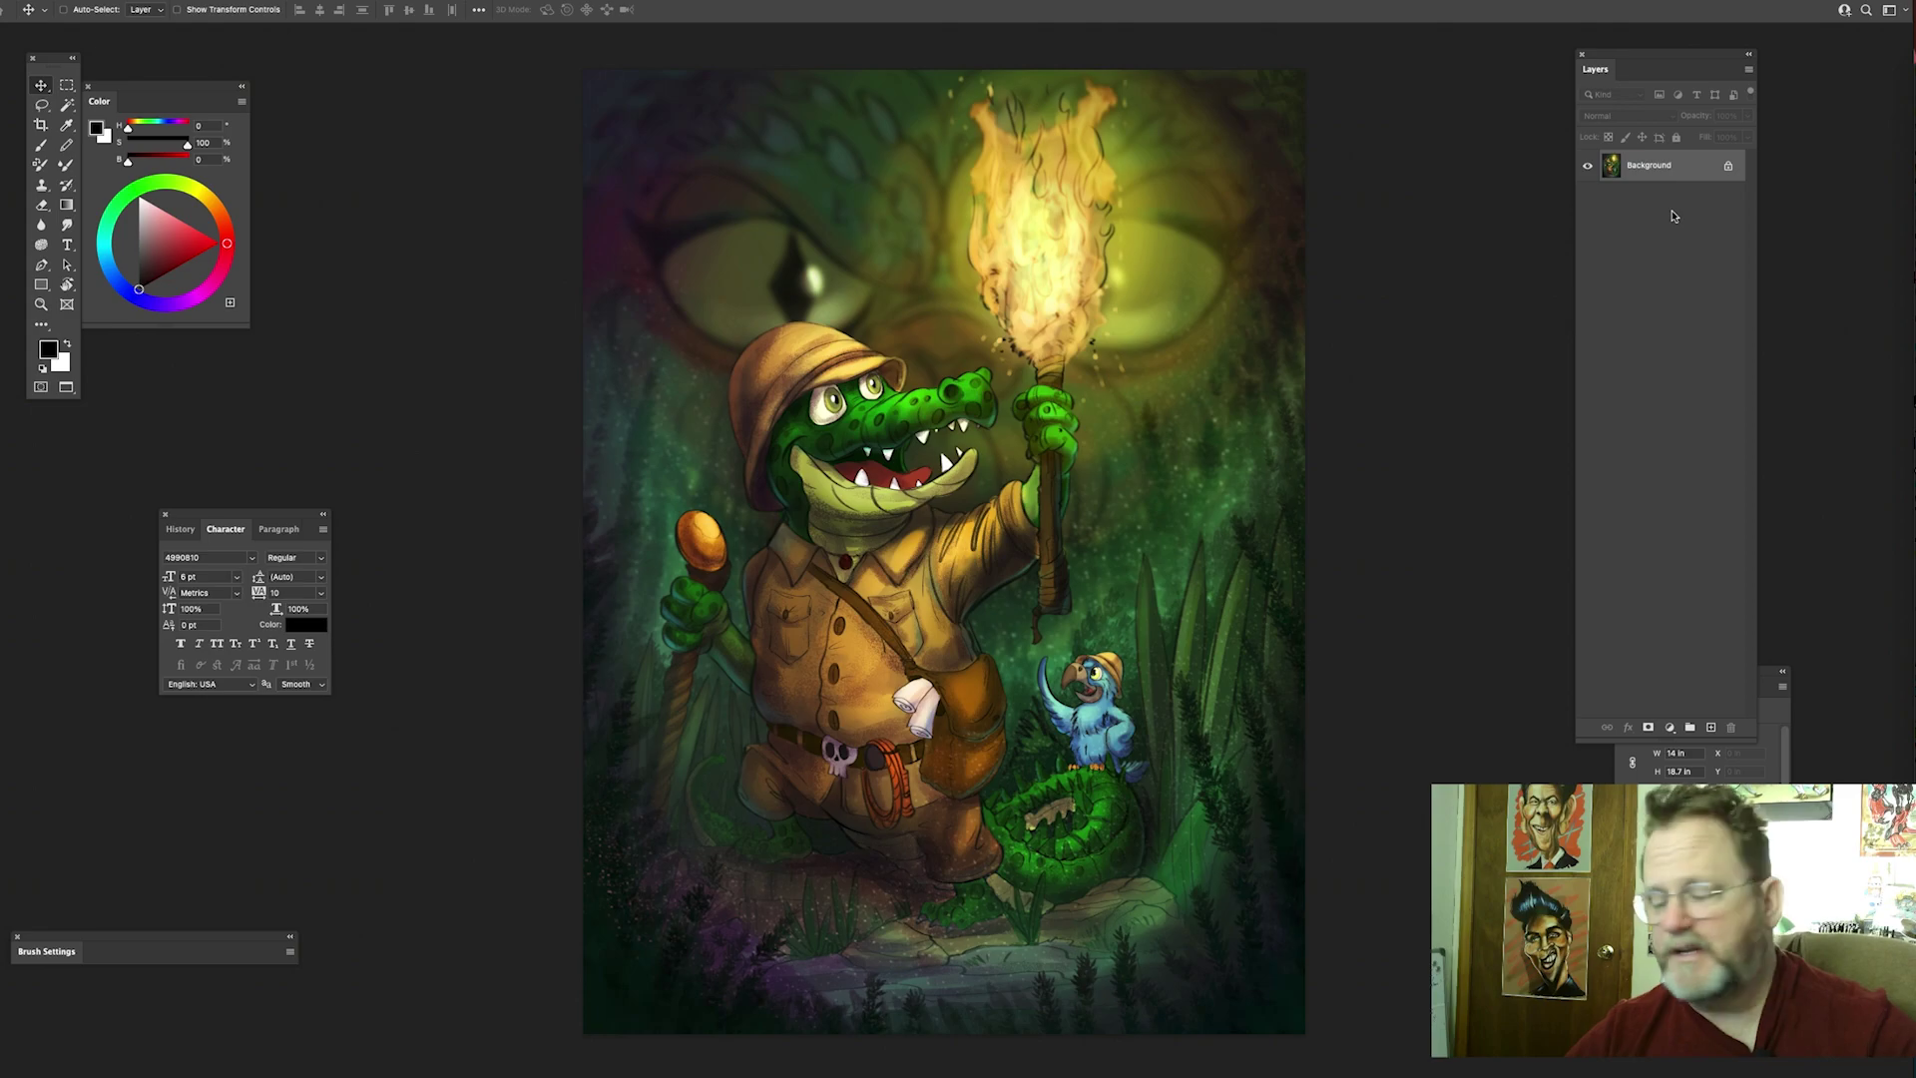
Step: Reposition the Layers panel slightly and shorten it enough to uncover the Properties panel beneath it
left_click_drag(1649, 66, 1653, 72)
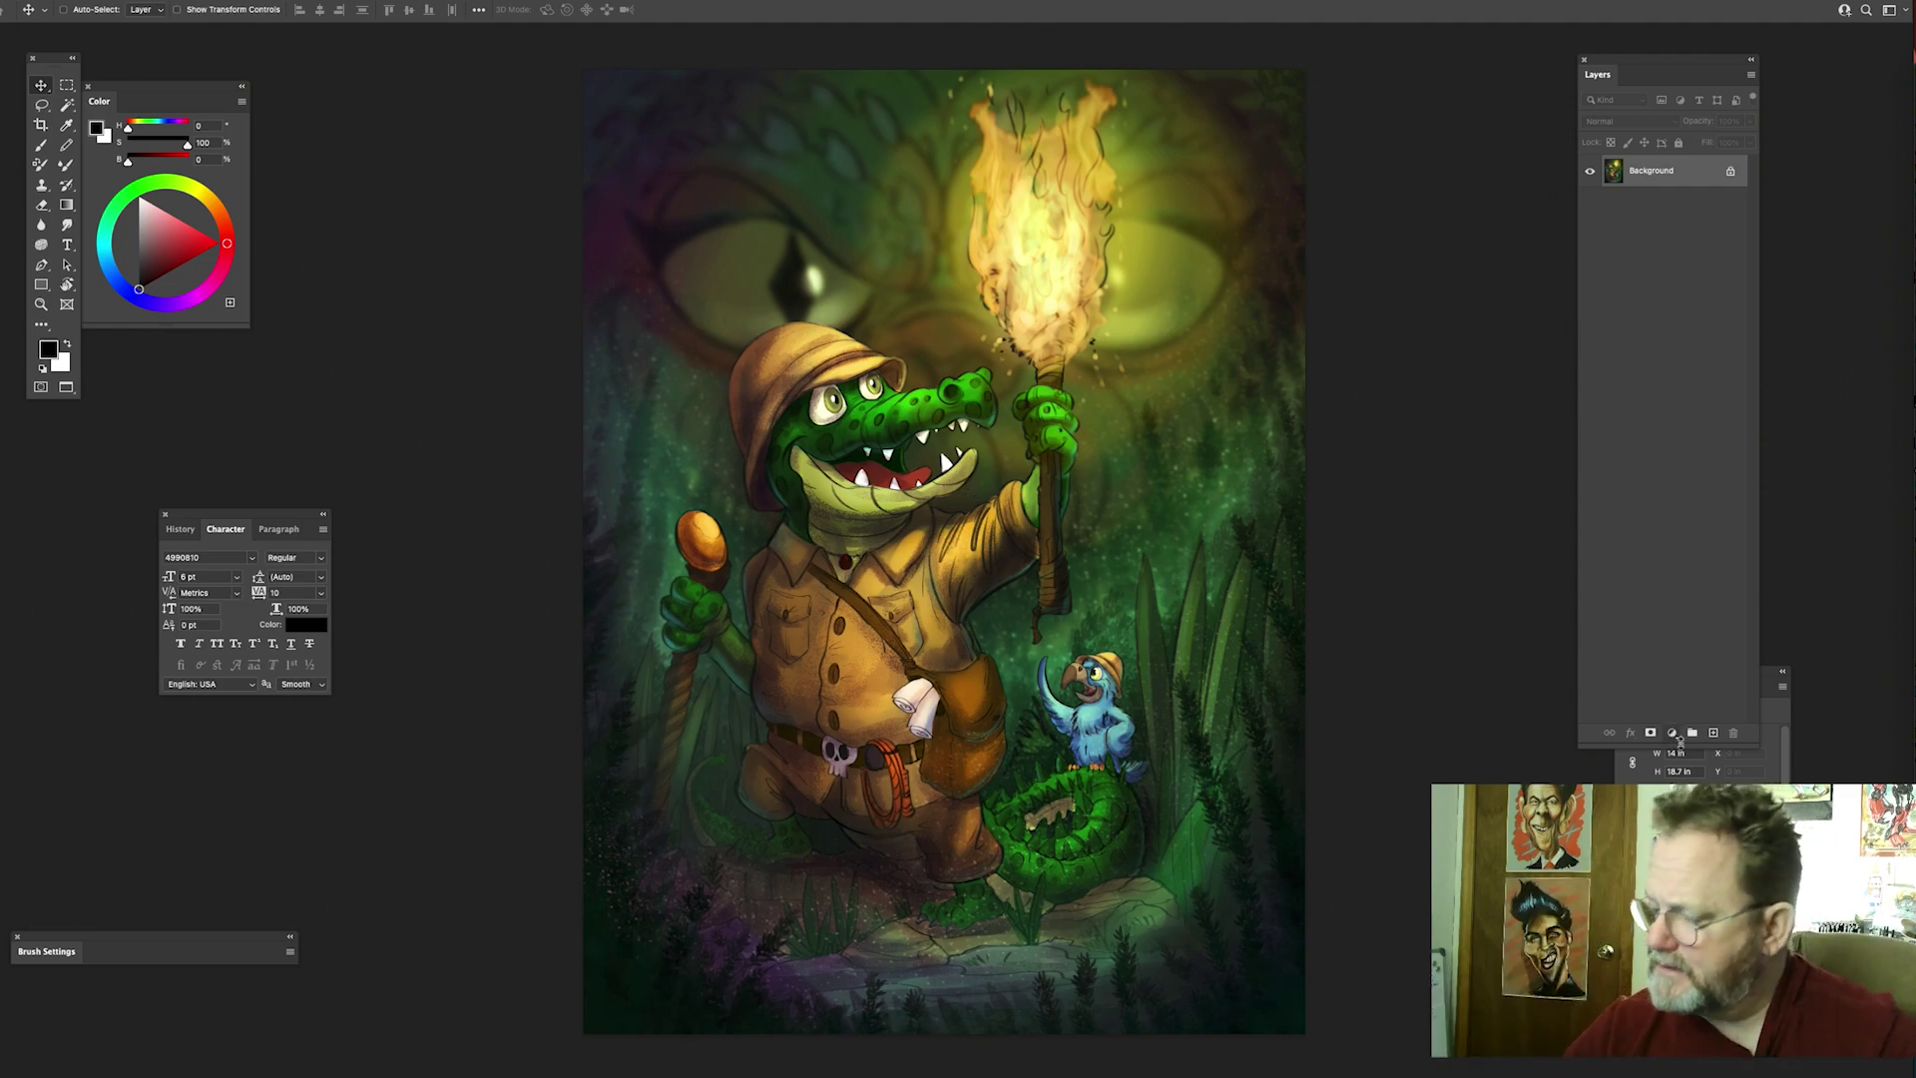
left_click_drag(1720, 739, 1719, 654)
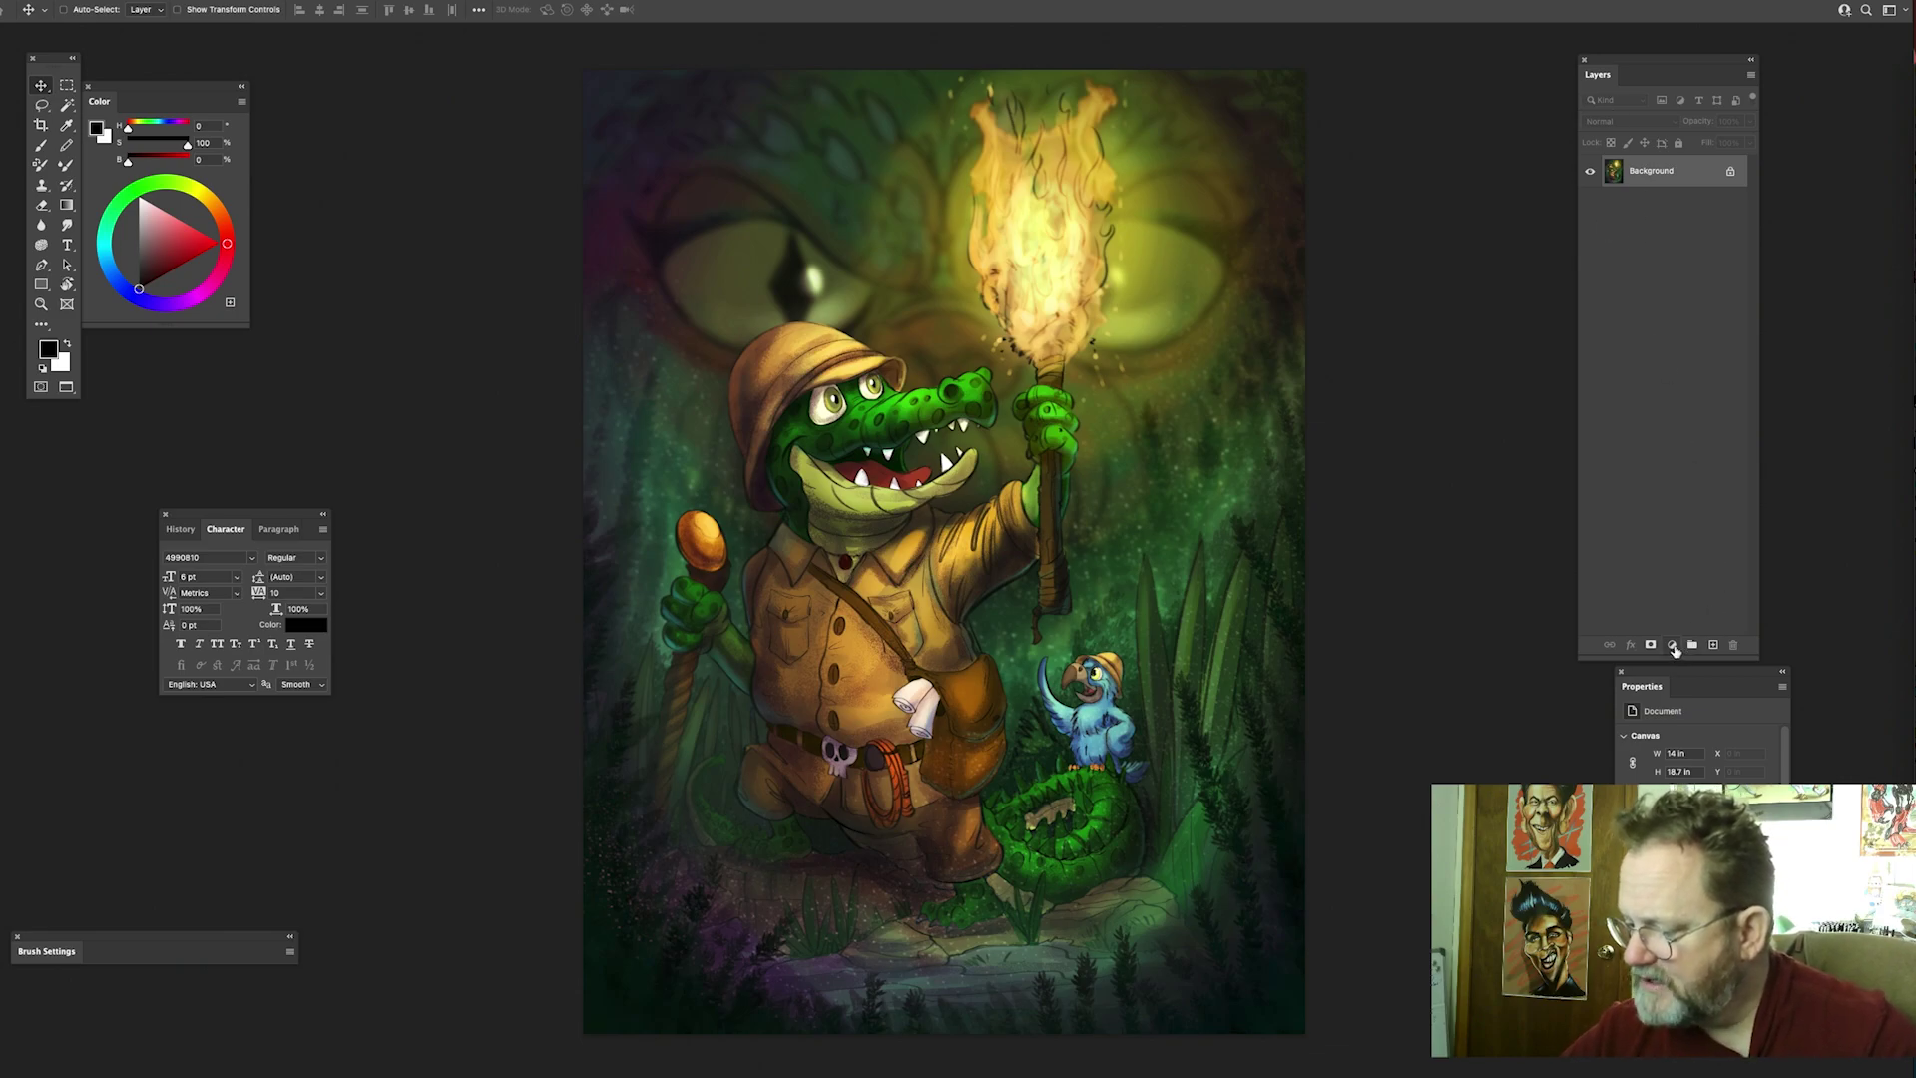
Step: Add a Gradient Map adjustment layer above the Background and place its properties beside the artwork
left_click(1673, 646)
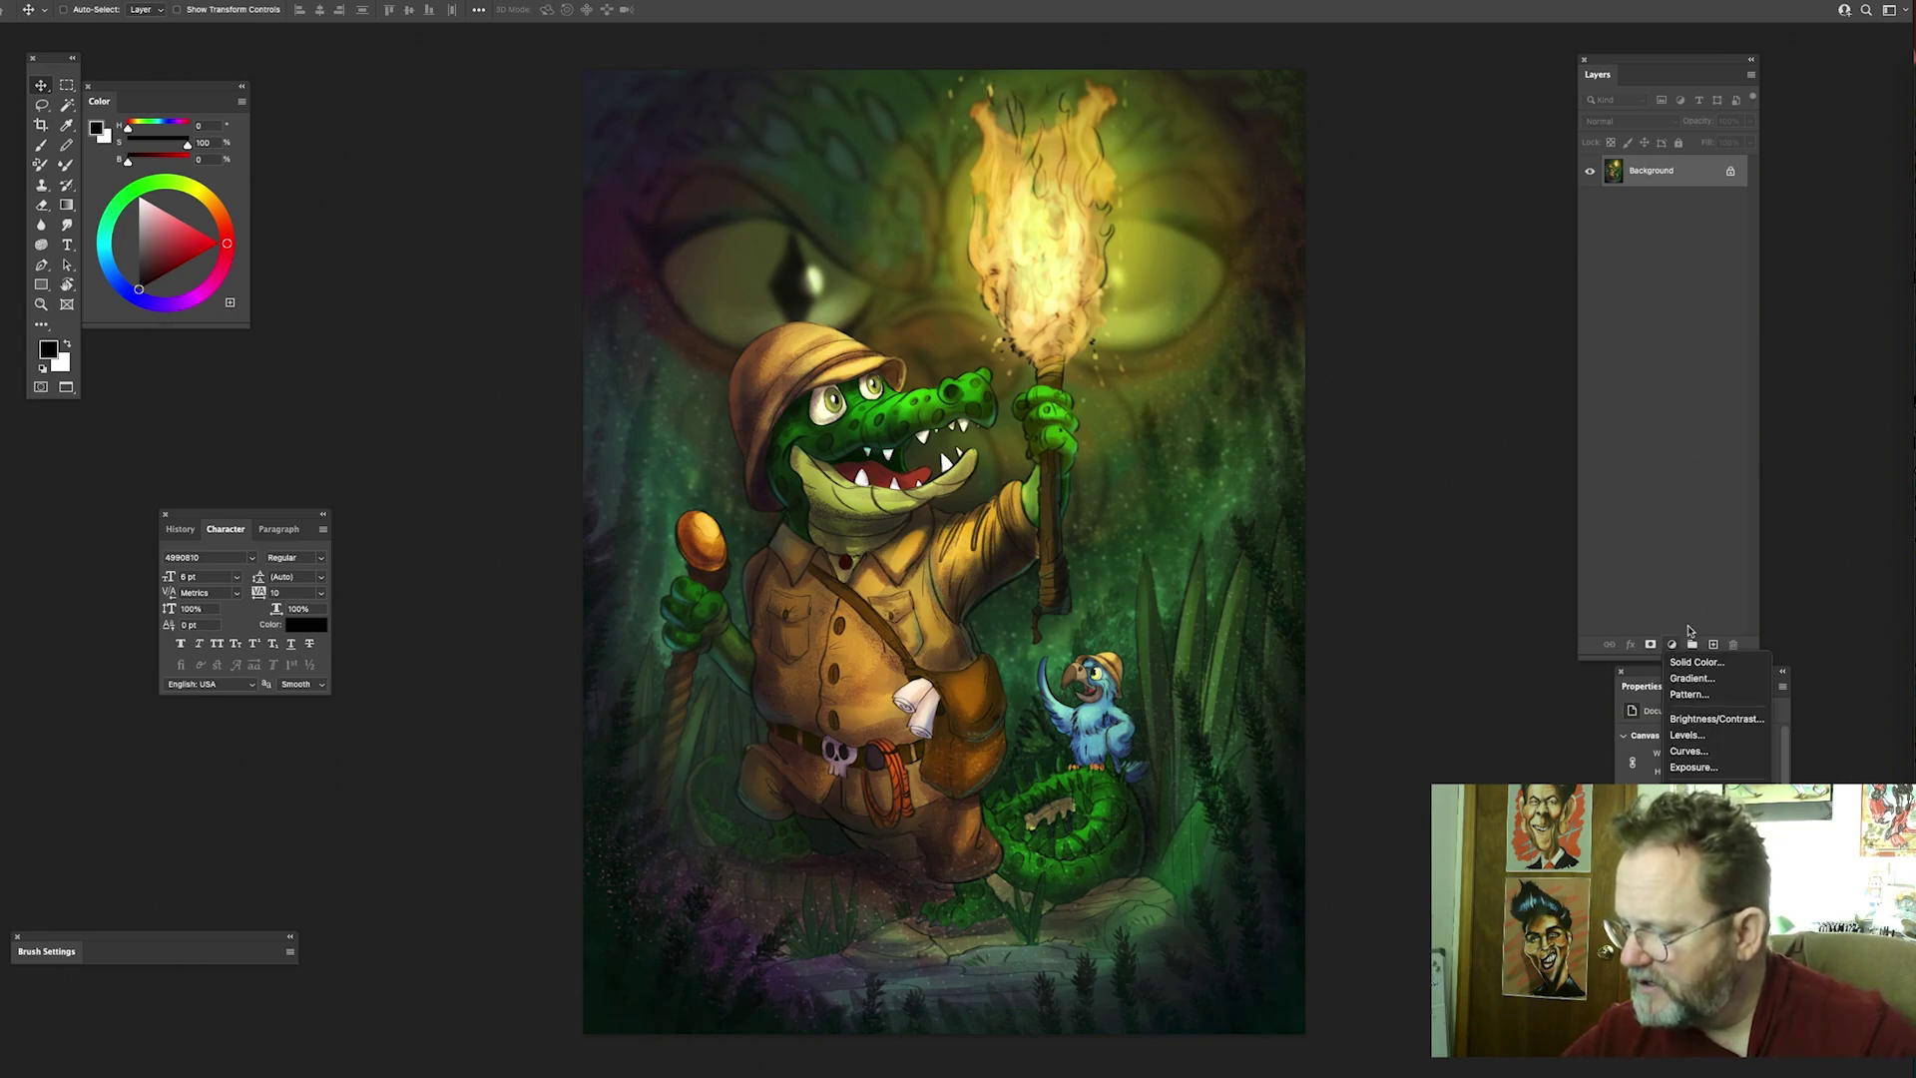
left_click(1705, 595)
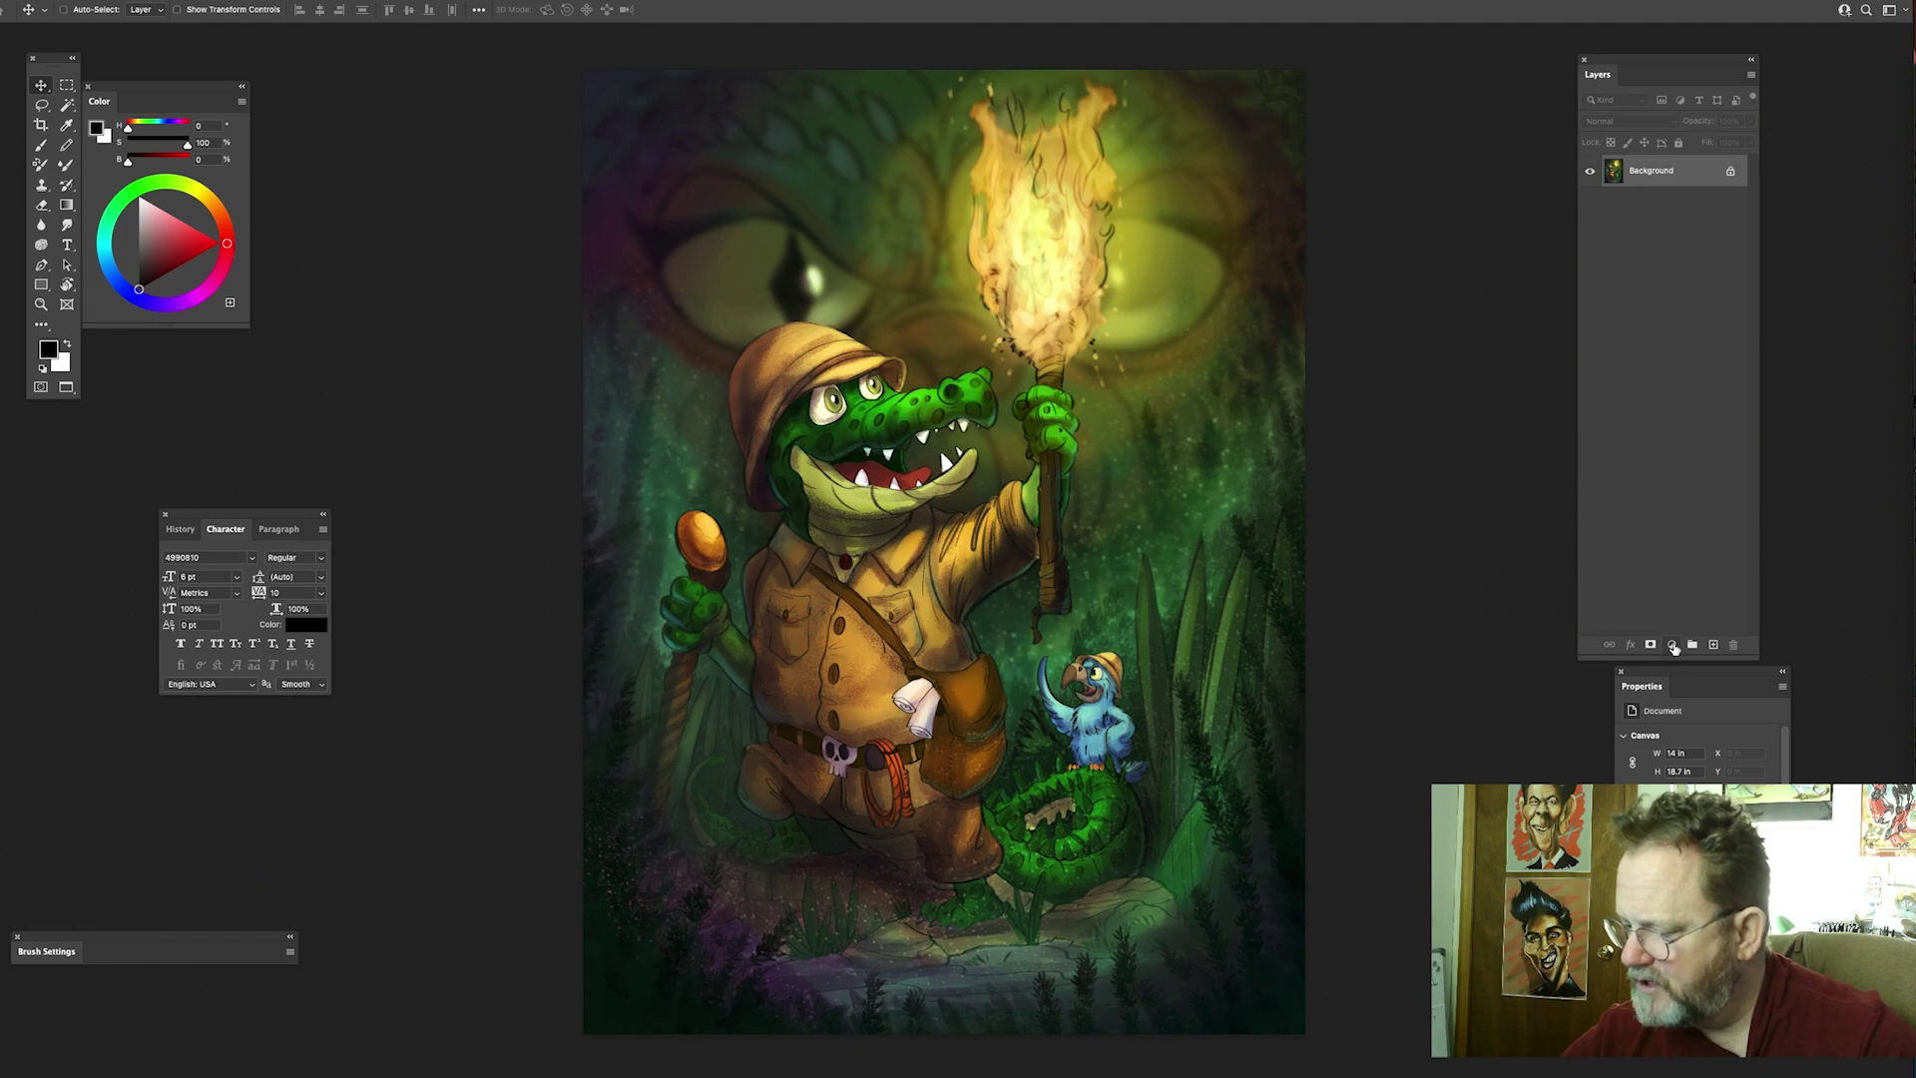
left_click(1673, 646)
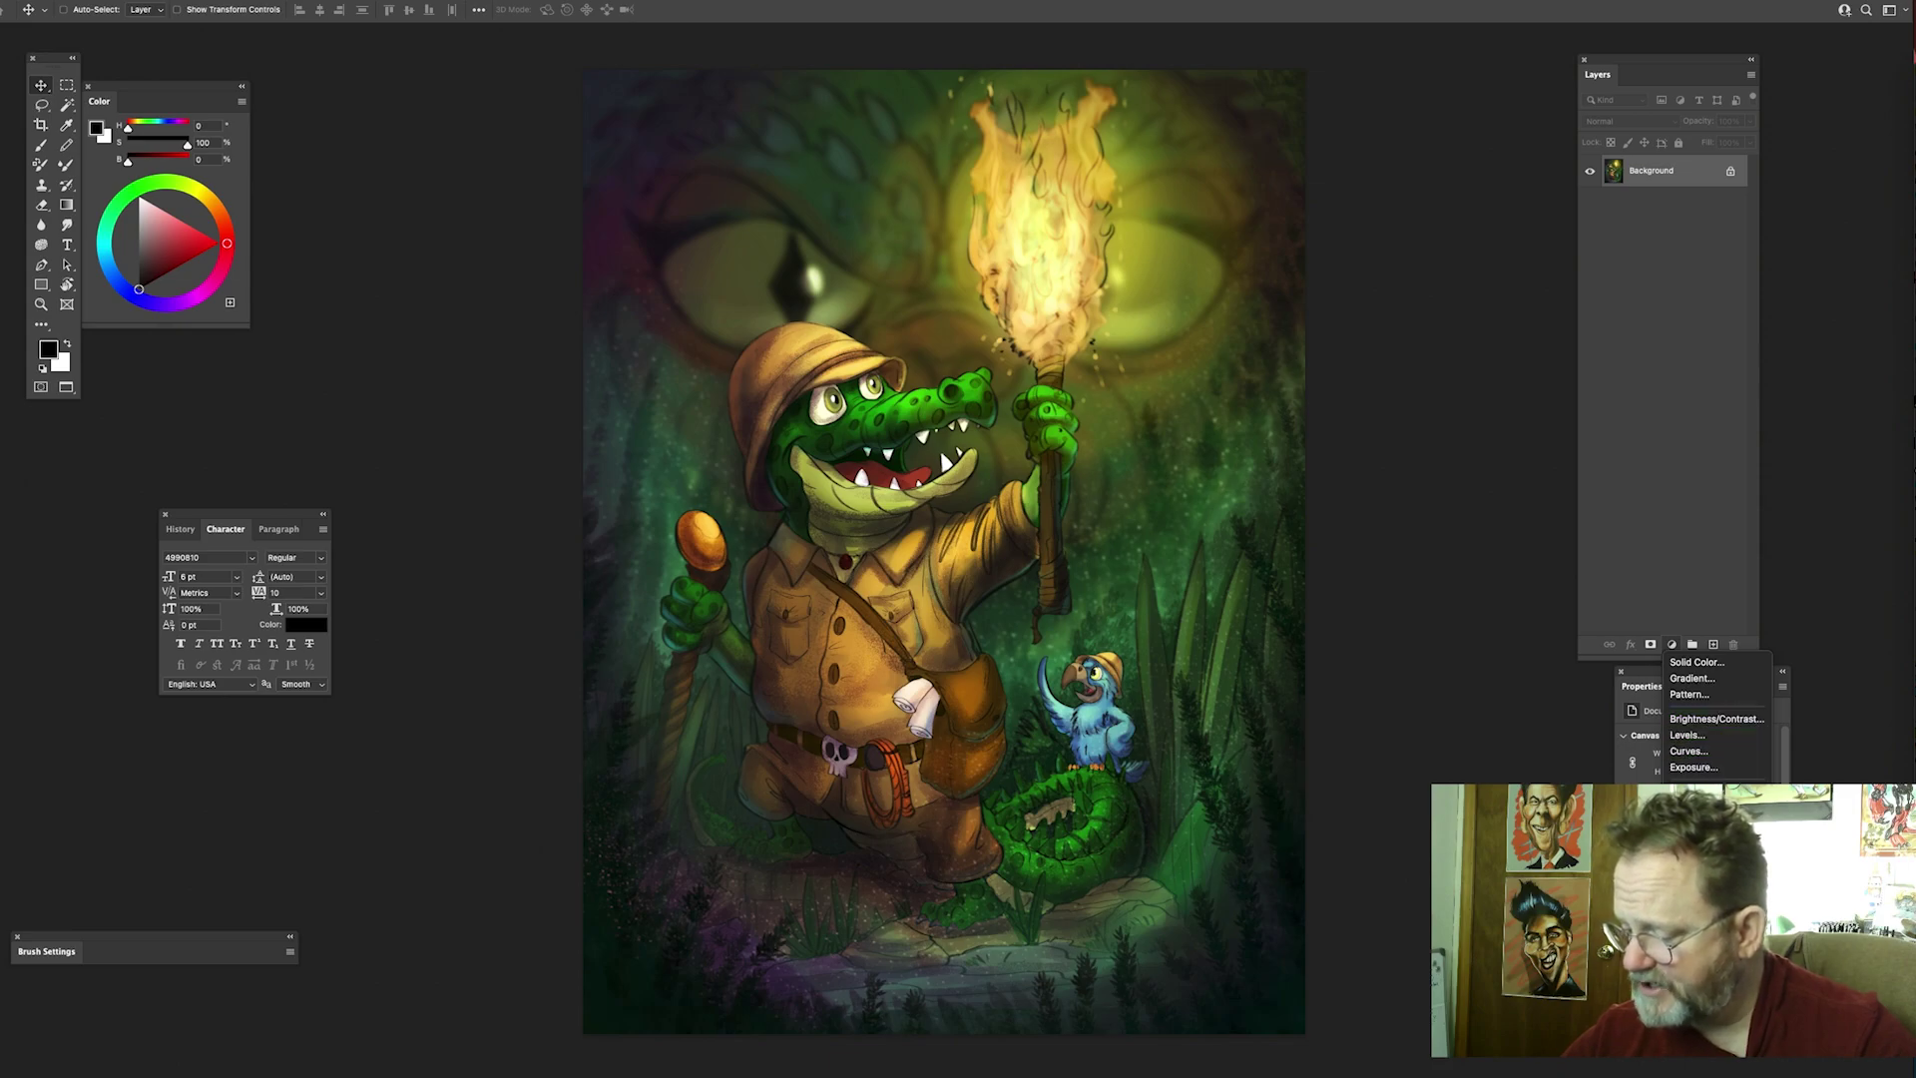
left_click(1697, 962)
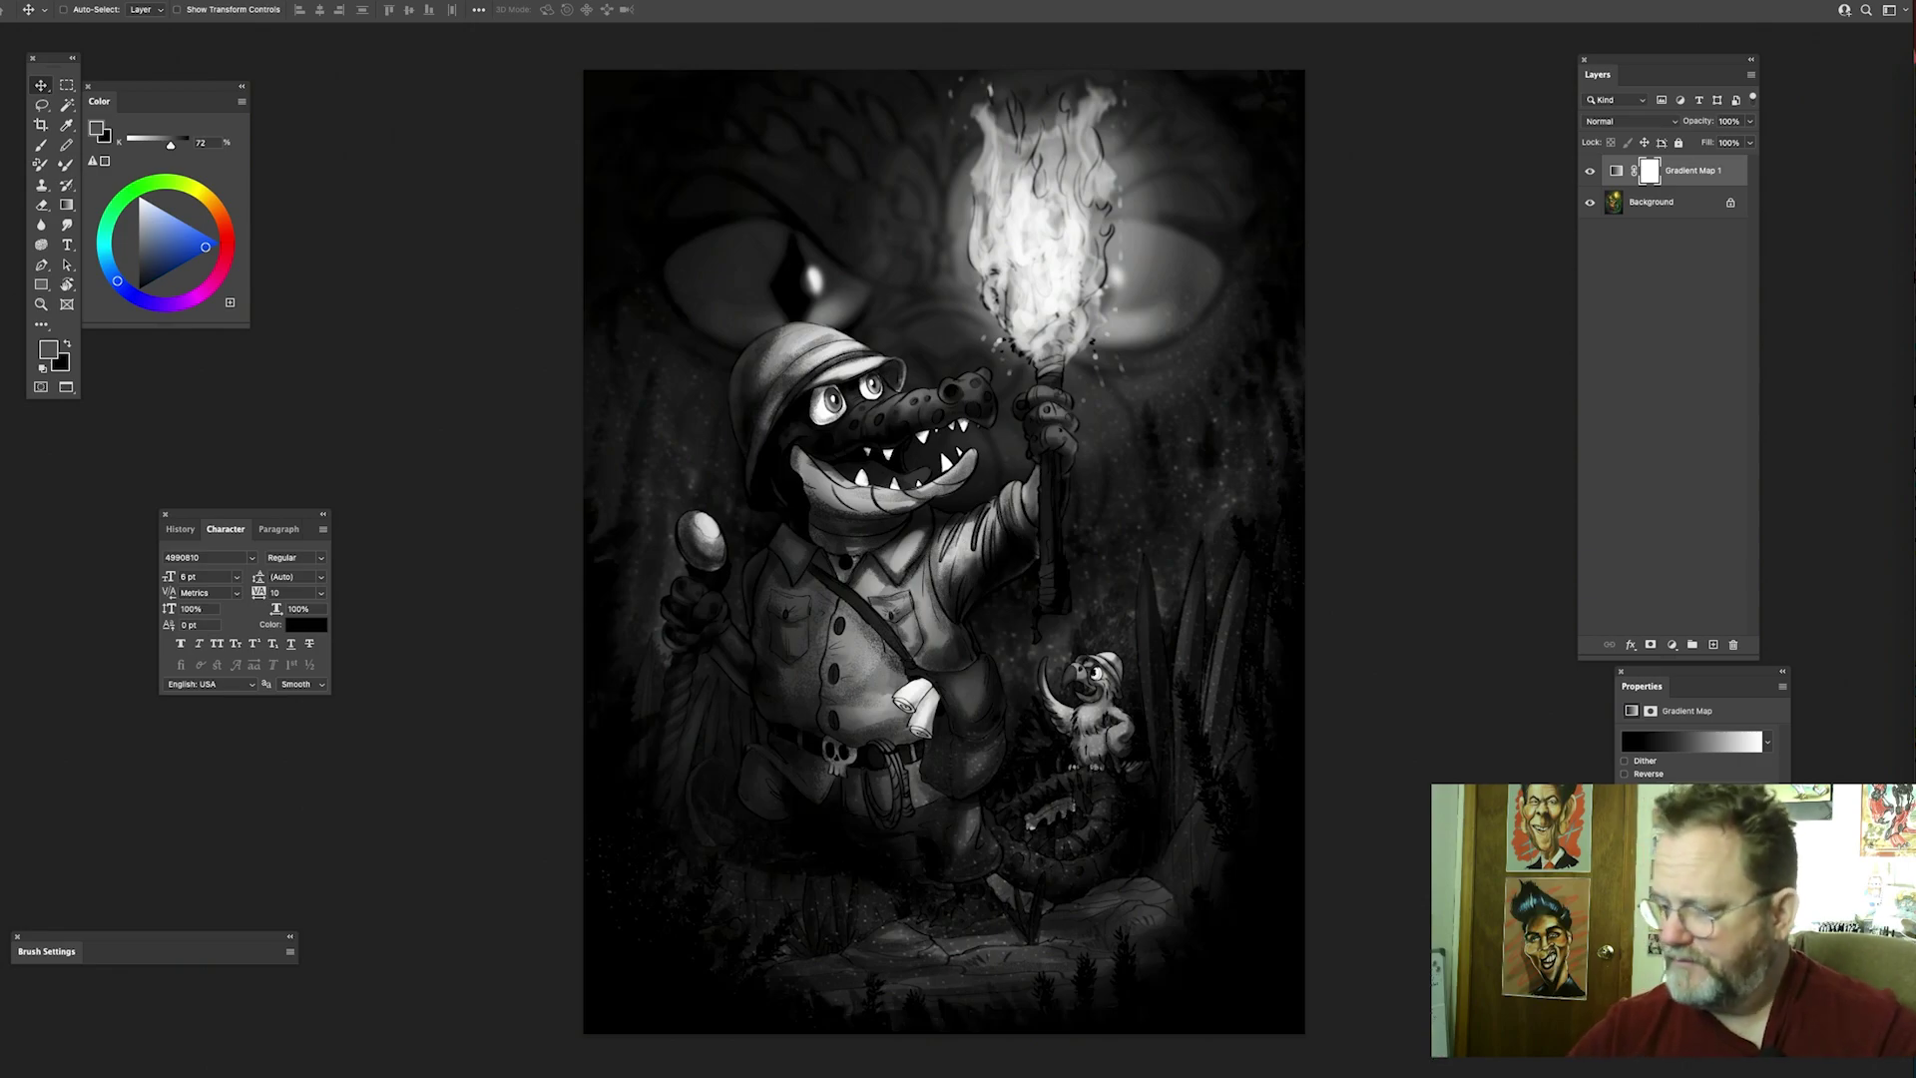
left_click_drag(1686, 675, 1398, 116)
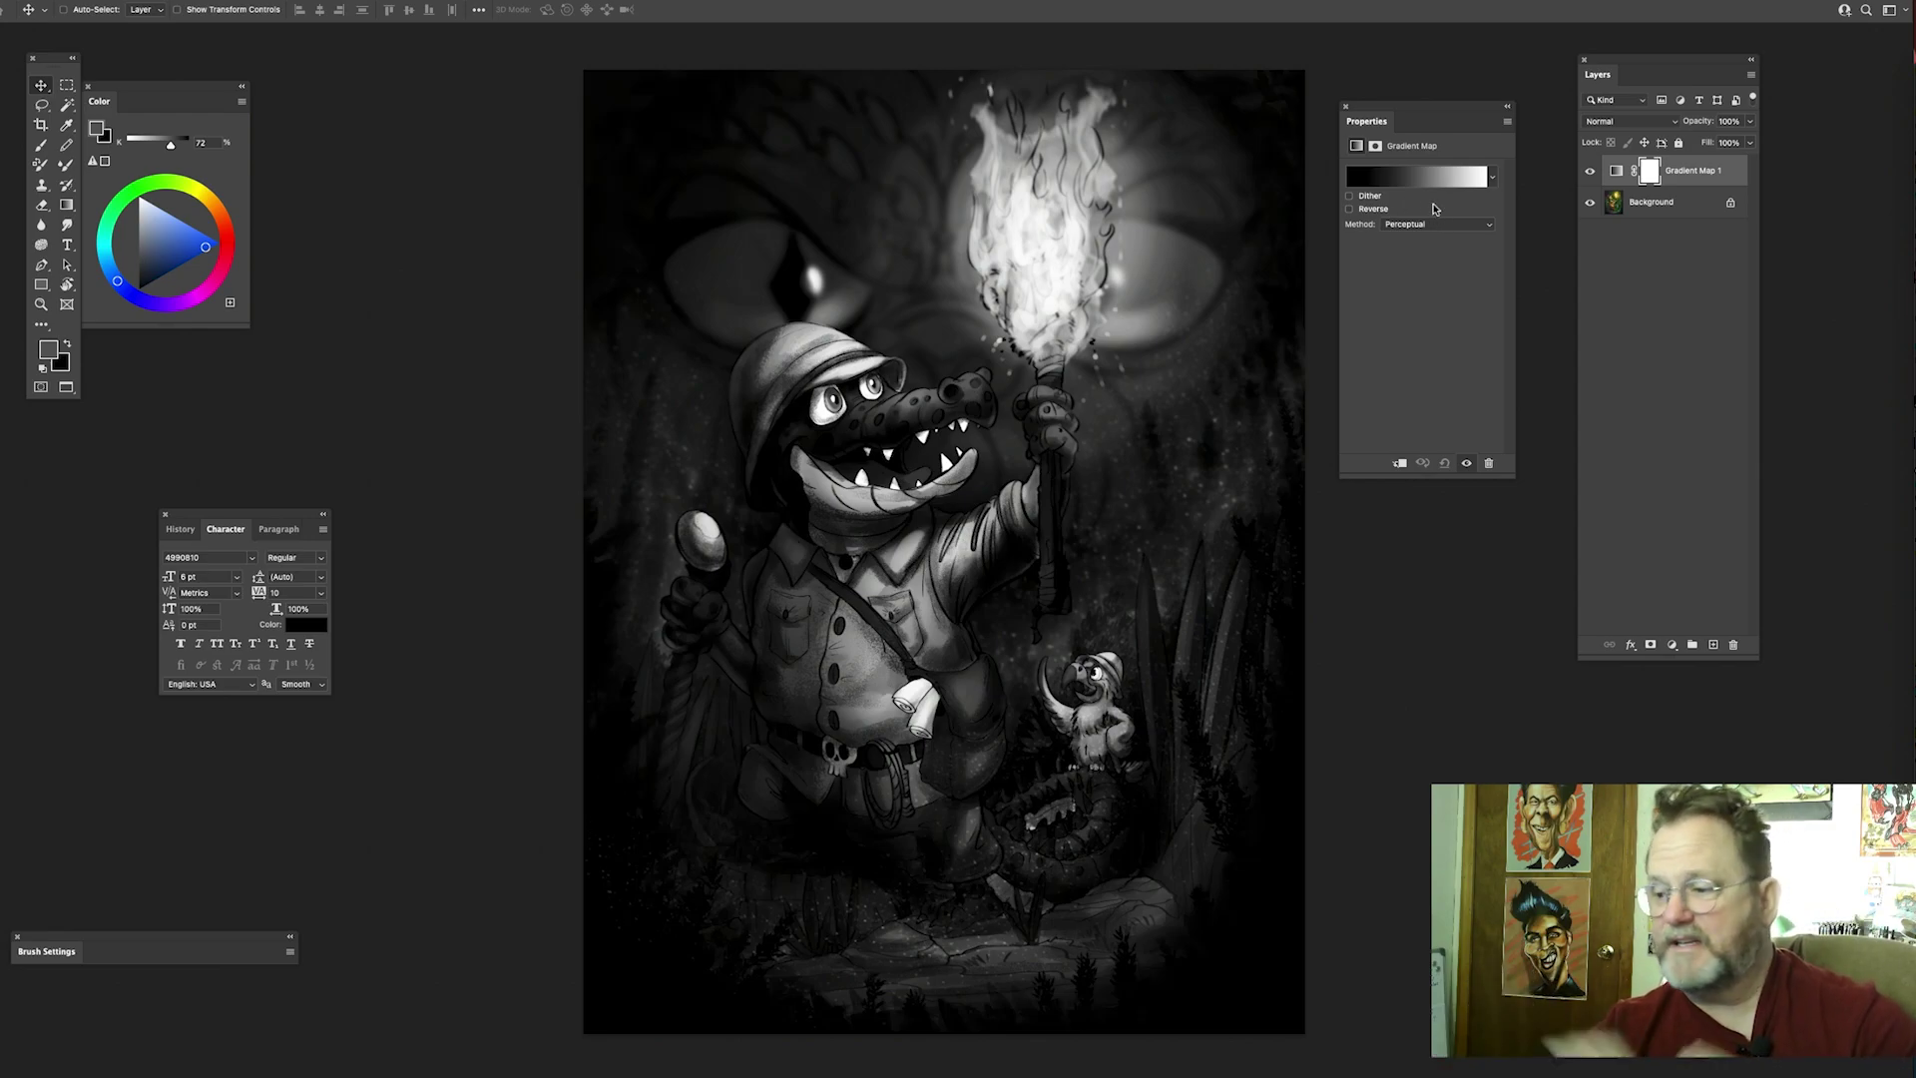
Step: Turn the Gradient Map layer's visibility off and back on to compare the color and grayscale artwork
left_click(1591, 172)
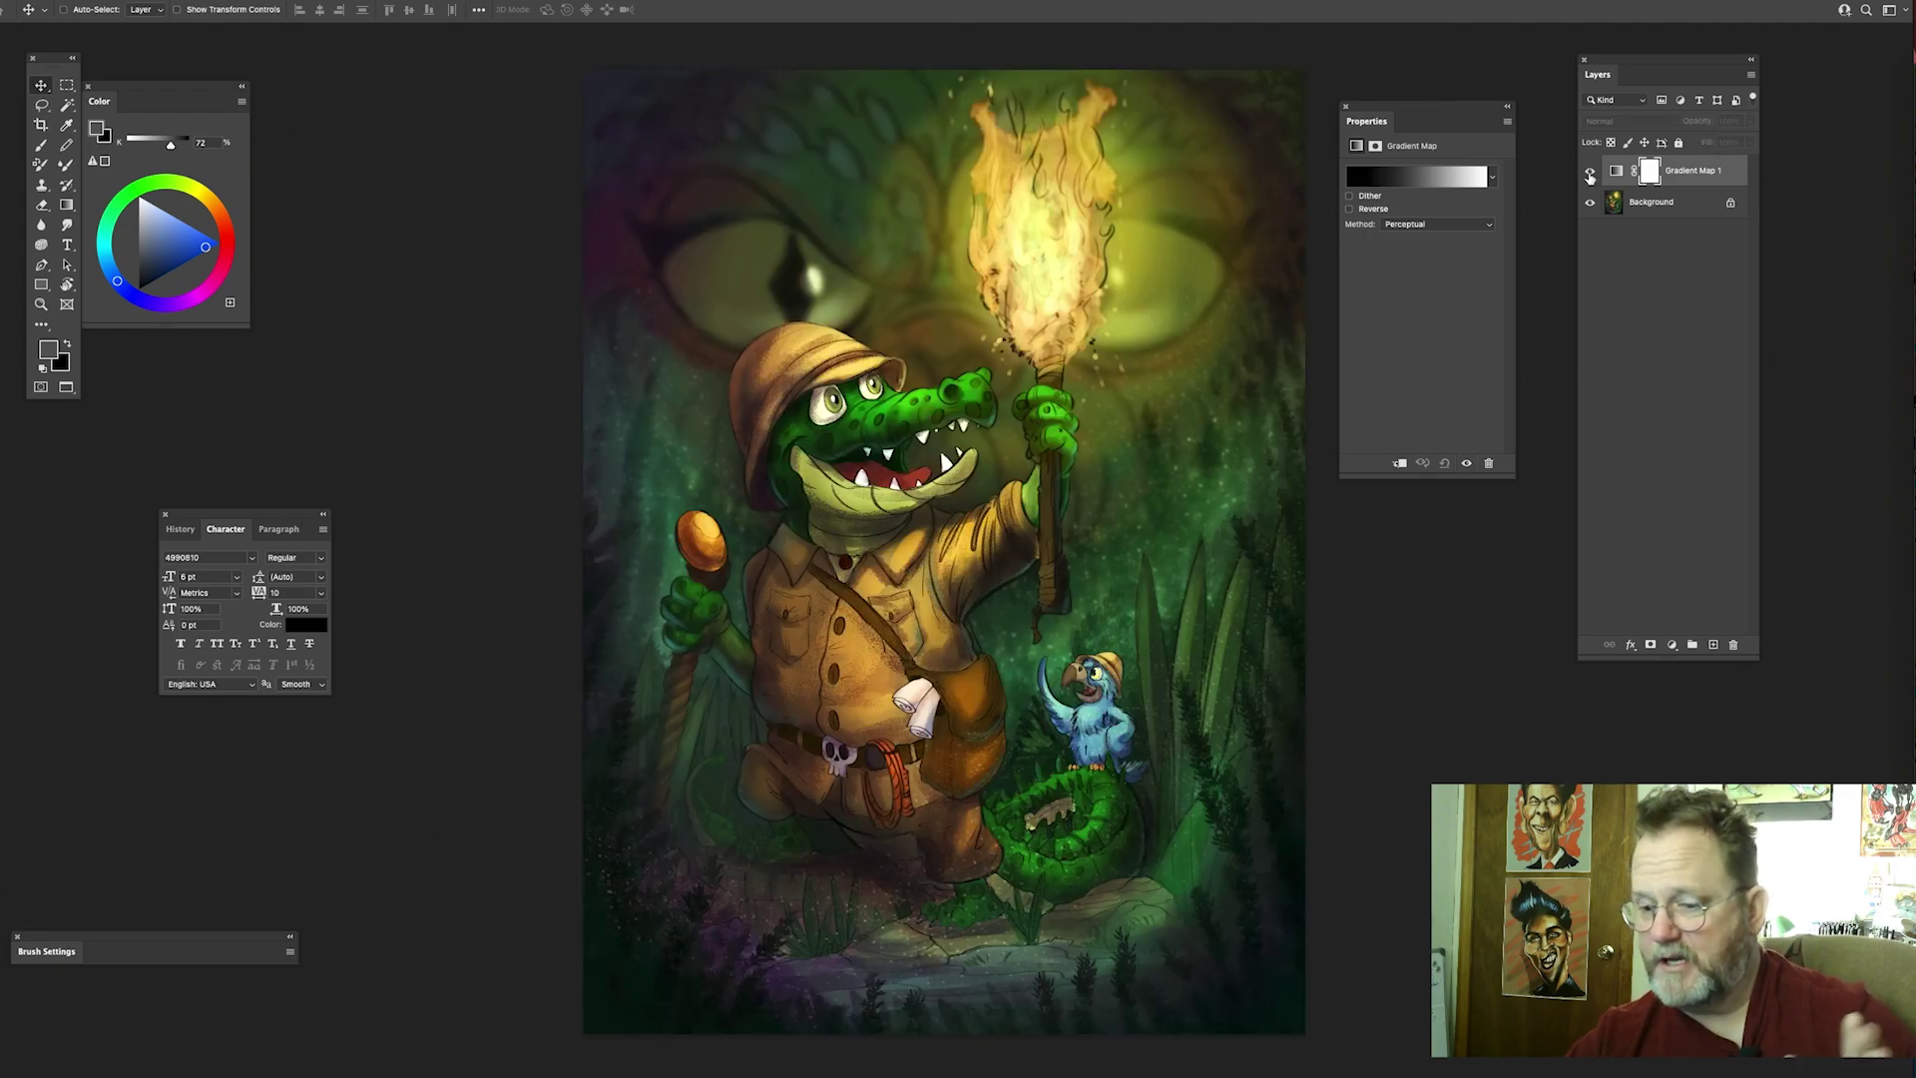
left_click(1591, 172)
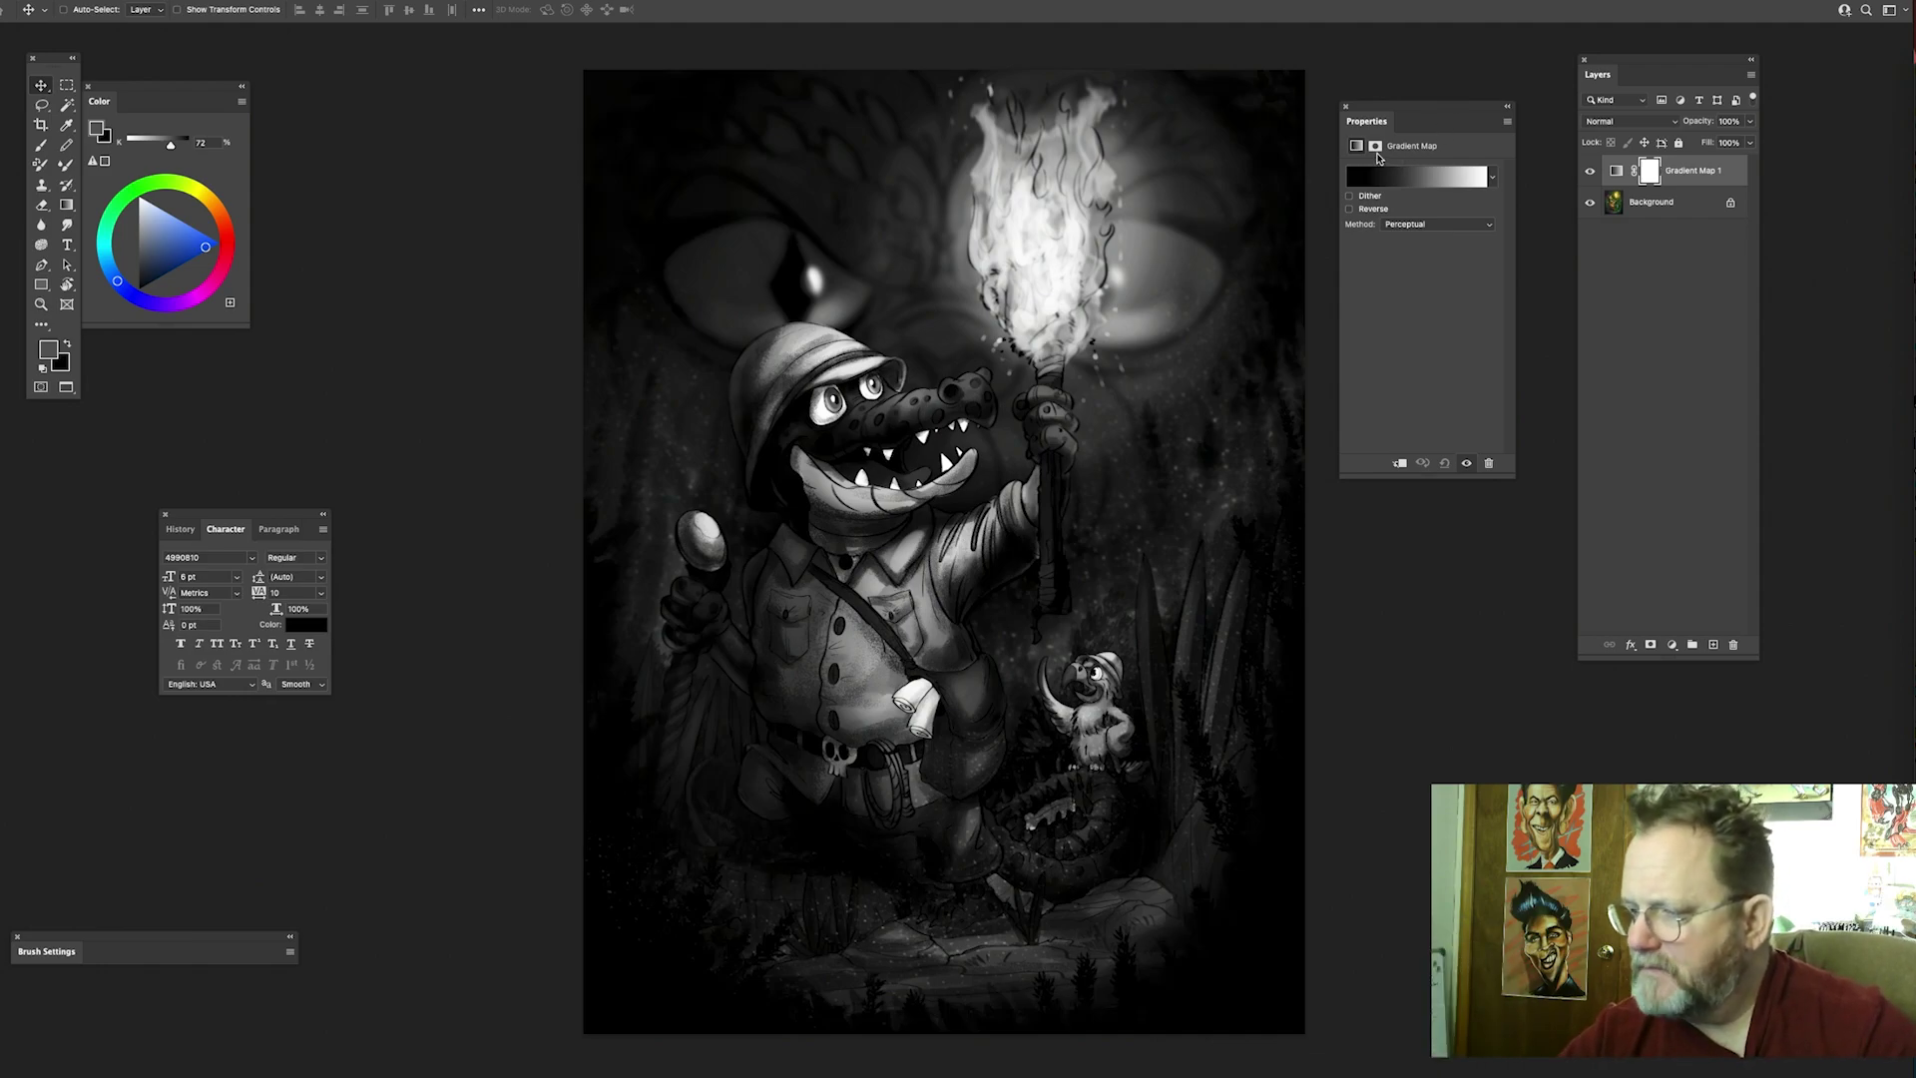
Step: Open the gradient map's gradient for editing, enlarge the Gradient Editor to show all preset folders, and cancel it
left_click_drag(1460, 110, 1458, 102)
left_click(1424, 180)
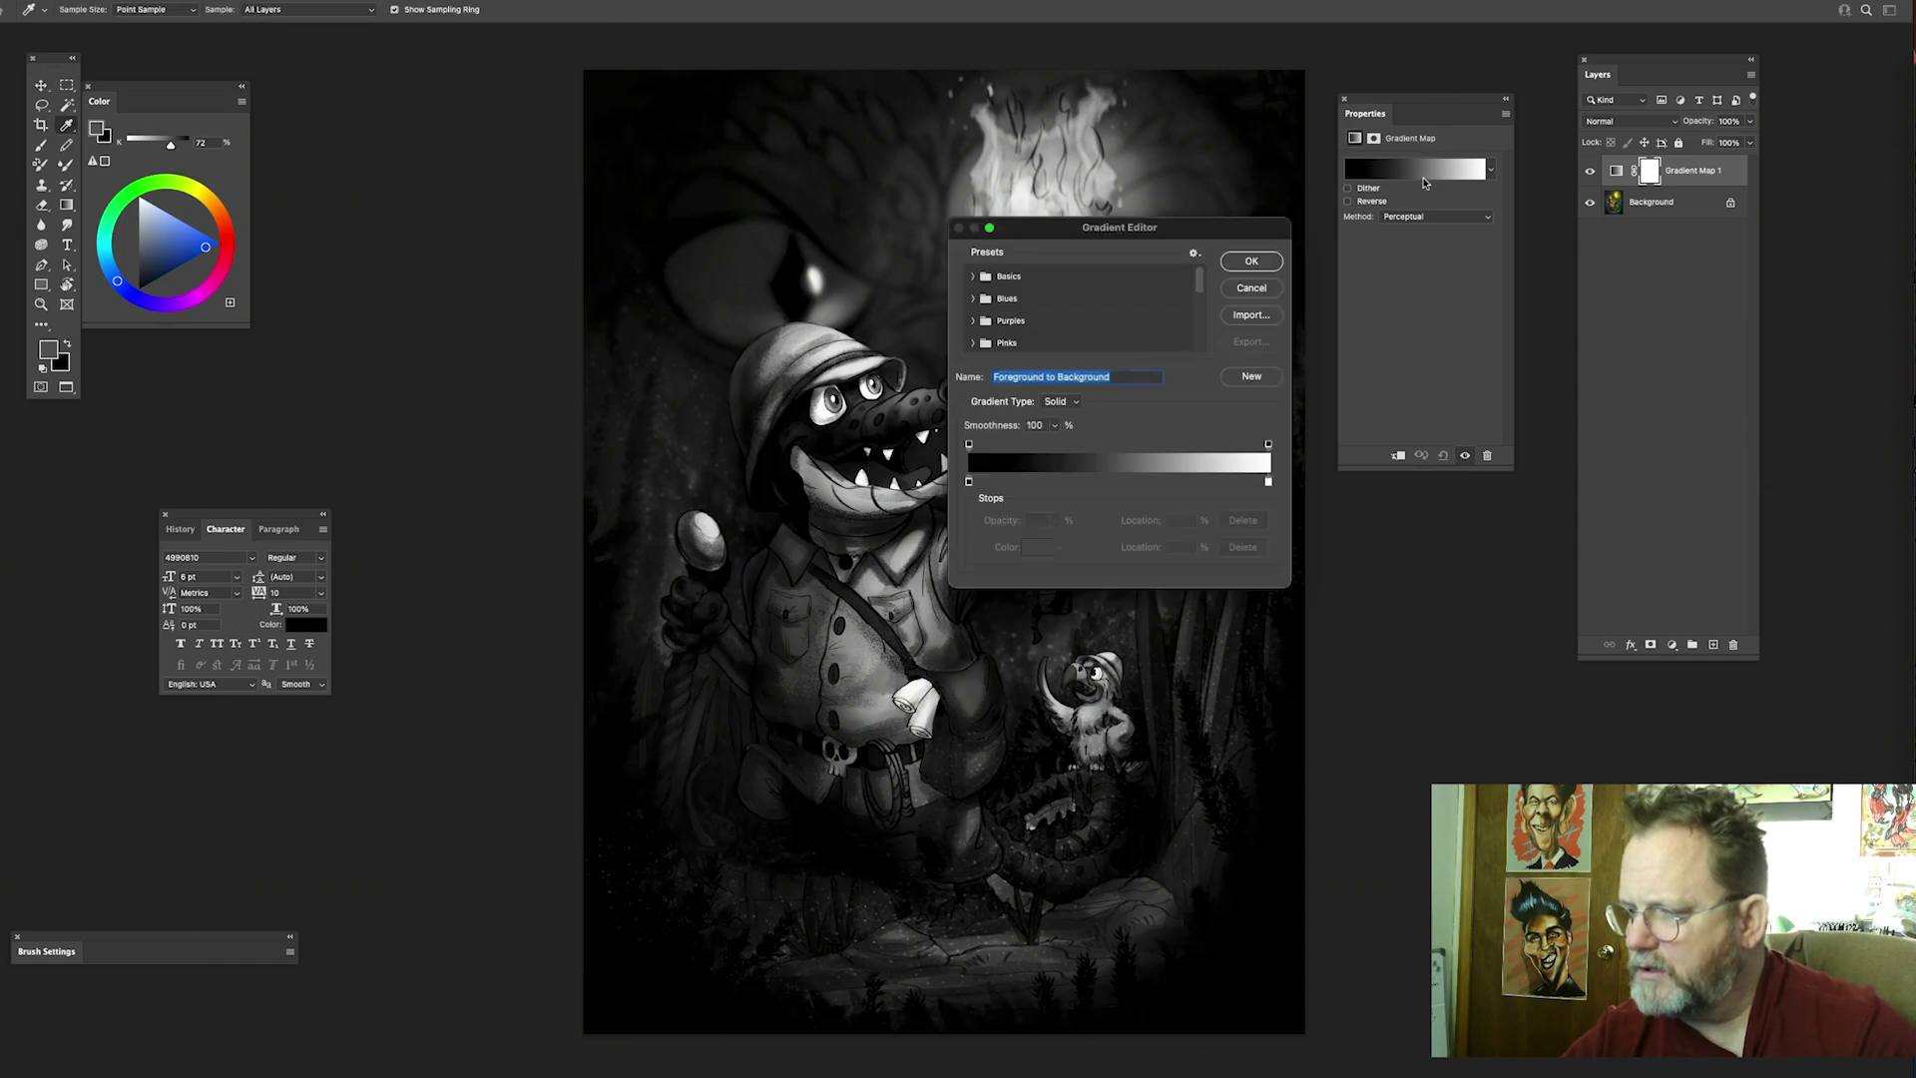
left_click_drag(1178, 226, 1321, 87)
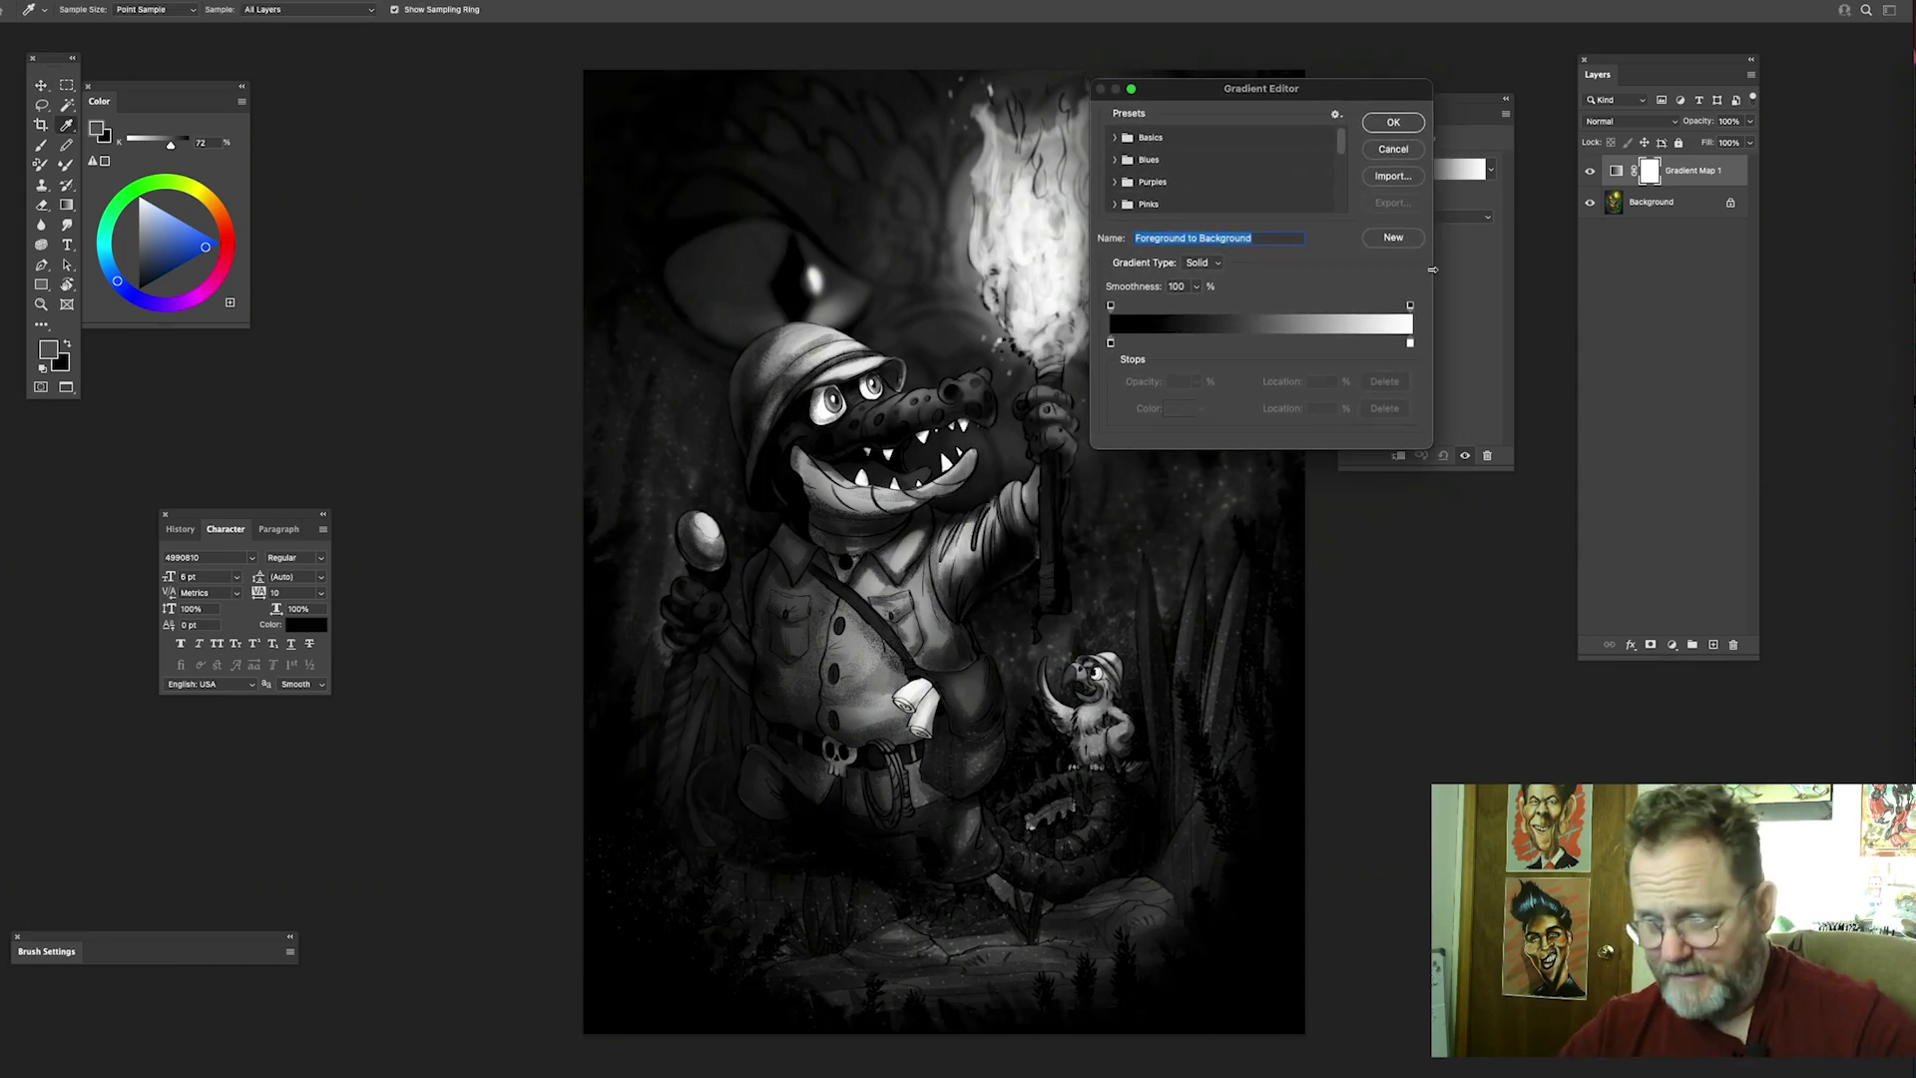
left_click_drag(1433, 447, 1579, 712)
left_click_drag(1499, 91, 1424, 195)
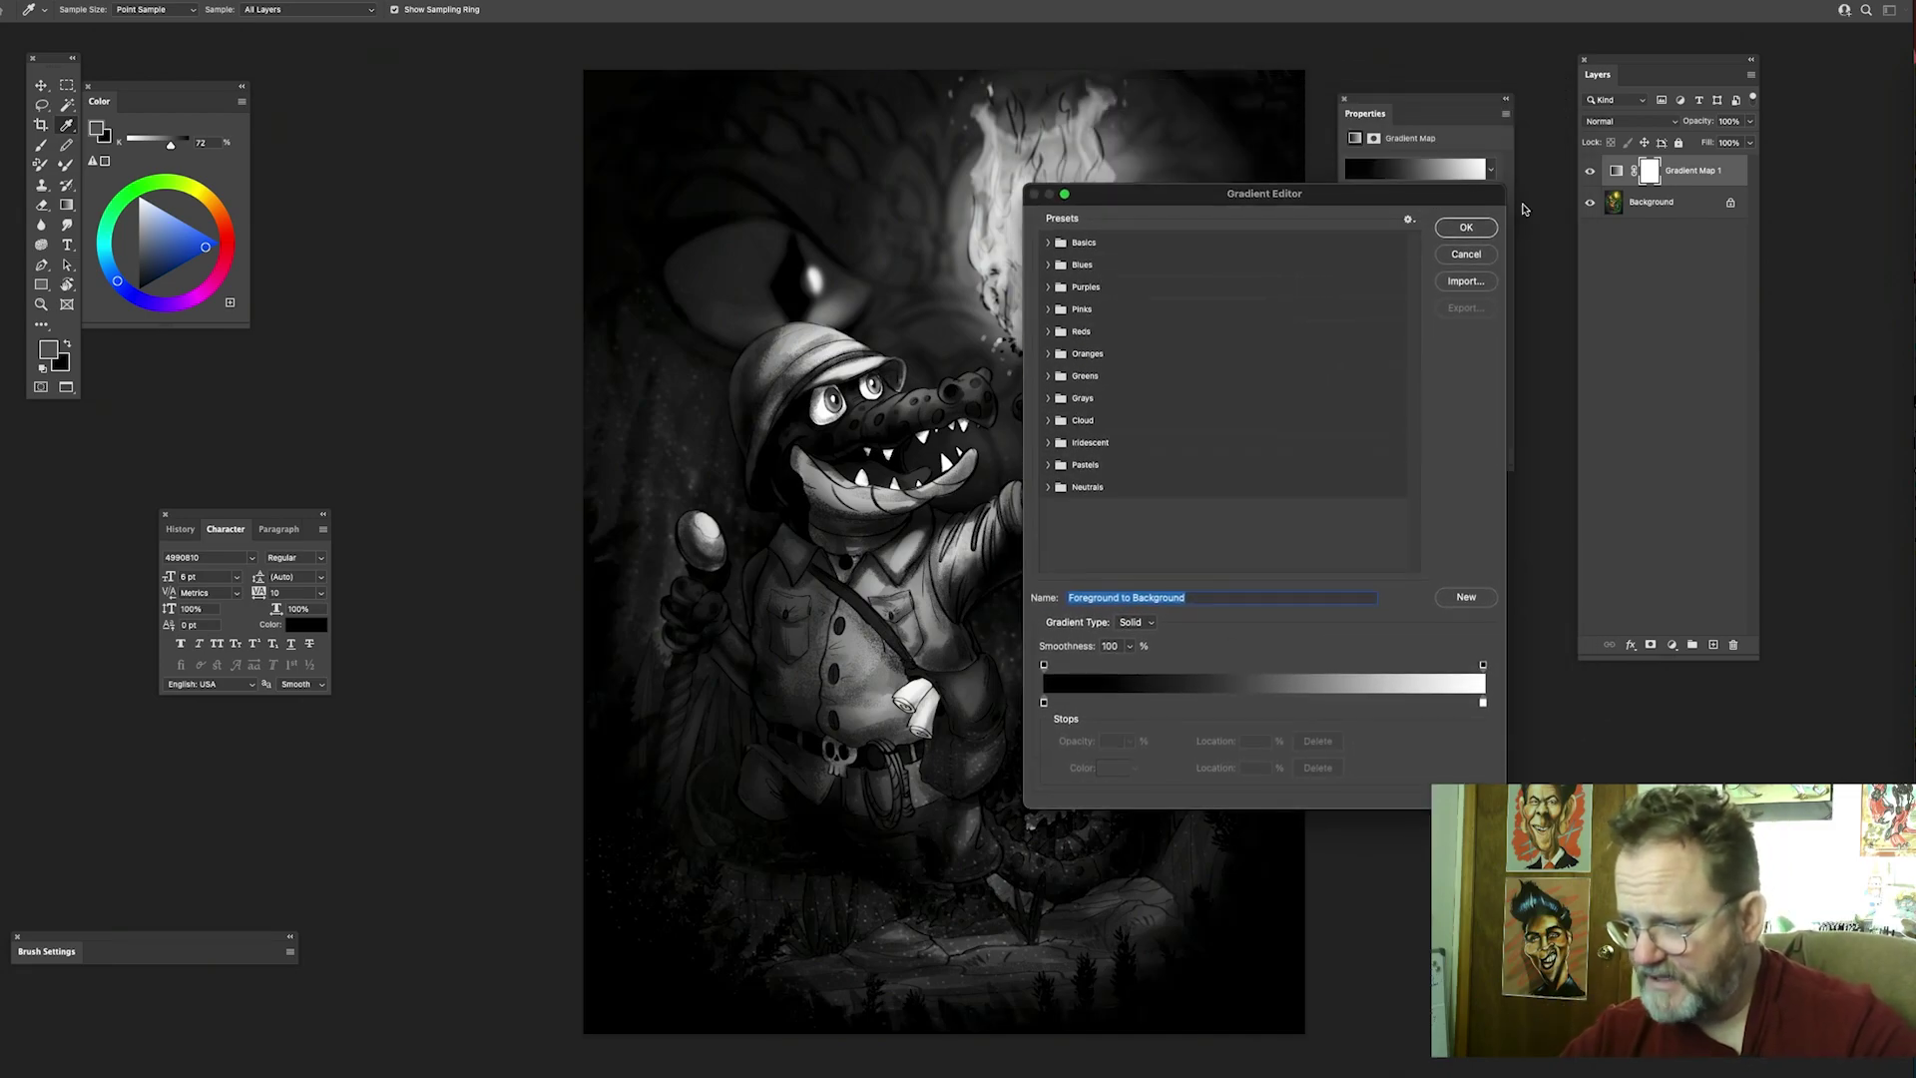
left_click(1465, 254)
Step: Close the Properties panel and delete the Gradient Map adjustment layer
left_click_drag(1392, 118, 1403, 119)
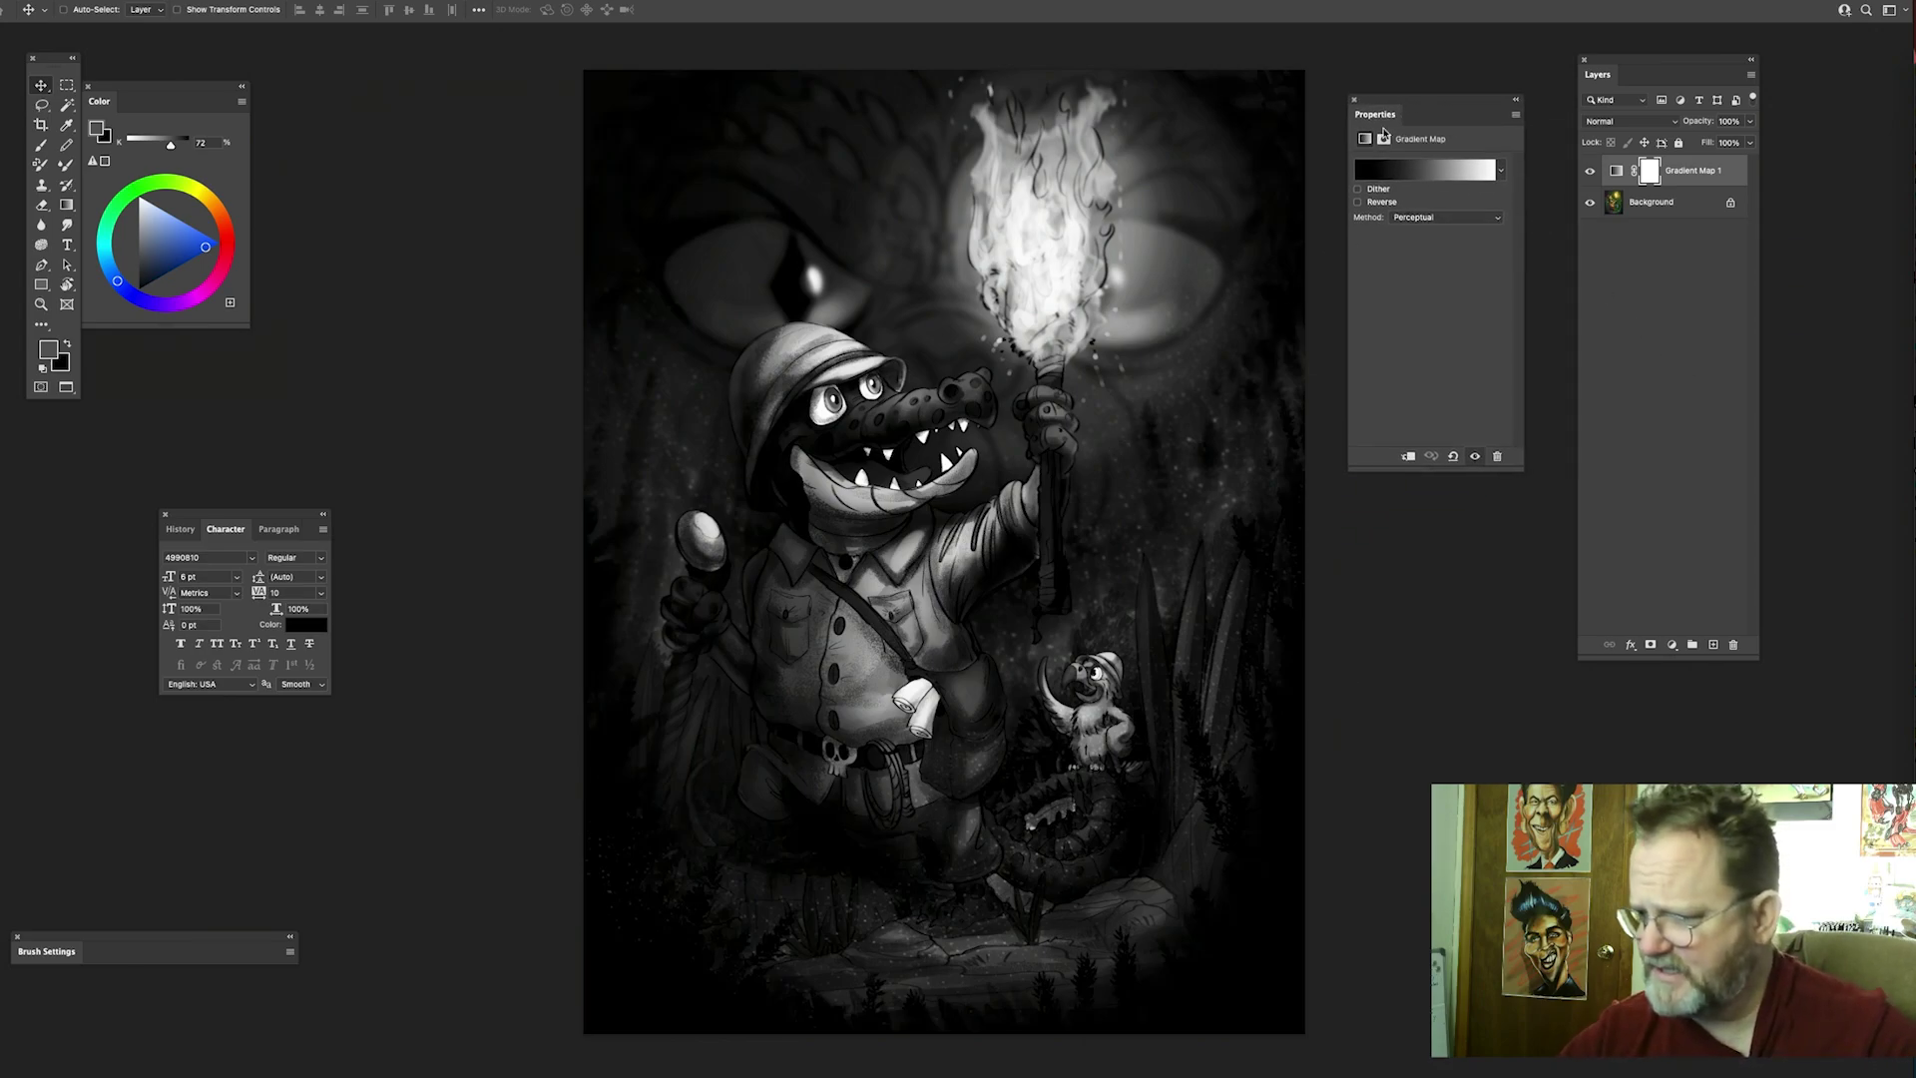
left_click(1356, 100)
left_click(1726, 653)
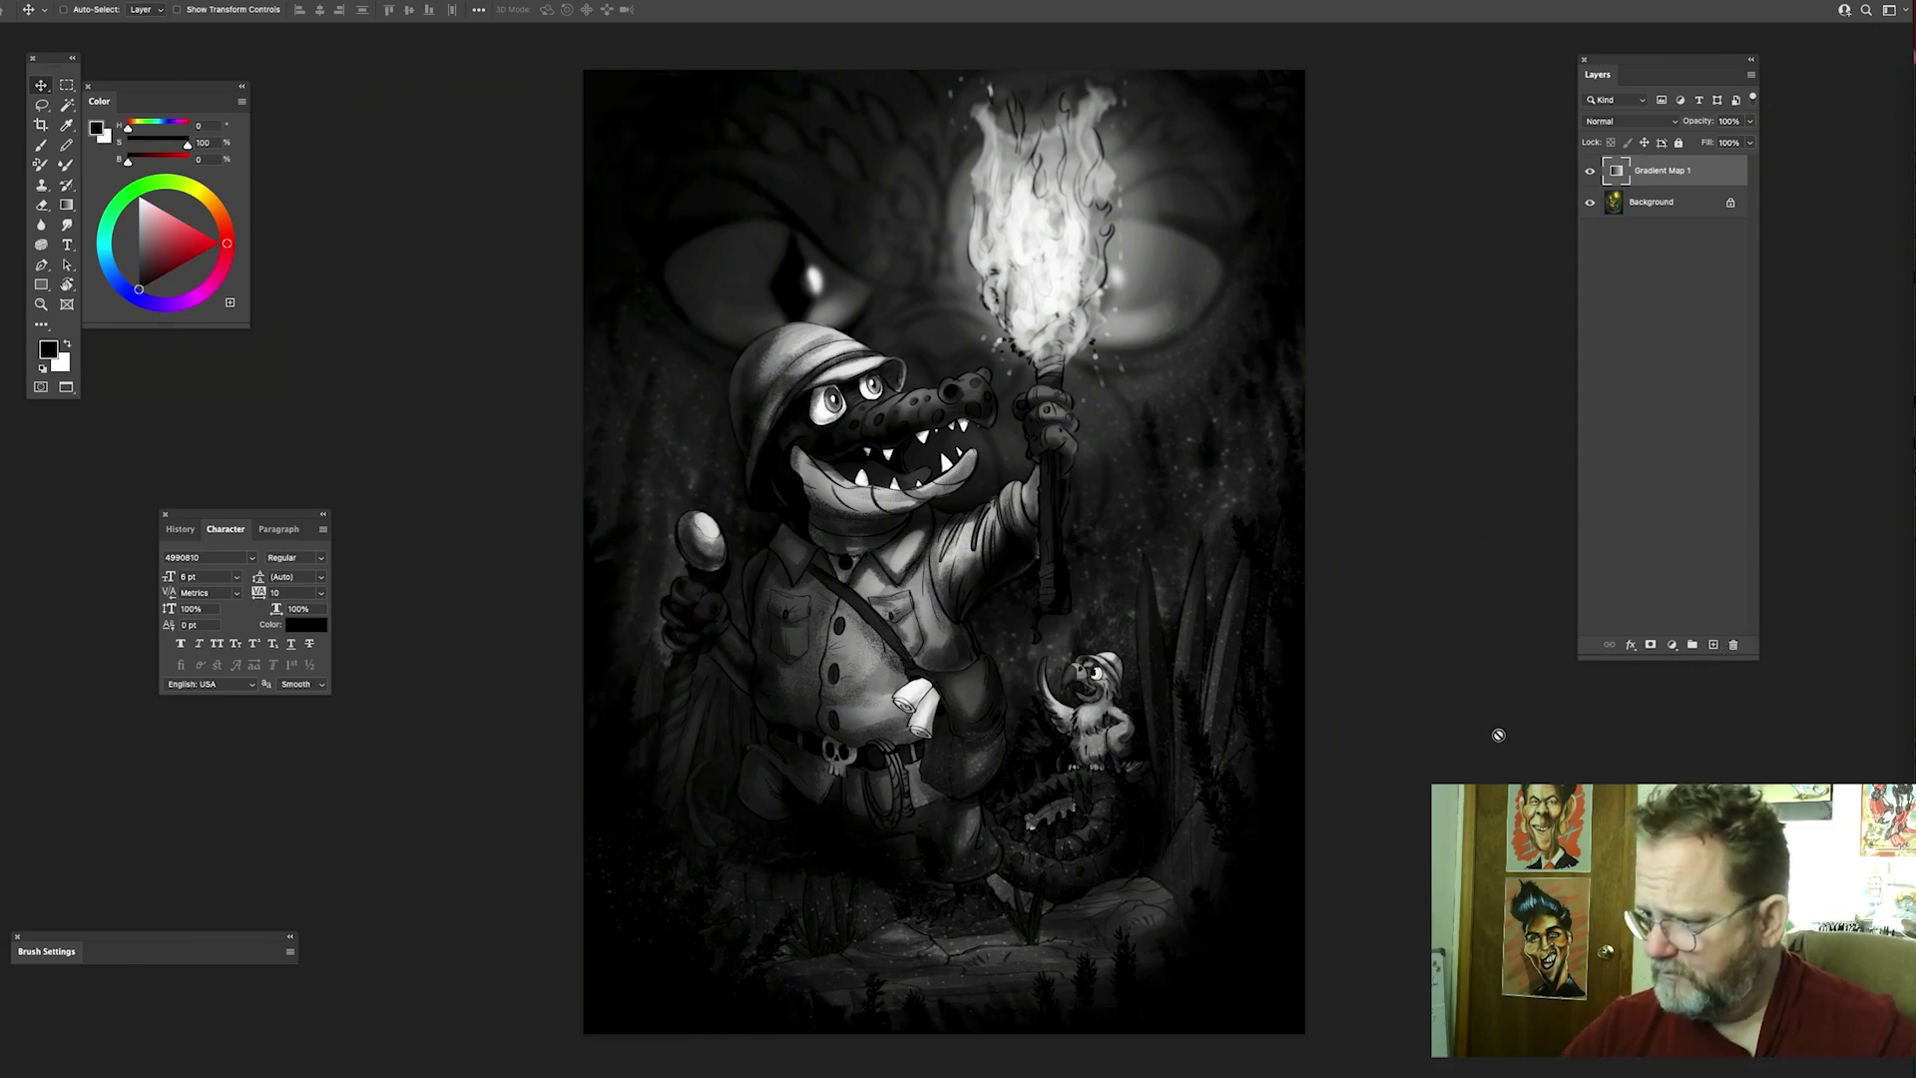
left_click(1735, 647)
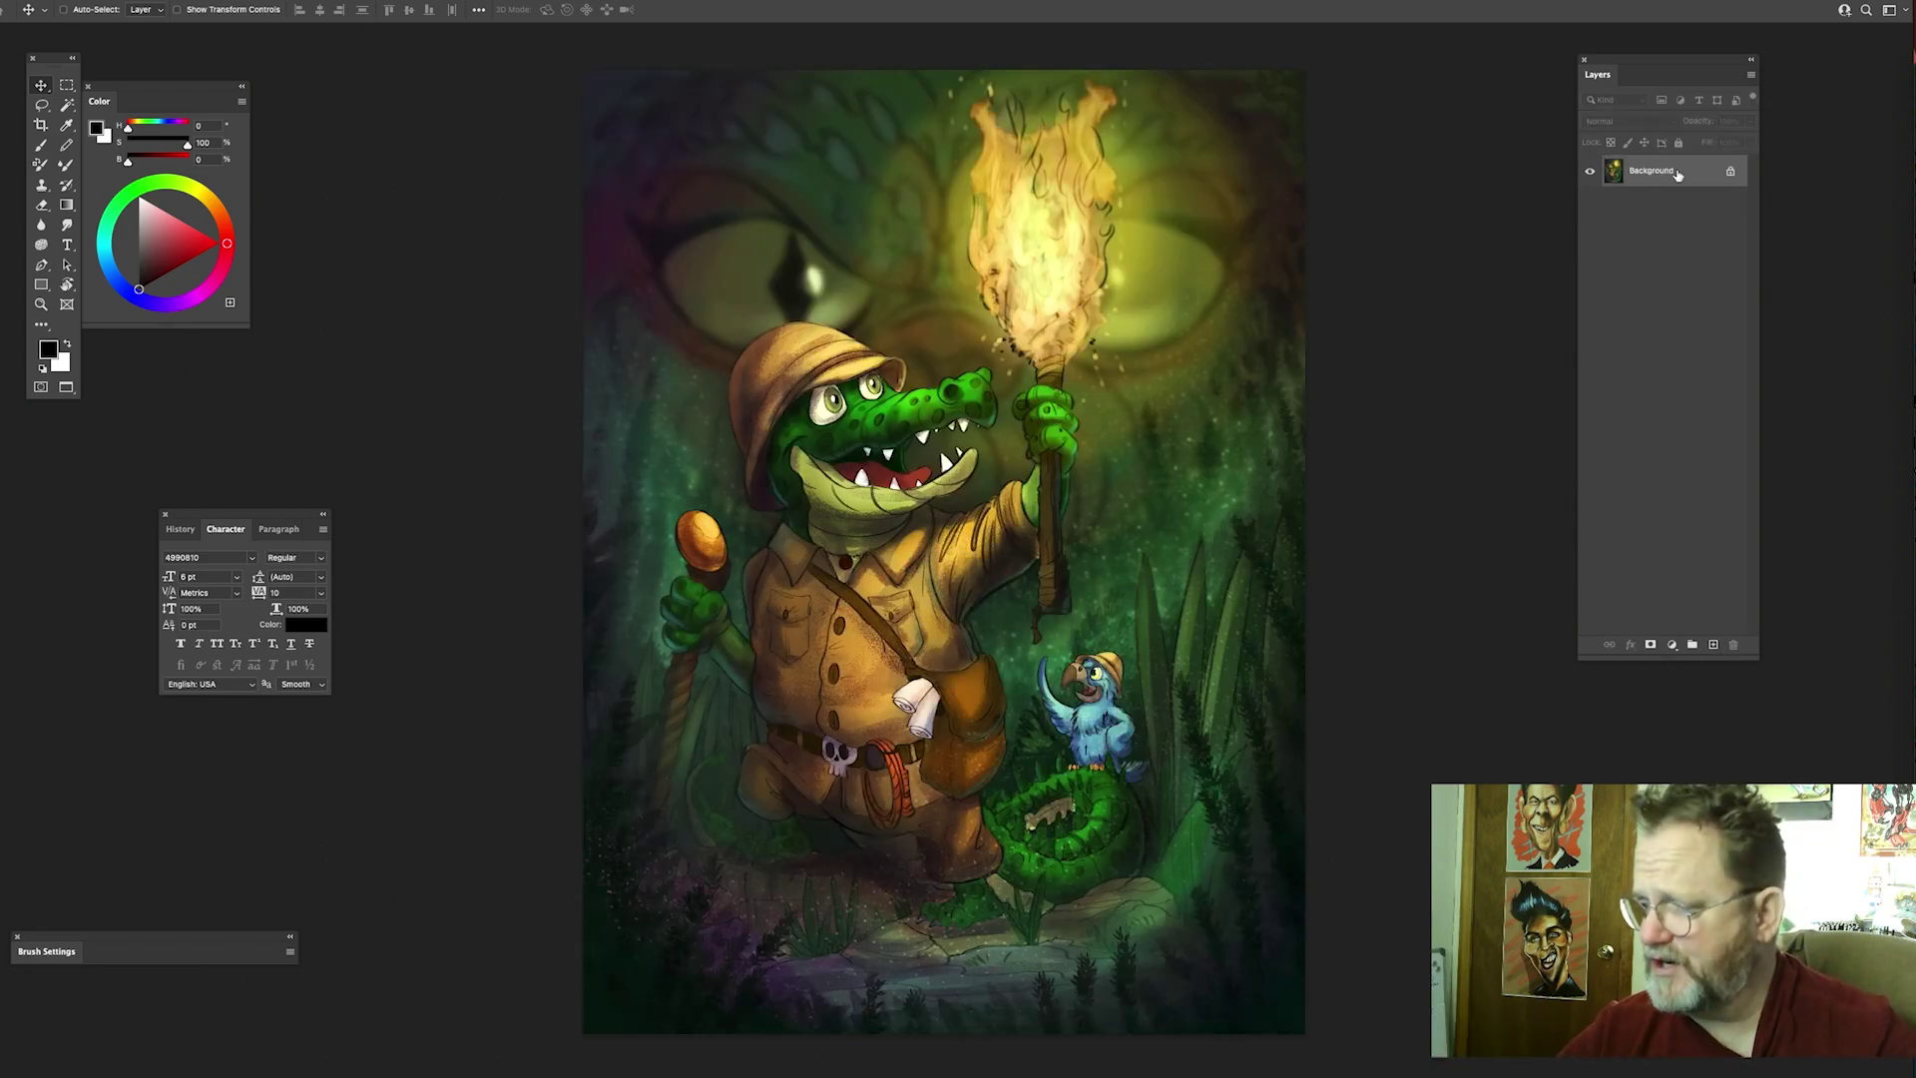
Step: Add a new black-to-white Gradient Map adjustment layer above the Background and position its Properties panel between the artwork and layers
left_click(1672, 645)
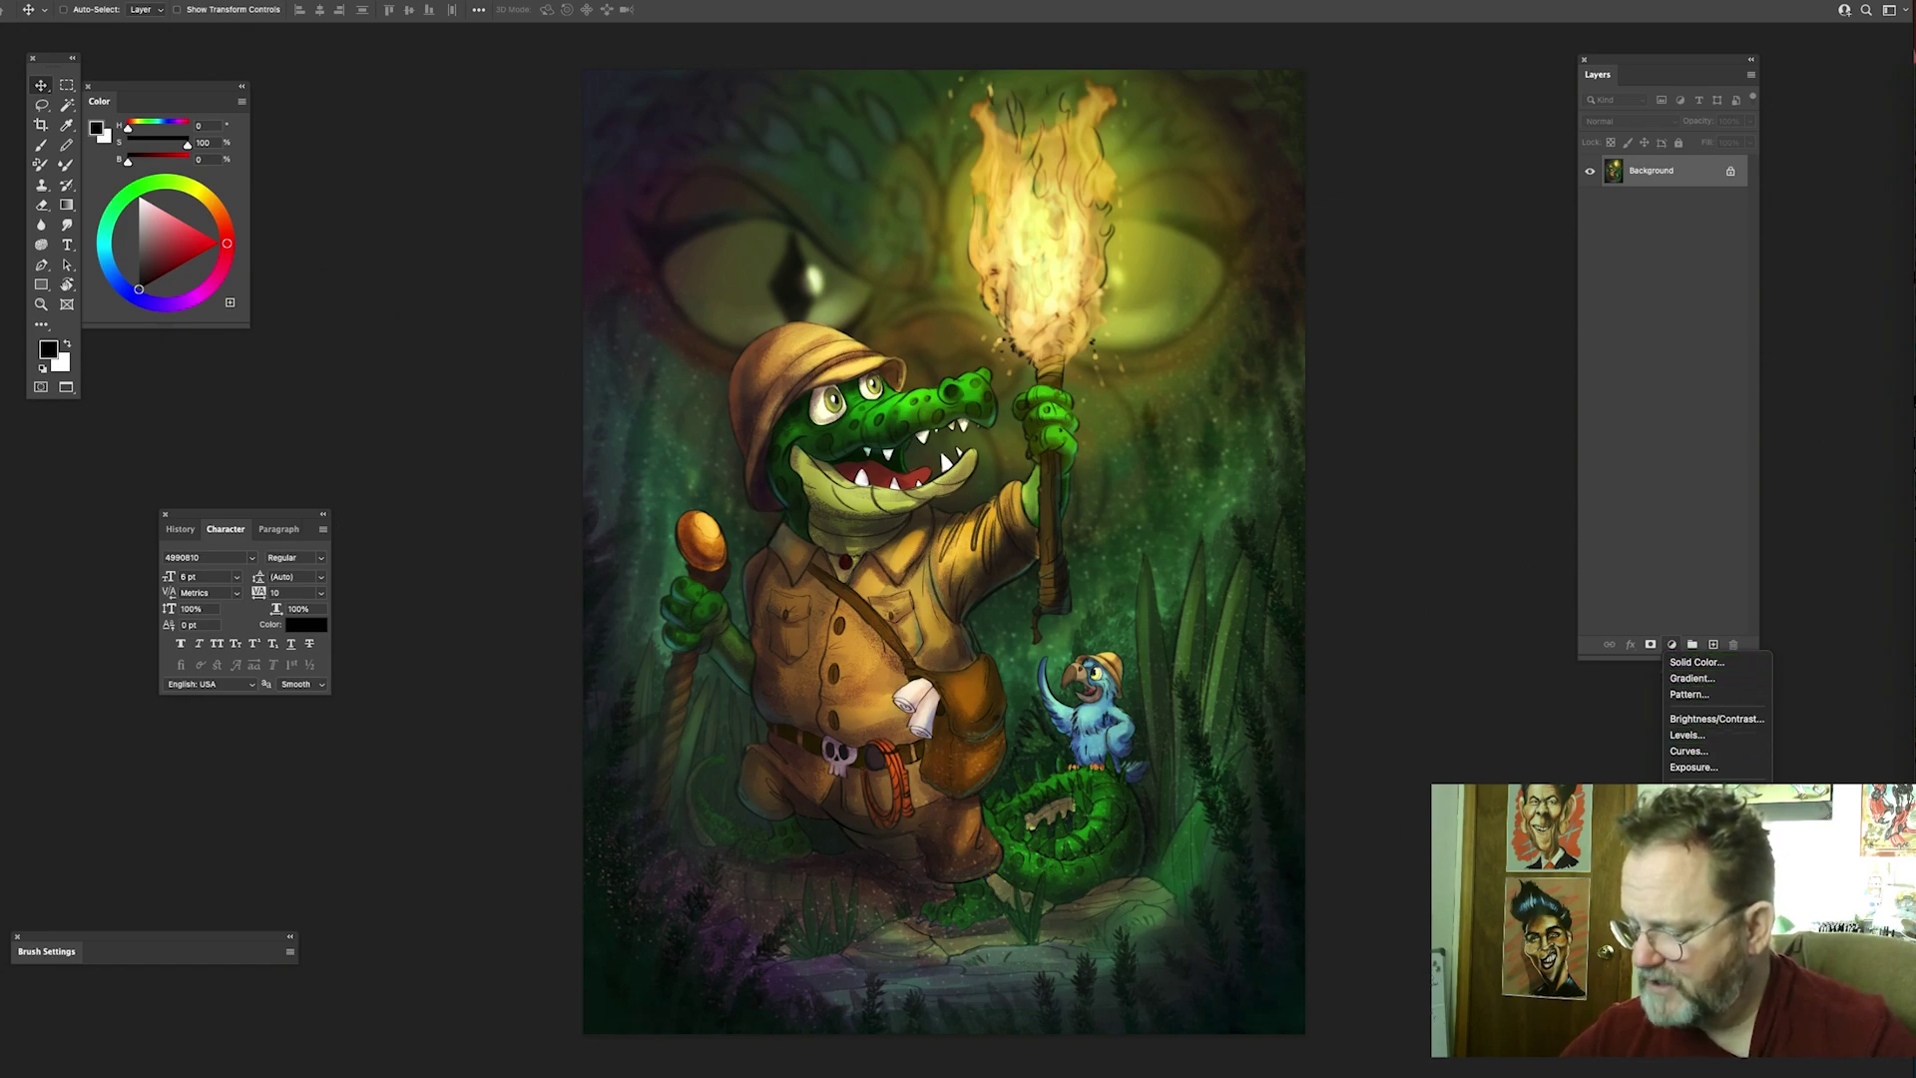
left_click(1697, 959)
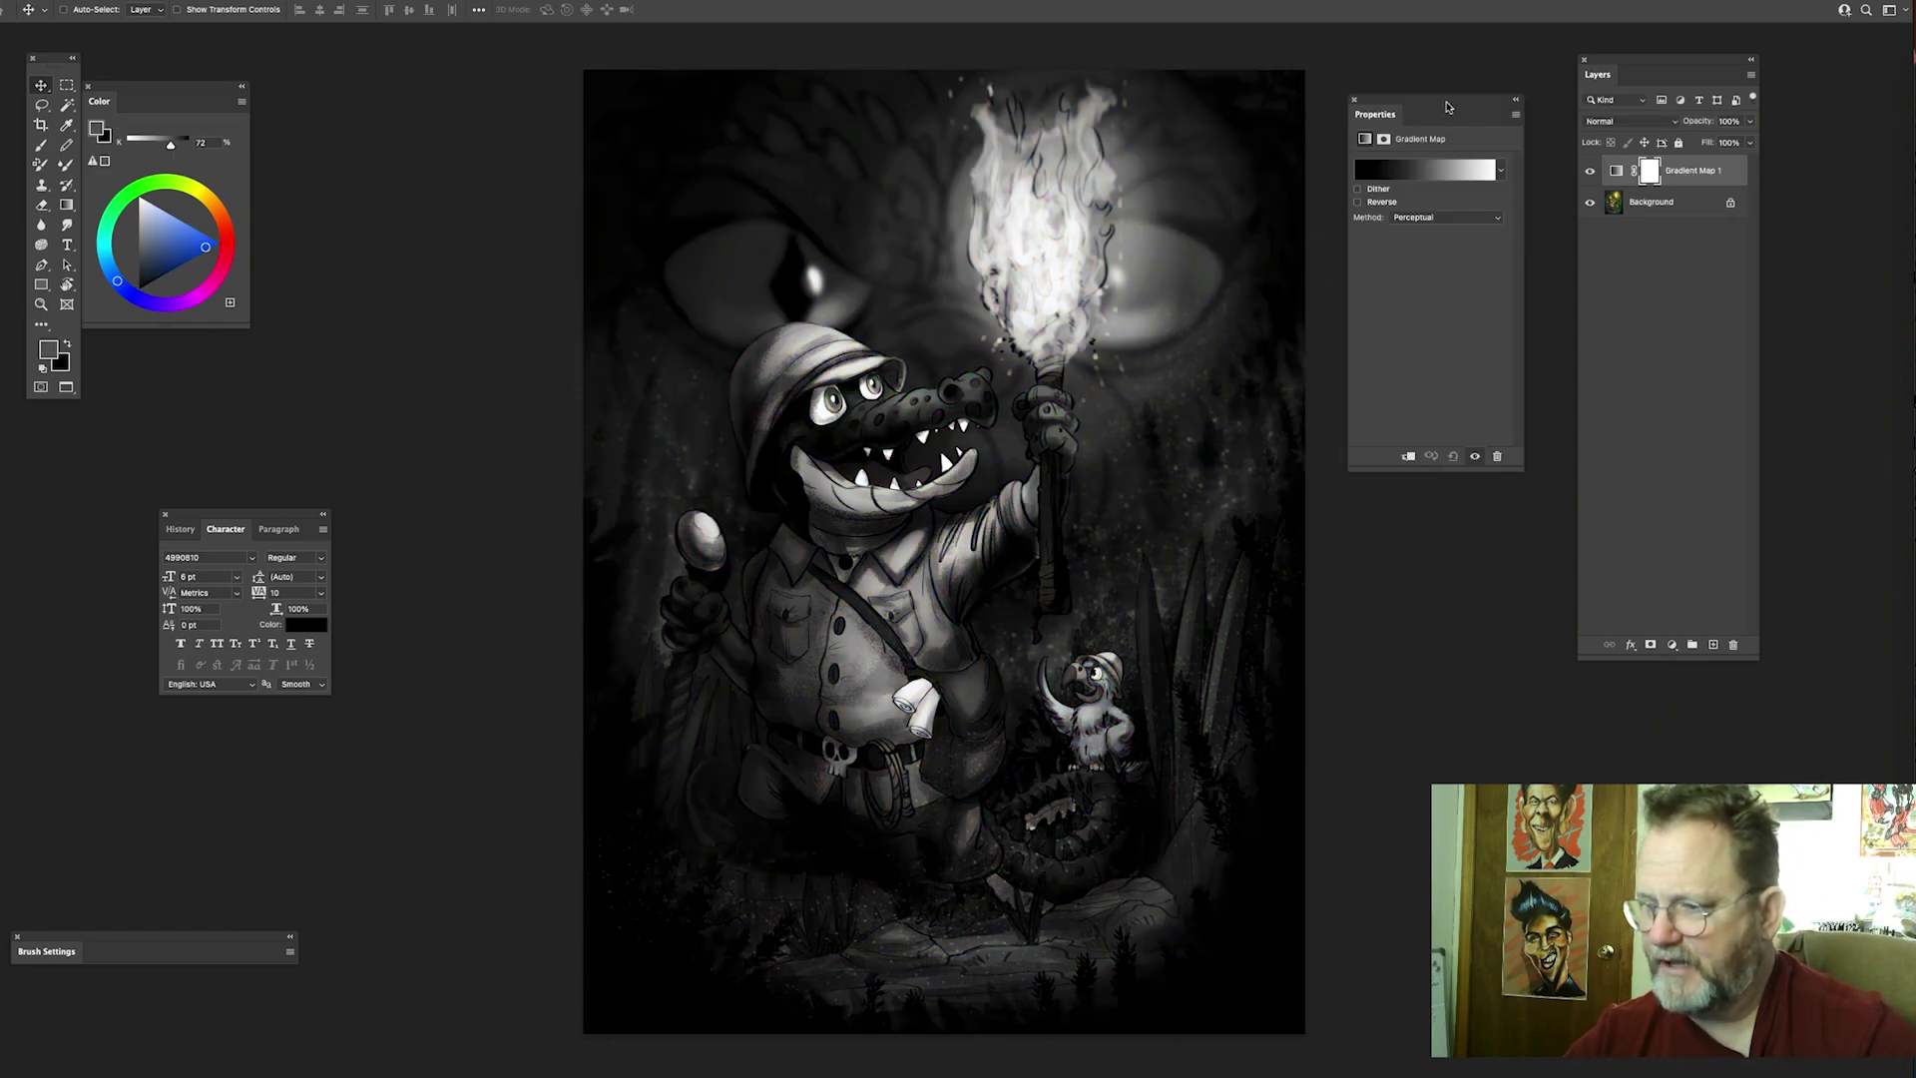
left_click_drag(1447, 107, 1419, 110)
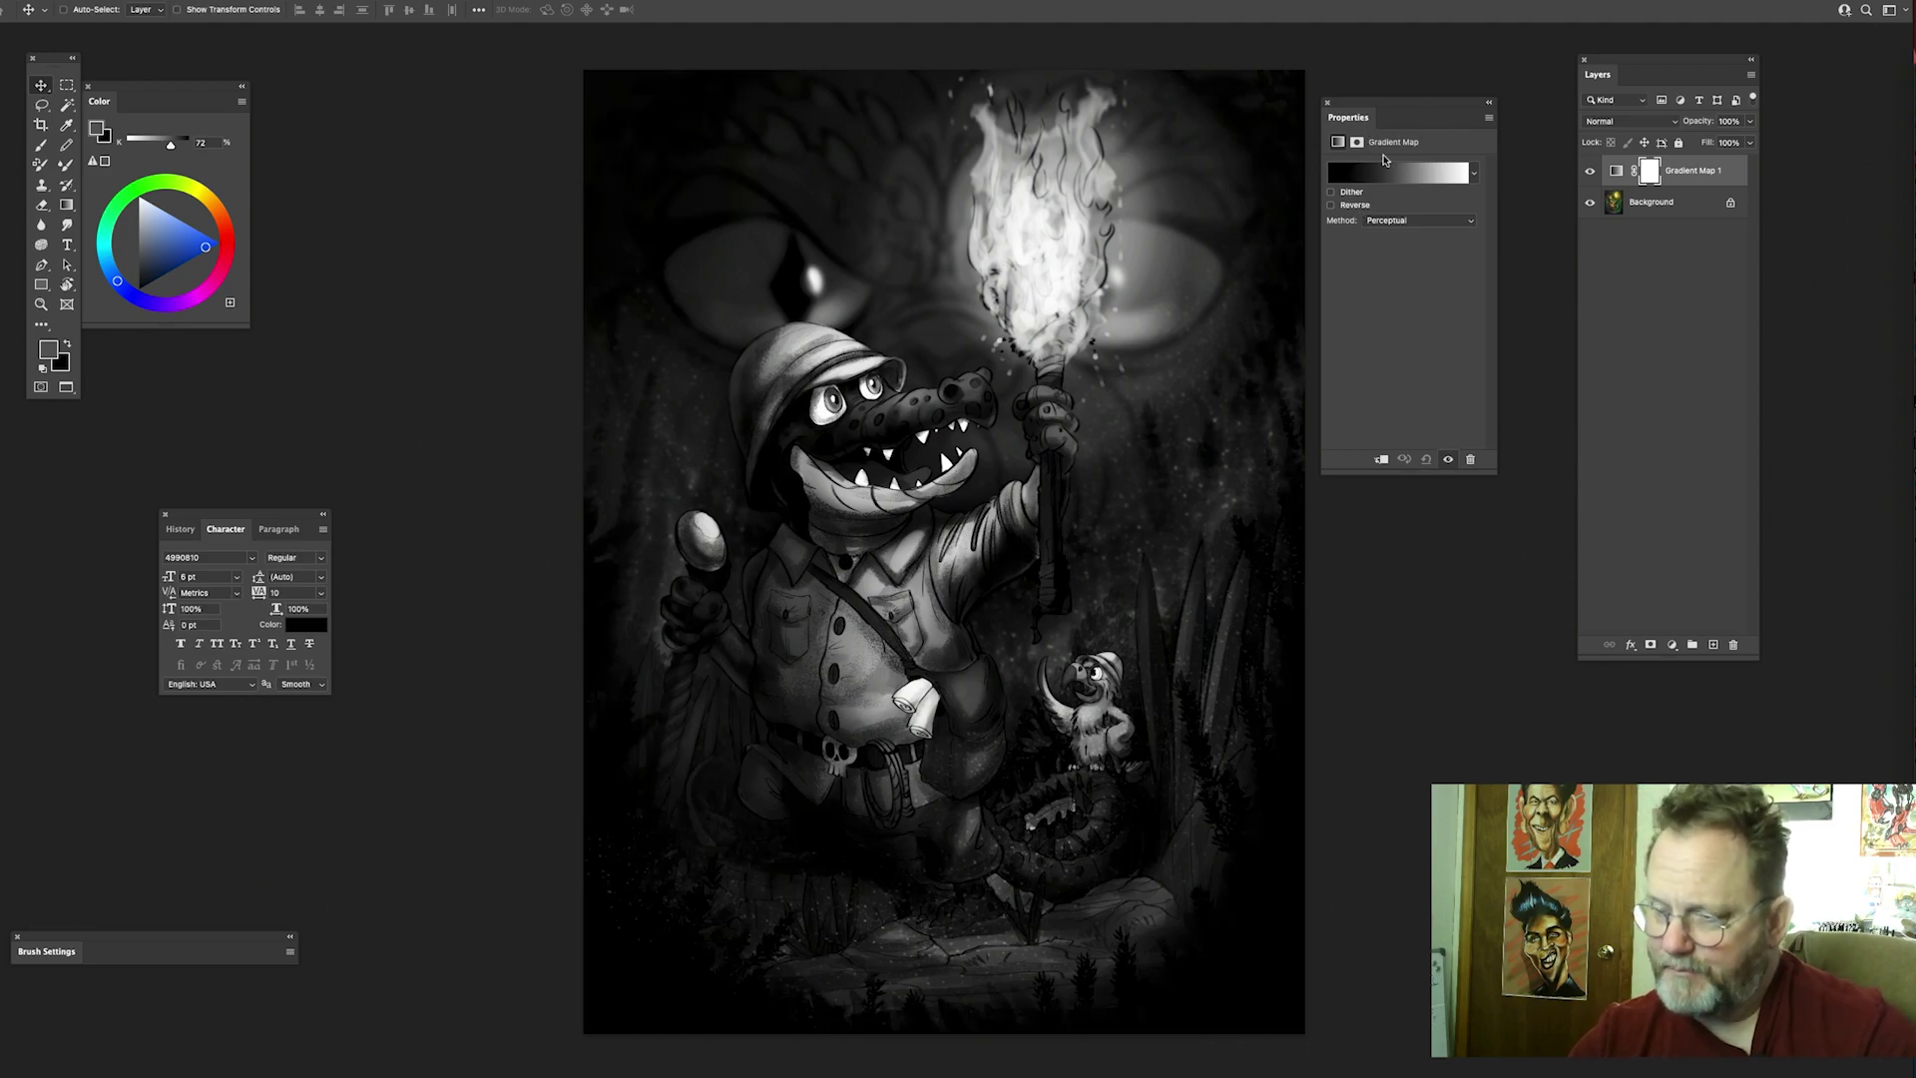
left_click_drag(1387, 108, 1427, 150)
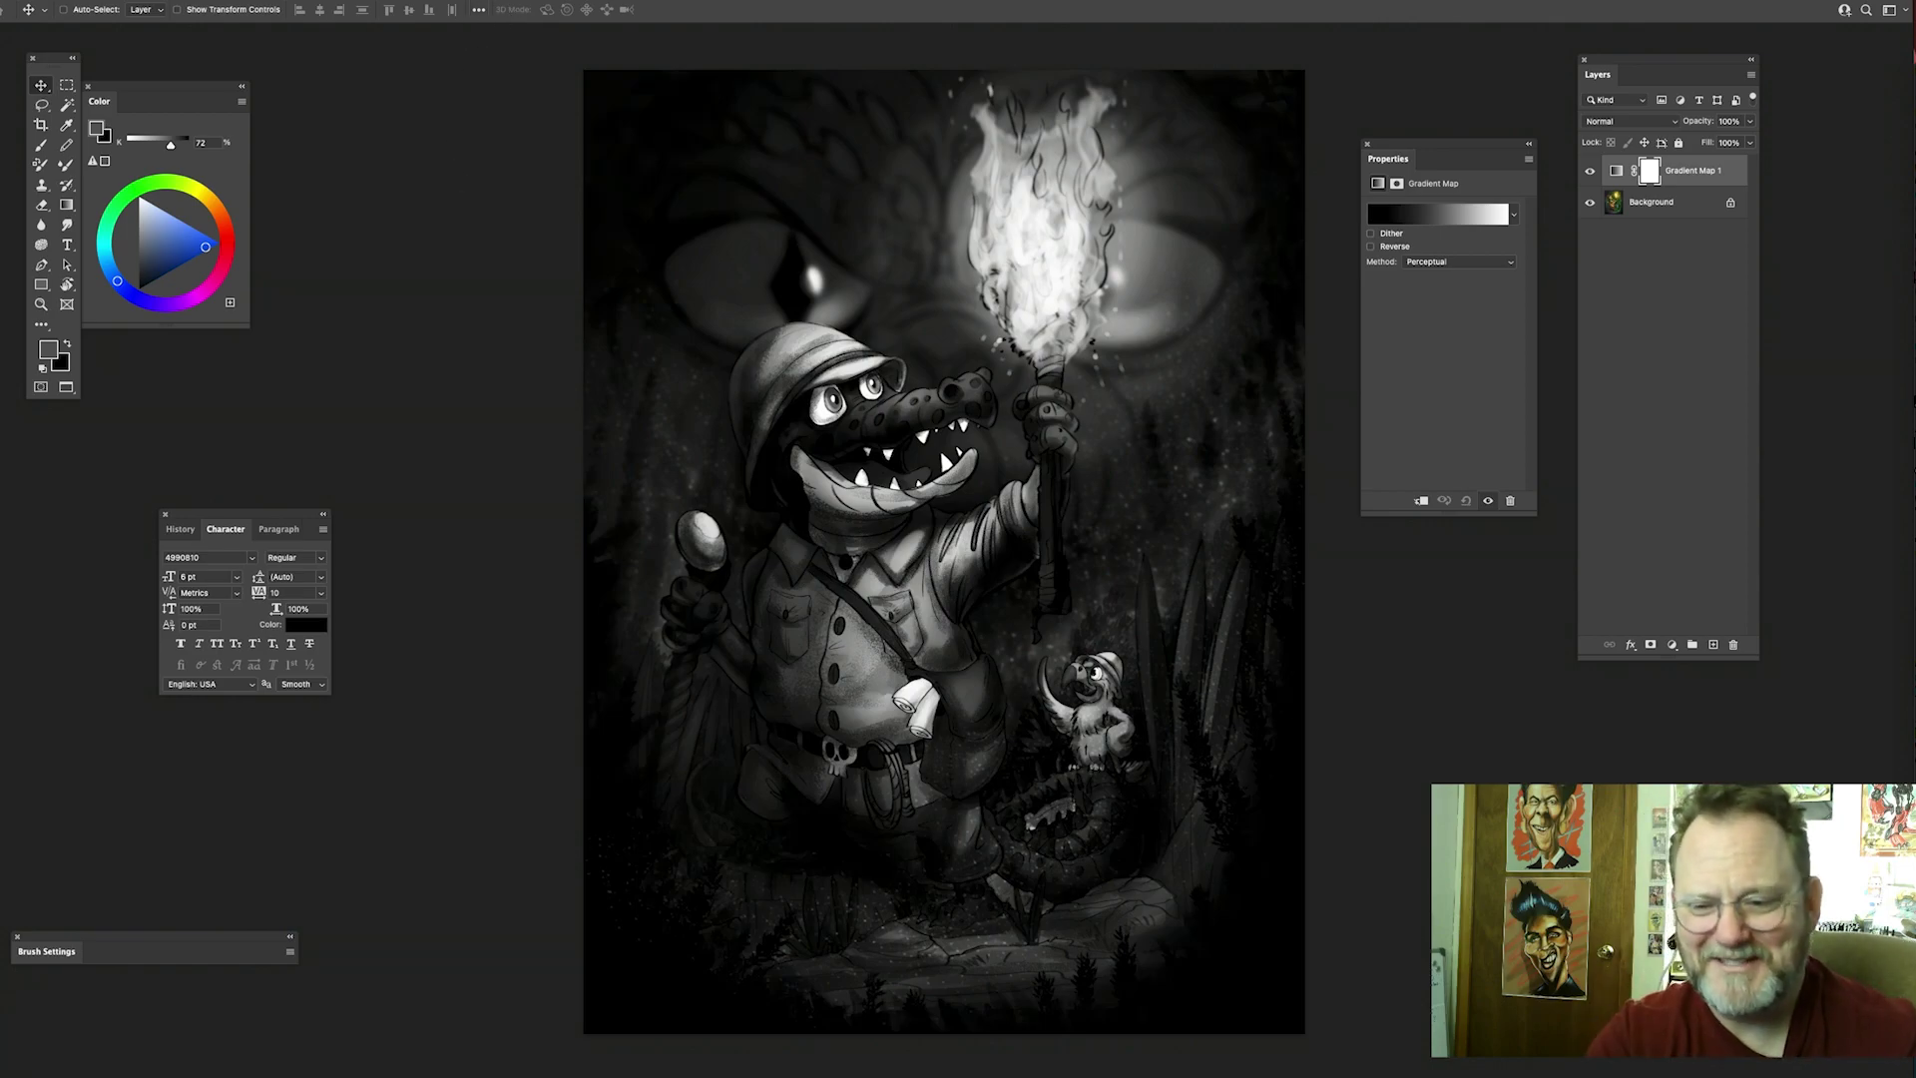
Step: Hide the Properties panel and bring it back
left_click(483, 0)
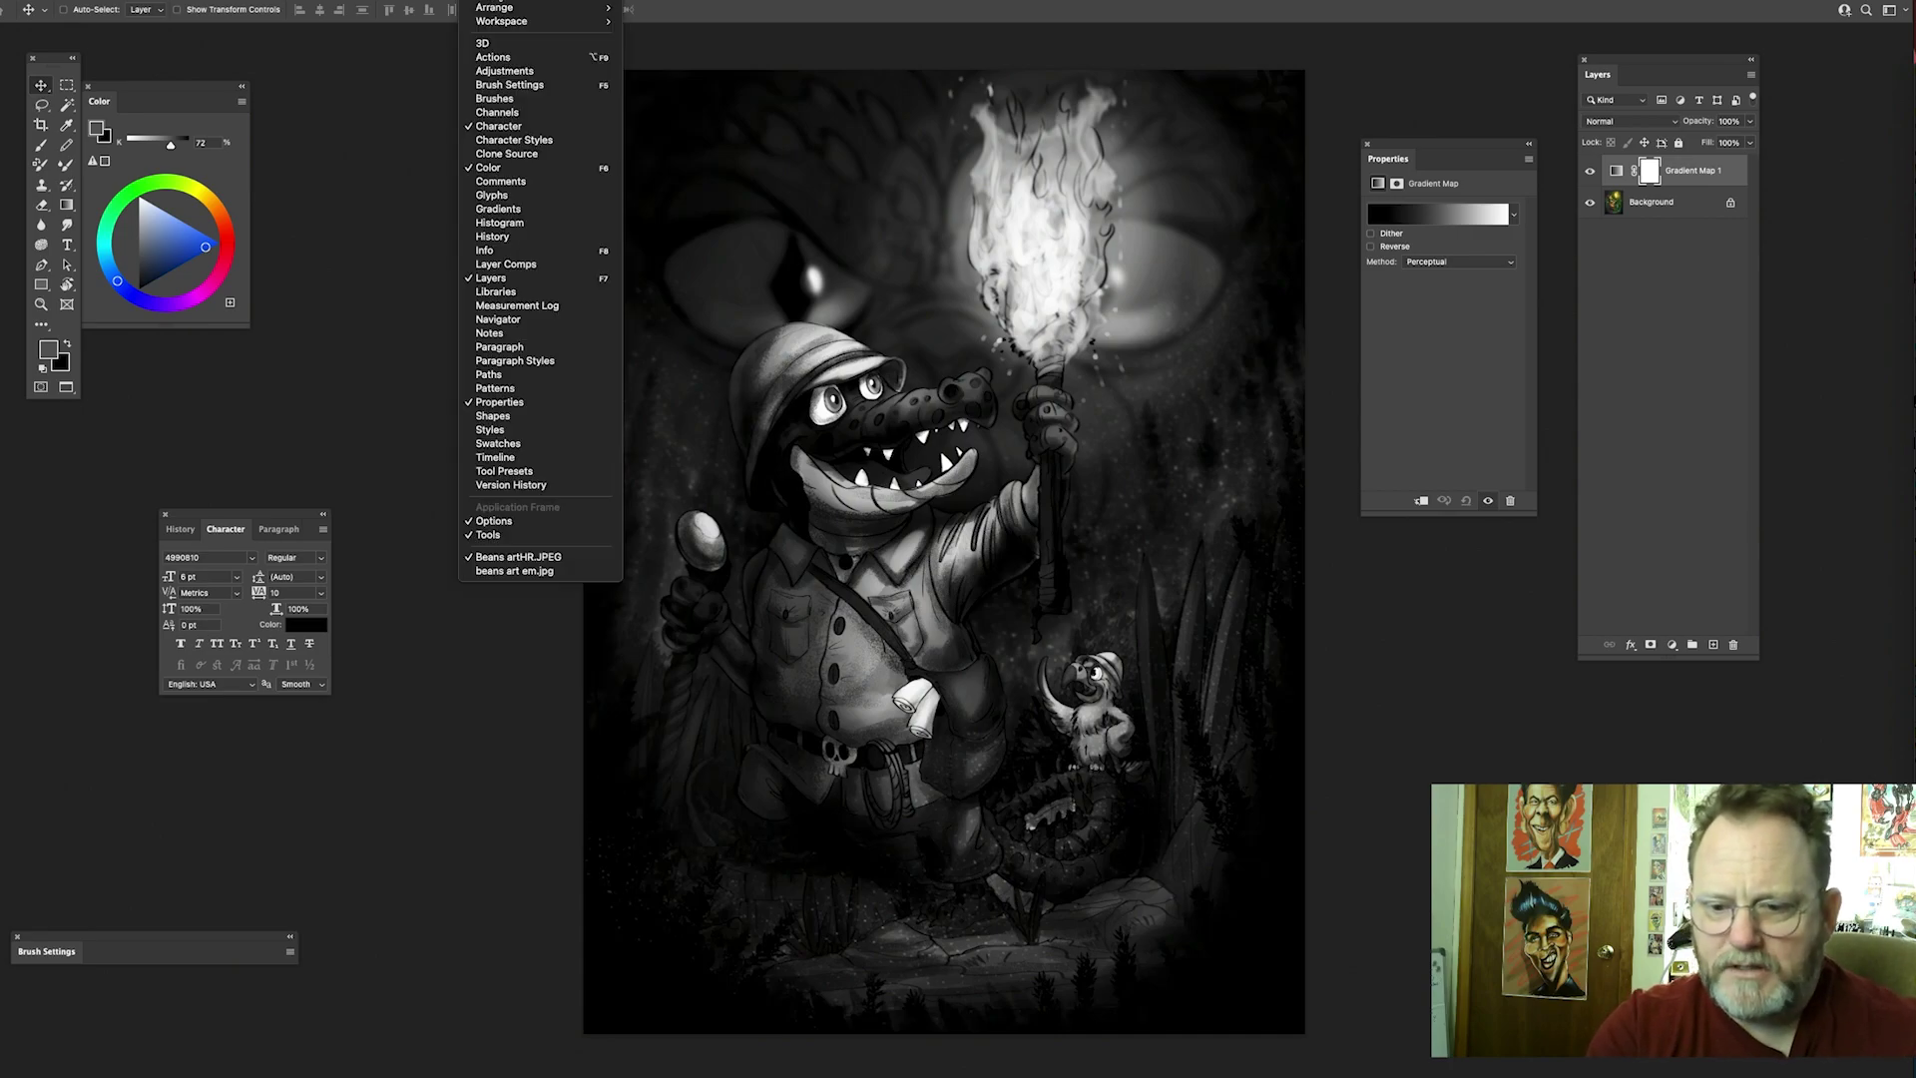
left_click(509, 402)
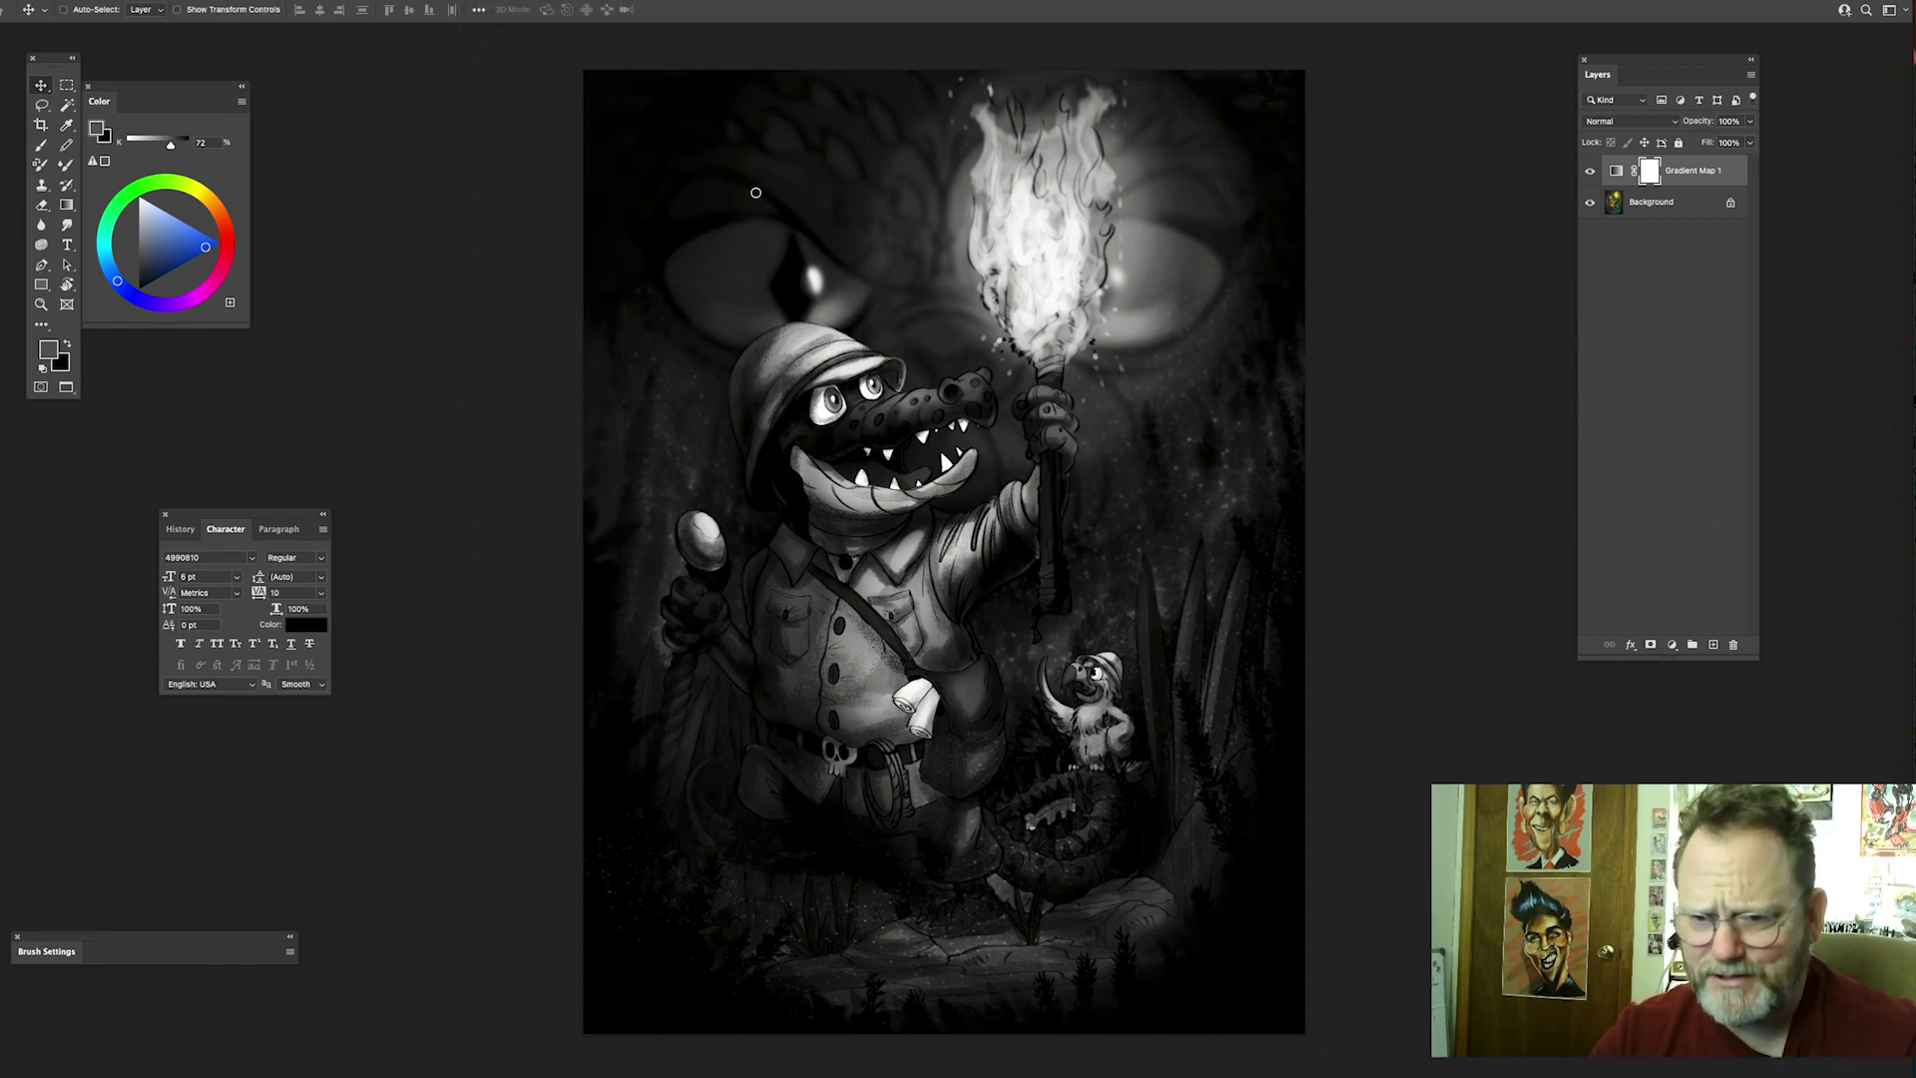
left_click(494, 2)
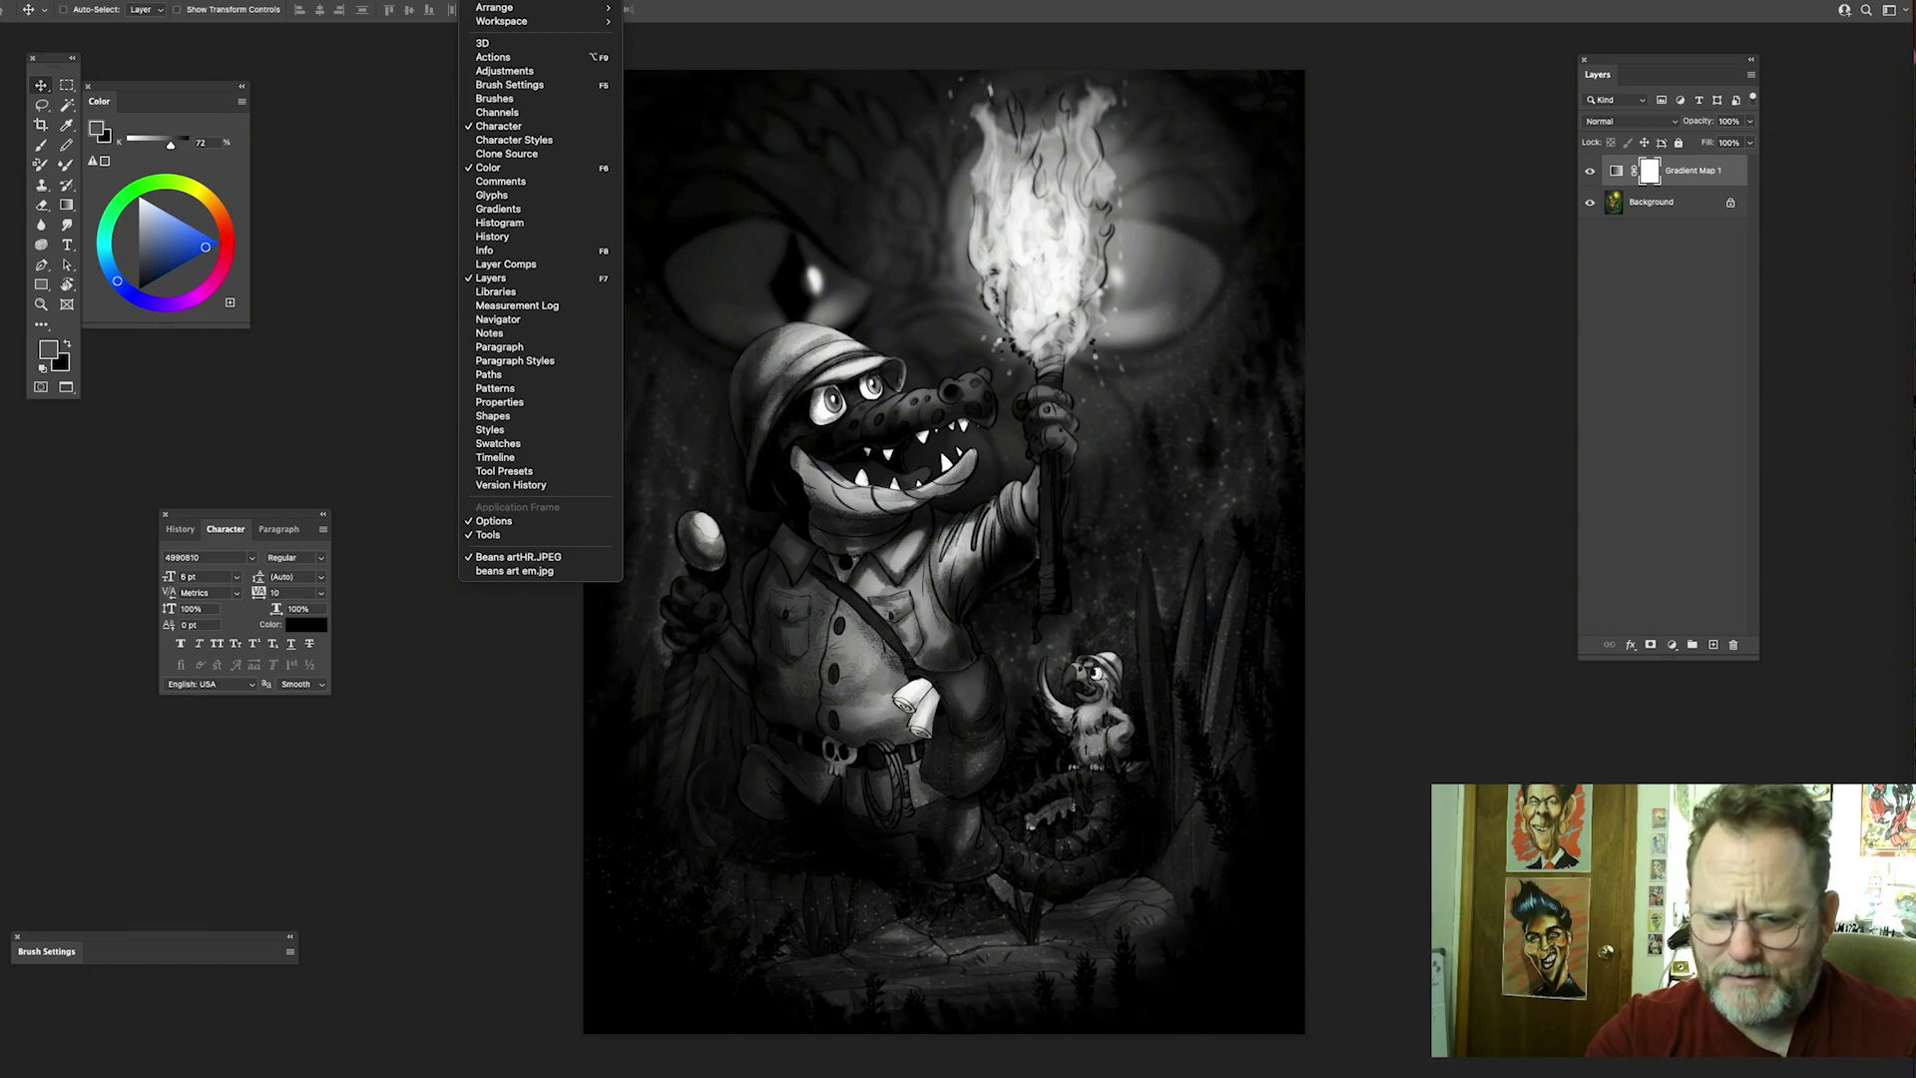
left_click(504, 404)
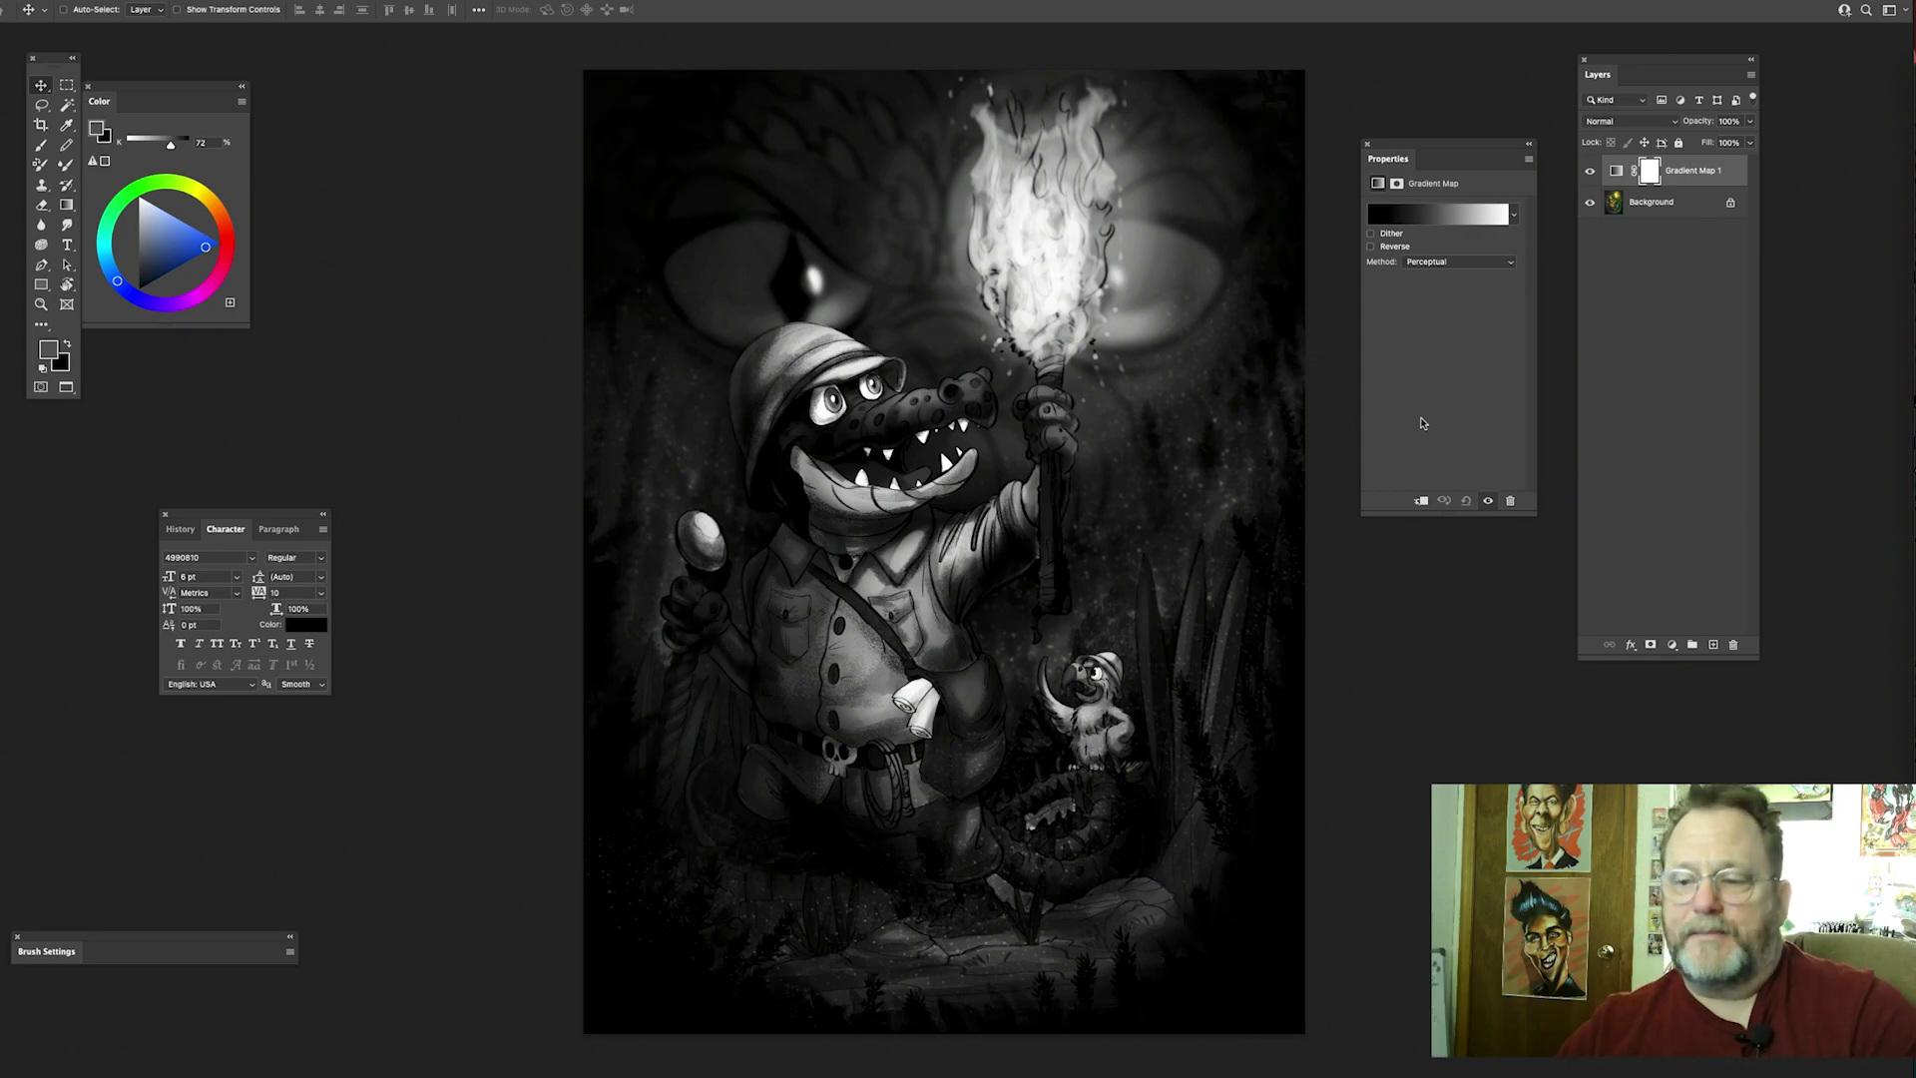
Step: Examine the Background layer's properties and the options of the Eyedropper, Lasso, Burn and Ruler tools, ending on the Move tool
left_click(1667, 209)
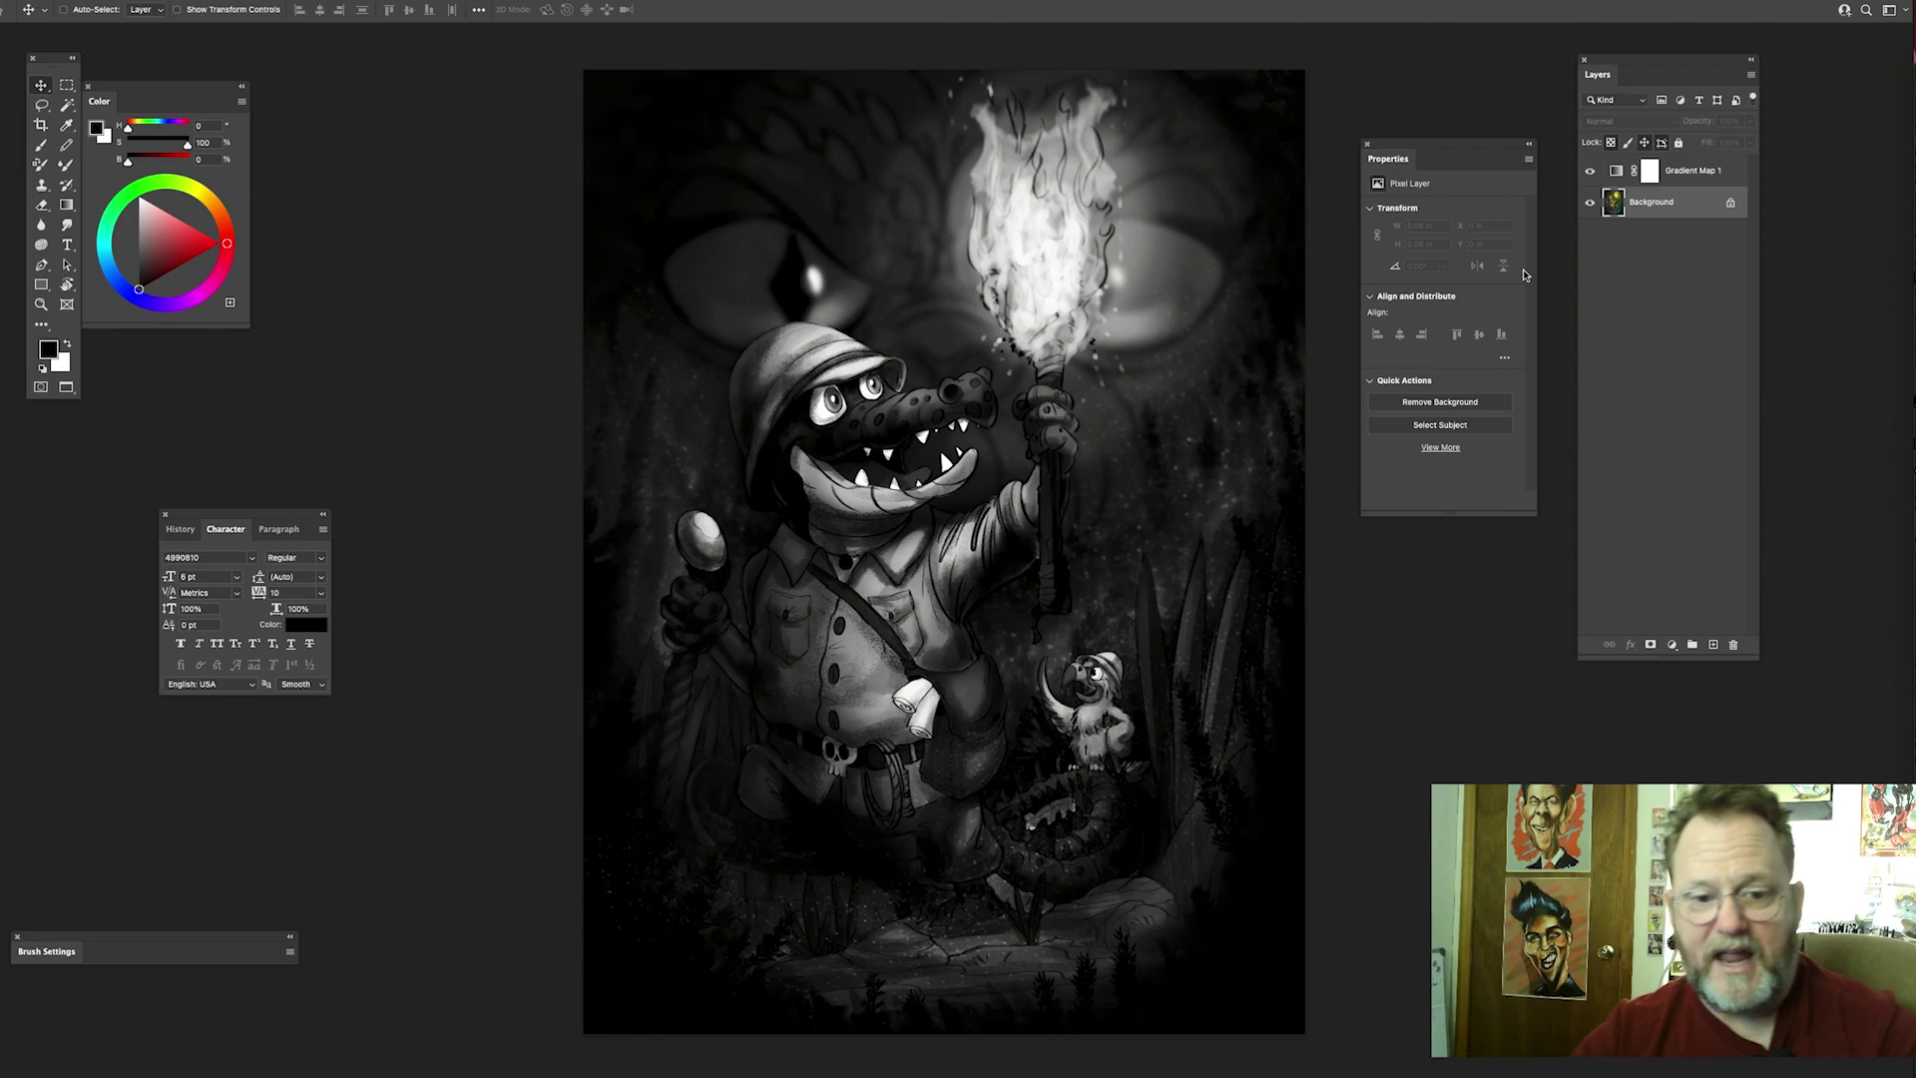
left_click(40, 125)
key("Escape")
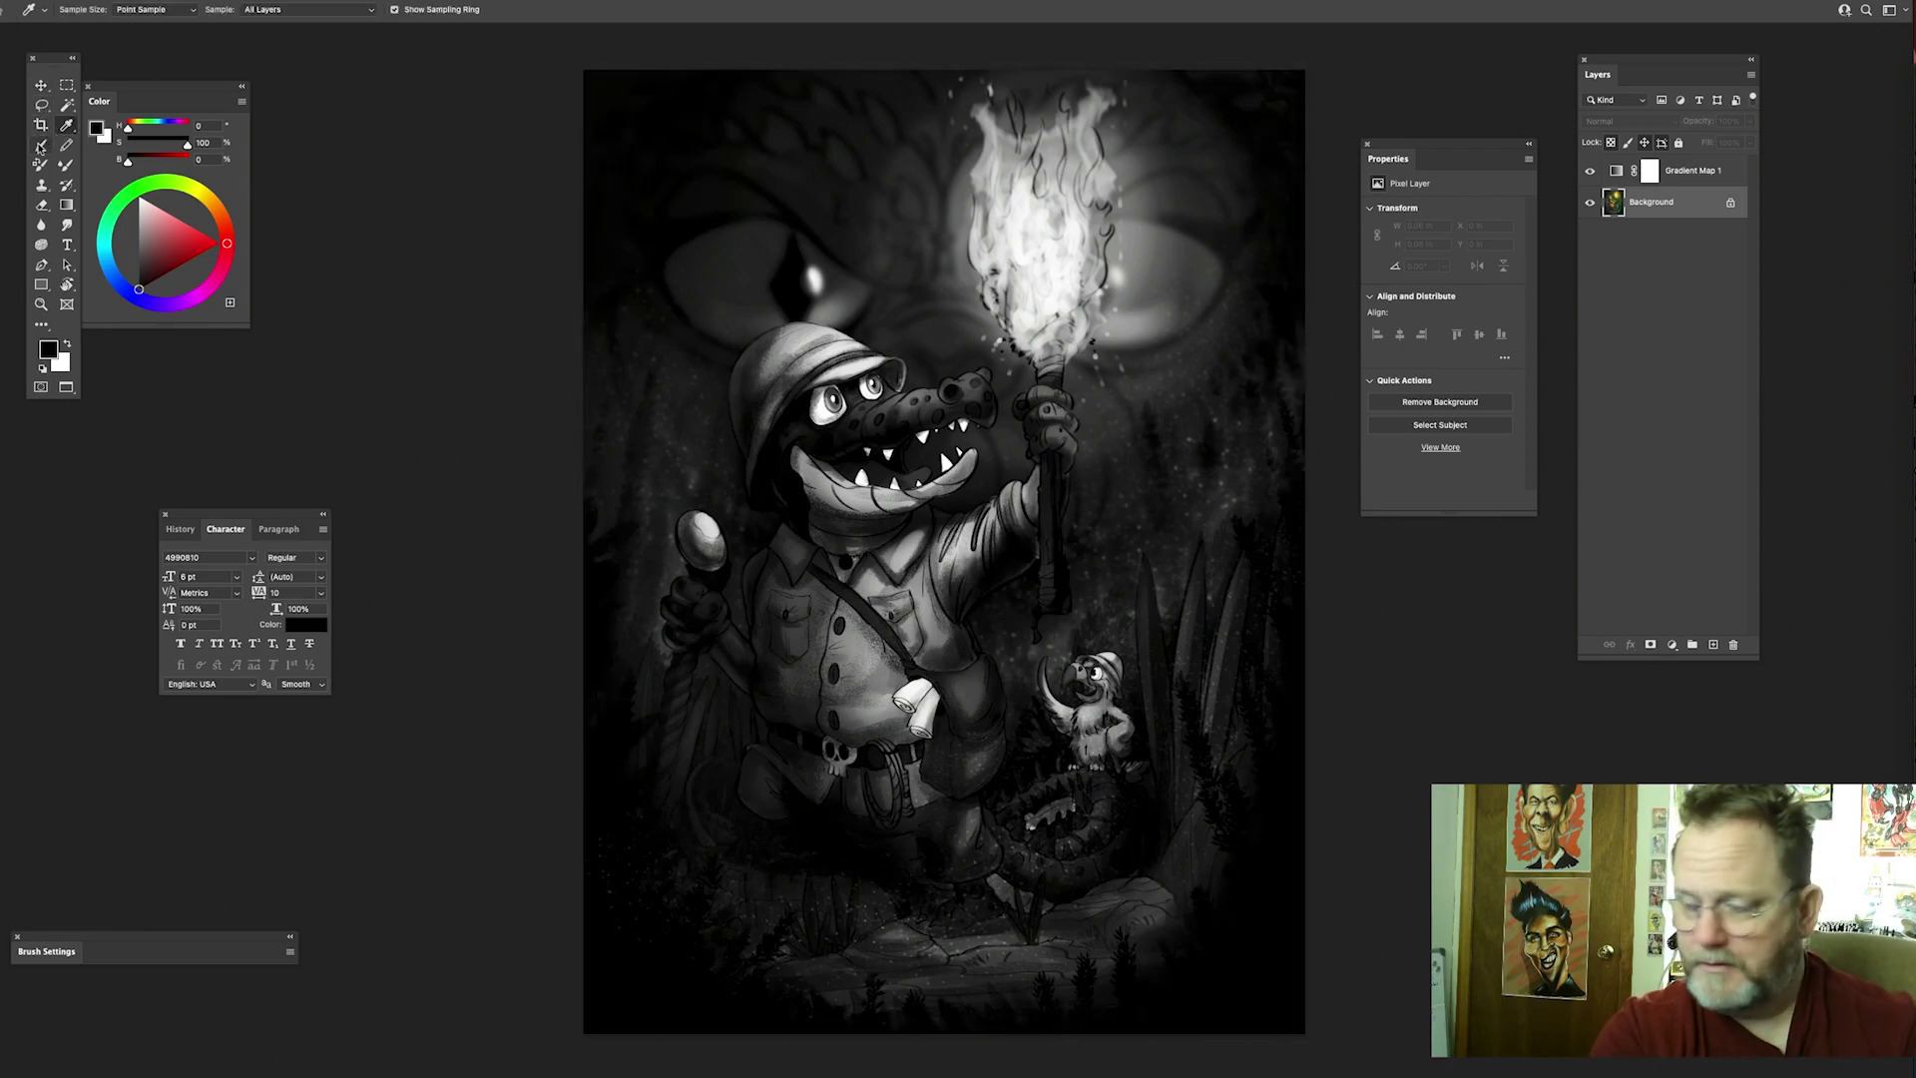
left_click(41, 104)
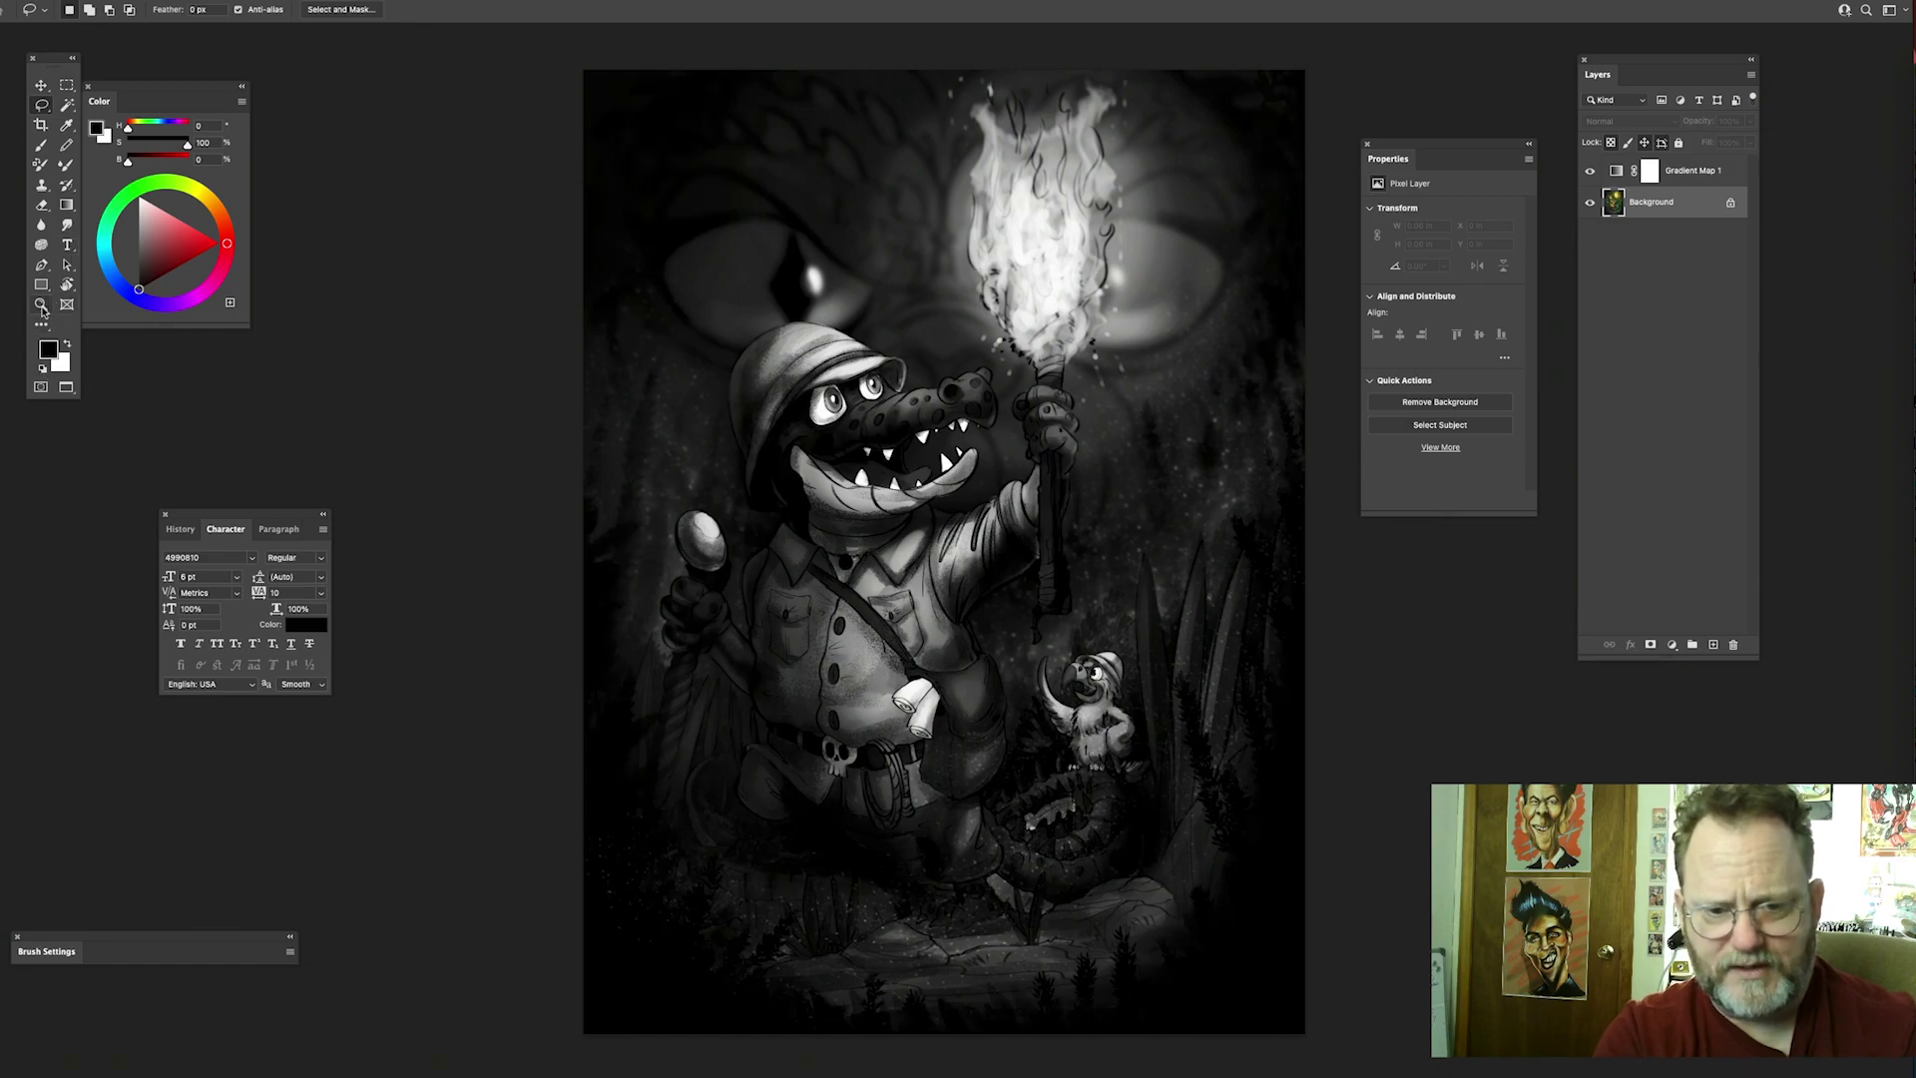
key("o")
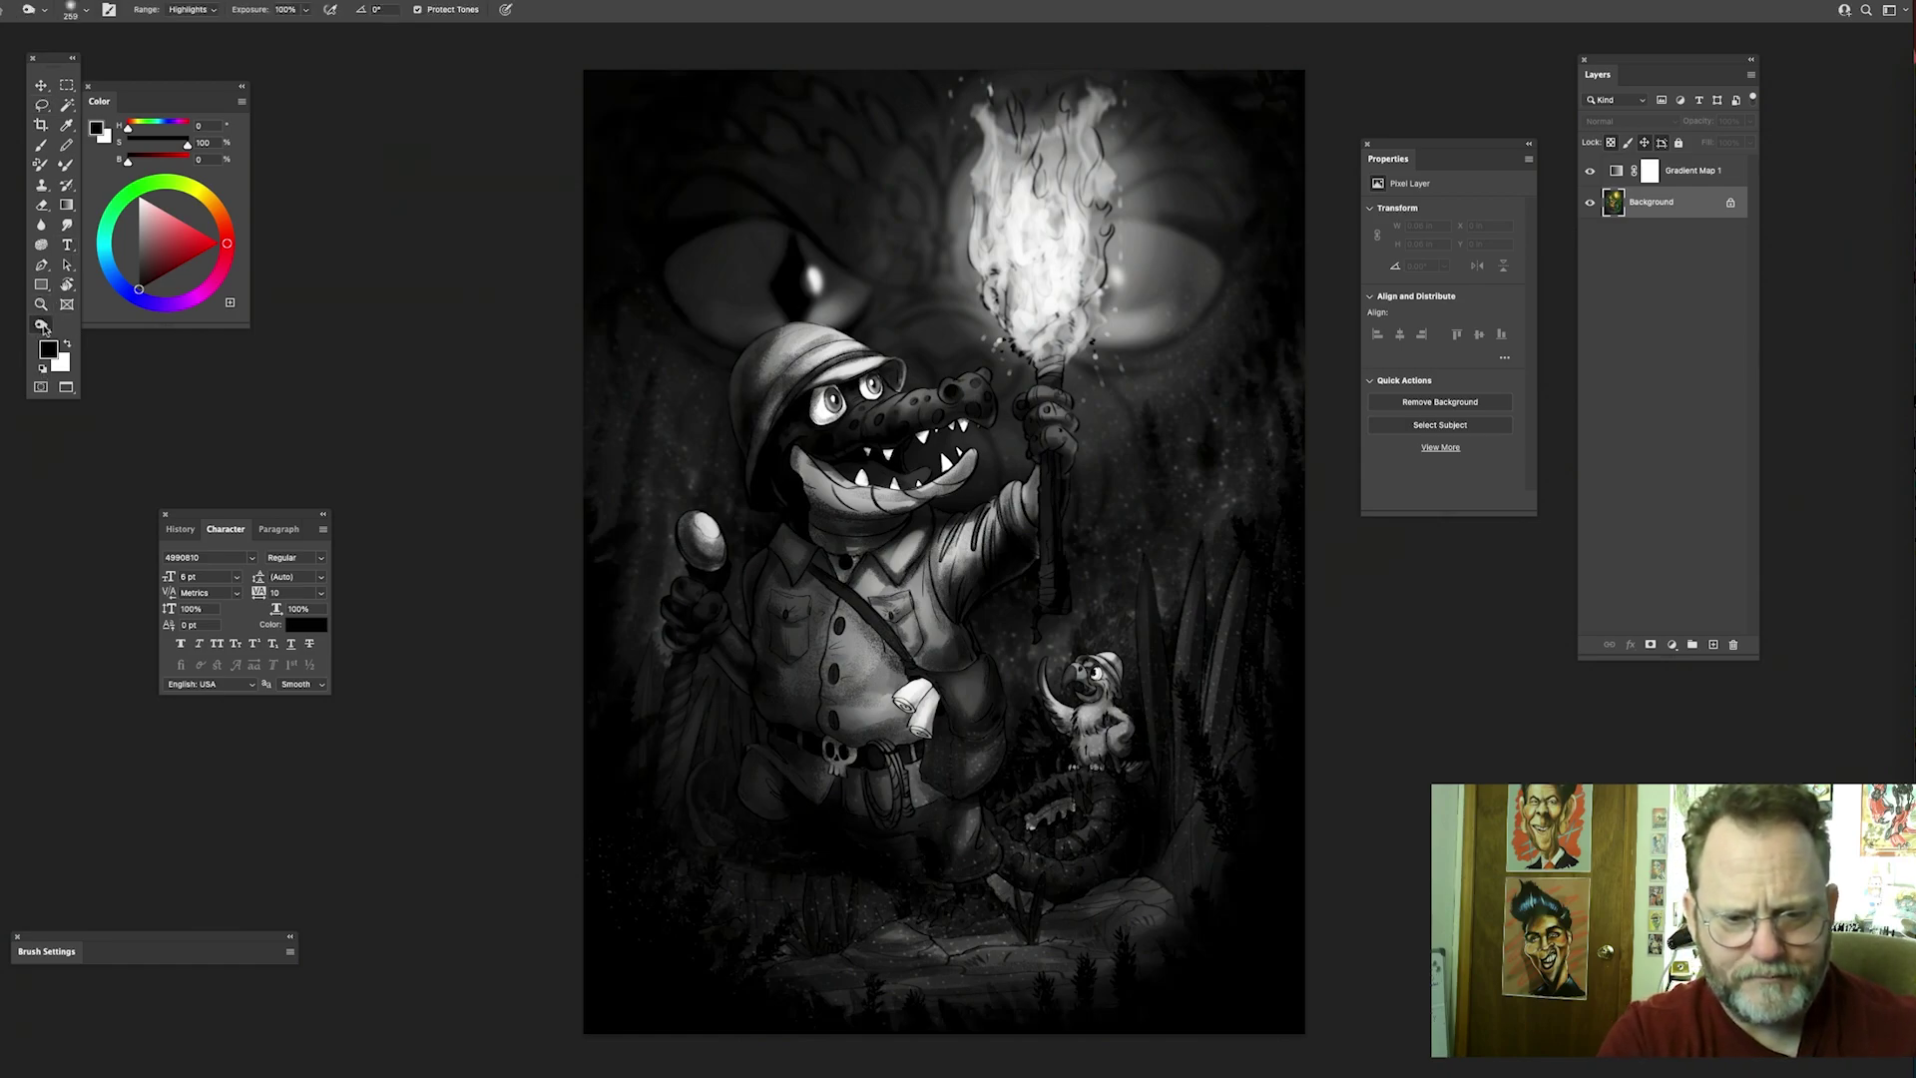
left_click(42, 325)
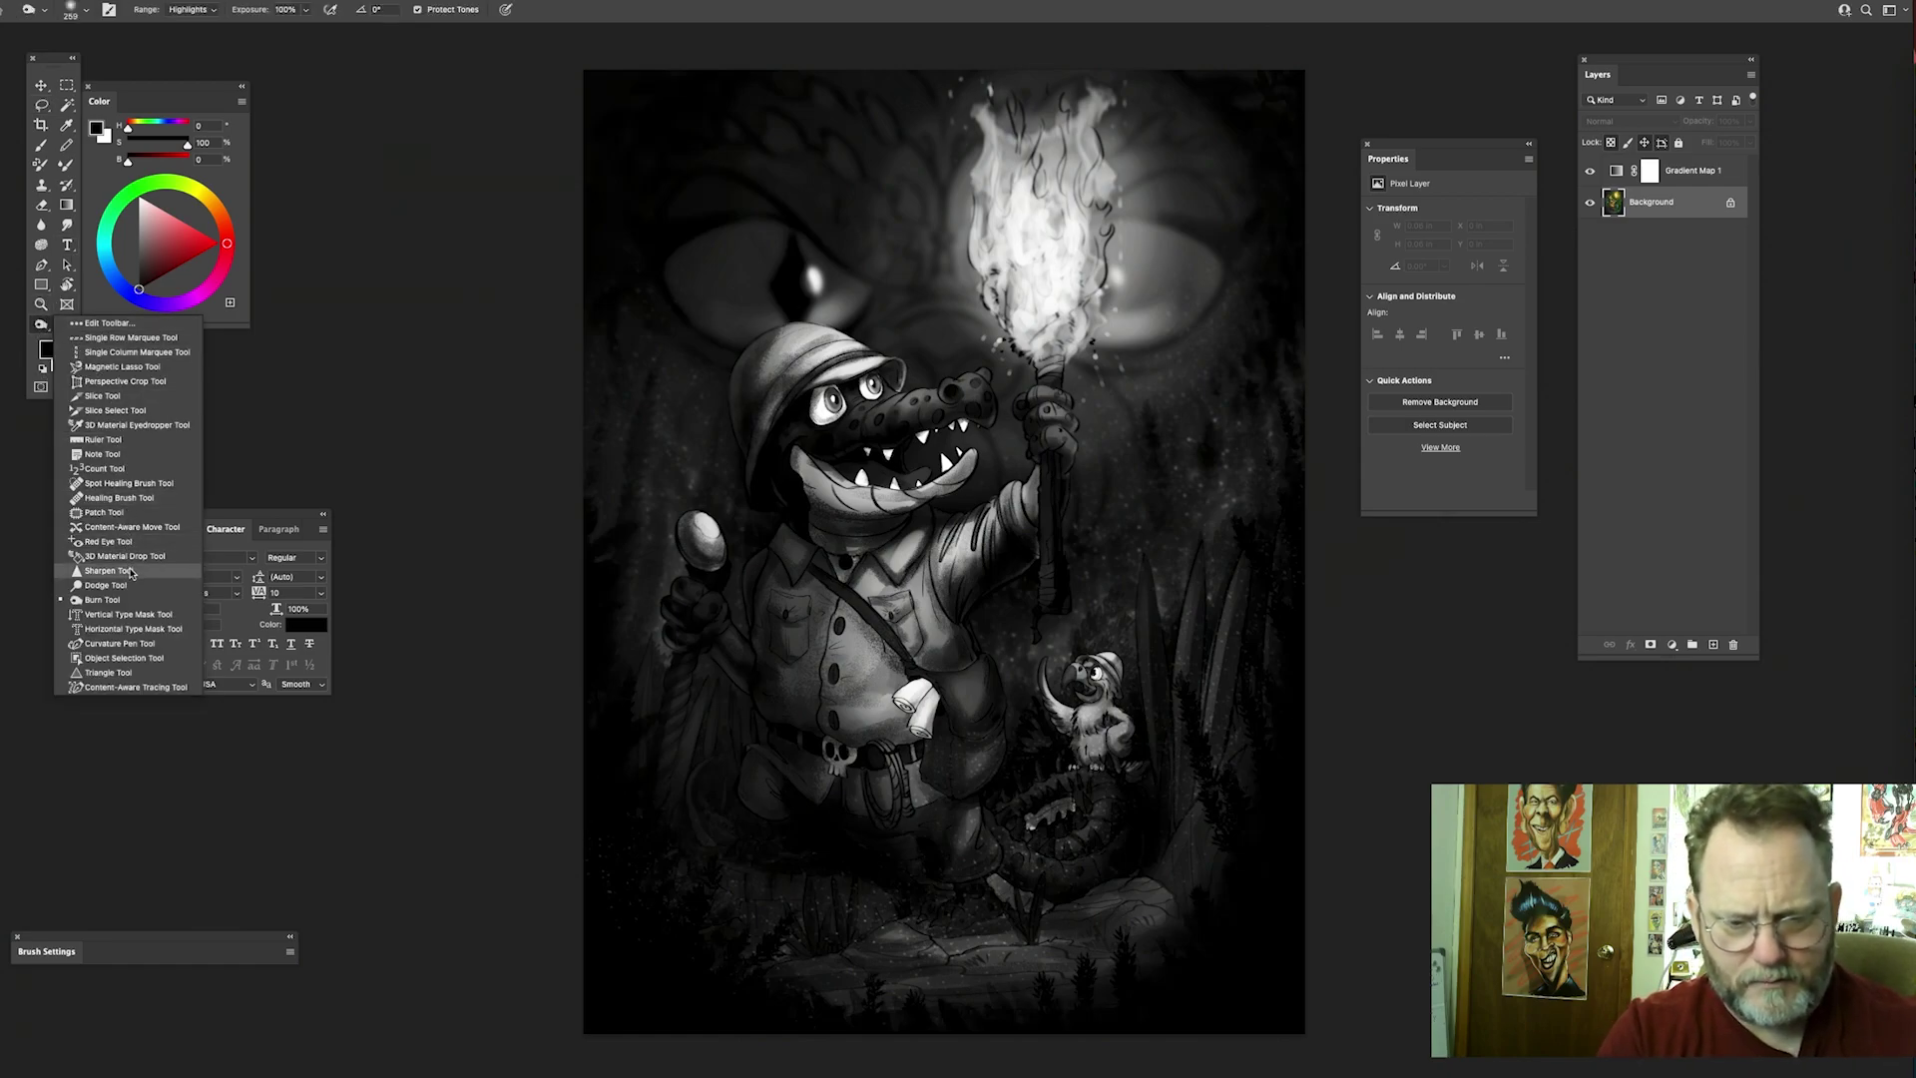
left_click(114, 440)
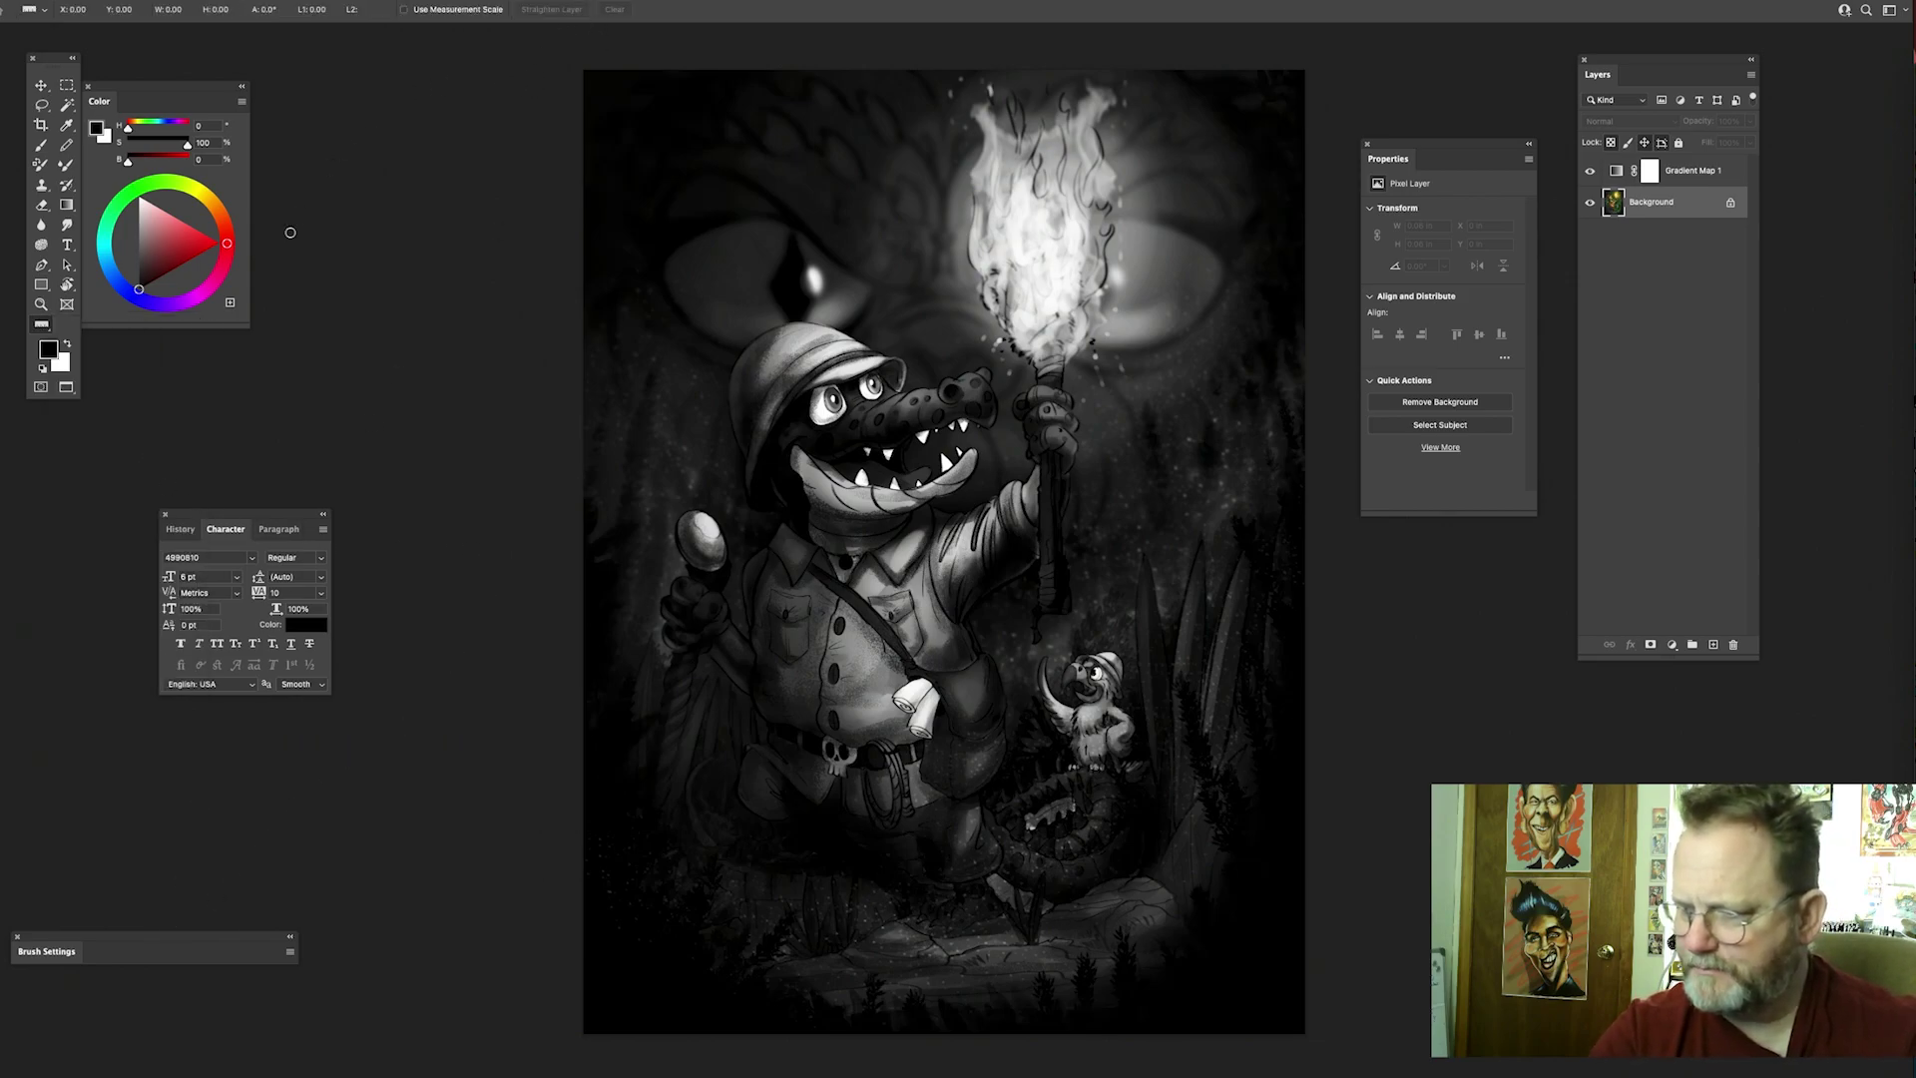
left_click(42, 87)
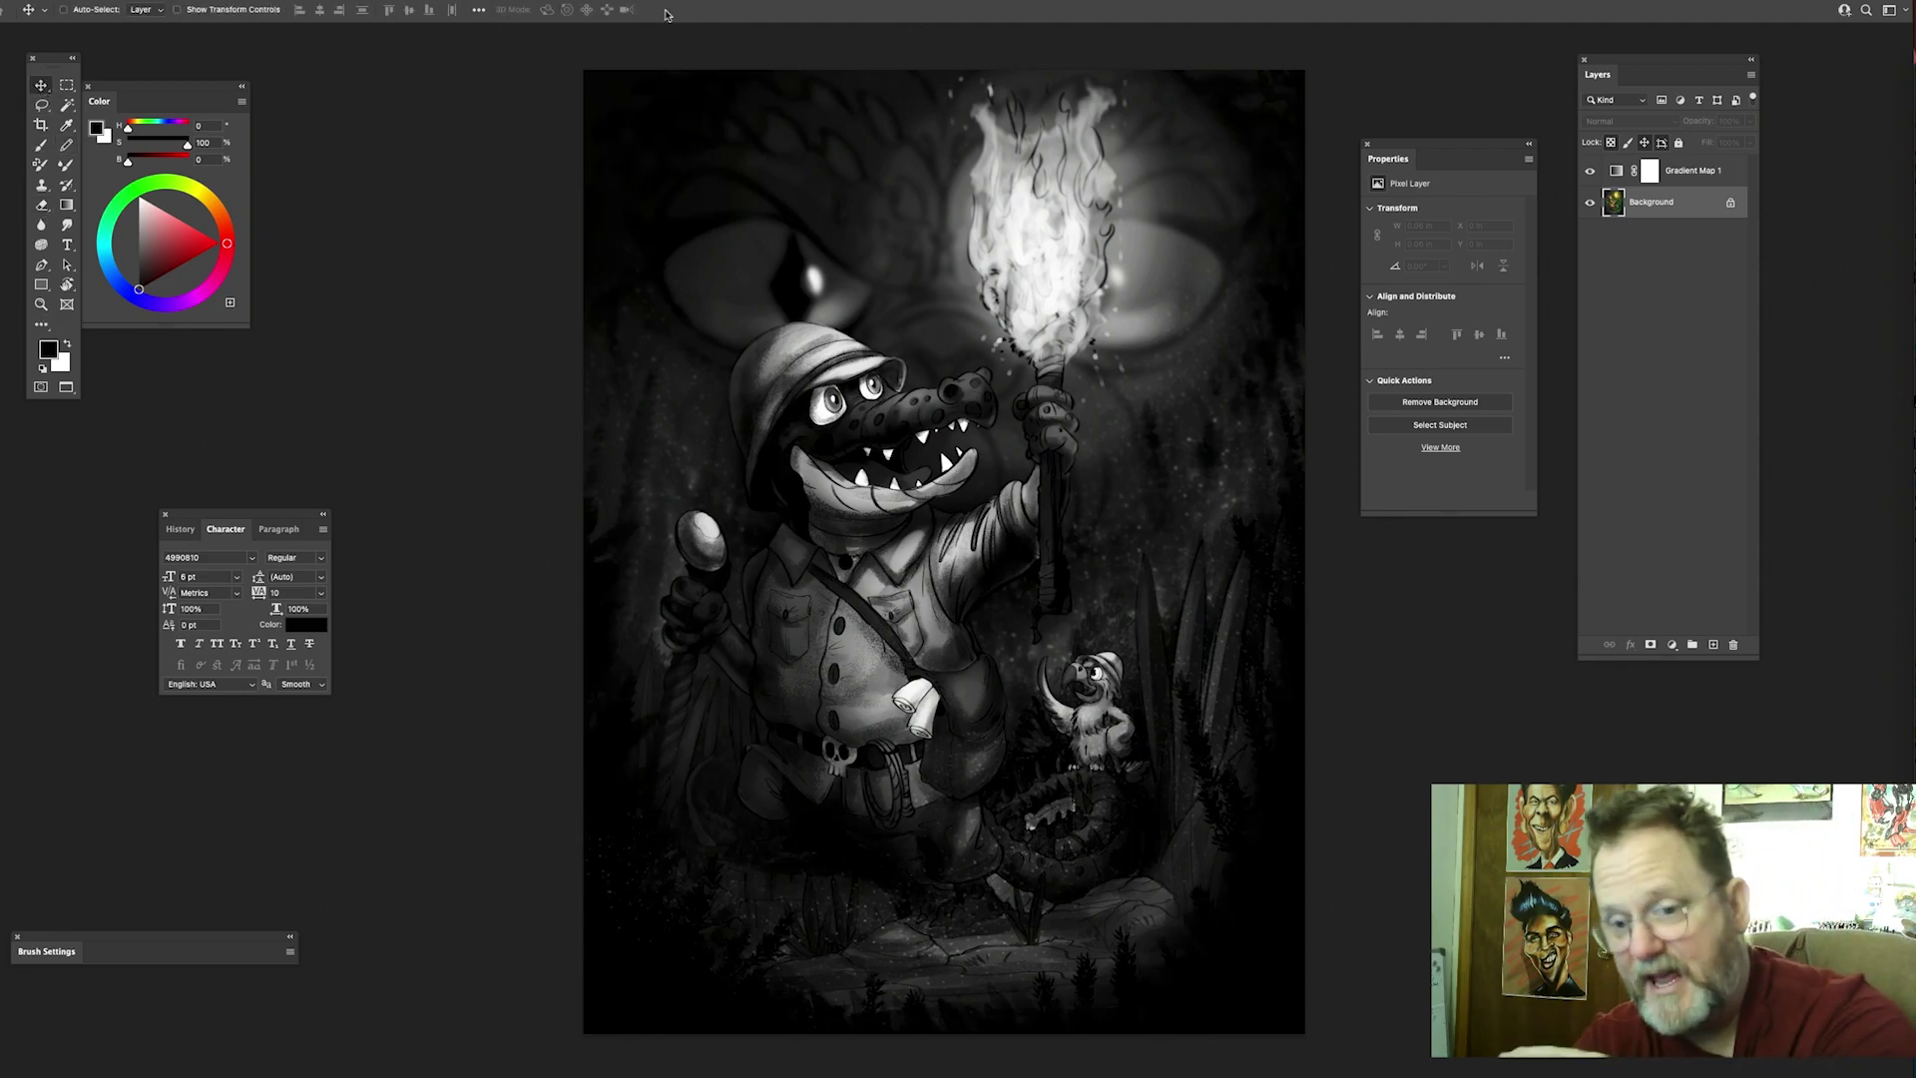
left_click(42, 102)
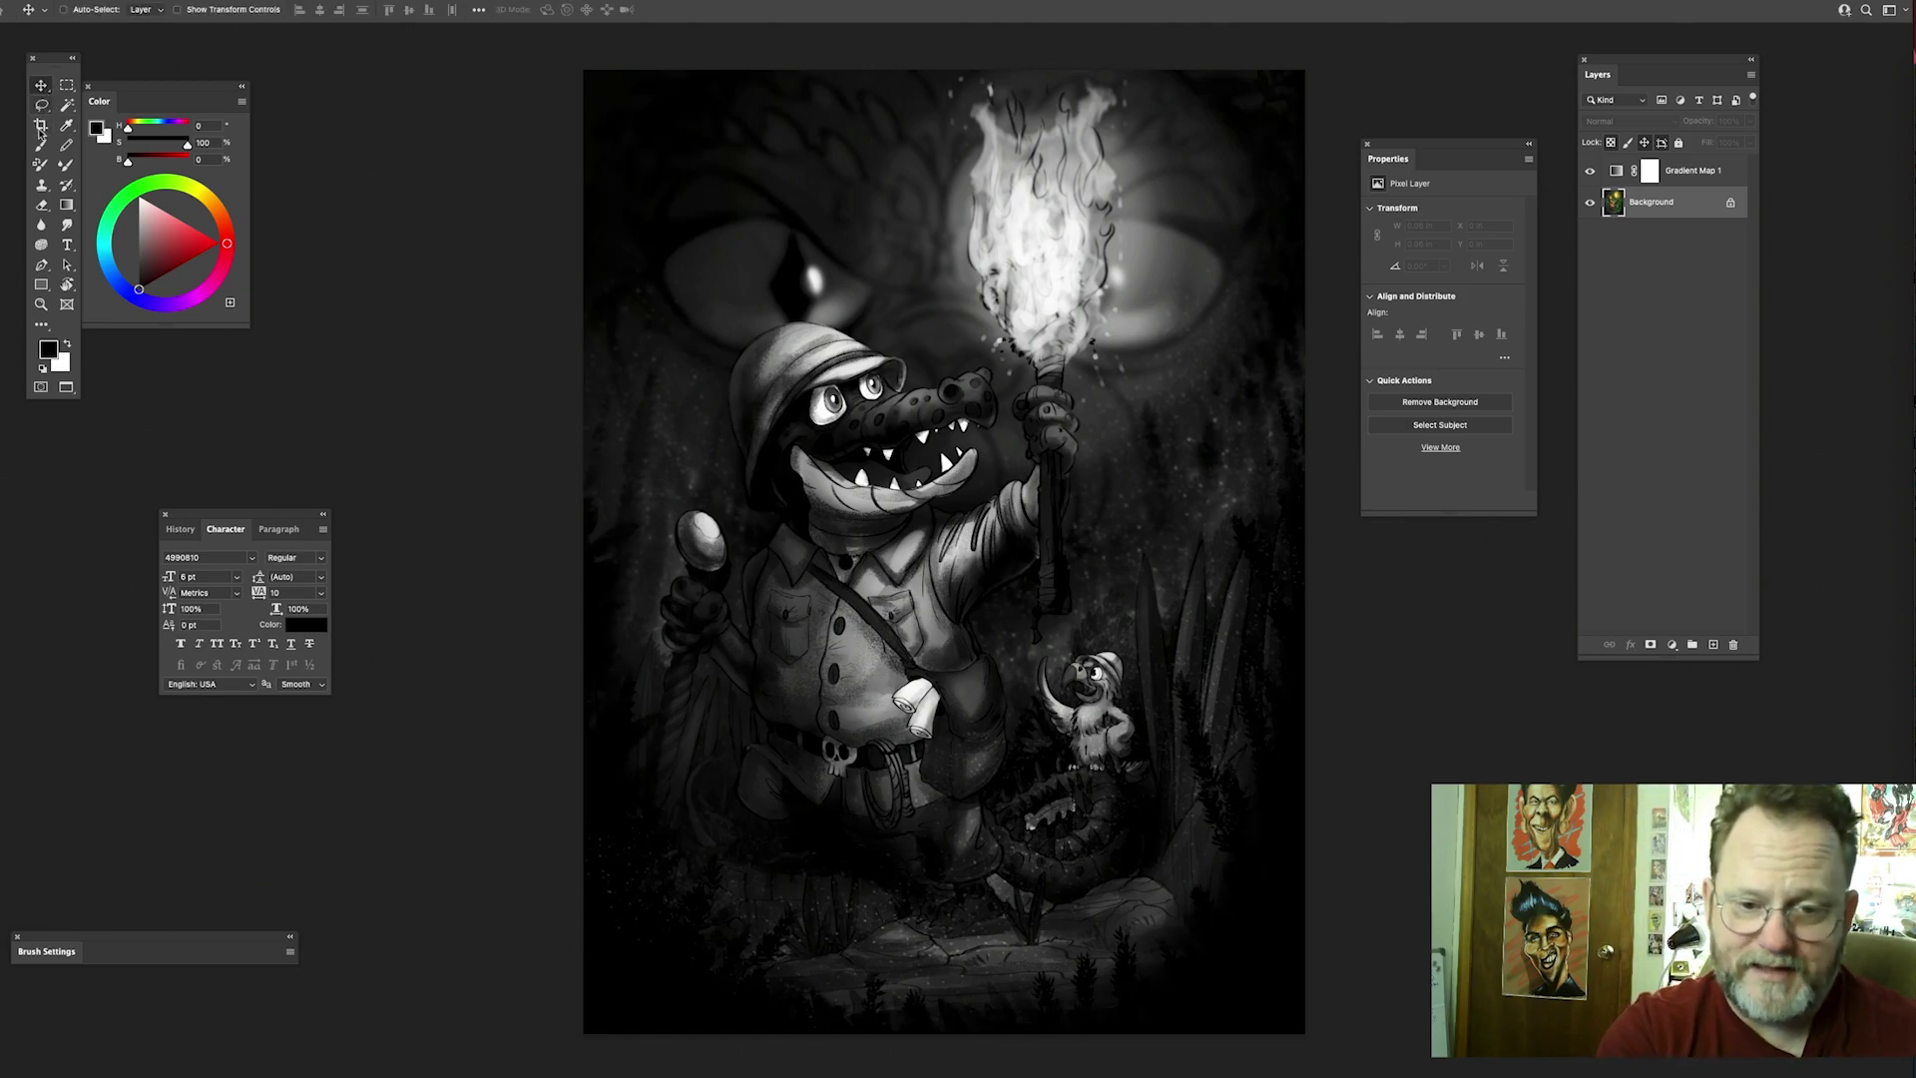
left_click(42, 86)
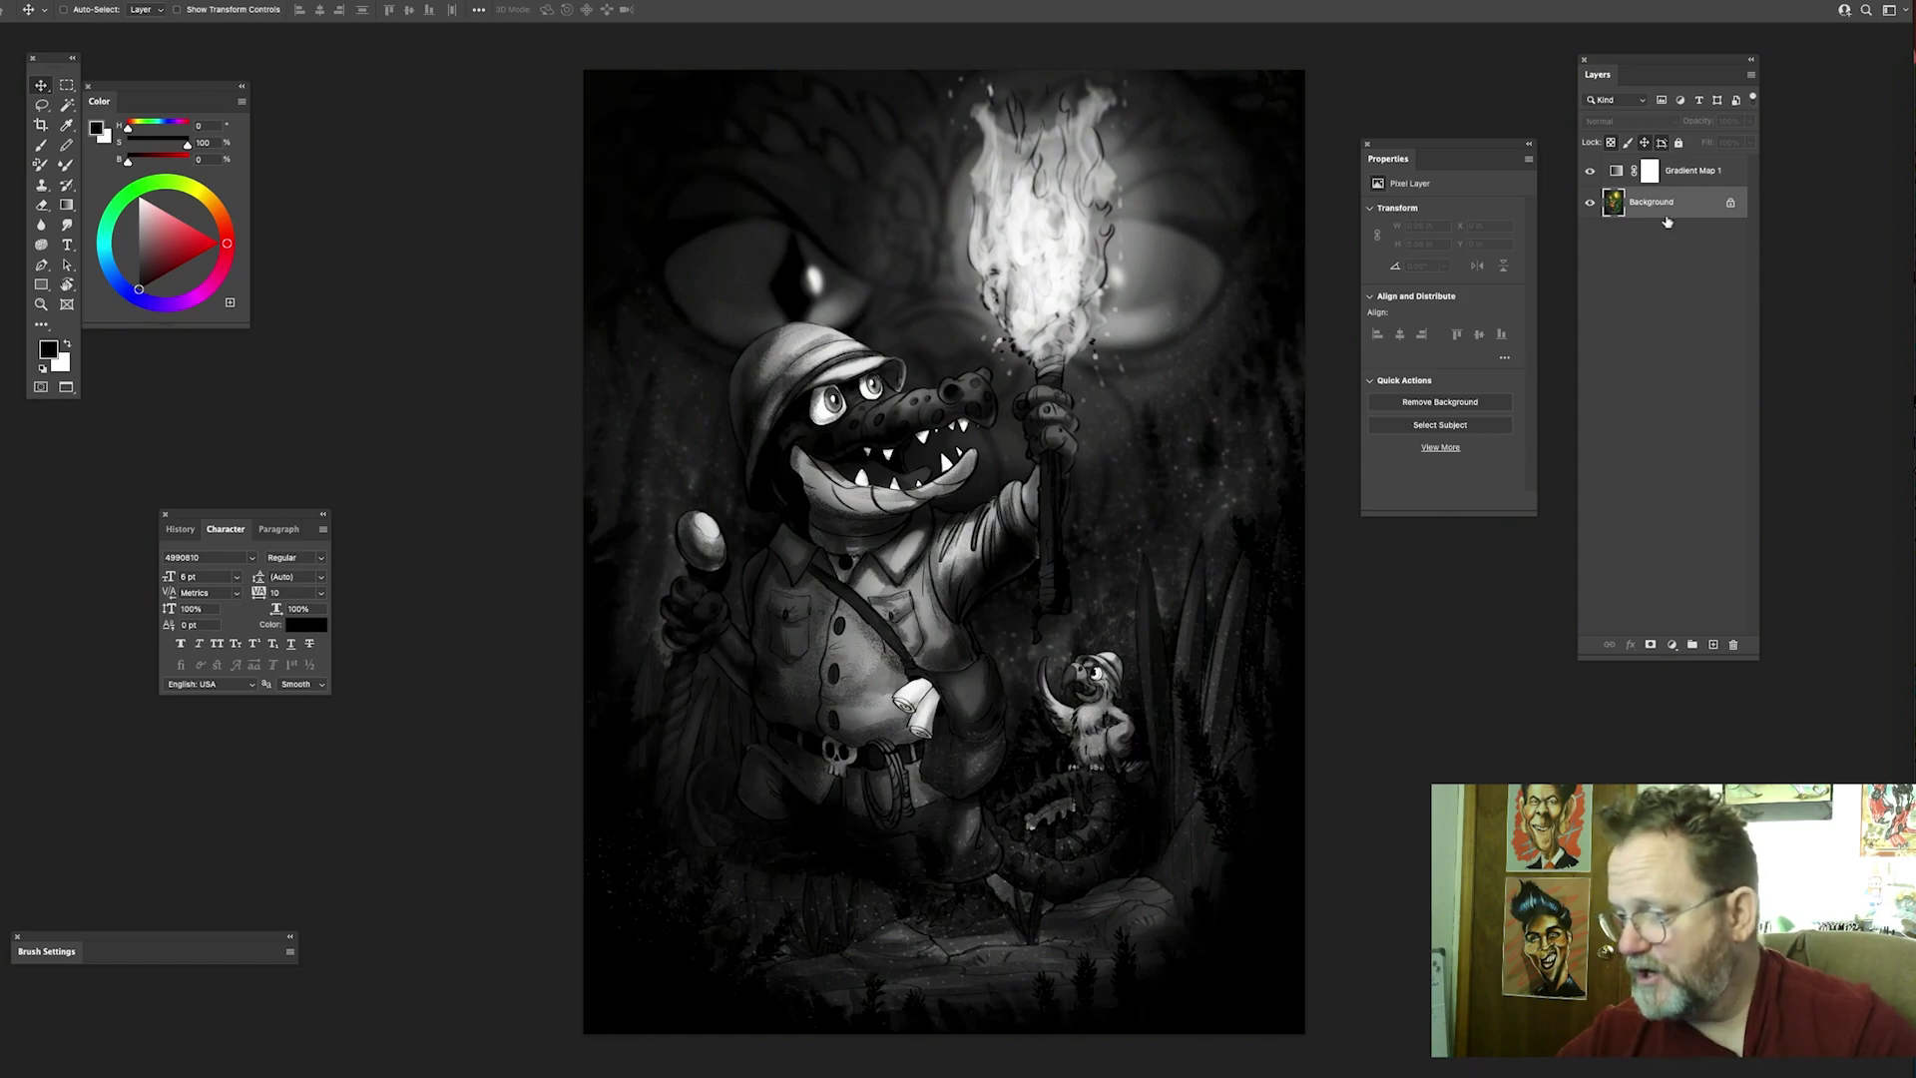
Step: Select the Gradient Map layer and open its gradient in the Gradient Editor, moving the editor clear of the properties
left_click(1703, 171)
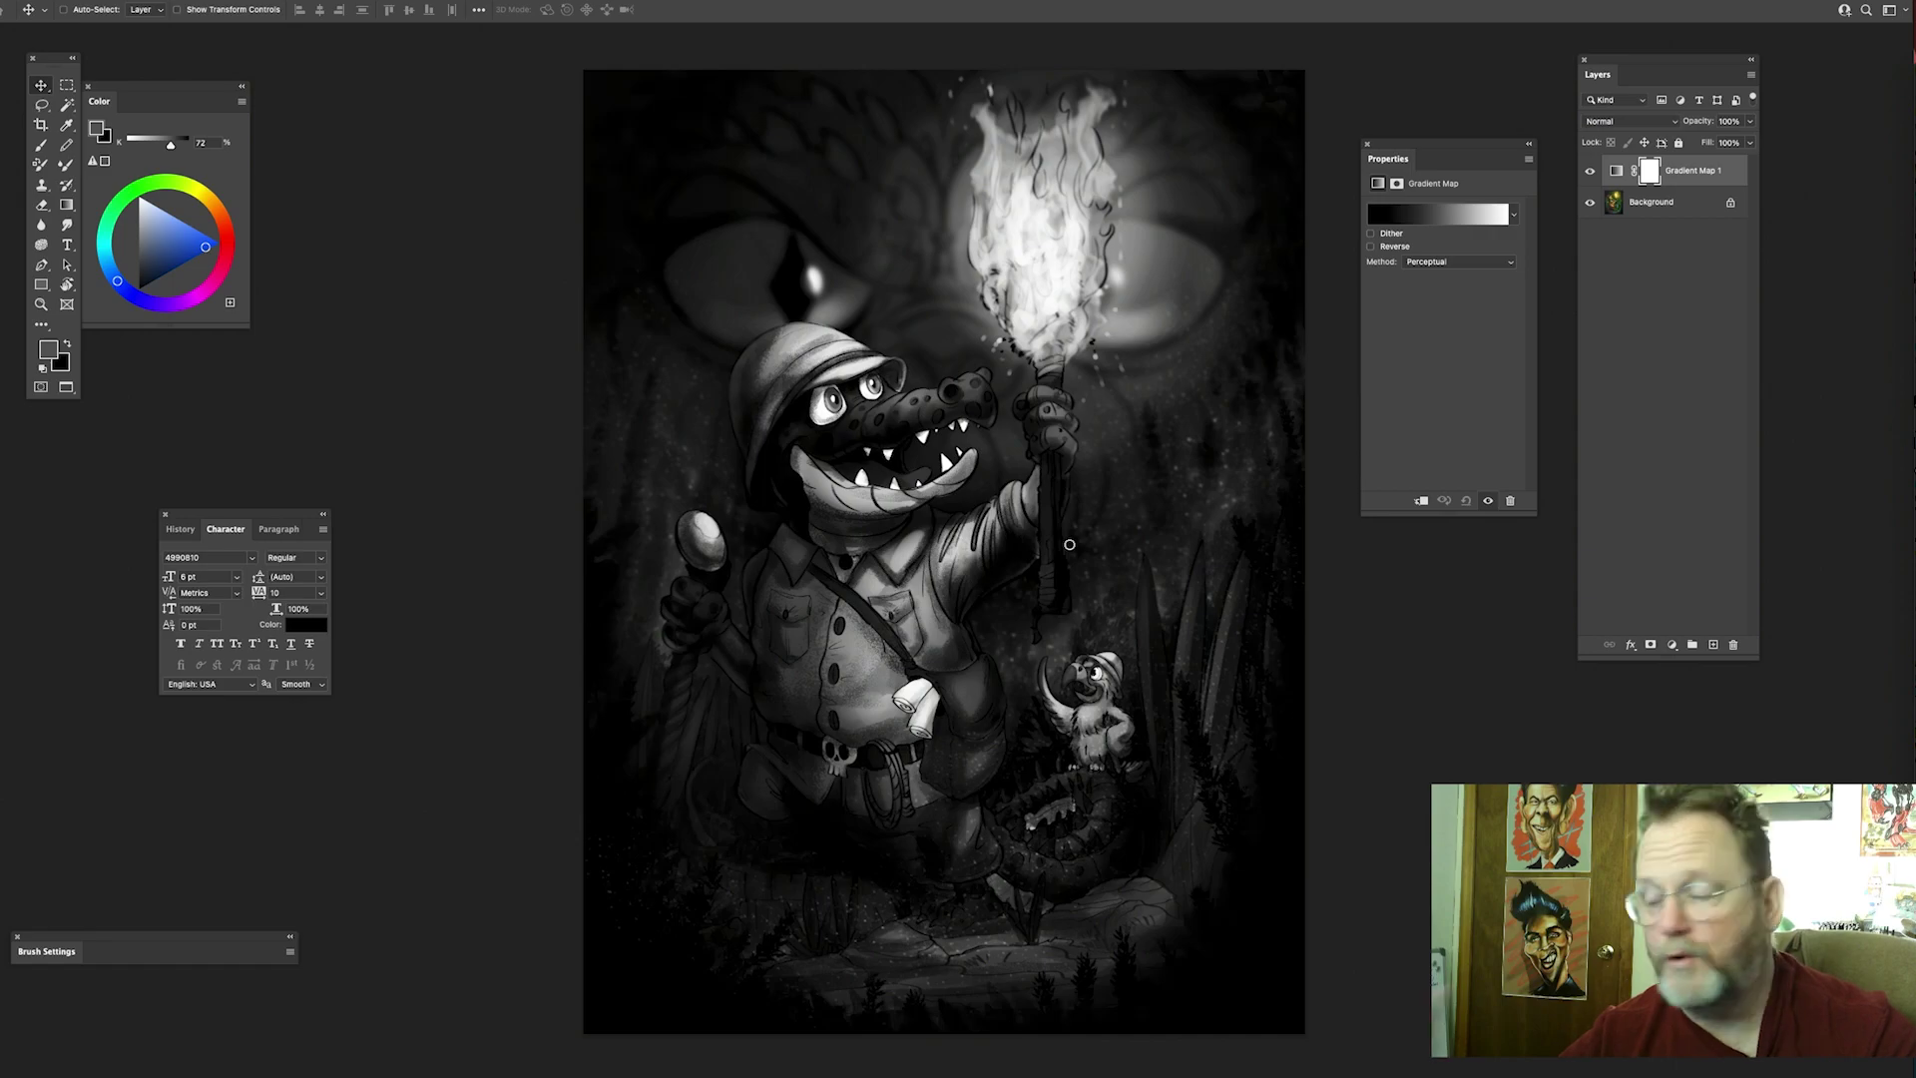
left_click(1453, 217)
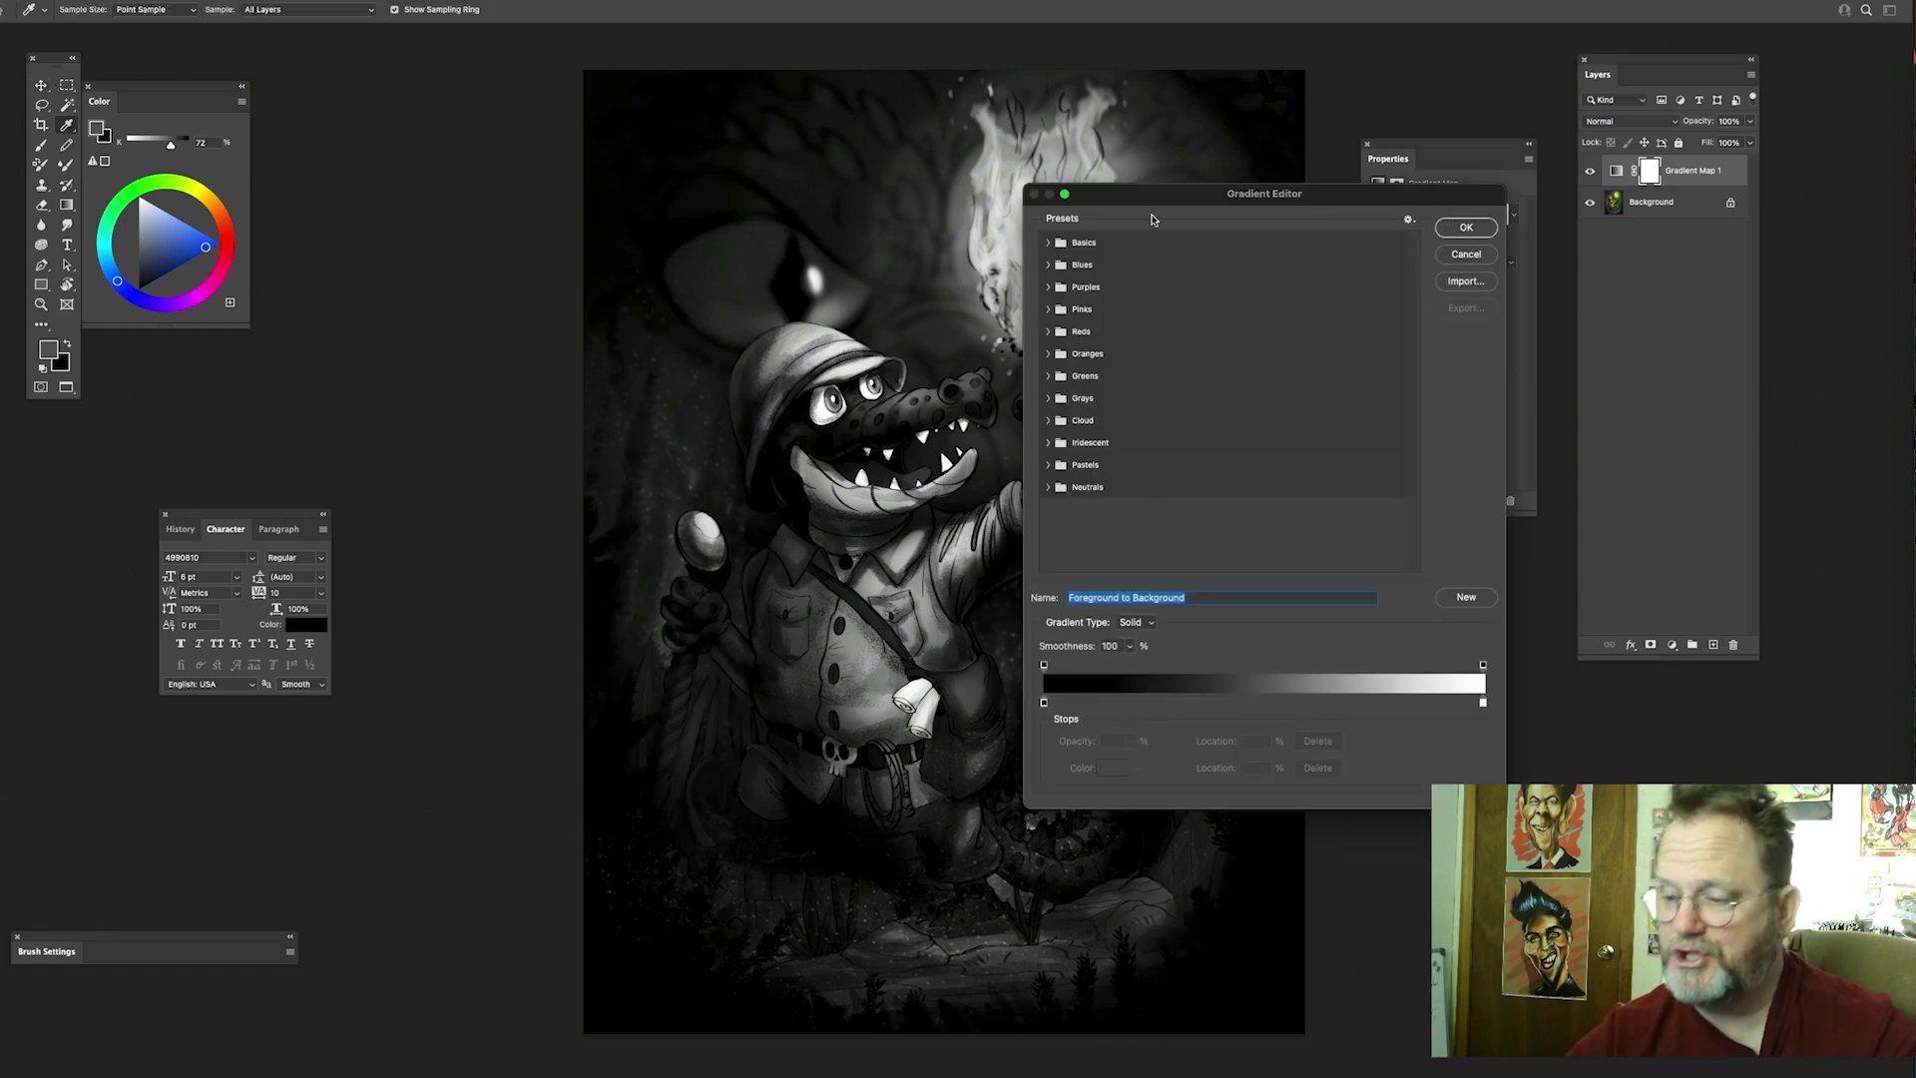
left_click_drag(1217, 195, 1070, 115)
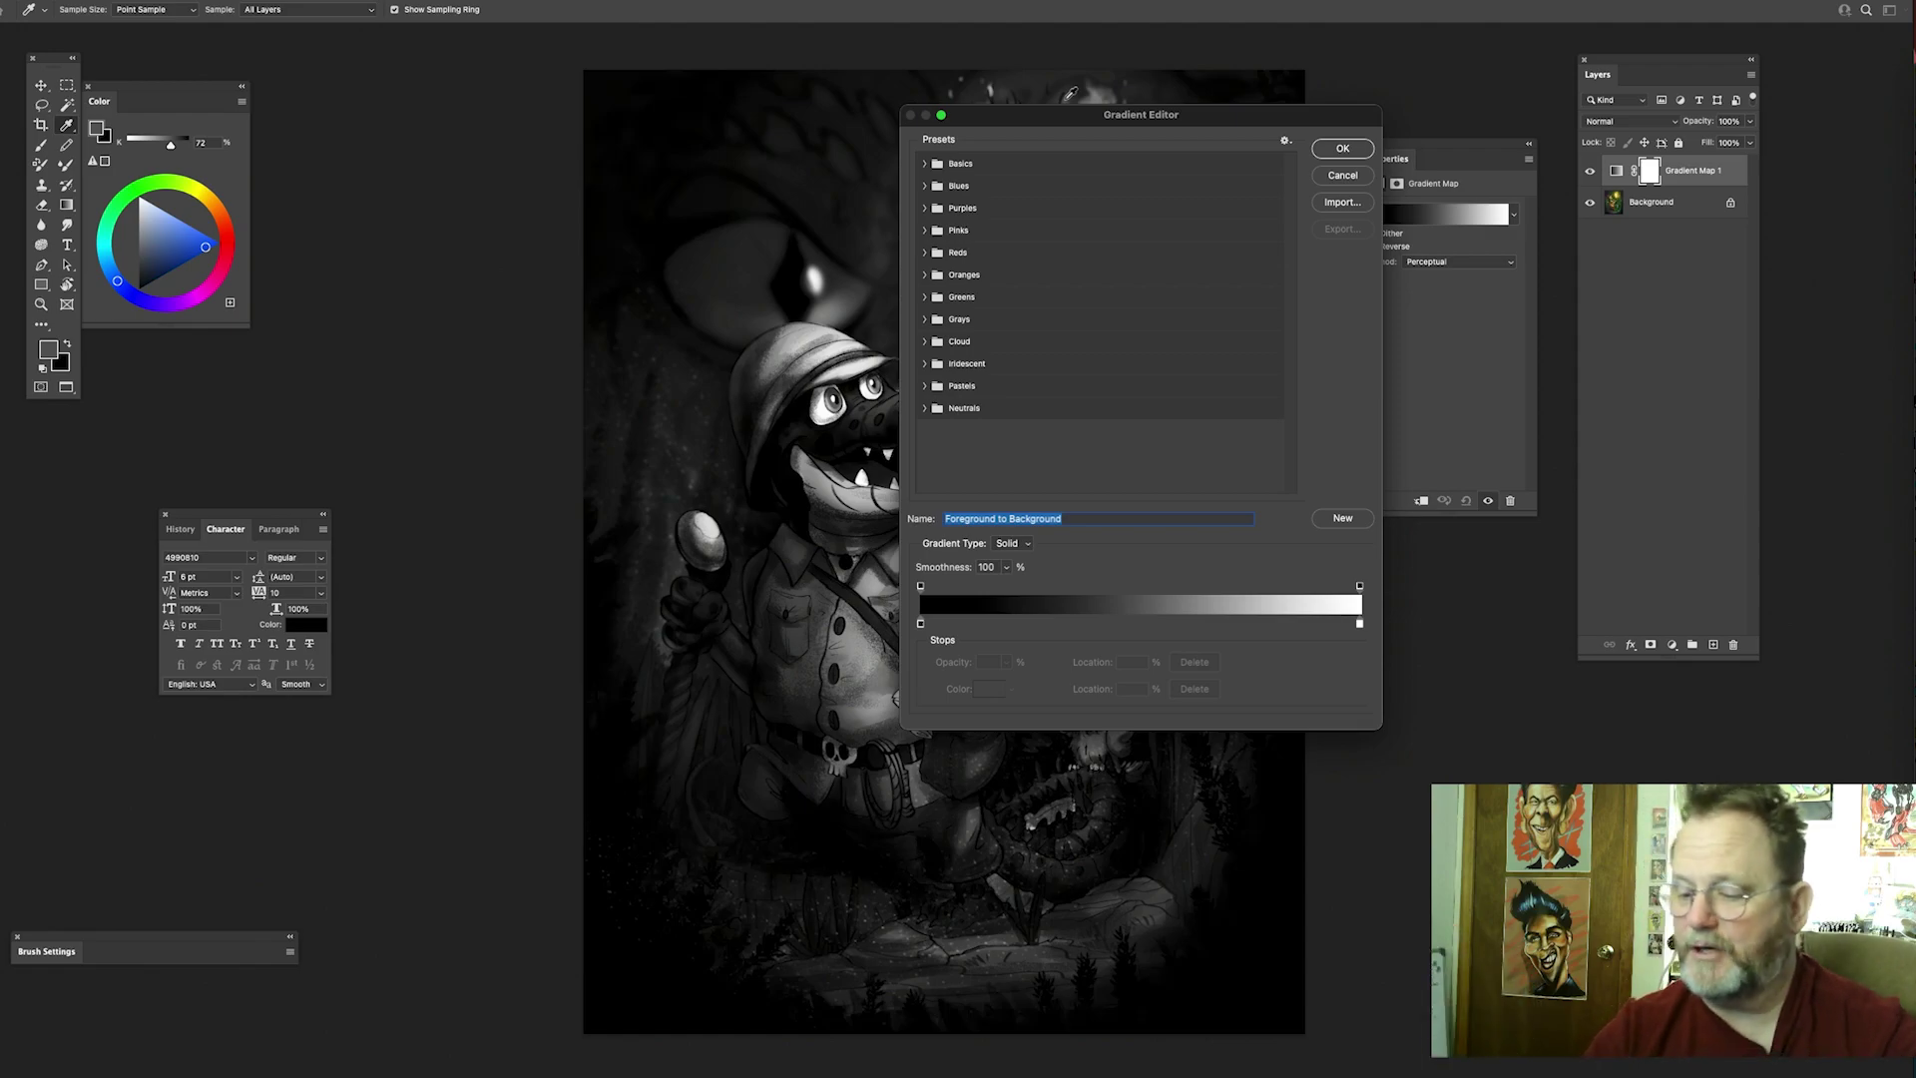
Step: Recolour the gradient's black stop at location 0% to dark purple #3c0058
left_click(922, 625)
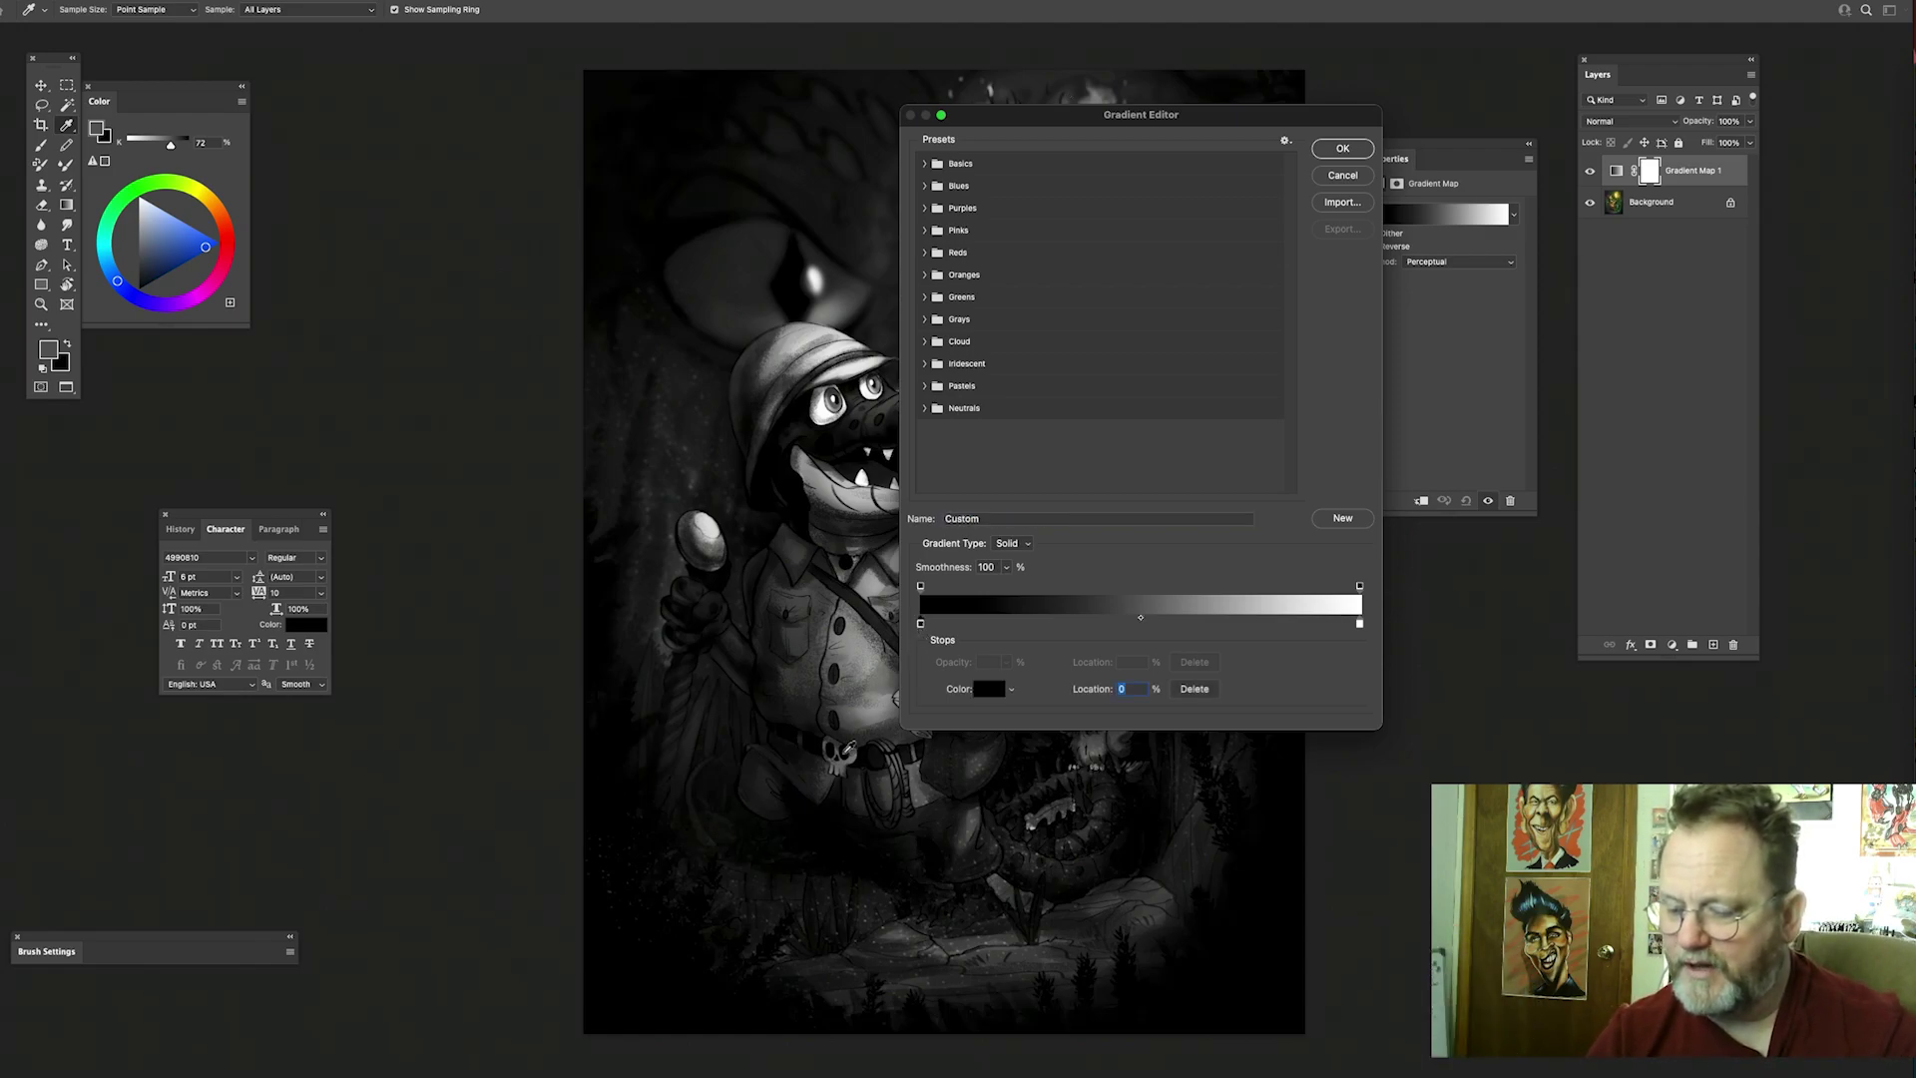
left_click(988, 690)
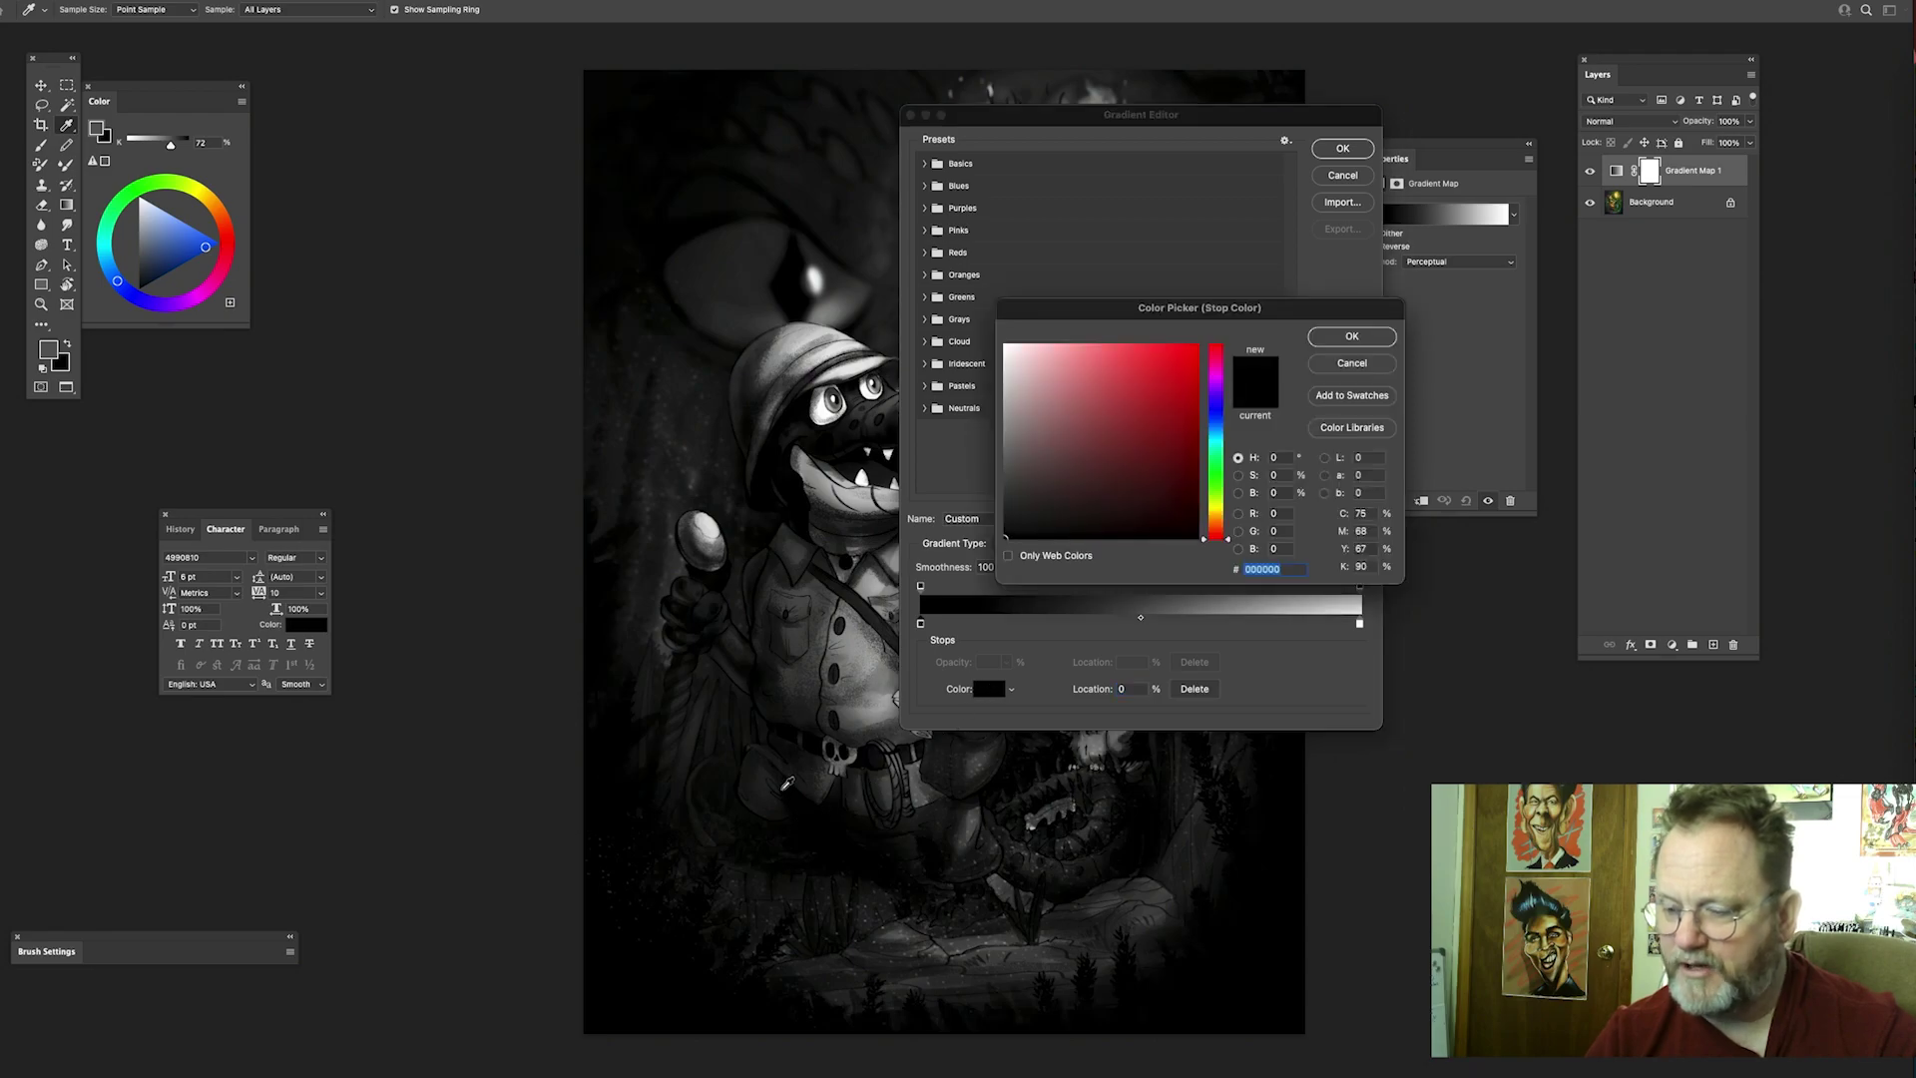
mouse_move(1225, 428)
left_mouse_down()
mouse_move(1219, 392)
mouse_move(1190, 395)
mouse_move(1188, 371)
mouse_move(1188, 481)
mouse_move(1202, 429)
left_mouse_up()
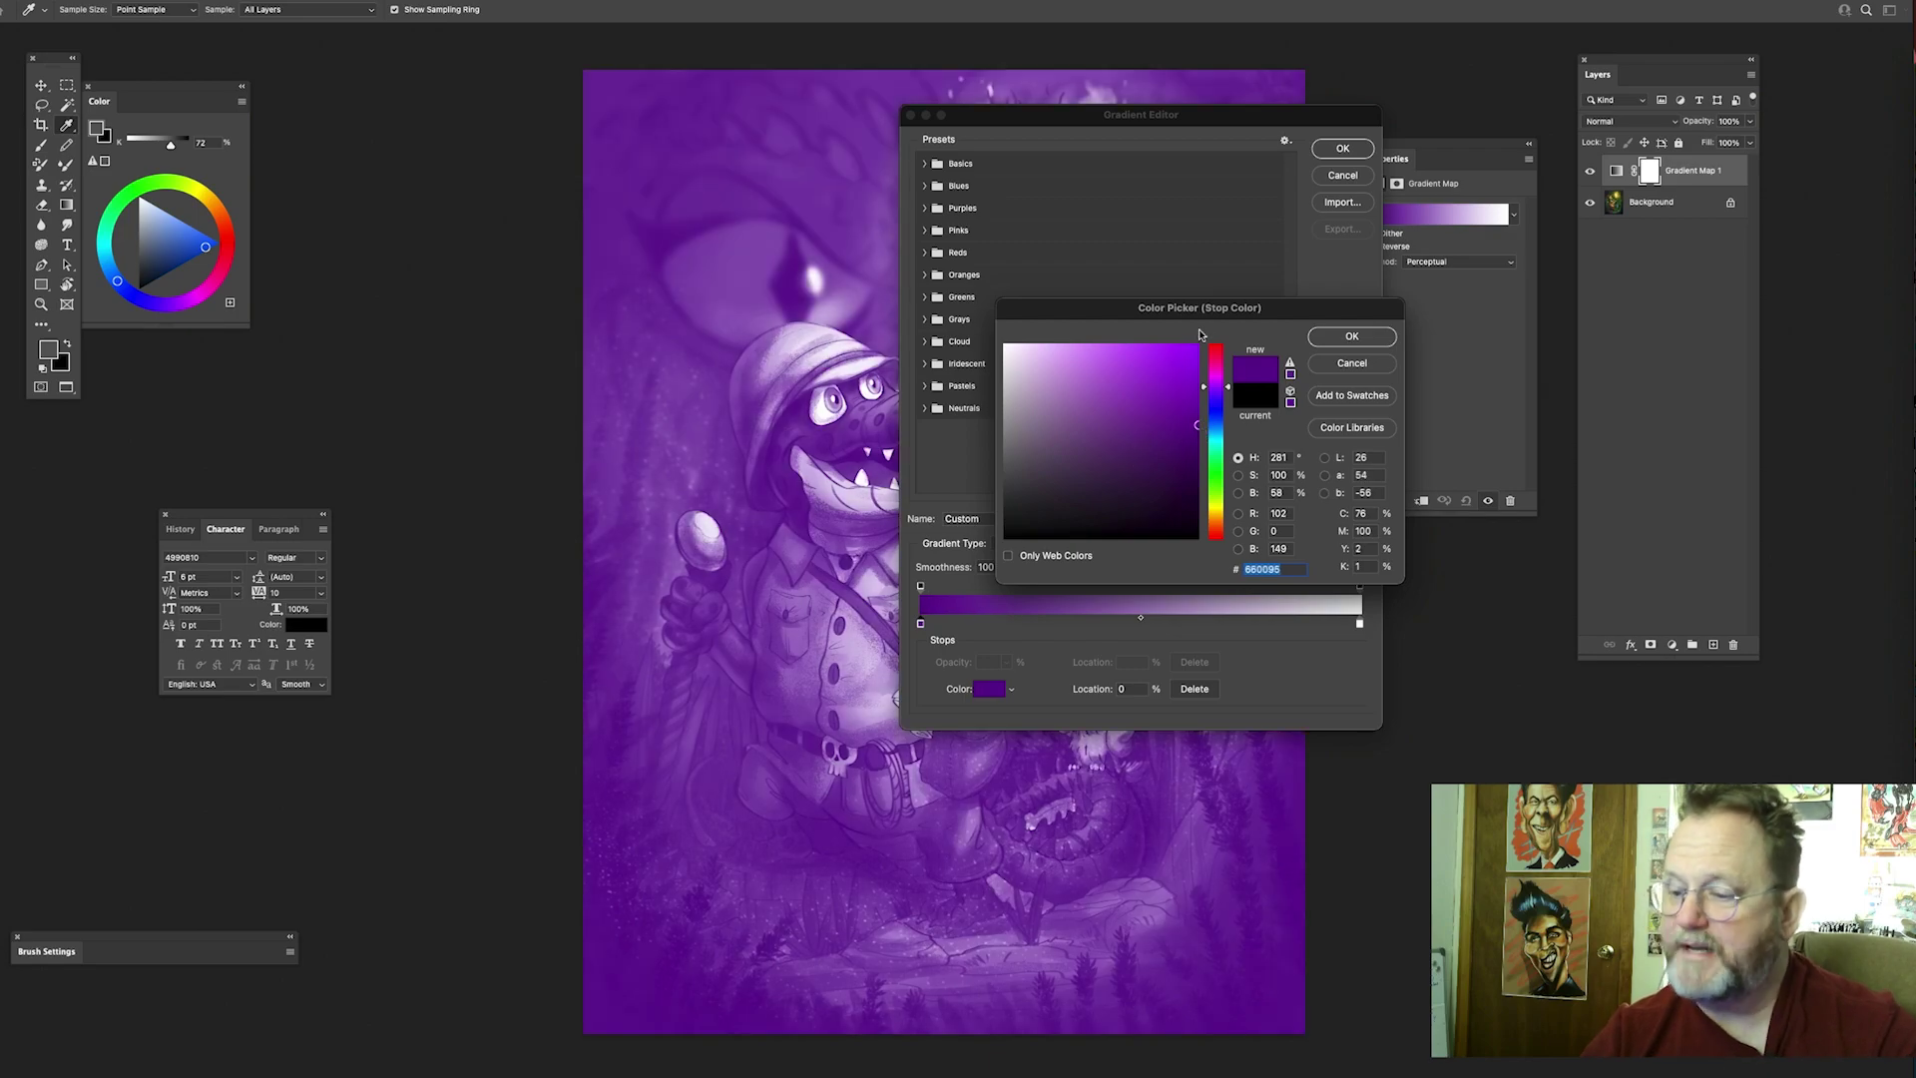
left_click_drag(1287, 310, 1320, 295)
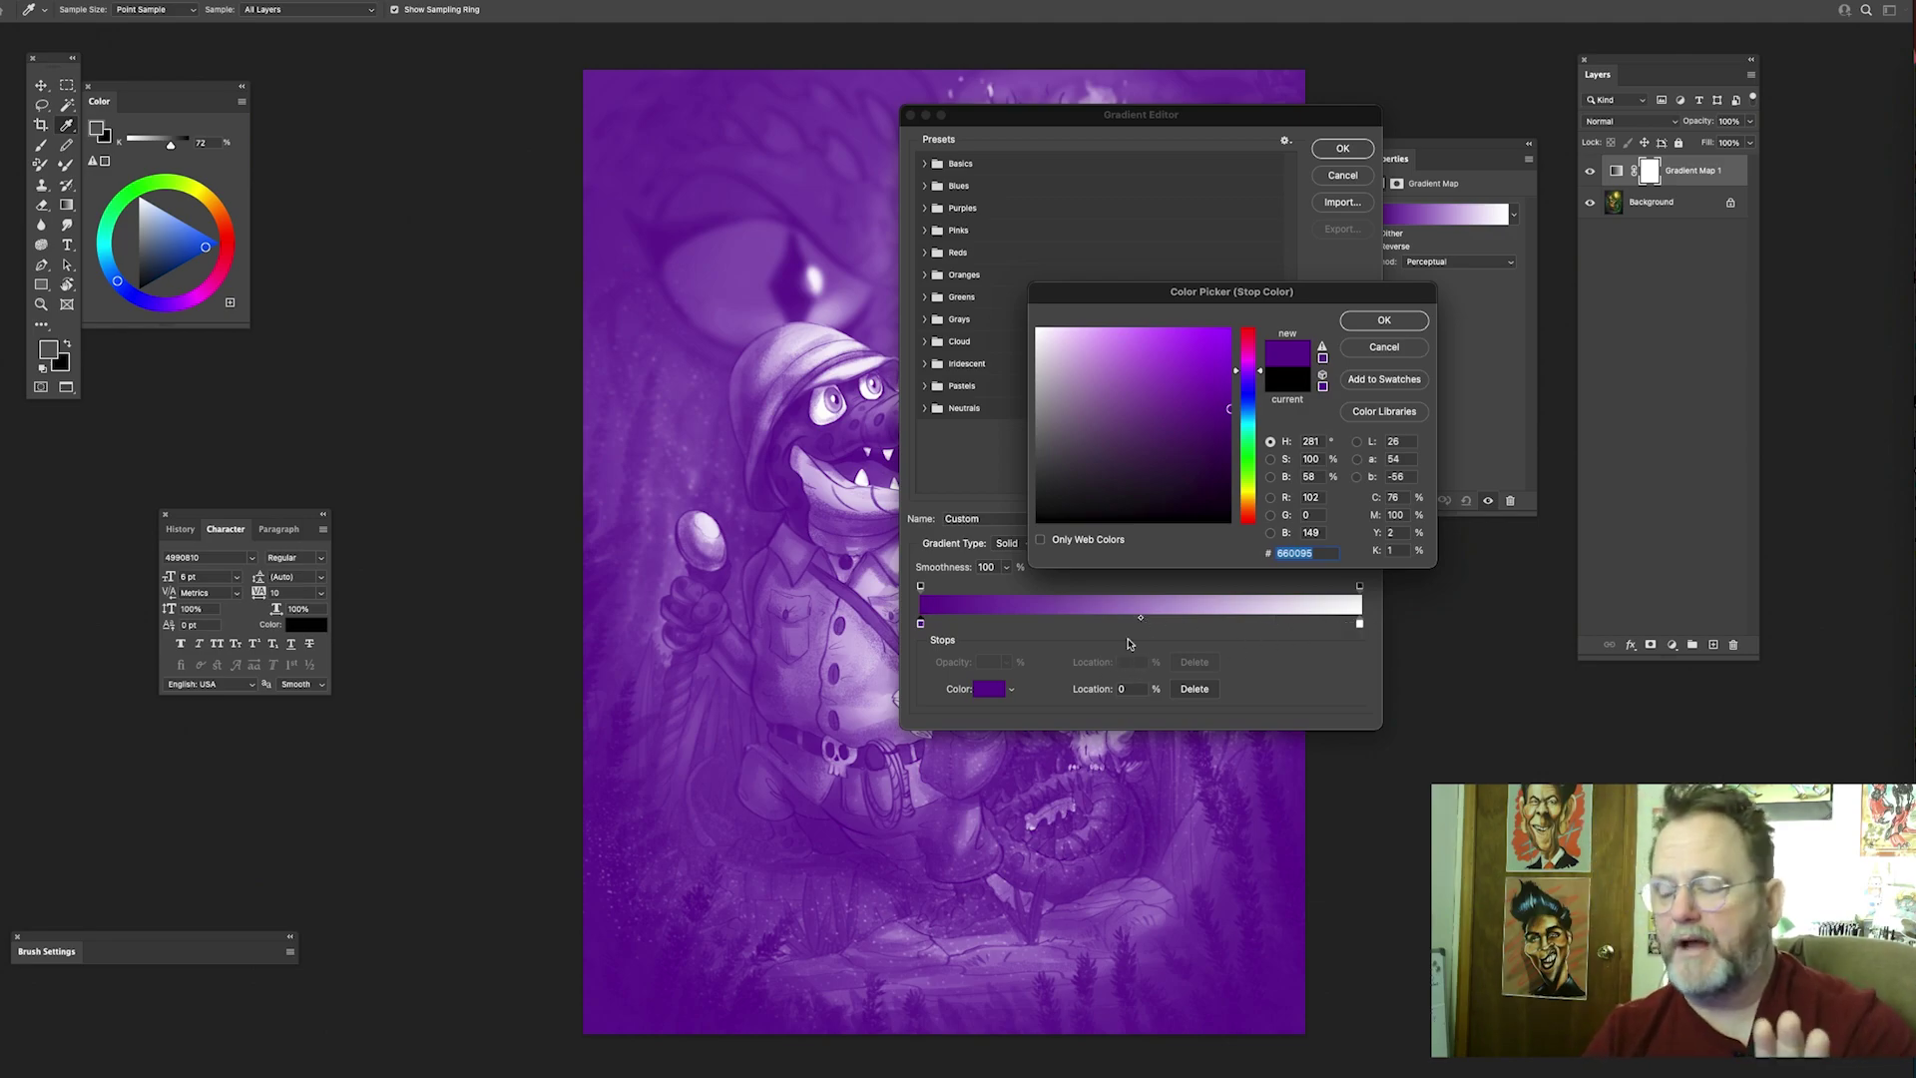
left_click_drag(1226, 424, 1234, 457)
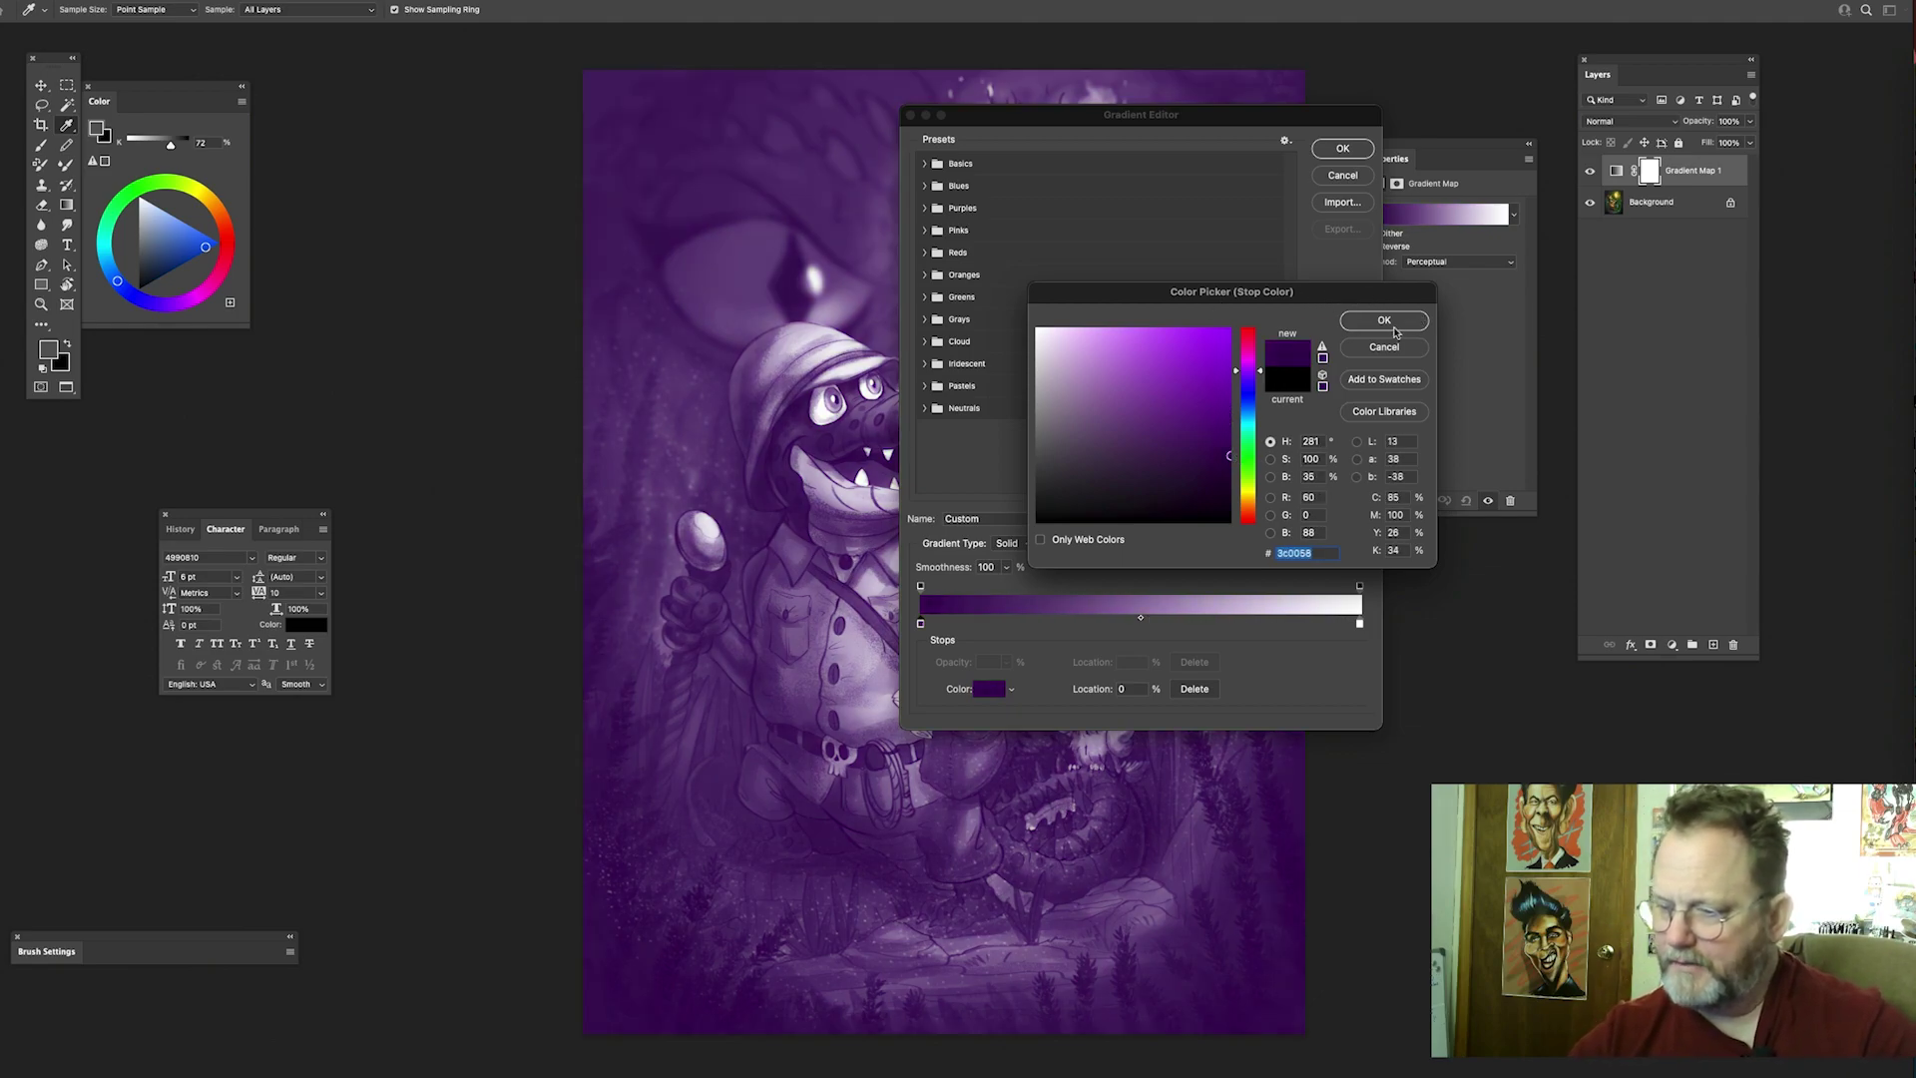
left_click(1384, 320)
Step: Recolour the gradient's white stop to mustard yellow #ccb709 and move the Gradient Editor clear of the crocodile and torch
left_click(1360, 623)
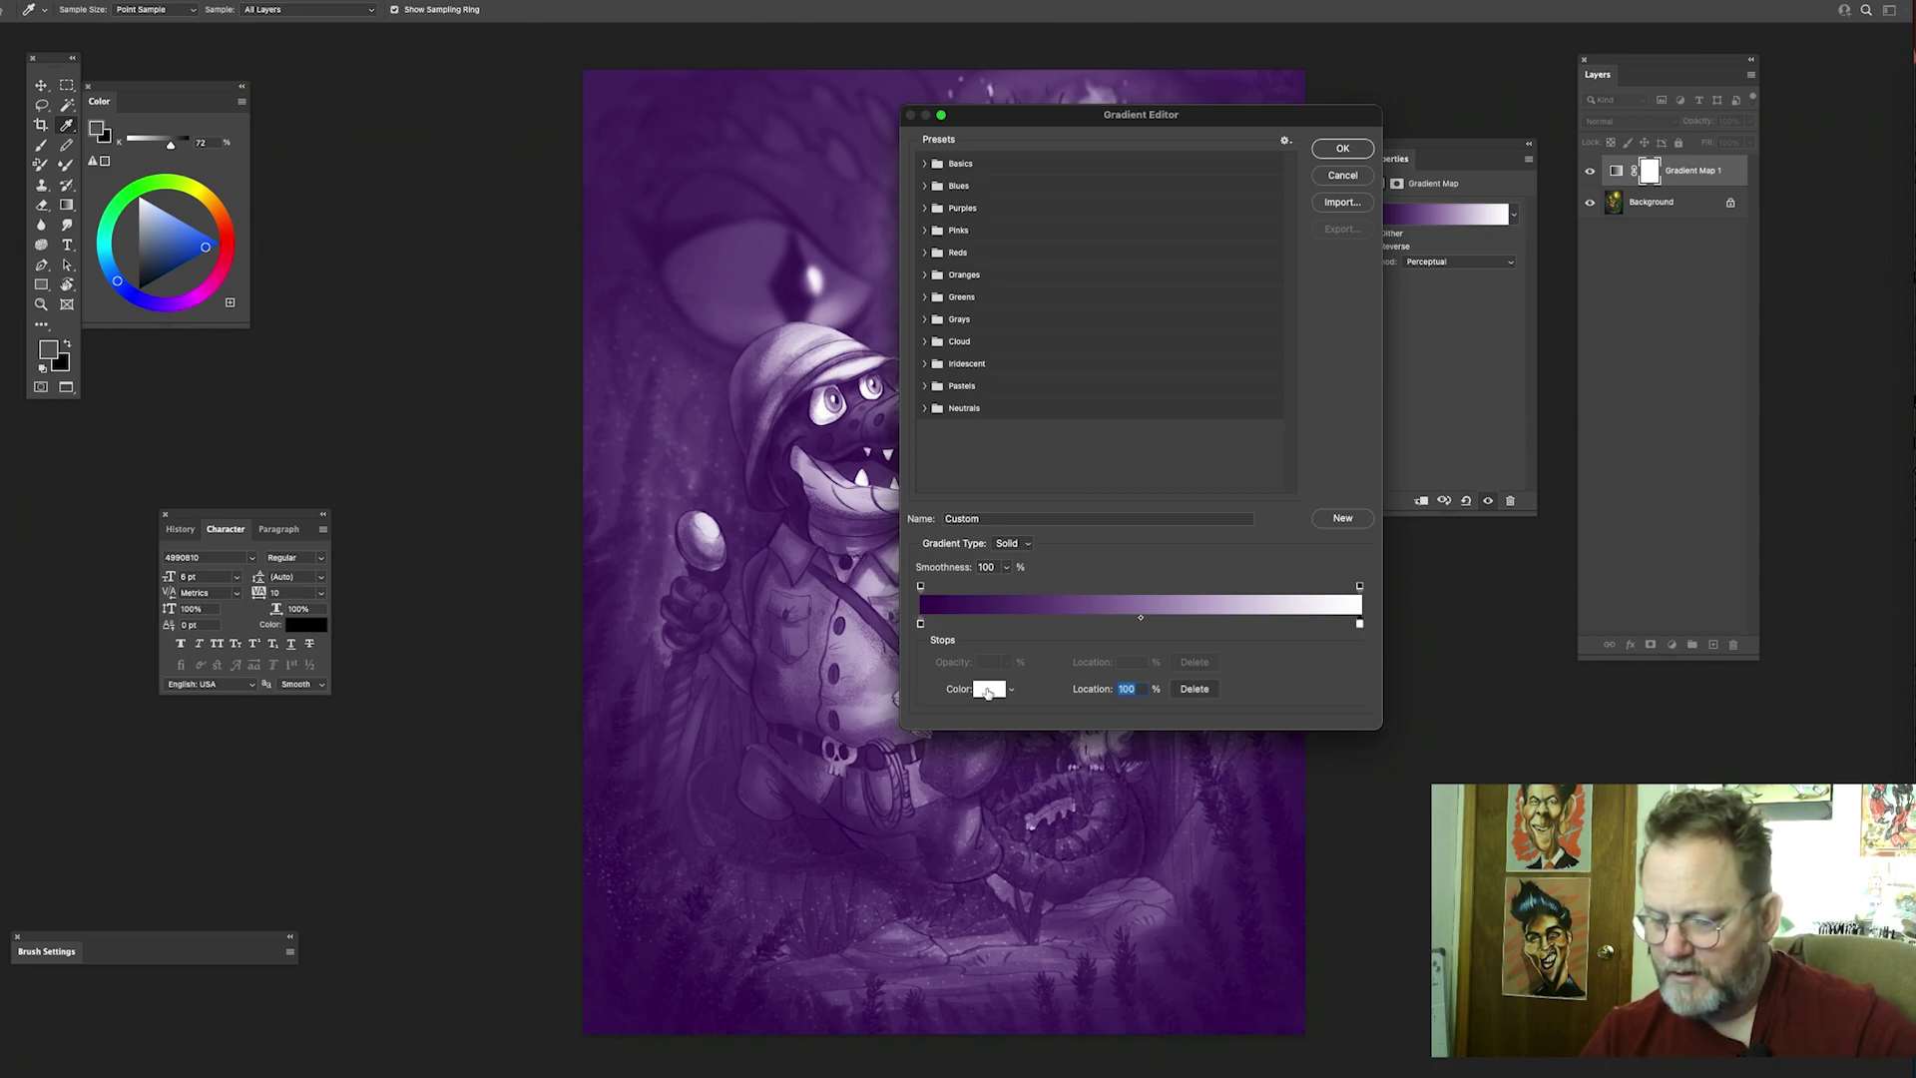
left_click(988, 691)
left_click_drag(1246, 485, 1255, 497)
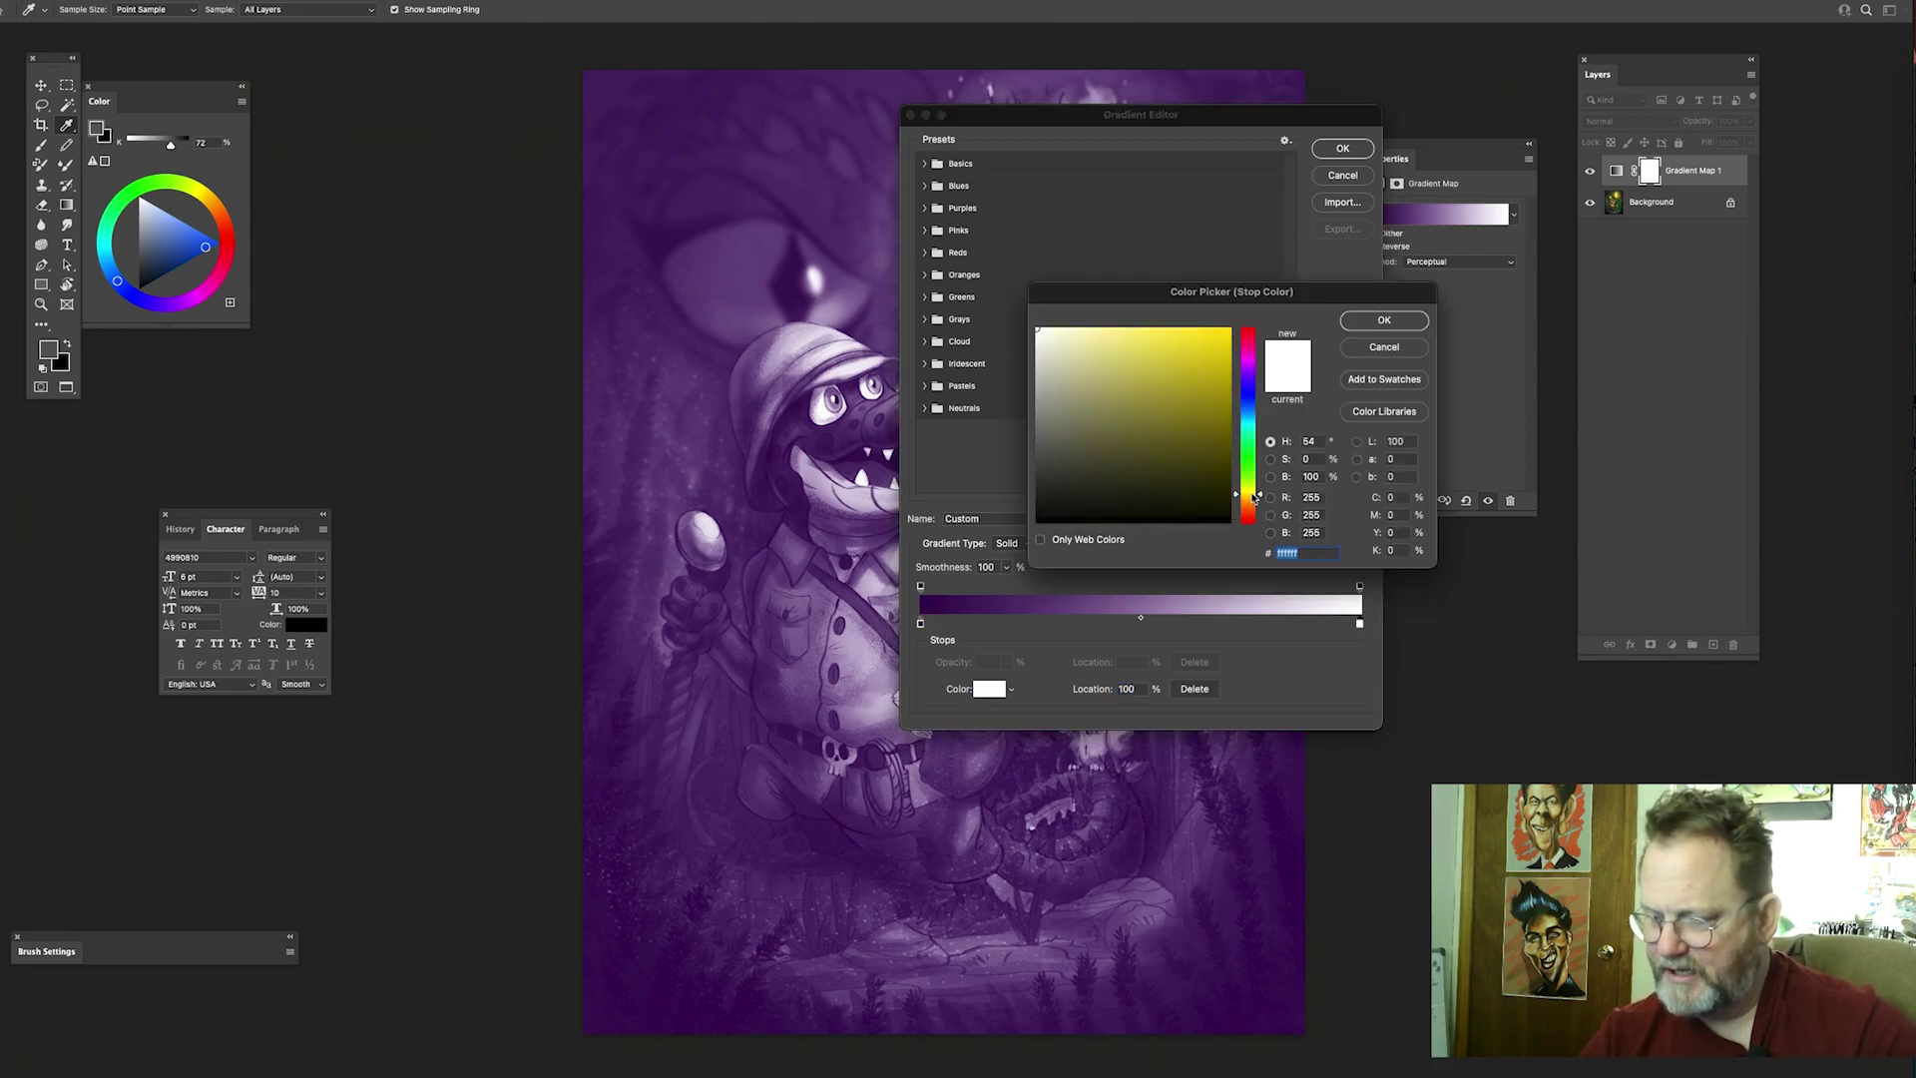
mouse_move(1218, 350)
left_mouse_down()
mouse_move(1366, 271)
mouse_move(1325, 343)
left_mouse_up()
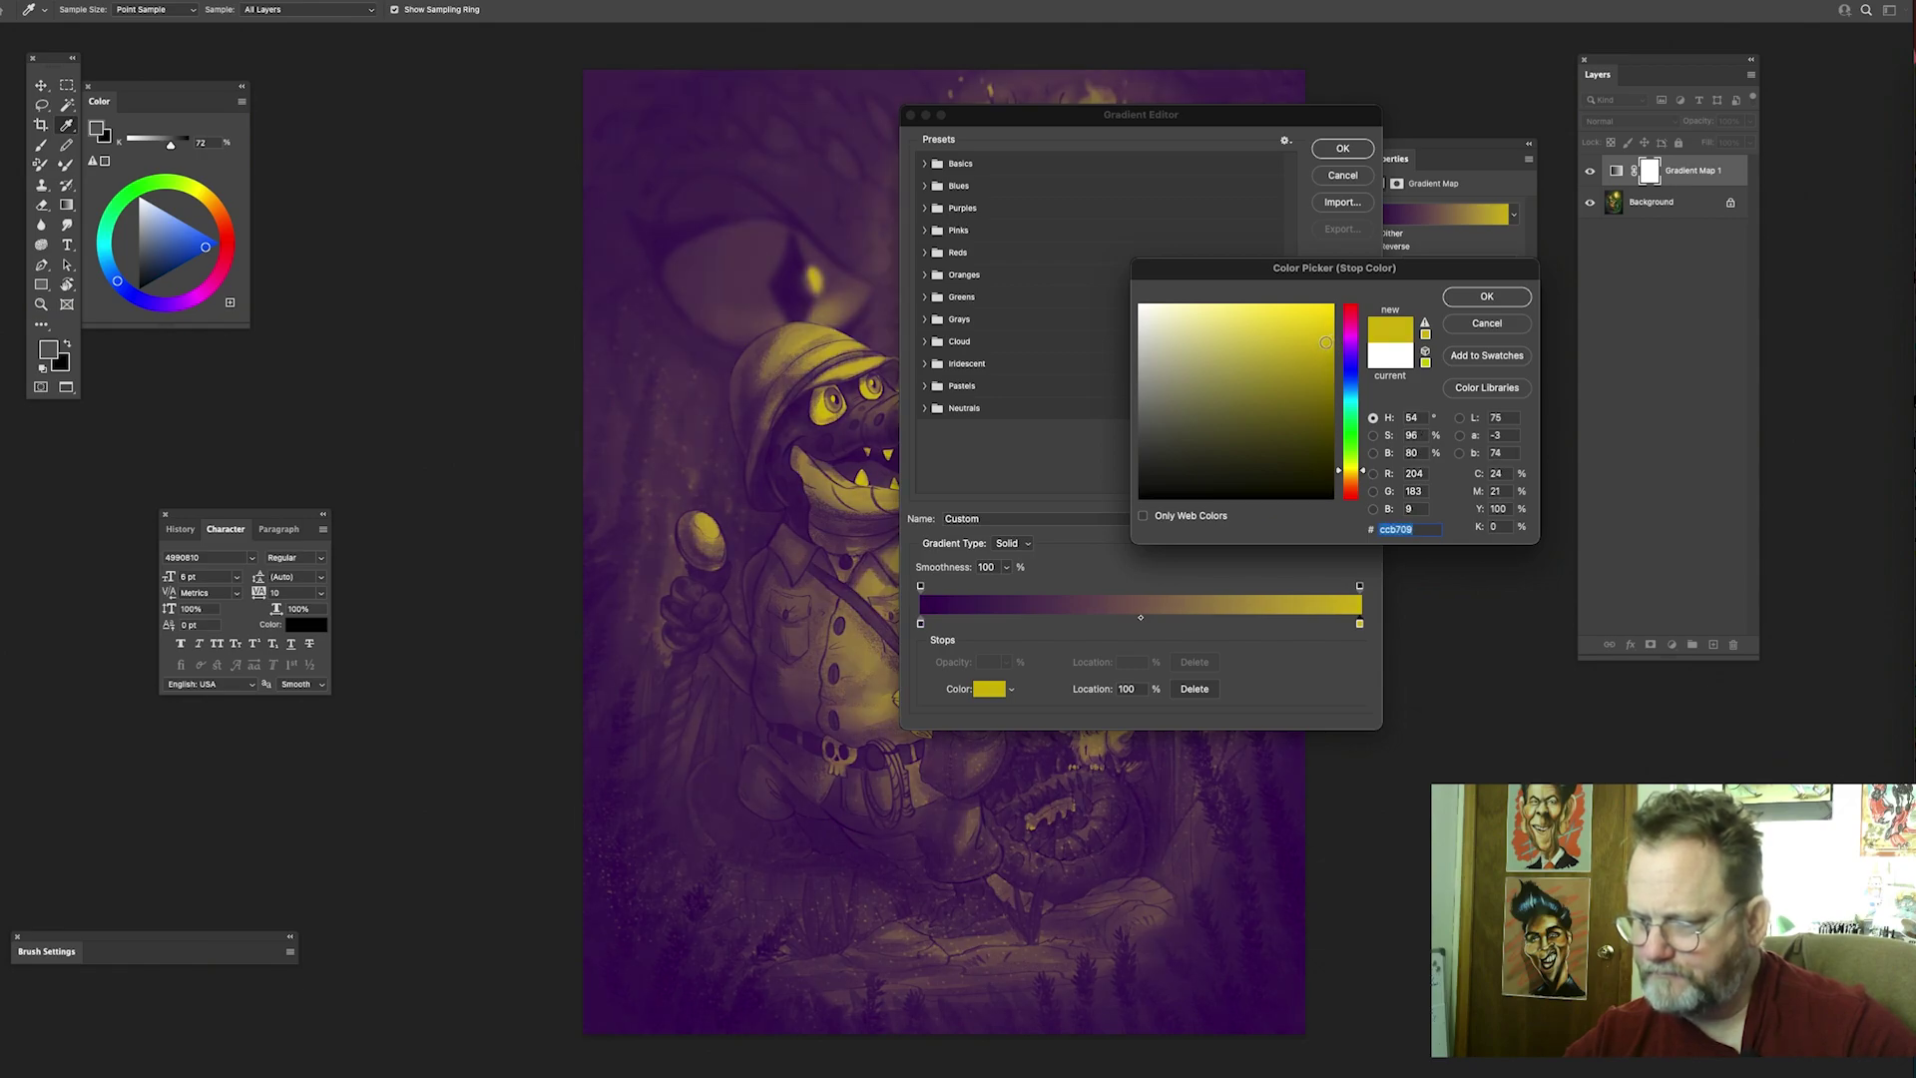
left_click(1486, 295)
left_click_drag(1048, 118, 1492, 98)
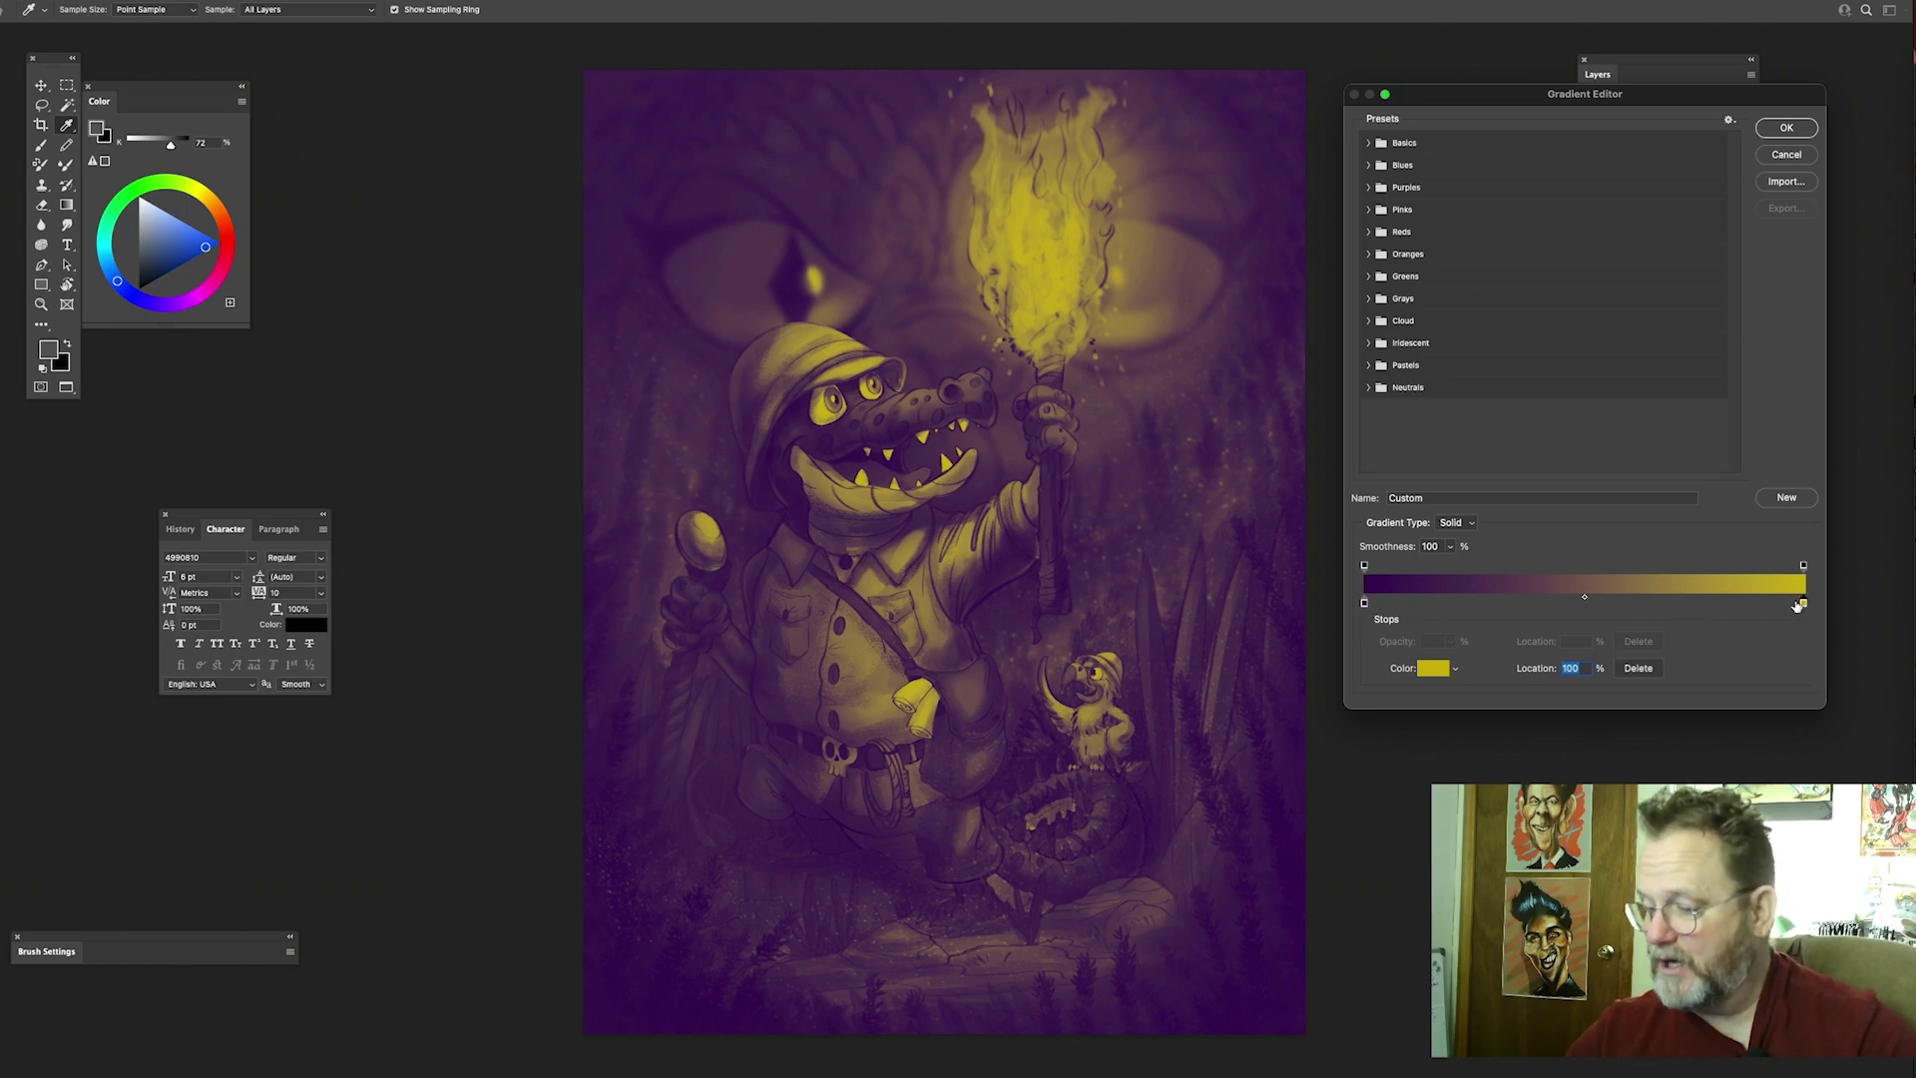
left_click_drag(1631, 93, 1497, 70)
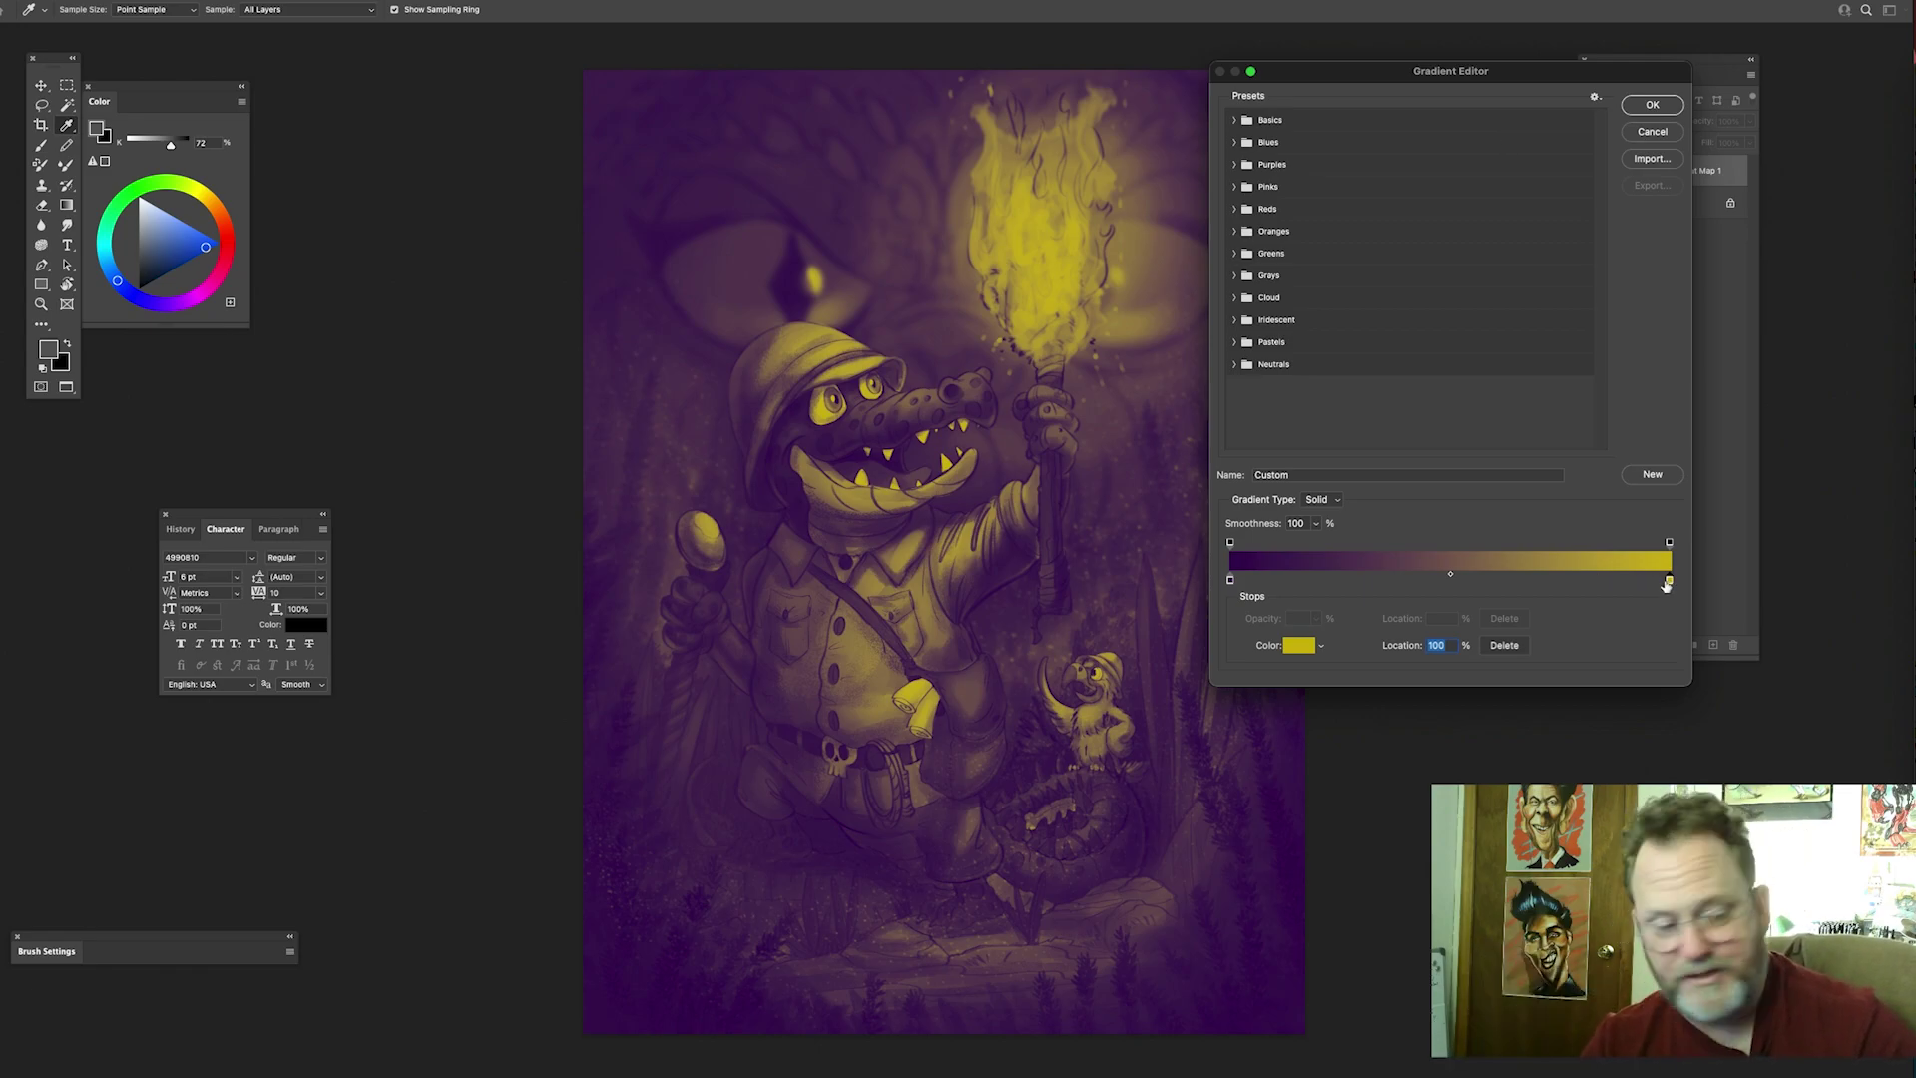
Step: Try a duplicate of the yellow stop at location 47%, remove it, and reselect the yellow end stop
mouse_move(1668, 584)
left_mouse_down()
mouse_move(1419, 585)
mouse_move(1669, 615)
left_mouse_up()
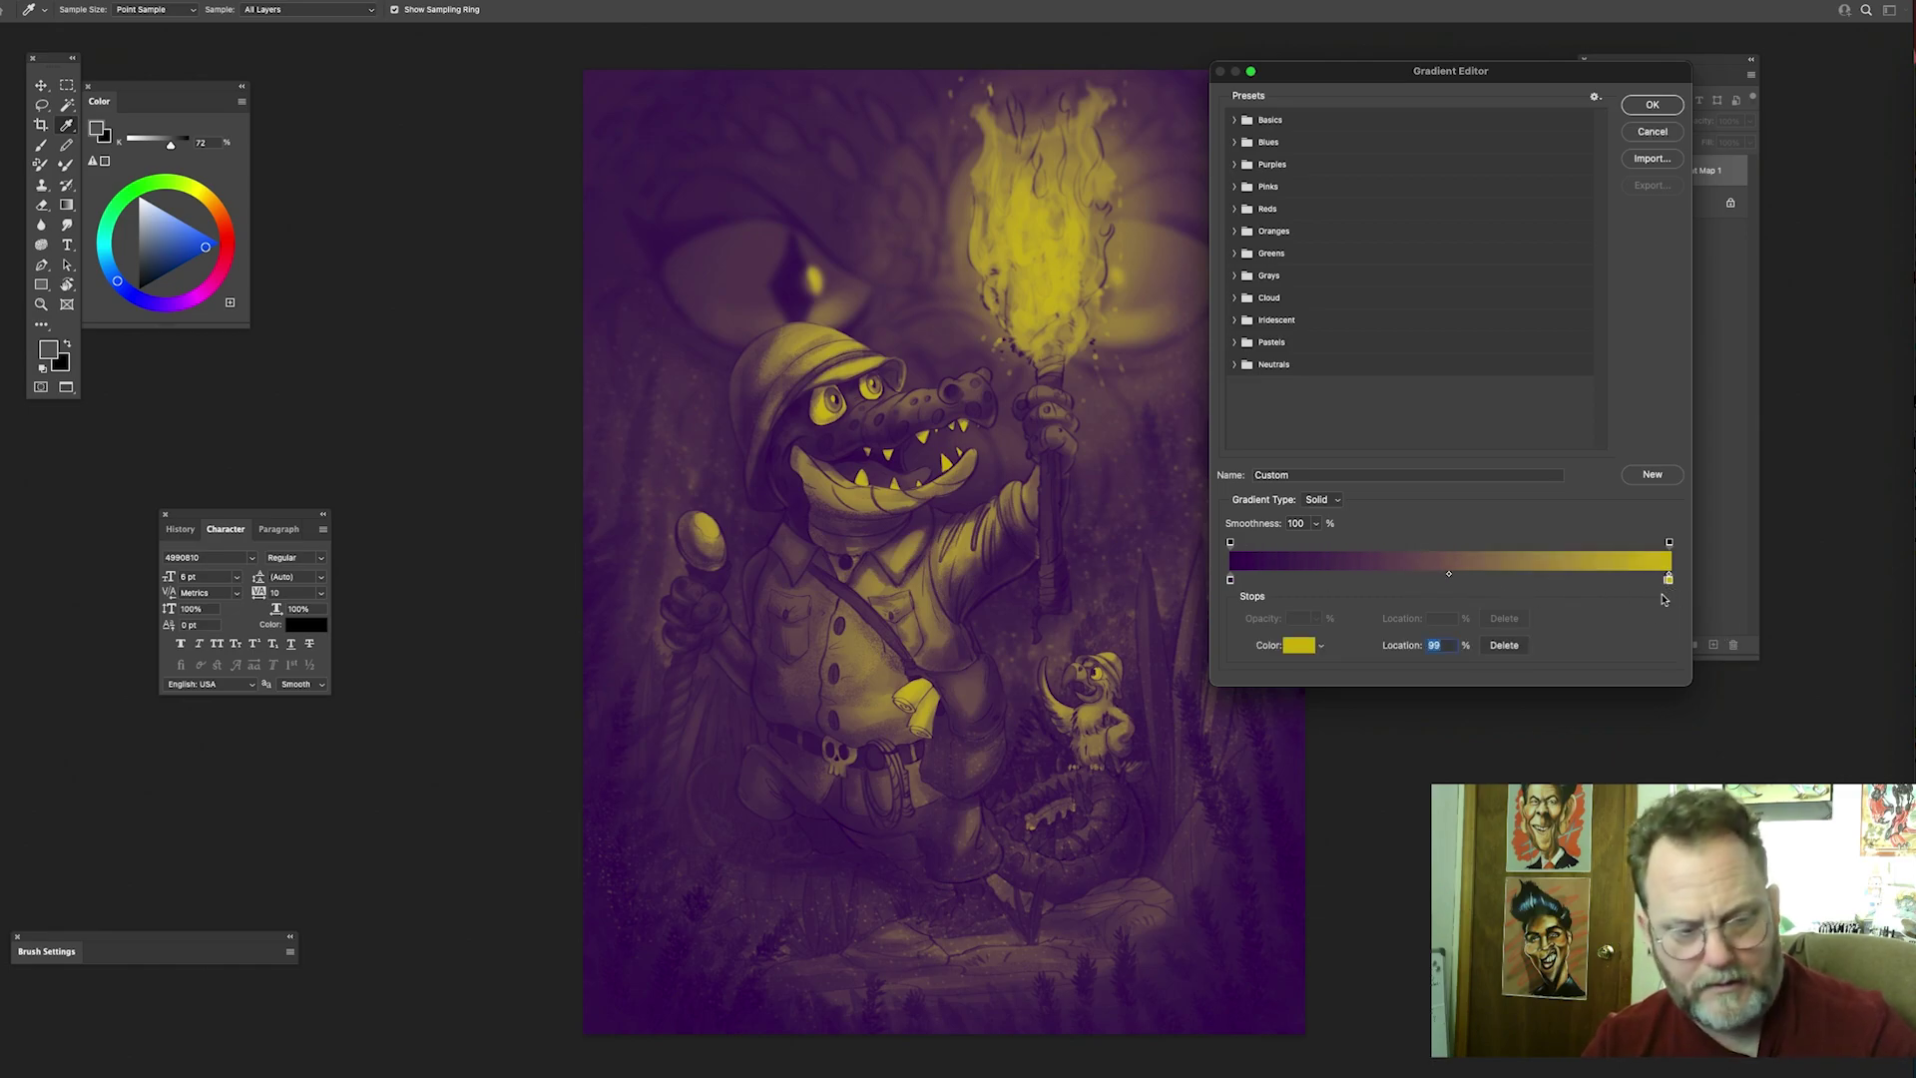
type("47")
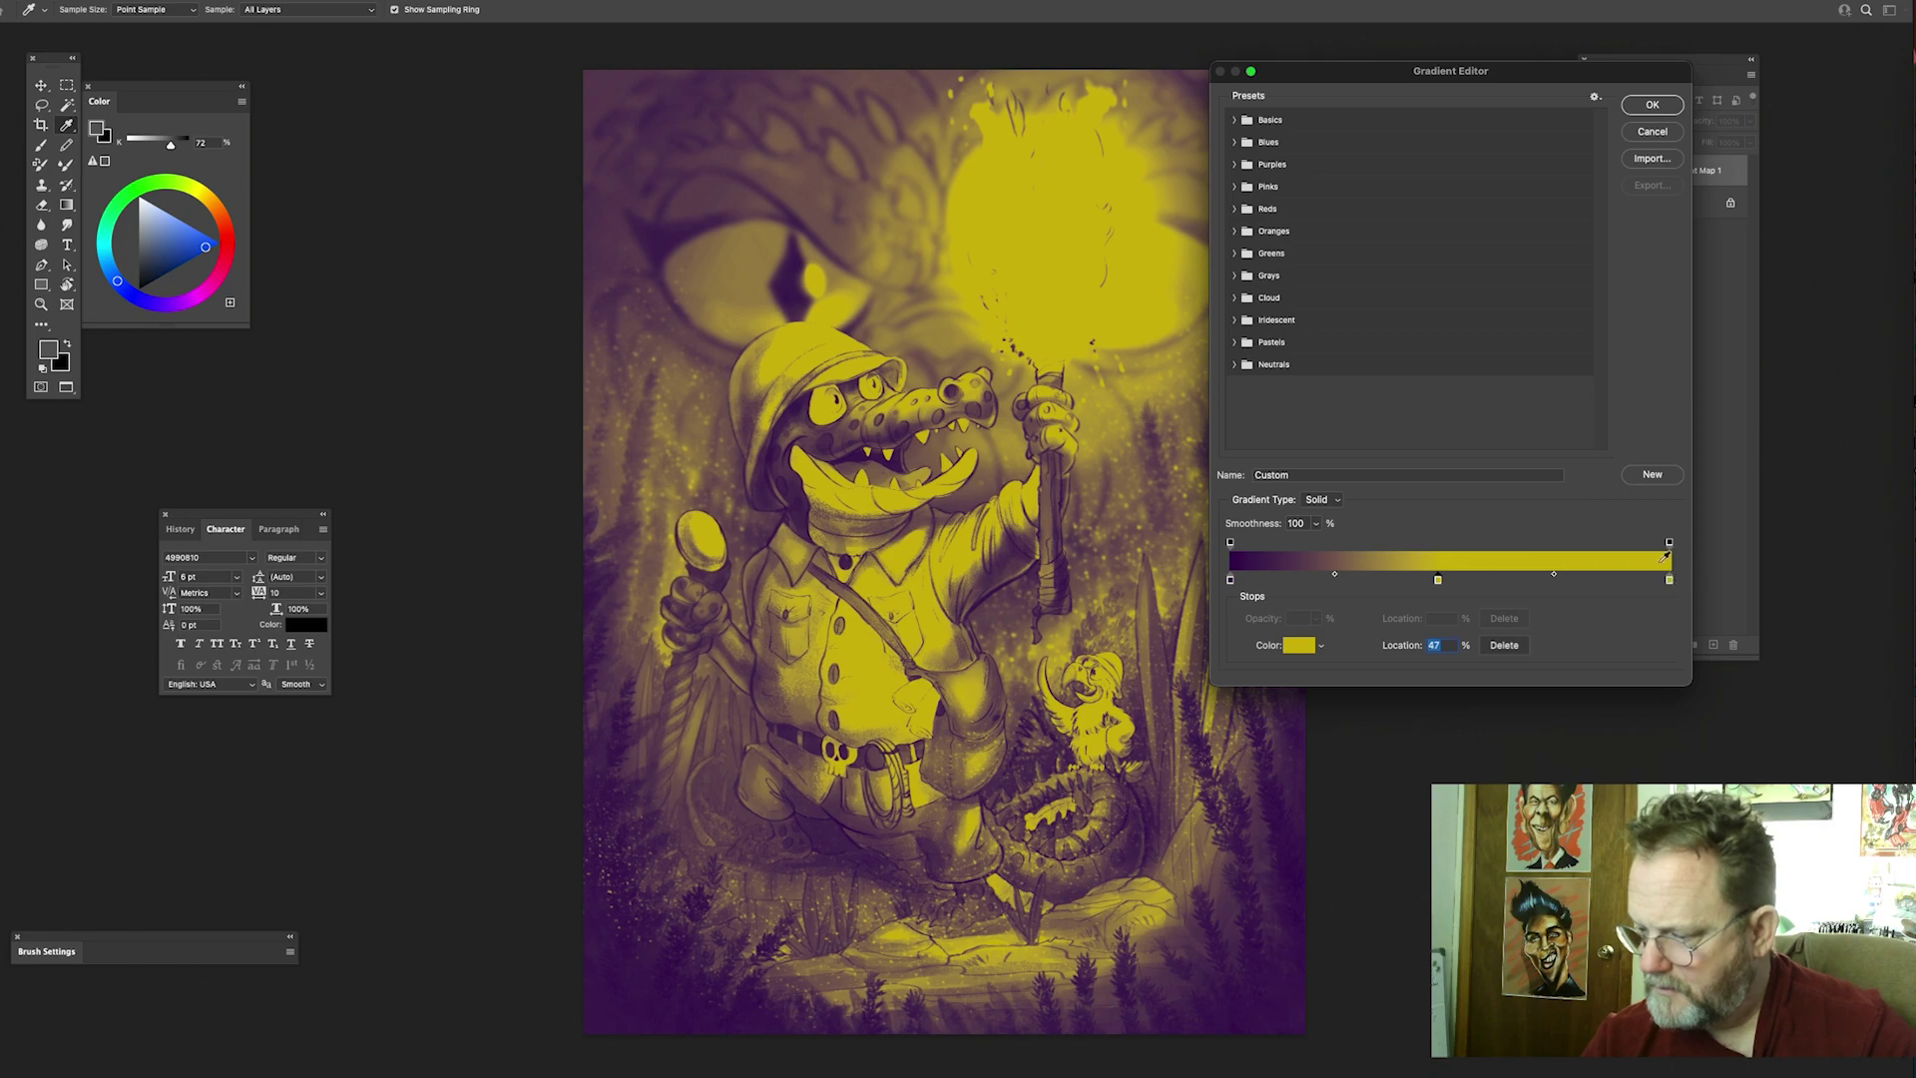
left_click_drag(1438, 580, 1646, 629)
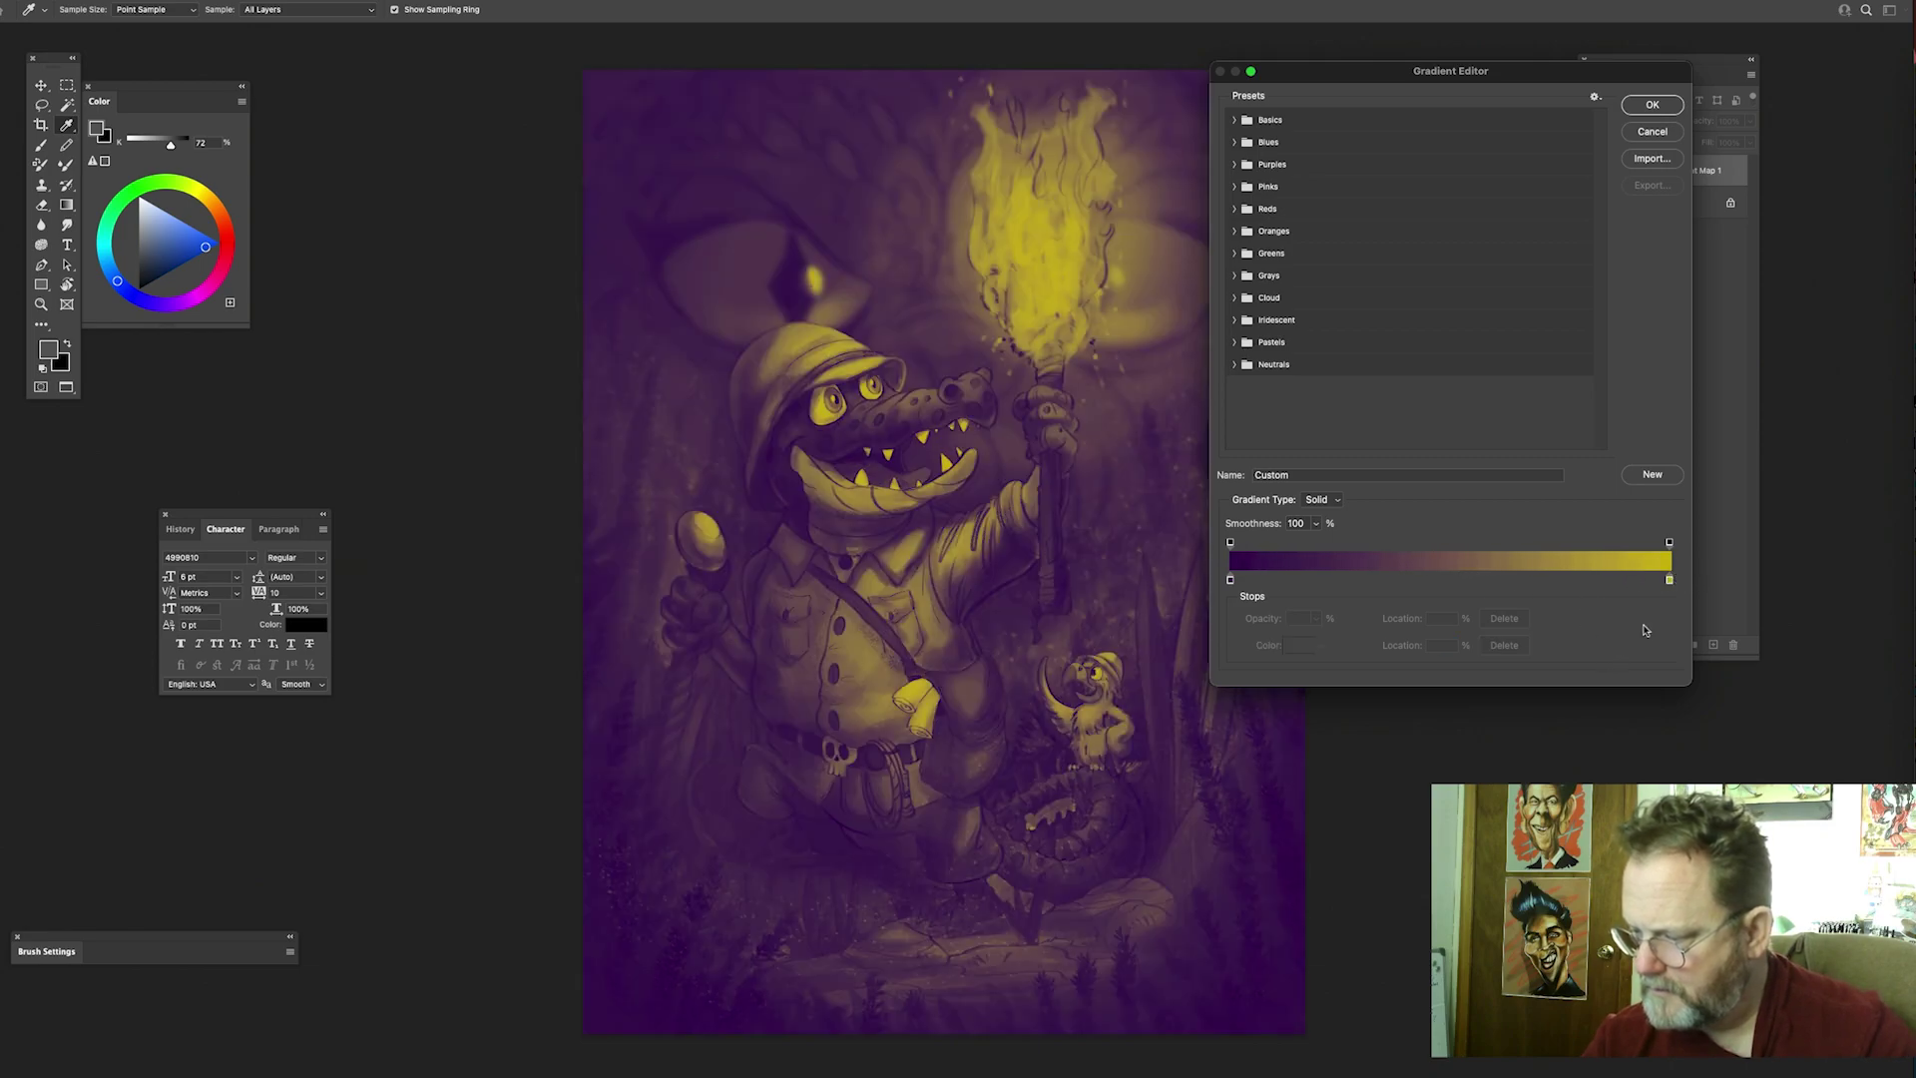
left_click(1668, 581)
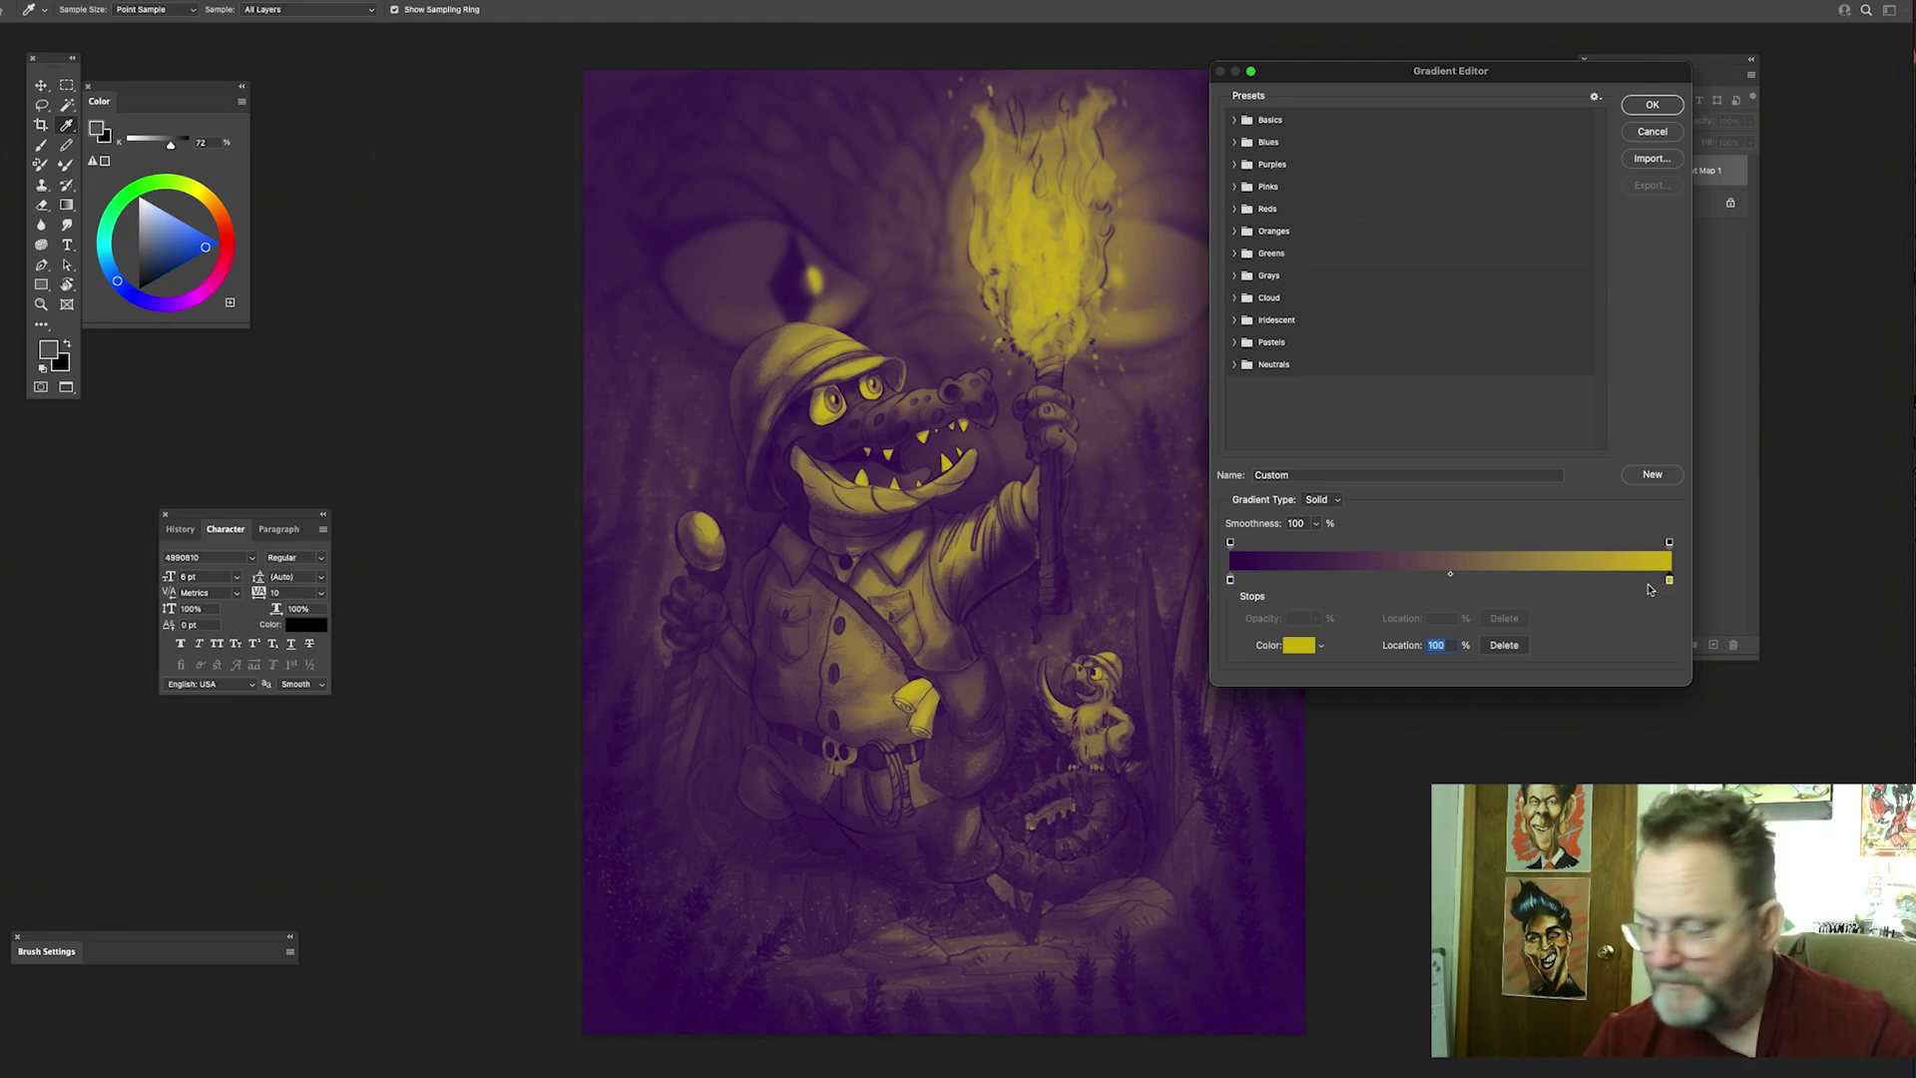
Step: Duplicate the yellow stop to location 50% and recolour the copy to muted olive #6b6638
left_click_drag(1602, 581, 1683, 582)
left_click_drag(1514, 581, 1458, 582)
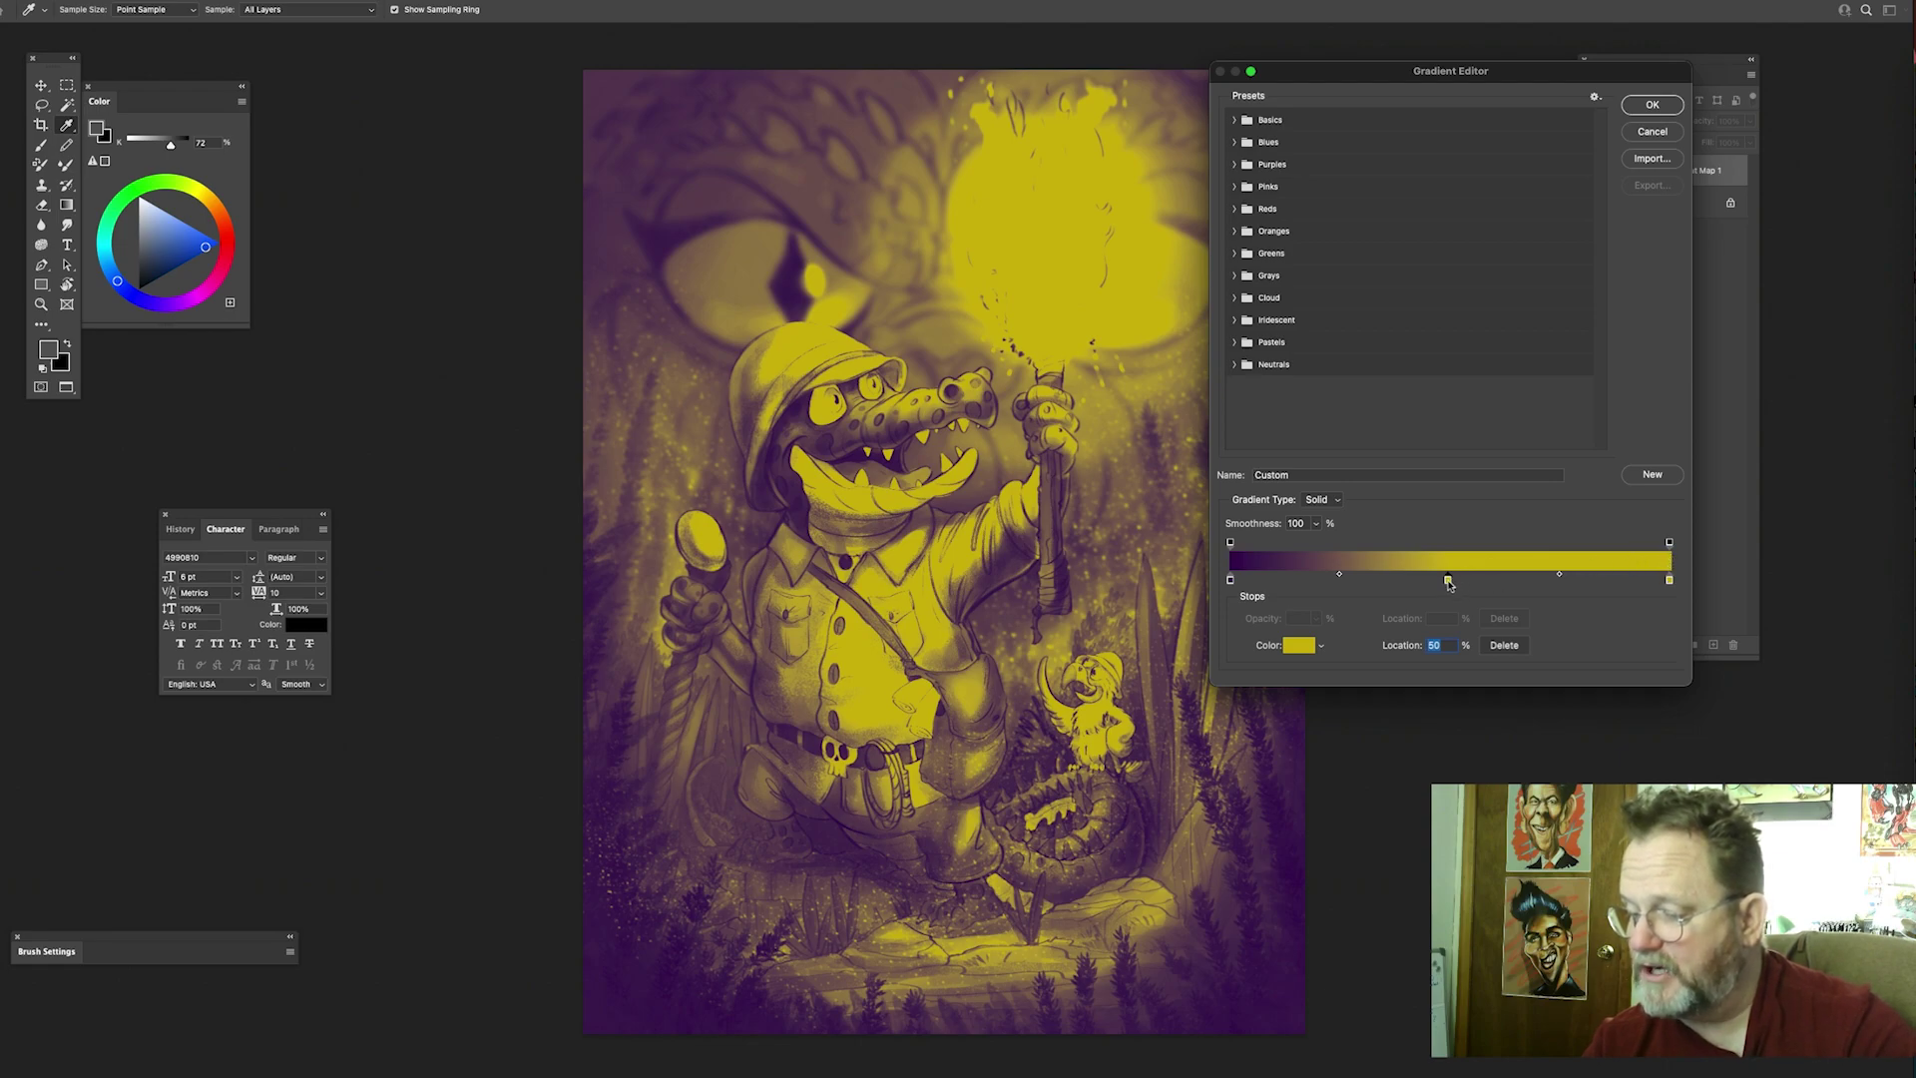
left_click(1297, 646)
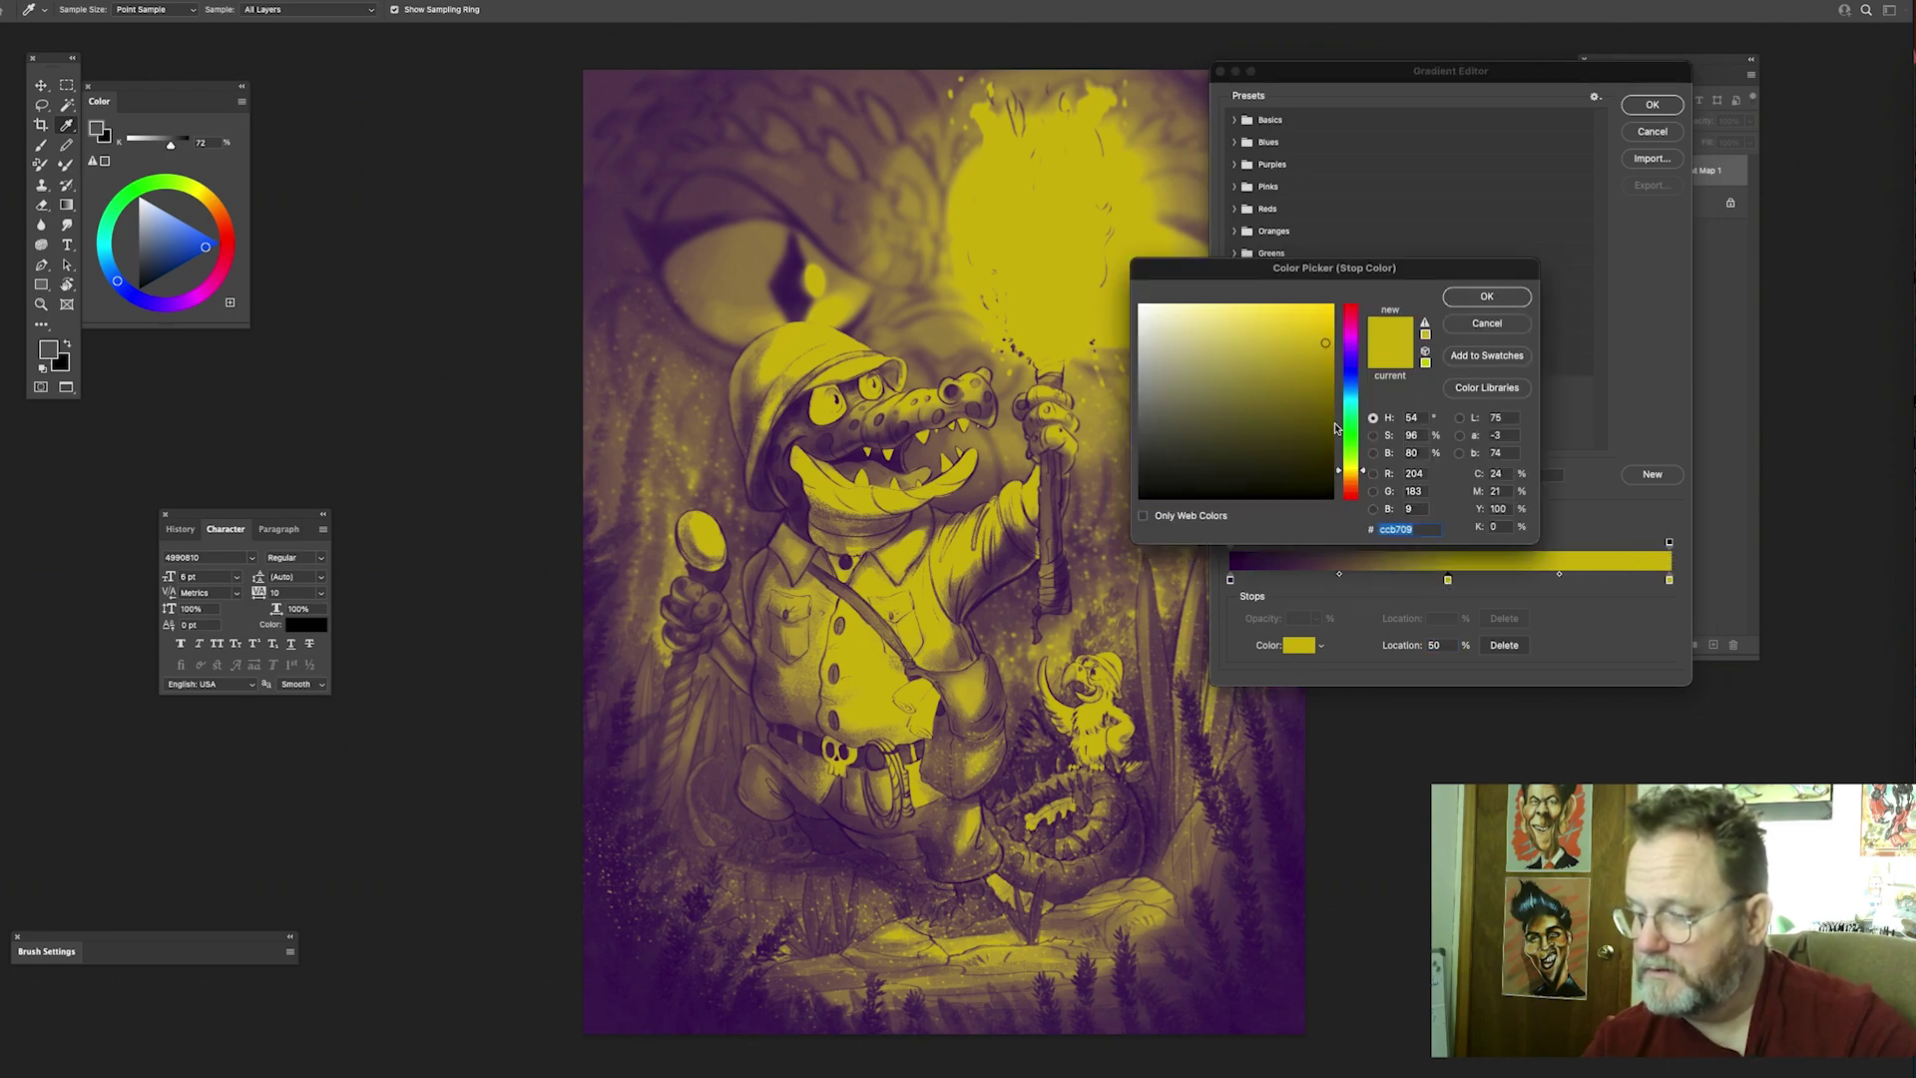
left_click(1270, 395)
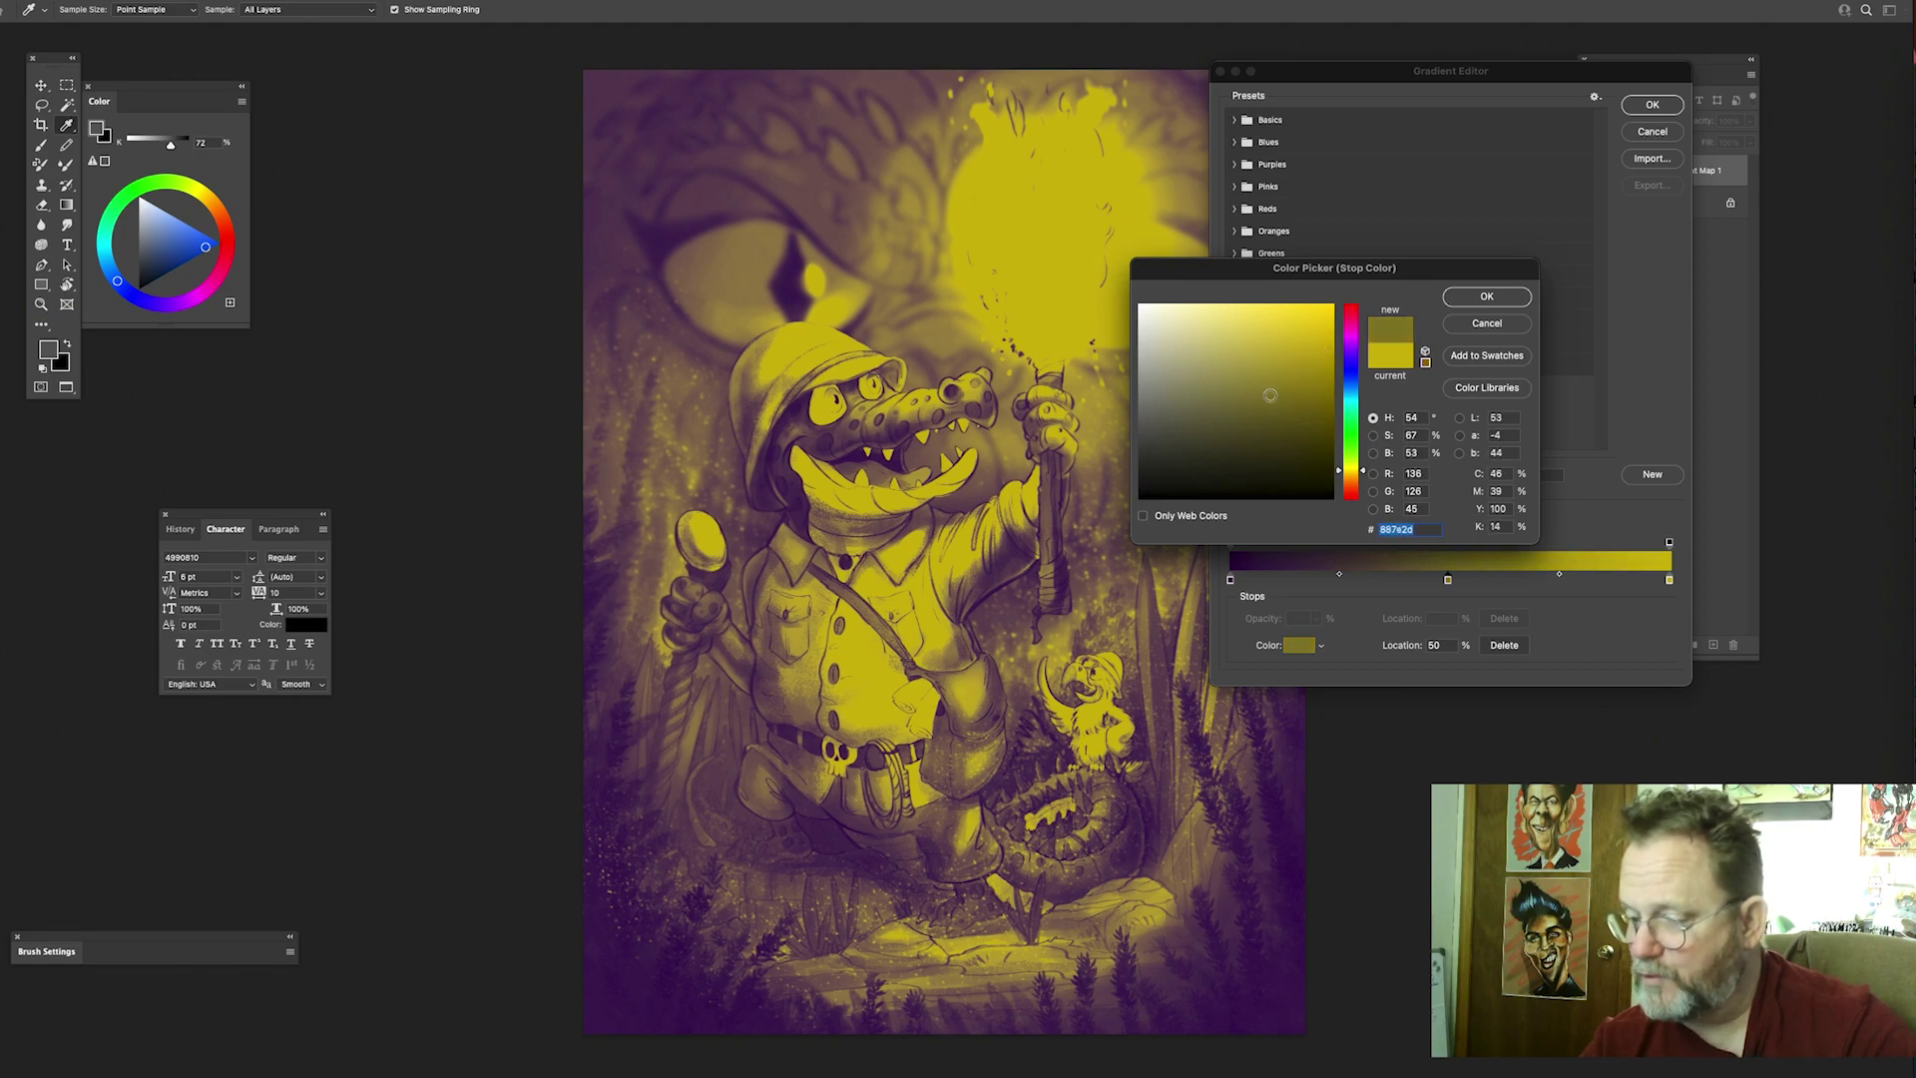
left_click_drag(1270, 396, 1232, 417)
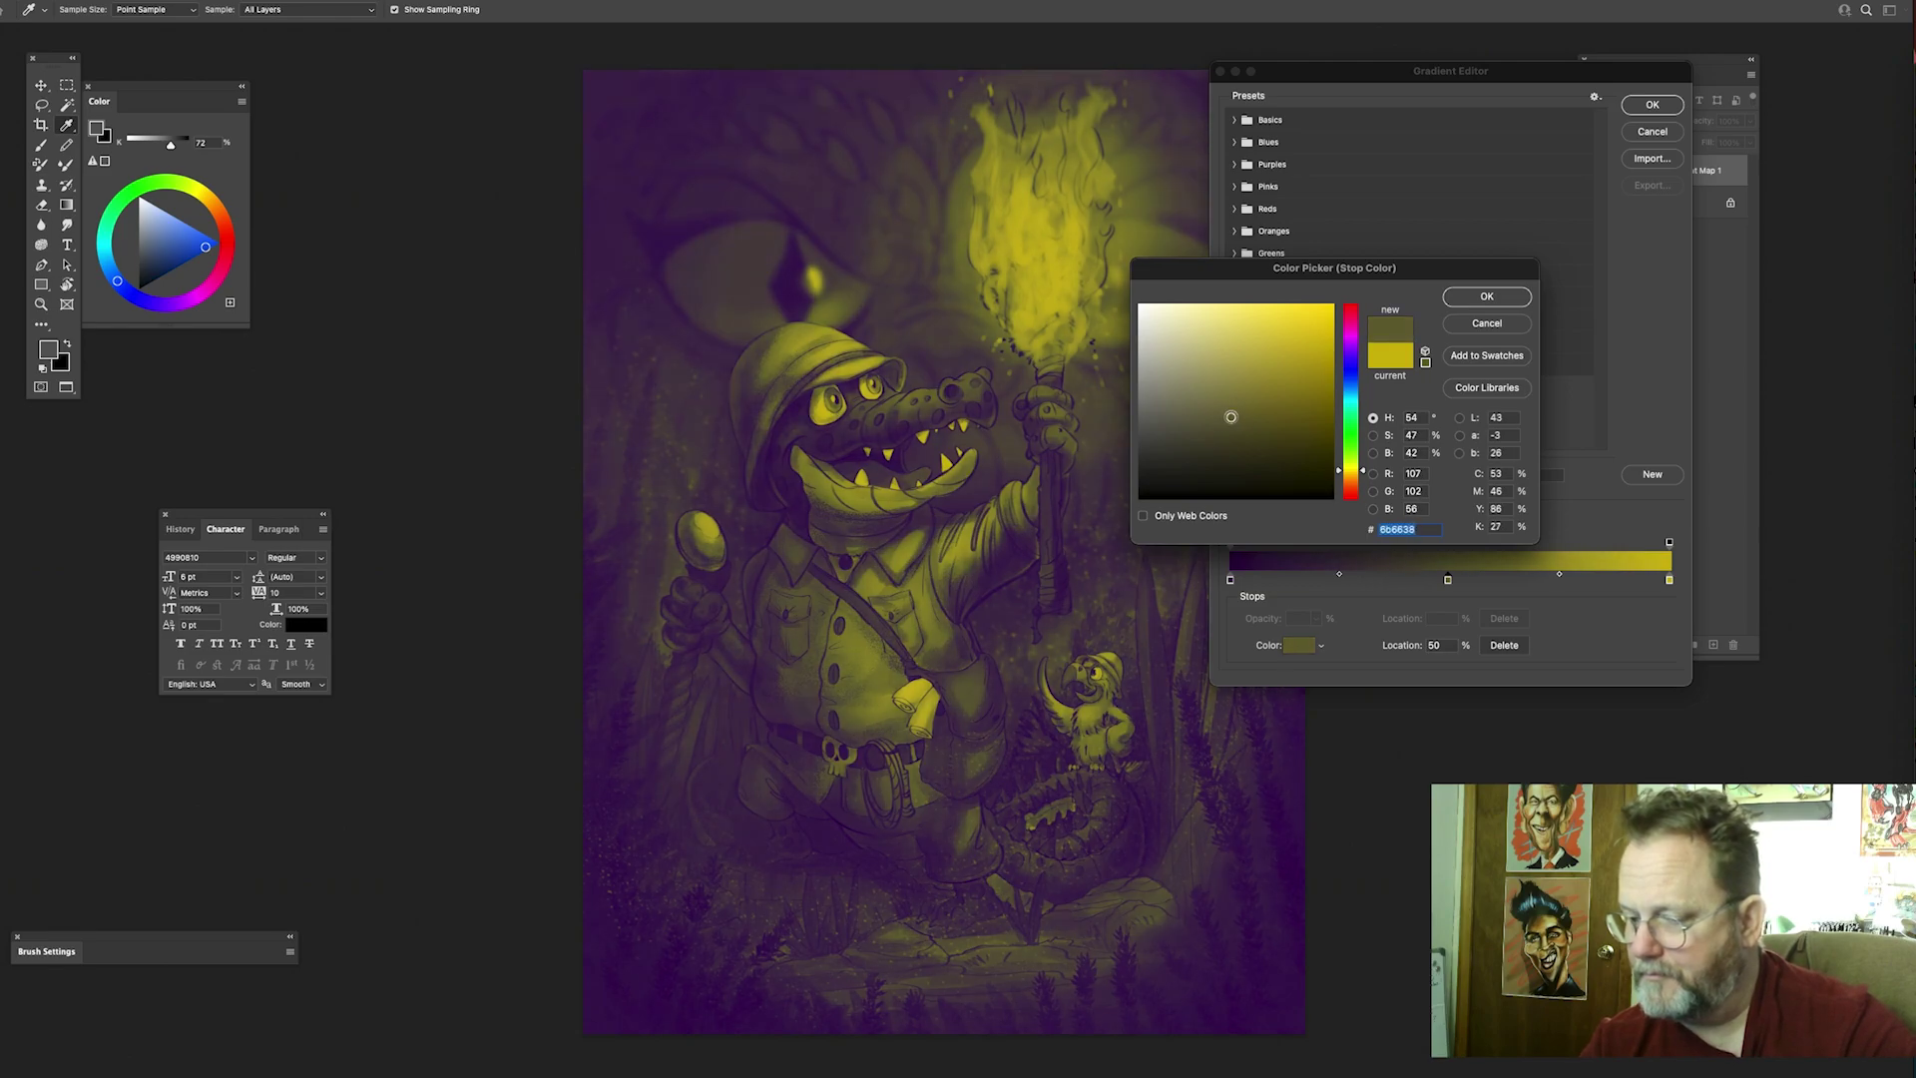
left_click(1484, 299)
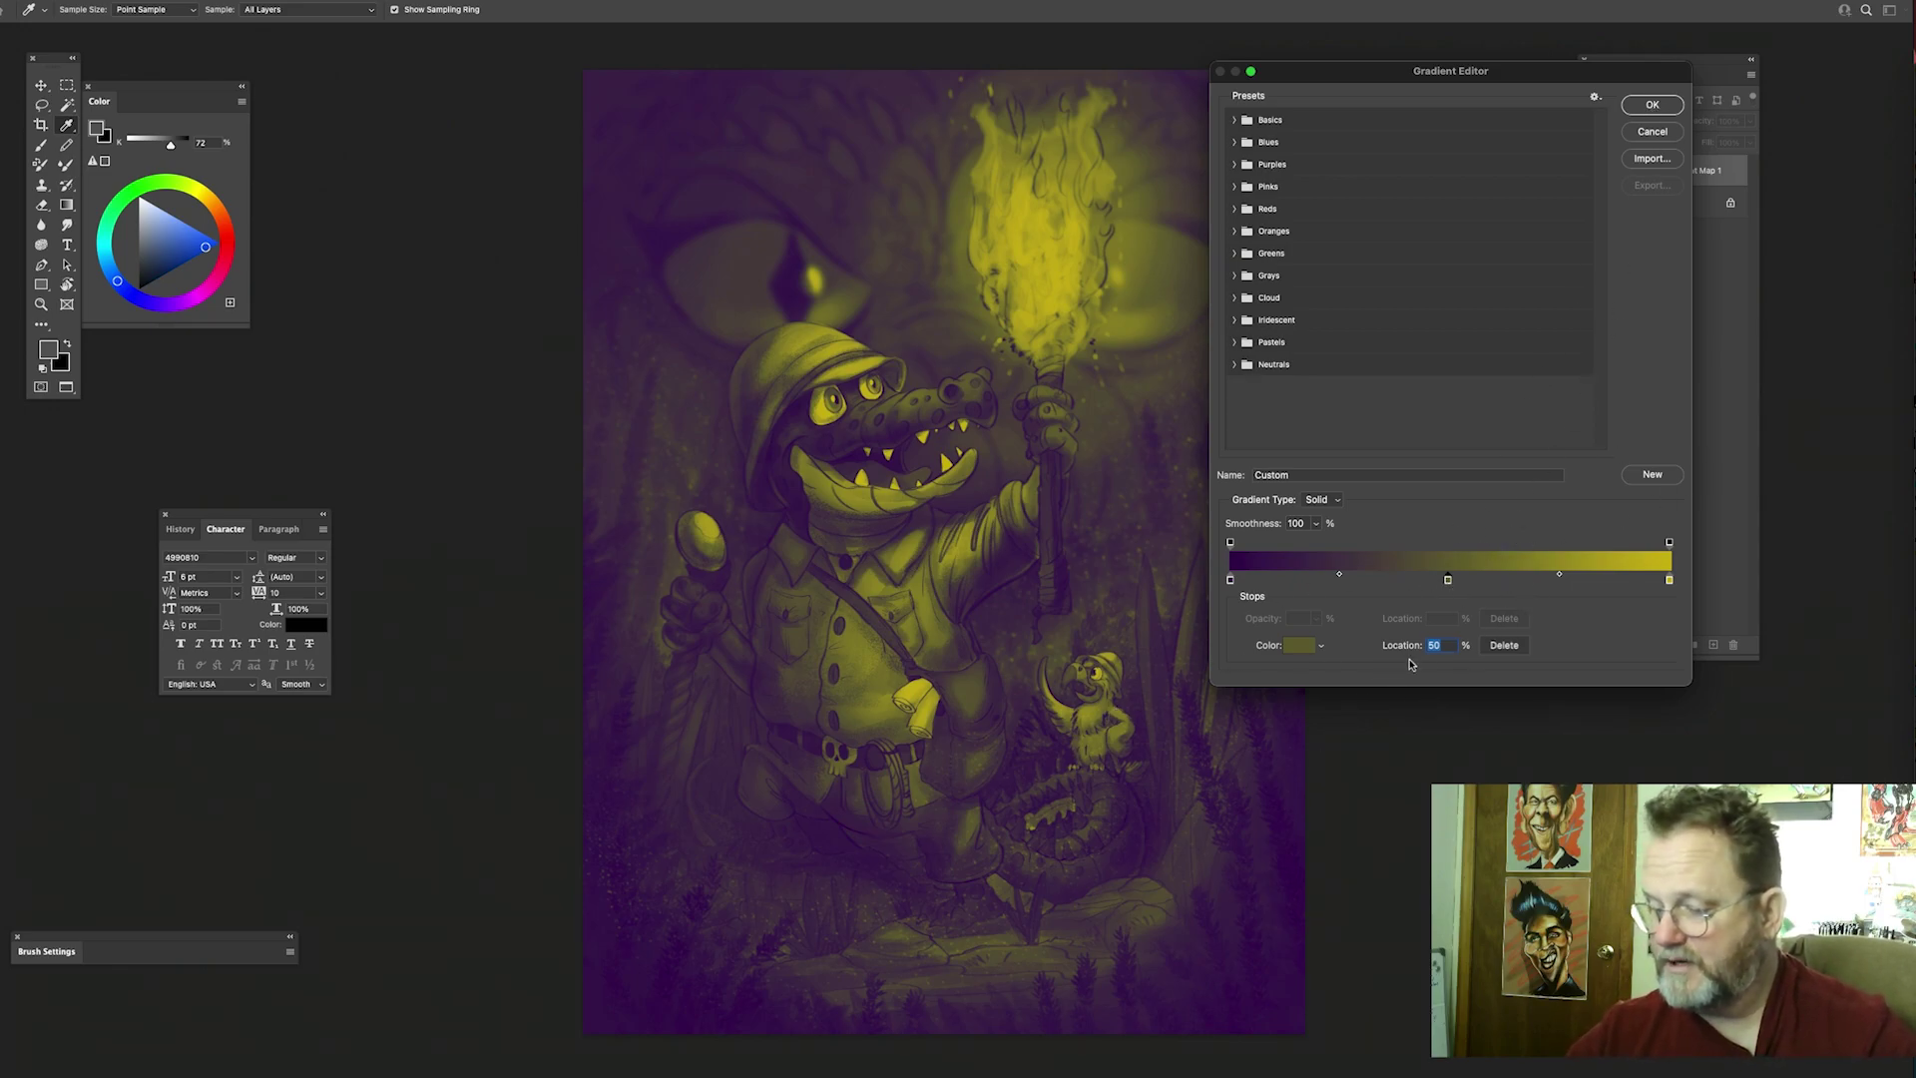
Step: Move the yellow end stop to 99% and the olive middle stop to 35%, keeping the olive colour
left_click_drag(1669, 580, 1666, 579)
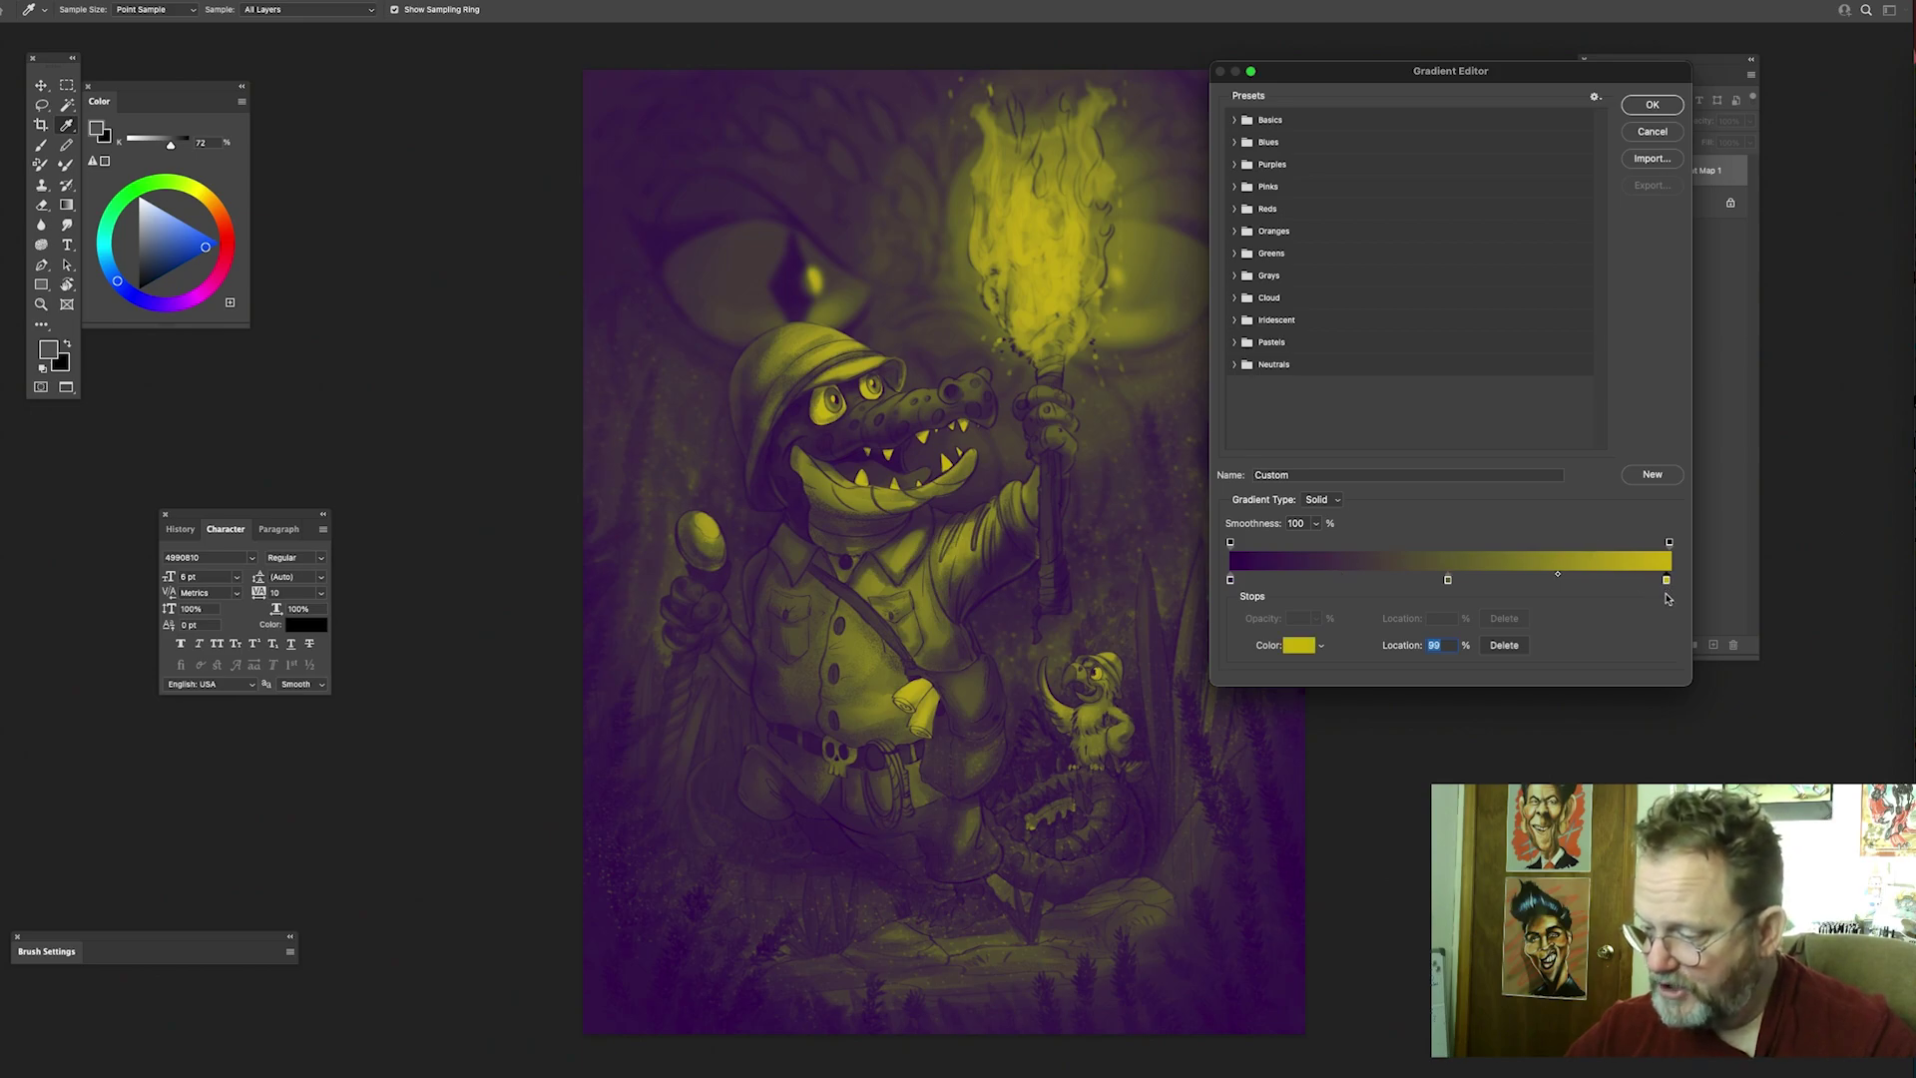
left_click(1231, 580)
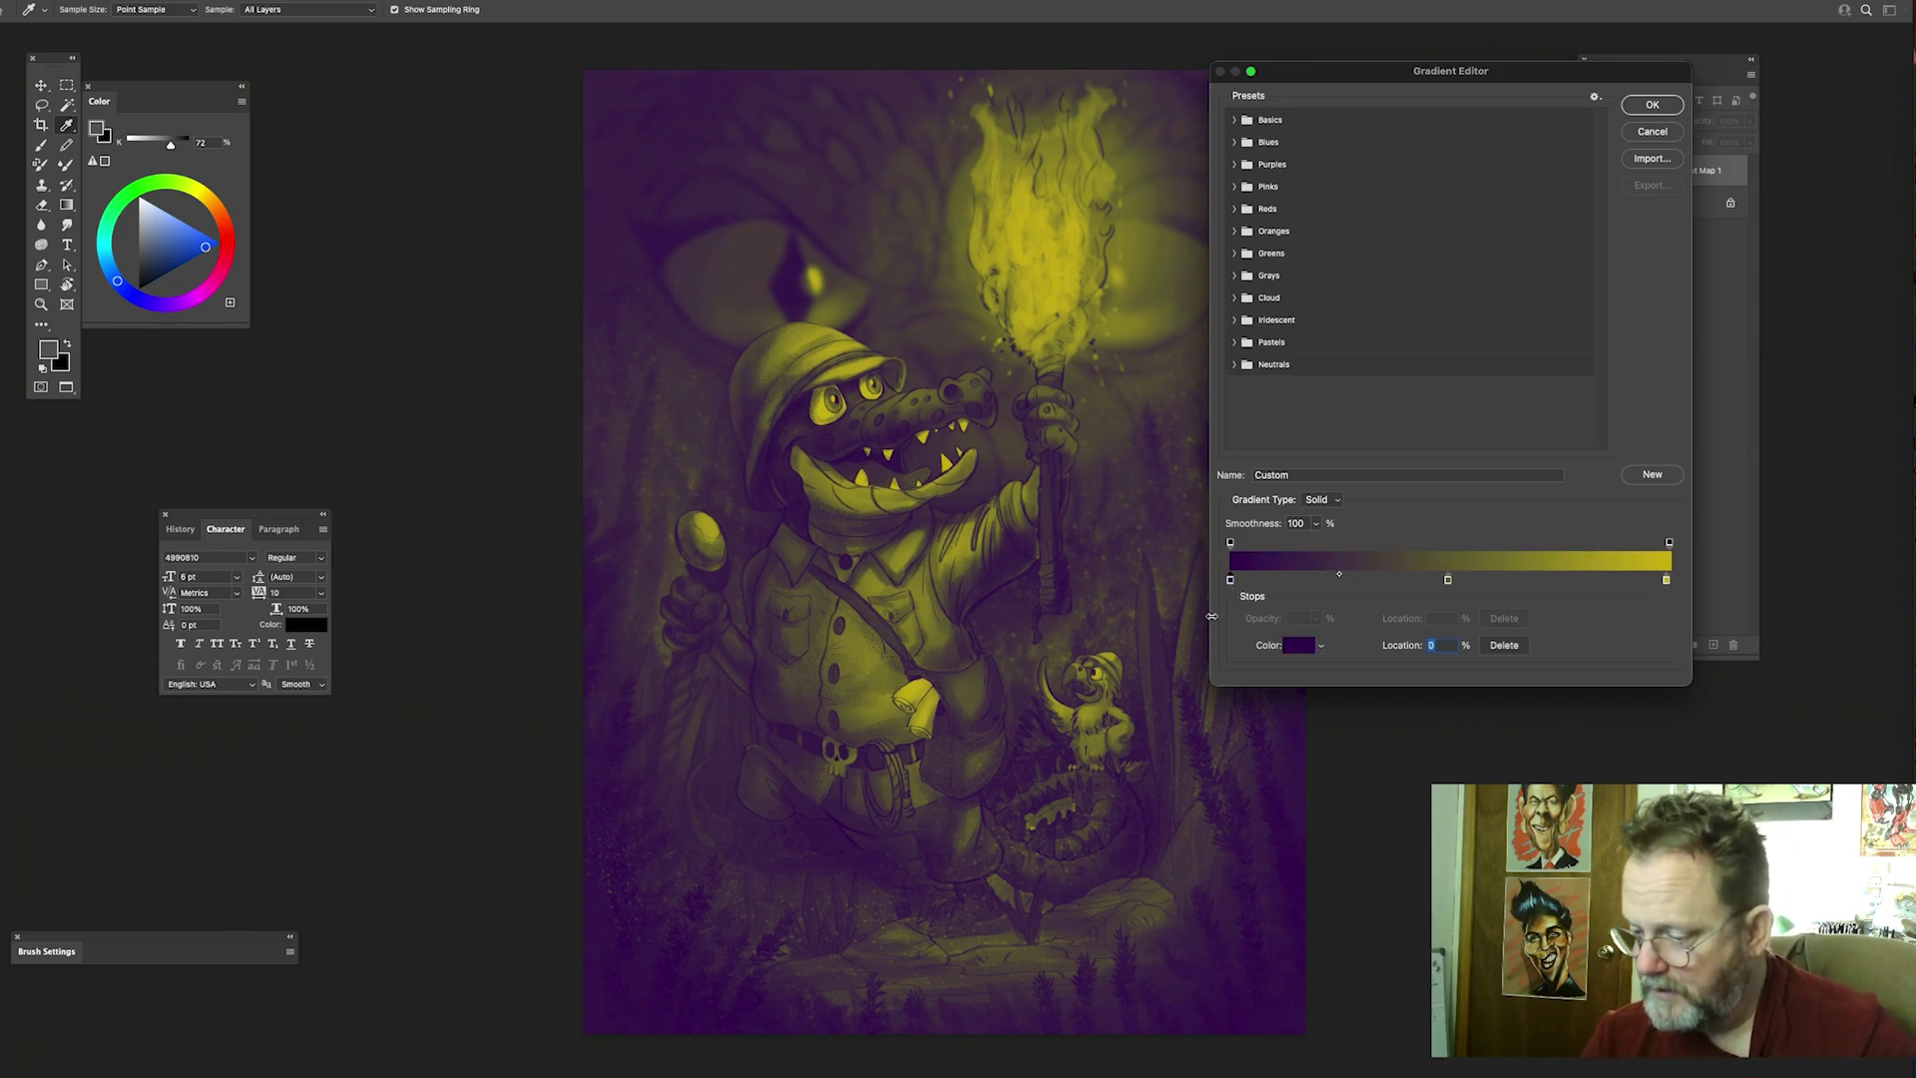
left_click(1448, 581)
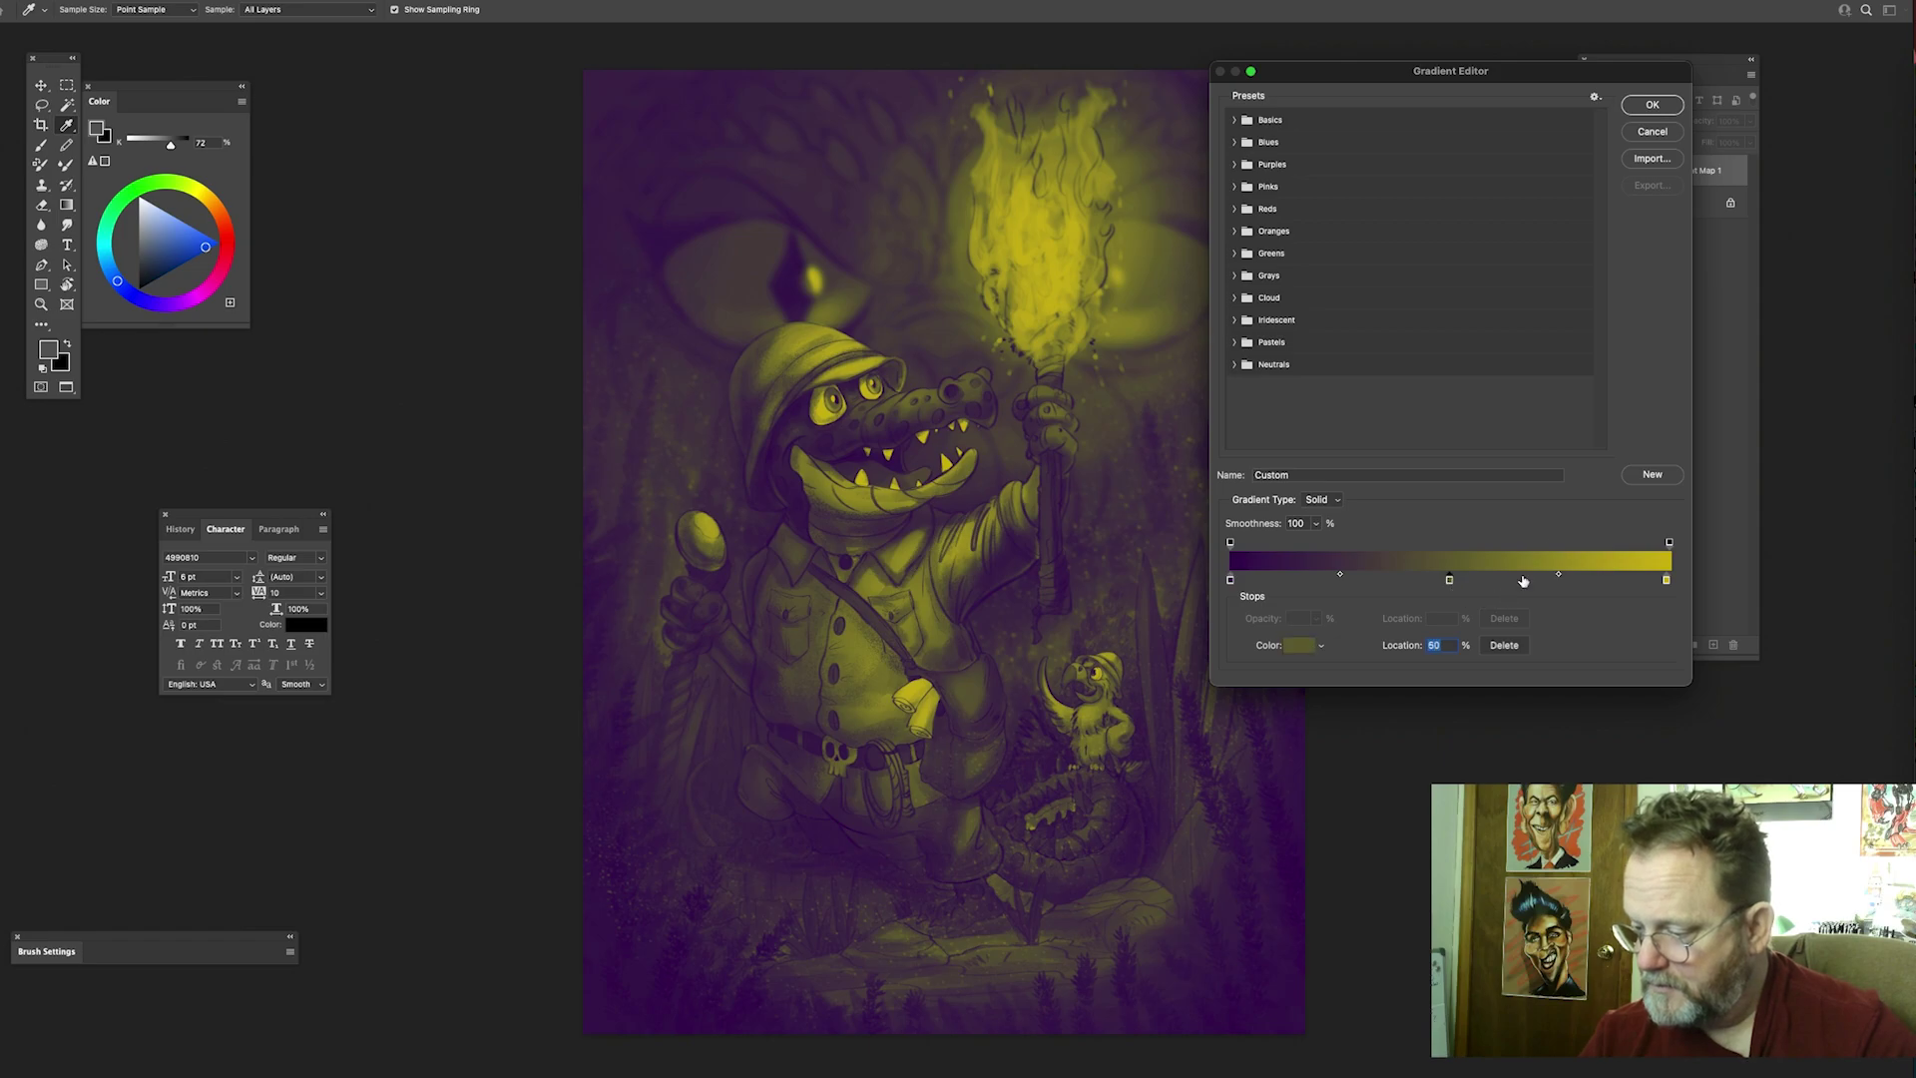
left_click_drag(1471, 582, 1391, 582)
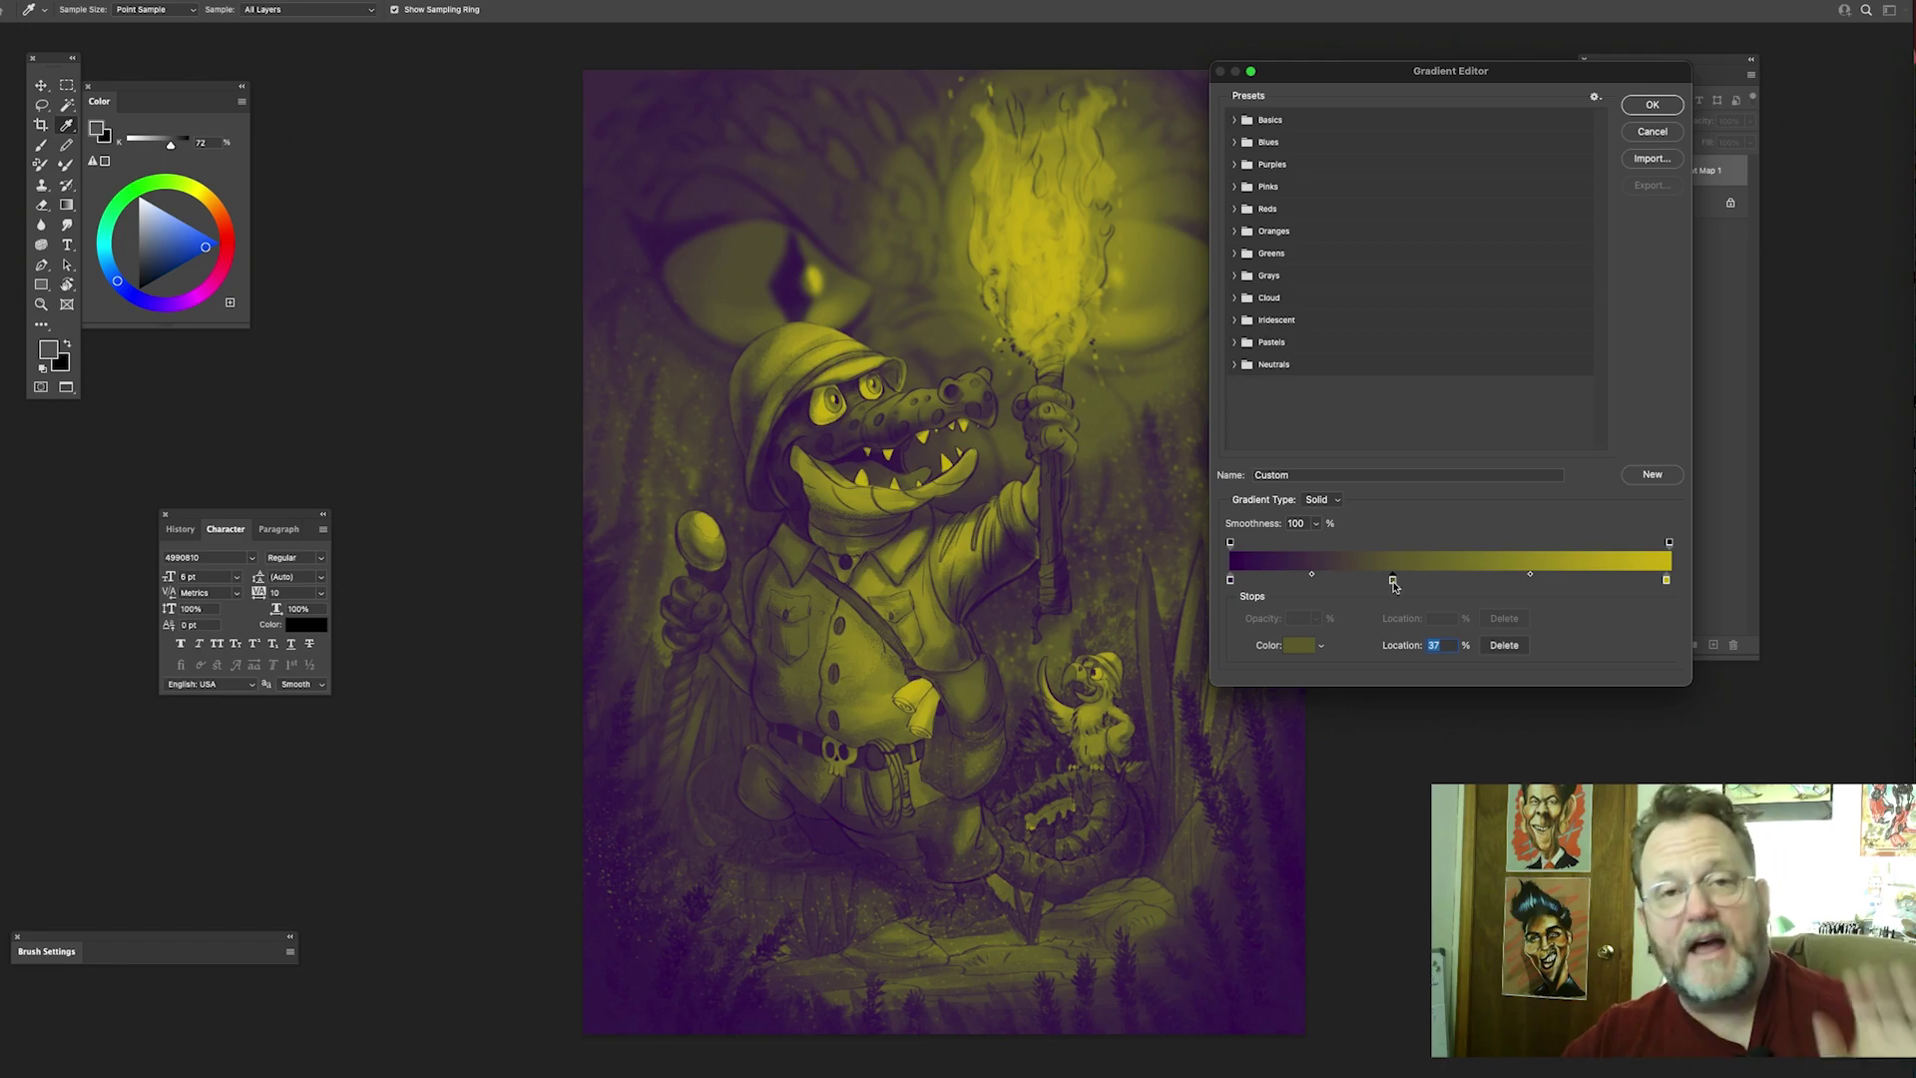
mouse_move(1395, 582)
left_mouse_down()
mouse_move(1372, 582)
mouse_move(1541, 583)
mouse_move(1387, 584)
left_mouse_up()
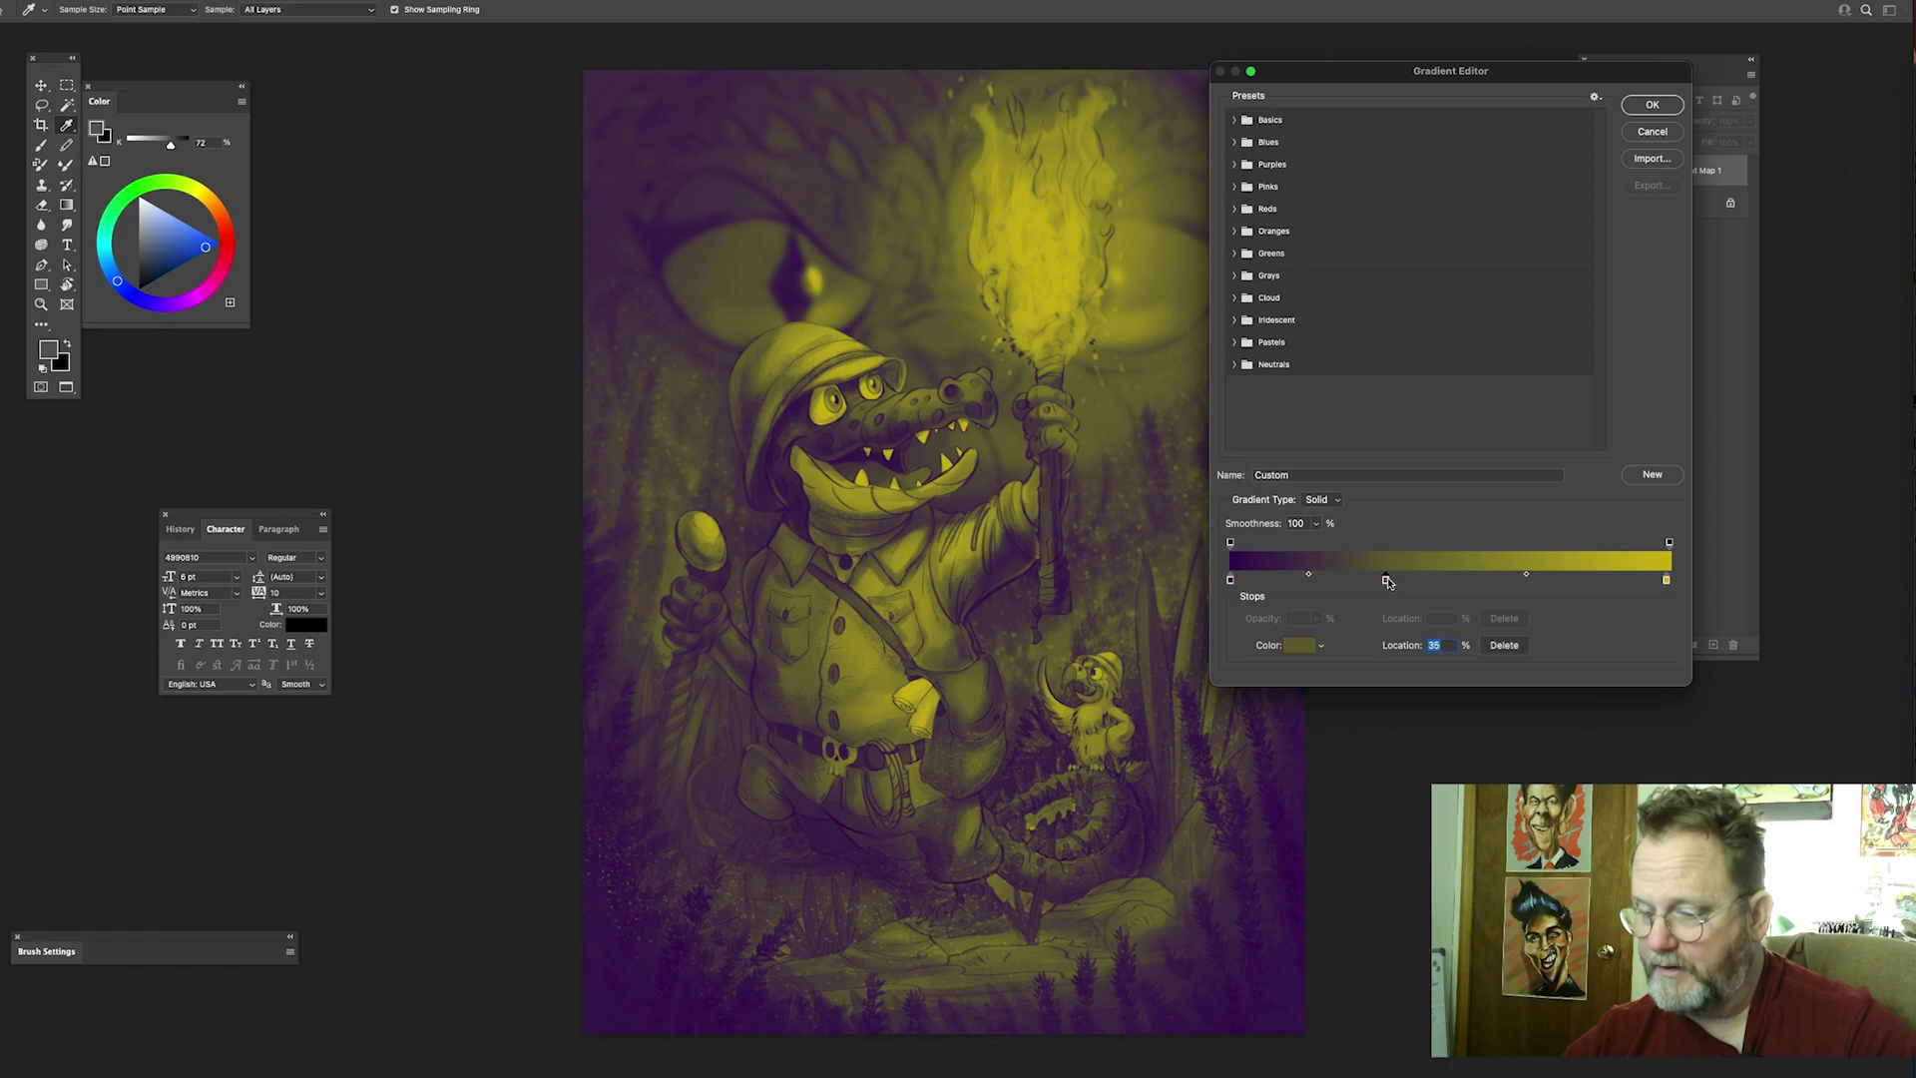
double_click(1386, 583)
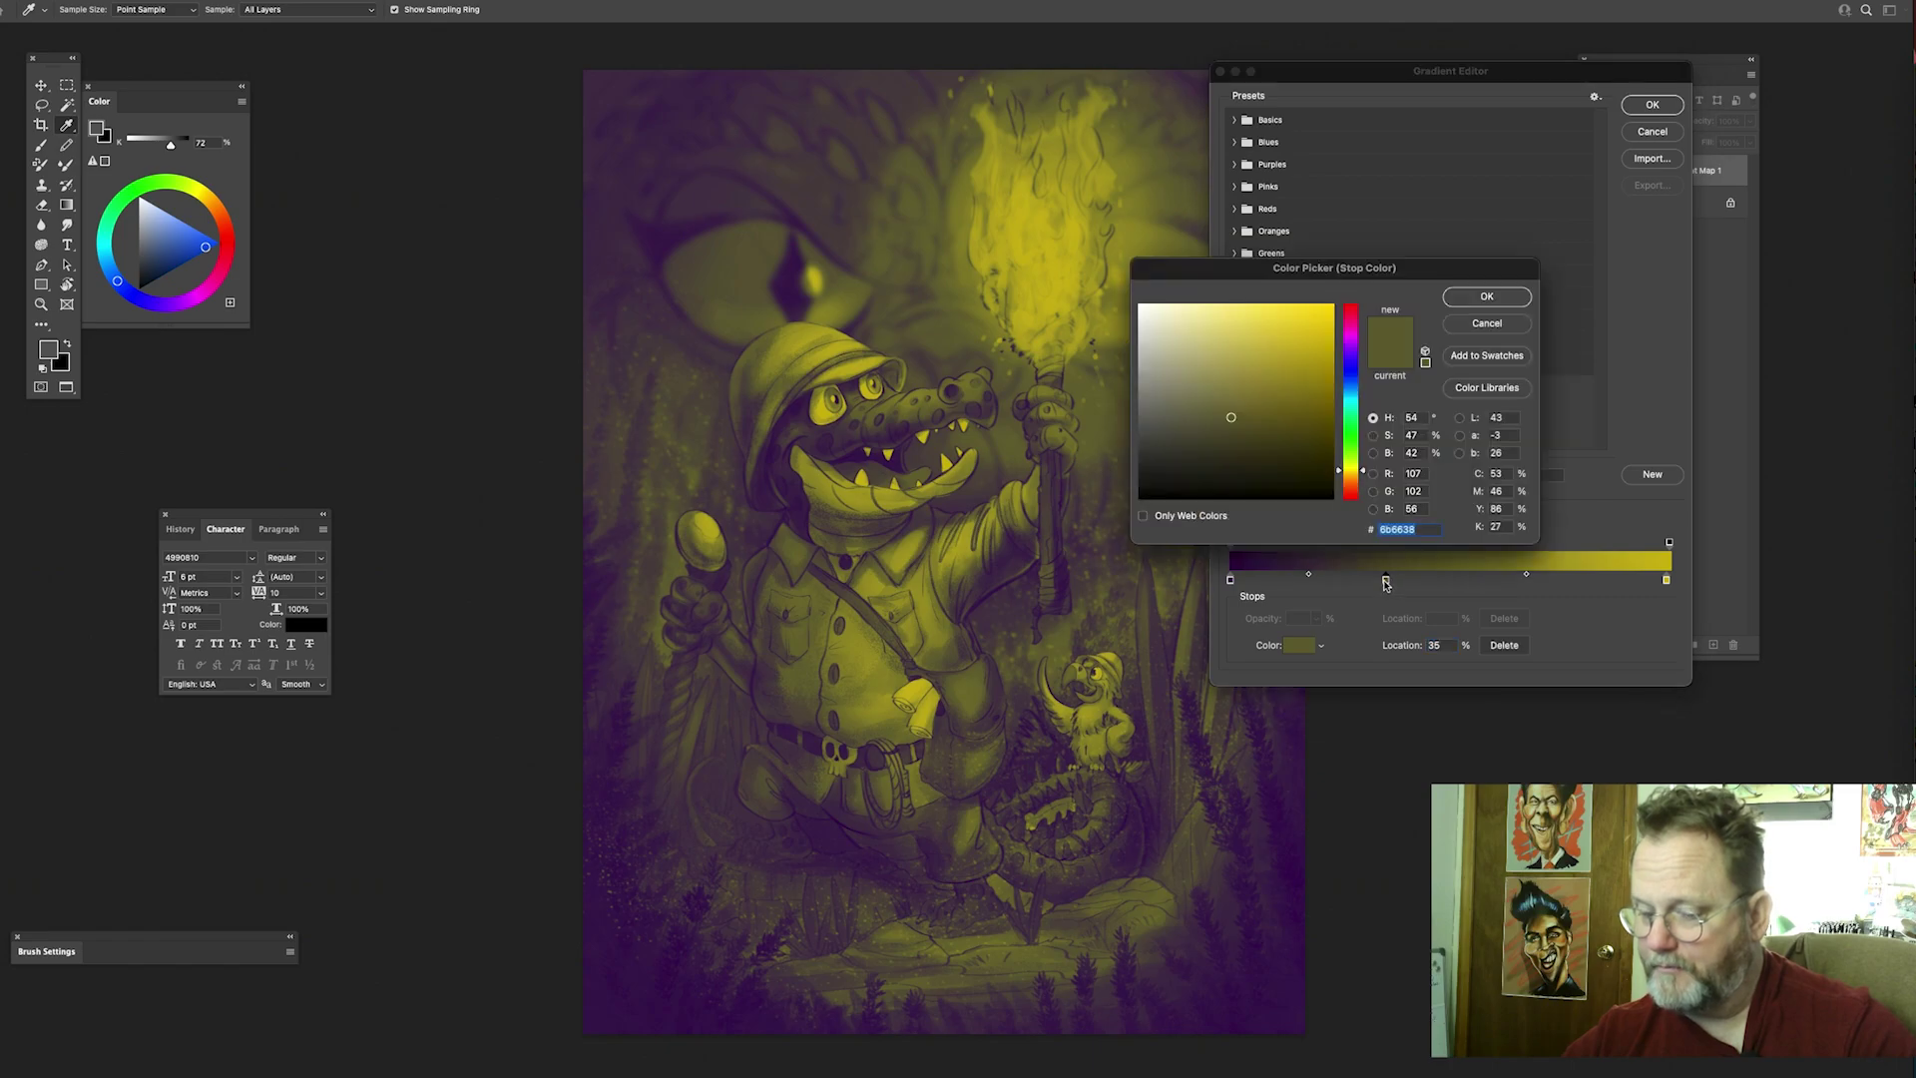
left_click(1487, 324)
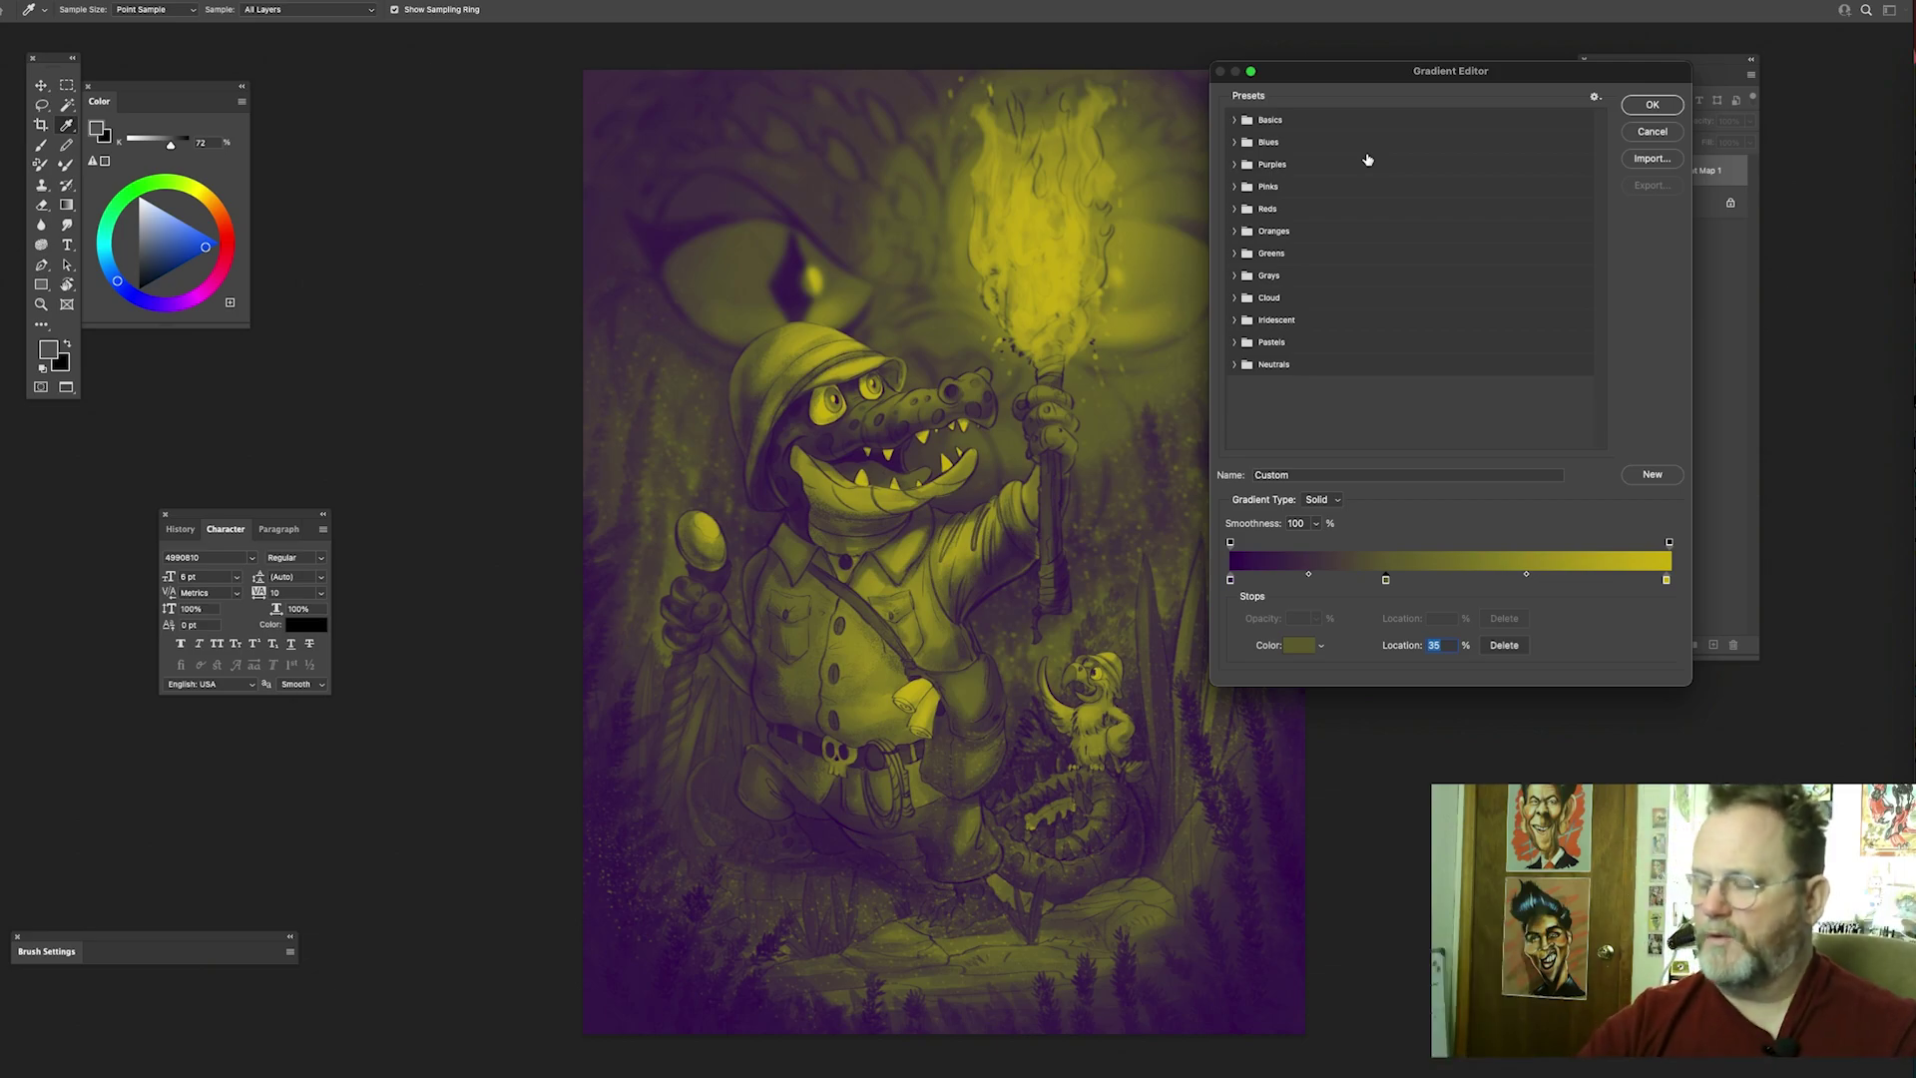
Step: Expand the Basics and Blues gradient presets and try several Blues presets on the artwork, including Blue_30 and Blue_19
left_click_drag(1587, 72, 1491, 90)
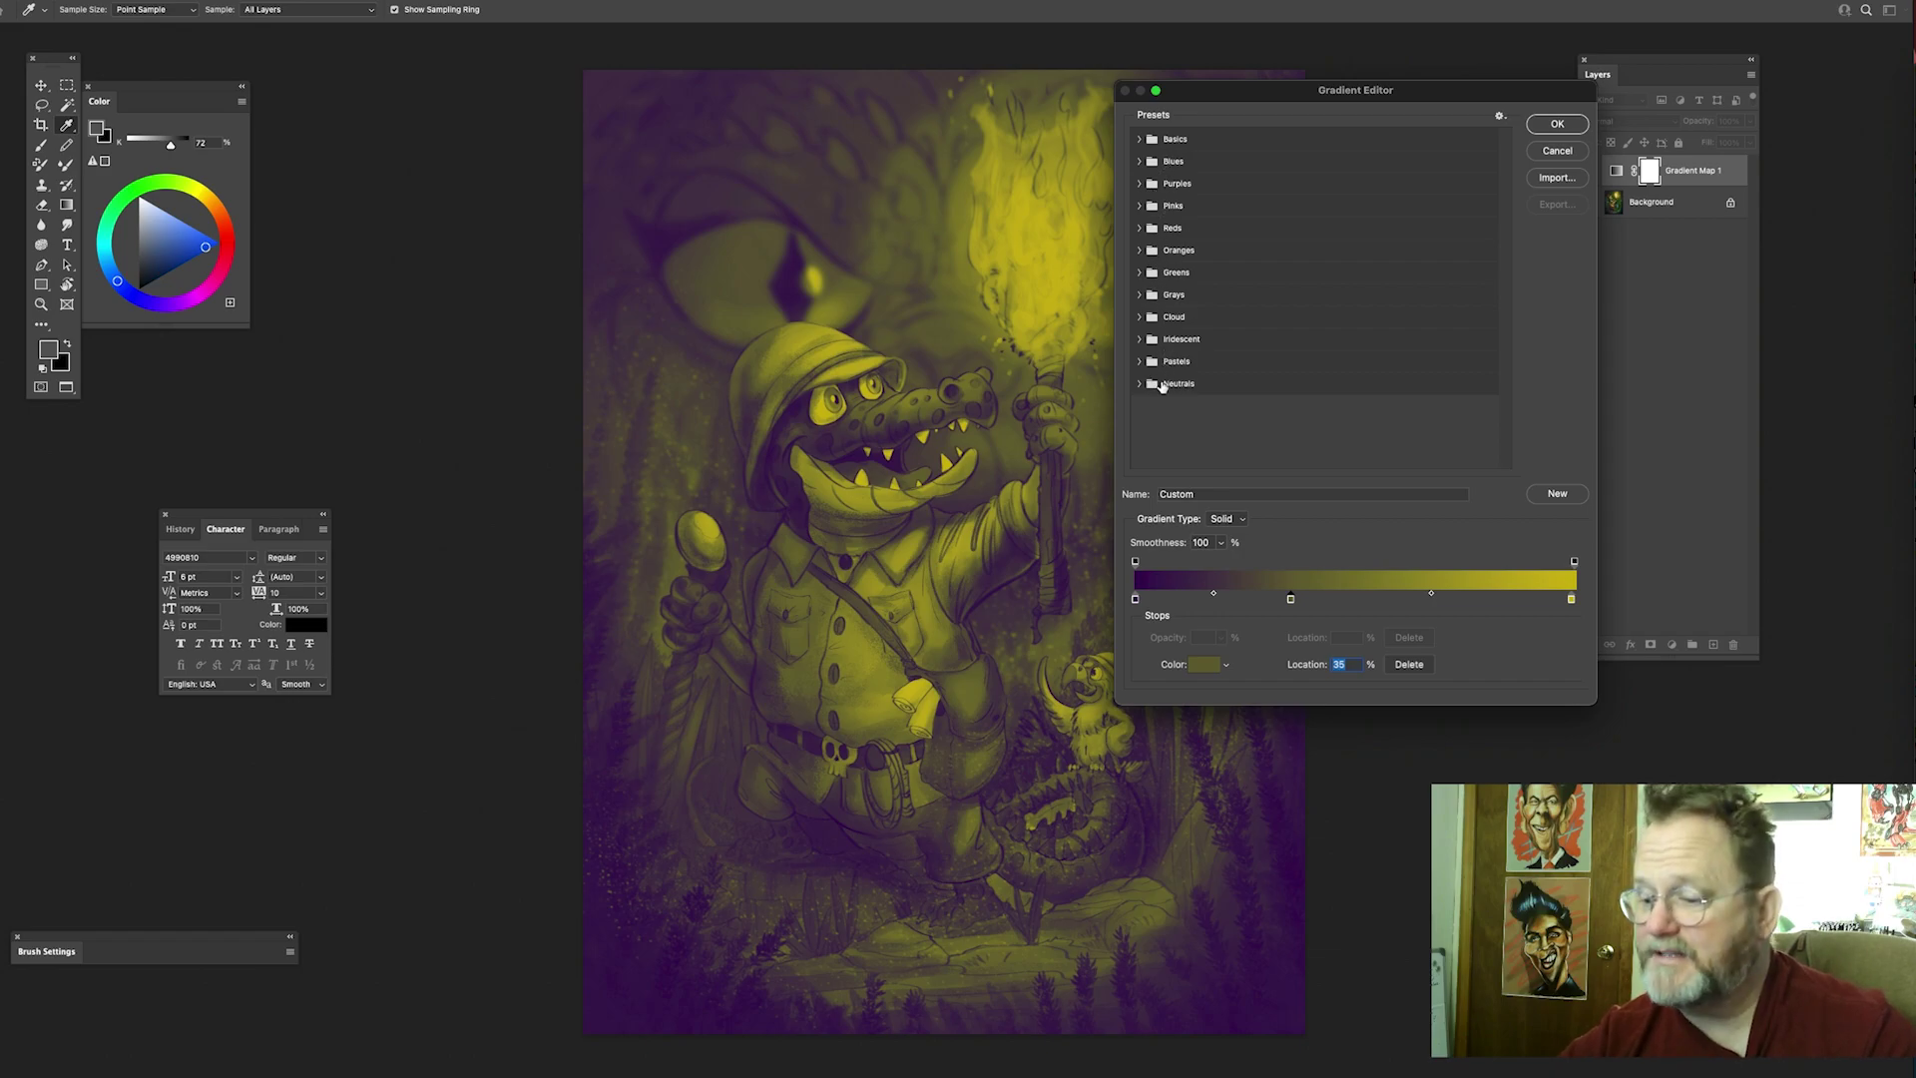
left_click(1139, 140)
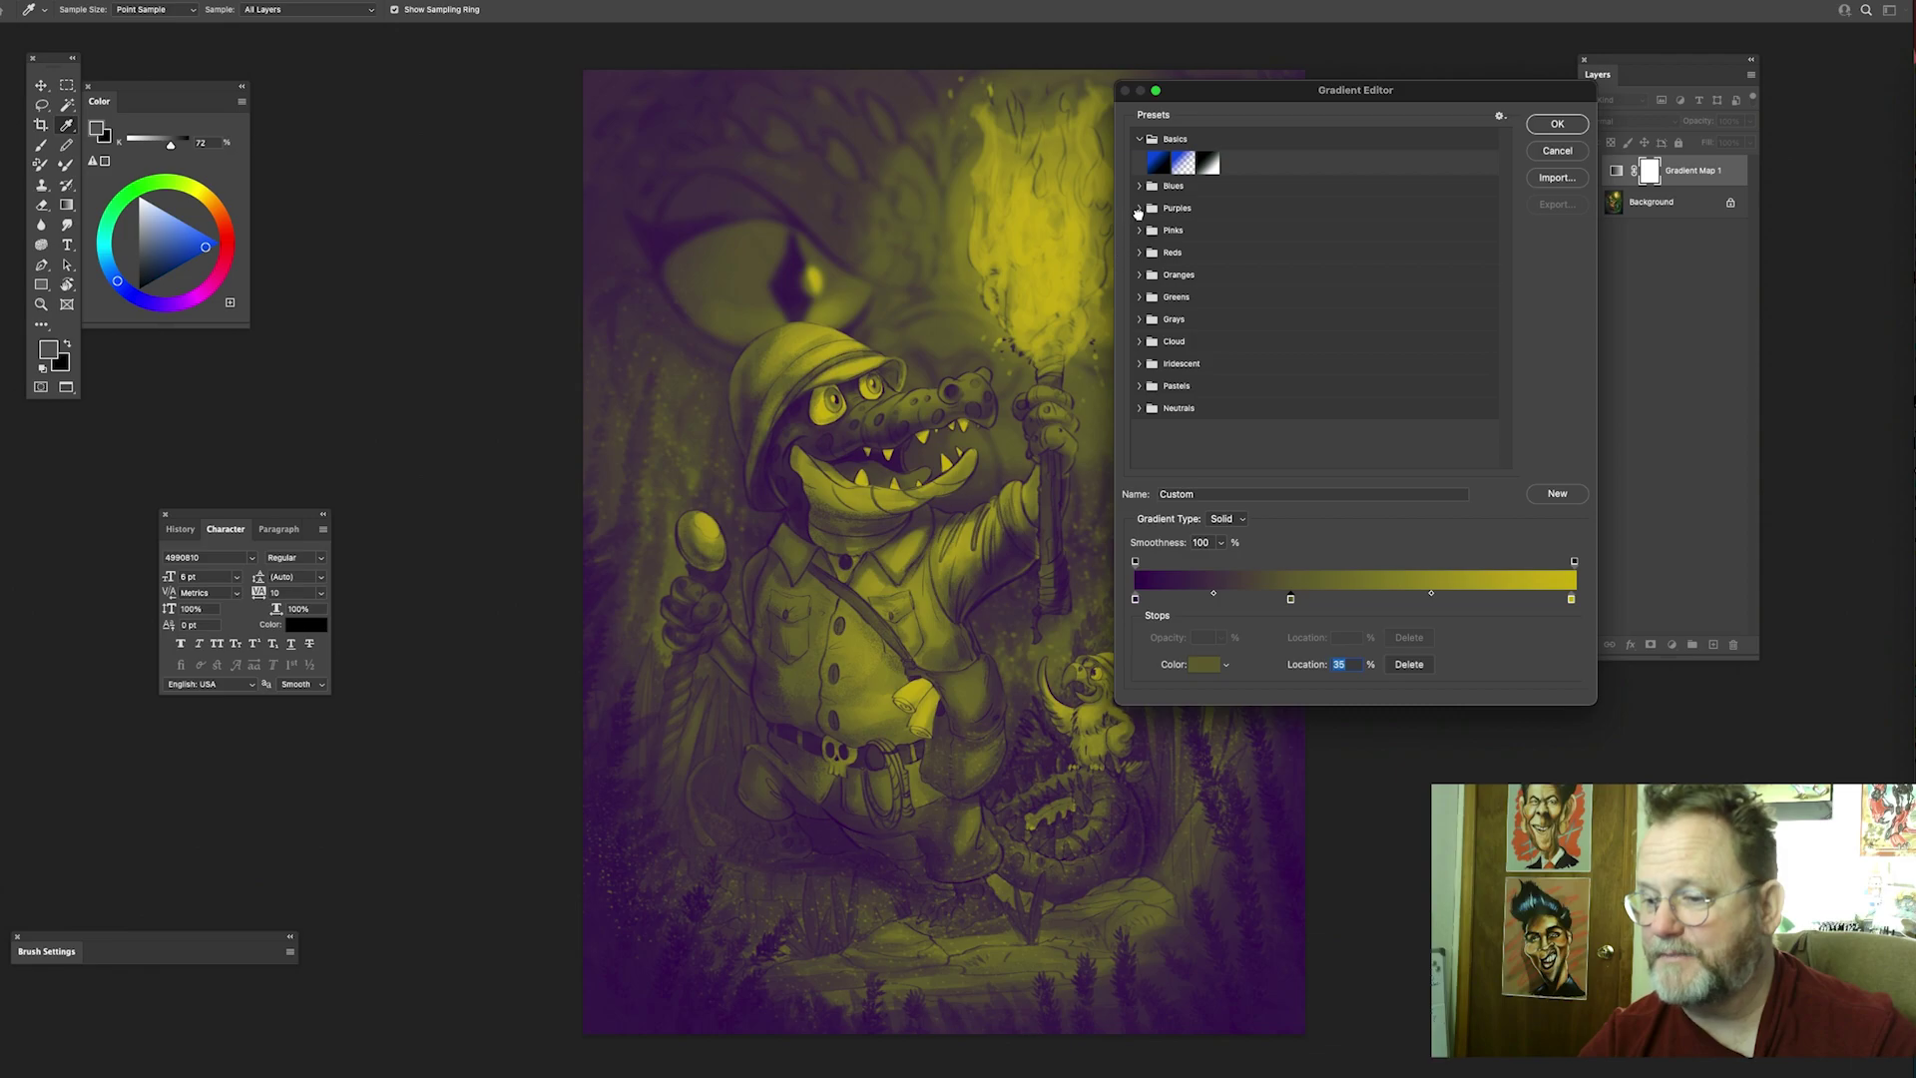
left_click(1139, 186)
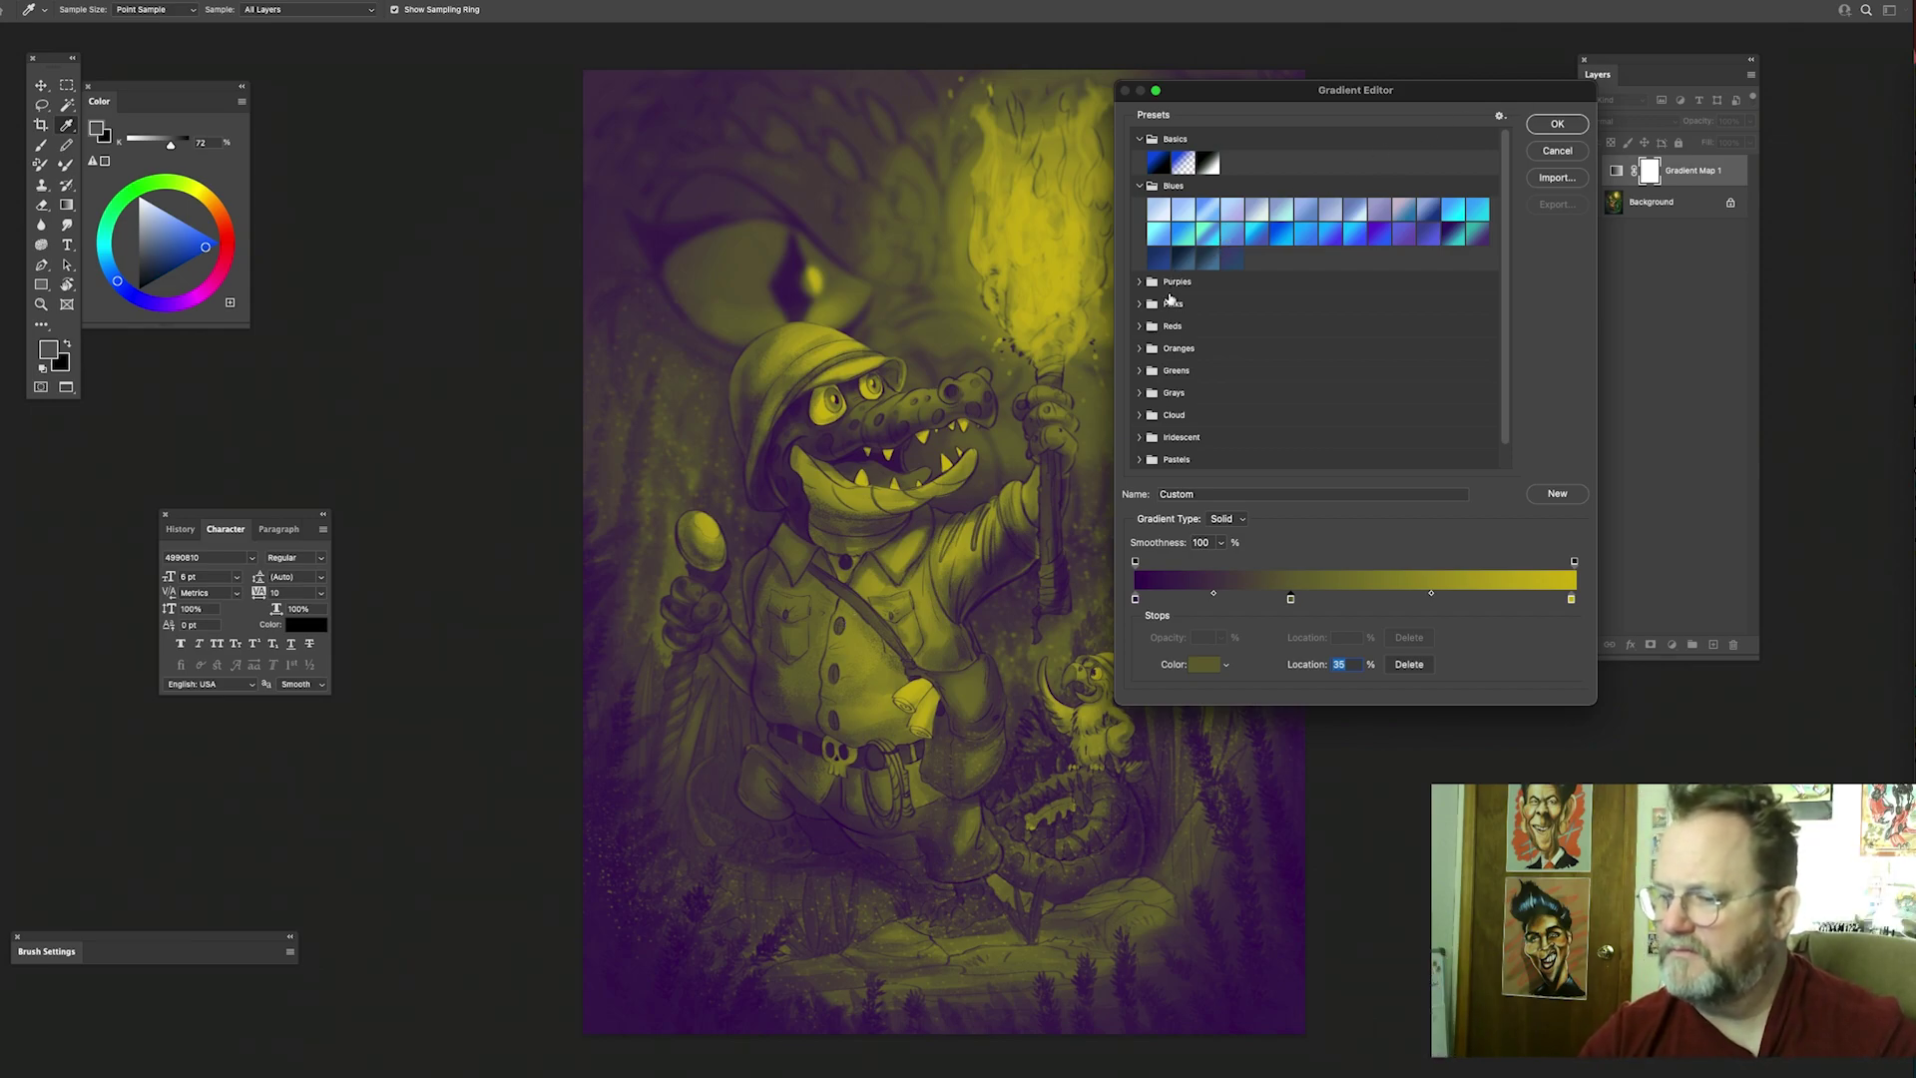
left_click(1184, 258)
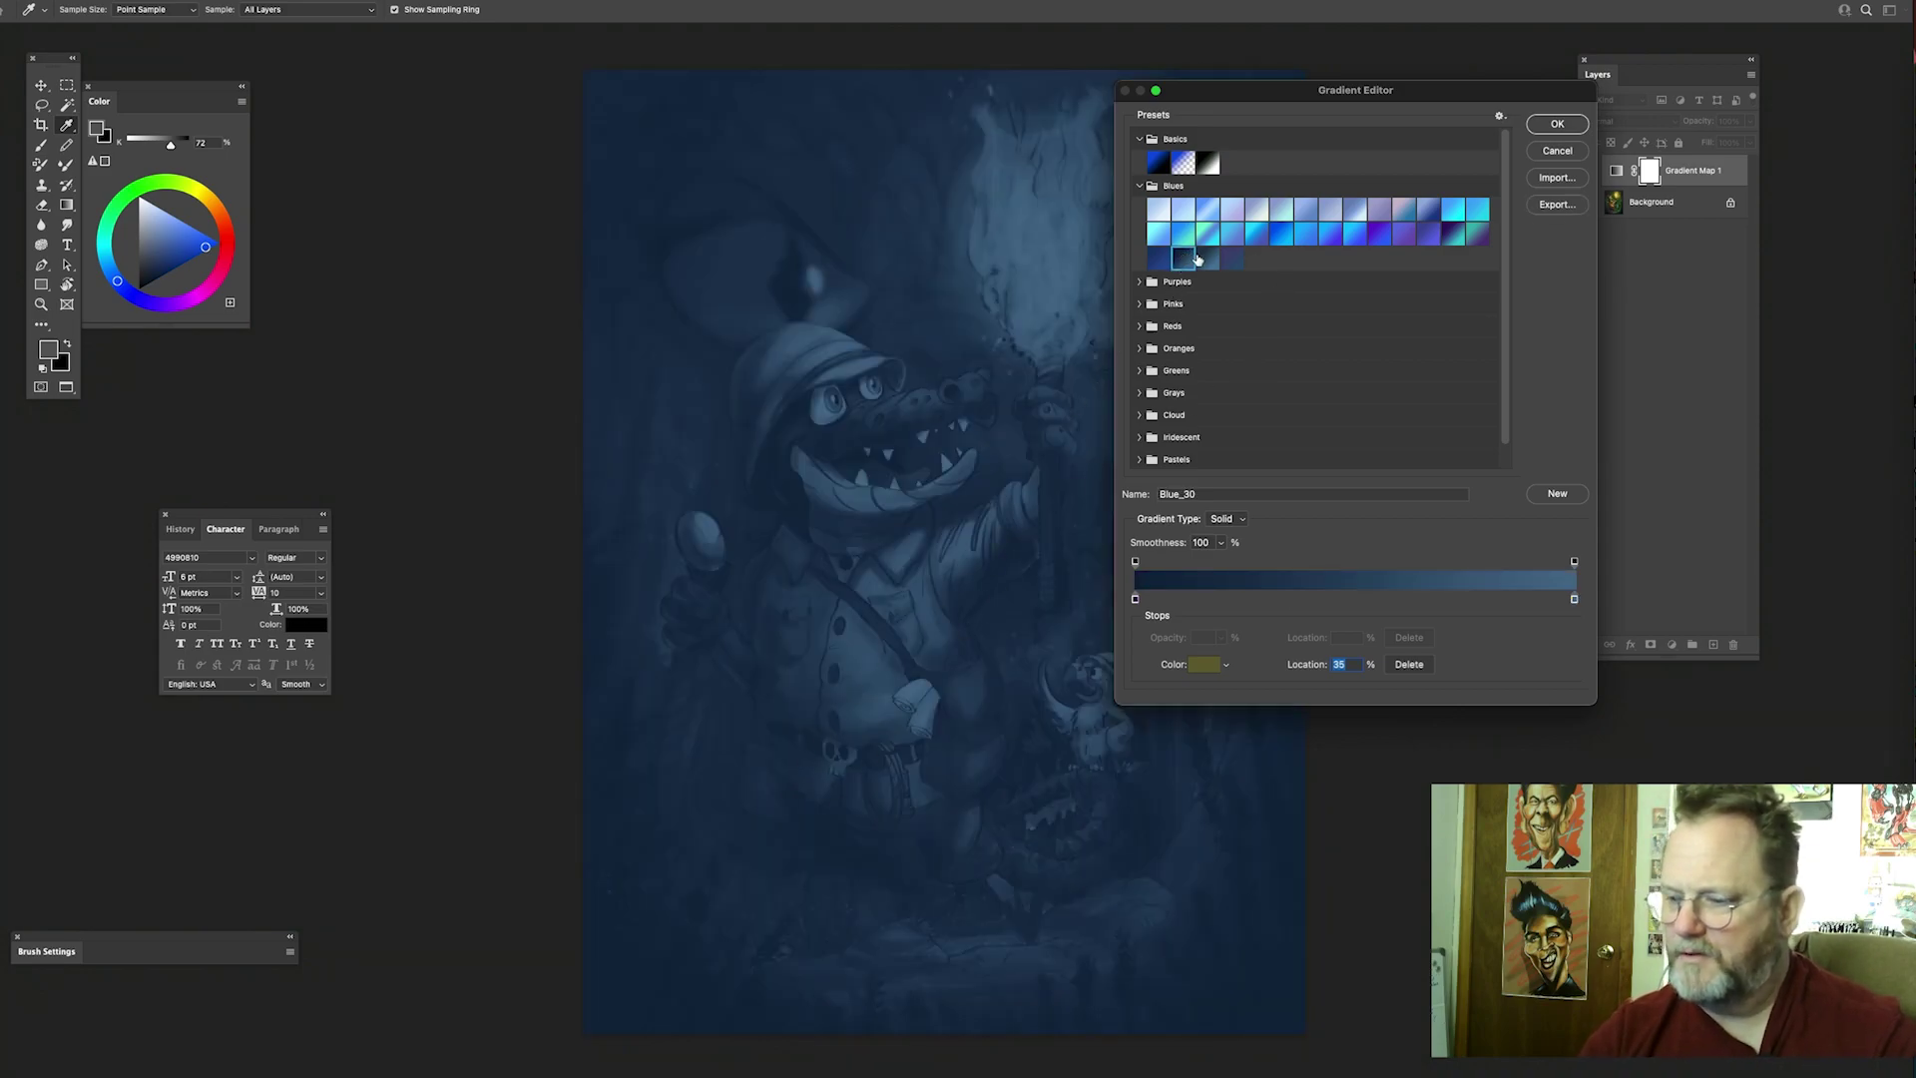
left_click(1186, 236)
left_click(1209, 238)
left_click(1268, 237)
left_click(1306, 237)
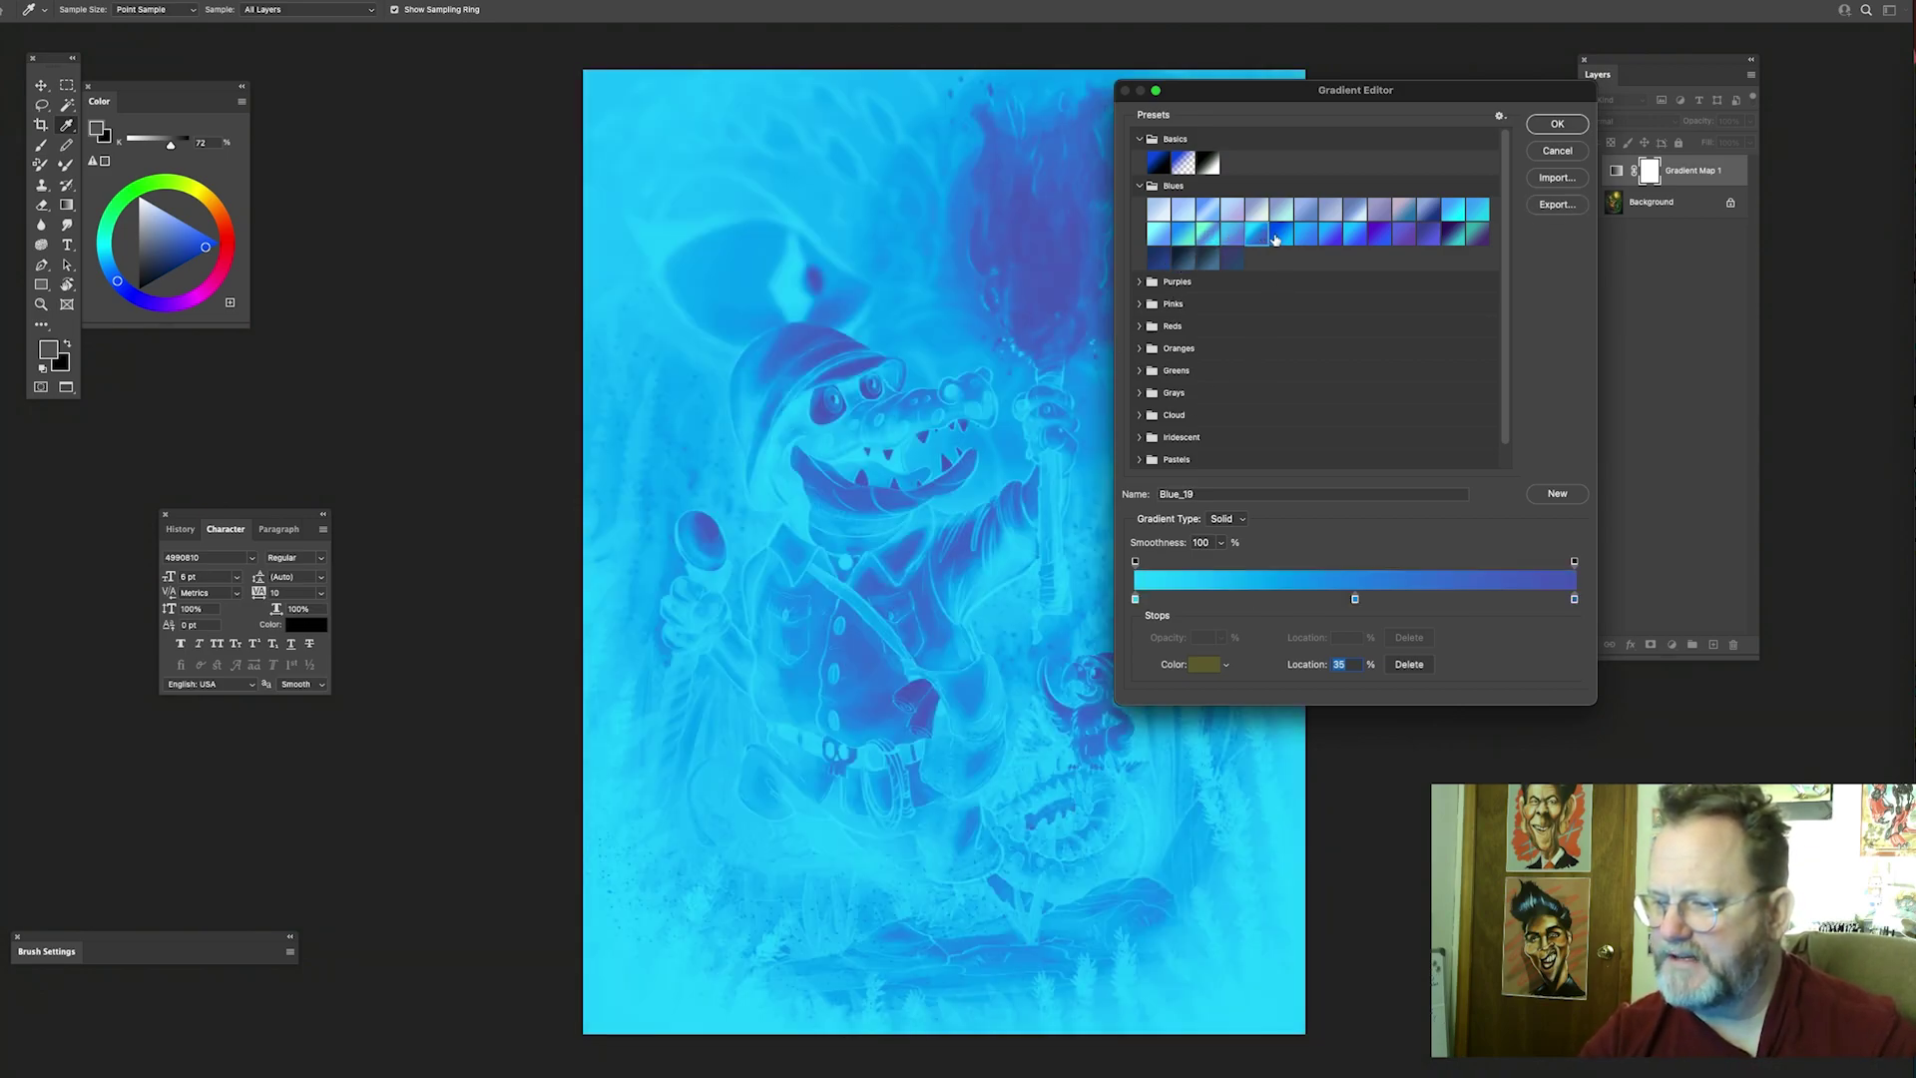
left_click(1330, 236)
Step: Apply the Blue_27 preset, move the editor off the artwork, and compare it with Blue_28 before returning to Blue_27
left_click(1454, 236)
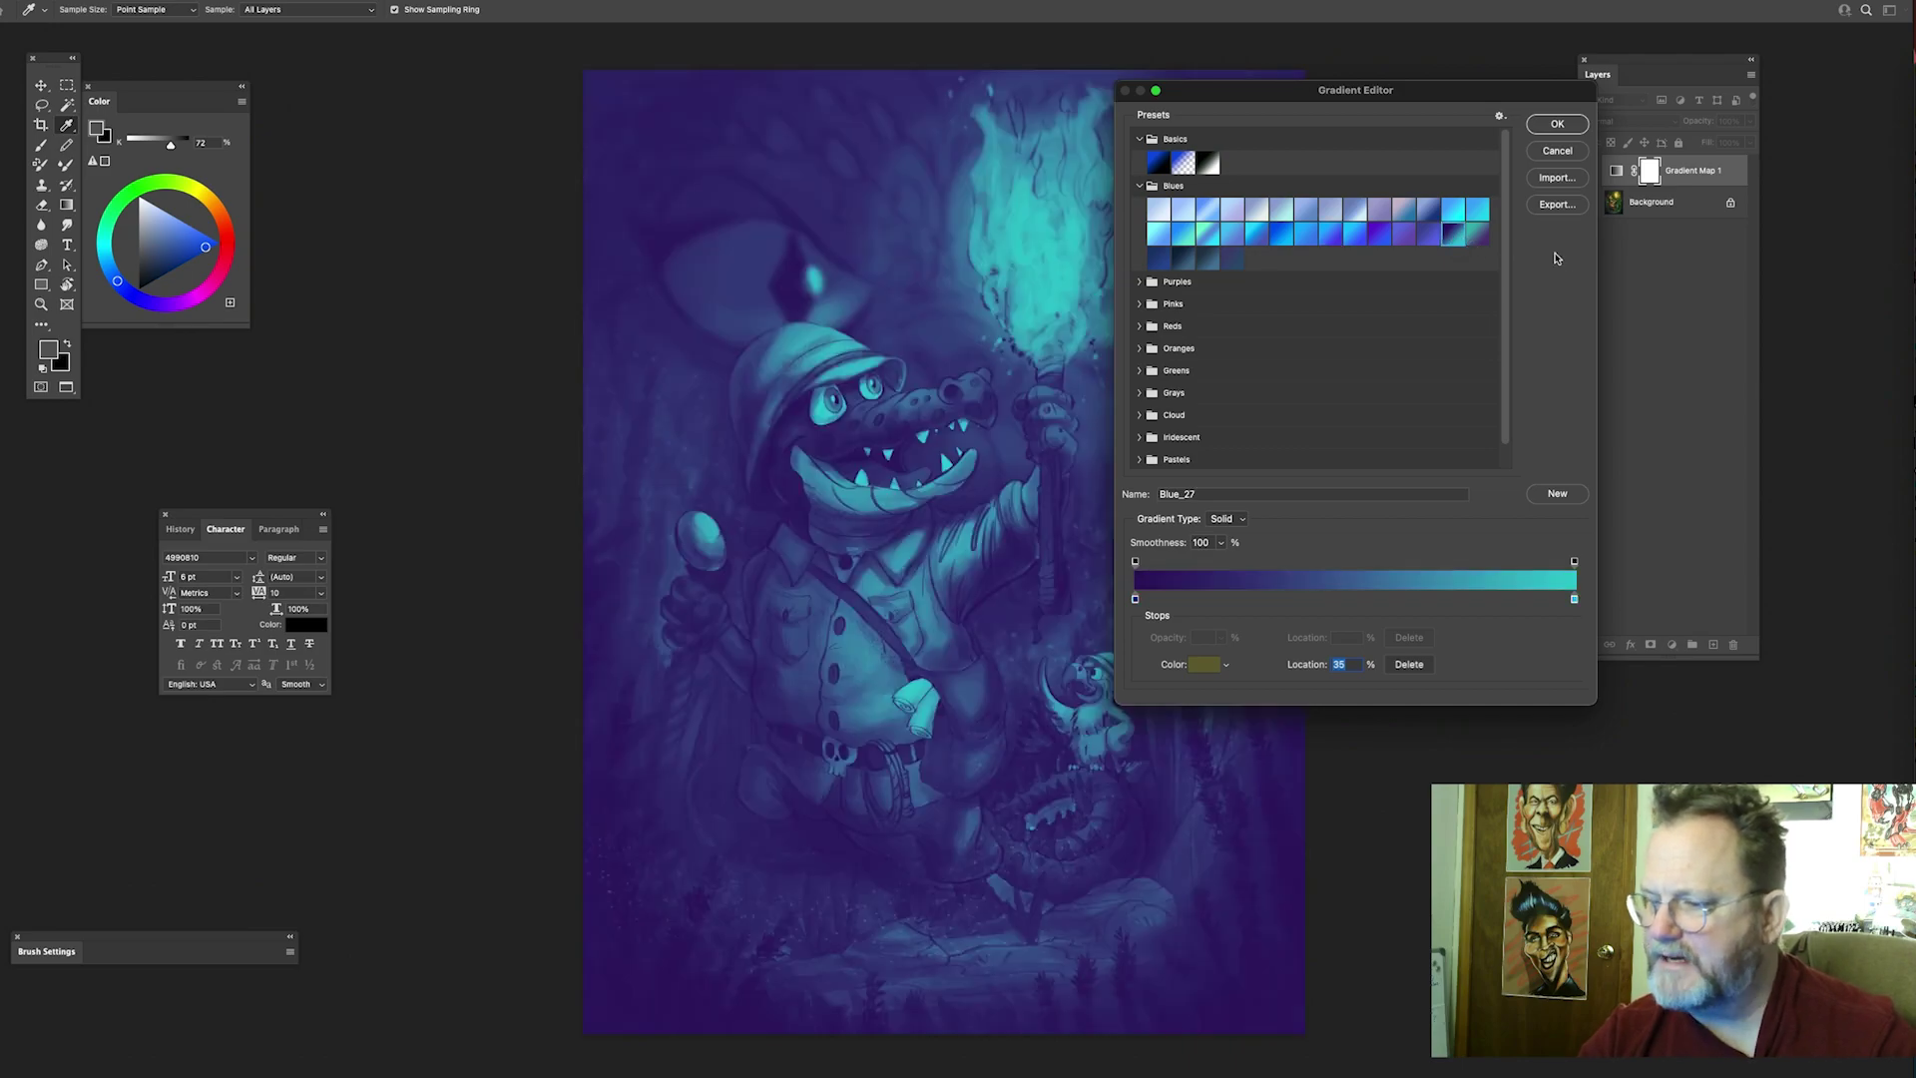
left_click_drag(1401, 95, 1432, 133)
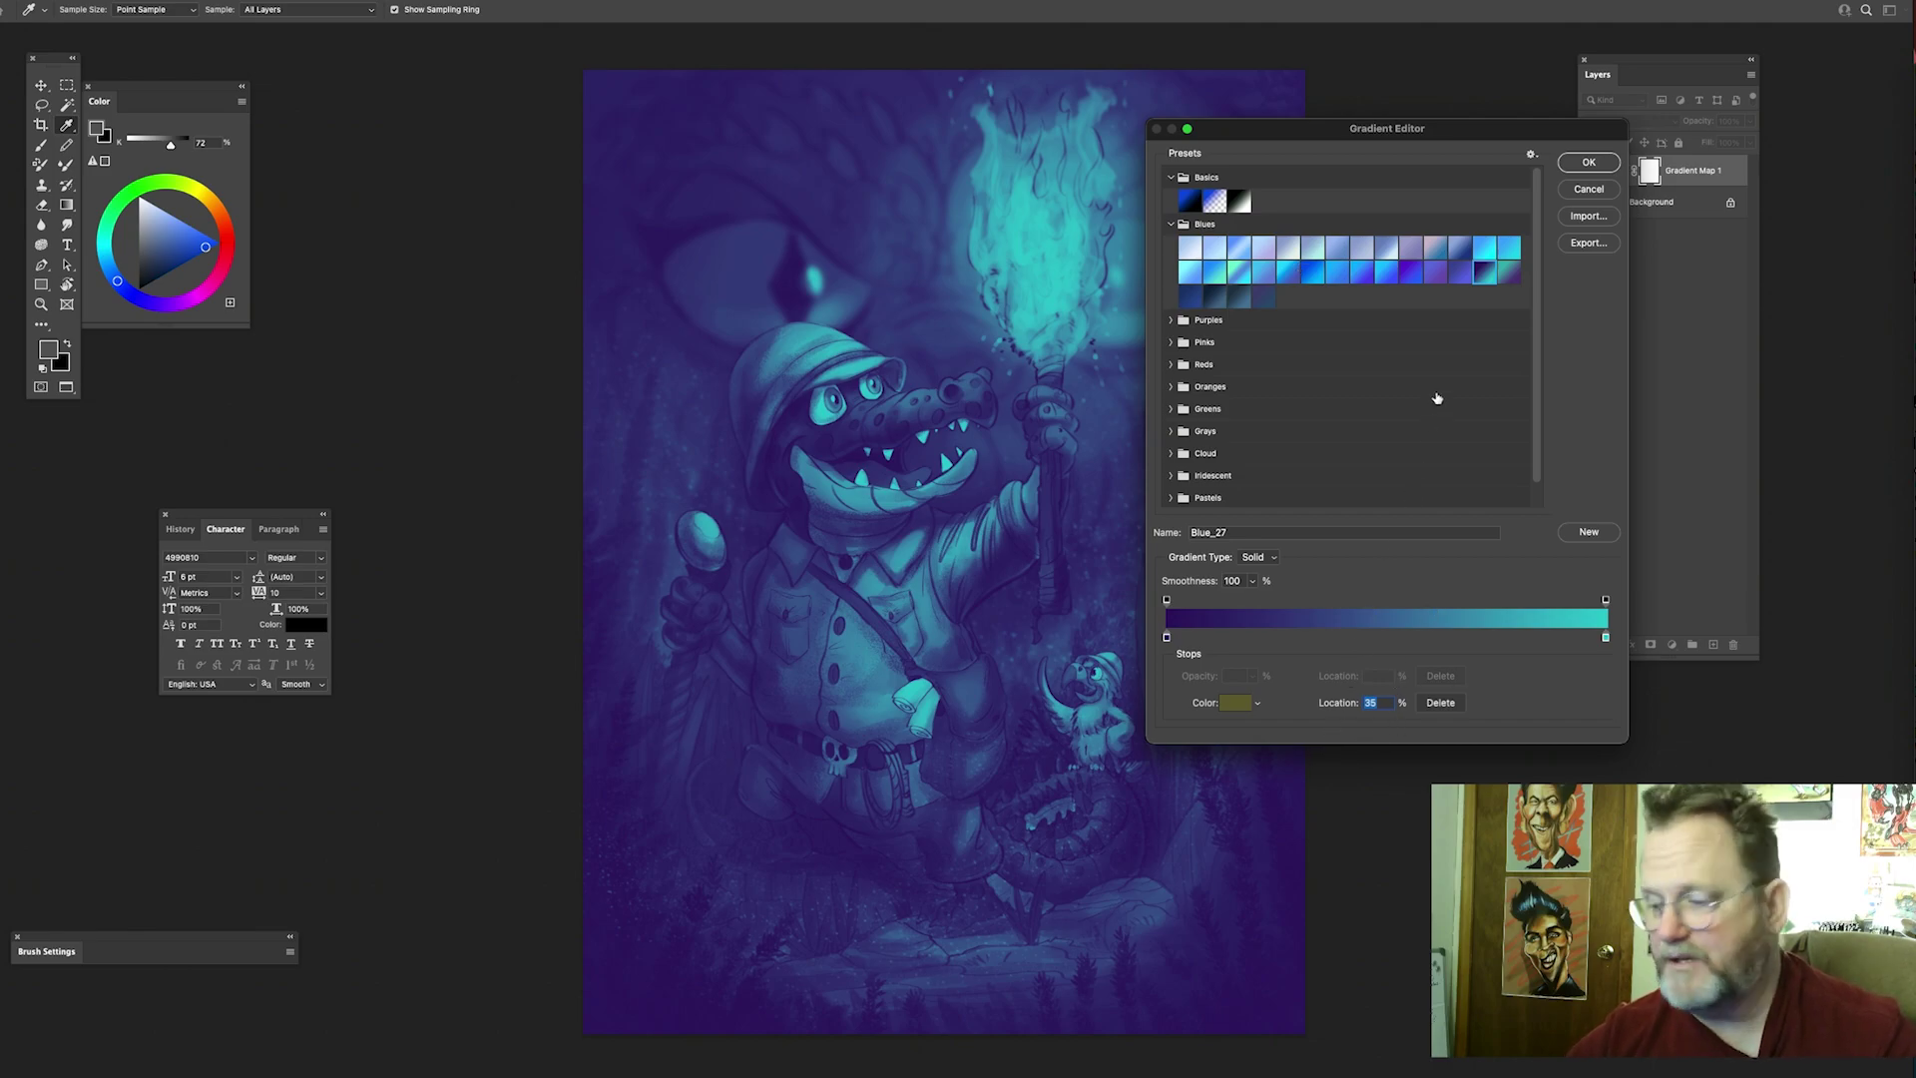
left_click(1512, 275)
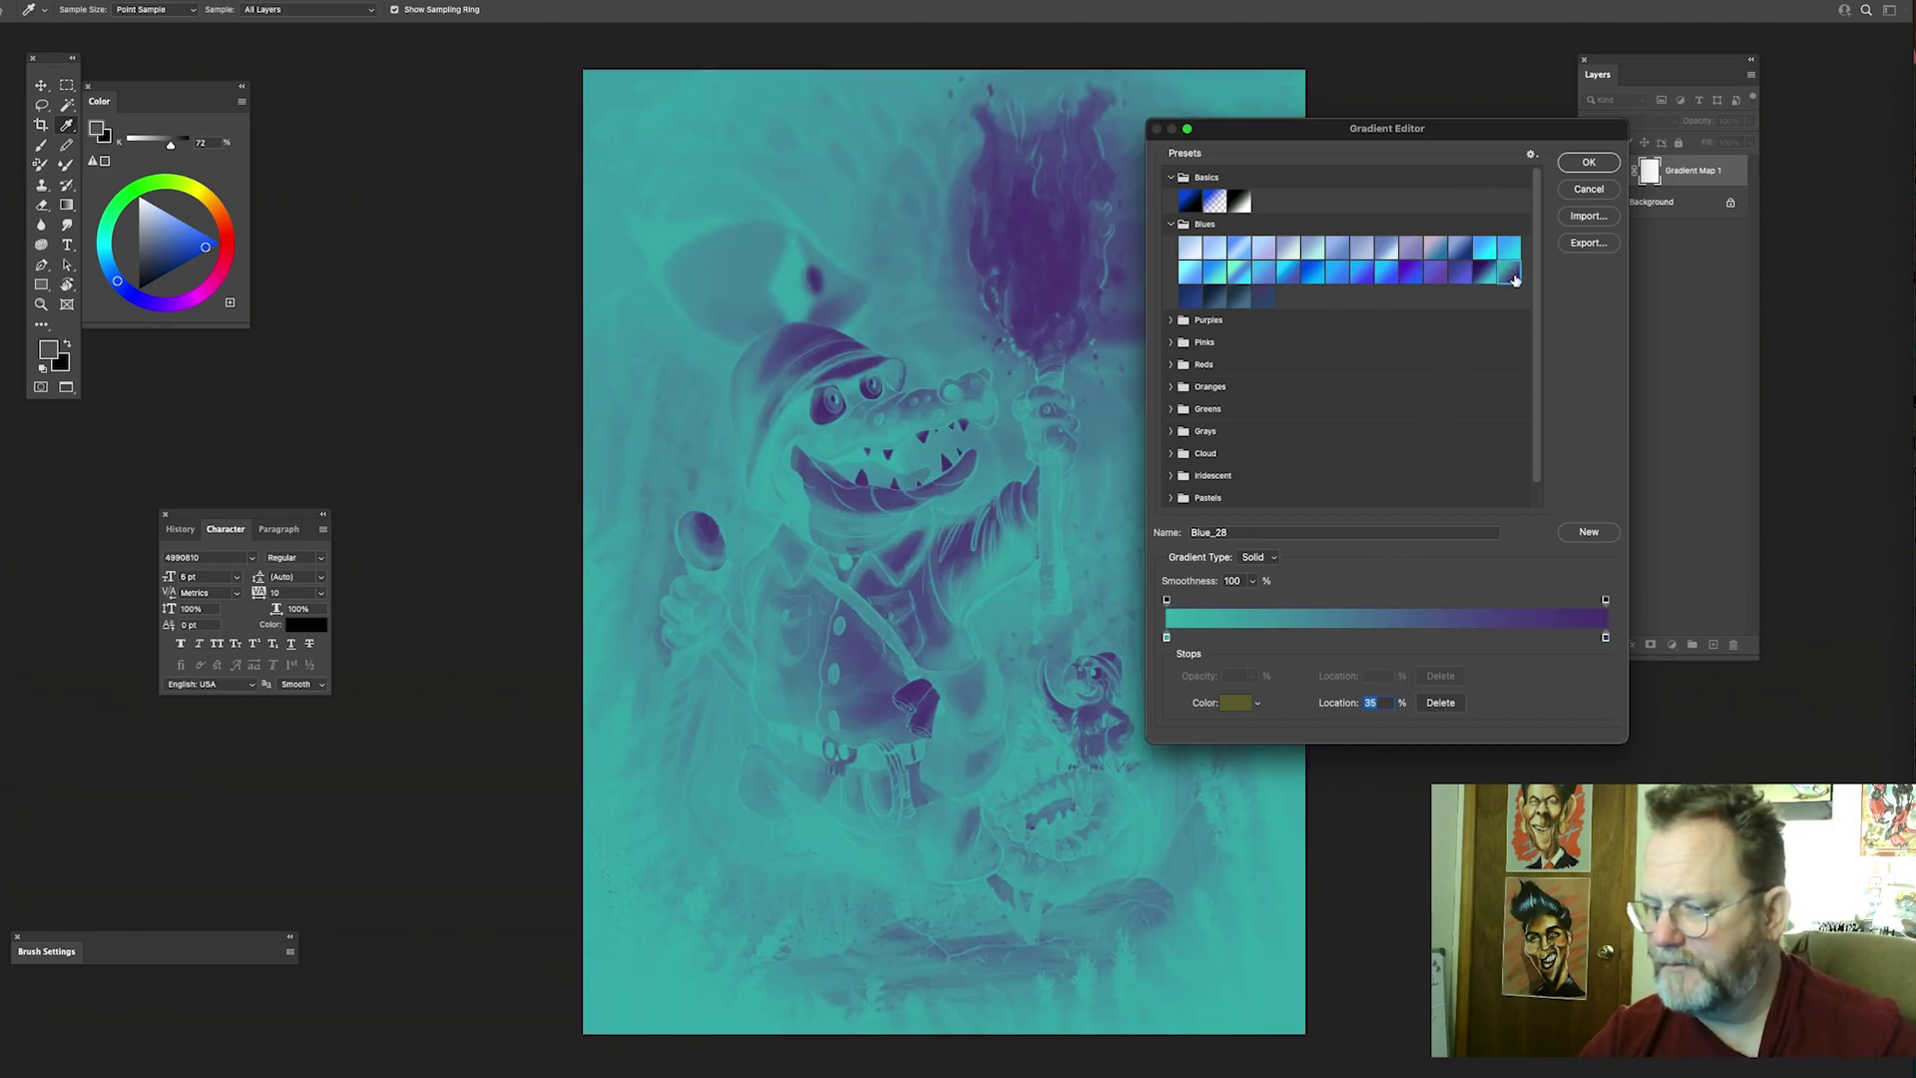
left_click(1484, 275)
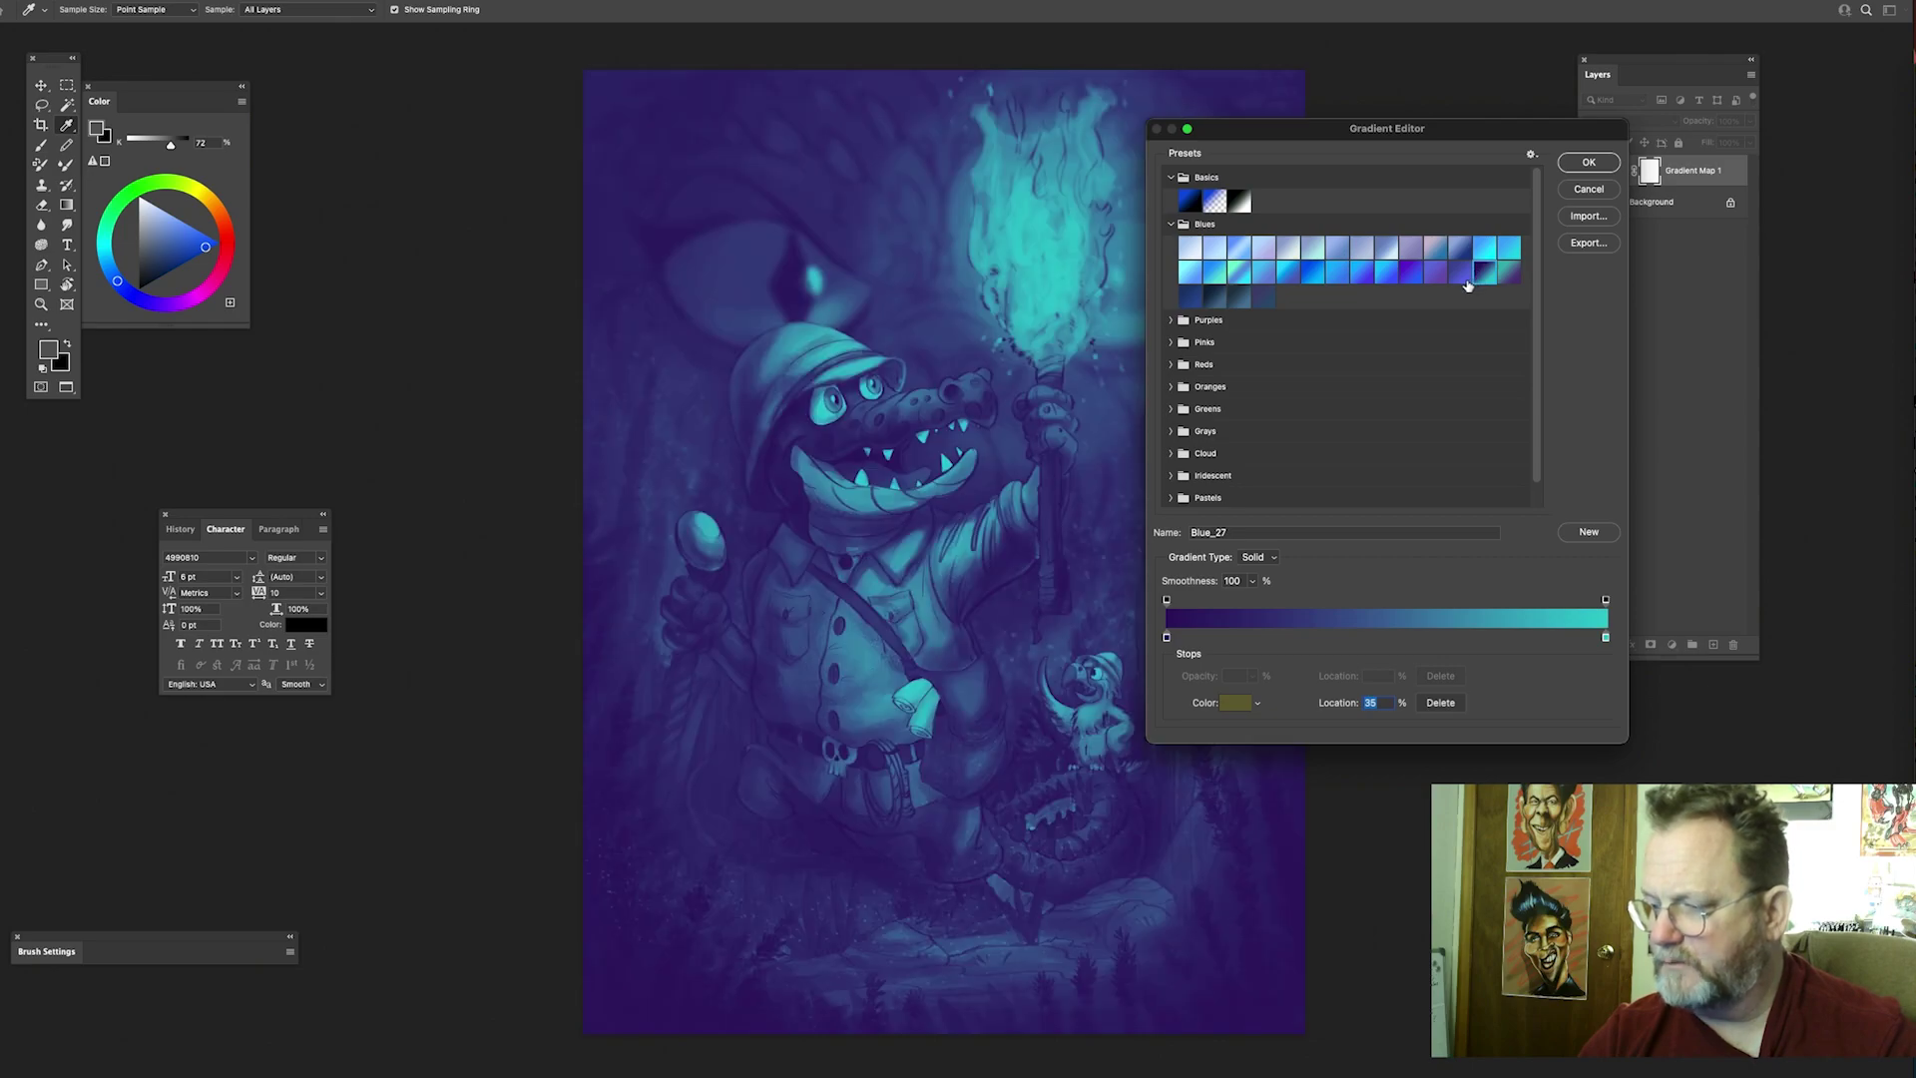
Step: Expand the Purples gradient presets and try several on the artwork, including Purple_07, Purple_08, Purple_19, Purple_17 and Purple_01
left_click(1173, 320)
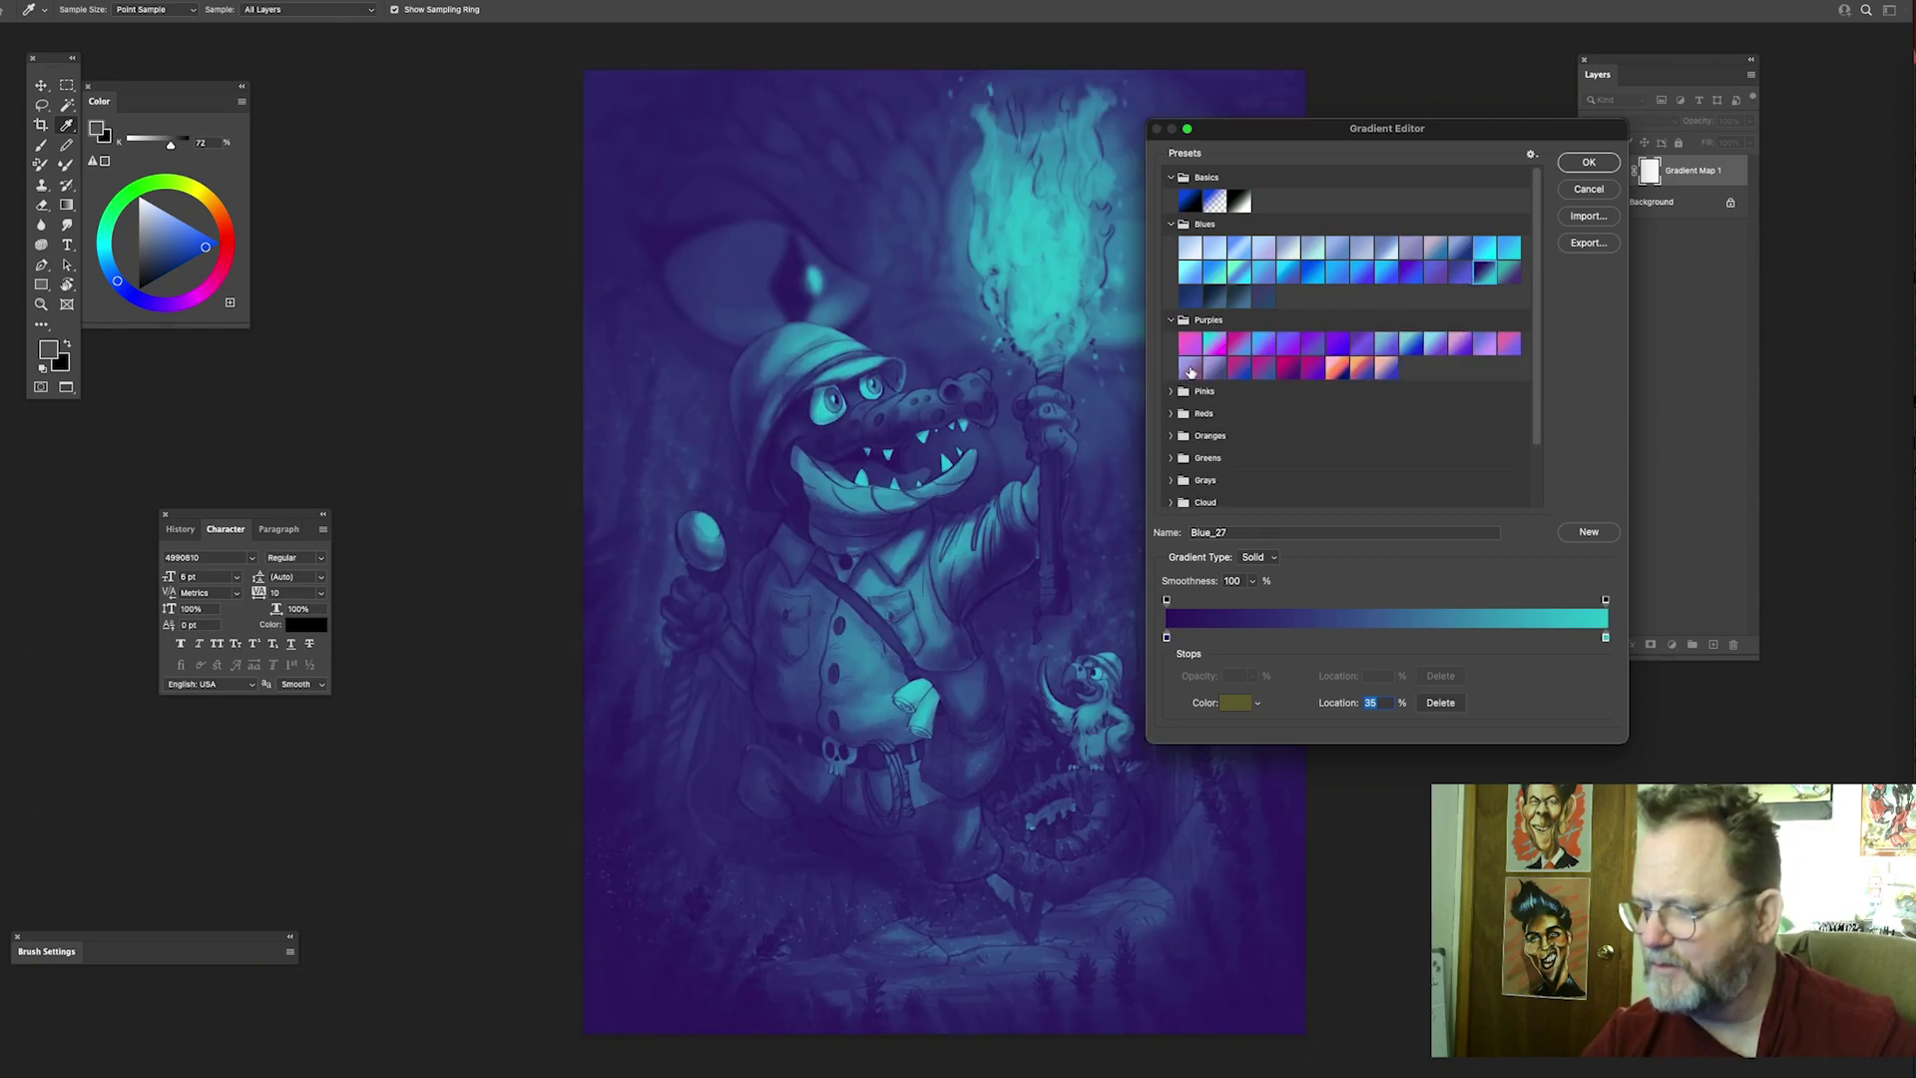
left_click(1340, 343)
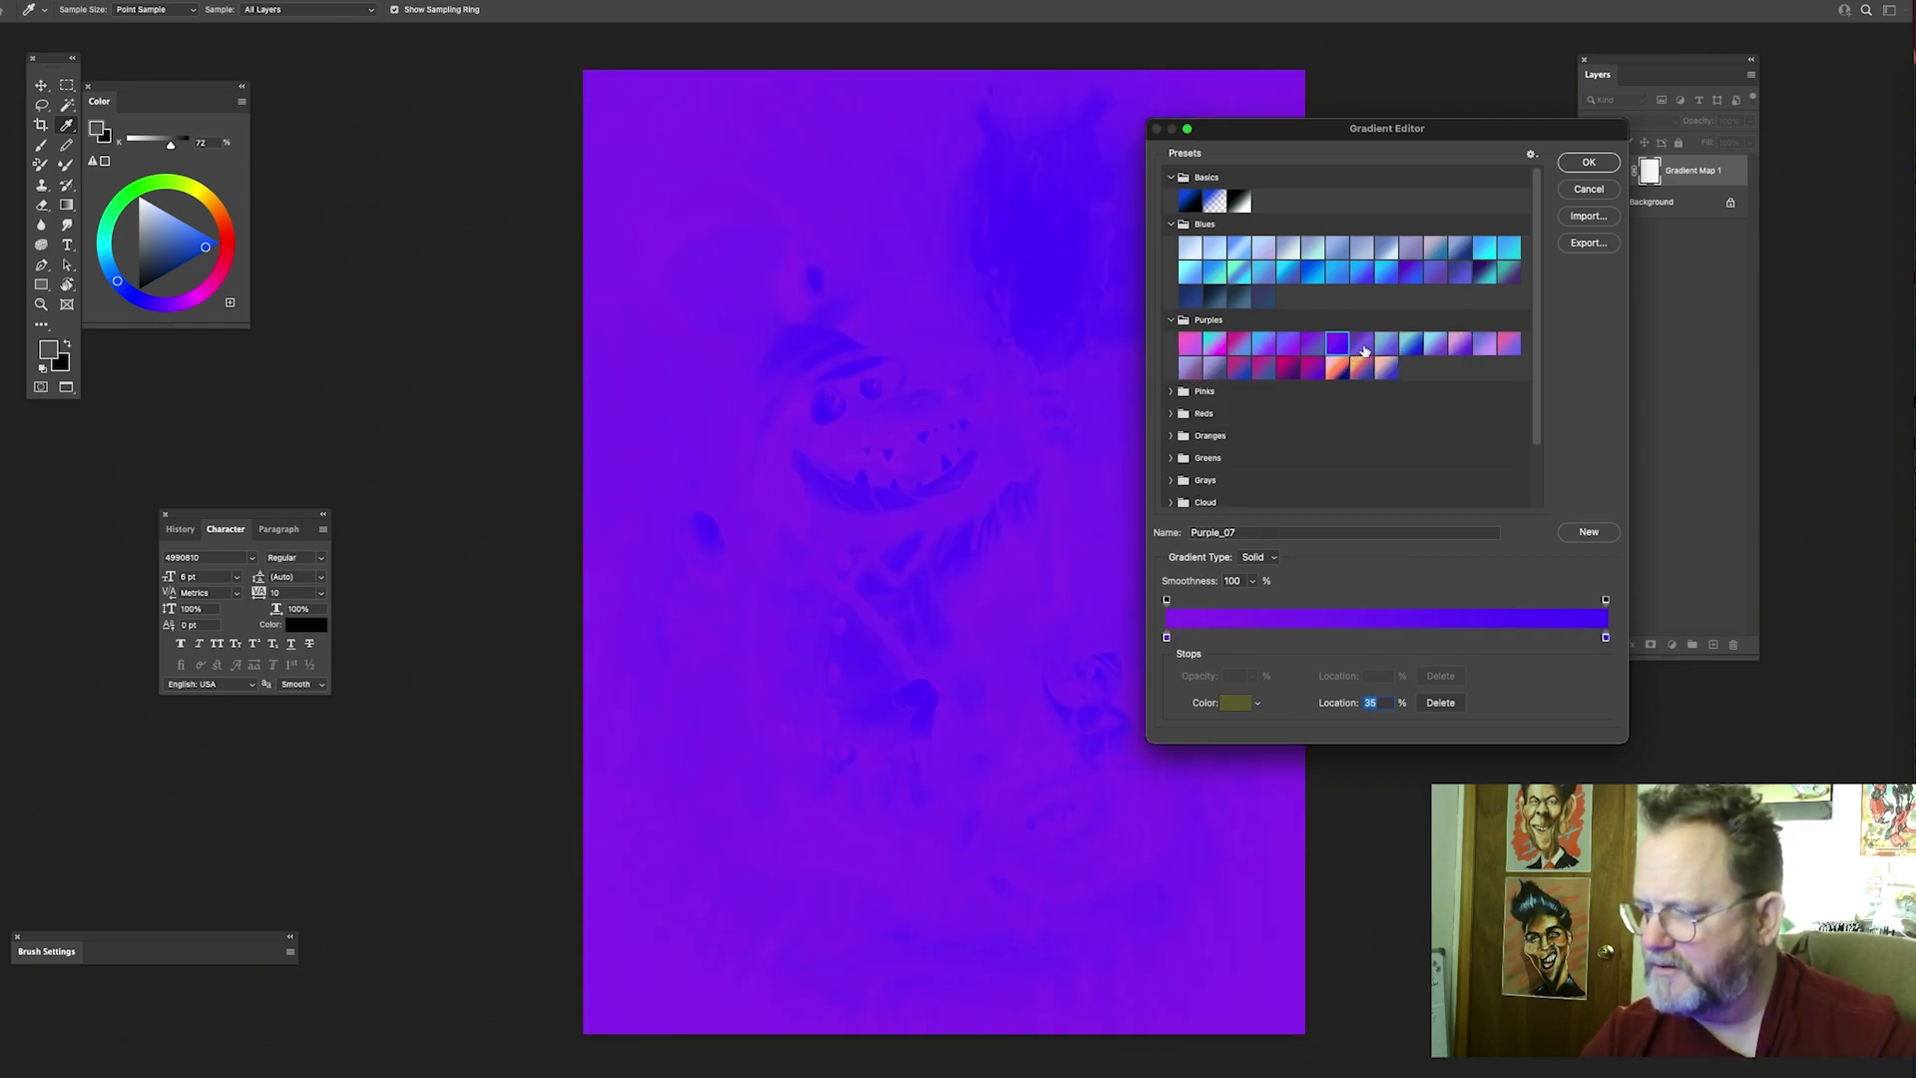
left_click(1364, 346)
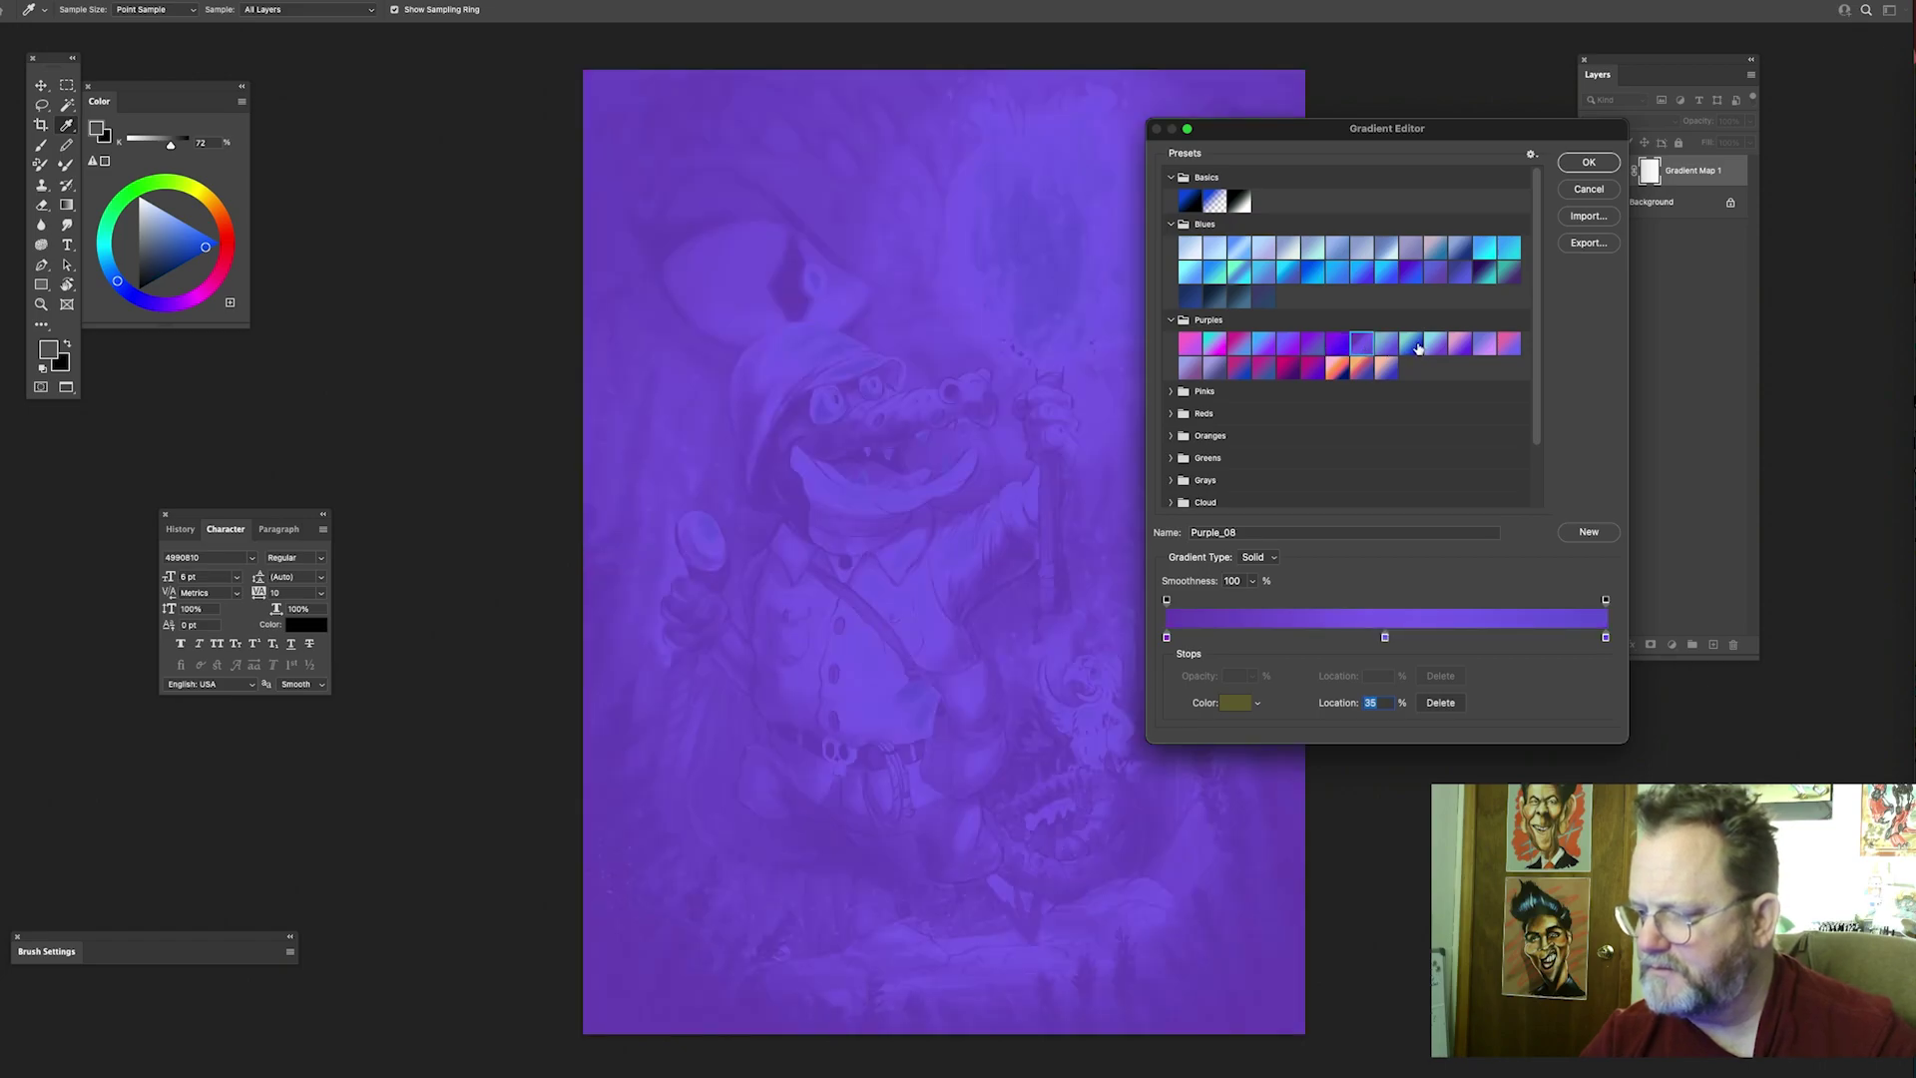
left_click(1416, 346)
left_click(1291, 371)
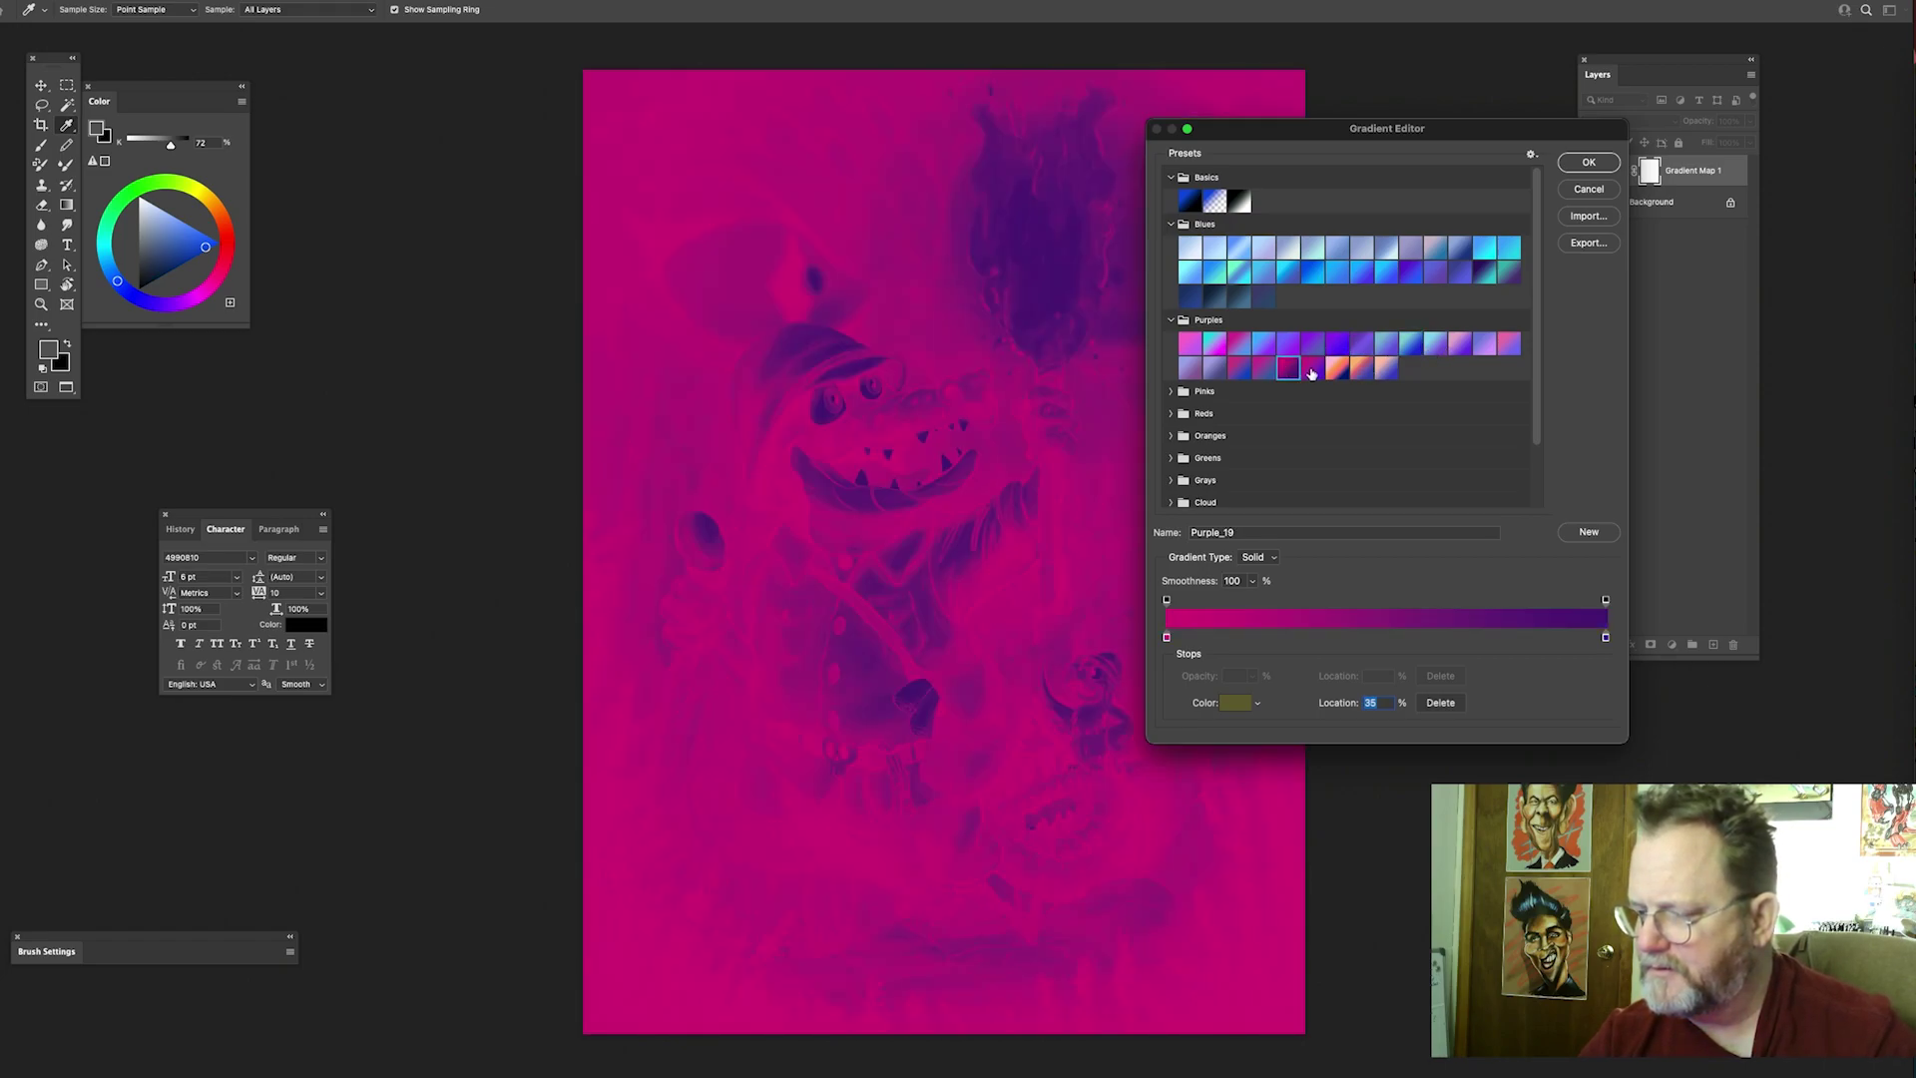
left_click(1314, 371)
left_click(1244, 369)
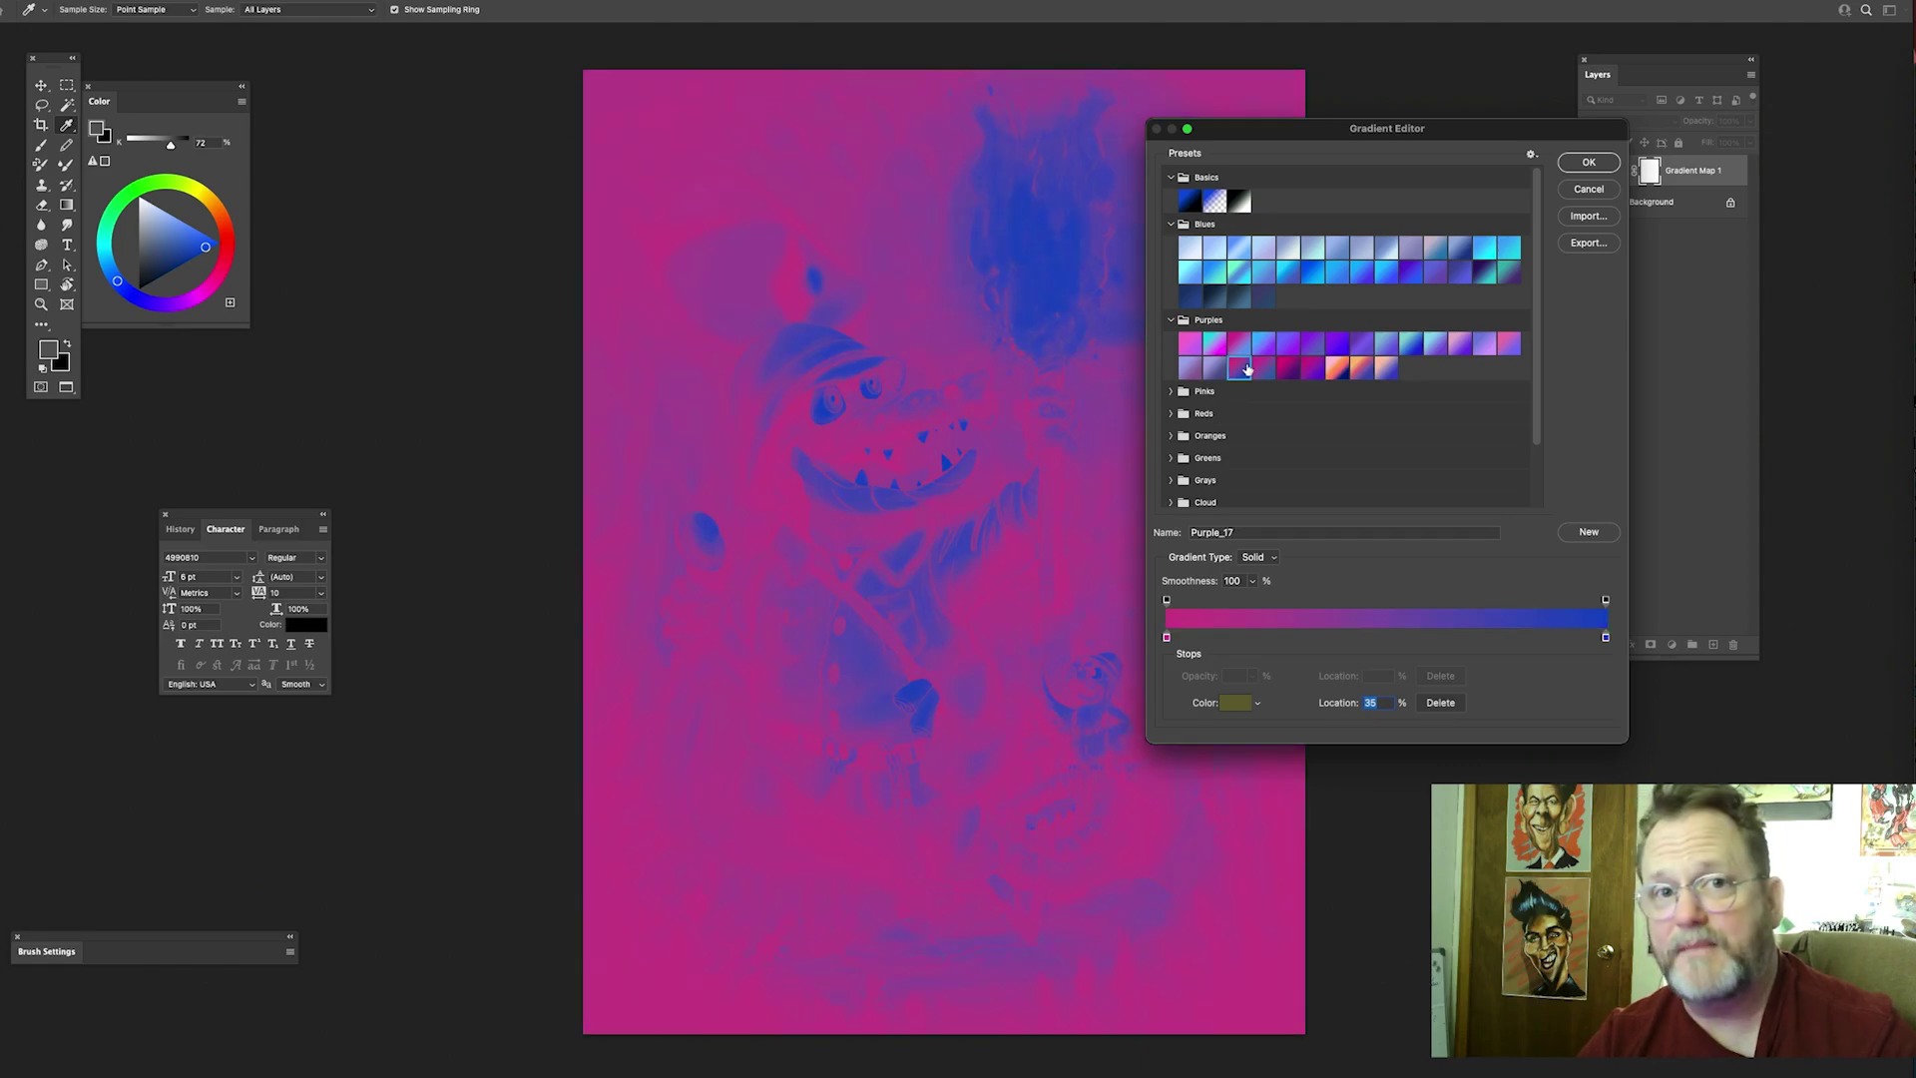
left_click(1189, 343)
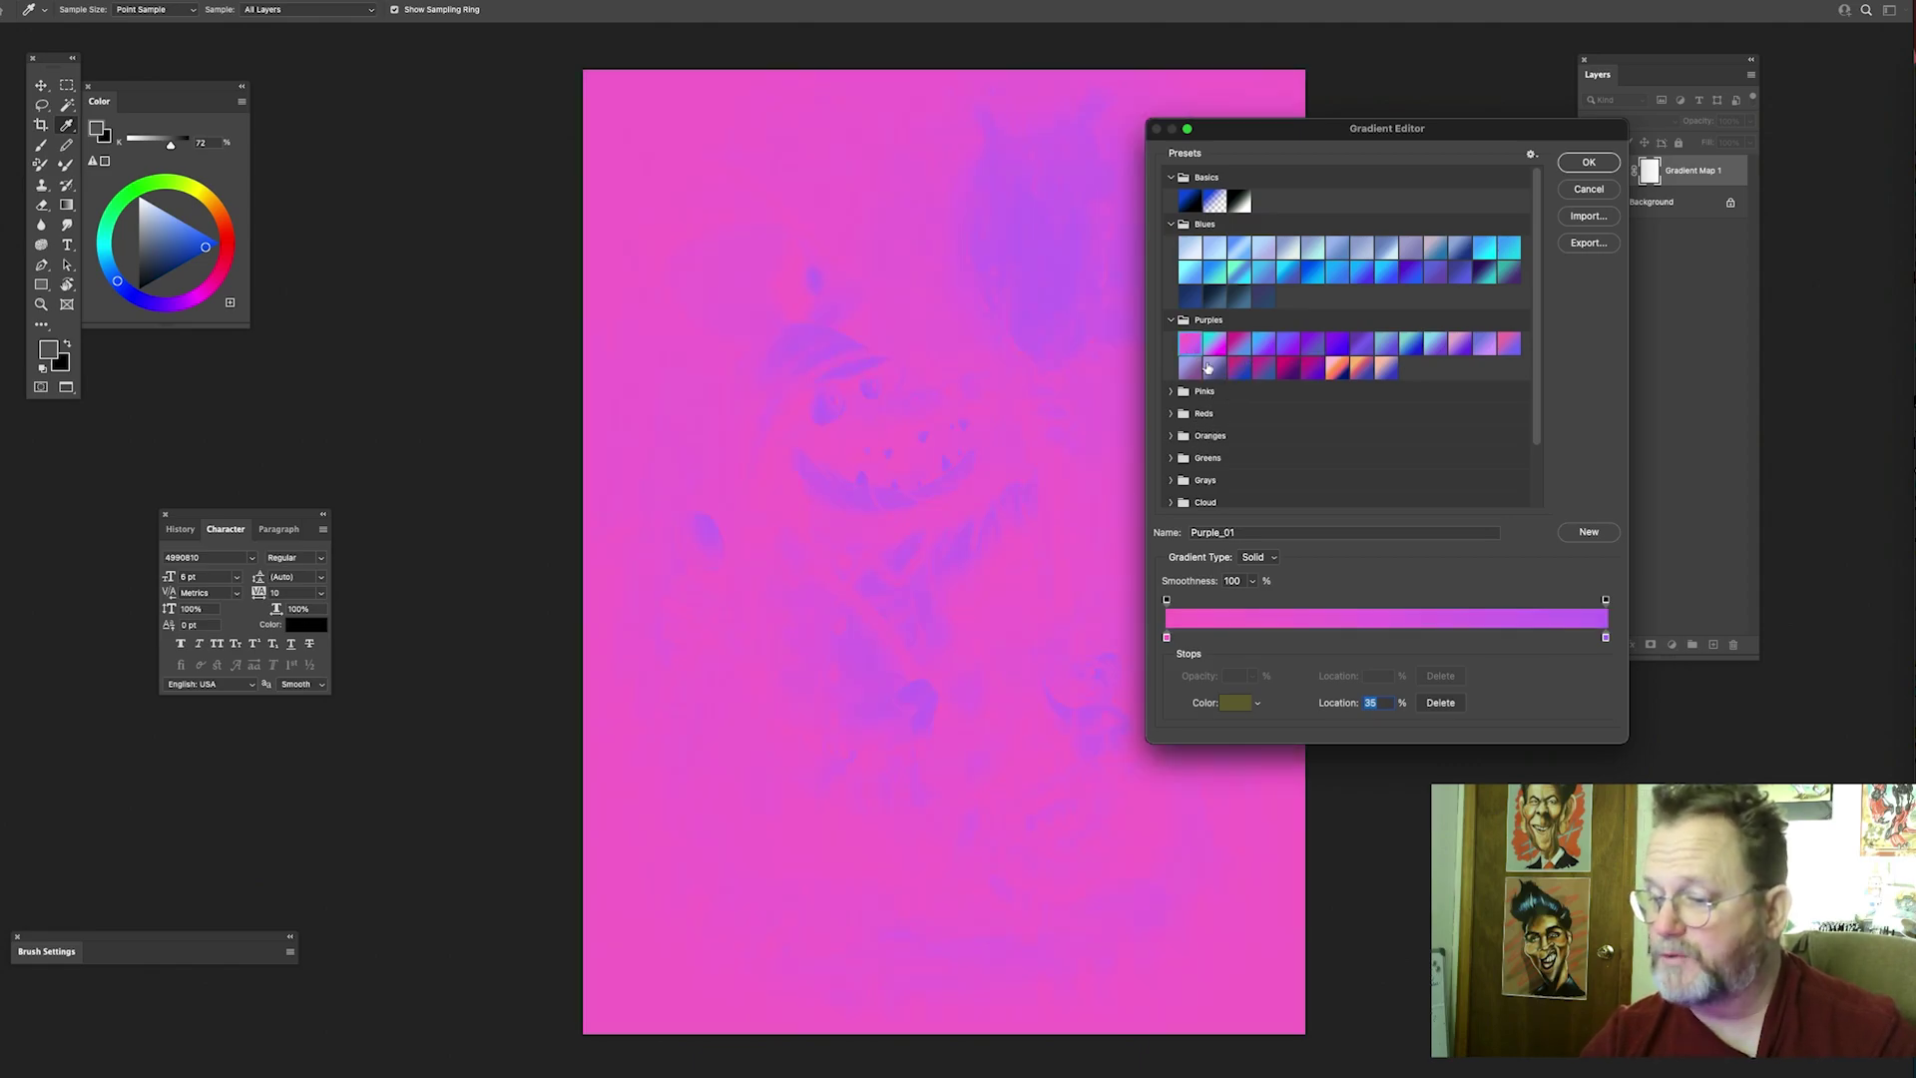
Step: Compare Blue_30 and its neighbouring dark Blues presets, return to Blue_27, and accept the gradient
left_click(1193, 304)
left_click(1218, 302)
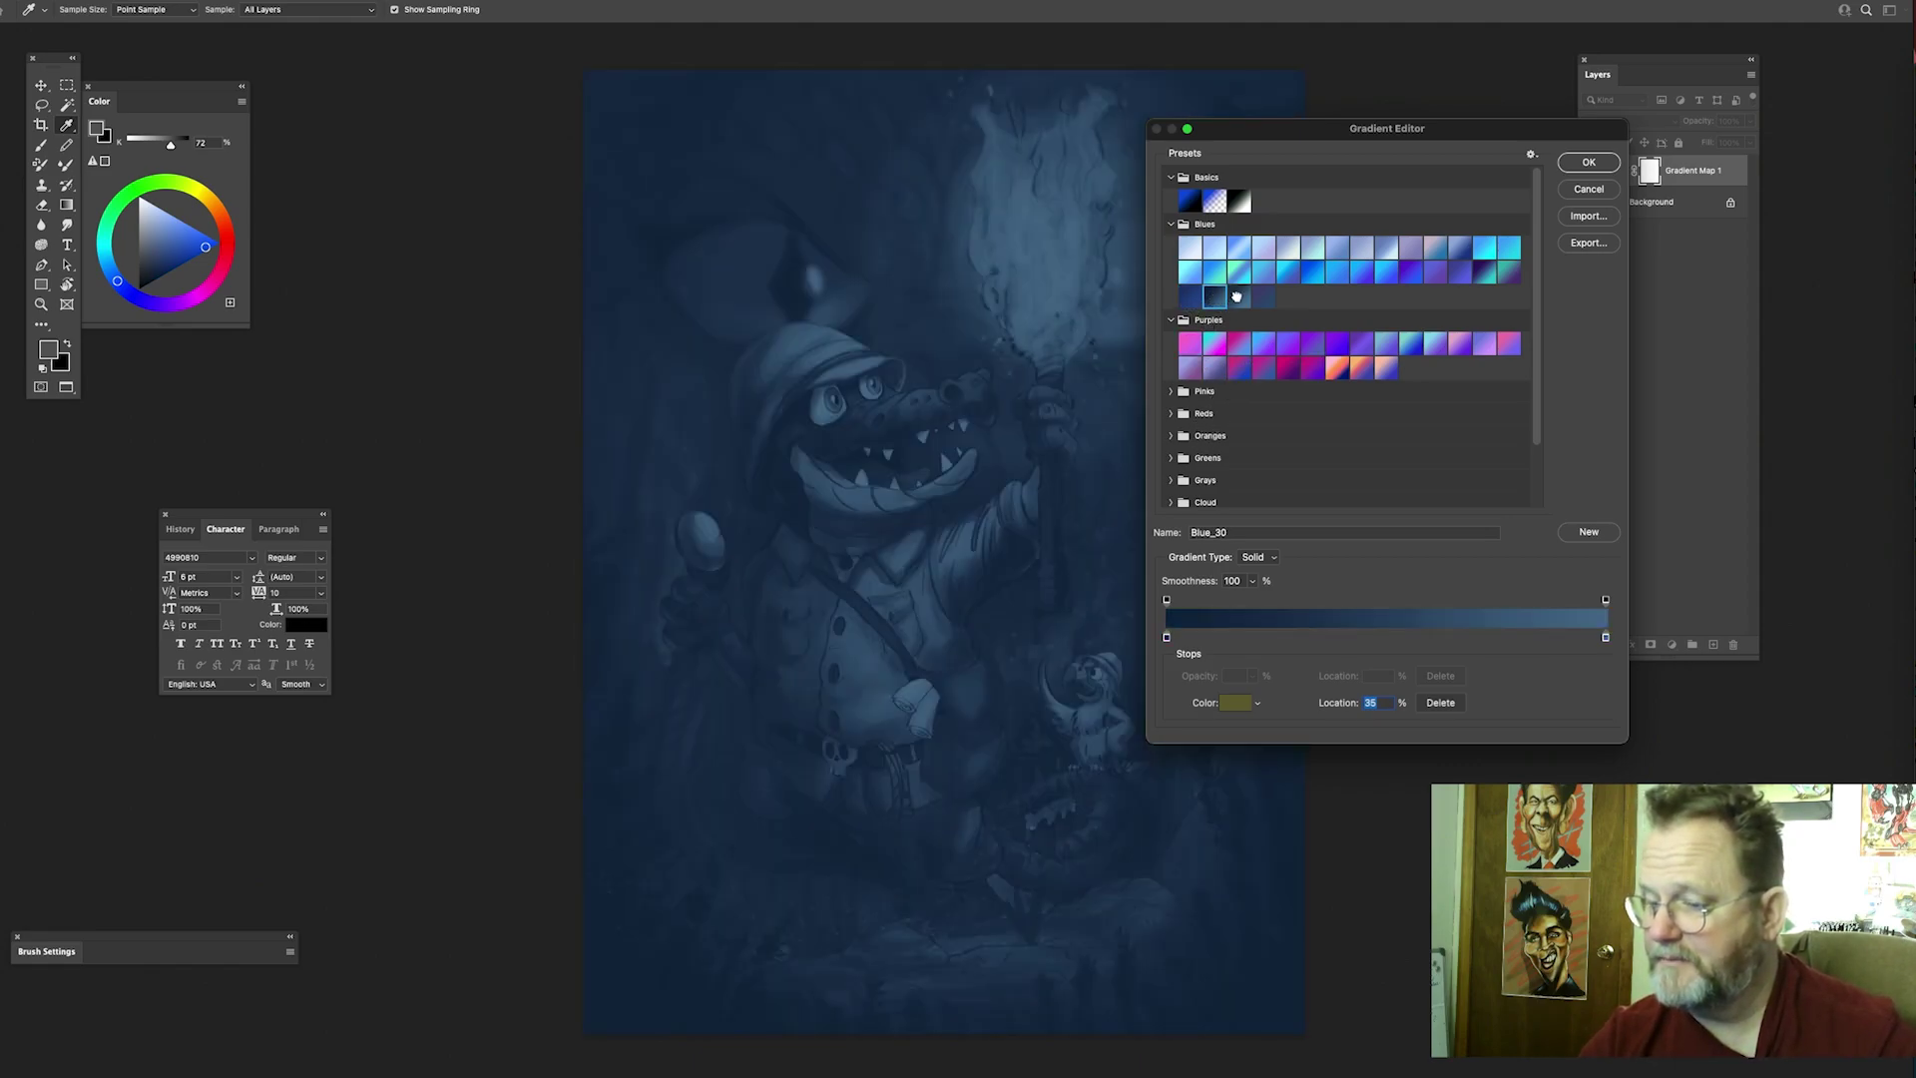
left_click(1240, 301)
left_click(1485, 274)
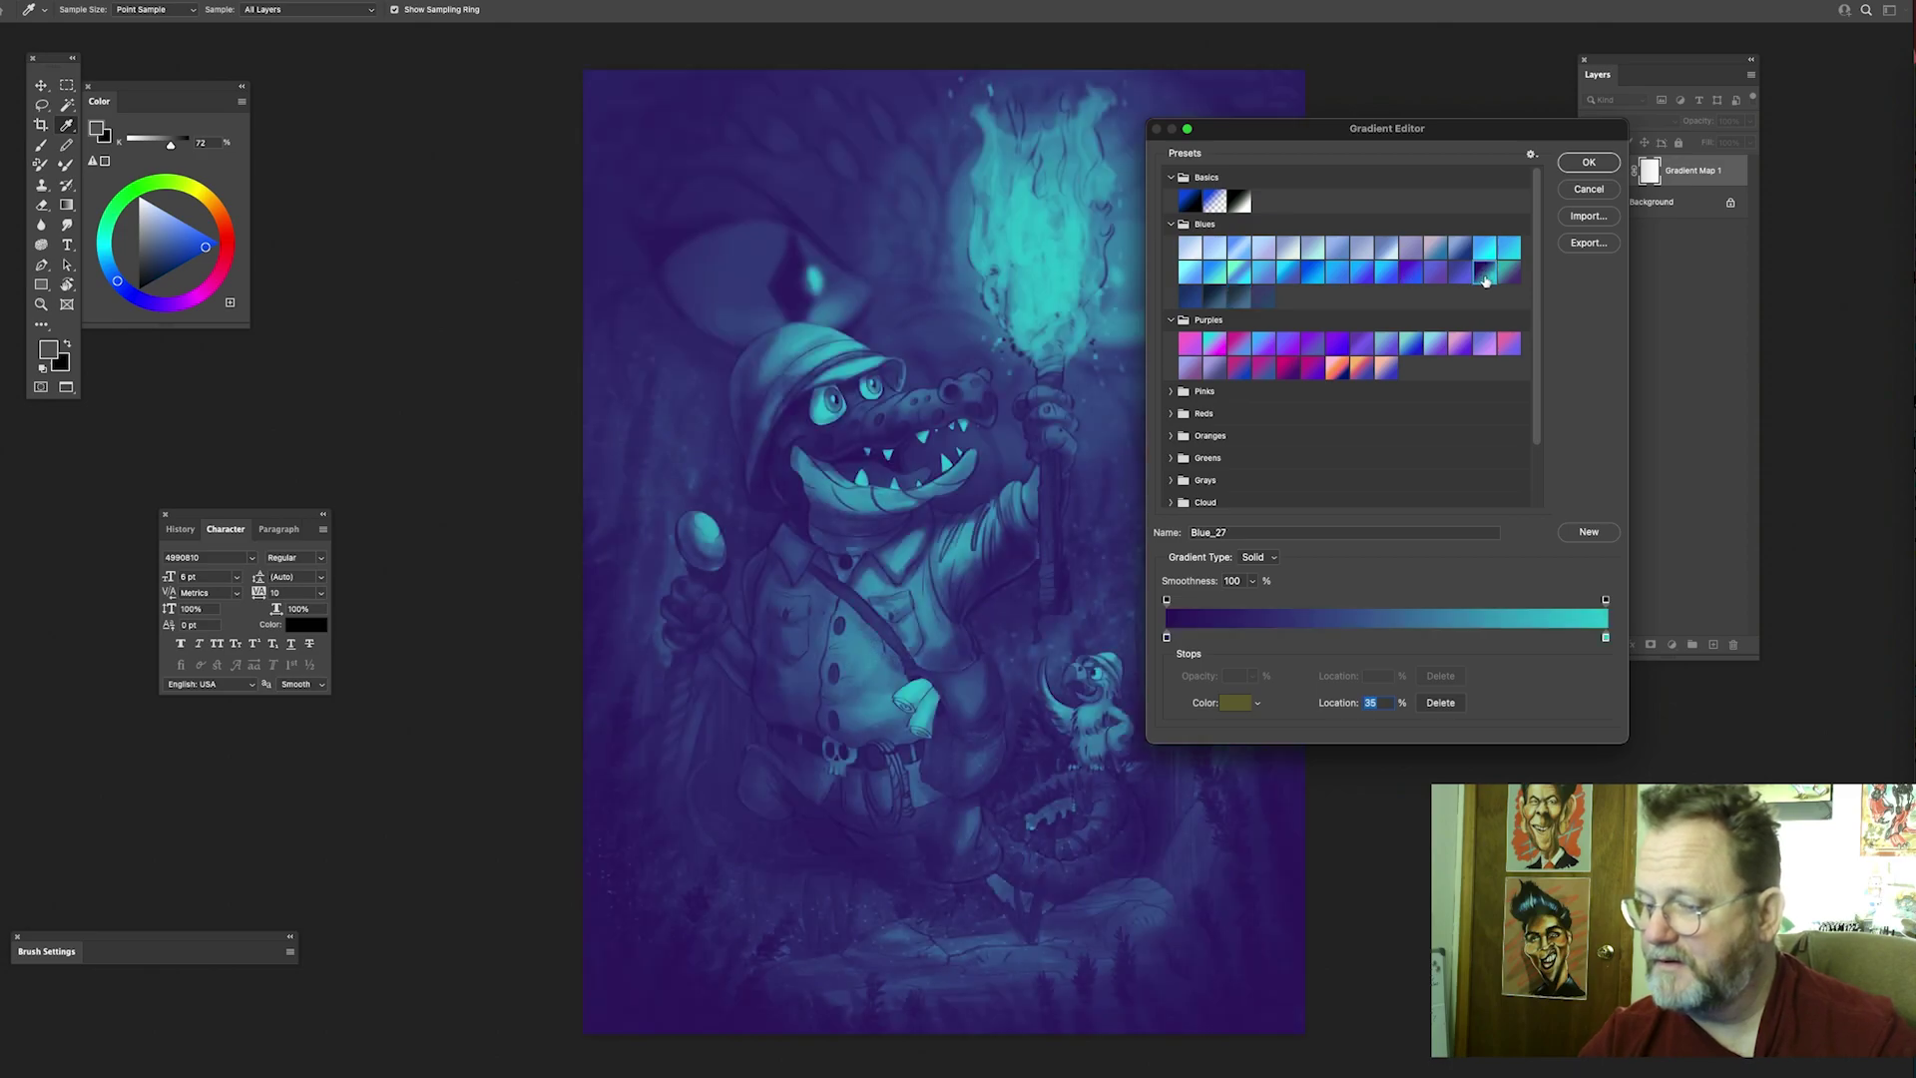
left_click(1589, 162)
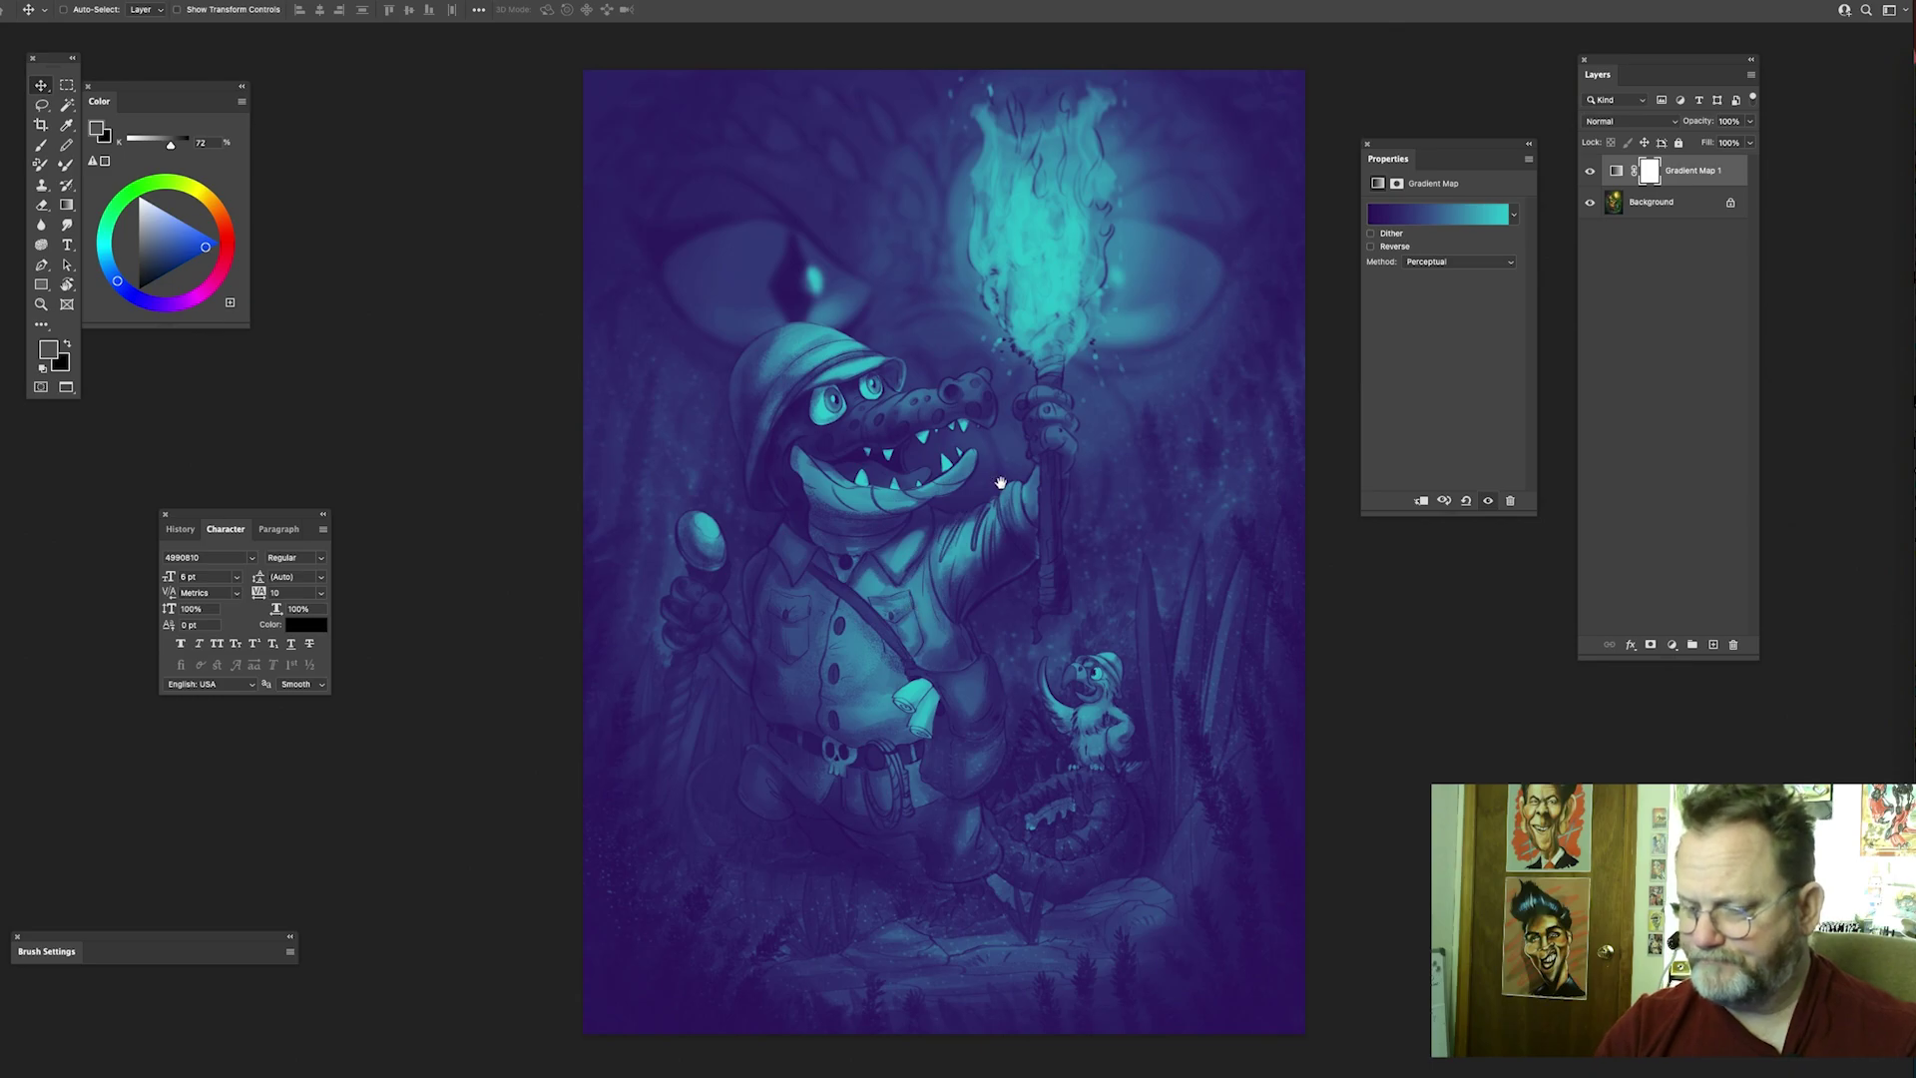
Step: Switch to the Eraser tool and check that it uses the Soft Round brush
scroll(998, 483, "down", 8)
scroll(932, 535, "up", 10)
scroll(939, 529, "down", 6)
scroll(999, 509, "up", 2)
left_click_drag(1014, 505, 950, 487)
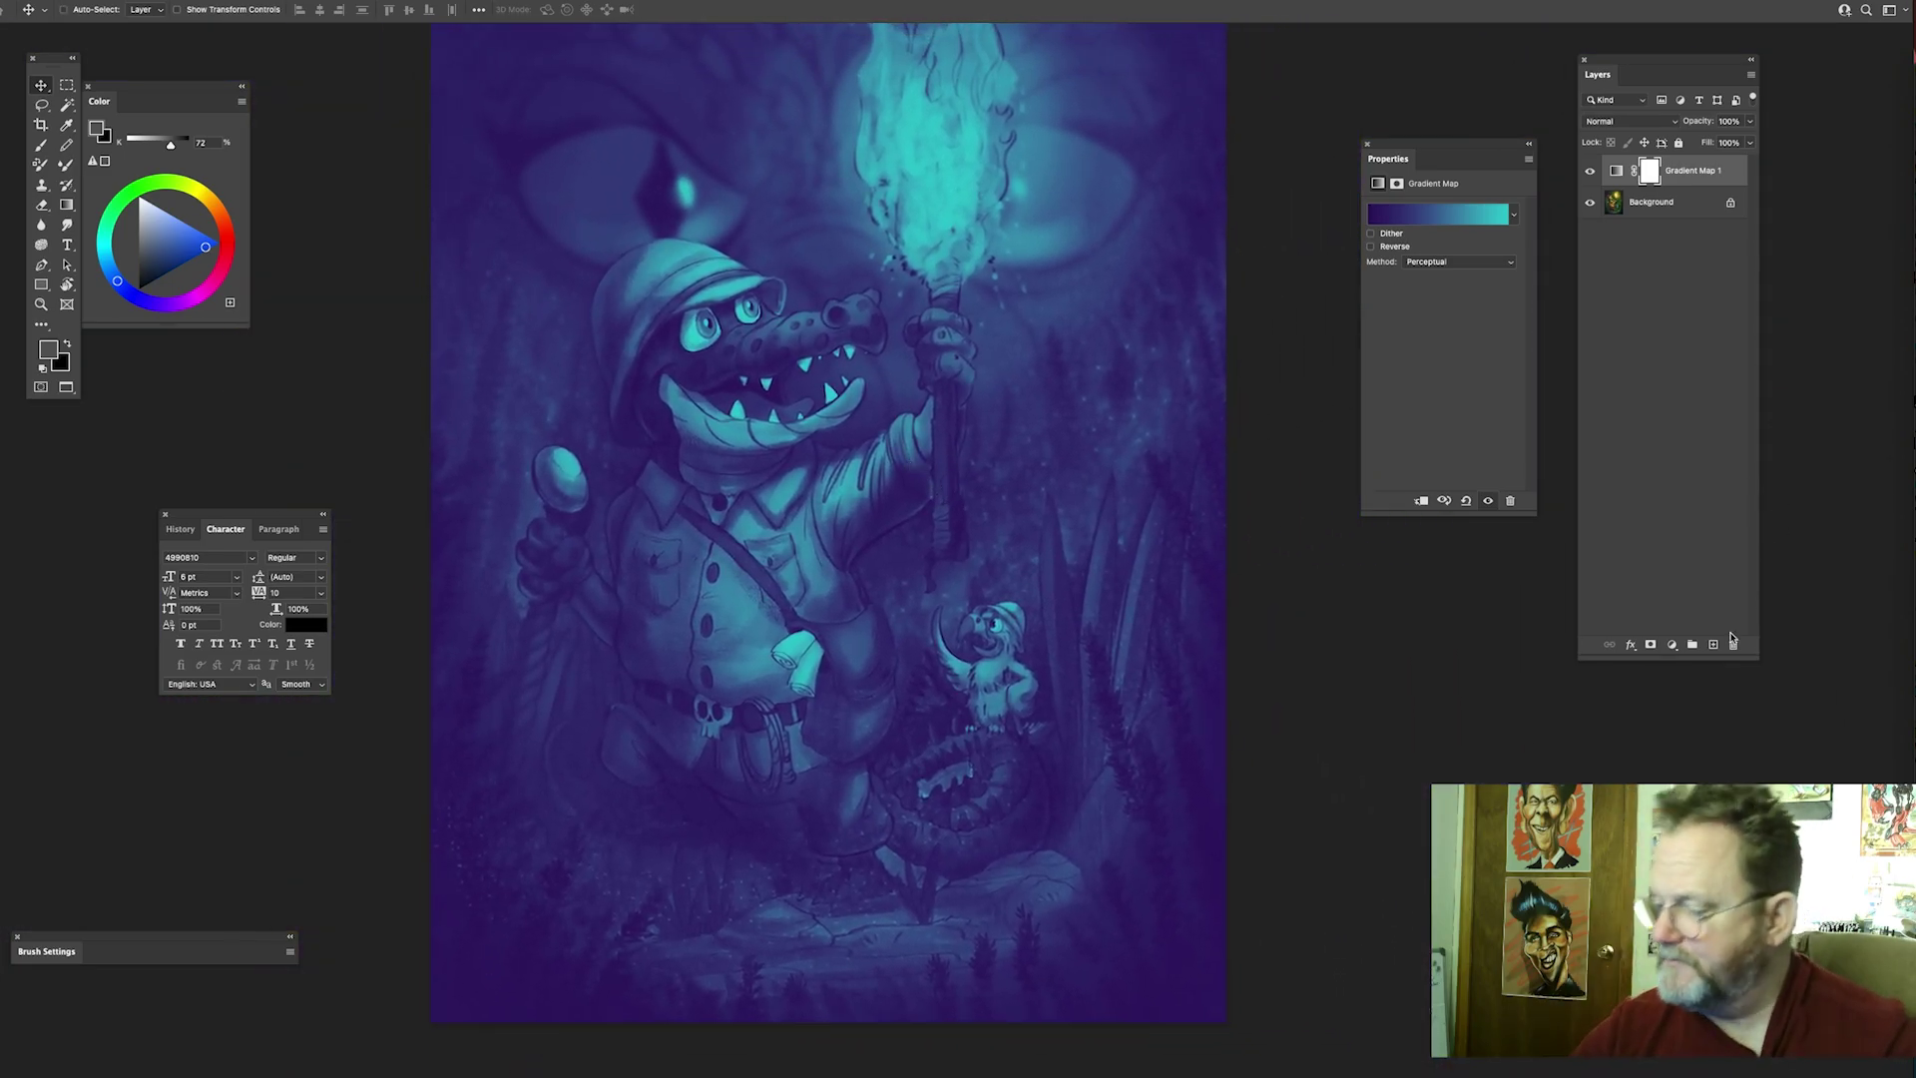
left_click(41, 205)
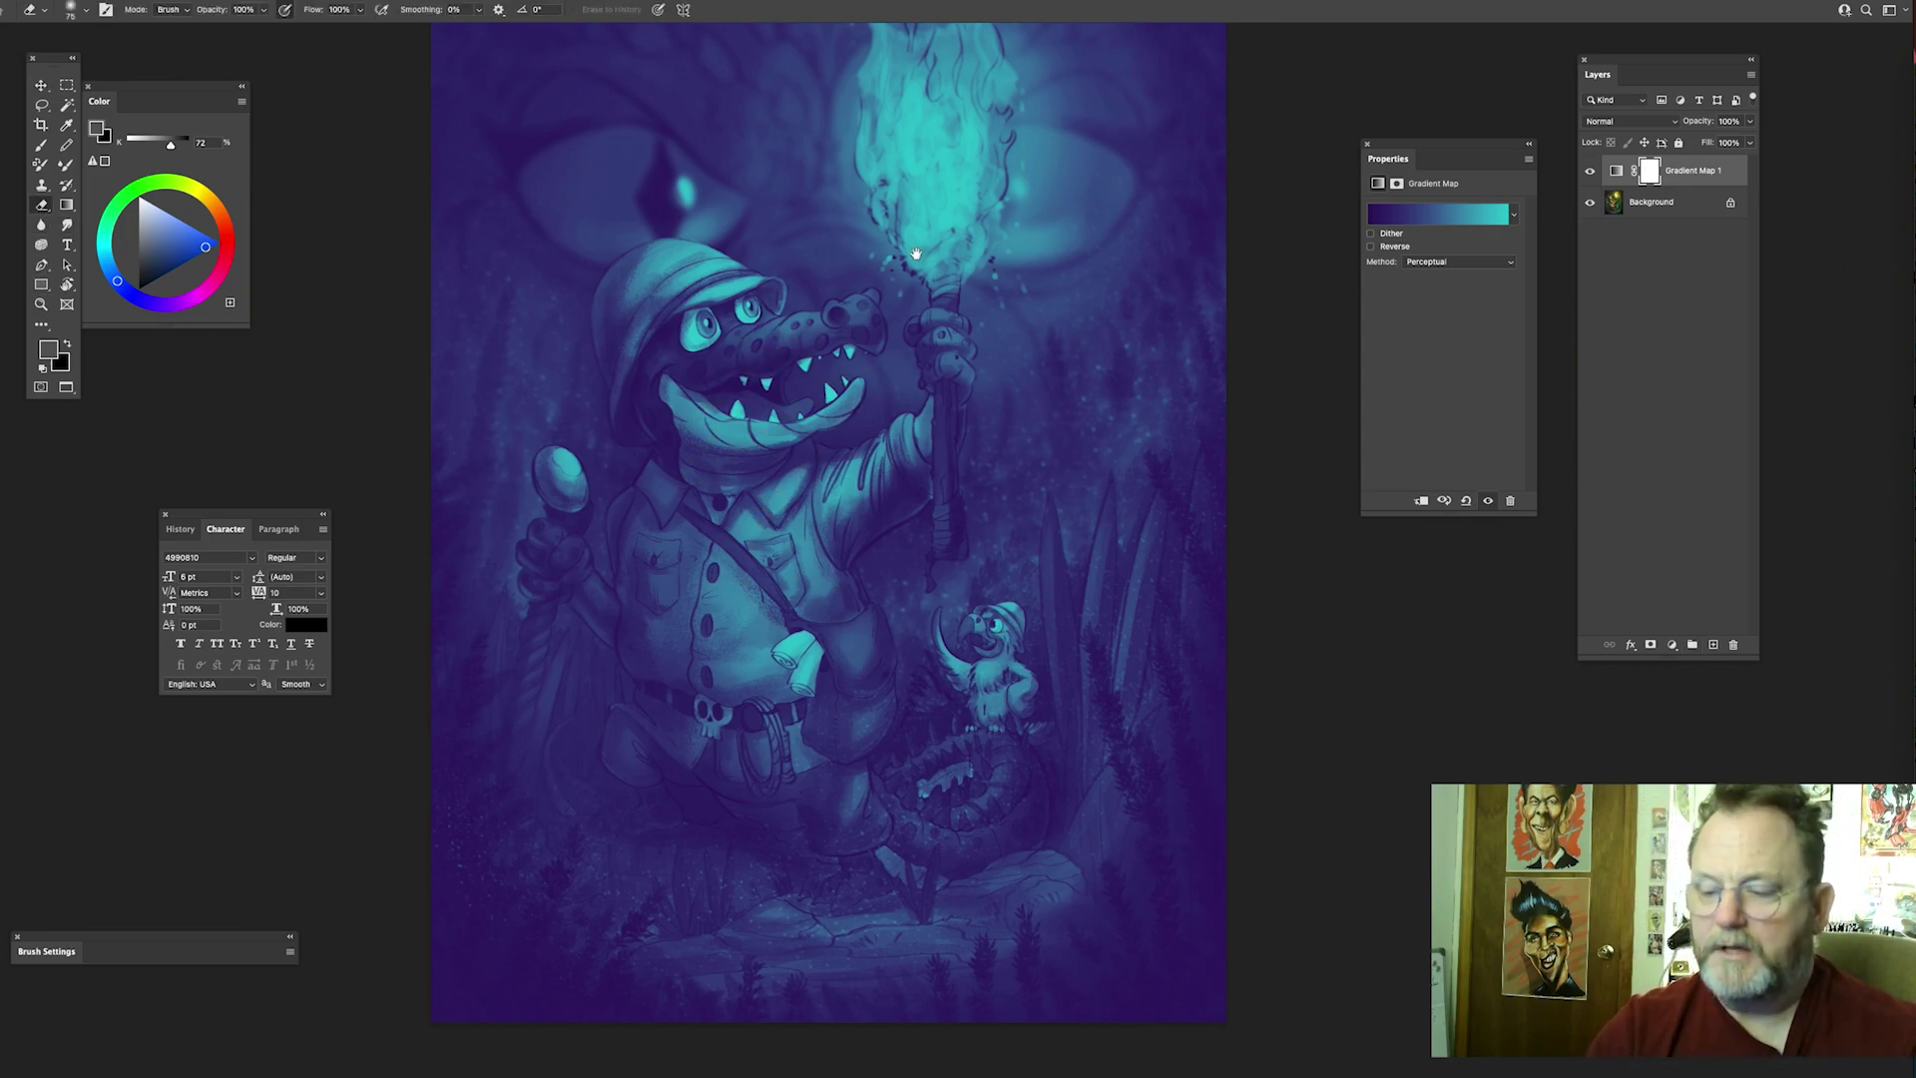
scroll(921, 255, "down", 3)
scroll(893, 369, "up", 2)
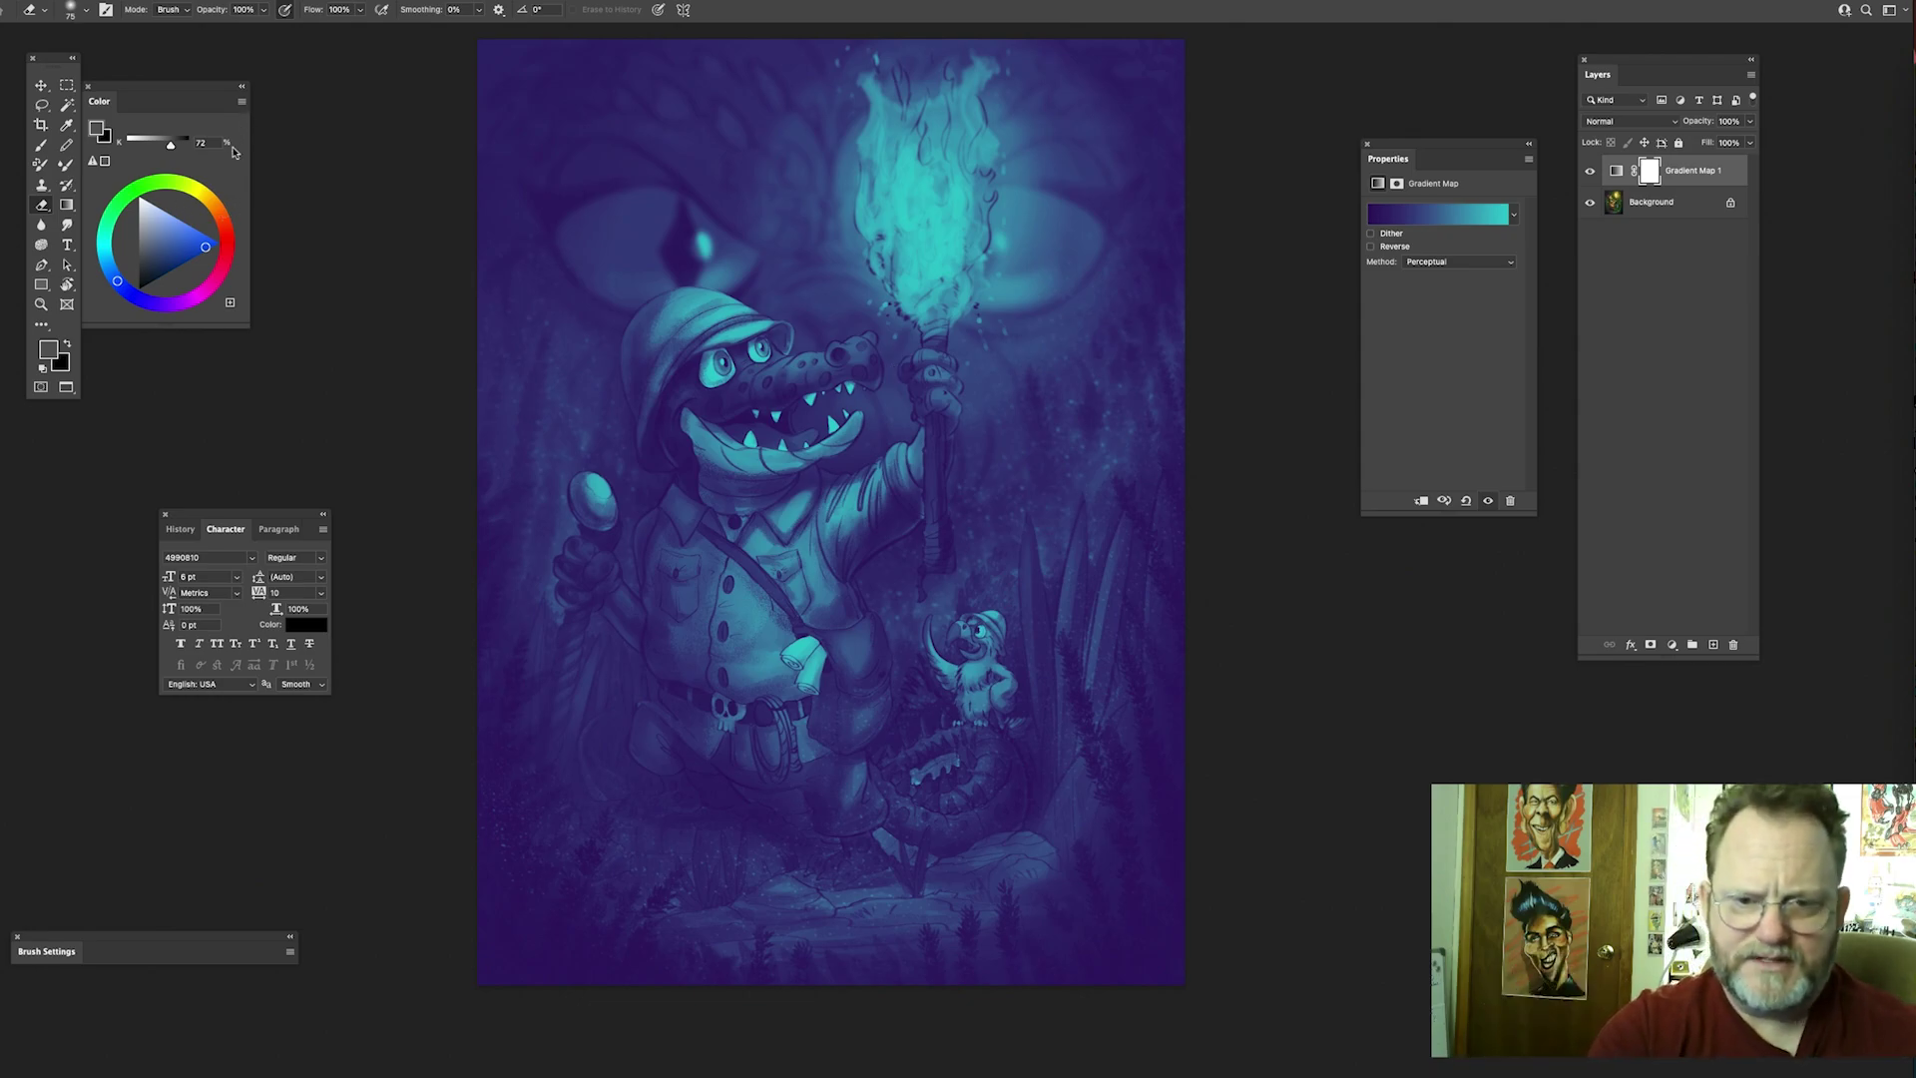
left_click(86, 10)
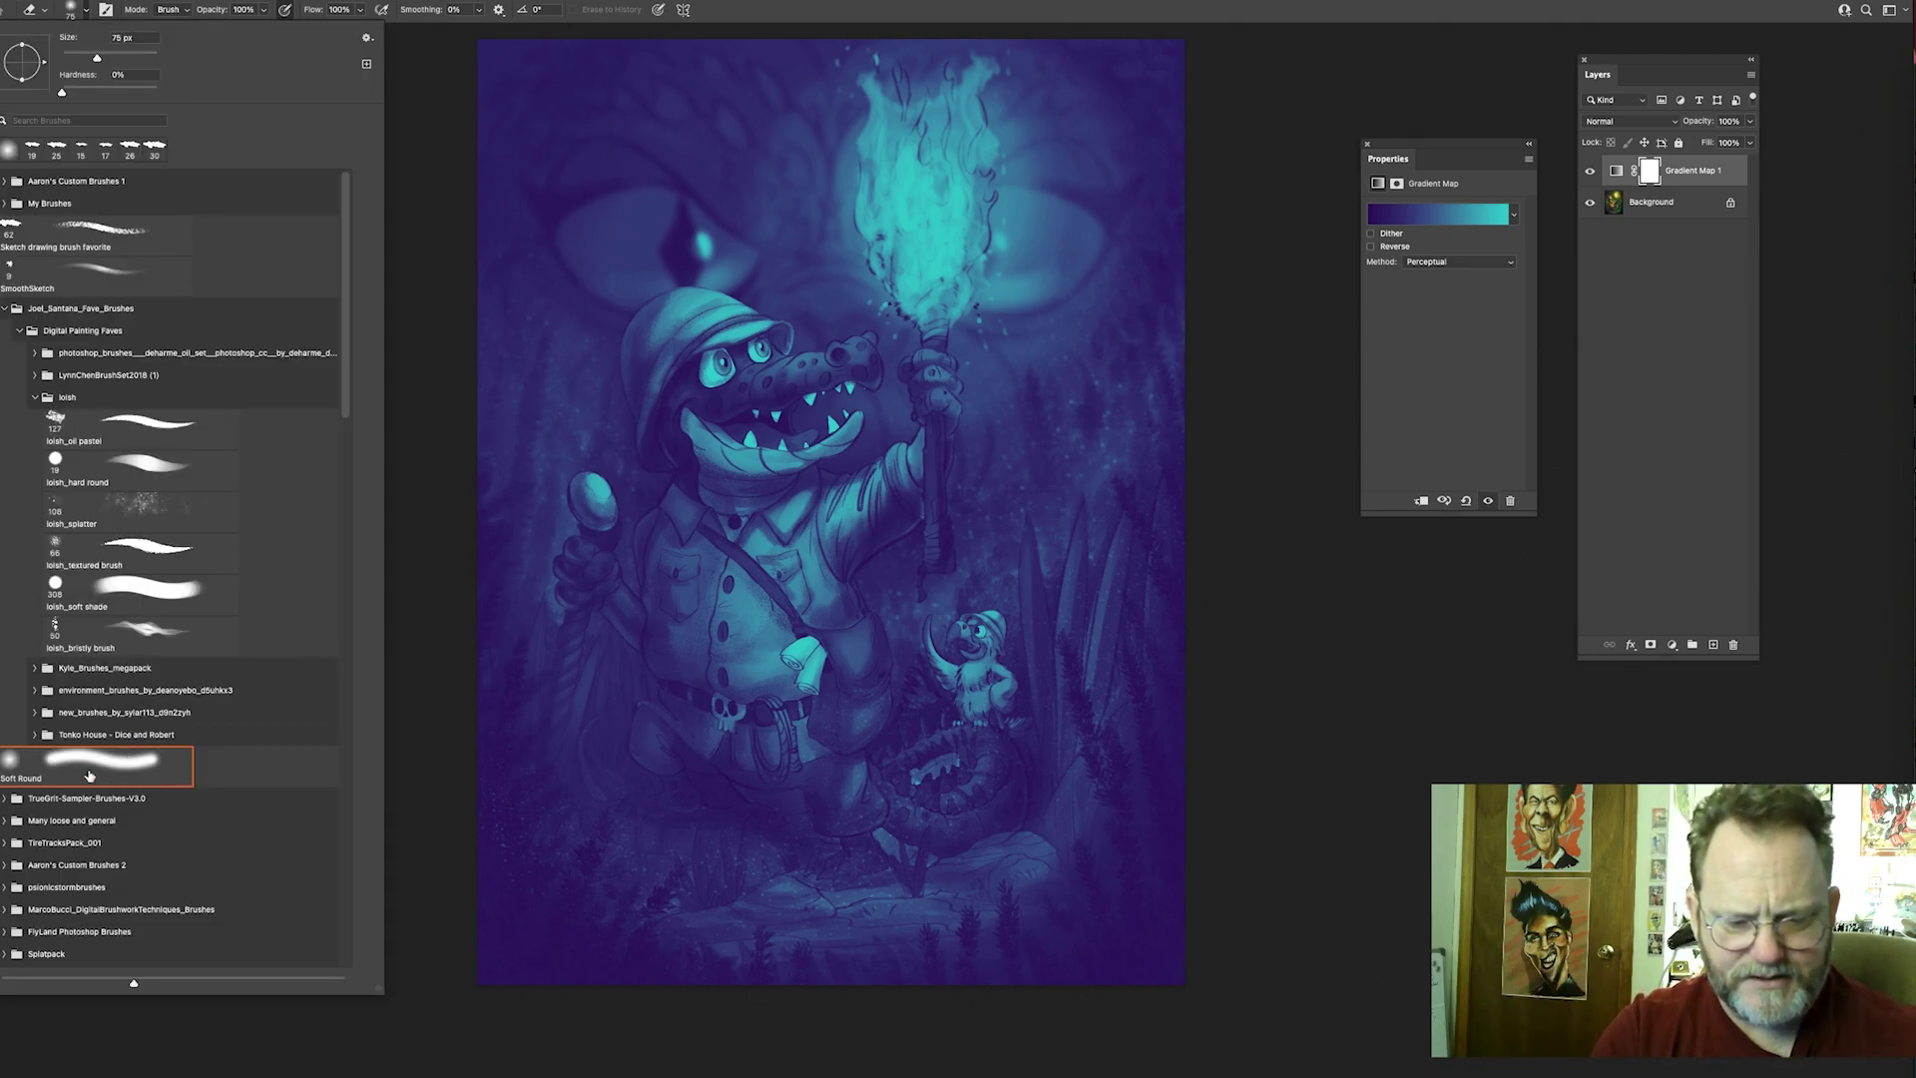
left_click(788, 17)
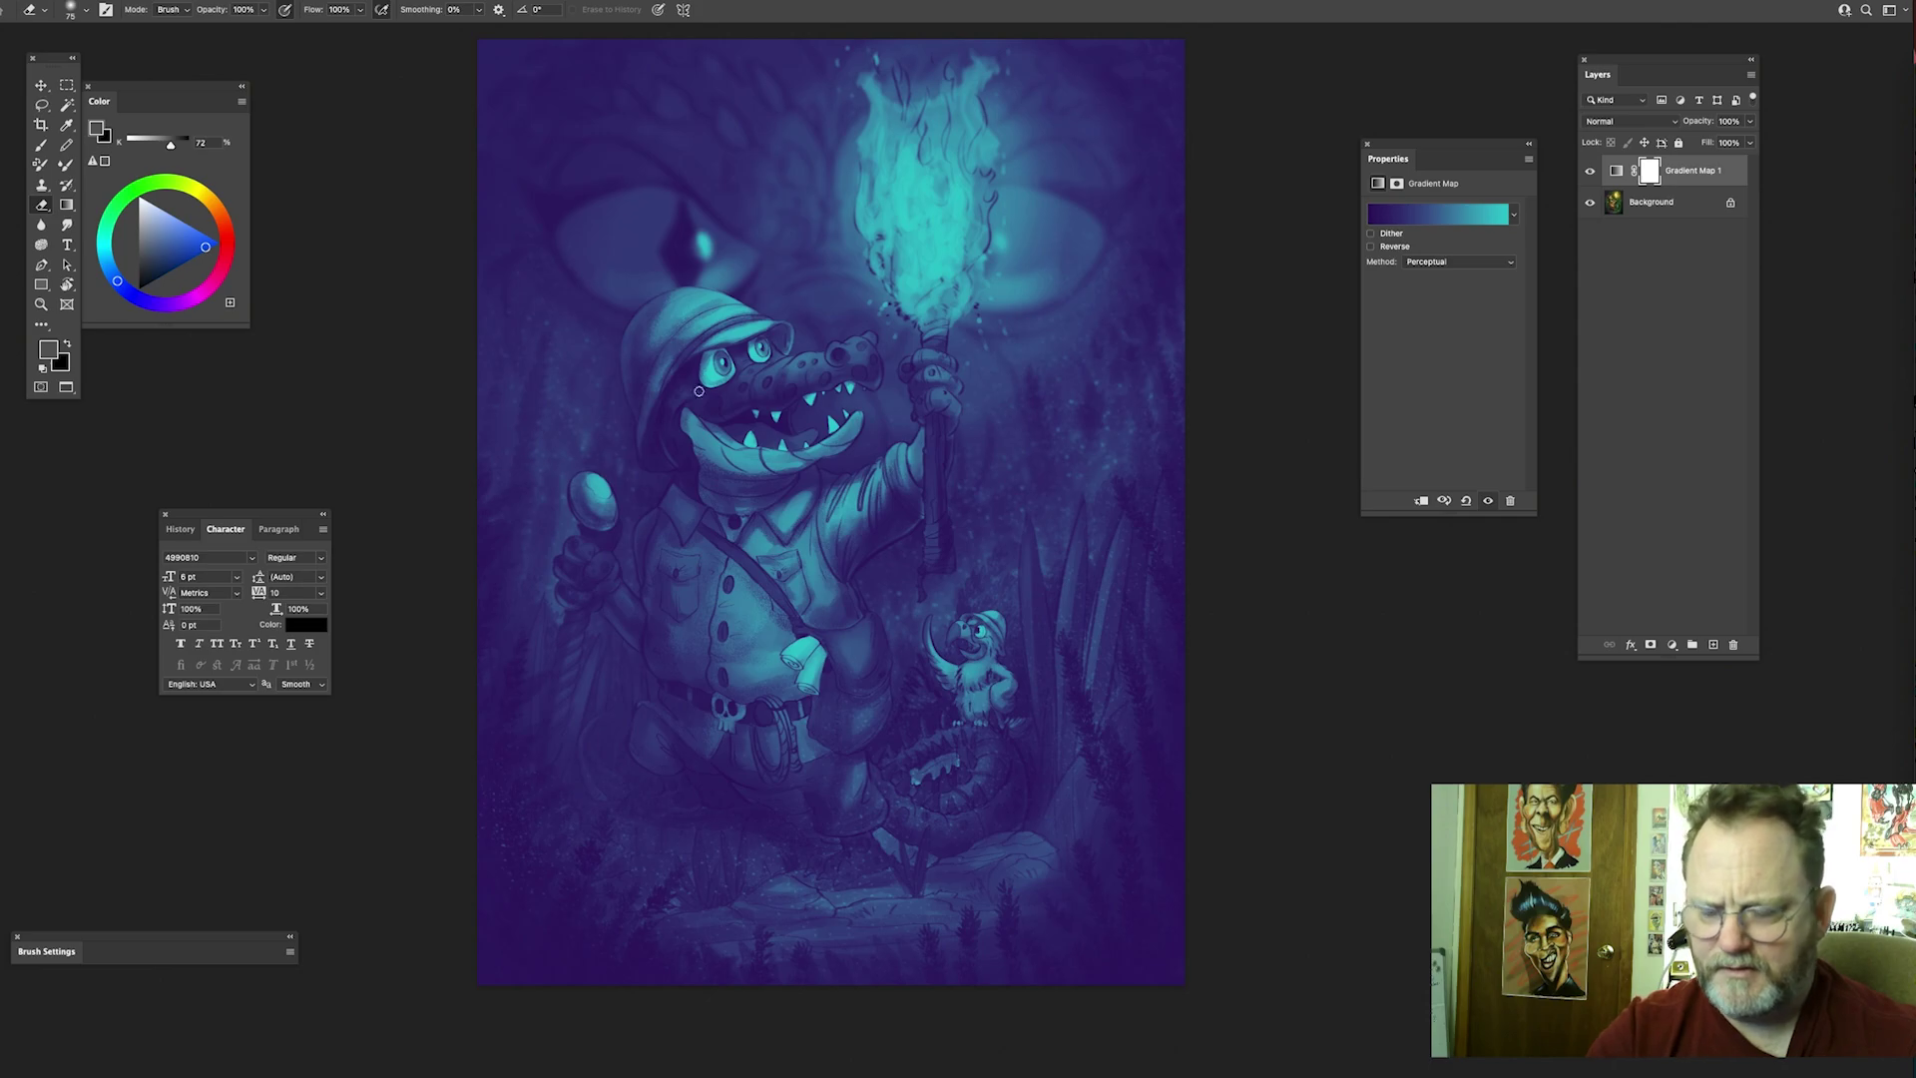
Step: Erase the Gradient Map mask with a large soft brush over the crocodile's snout, shirt and torch flame, undoing the first stroke
mouse_move(722, 398)
left_mouse_down()
mouse_move(837, 390)
mouse_move(746, 352)
mouse_move(766, 331)
mouse_move(777, 446)
mouse_move(654, 467)
left_mouse_up()
key("super+z")
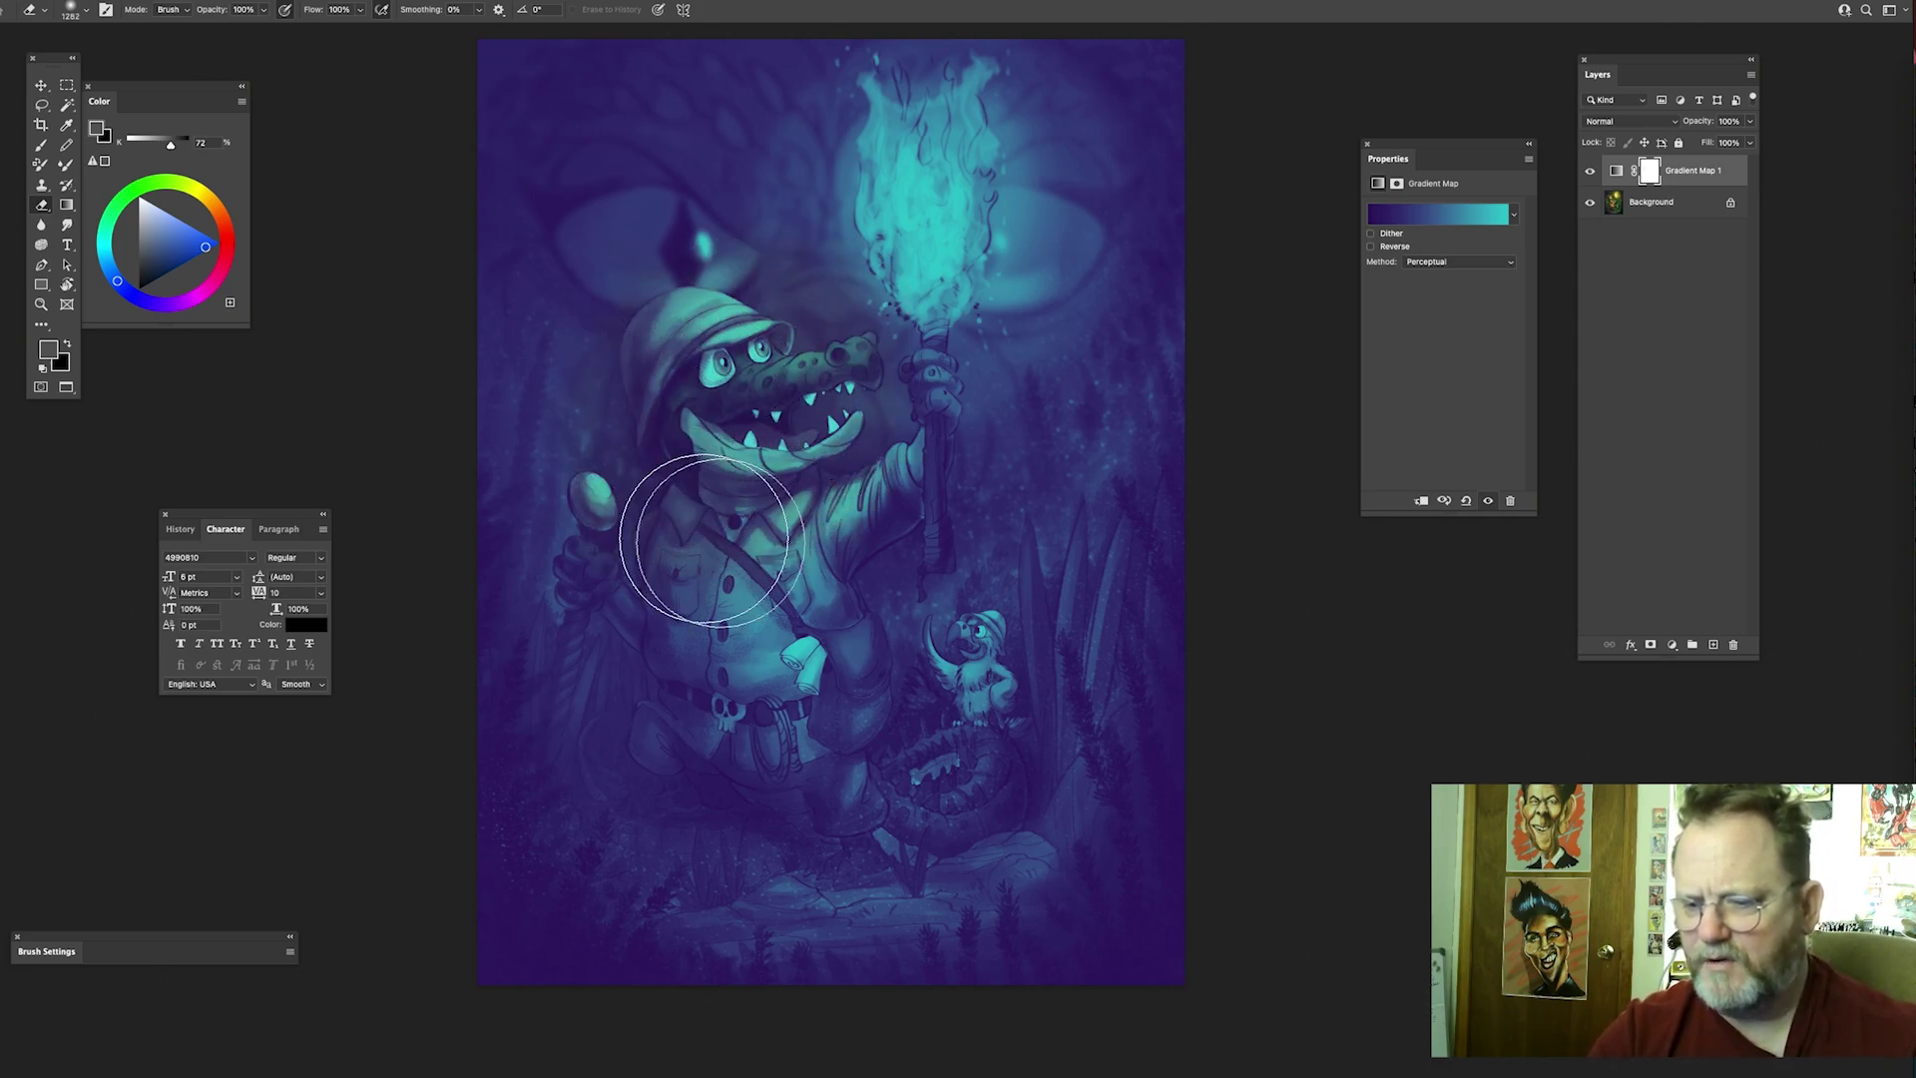
mouse_move(725, 609)
left_mouse_down()
mouse_move(691, 479)
mouse_move(767, 598)
mouse_move(617, 581)
mouse_move(750, 486)
mouse_move(726, 683)
mouse_move(733, 484)
mouse_move(836, 571)
mouse_move(836, 516)
mouse_move(787, 513)
left_mouse_up()
left_click_drag(918, 452, 788, 544)
mouse_move(907, 329)
left_mouse_down()
mouse_move(921, 170)
mouse_move(957, 144)
mouse_move(943, 278)
mouse_move(910, 245)
mouse_move(927, 120)
mouse_move(953, 169)
mouse_move(942, 280)
mouse_move(896, 241)
mouse_move(911, 107)
mouse_move(956, 153)
mouse_move(938, 278)
mouse_move(944, 110)
mouse_move(923, 225)
left_mouse_up()
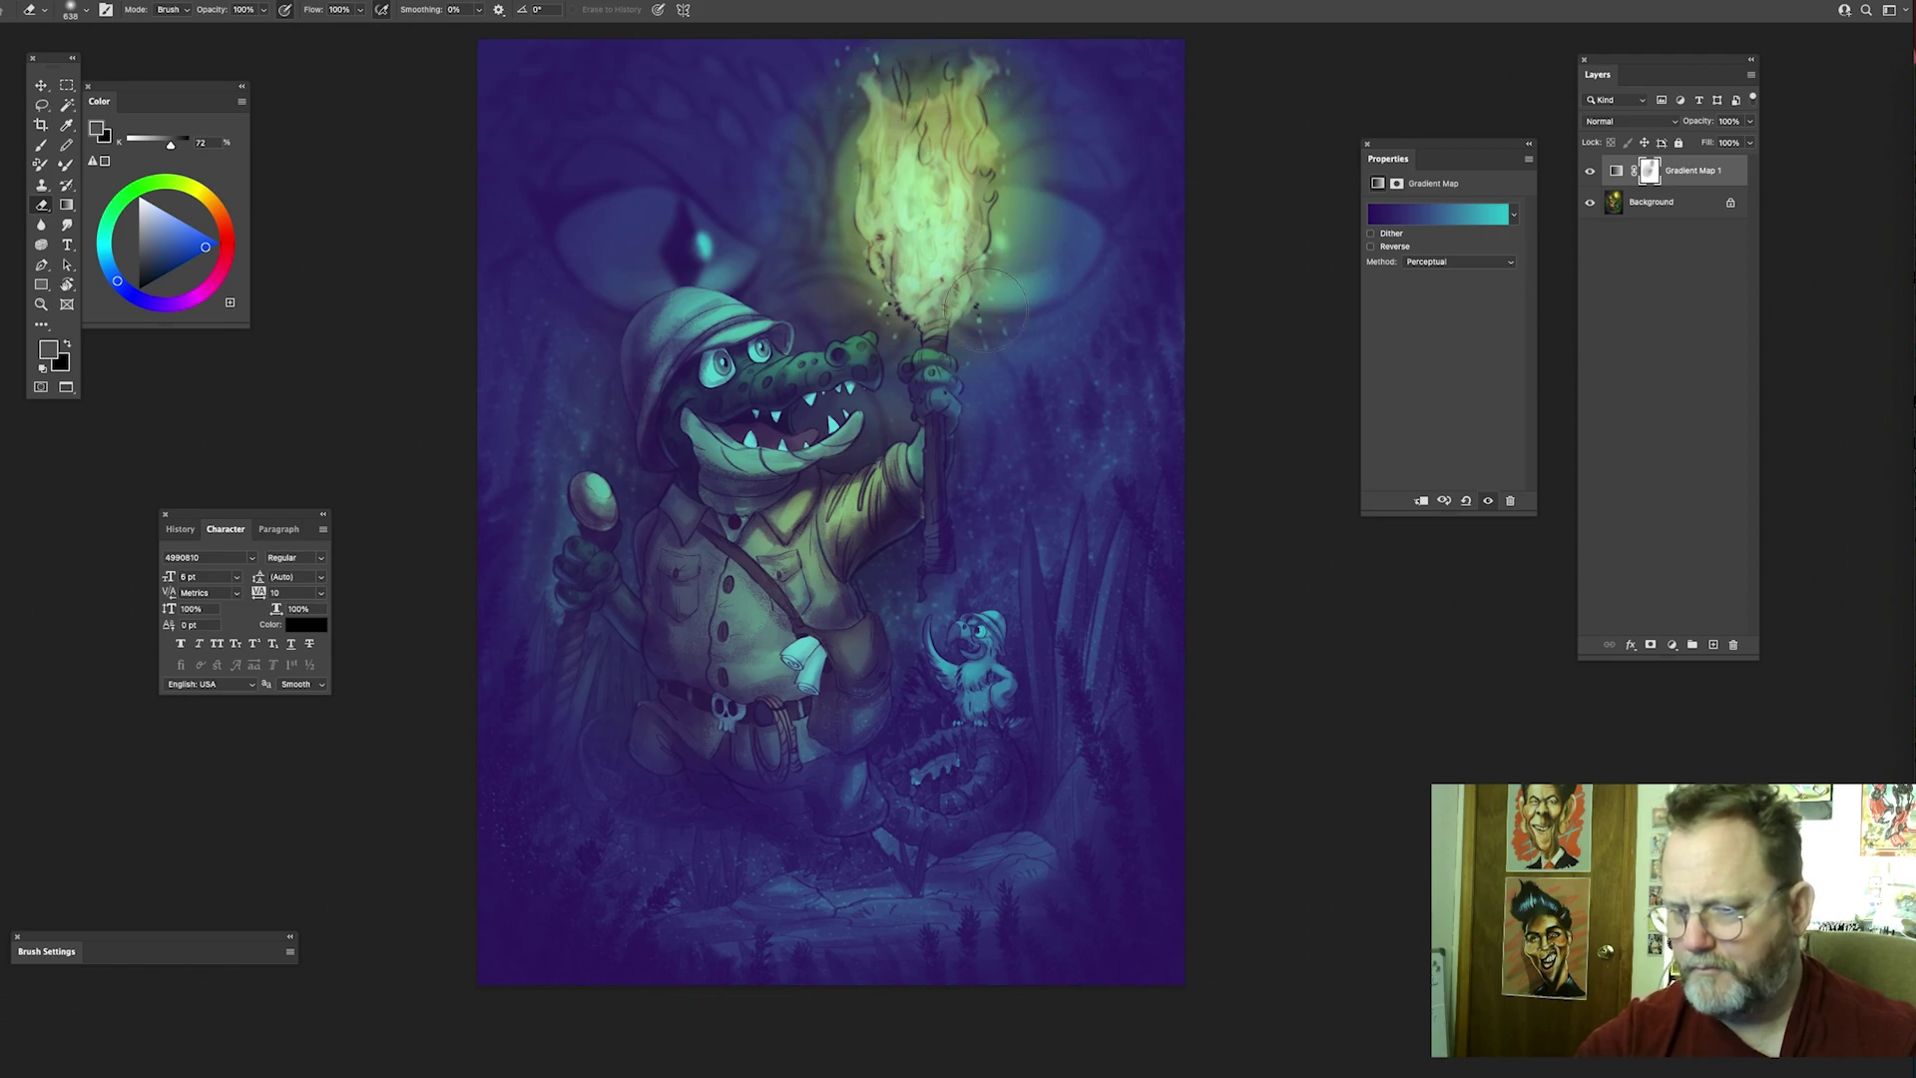
Step: Erase the mask with a smaller brush over the crocodile's face, helmet, staff and tail and the small parrot
scroll(1052, 530, "down", 5)
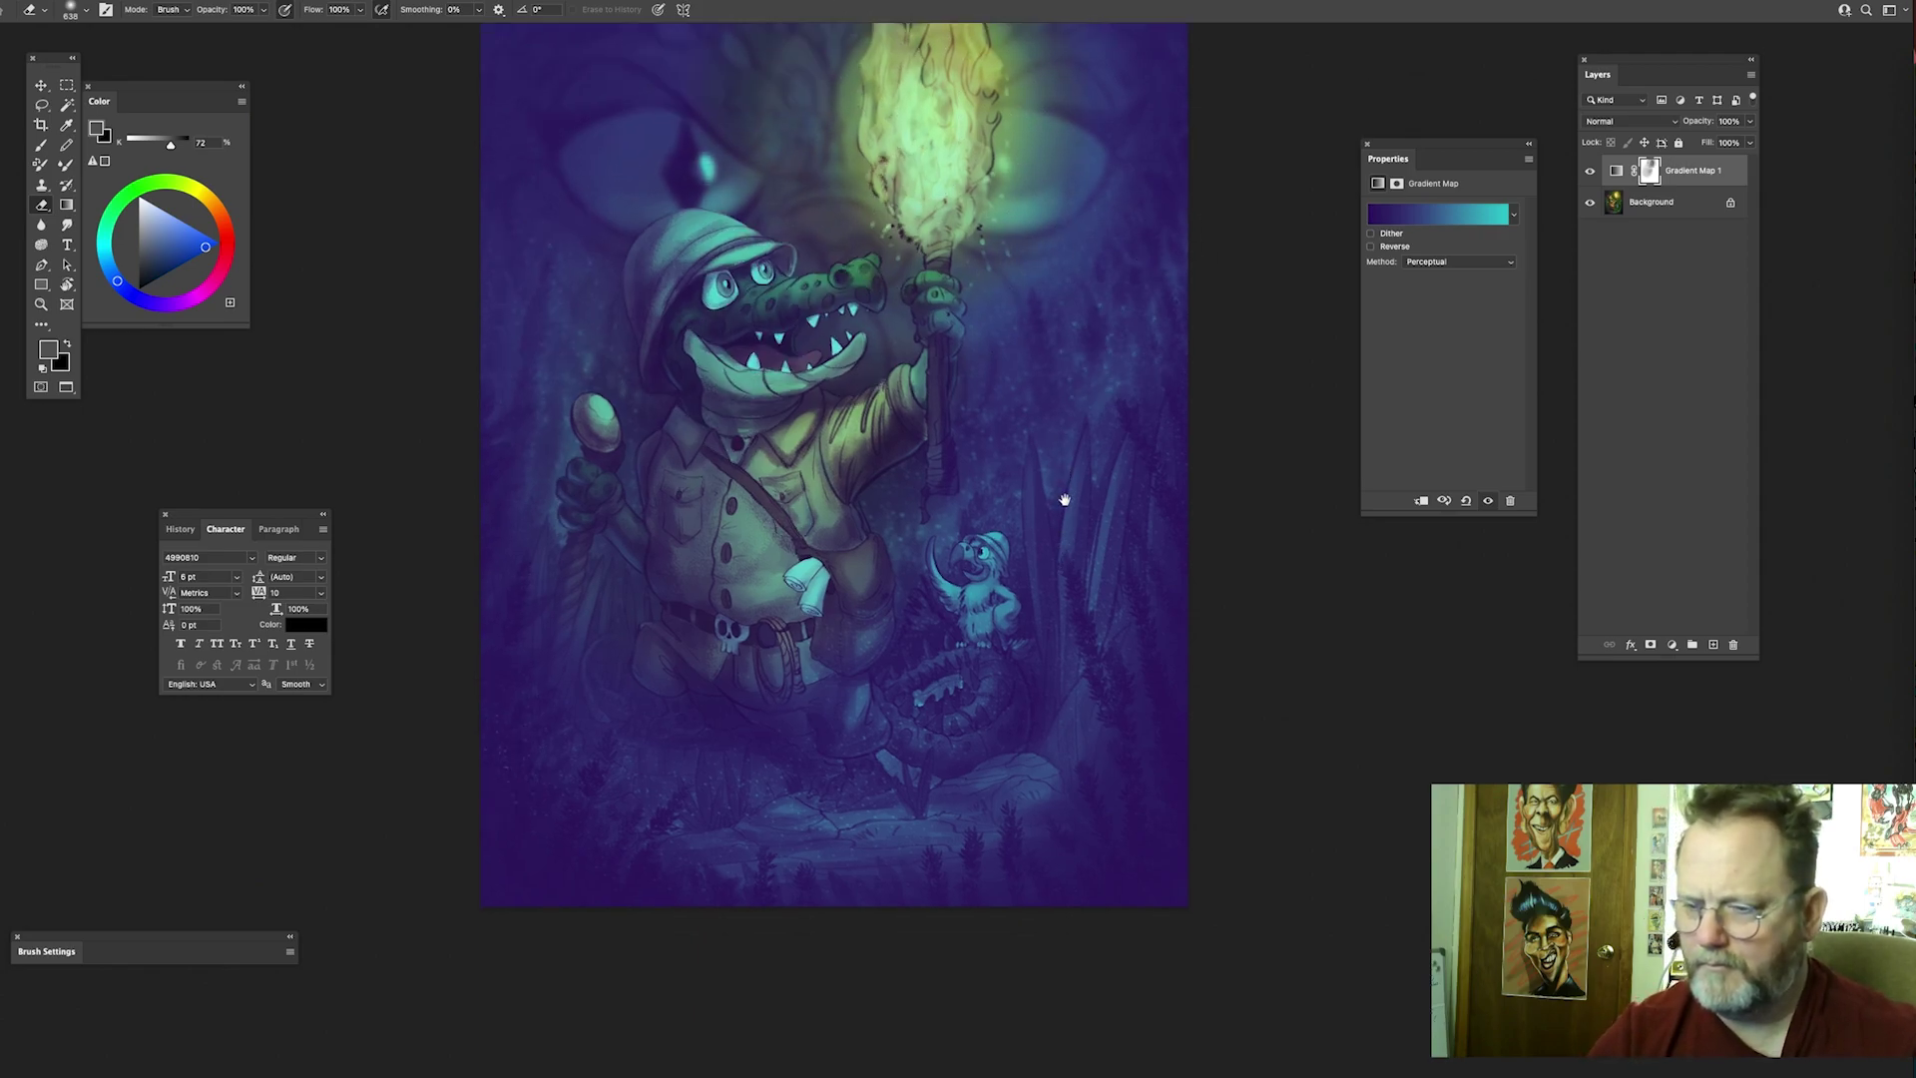
mouse_move(928, 499)
left_mouse_down()
mouse_move(911, 537)
mouse_move(963, 603)
mouse_move(909, 661)
mouse_move(946, 581)
mouse_move(856, 647)
mouse_move(959, 591)
mouse_move(835, 639)
mouse_move(888, 653)
mouse_move(810, 579)
mouse_move(843, 506)
mouse_move(827, 551)
mouse_move(852, 519)
mouse_move(809, 447)
mouse_move(838, 342)
mouse_move(749, 377)
mouse_move(717, 364)
mouse_move(697, 329)
mouse_move(800, 288)
mouse_move(681, 267)
mouse_move(814, 204)
mouse_move(693, 221)
mouse_move(725, 223)
mouse_move(674, 175)
mouse_move(702, 158)
mouse_move(667, 198)
left_mouse_up()
left_click_drag(990, 481, 1014, 548)
mouse_move(692, 410)
left_mouse_down()
mouse_move(647, 453)
mouse_move(600, 407)
mouse_move(599, 467)
mouse_move(649, 529)
left_mouse_up()
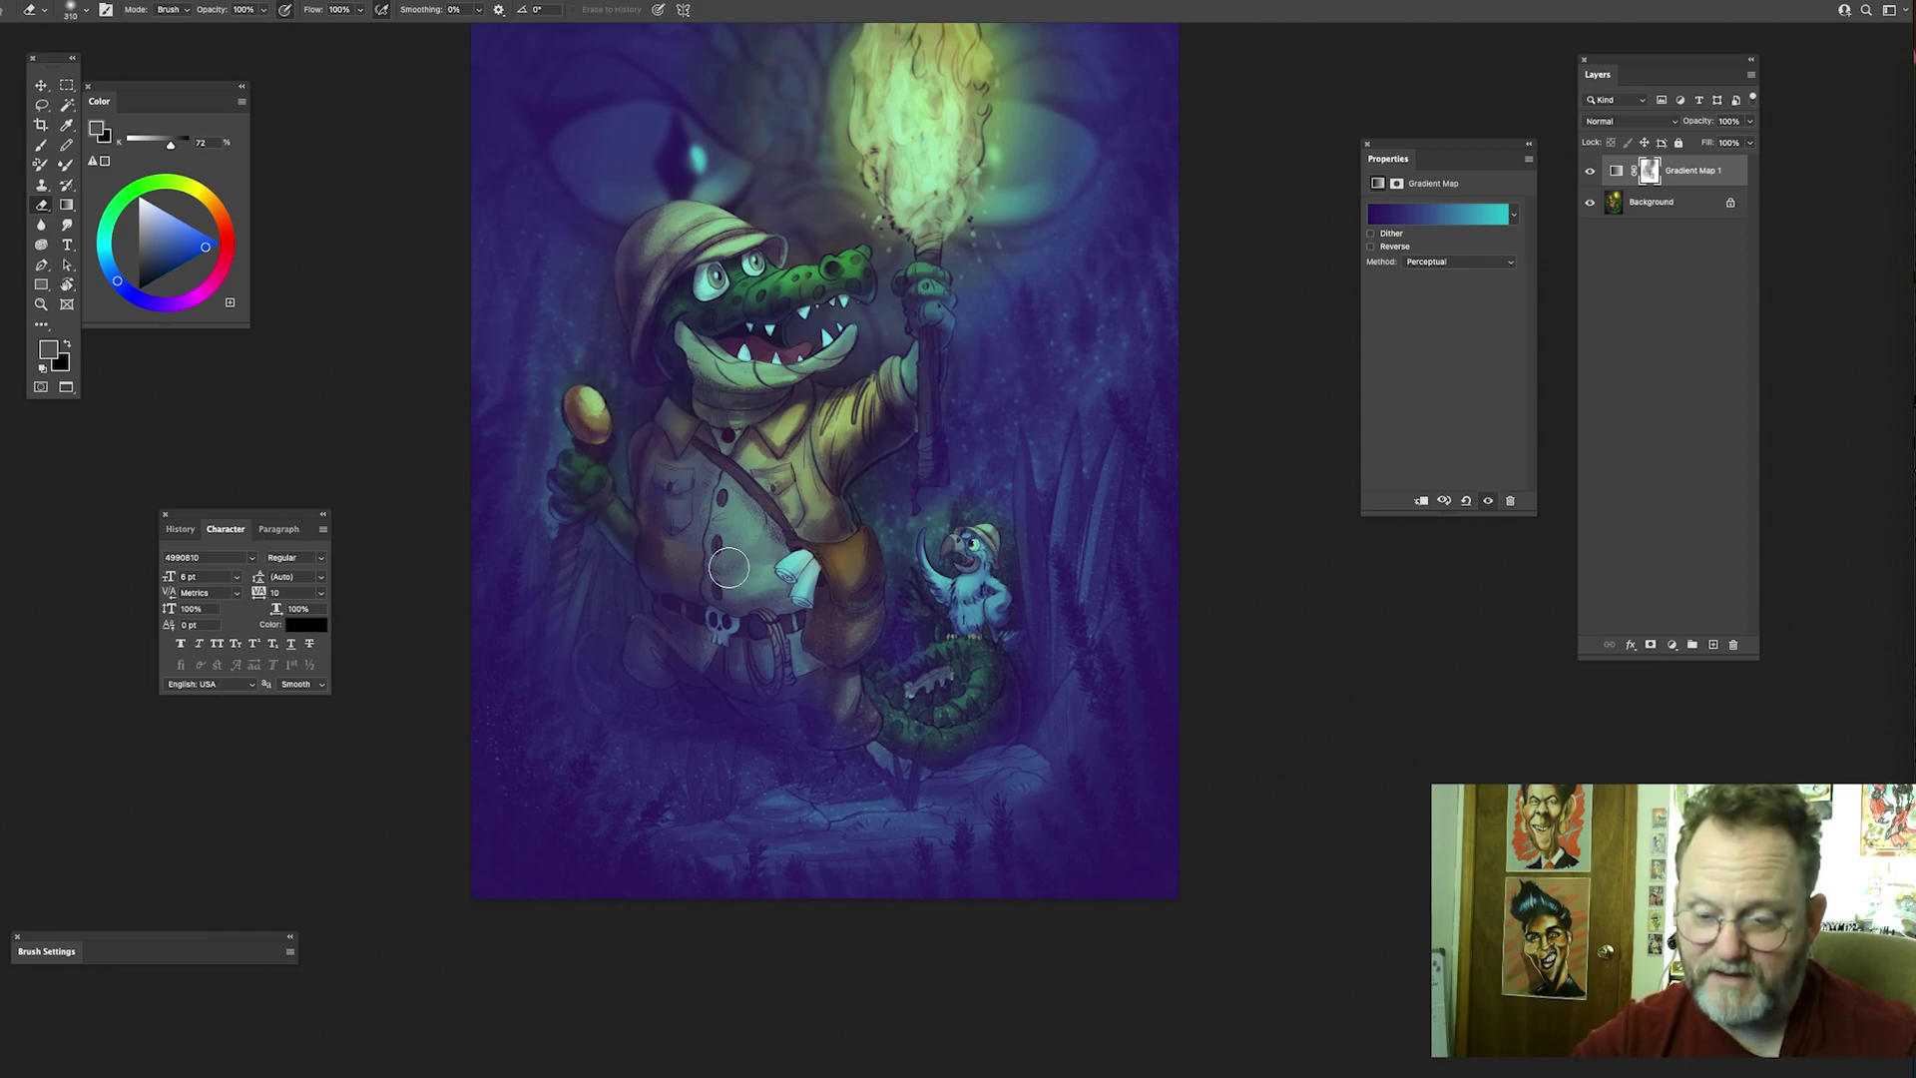
Step: Erase the mask over the crocodile's shirt, satchel, belt and legs and the rocky ground below to restore their original colours
left_click_drag(898, 522, 887, 468)
mouse_move(679, 449)
left_mouse_down()
mouse_move(634, 437)
mouse_move(712, 552)
mouse_move(817, 556)
mouse_move(709, 580)
mouse_move(767, 571)
mouse_move(659, 524)
mouse_move(723, 569)
mouse_move(627, 586)
left_mouse_up()
left_click_drag(951, 578, 908, 525)
mouse_move(799, 533)
left_mouse_down()
mouse_move(789, 584)
mouse_move(890, 629)
mouse_move(806, 609)
left_mouse_up()
mouse_move(845, 711)
left_mouse_down()
mouse_move(971, 541)
mouse_move(931, 516)
mouse_move(1011, 483)
mouse_move(847, 500)
mouse_move(1071, 470)
mouse_move(782, 515)
mouse_move(870, 526)
mouse_move(757, 529)
left_mouse_up()
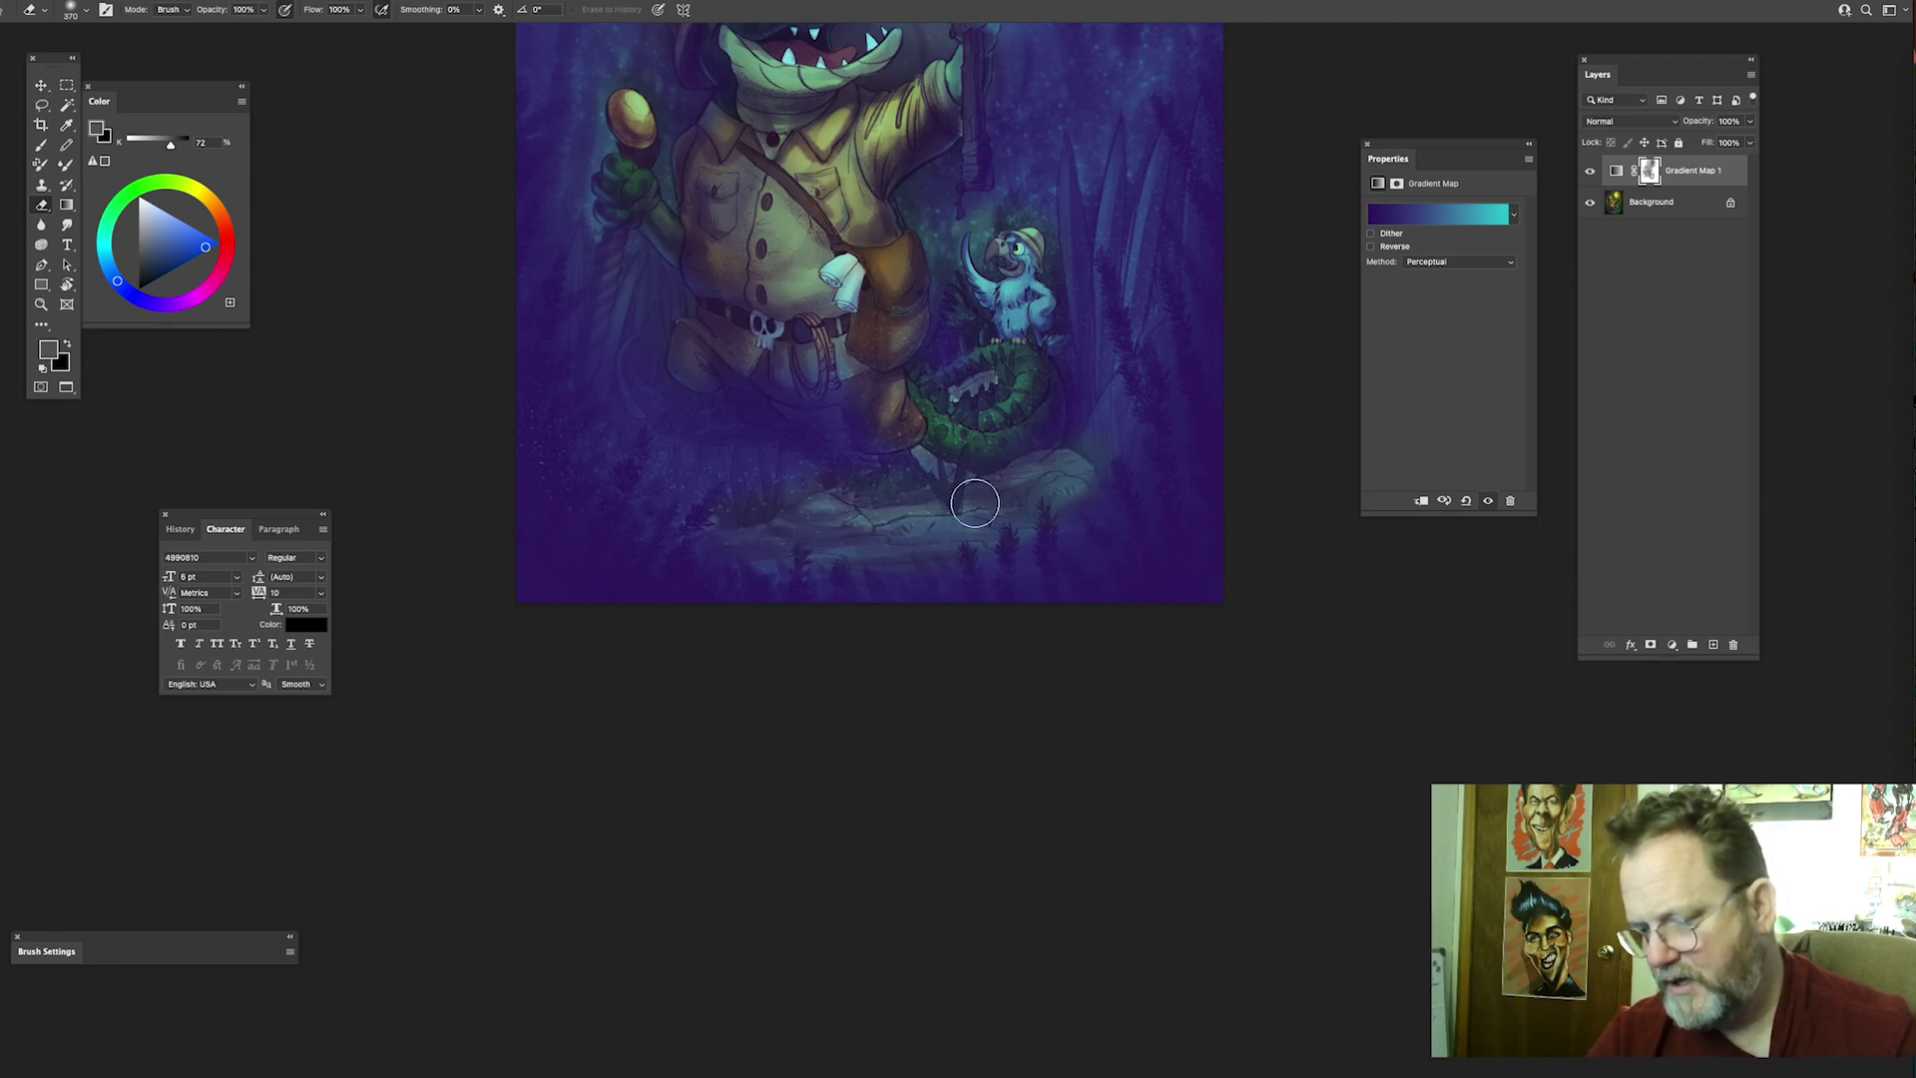
Step: Refine the mask by erasing more over the rocks, the torch-holding hand, and the crocodile's helmet and eyes
left_click_drag(1022, 430, 1061, 609)
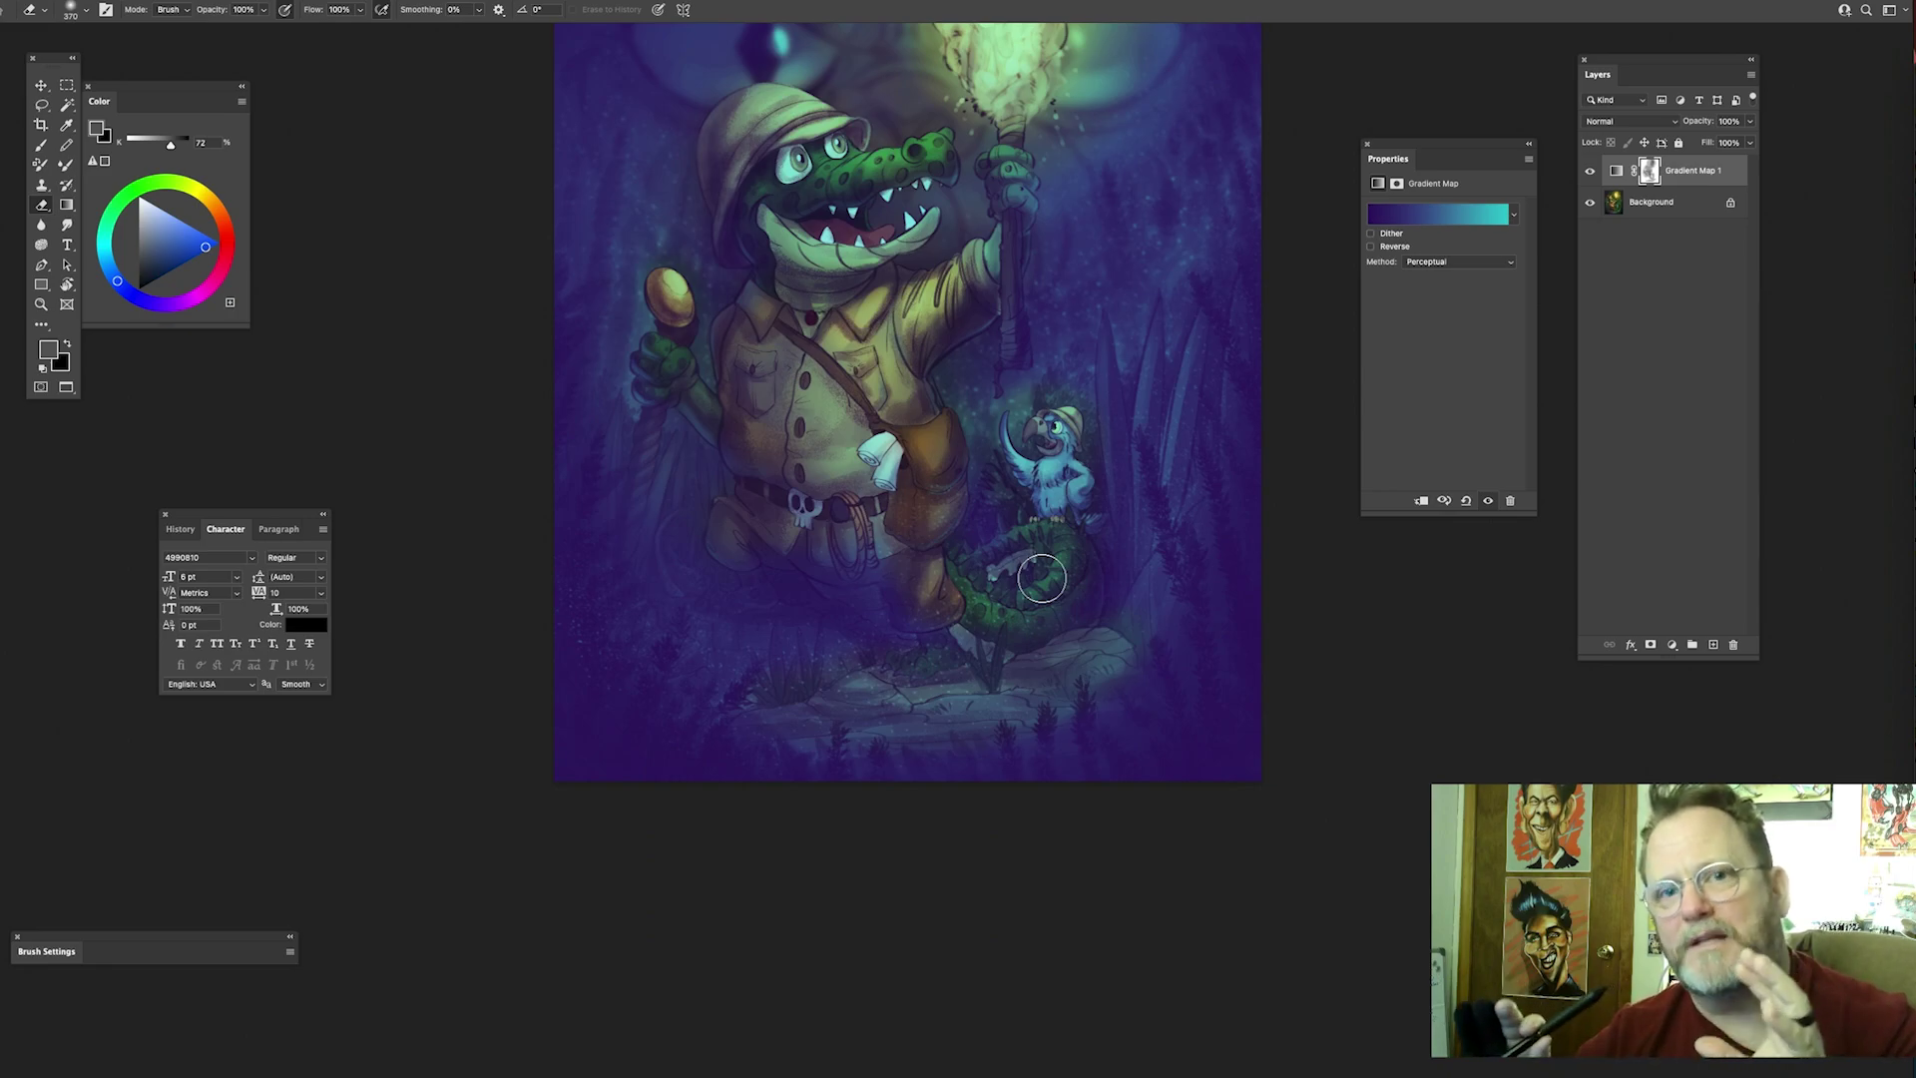
left_click_drag(1041, 577, 950, 762)
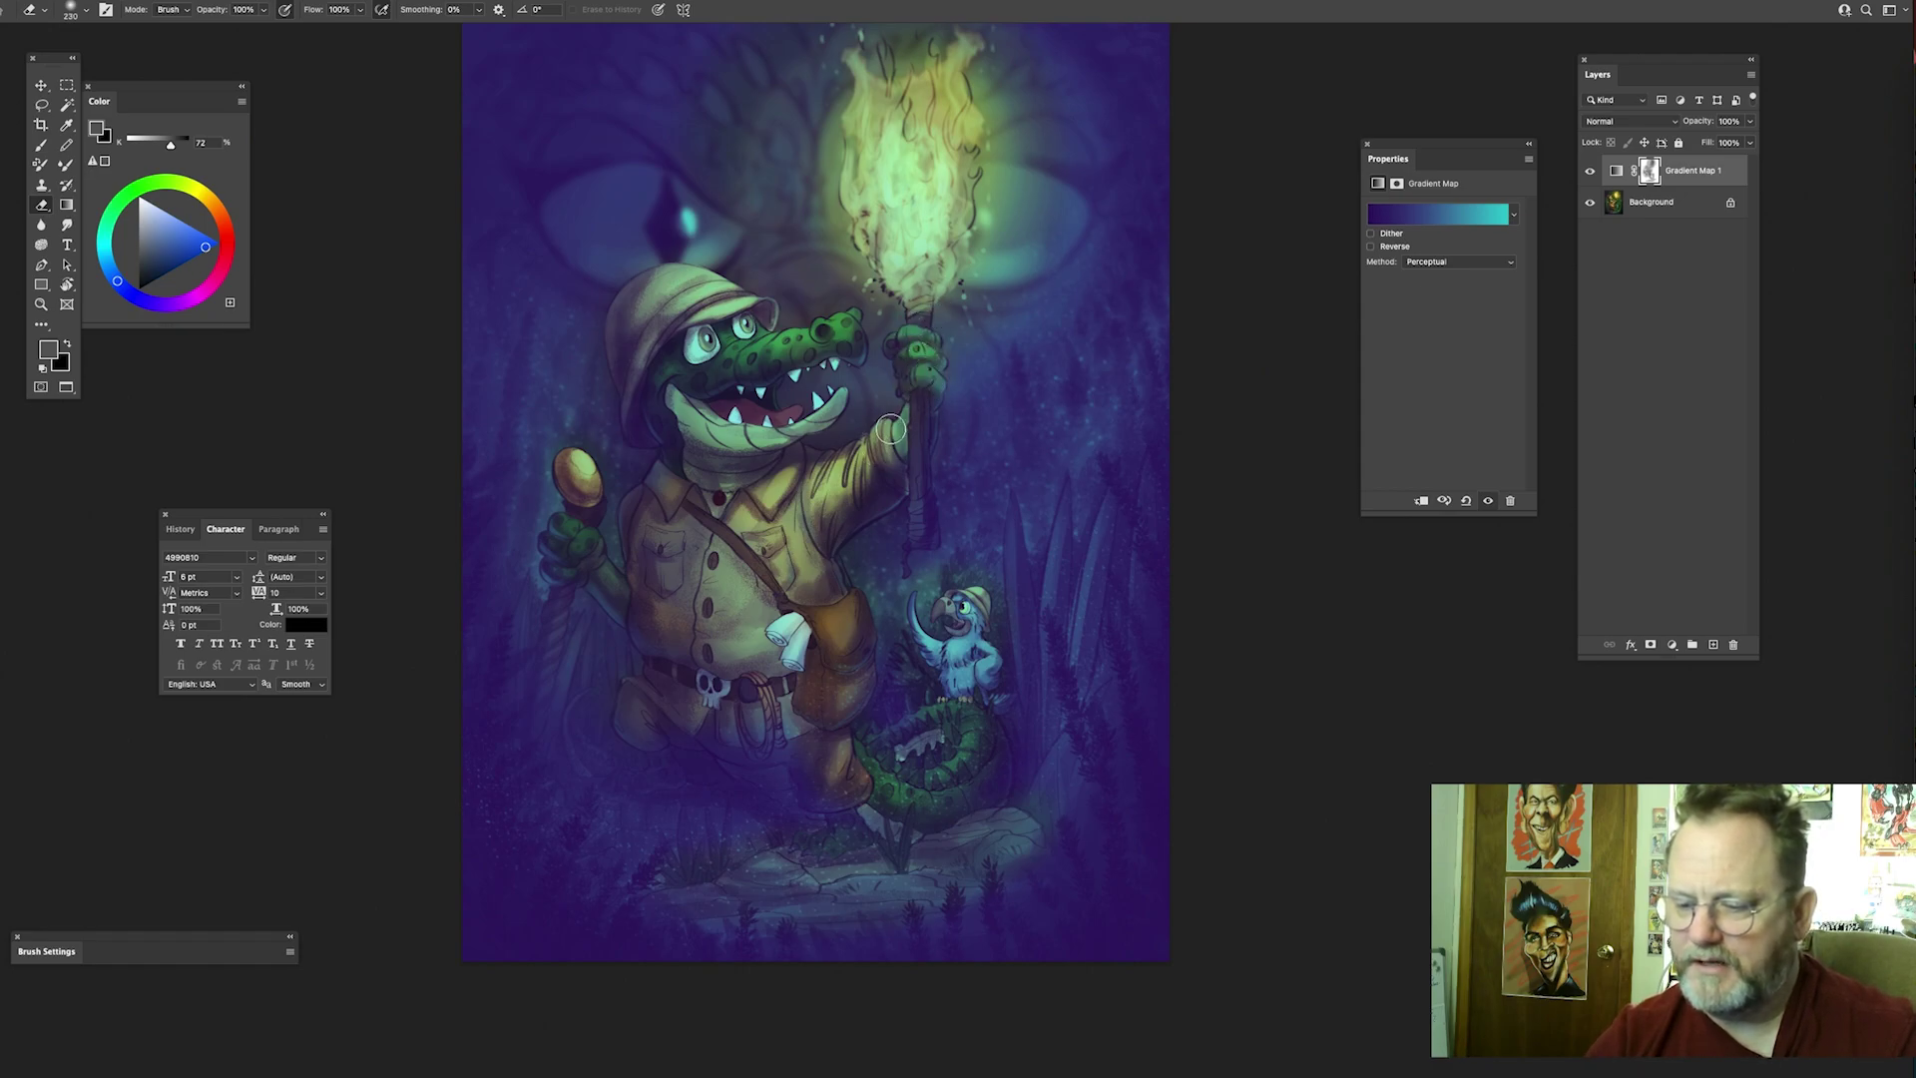
mouse_move(792, 418)
left_mouse_down()
mouse_move(855, 432)
mouse_move(860, 414)
left_mouse_up()
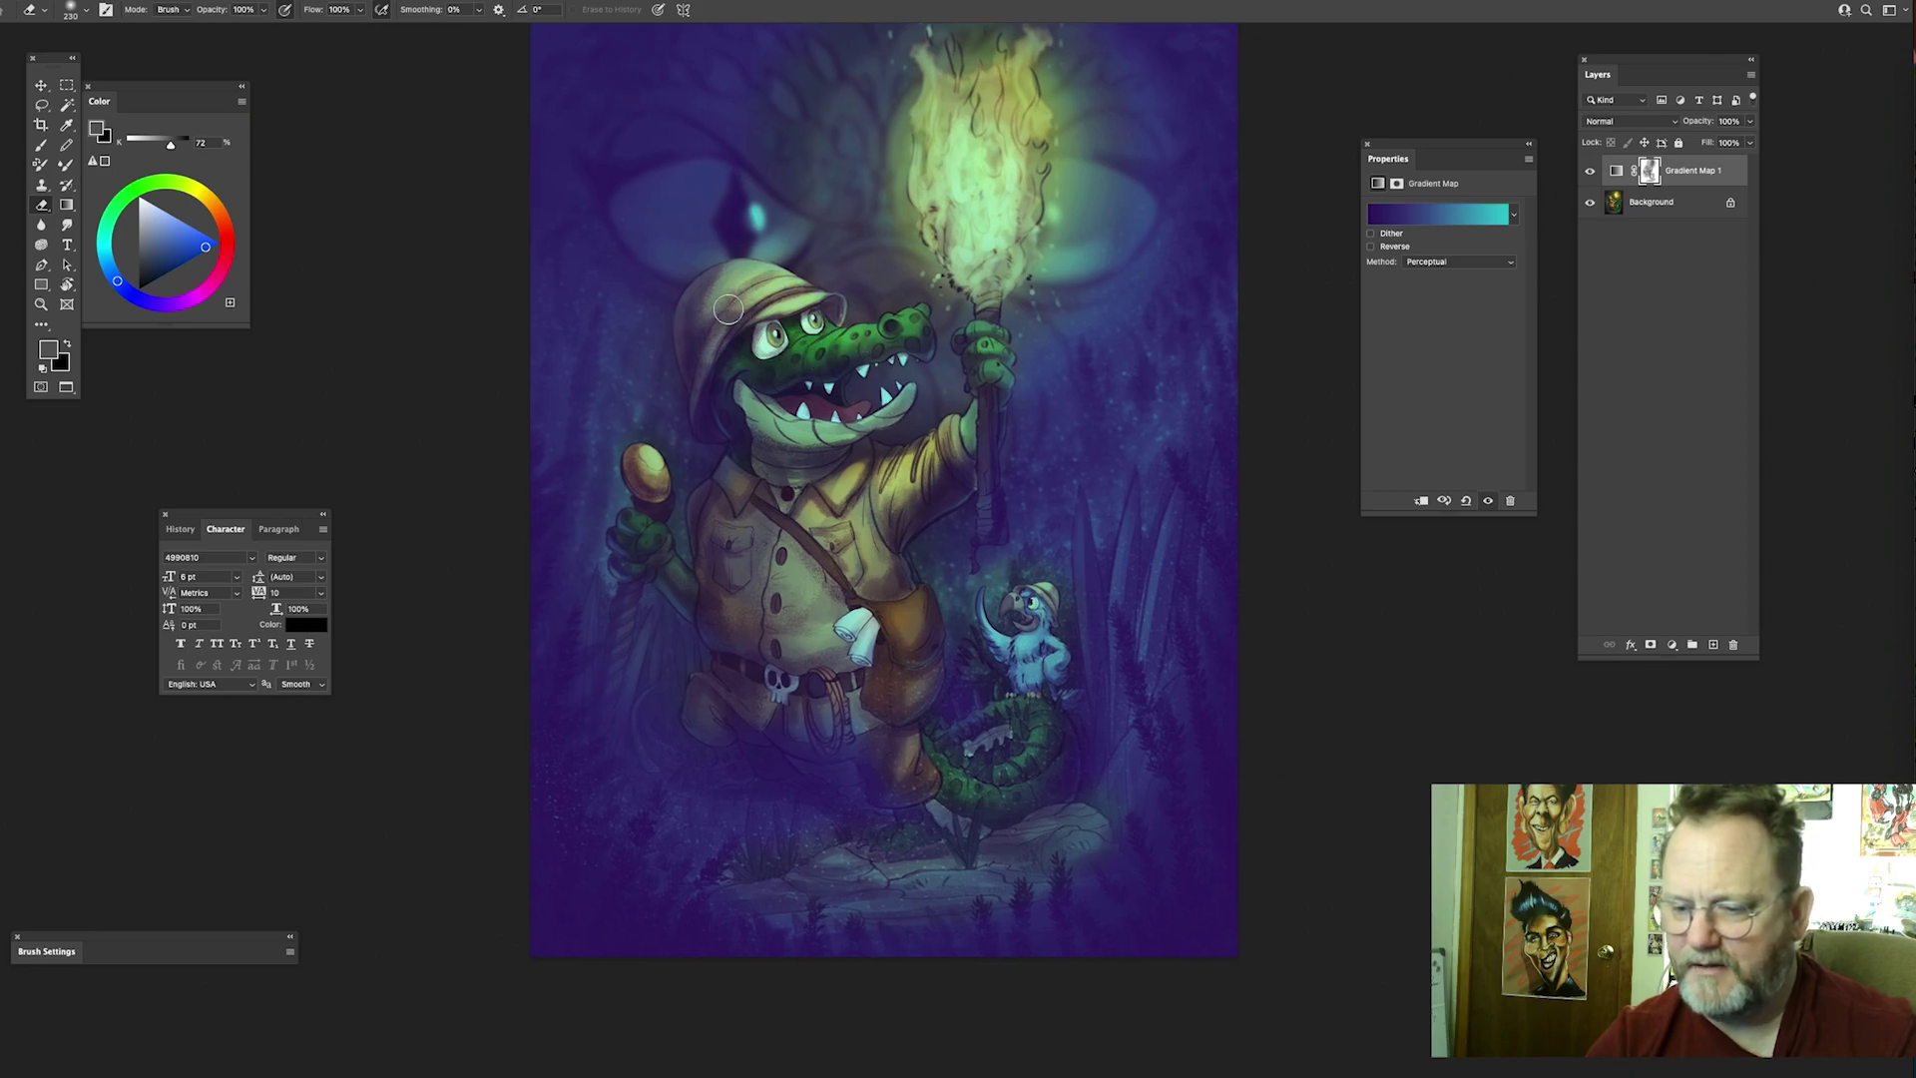
left_click_drag(930, 368, 844, 432)
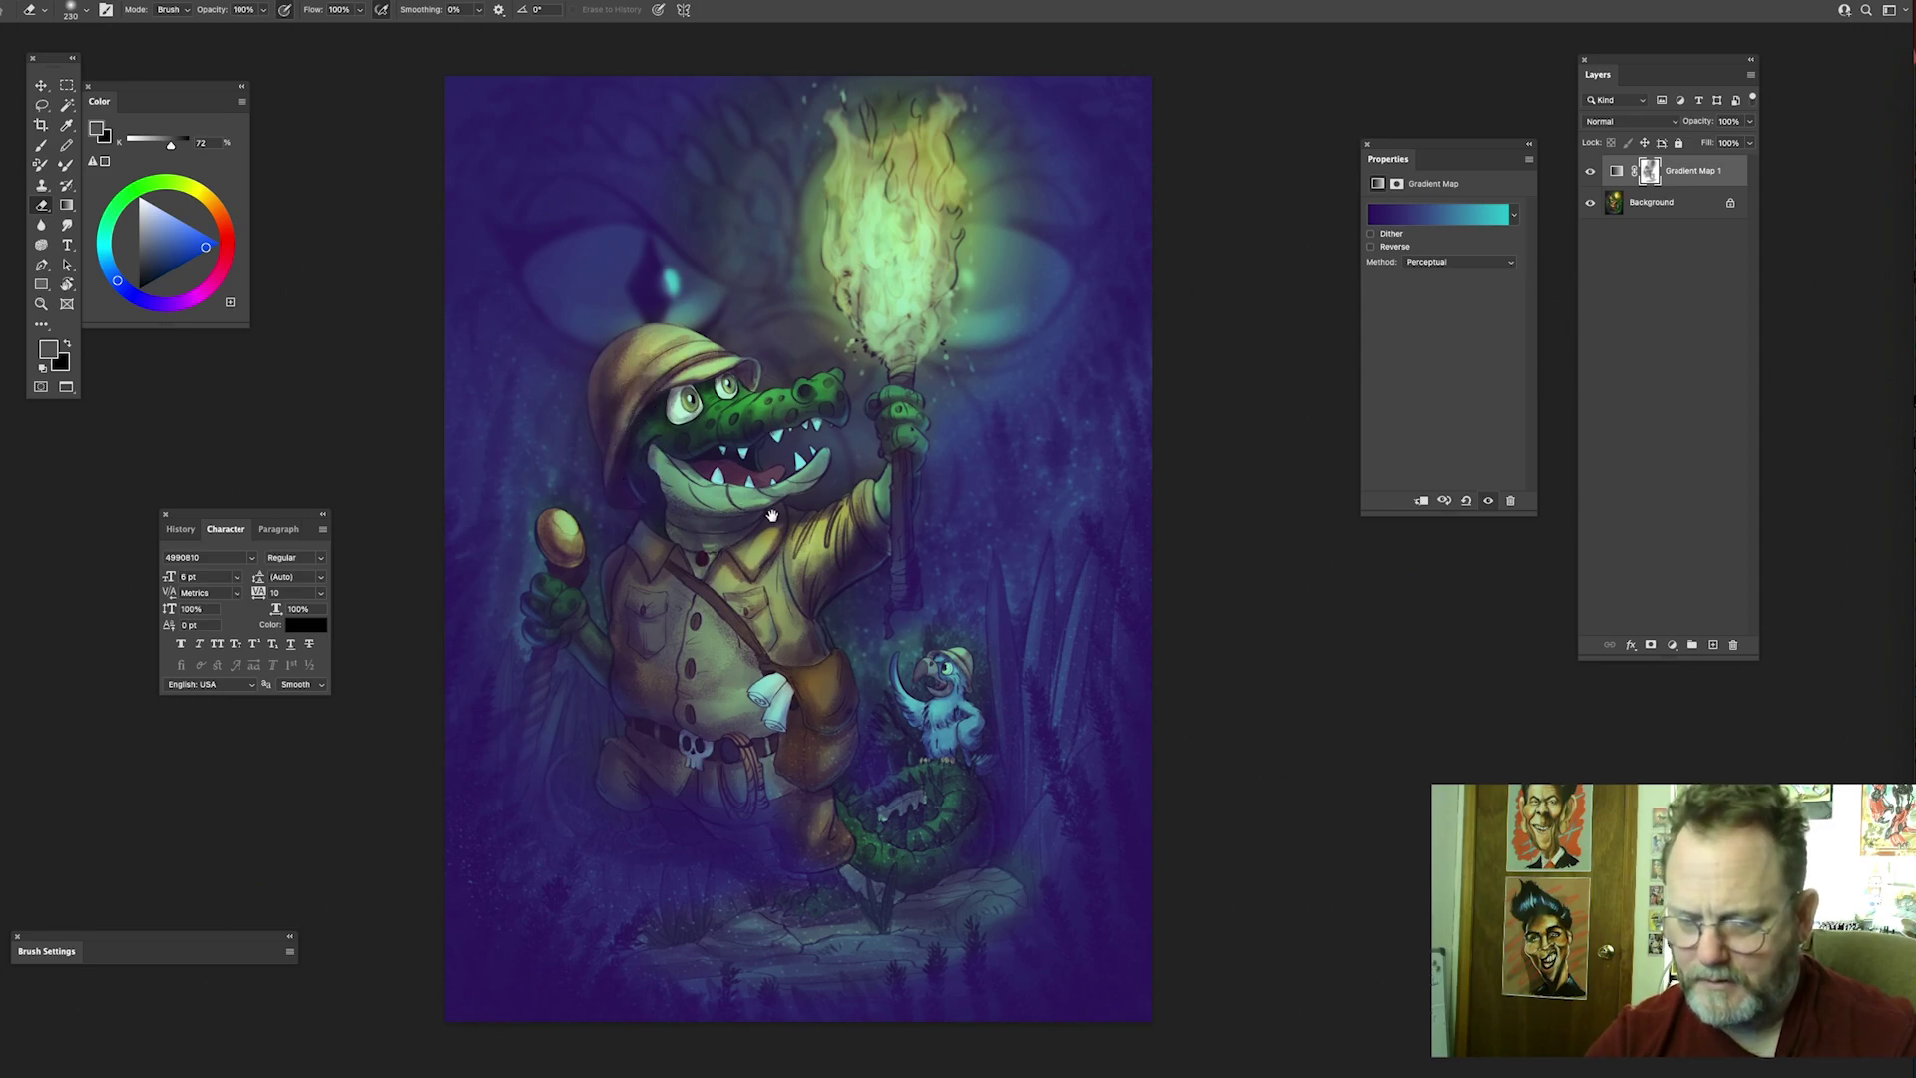
left_click_drag(758, 515, 865, 417)
mouse_move(884, 544)
left_mouse_down()
mouse_move(842, 560)
mouse_move(972, 487)
mouse_move(950, 482)
left_mouse_up()
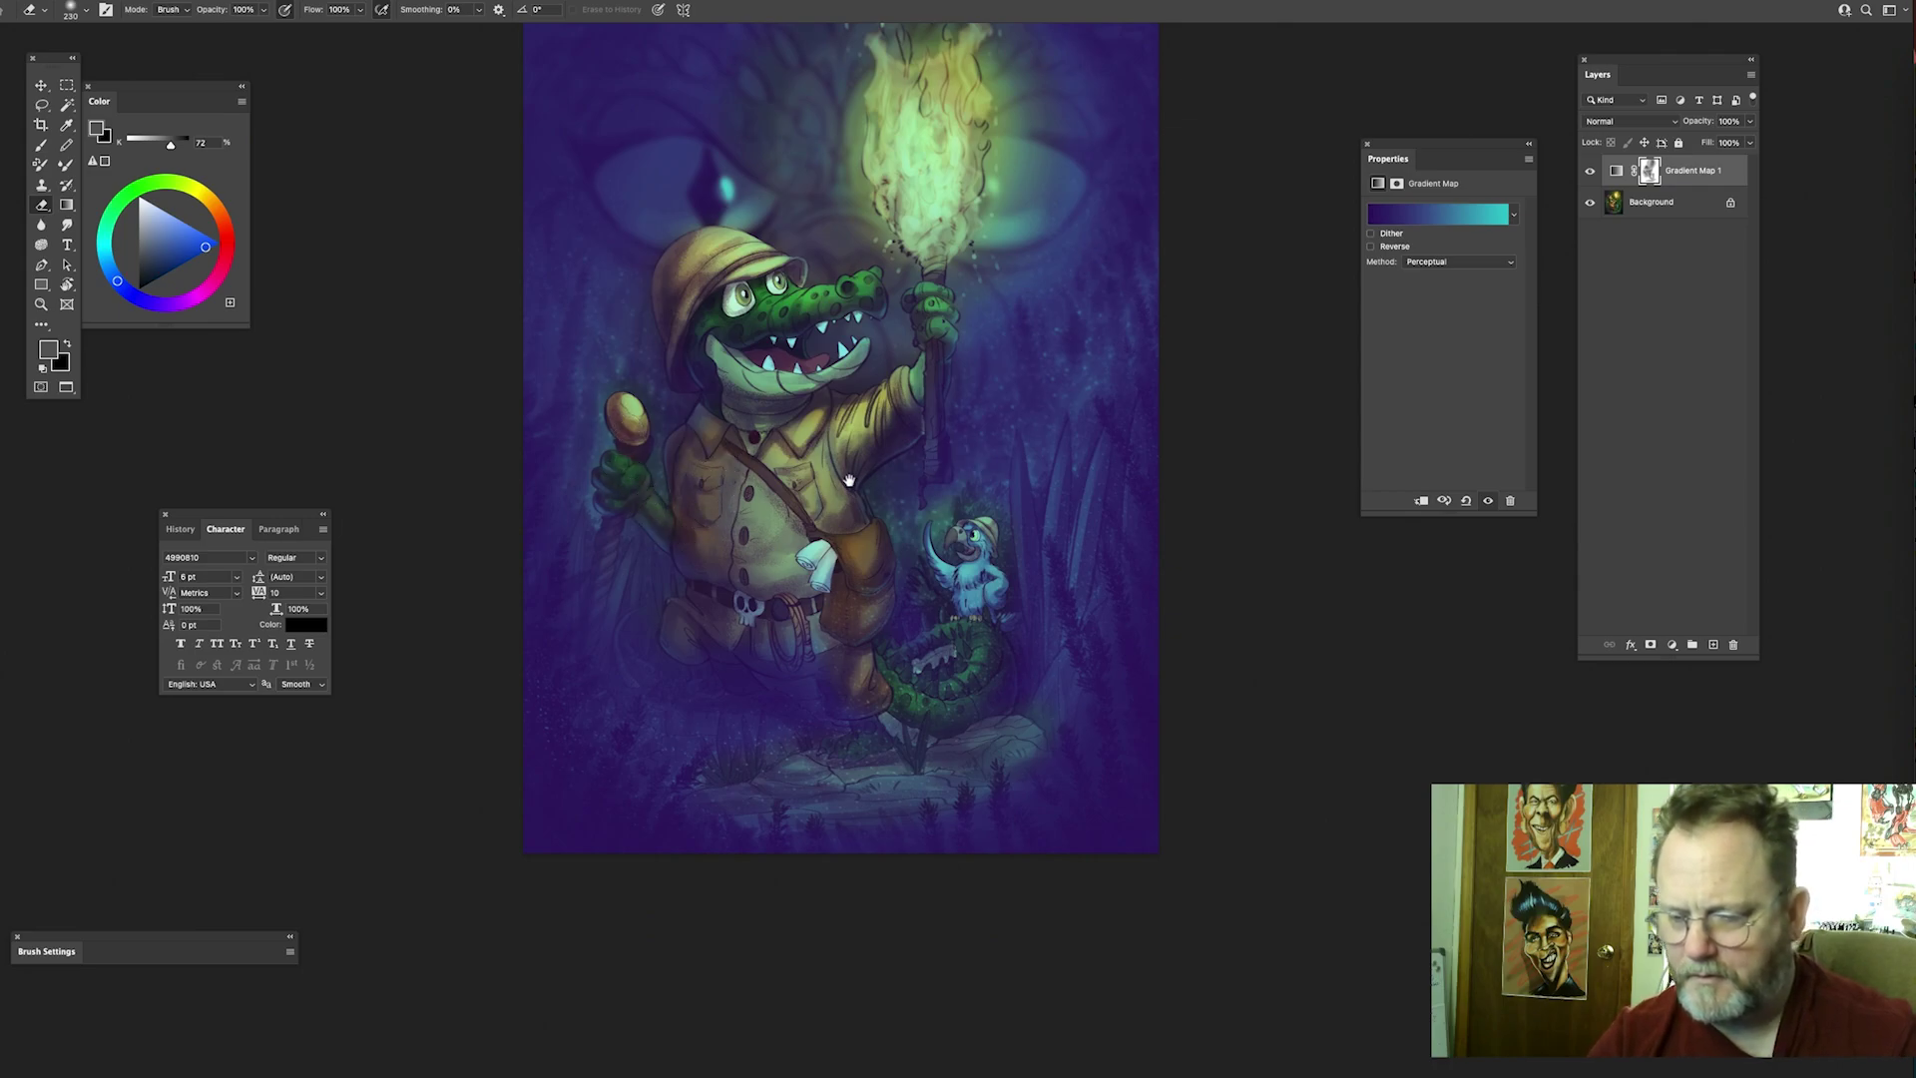
left_click_drag(832, 430, 868, 429)
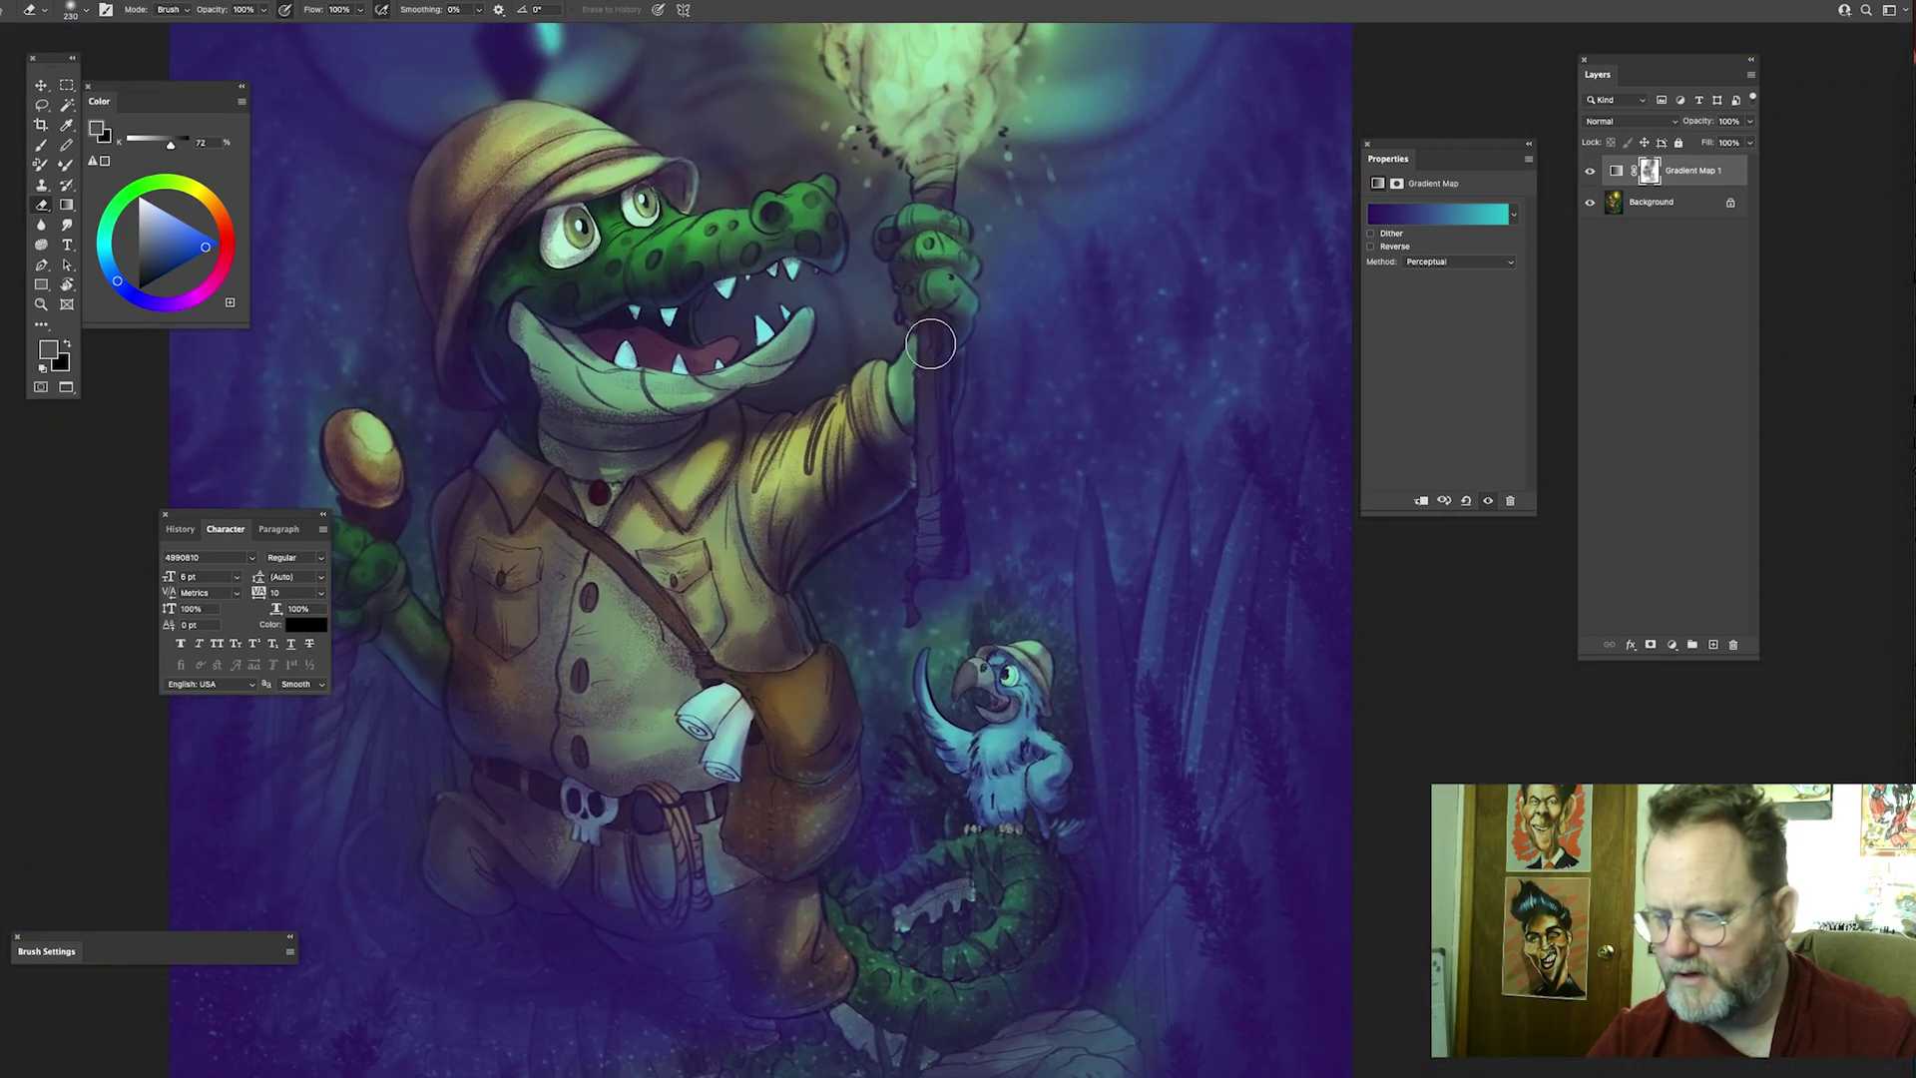
Step: Erase the mask over the torch handle, gripping hand and flame, and softly over the giant eye beside the flame
left_click_drag(943, 352, 884, 432)
left_click_drag(841, 359, 817, 628)
mouse_move(849, 279)
left_mouse_down()
mouse_move(864, 186)
mouse_move(838, 279)
mouse_move(805, 276)
mouse_move(748, 125)
mouse_move(763, 243)
mouse_move(736, 234)
mouse_move(762, 364)
mouse_move(783, 387)
mouse_move(815, 380)
mouse_move(862, 393)
left_mouse_up()
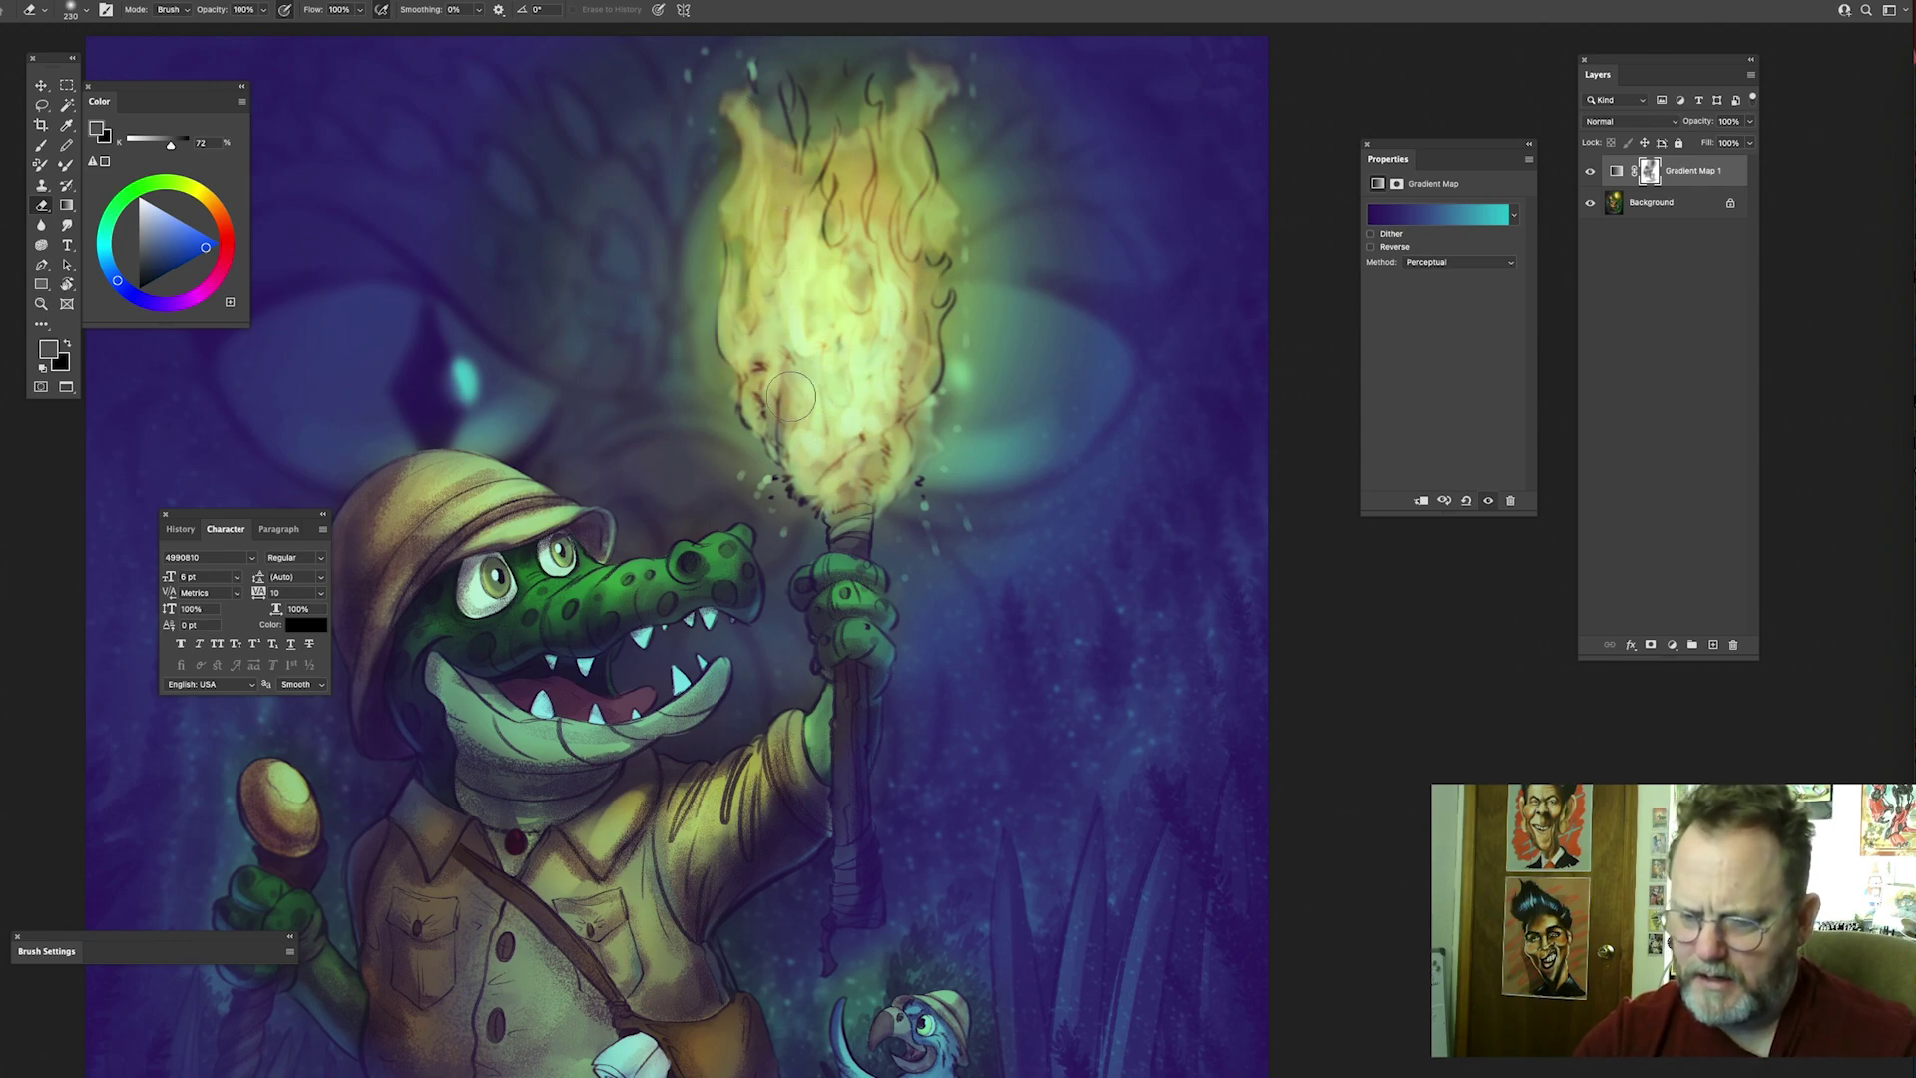
scroll(926, 271, "down", 5)
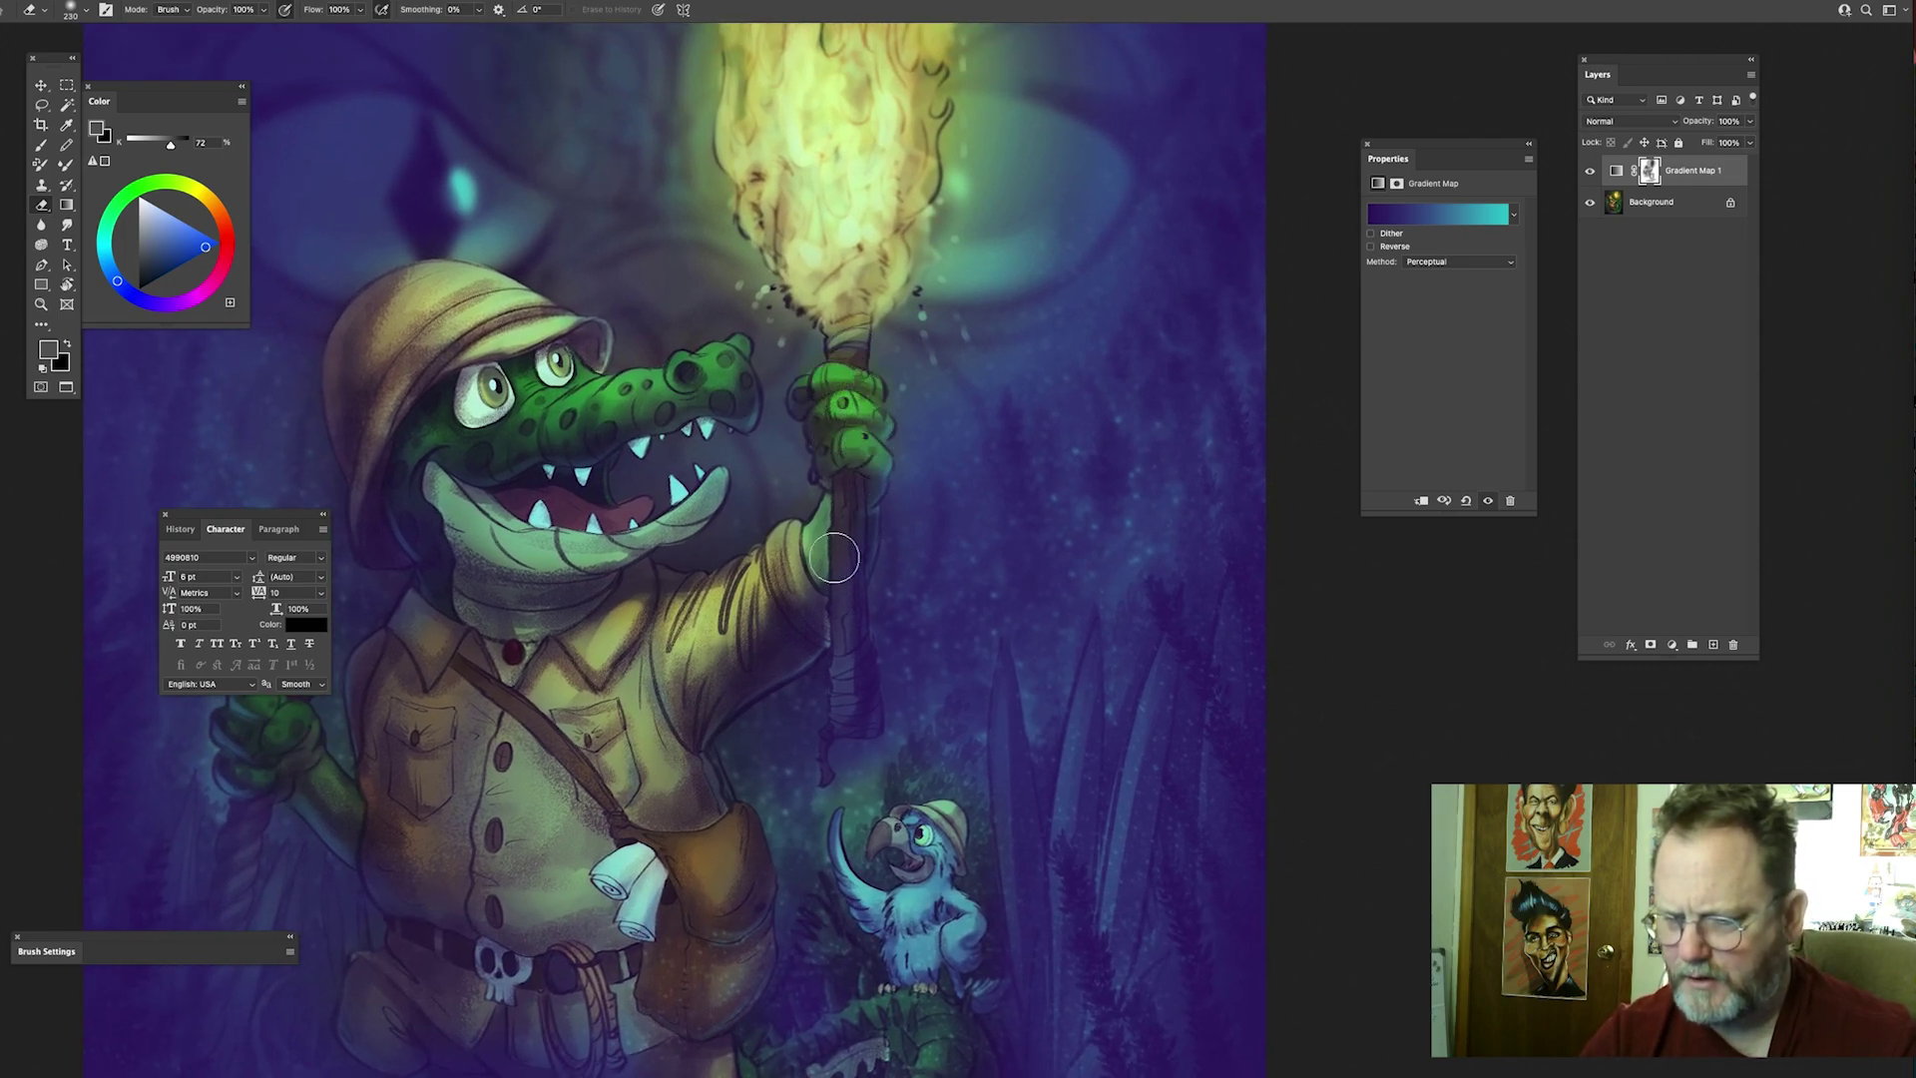
left_click_drag(886, 512, 898, 423)
mouse_move(867, 270)
left_mouse_down()
mouse_move(856, 251)
mouse_move(911, 434)
mouse_move(895, 444)
left_mouse_up()
mouse_move(784, 352)
left_mouse_down()
mouse_move(679, 366)
mouse_move(809, 373)
mouse_move(826, 329)
left_mouse_up()
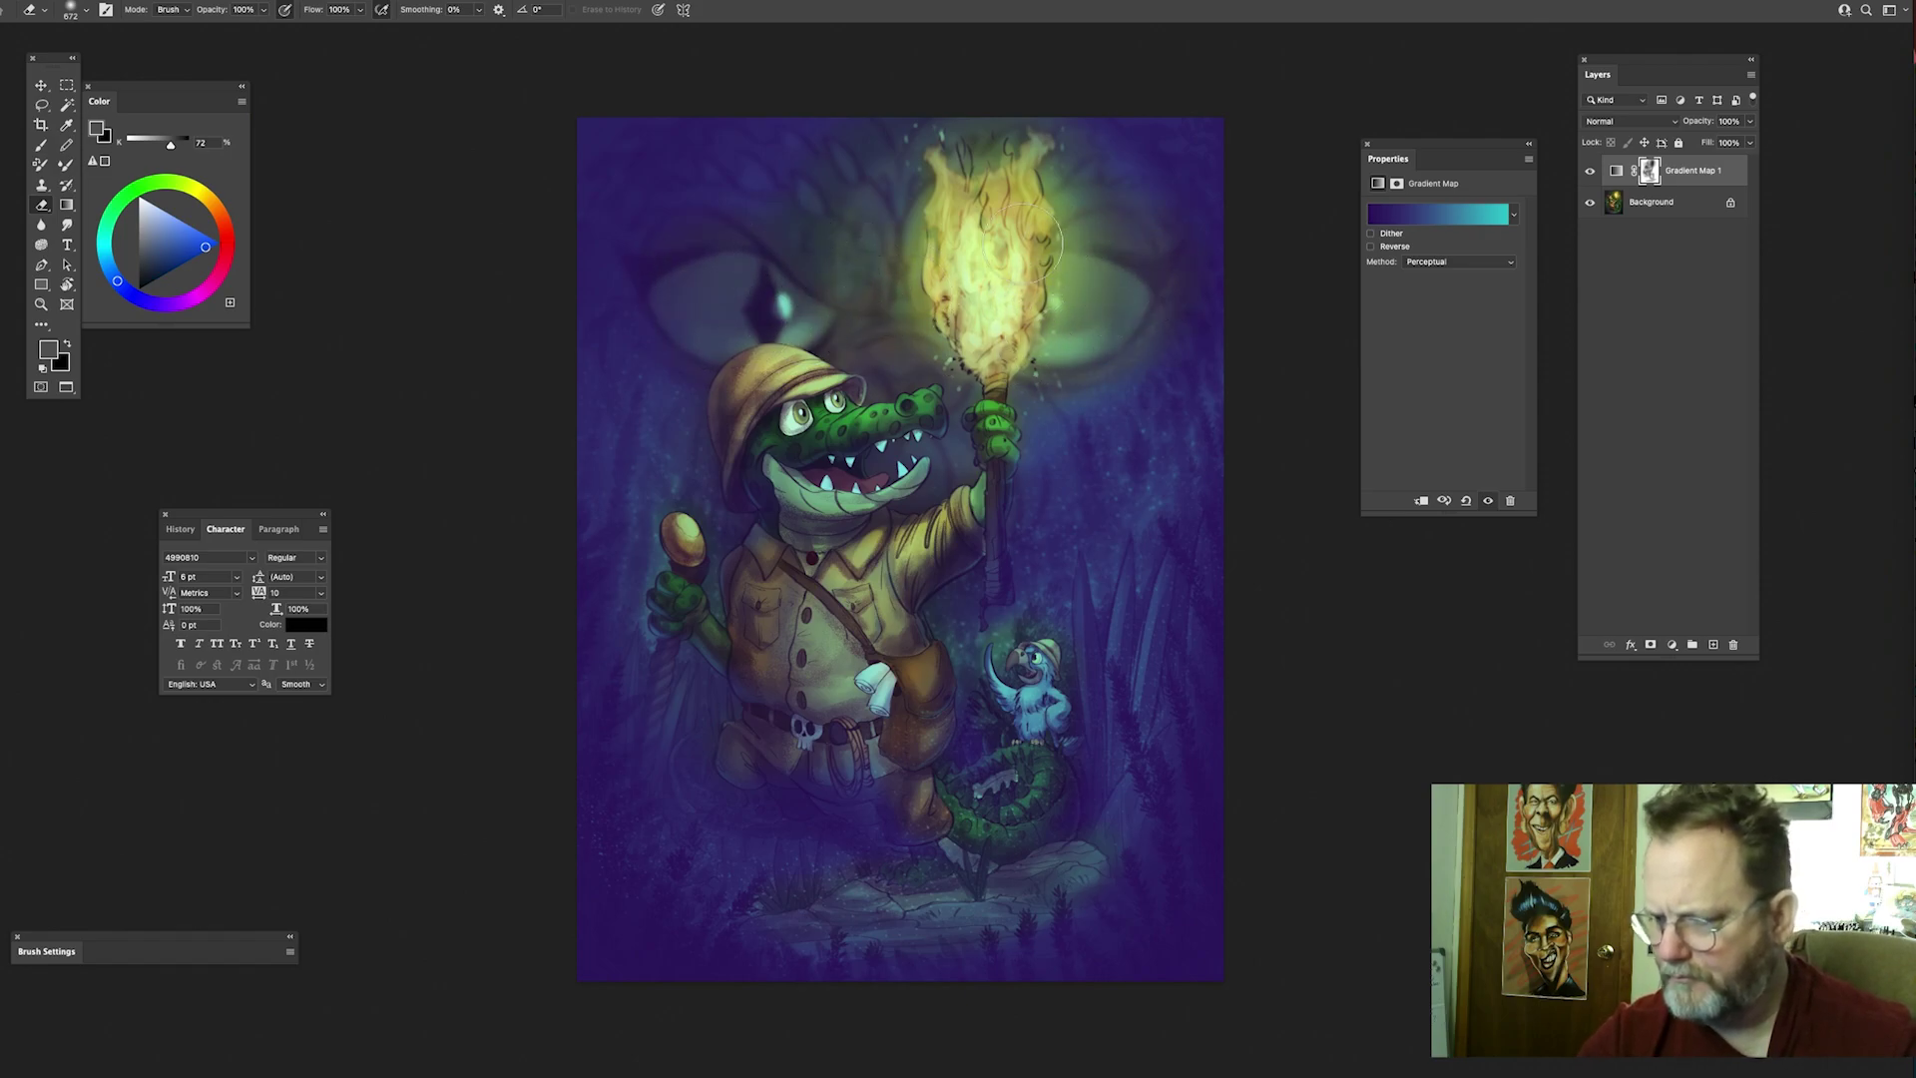
Step: Erase the mask with a large soft brush across the background edges and jungle plants to bring back some original colour
left_click_drag(1104, 475, 1094, 403)
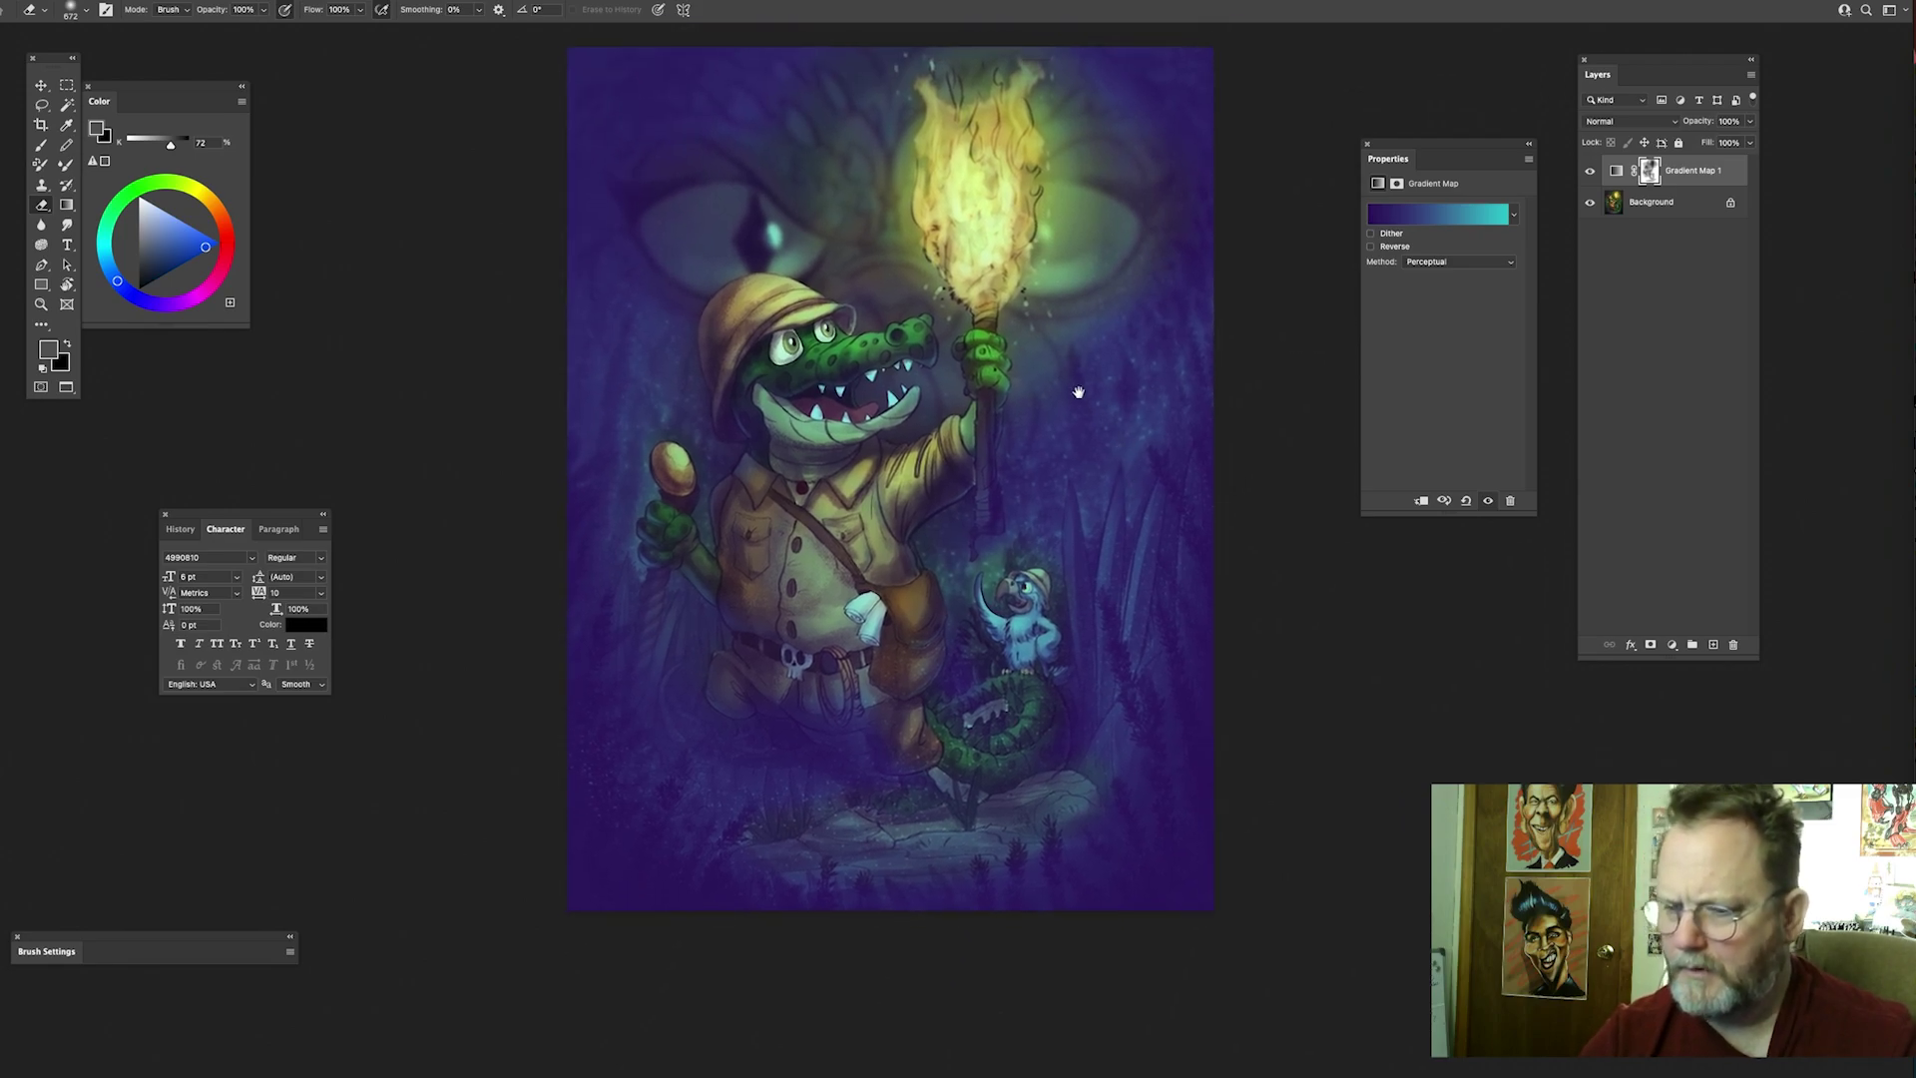
left_click_drag(759, 567, 828, 432)
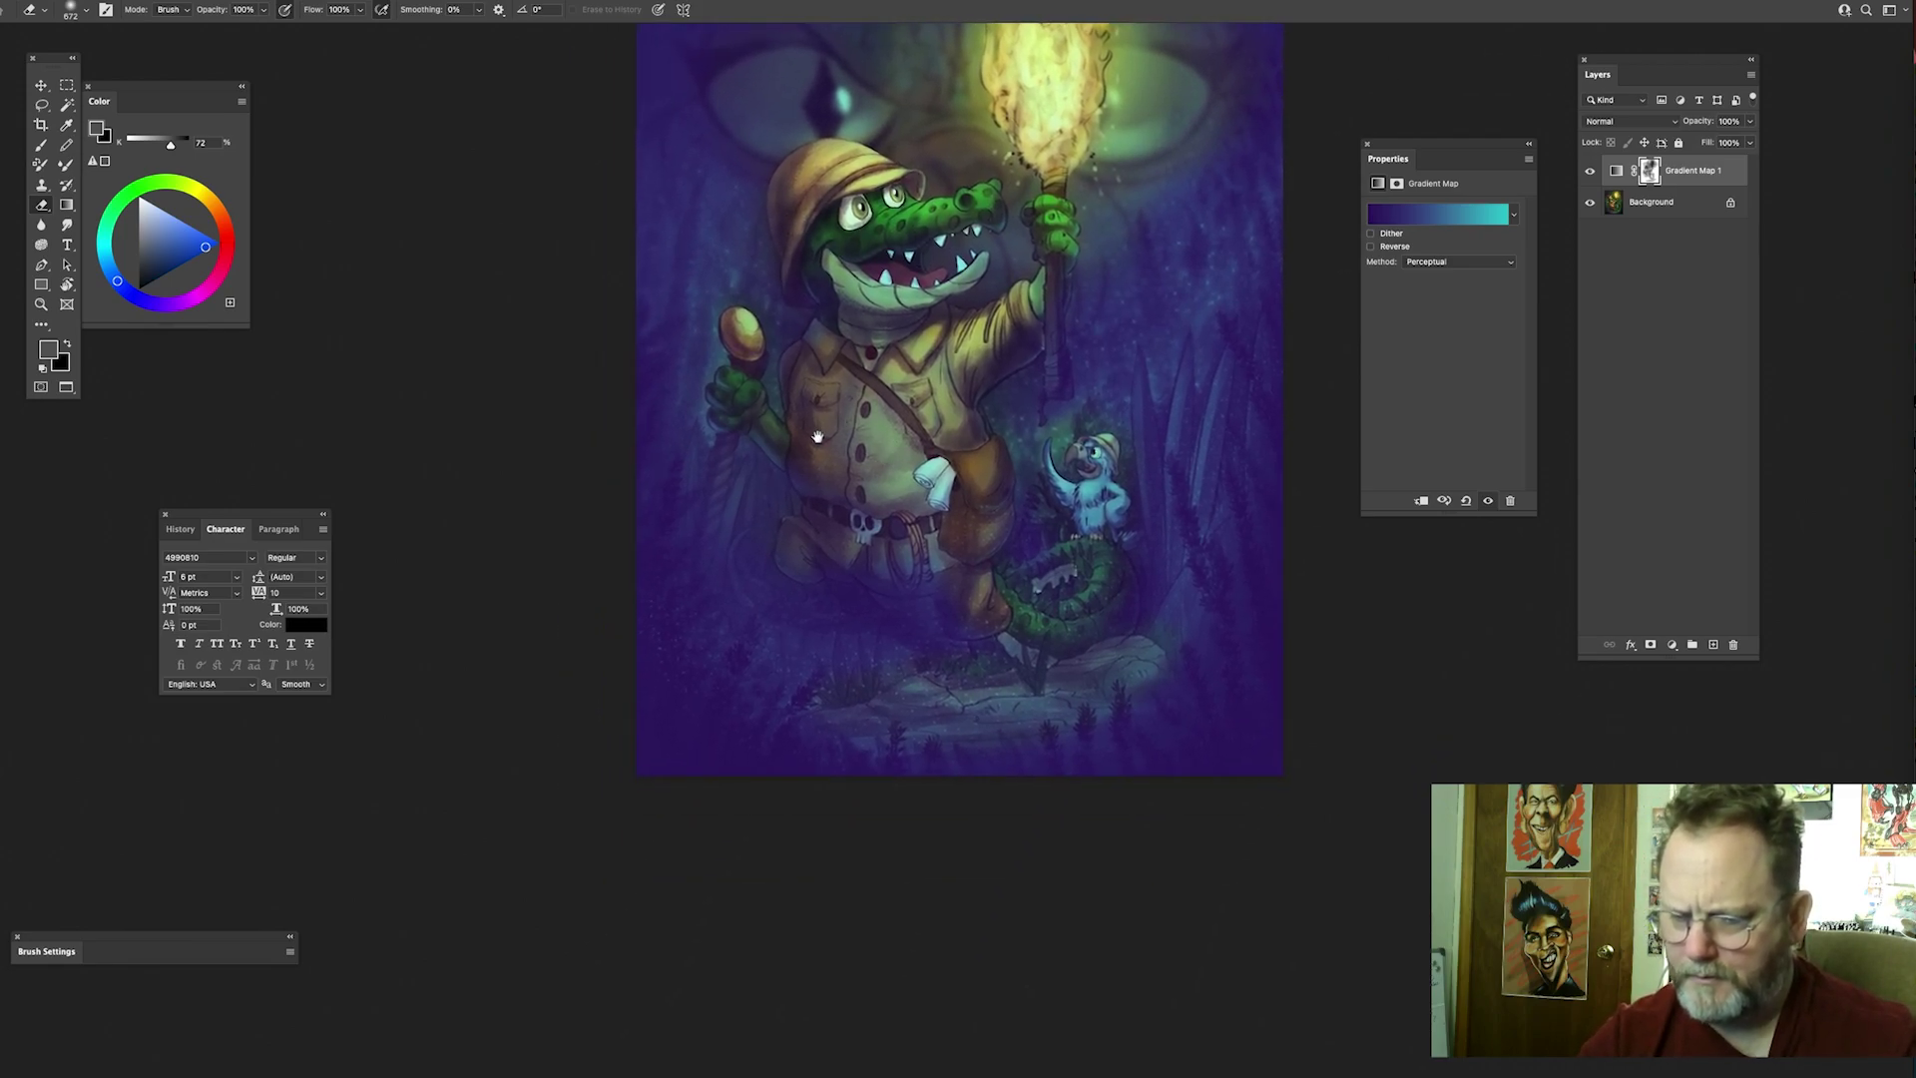
mouse_move(698, 392)
left_mouse_down()
mouse_move(685, 416)
mouse_move(620, 398)
left_mouse_up()
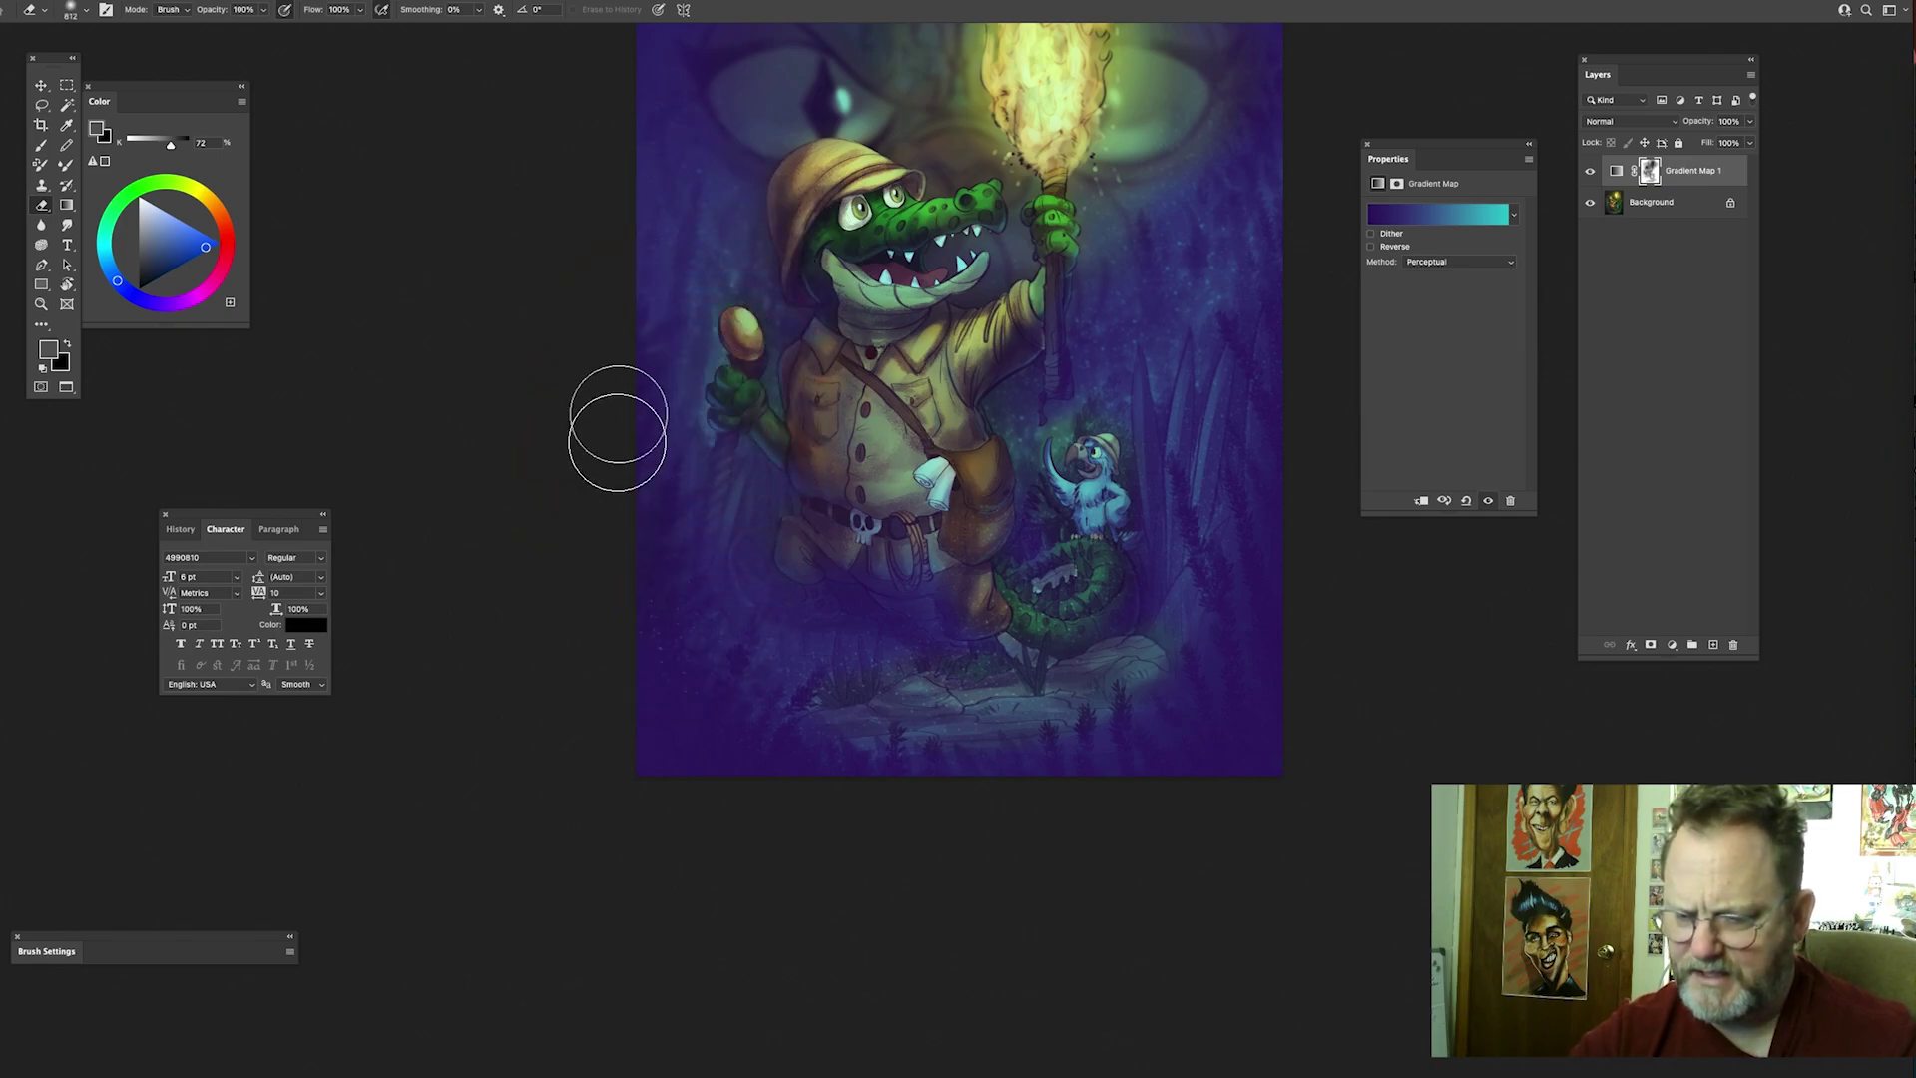
mouse_move(638, 552)
left_mouse_down()
mouse_move(659, 673)
mouse_move(723, 693)
mouse_move(698, 647)
left_mouse_up()
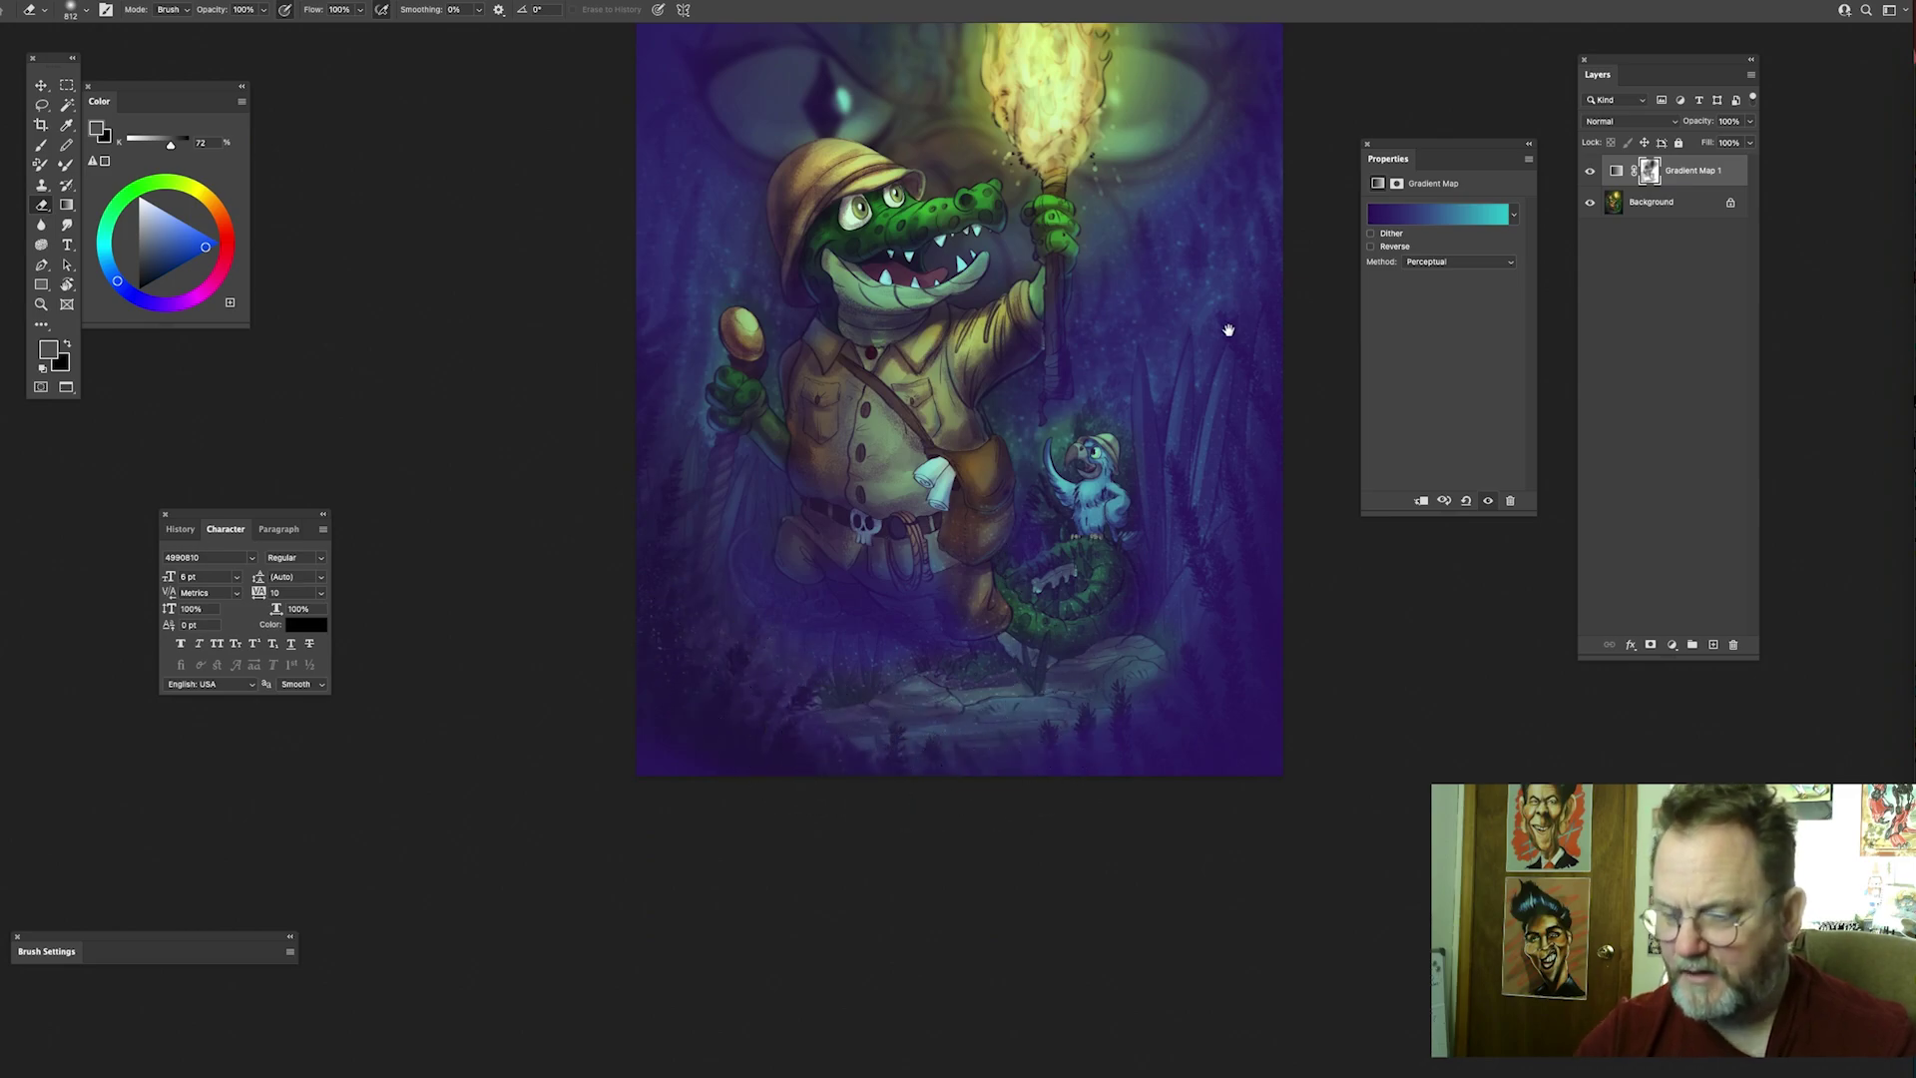
left_click_drag(1205, 470, 1029, 455)
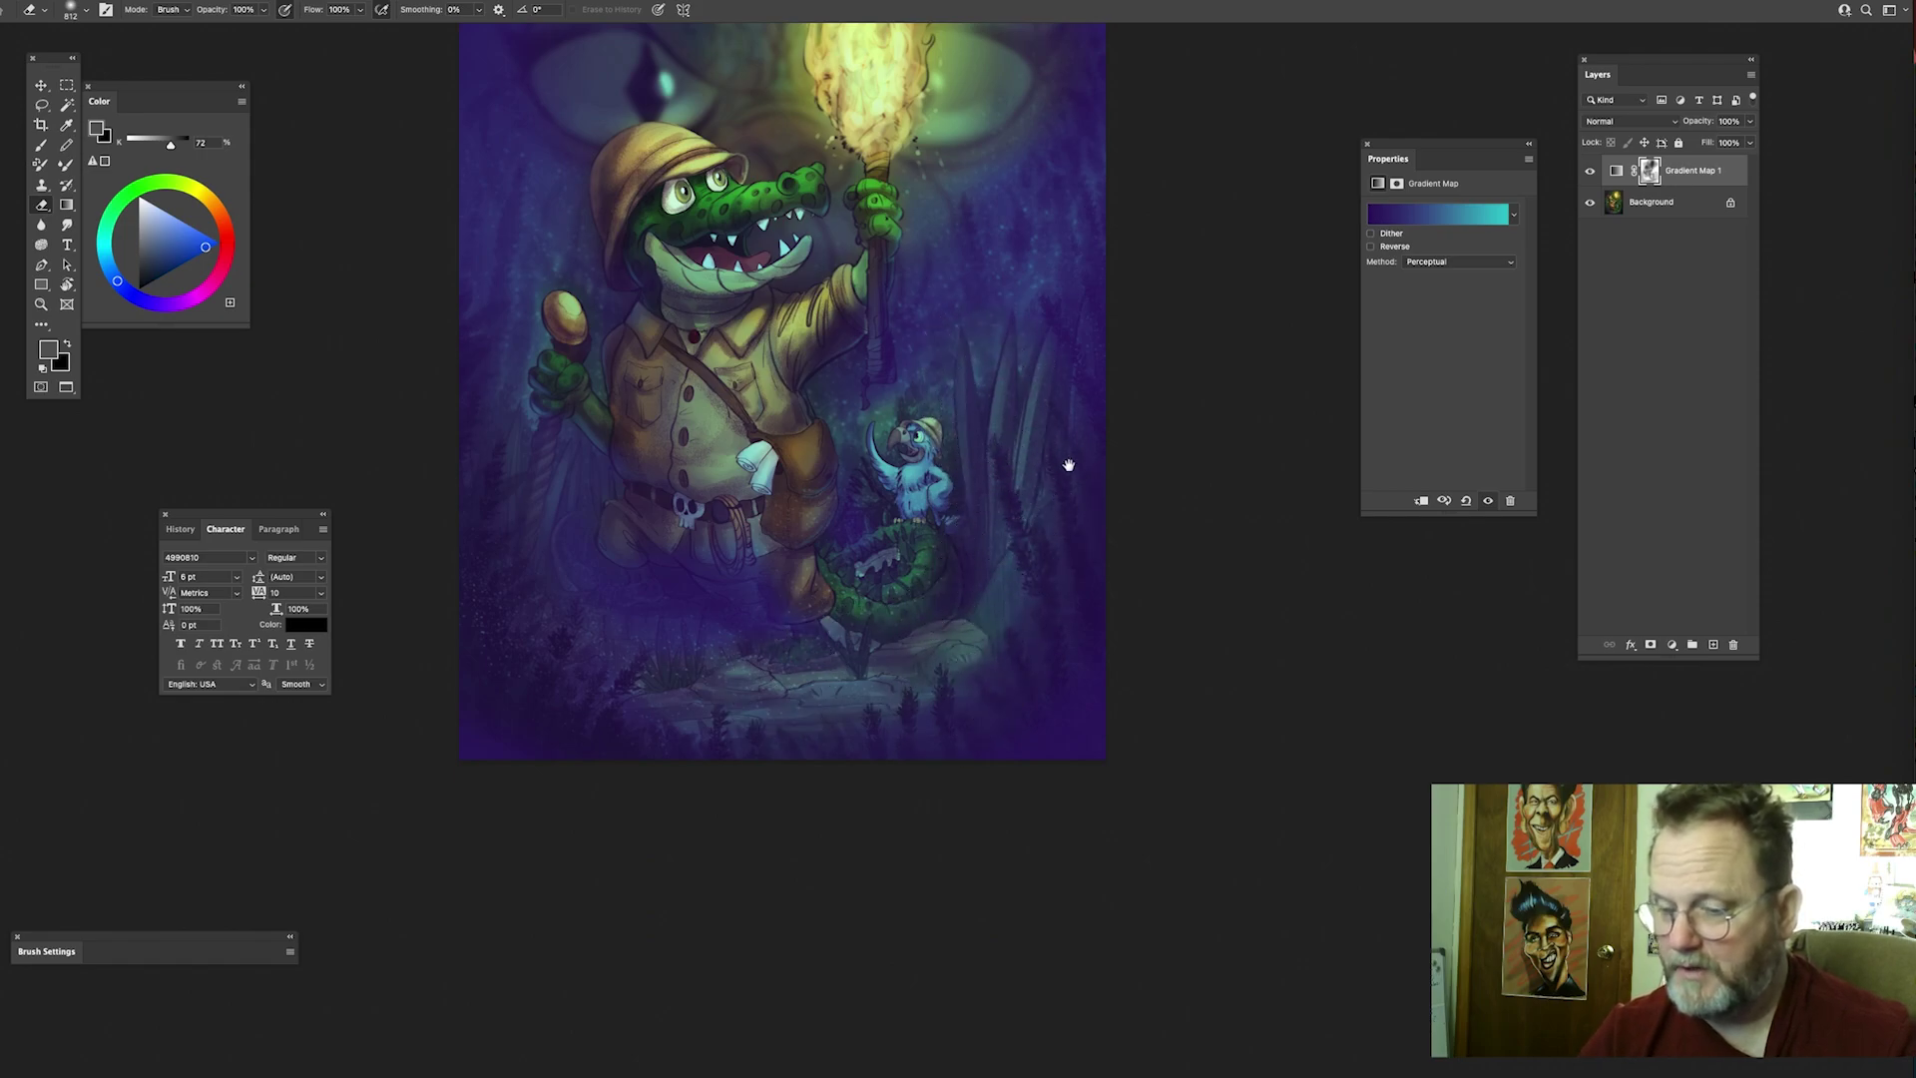
left_click_drag(1072, 313, 1114, 552)
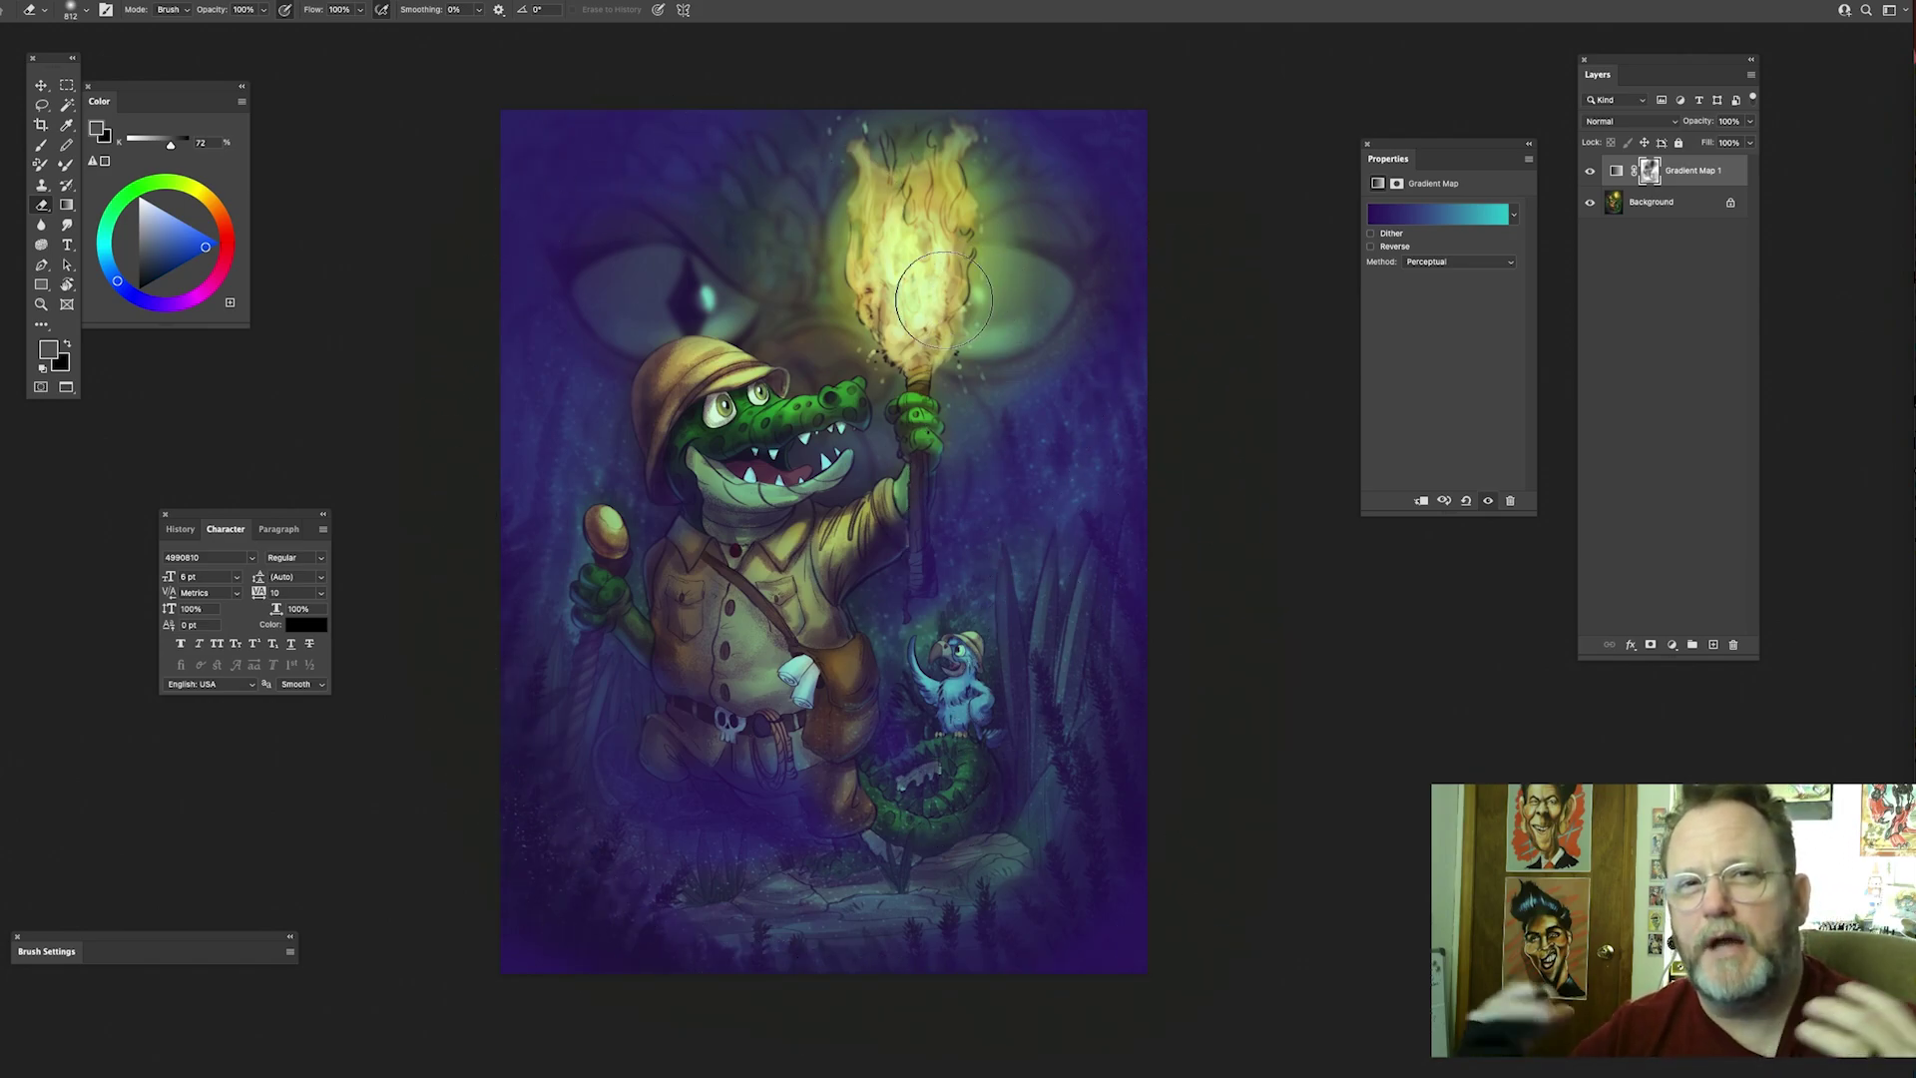
scroll(943, 300, "down", 3)
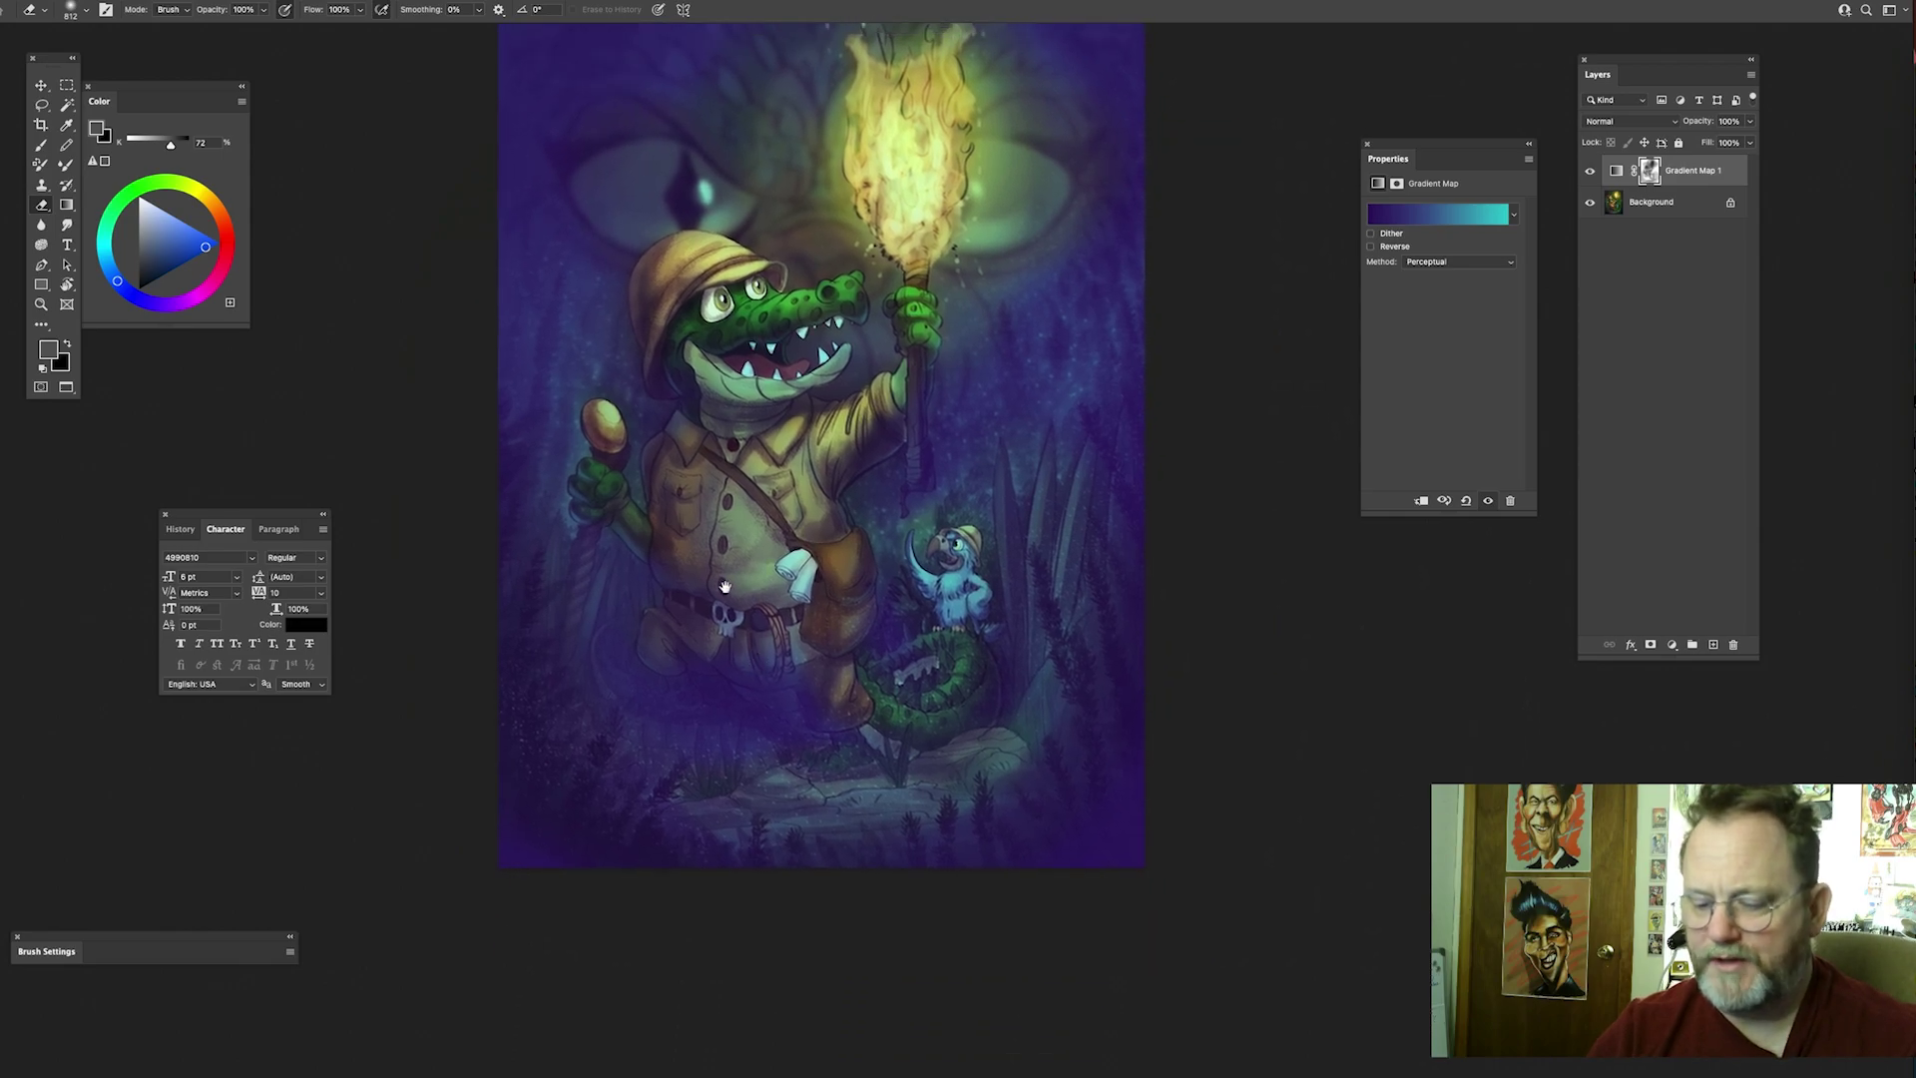
Step: Undo the last mask stroke and, with a smaller brush, softly erase the mask around the crocodile's helmet and snout
key("super+z")
key("bracketleft")
key("bracketleft")
key("bracketleft")
key("bracketleft")
mouse_move(848, 282)
left_mouse_down()
mouse_move(833, 427)
mouse_move(818, 398)
left_mouse_up()
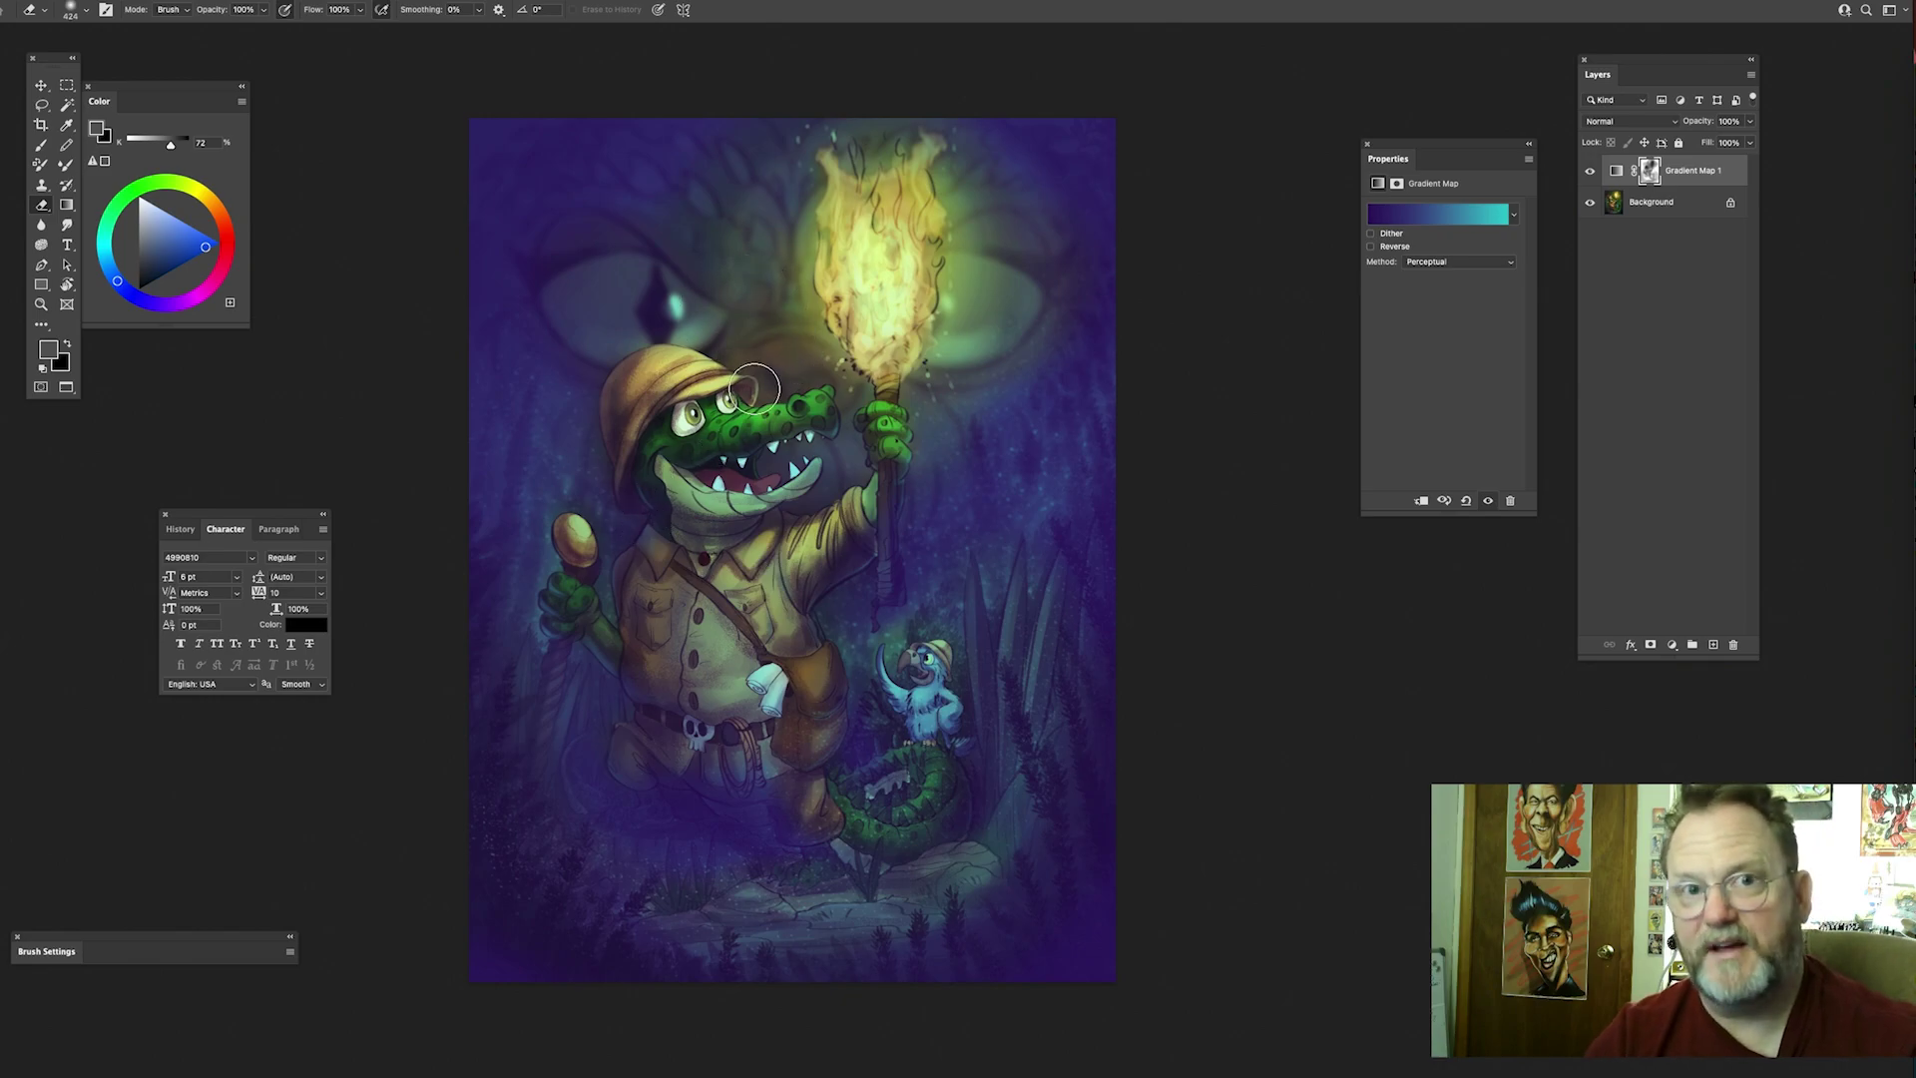
left_click_drag(642, 320, 644, 324)
left_click_drag(804, 555, 779, 486)
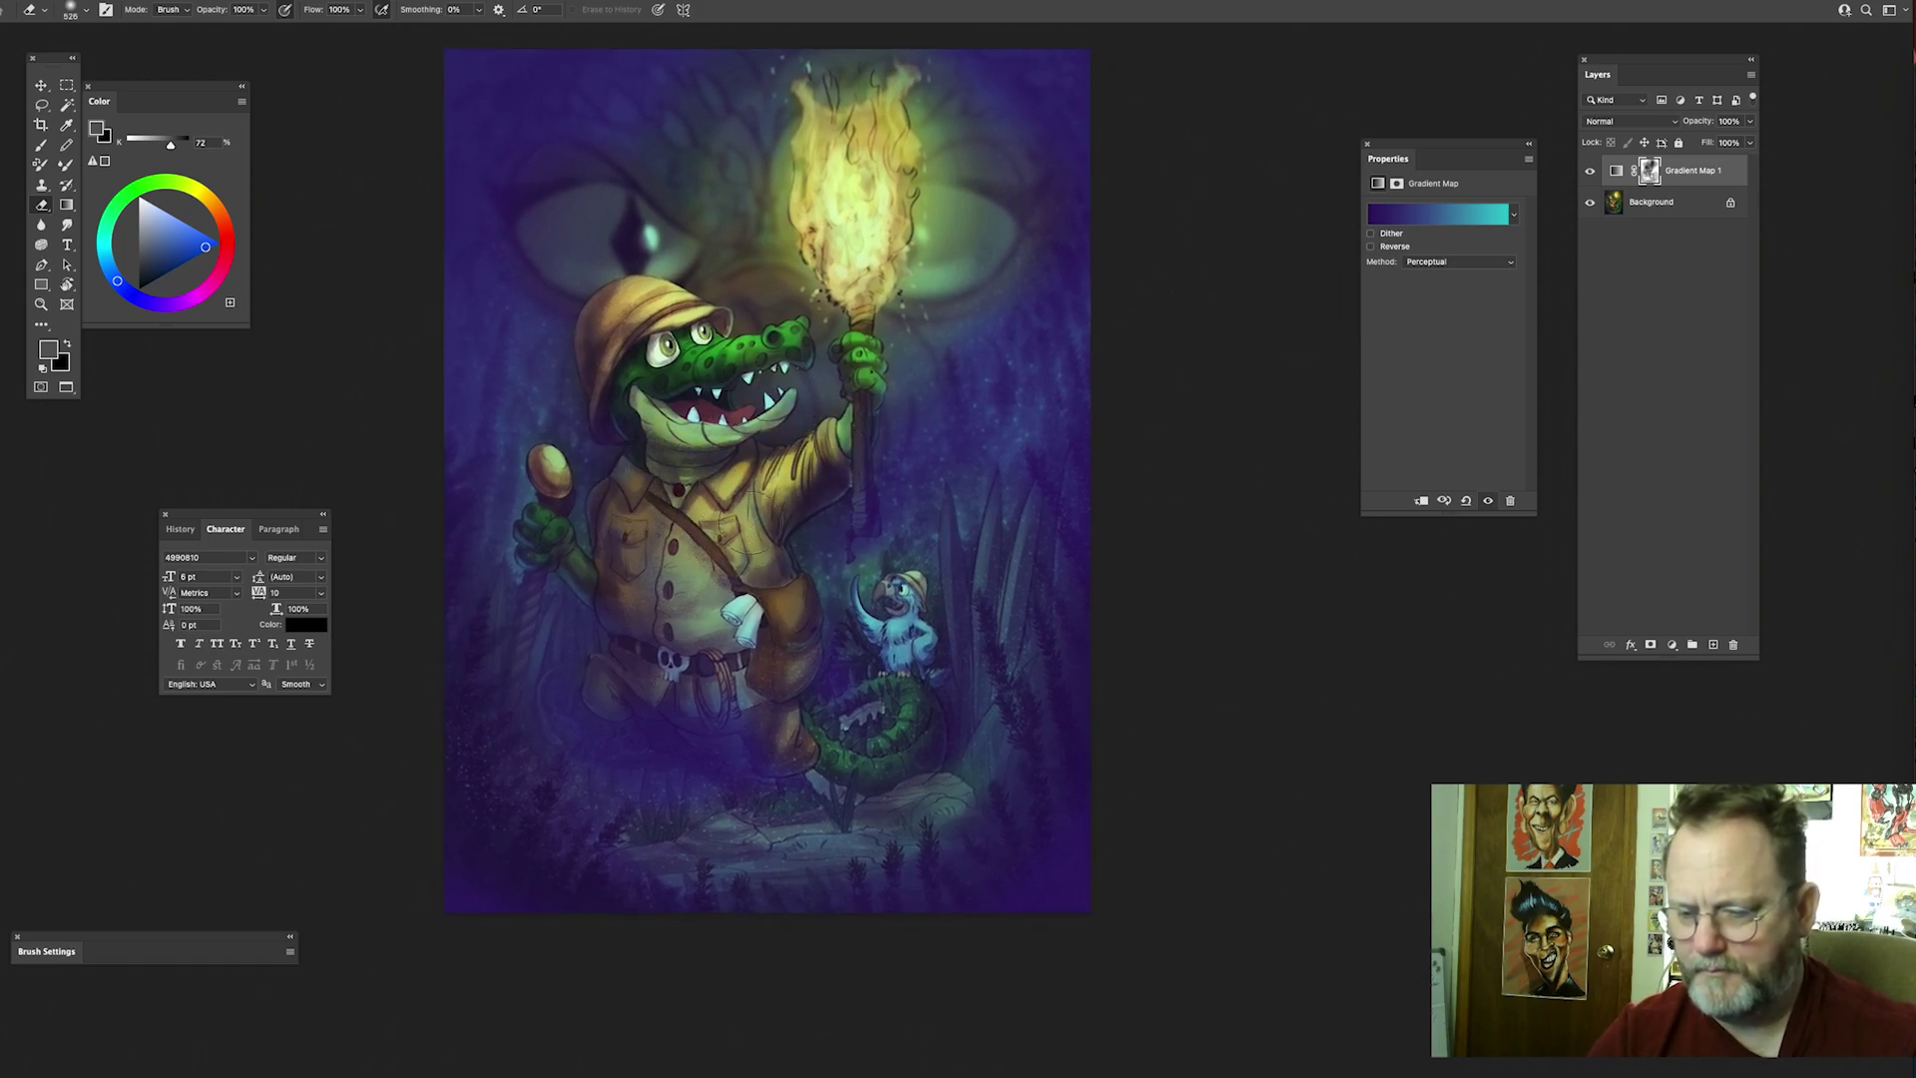
Step: Erase the mask softly over the jungle background beside the torch, around the parrot and near the hand holding the staff
left_click_drag(910, 432, 881, 487)
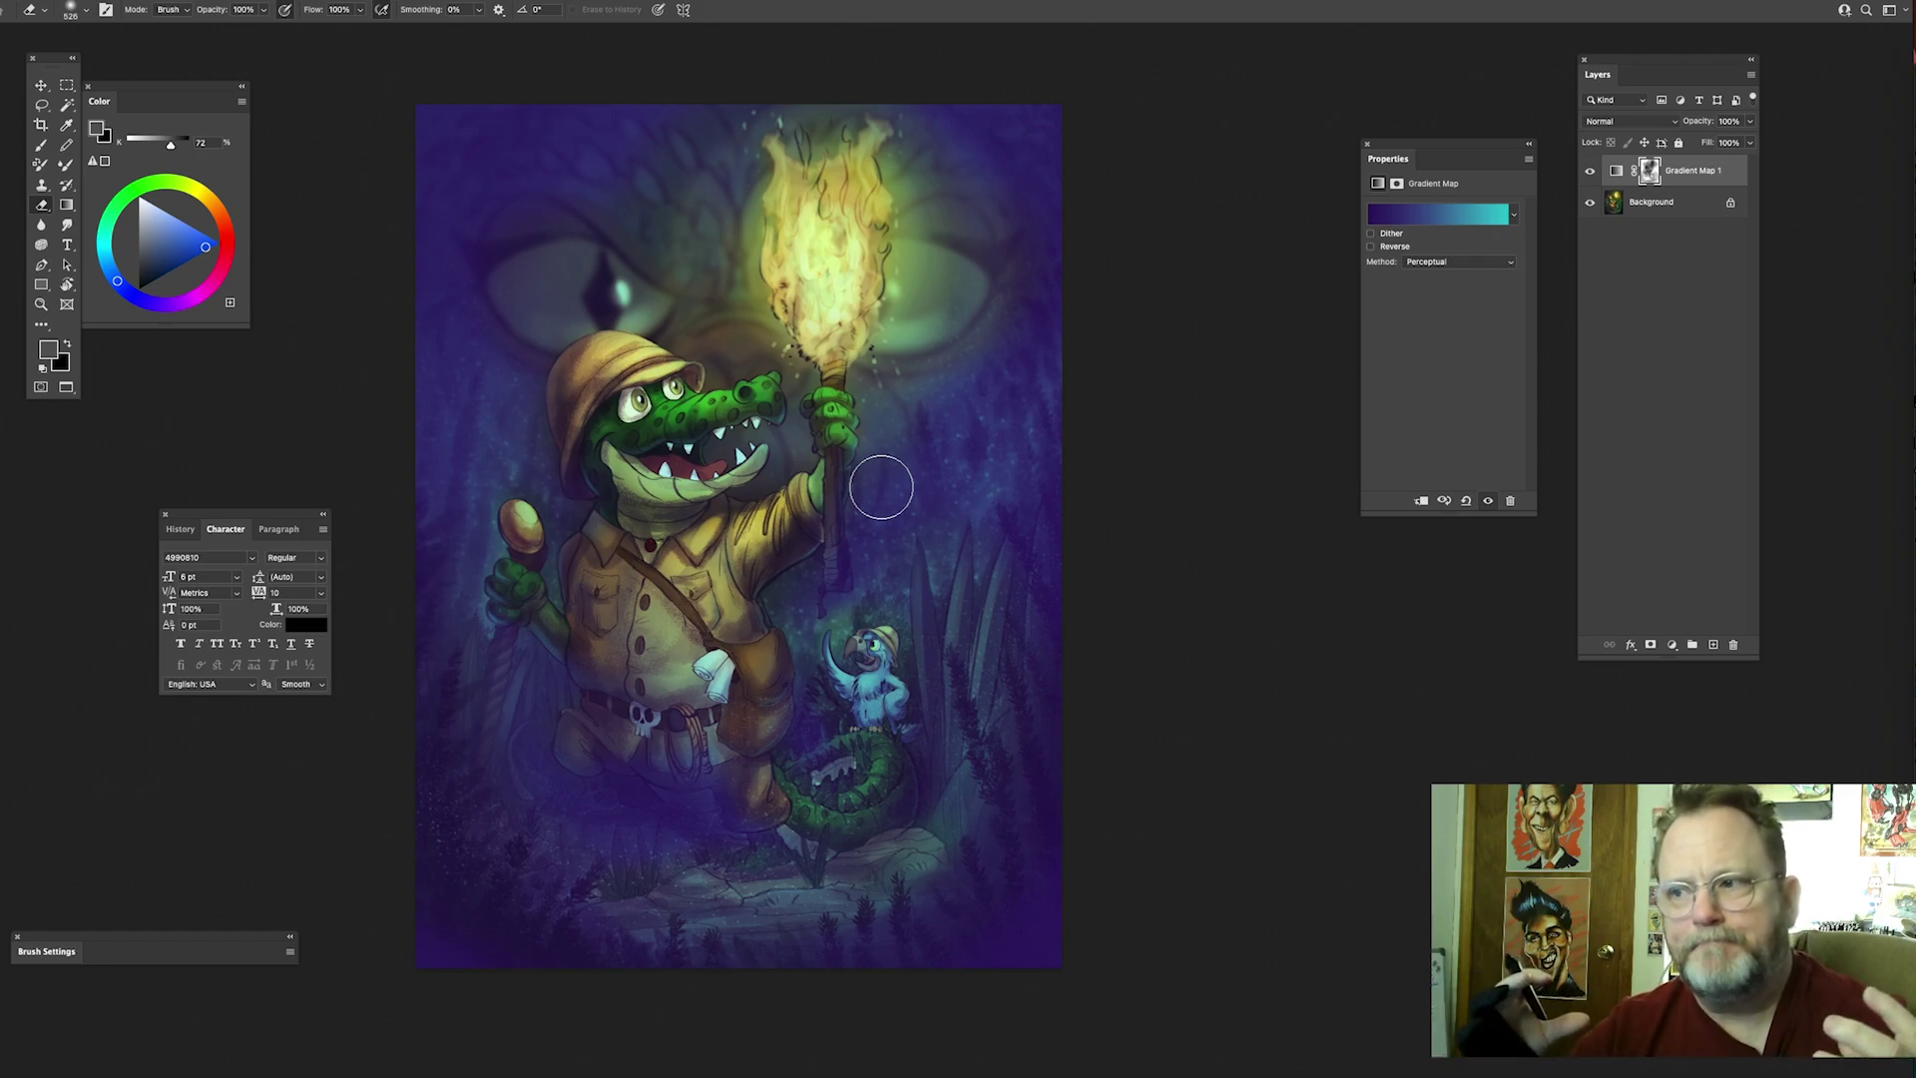
mouse_move(1036, 209)
left_mouse_down()
mouse_move(1005, 215)
mouse_move(1002, 170)
left_mouse_up()
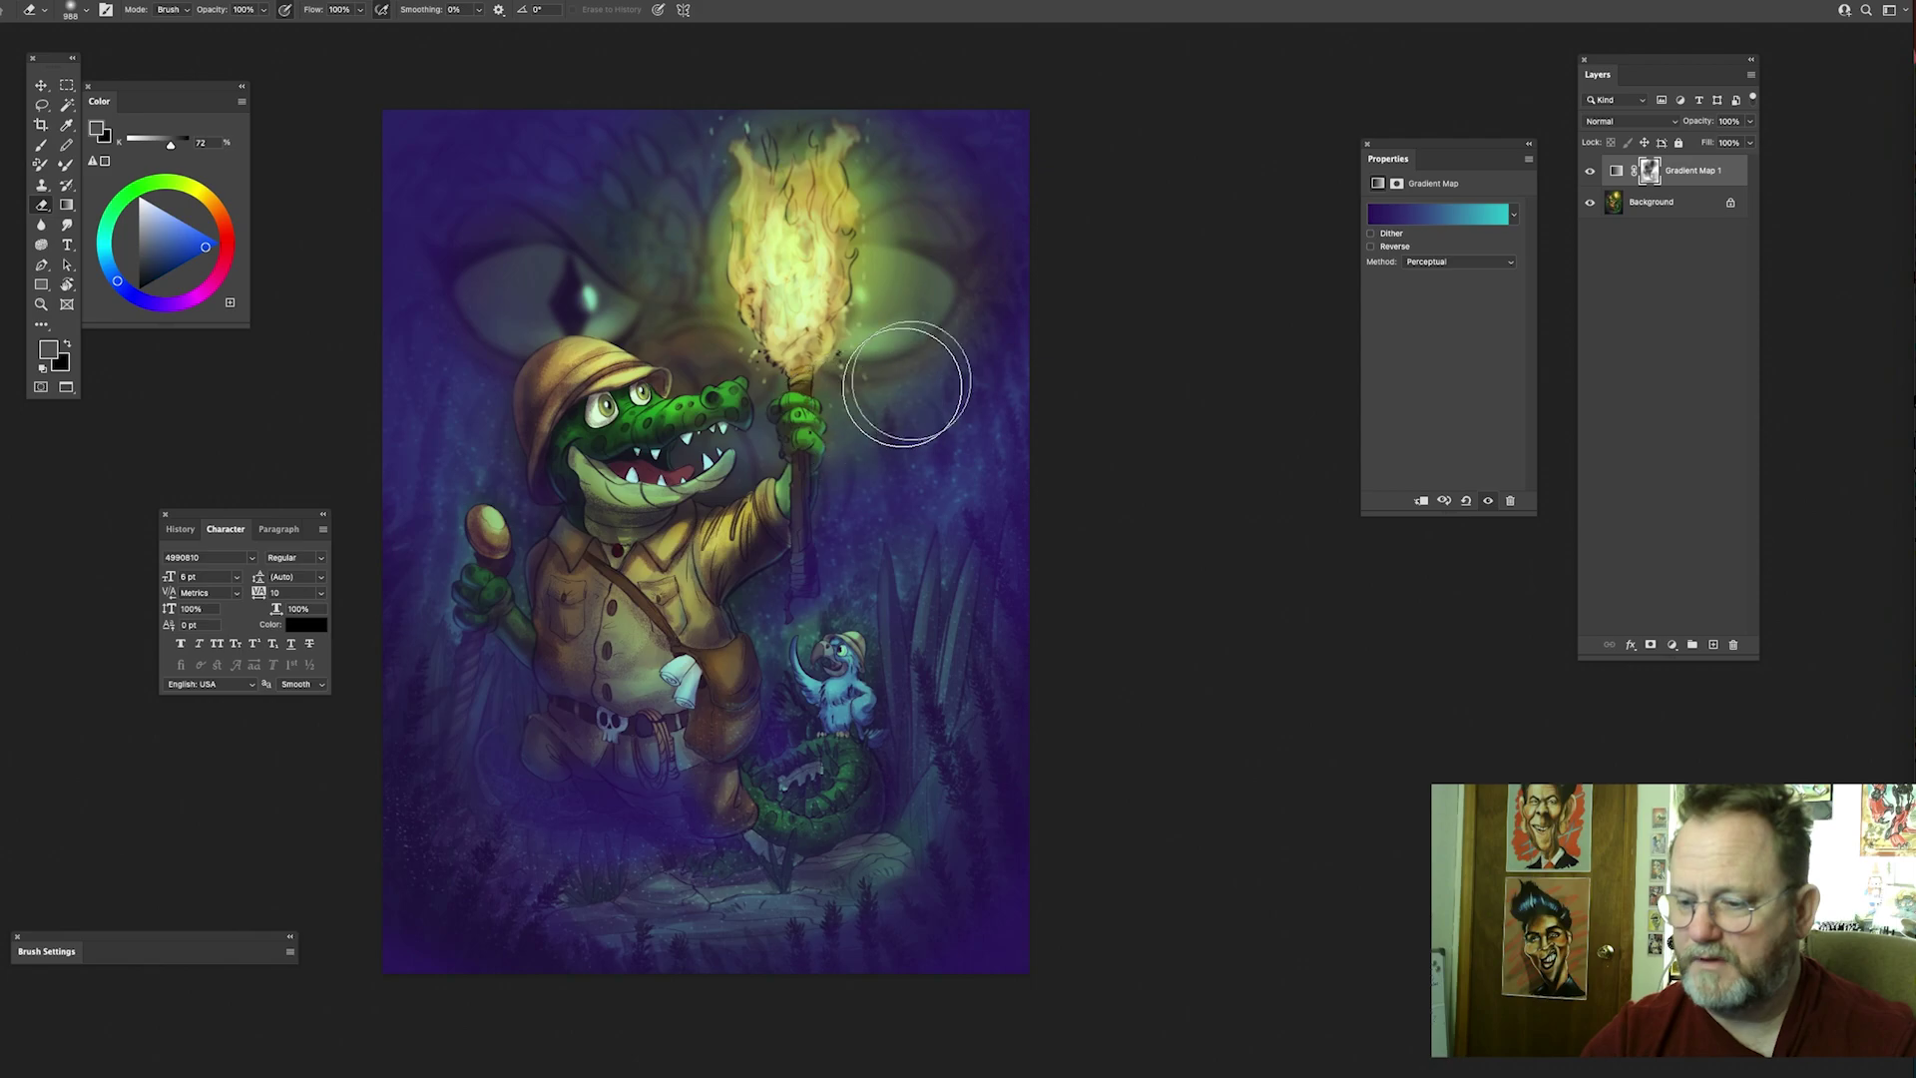
scroll(898, 439, "down", 2)
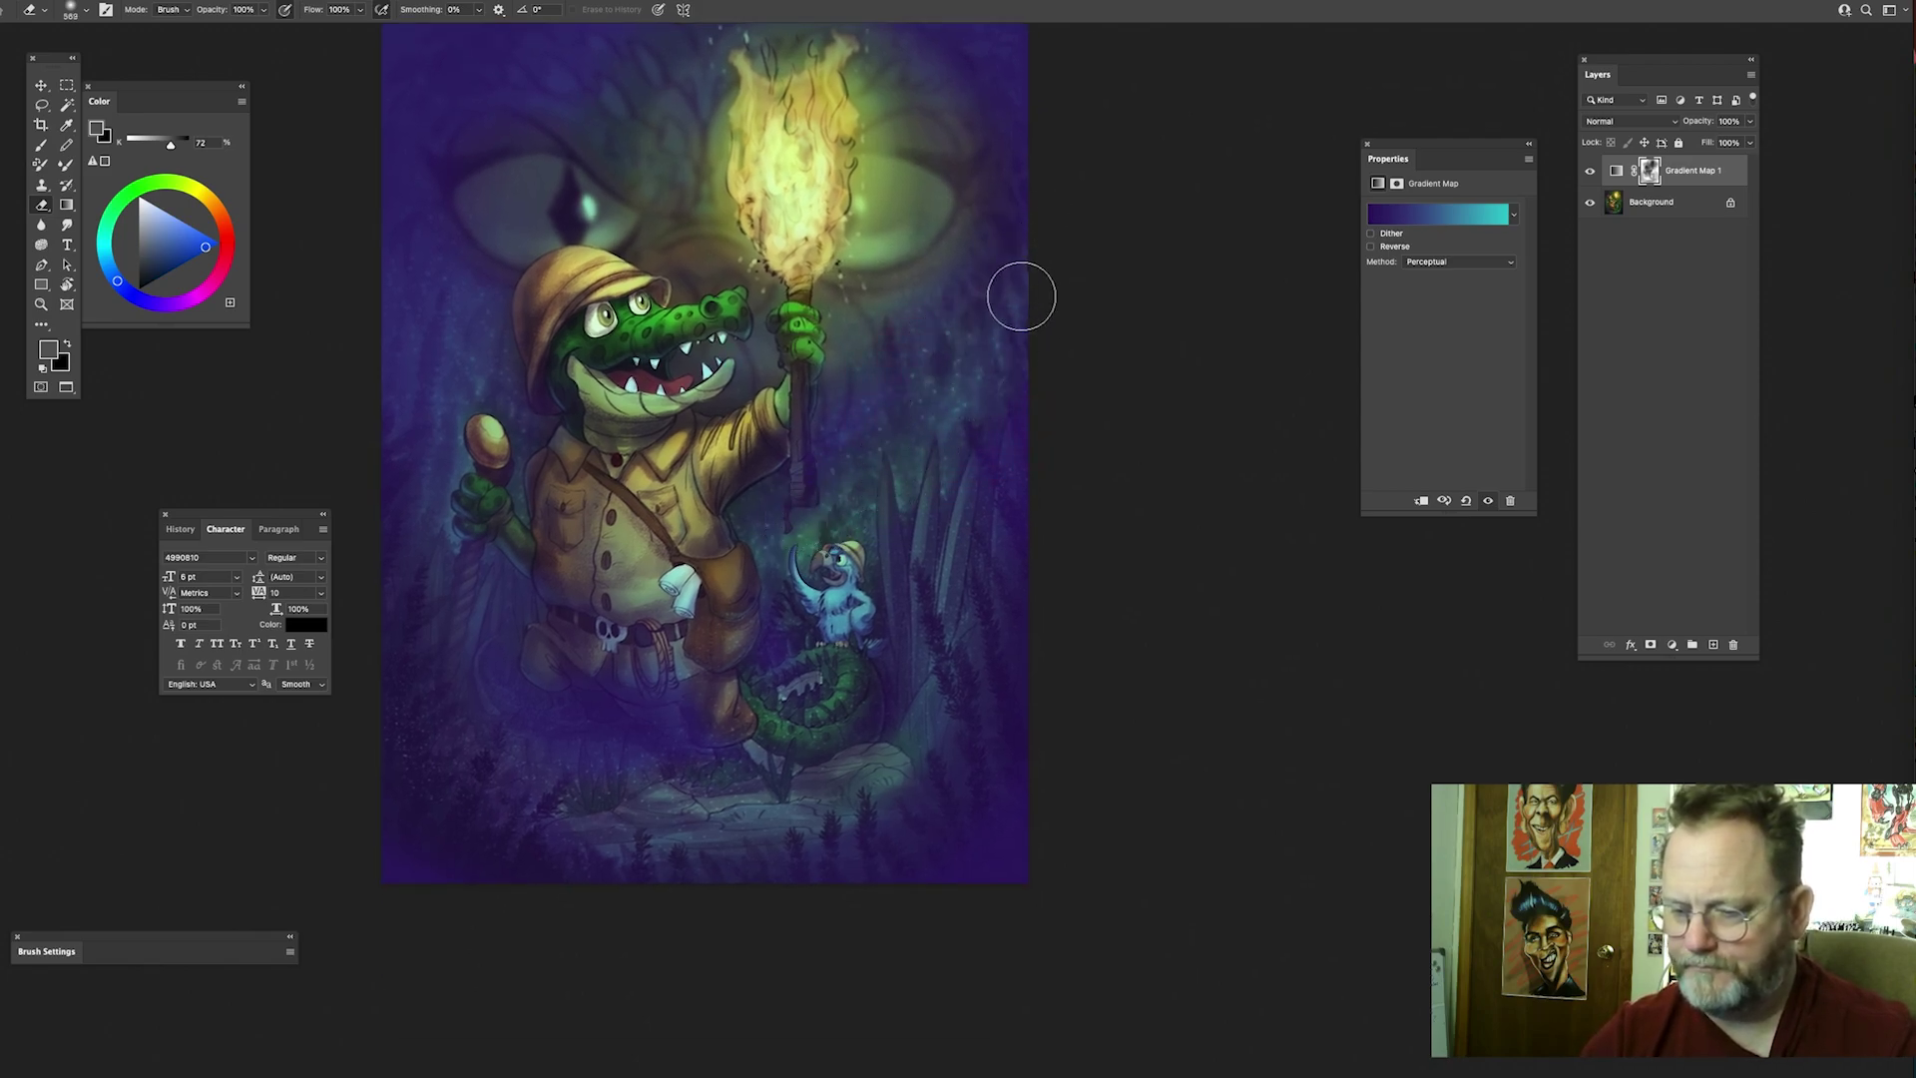
left_click_drag(959, 358, 1000, 351)
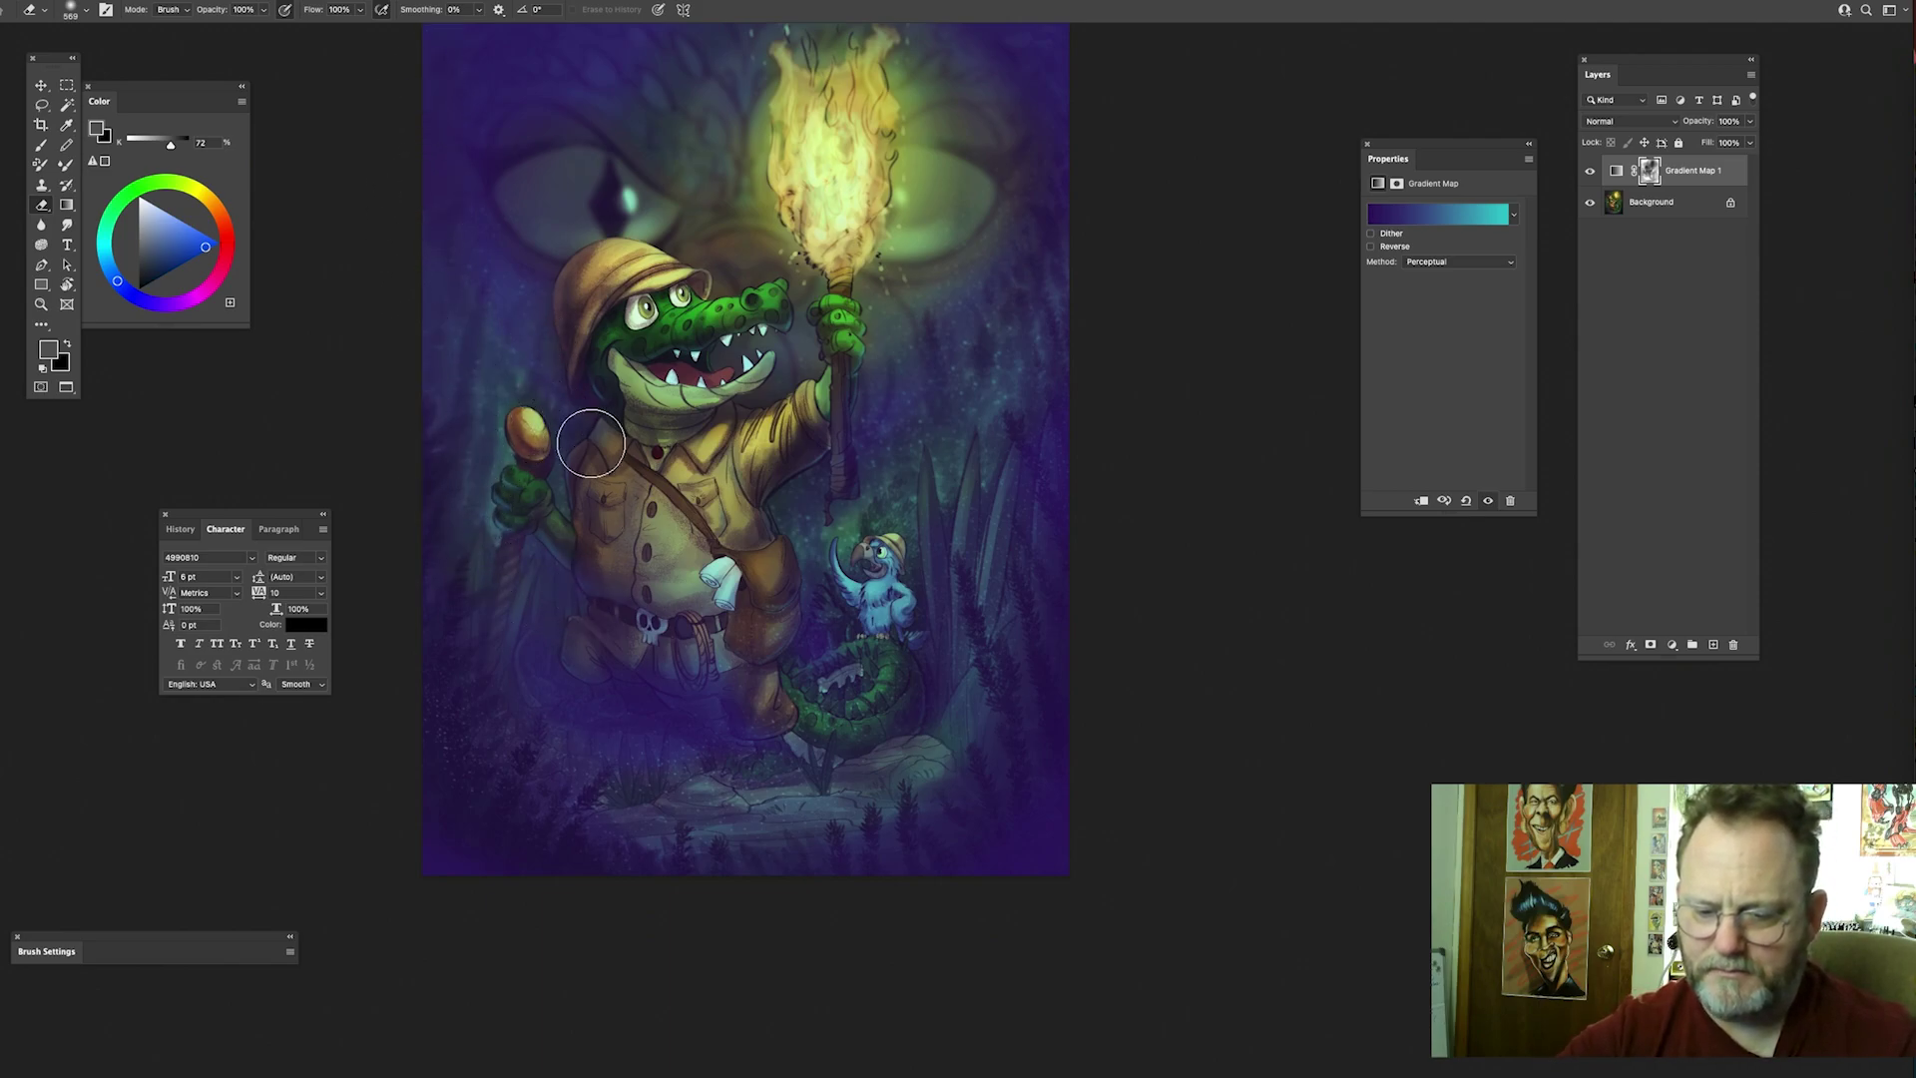
left_click_drag(700, 325, 682, 318)
scroll(460, 360, "up", 5)
scroll(459, 359, "left", 2)
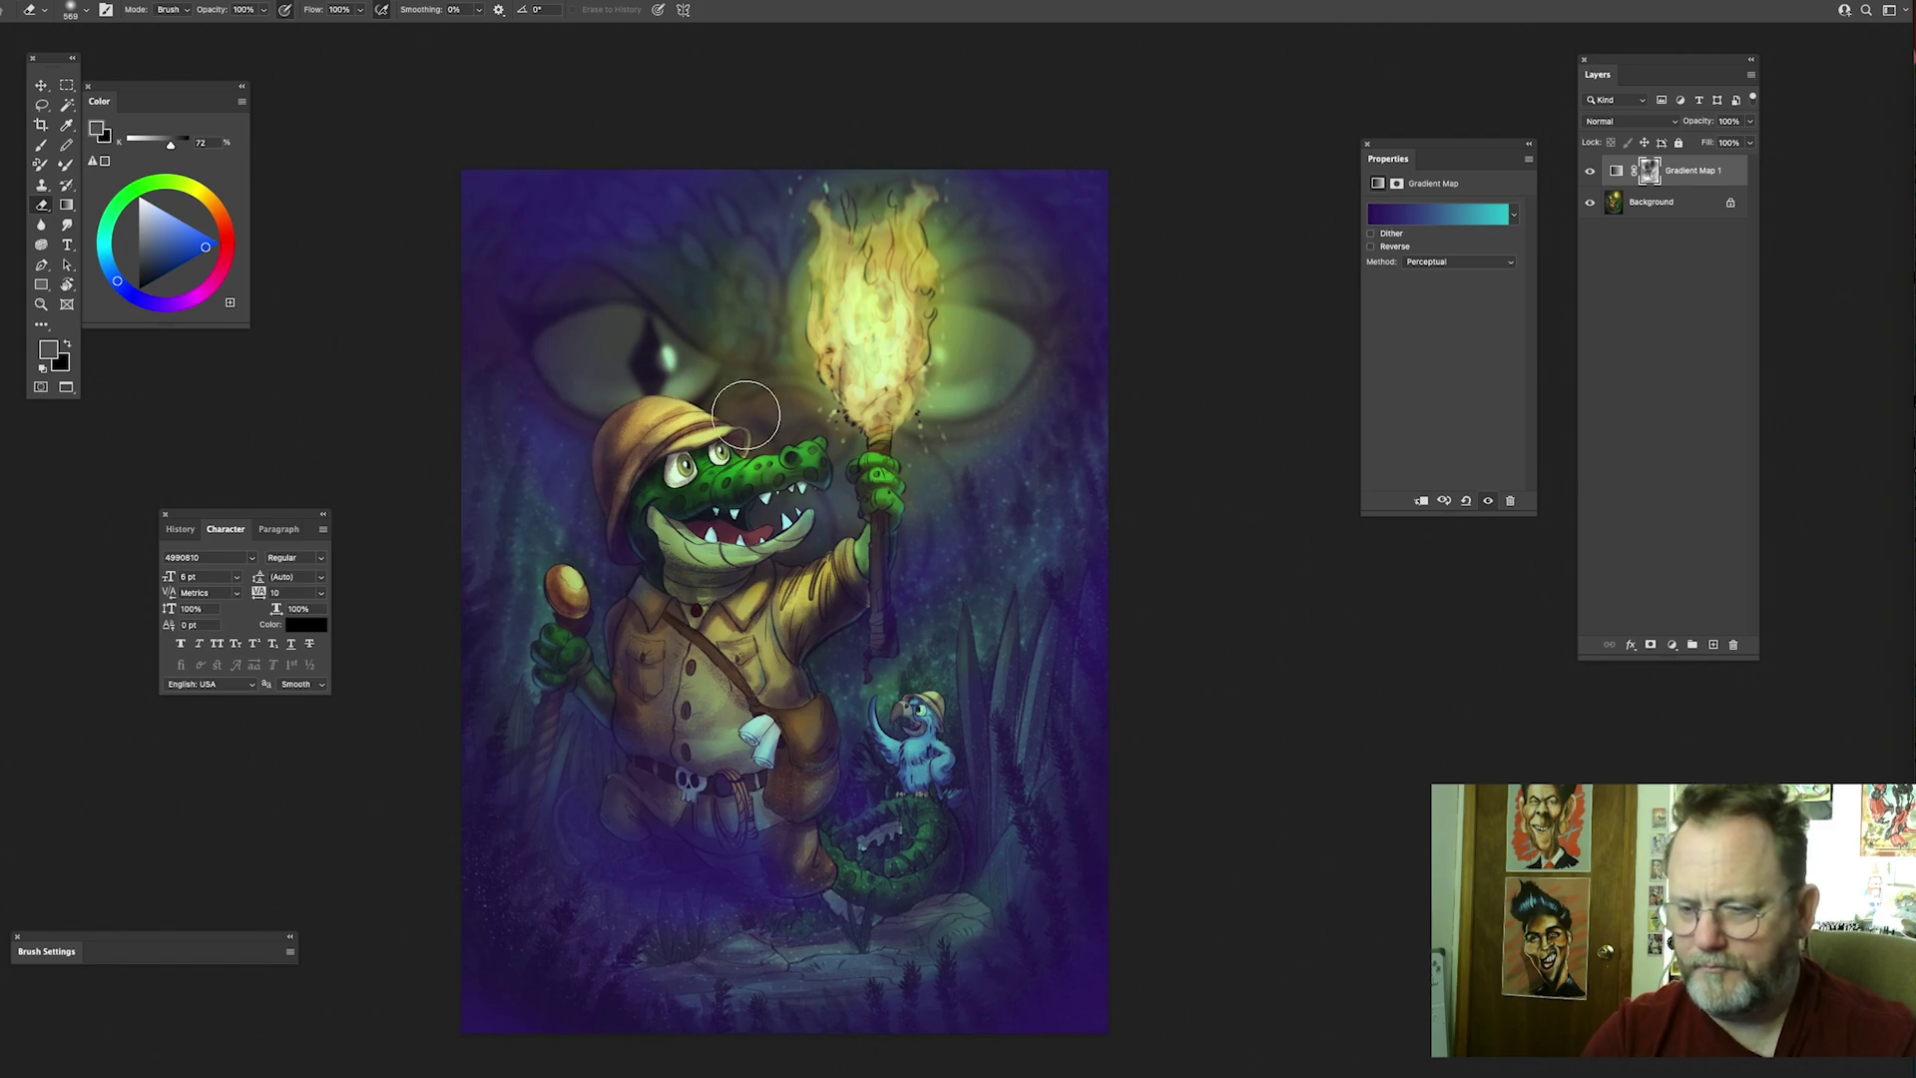
Step: Erase the mask along the lower corners and outer edges of the illustration to bring back more of the original plant colours
scroll(983, 327, "down", 4)
scroll(983, 327, "right", 1)
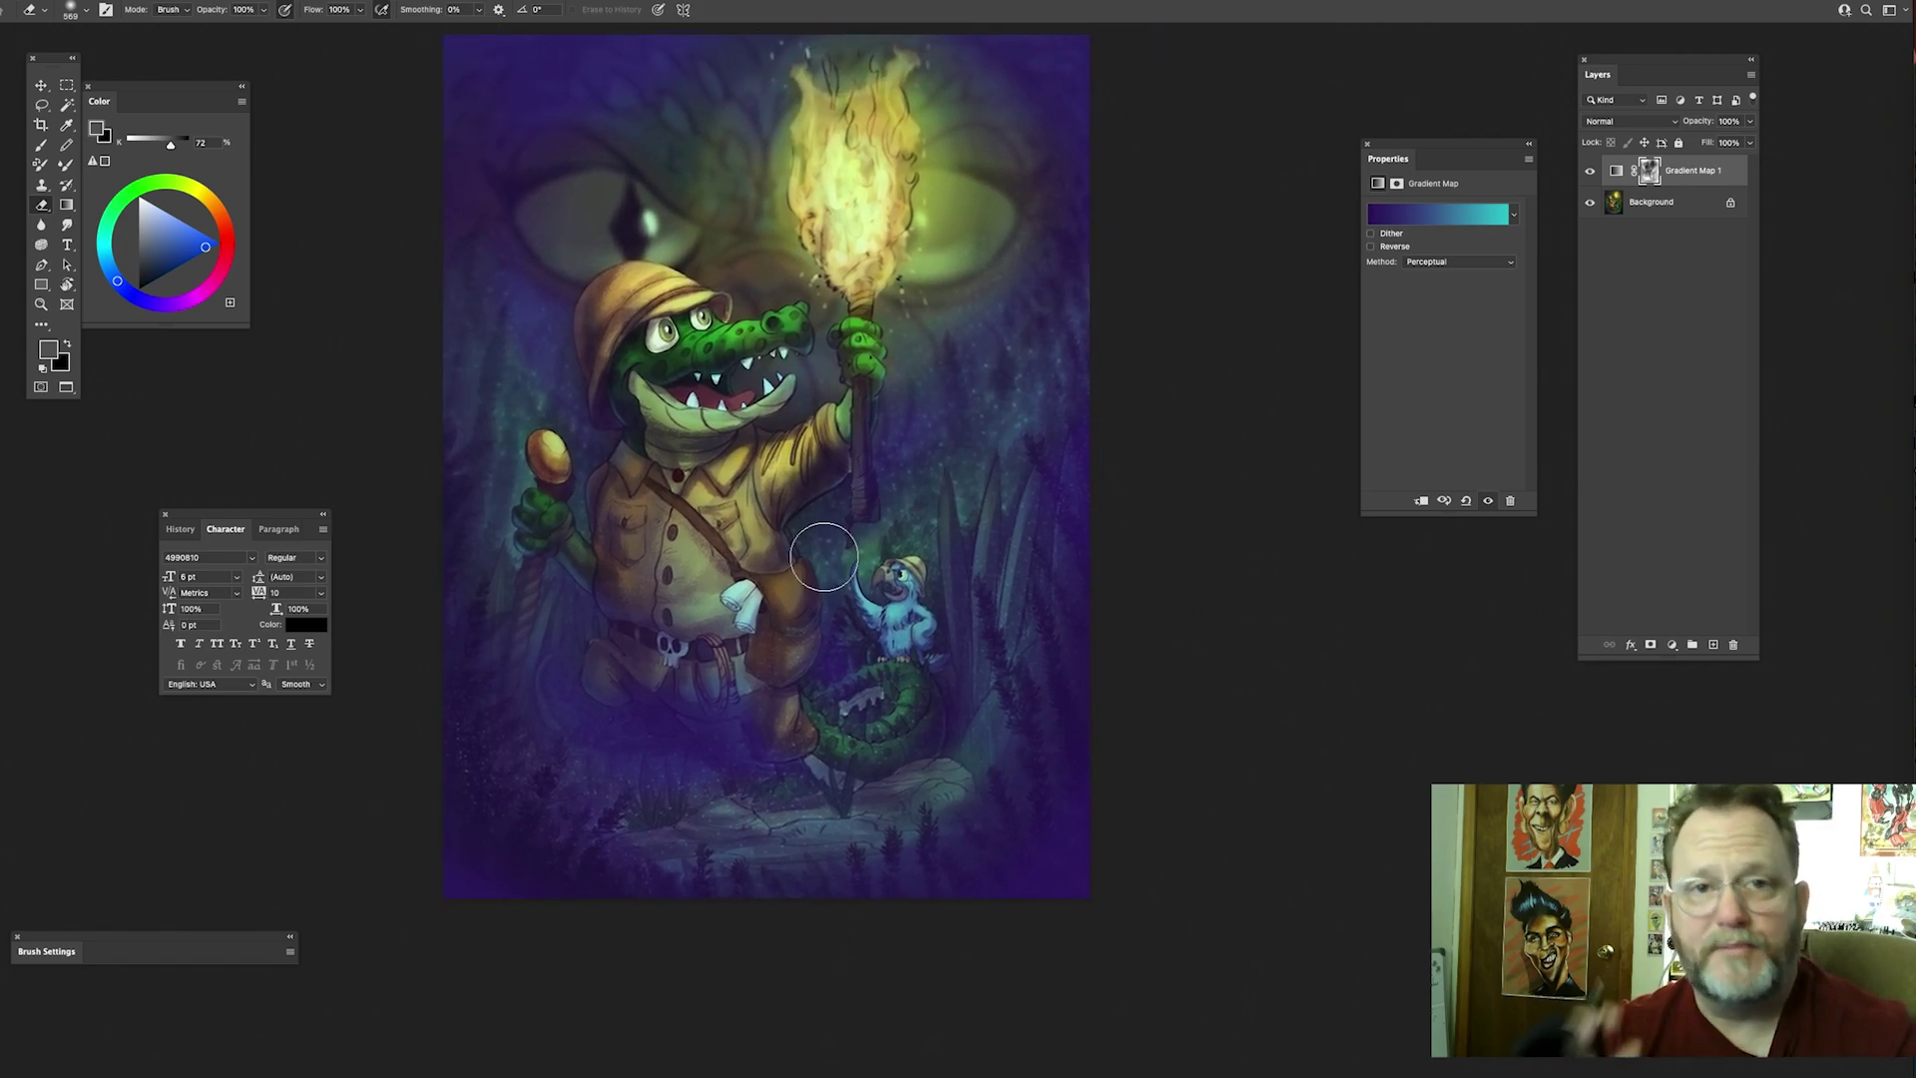
scroll(640, 695, "down", 4)
scroll(640, 696, "right", 1)
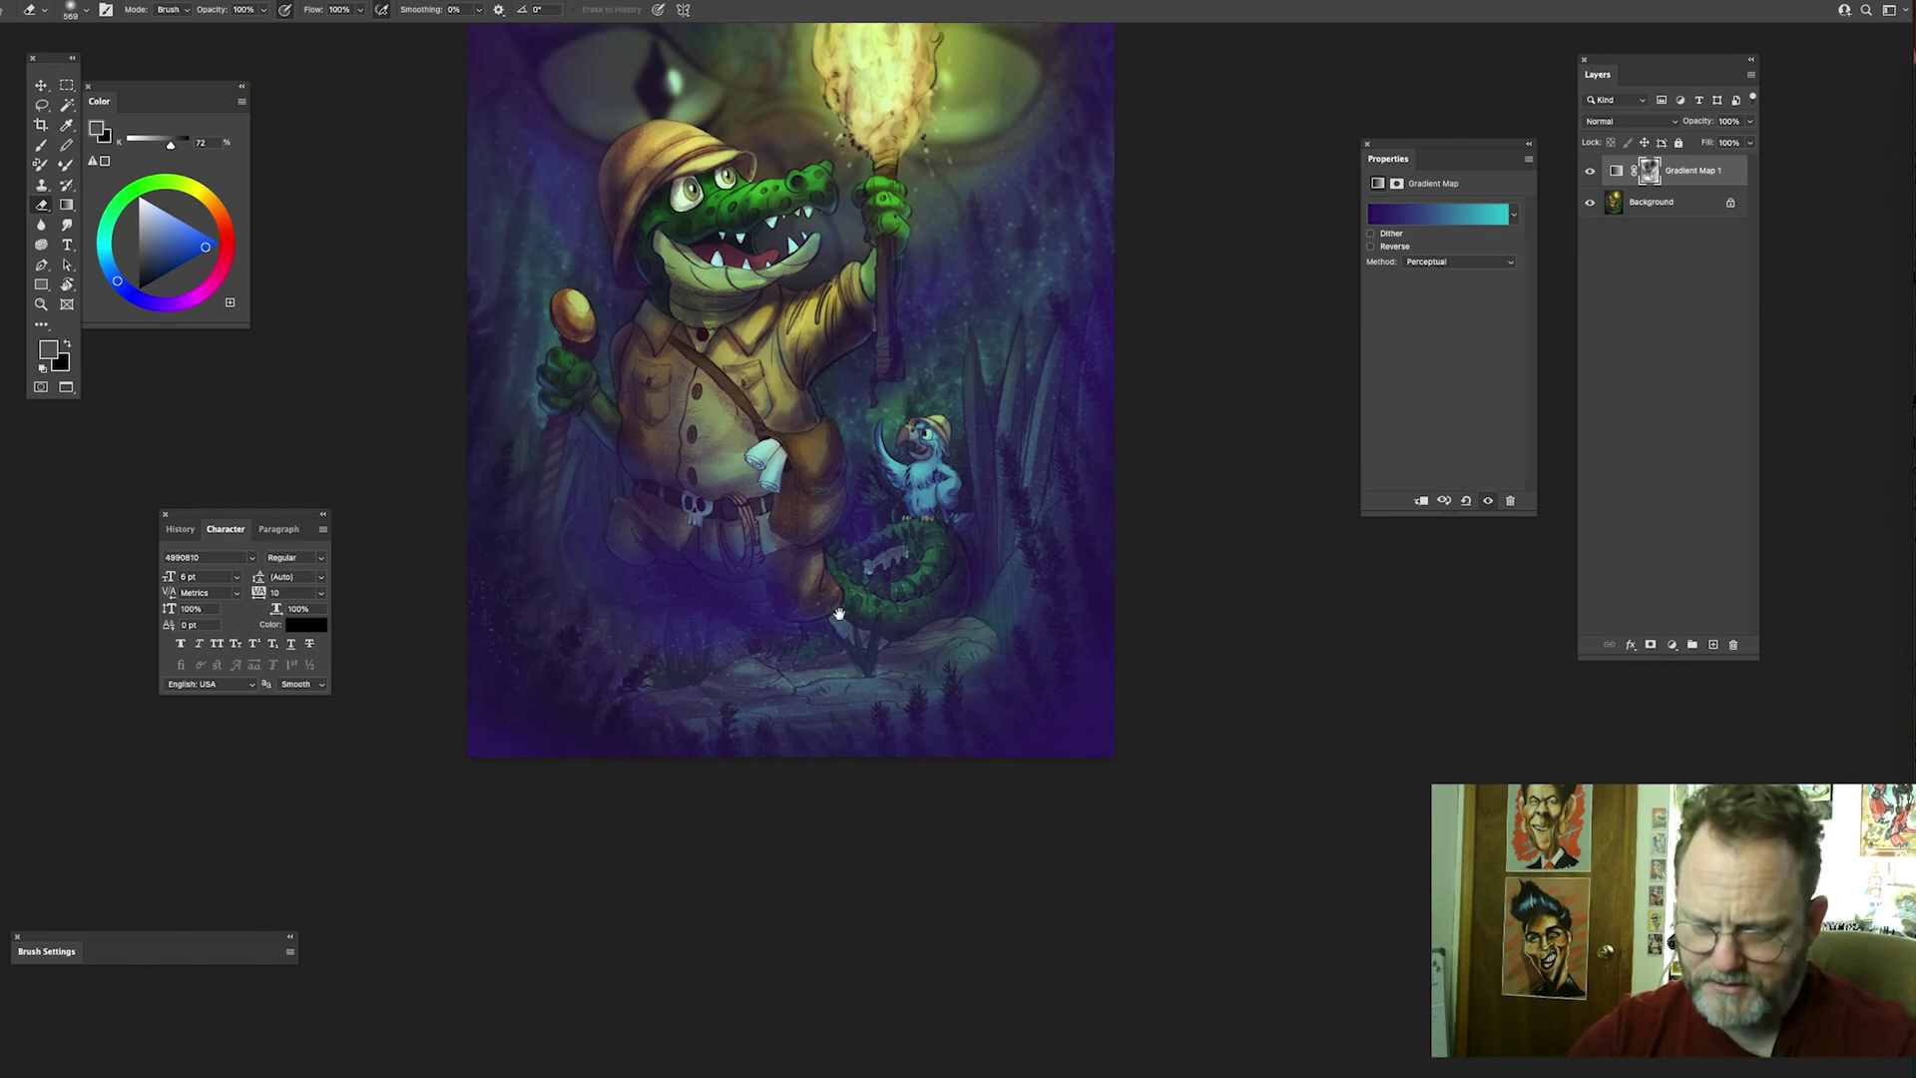
scroll(825, 612, "down", 6)
scroll(825, 612, "left", 1)
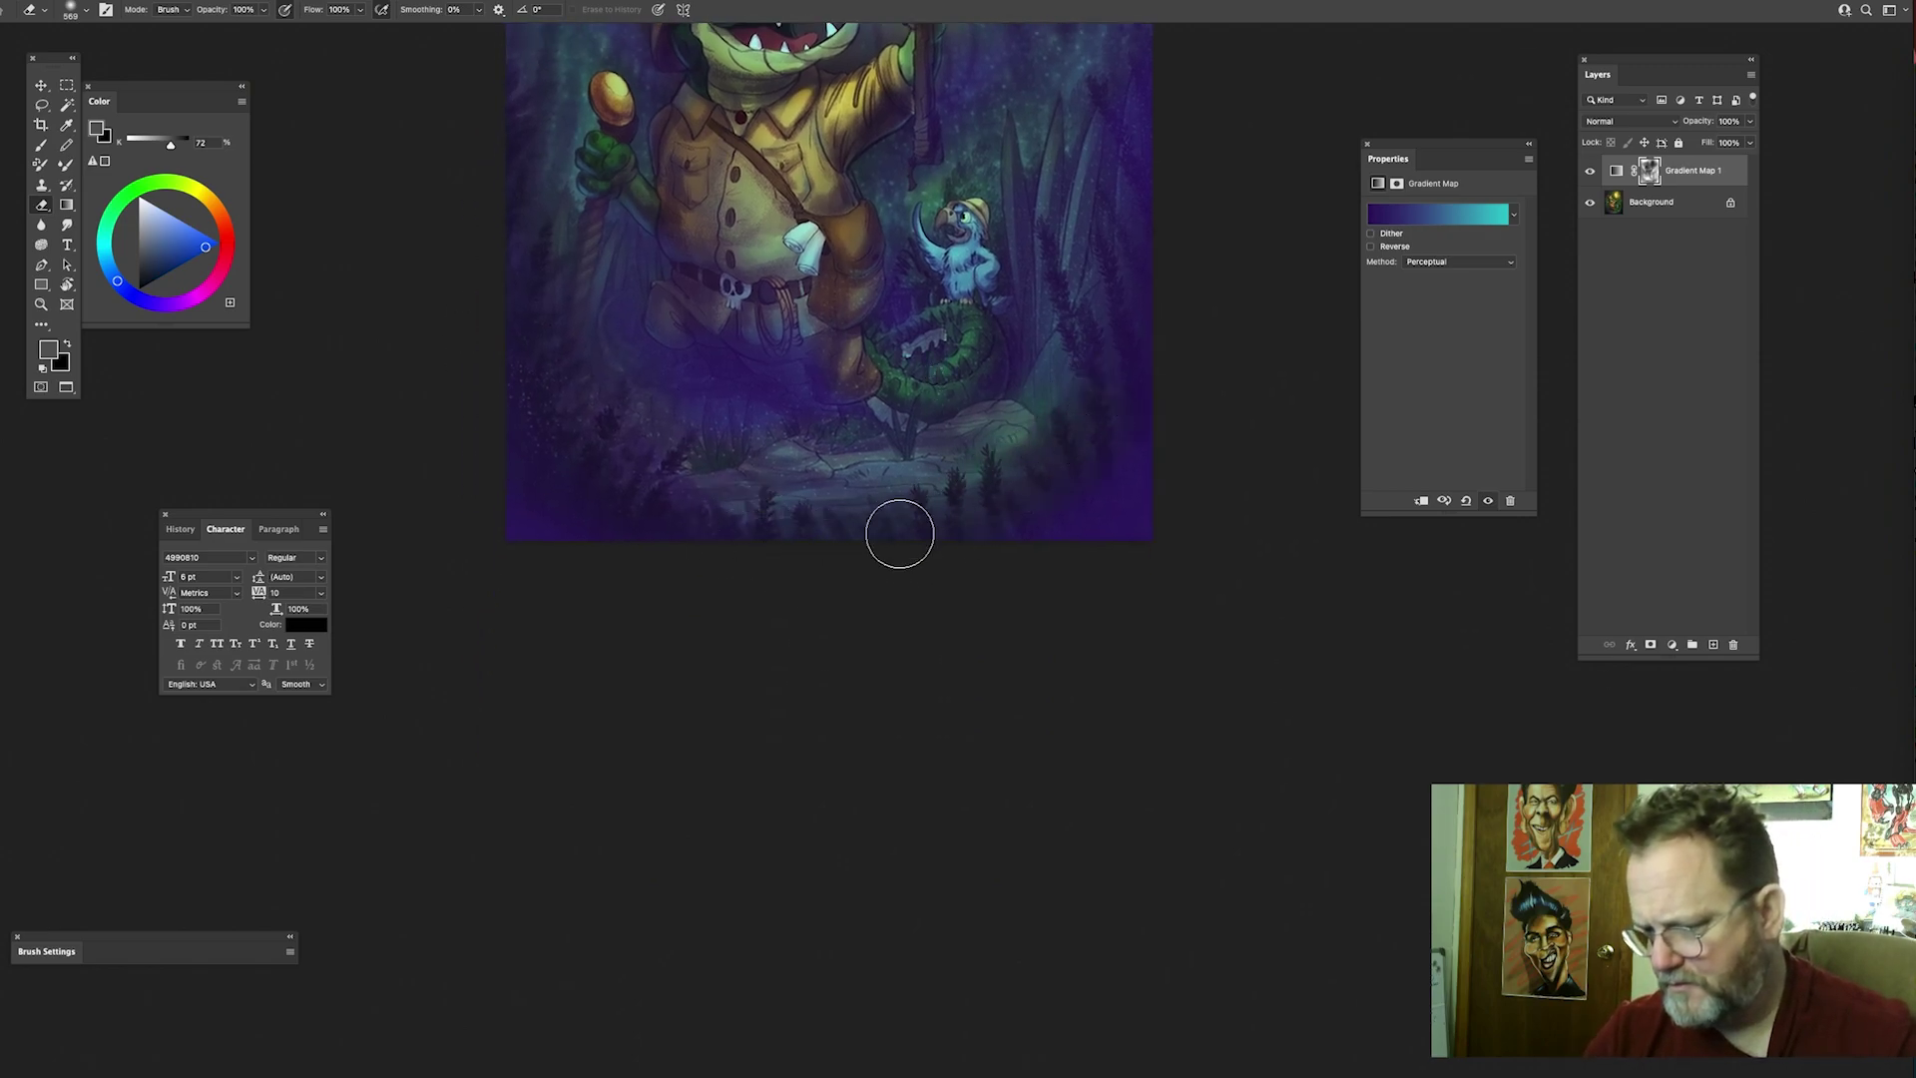
scroll(826, 577, "up", 3)
scroll(825, 577, "right", 6)
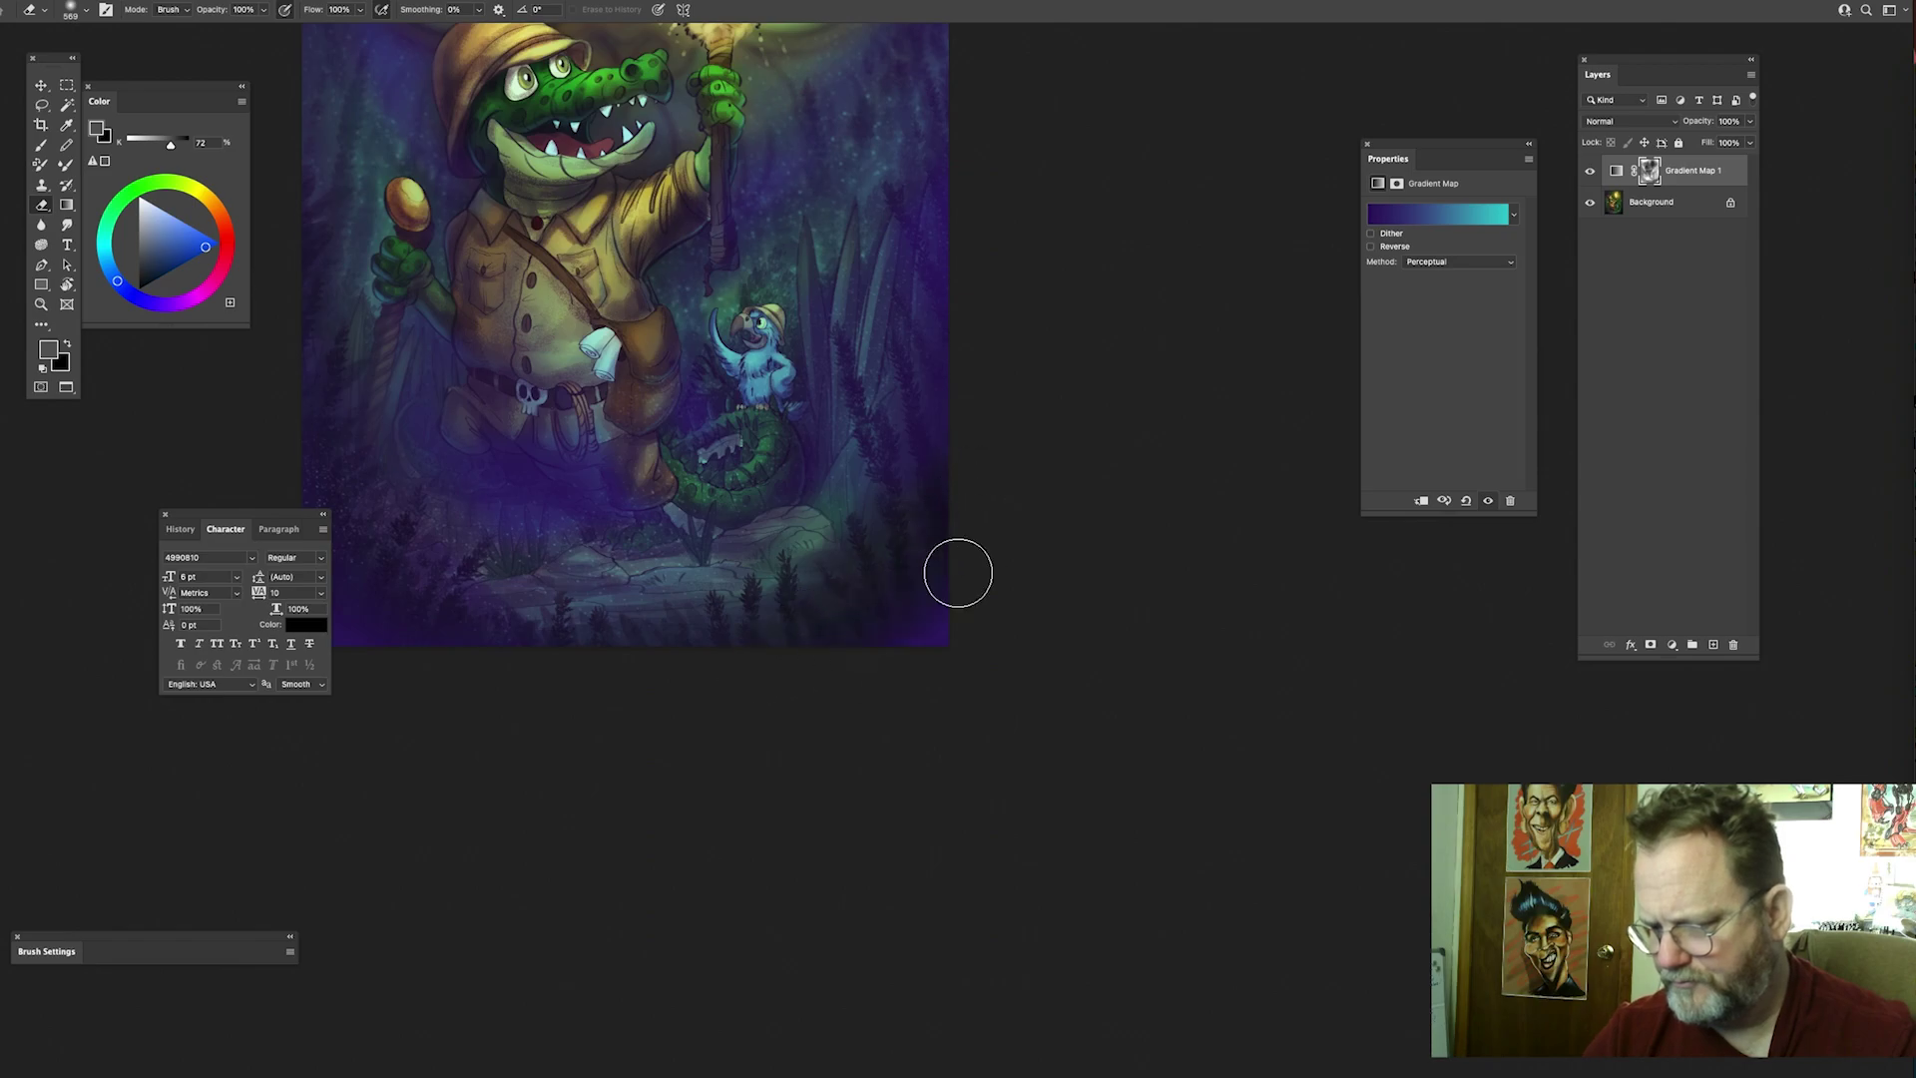
scroll(1005, 628, "left", 6)
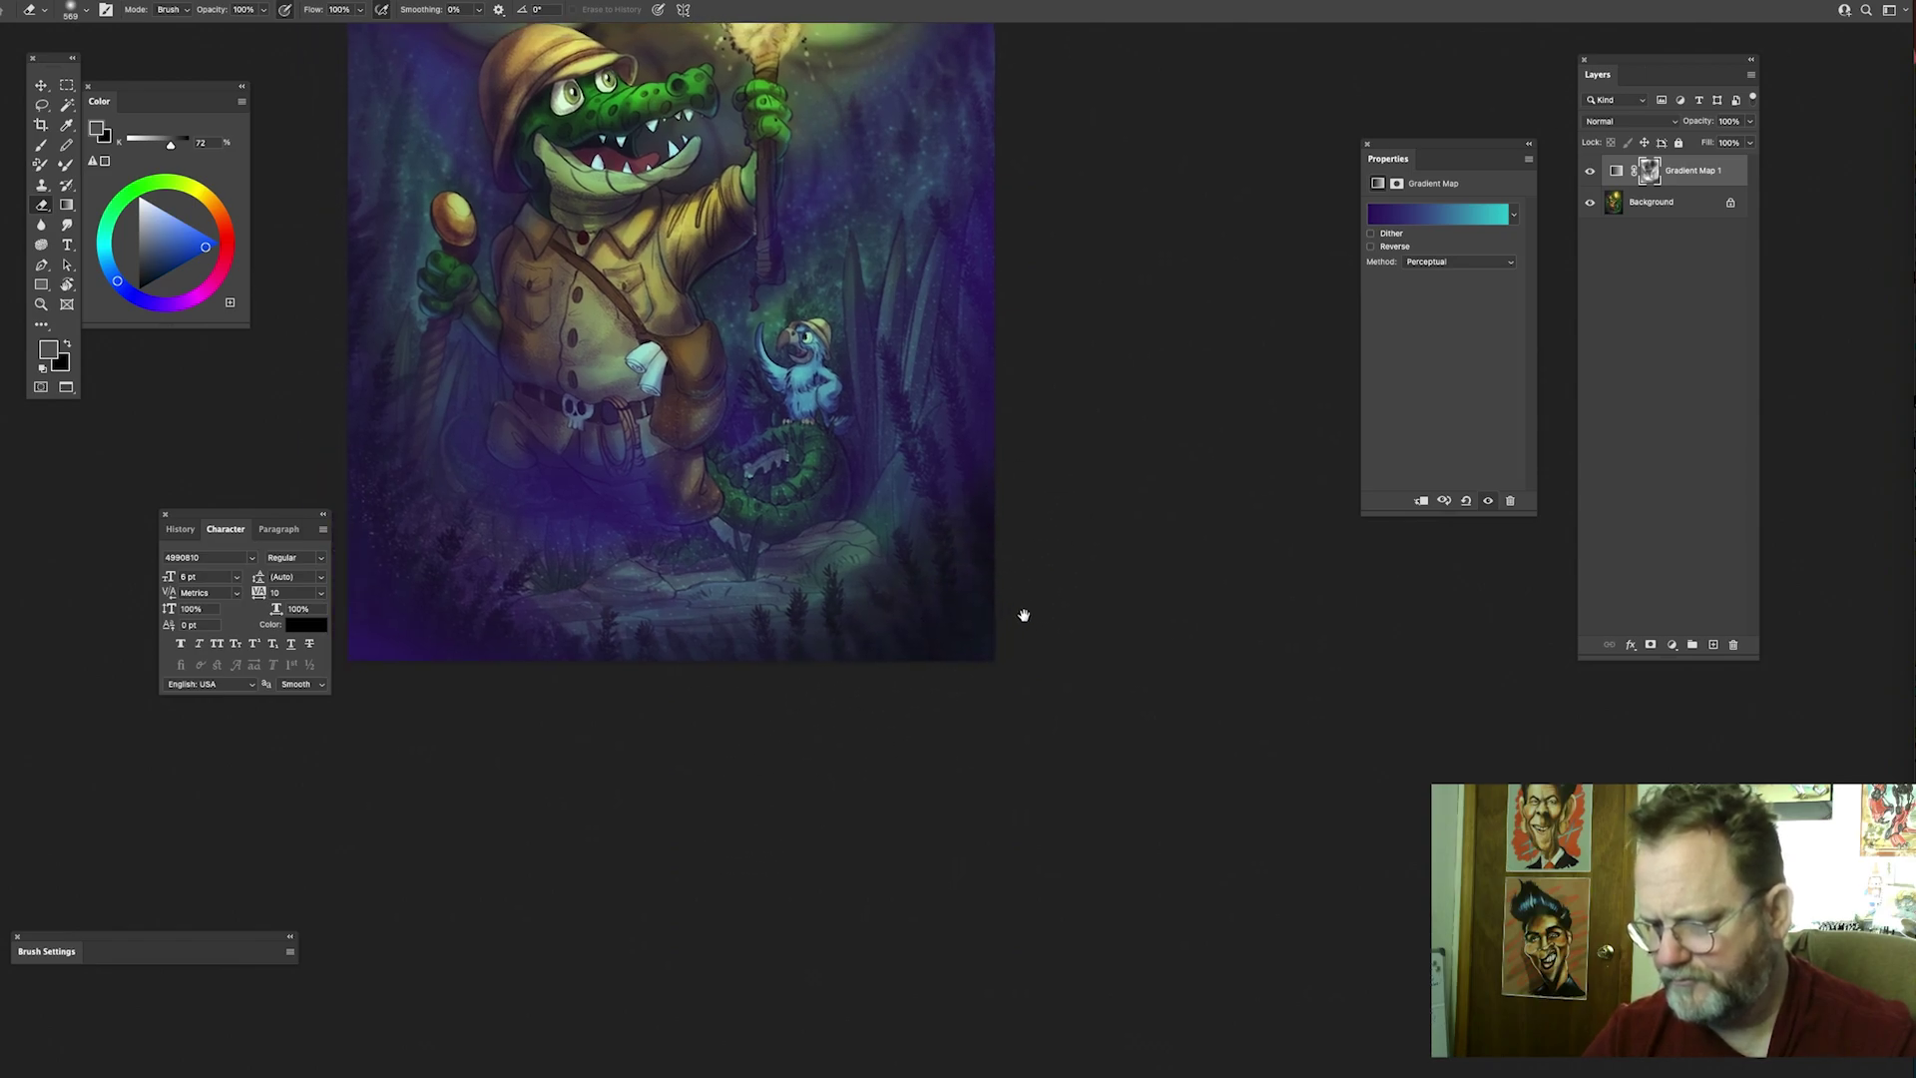
scroll(1005, 628, "down", 3)
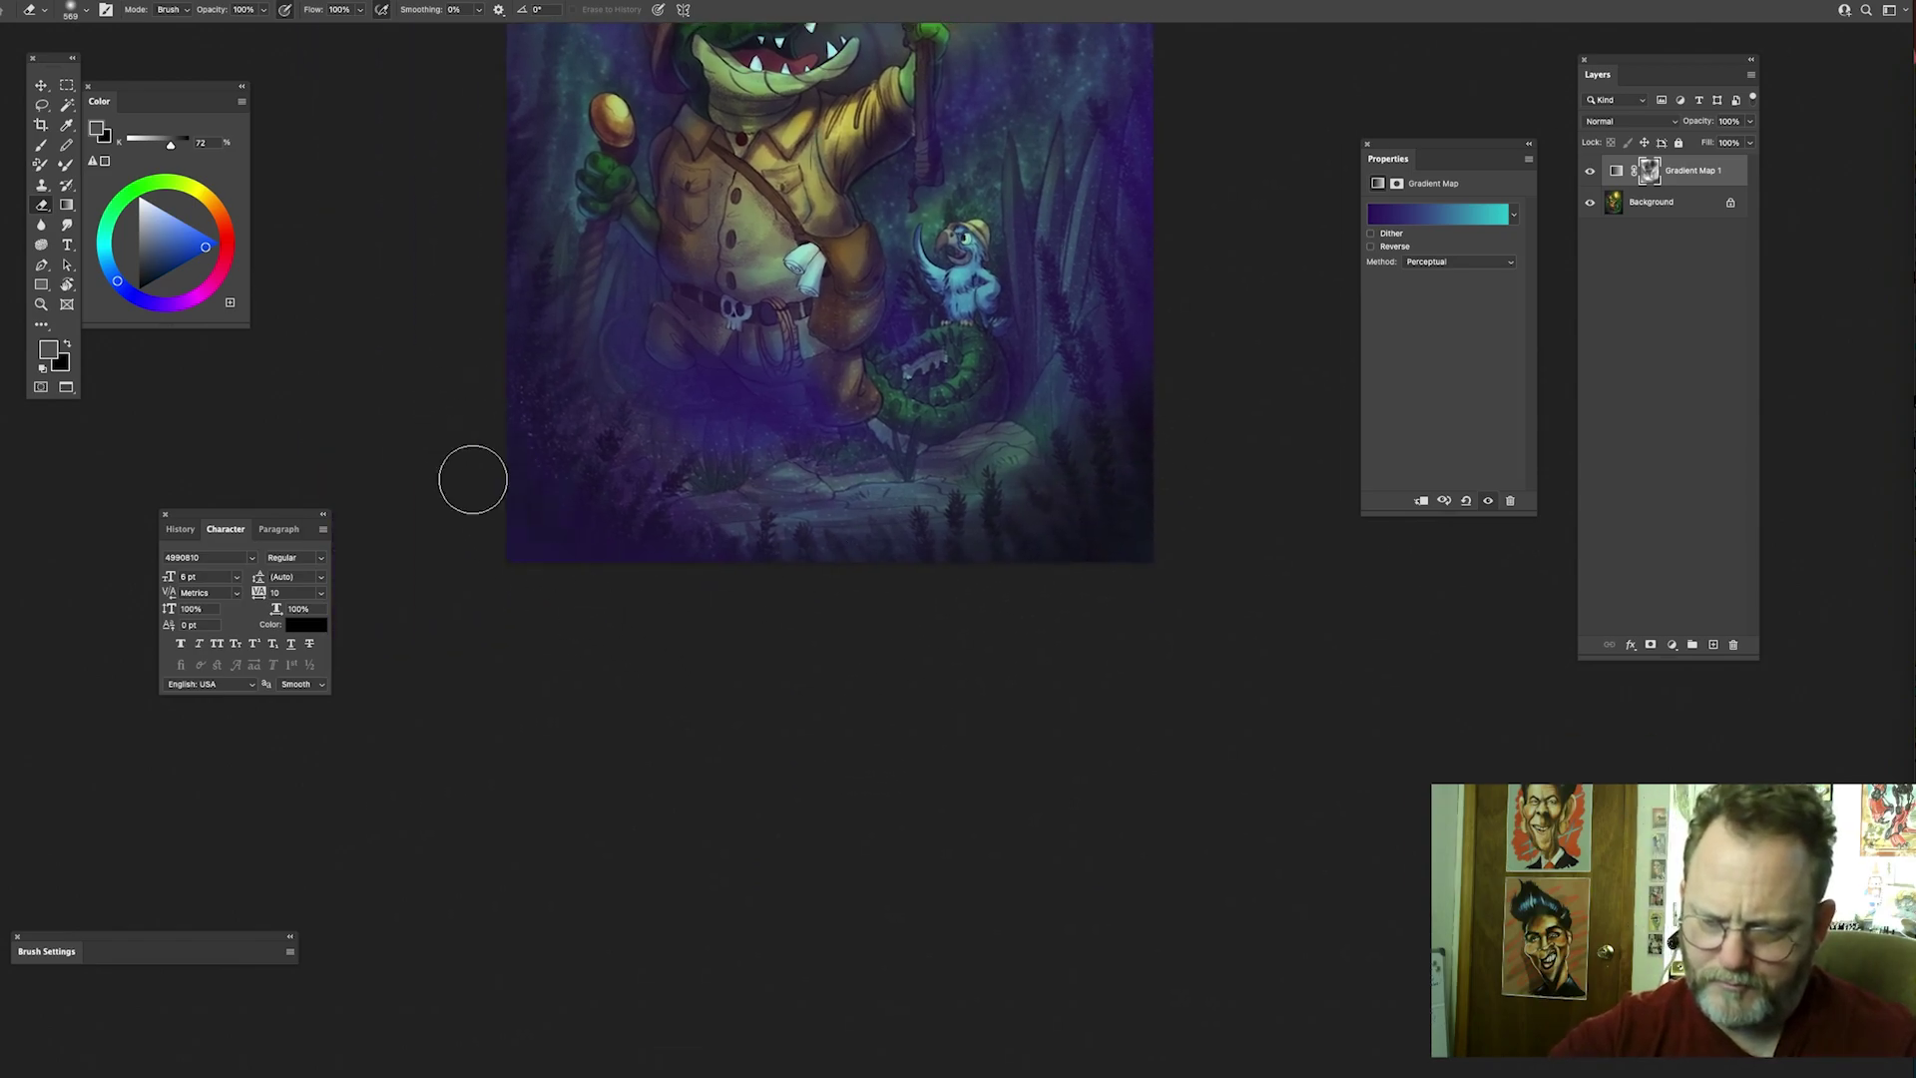
left_click_drag(1149, 317, 976, 546)
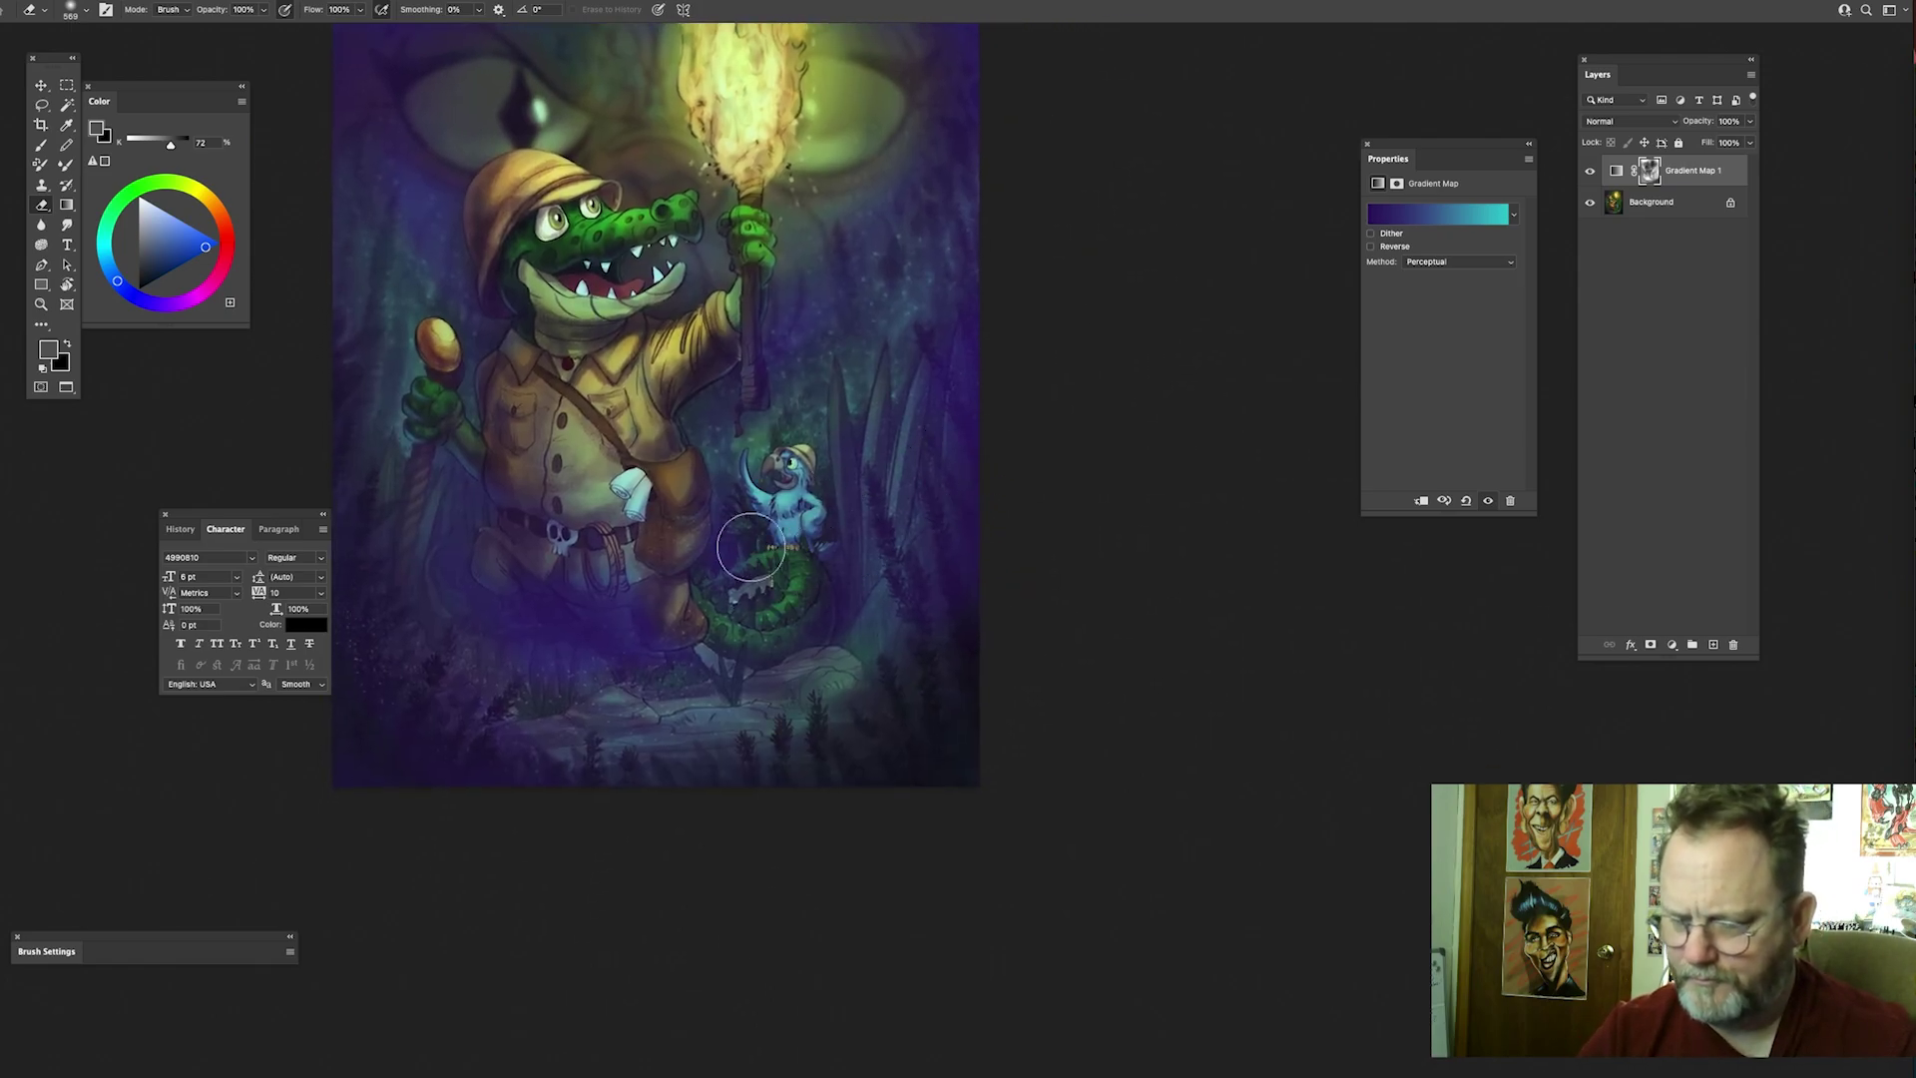
left_click_drag(909, 443, 920, 497)
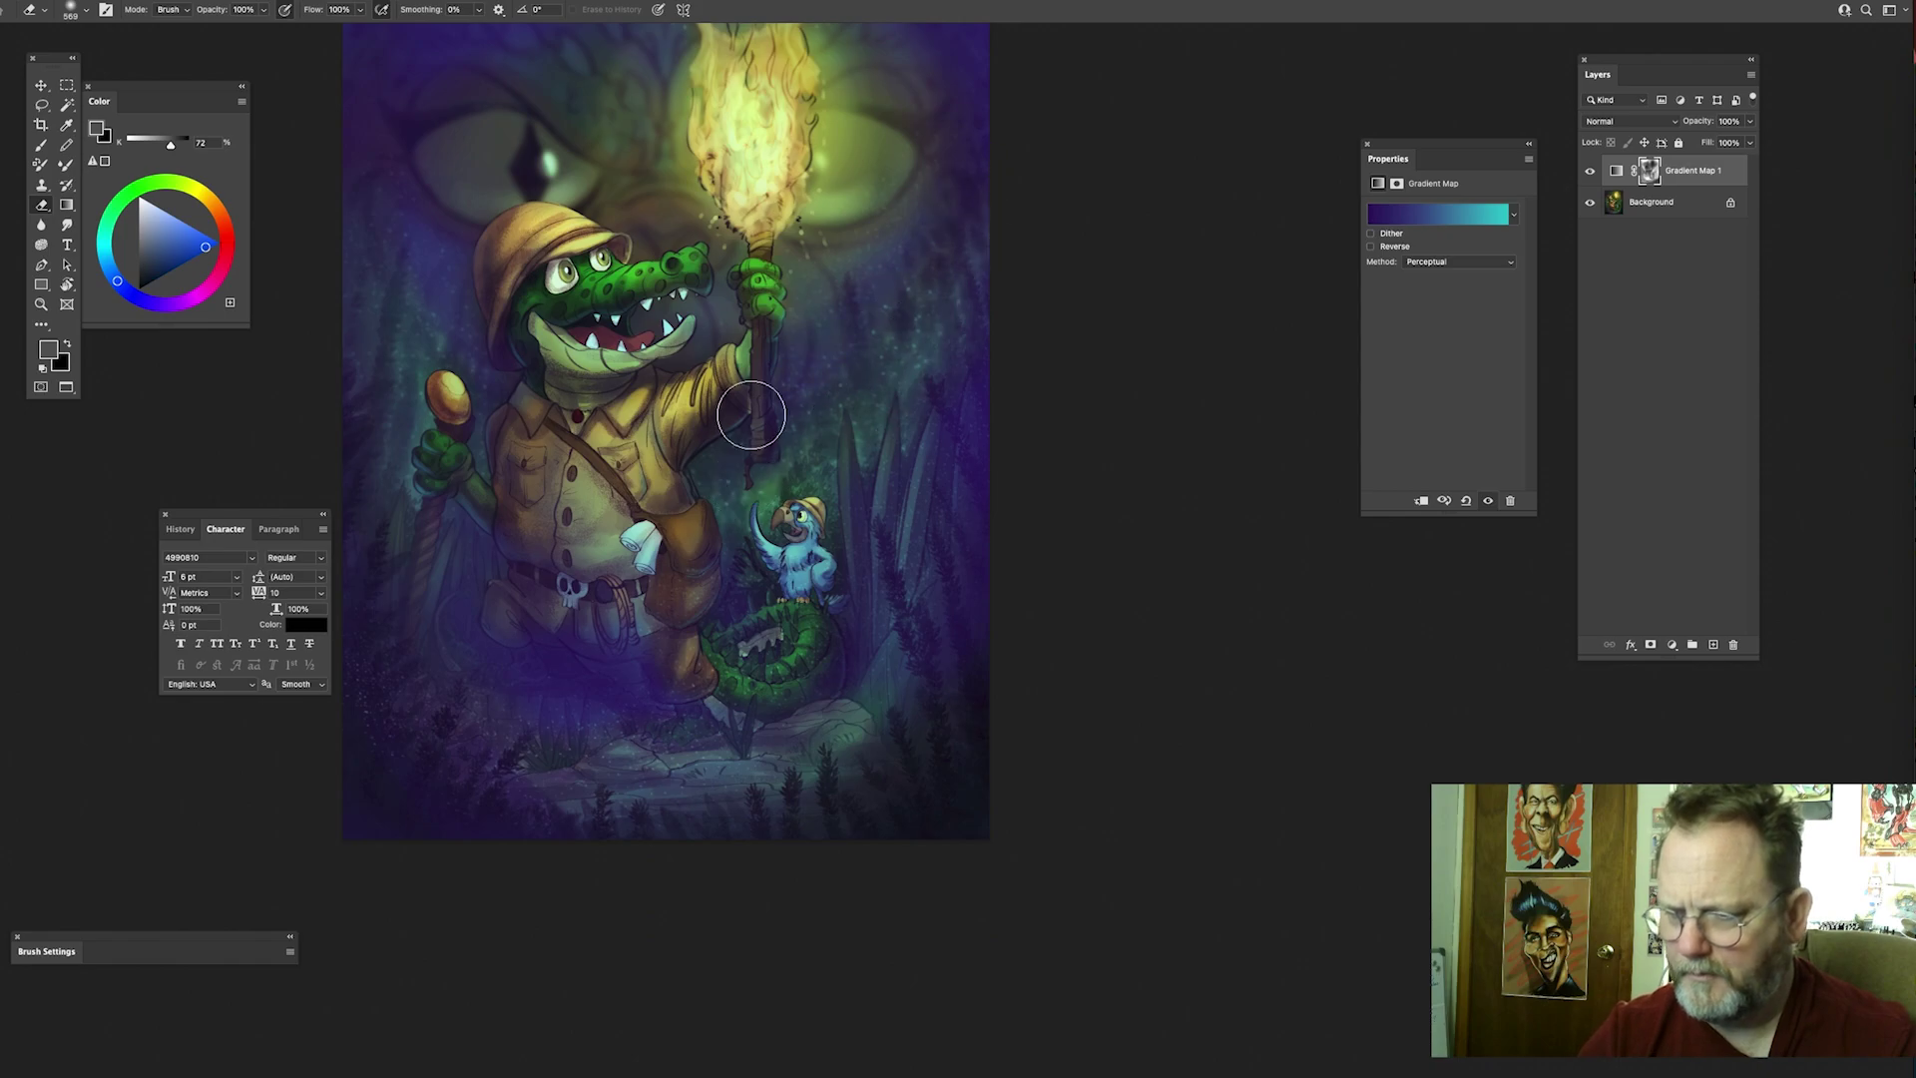
Step: Examine the whole illustration at a small size and compare it with the Gradient Map layer hidden and shown
scroll(779, 449, "down", 8)
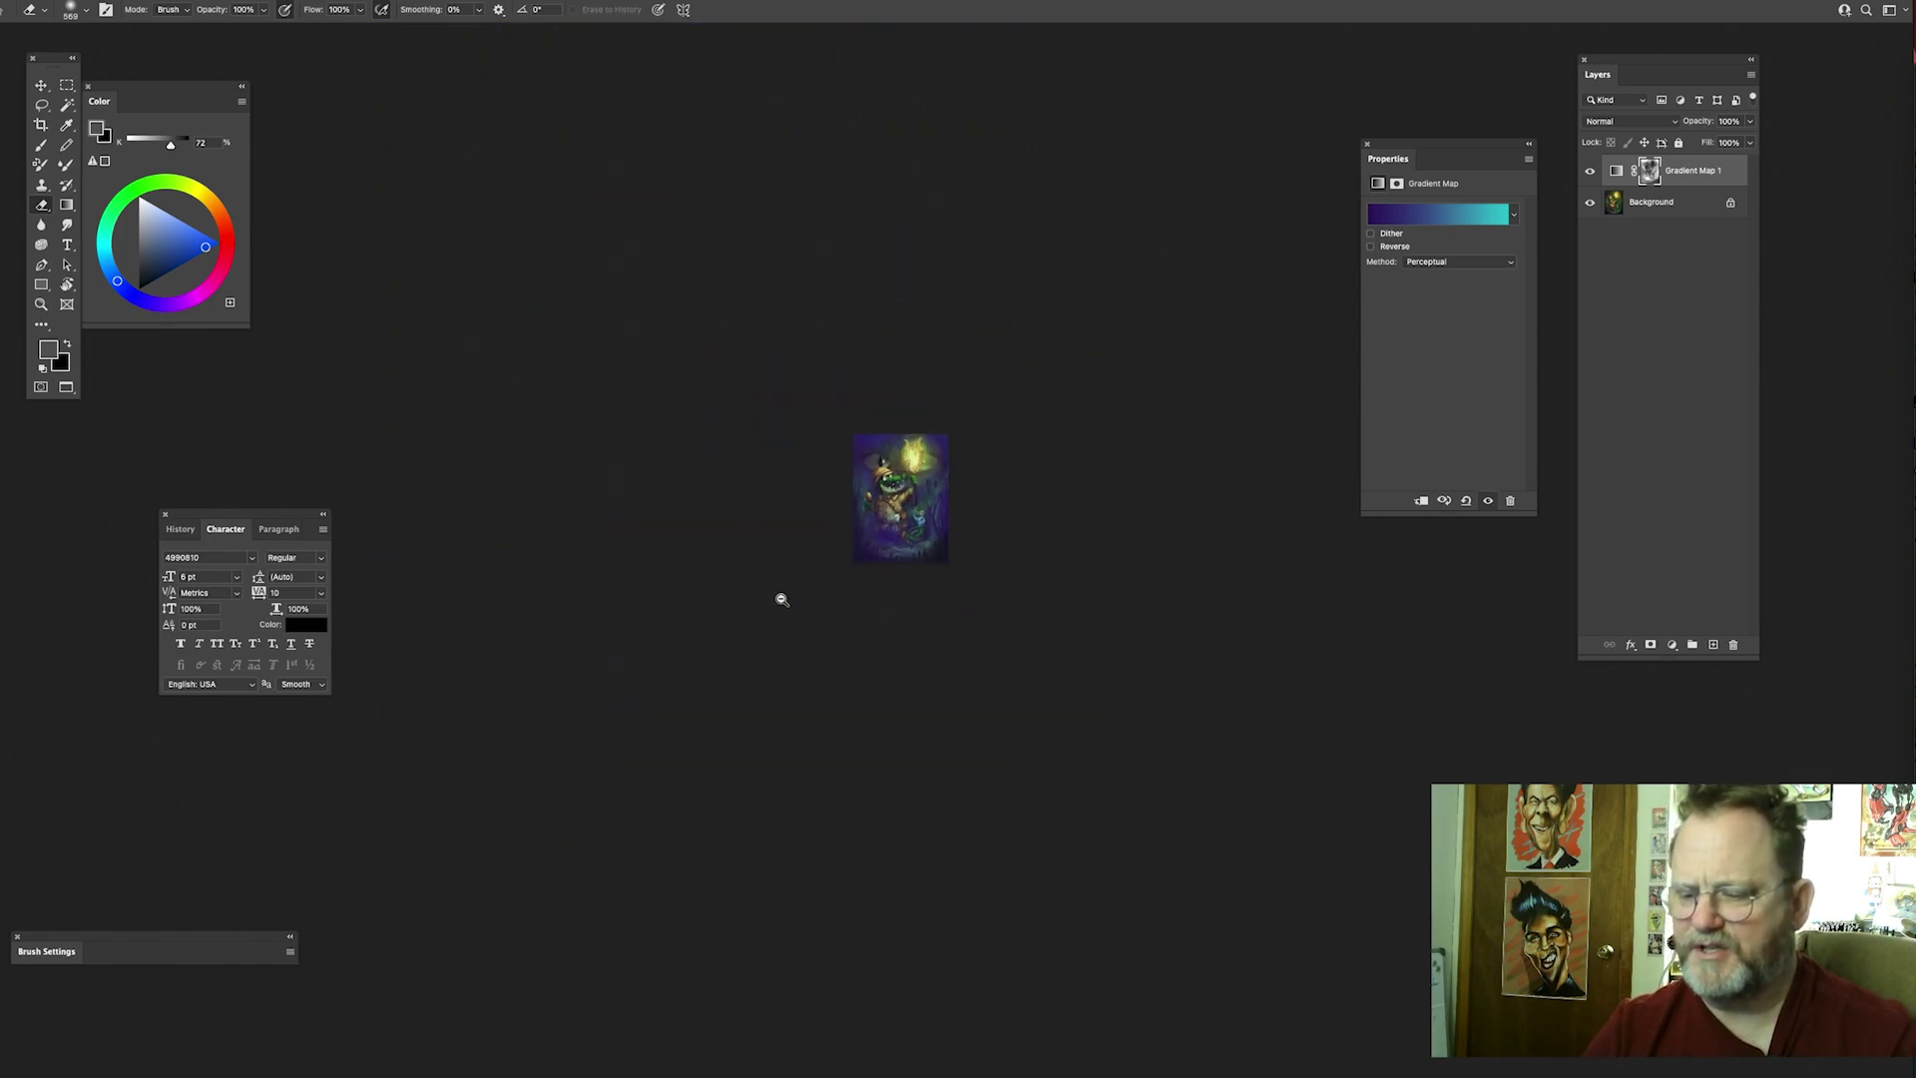
scroll(869, 546, "up", 5)
scroll(869, 546, "up", 5)
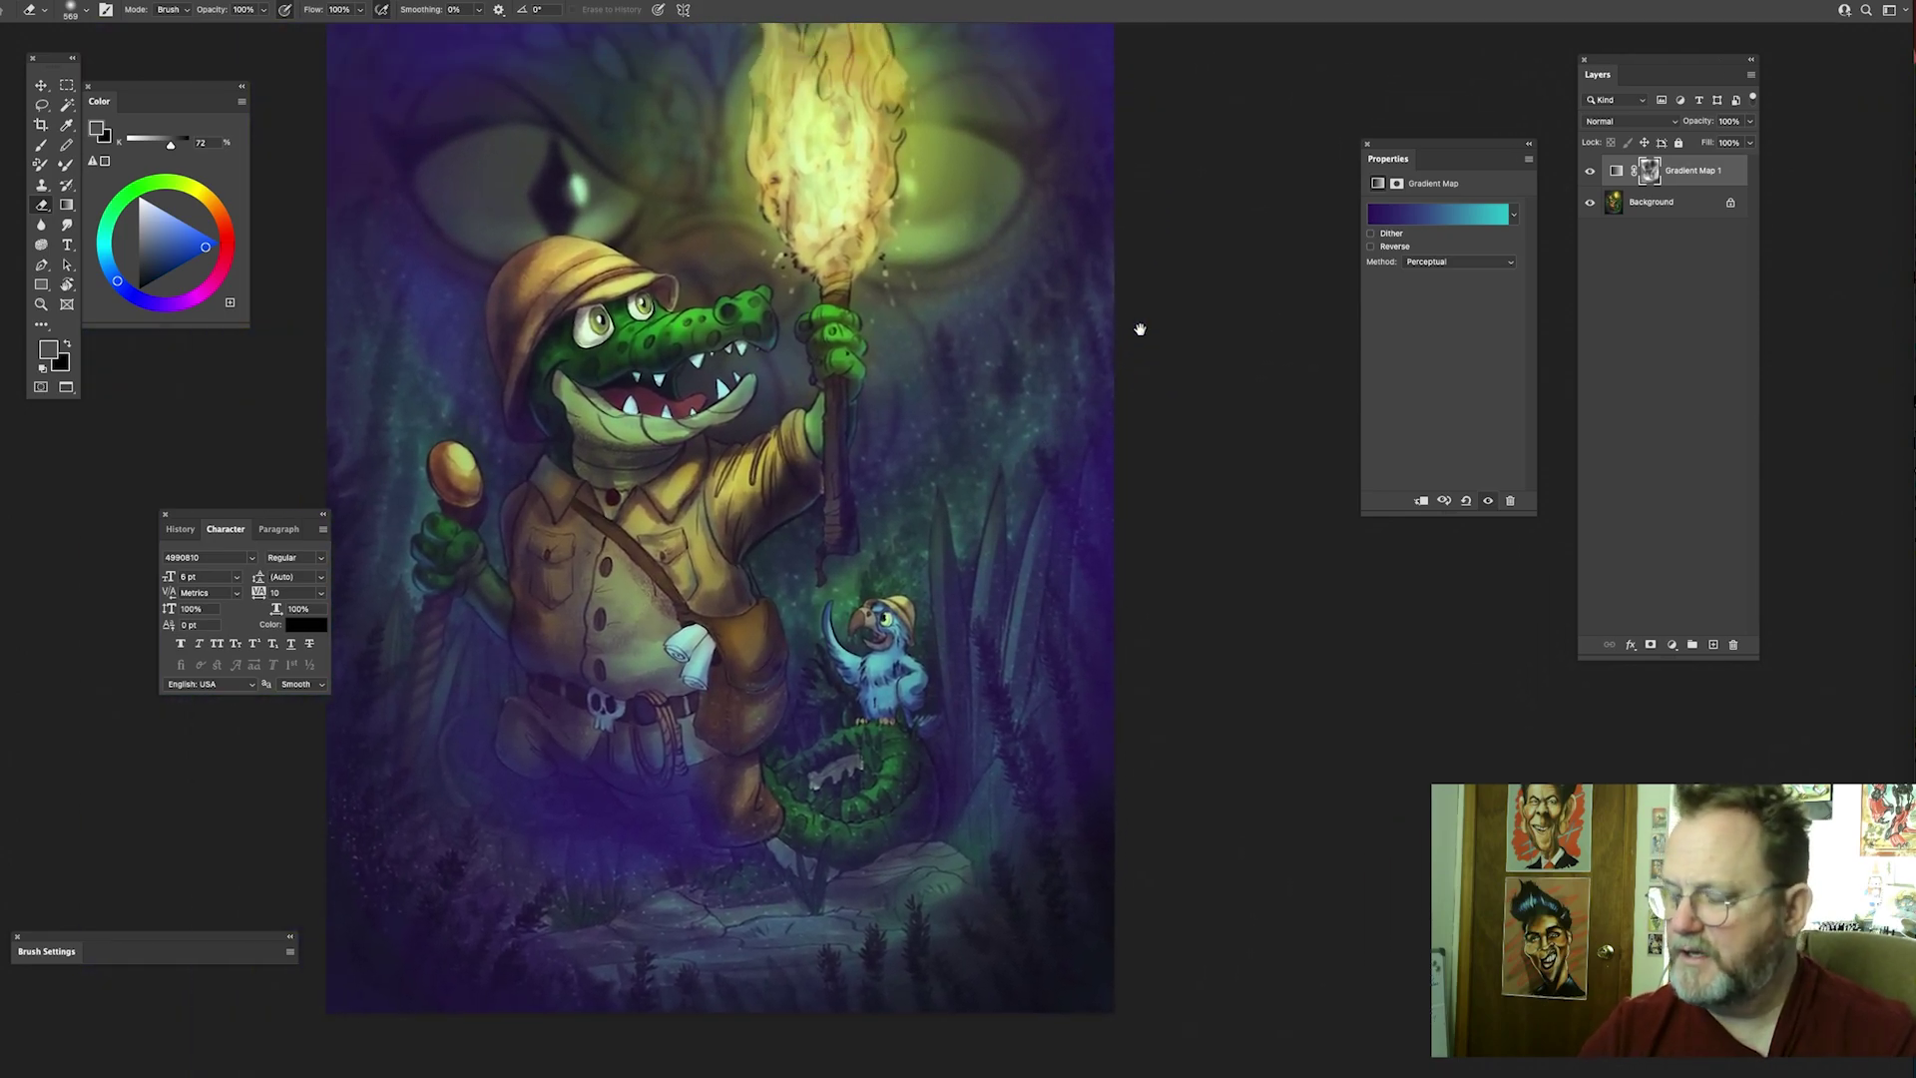
left_click(1592, 176)
left_click(1592, 177)
left_click(1592, 176)
left_click(1592, 176)
left_click_drag(1035, 357, 1021, 416)
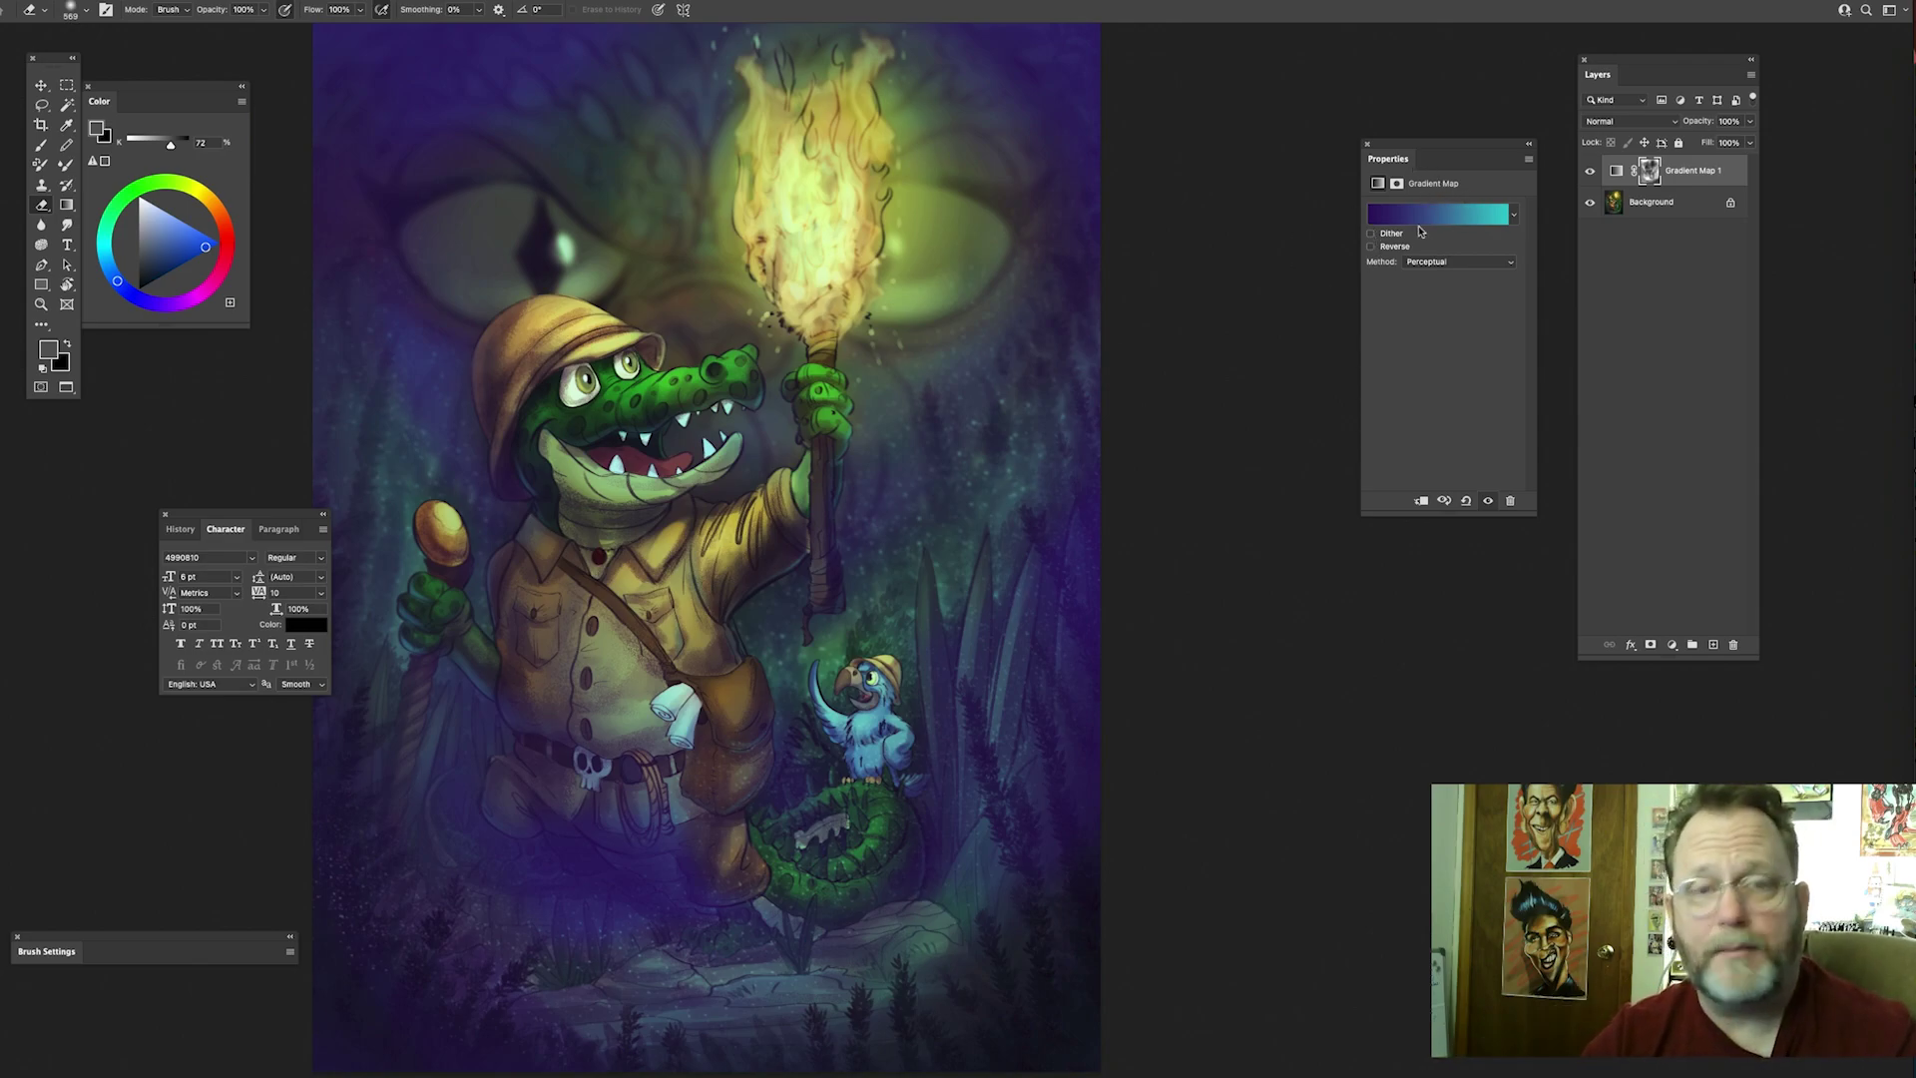
Step: Darken the gradient's dark colour stop at location 0% to #1c0838 and apply the edited gradient to the Gradient Map
left_click(1464, 218)
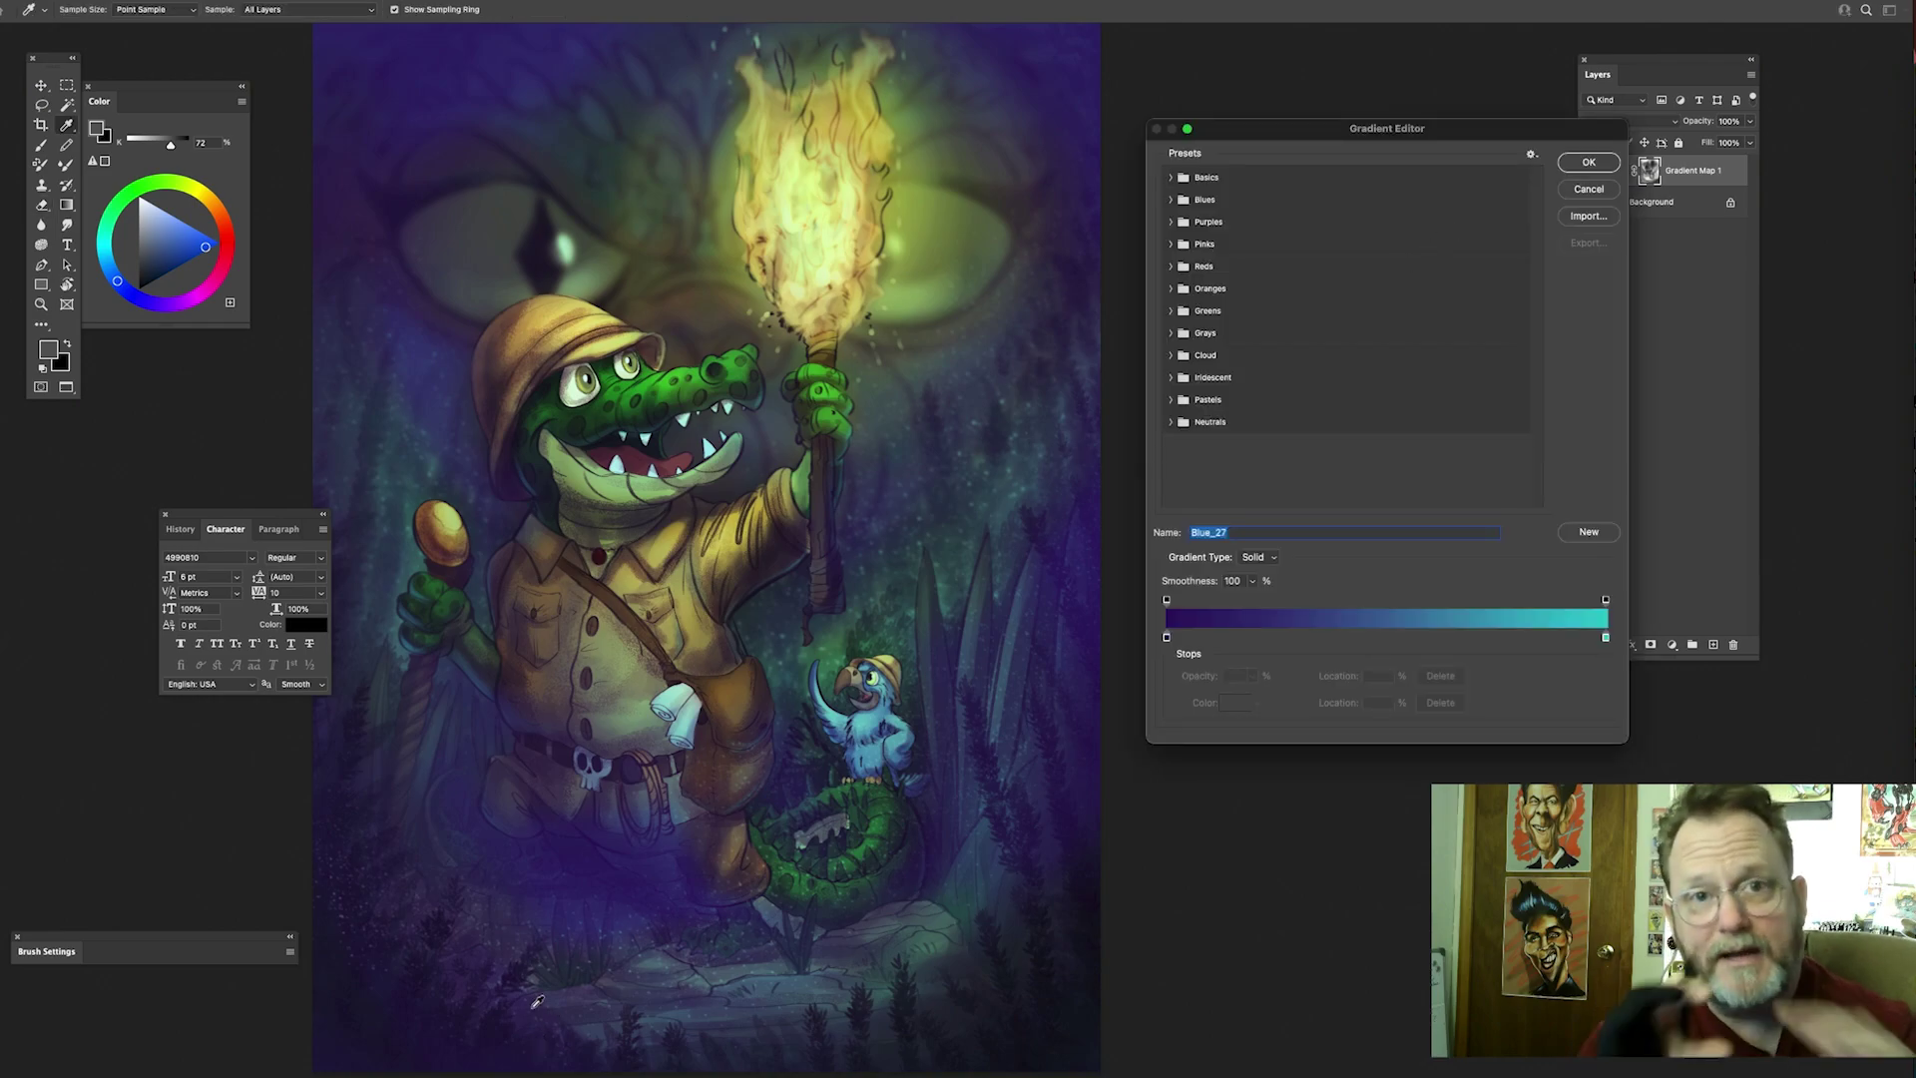
left_click(1167, 638)
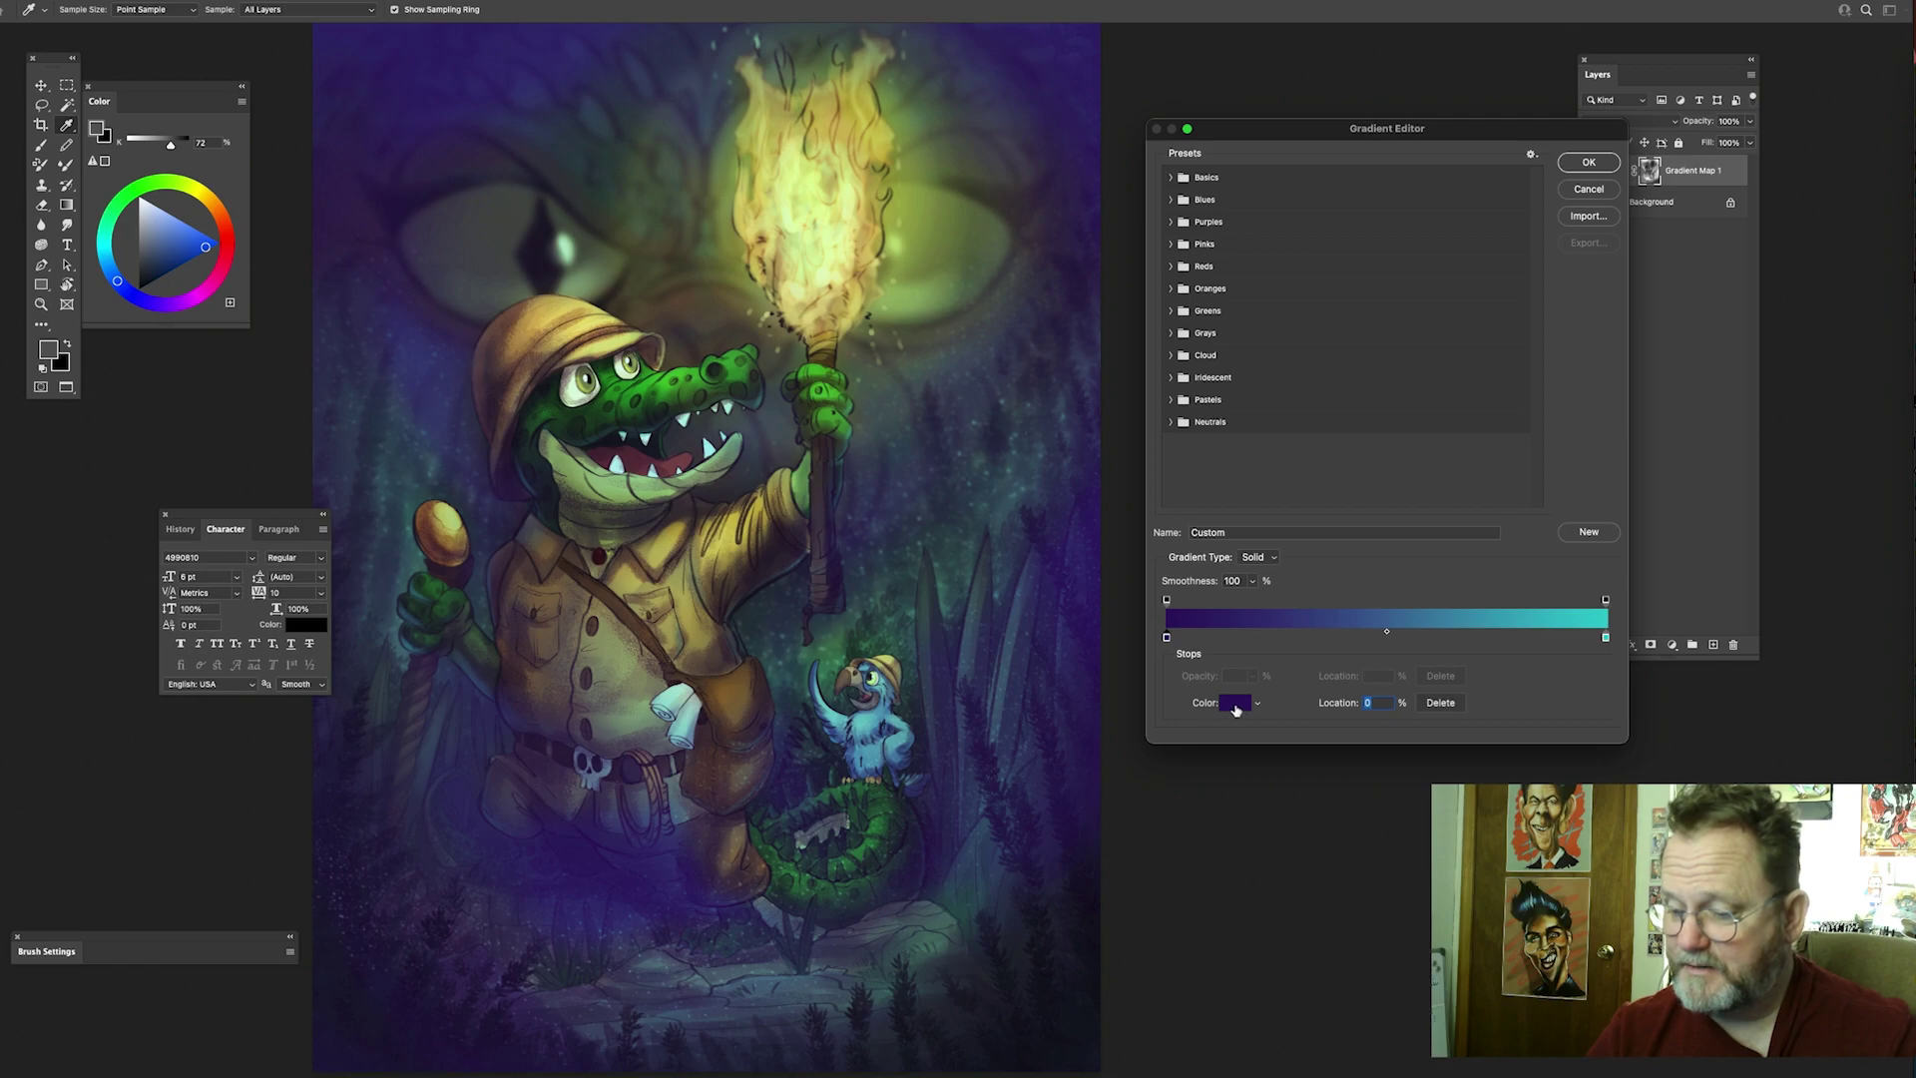
left_click(1234, 704)
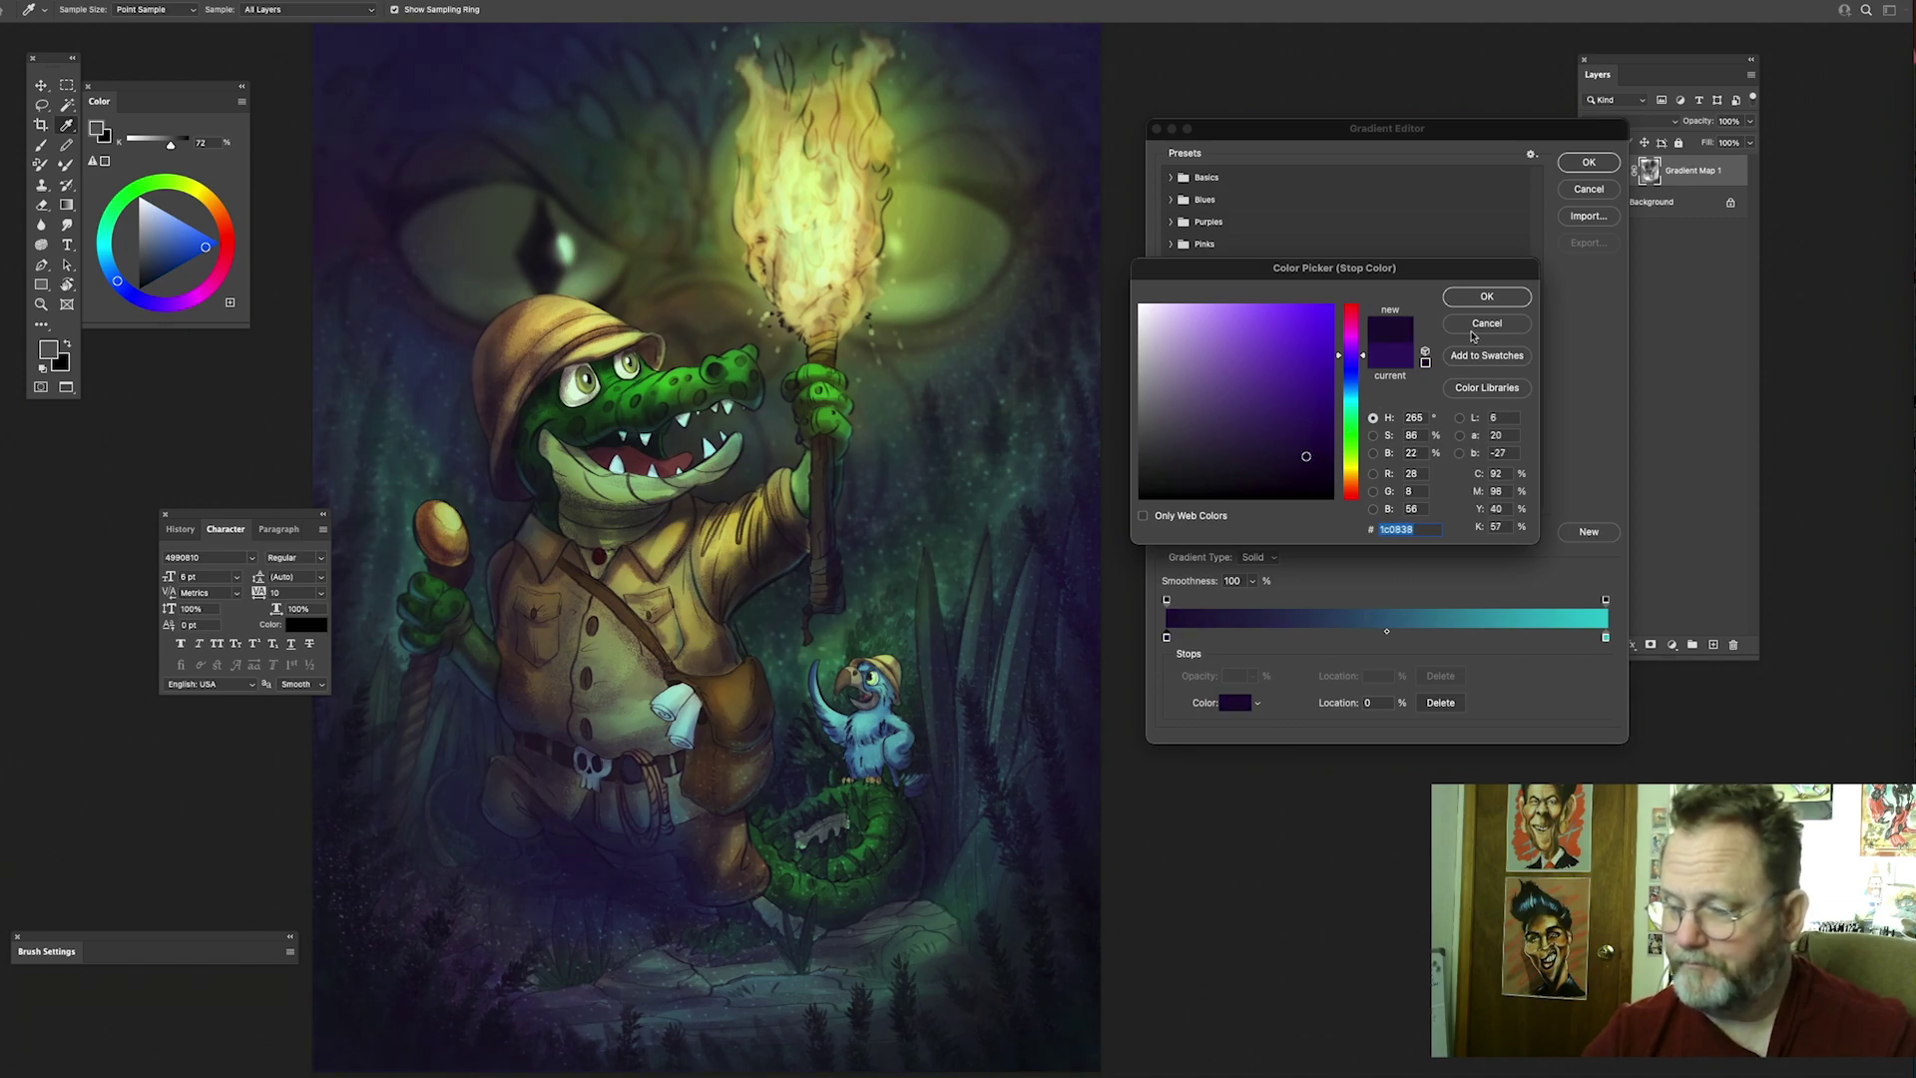
left_click(1497, 297)
left_click(1588, 166)
left_click_drag(1459, 153, 1426, 195)
Step: Compare the illustration with the Gradient Map hidden and shown, and close the document without saving its changes
left_click_drag(1081, 362, 1066, 254)
left_click_drag(960, 341, 928, 364)
left_click_drag(1030, 386, 1006, 460)
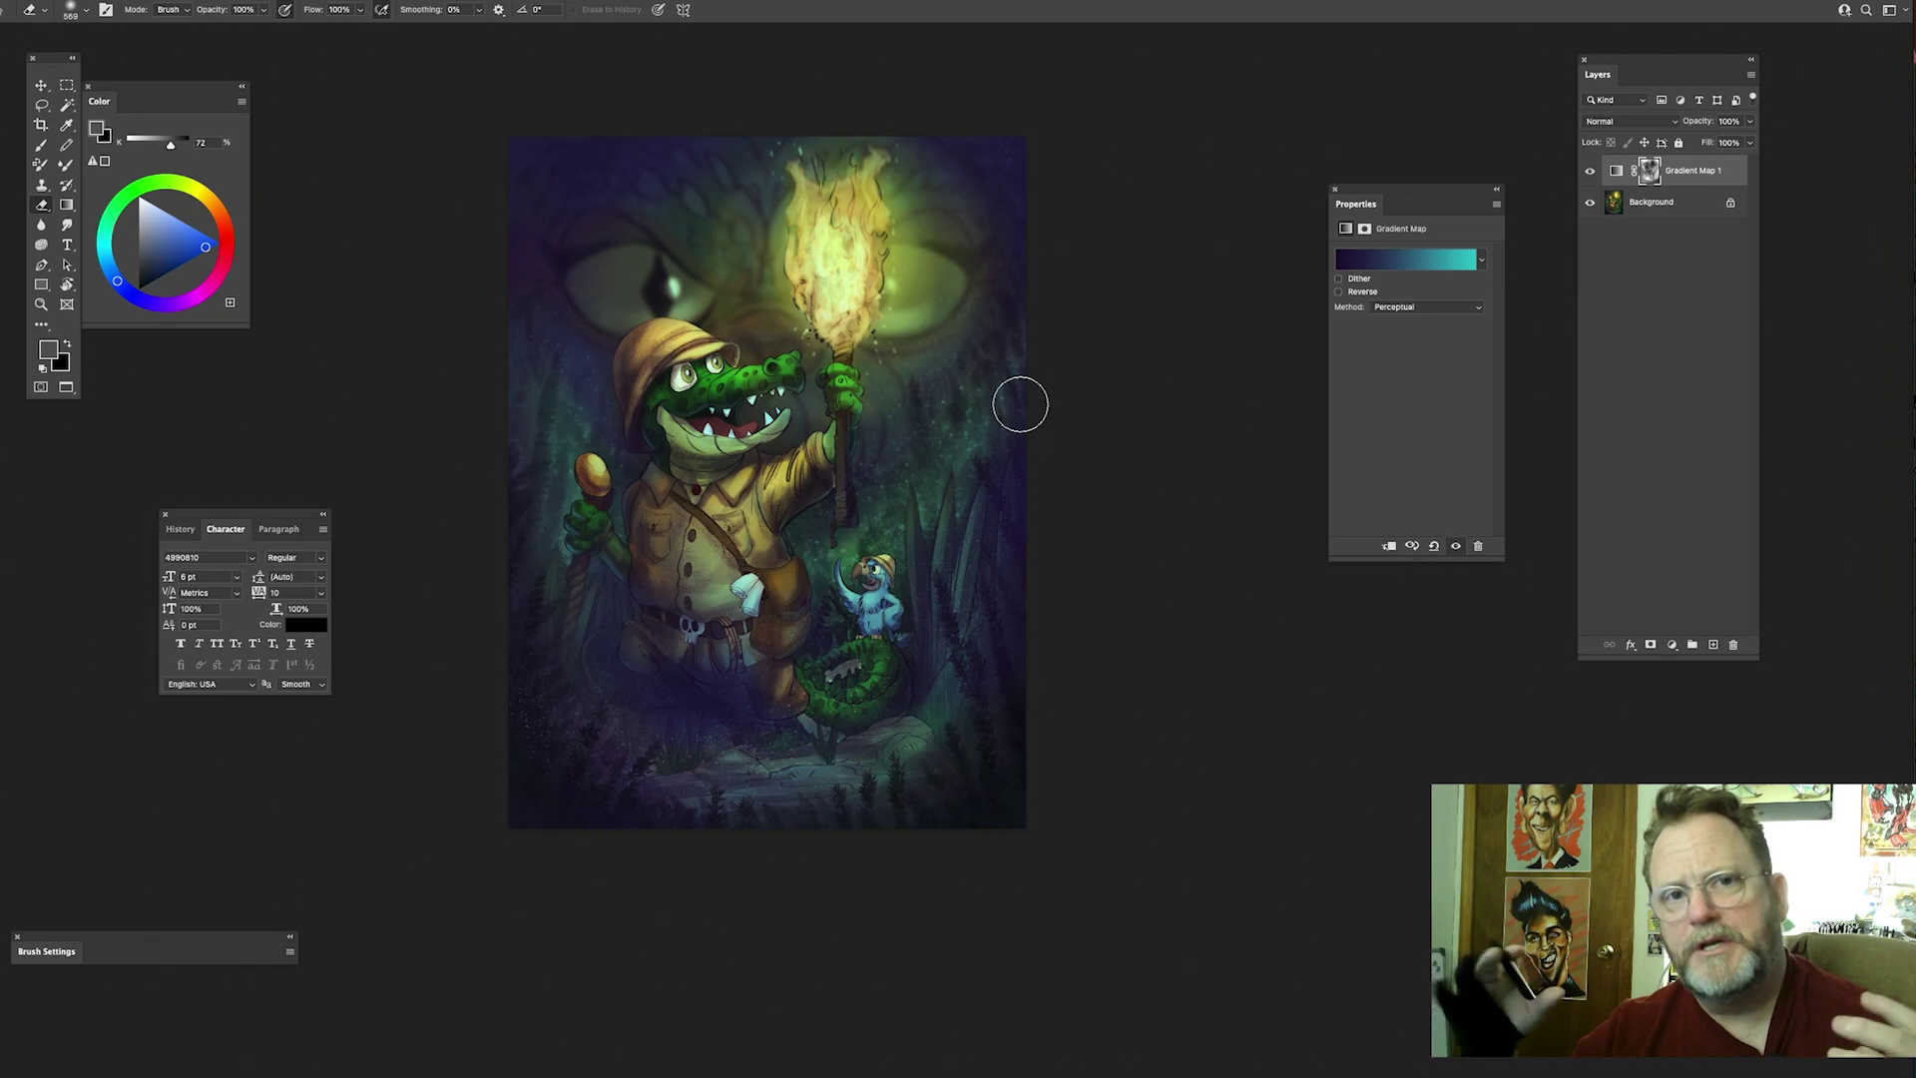
left_click(1590, 173)
left_click(1591, 176)
left_click(1589, 179)
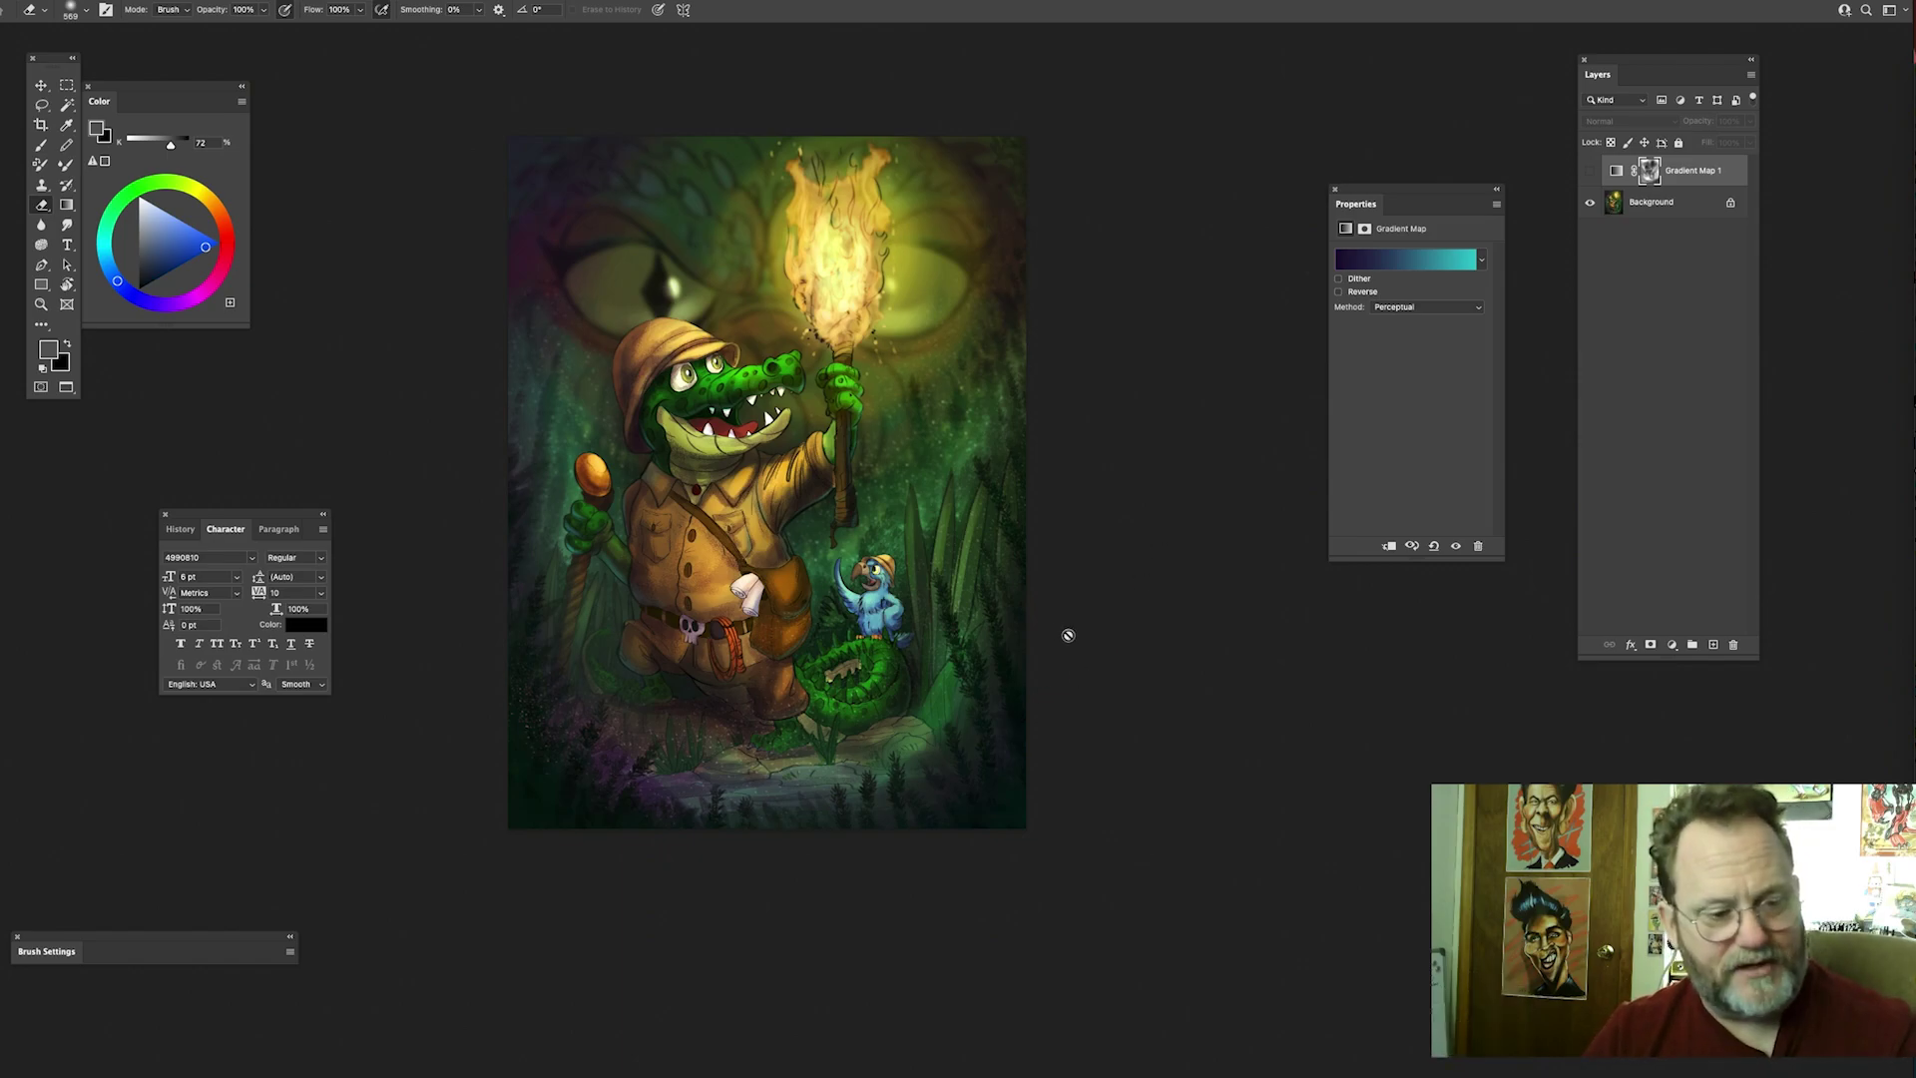
key("super+w")
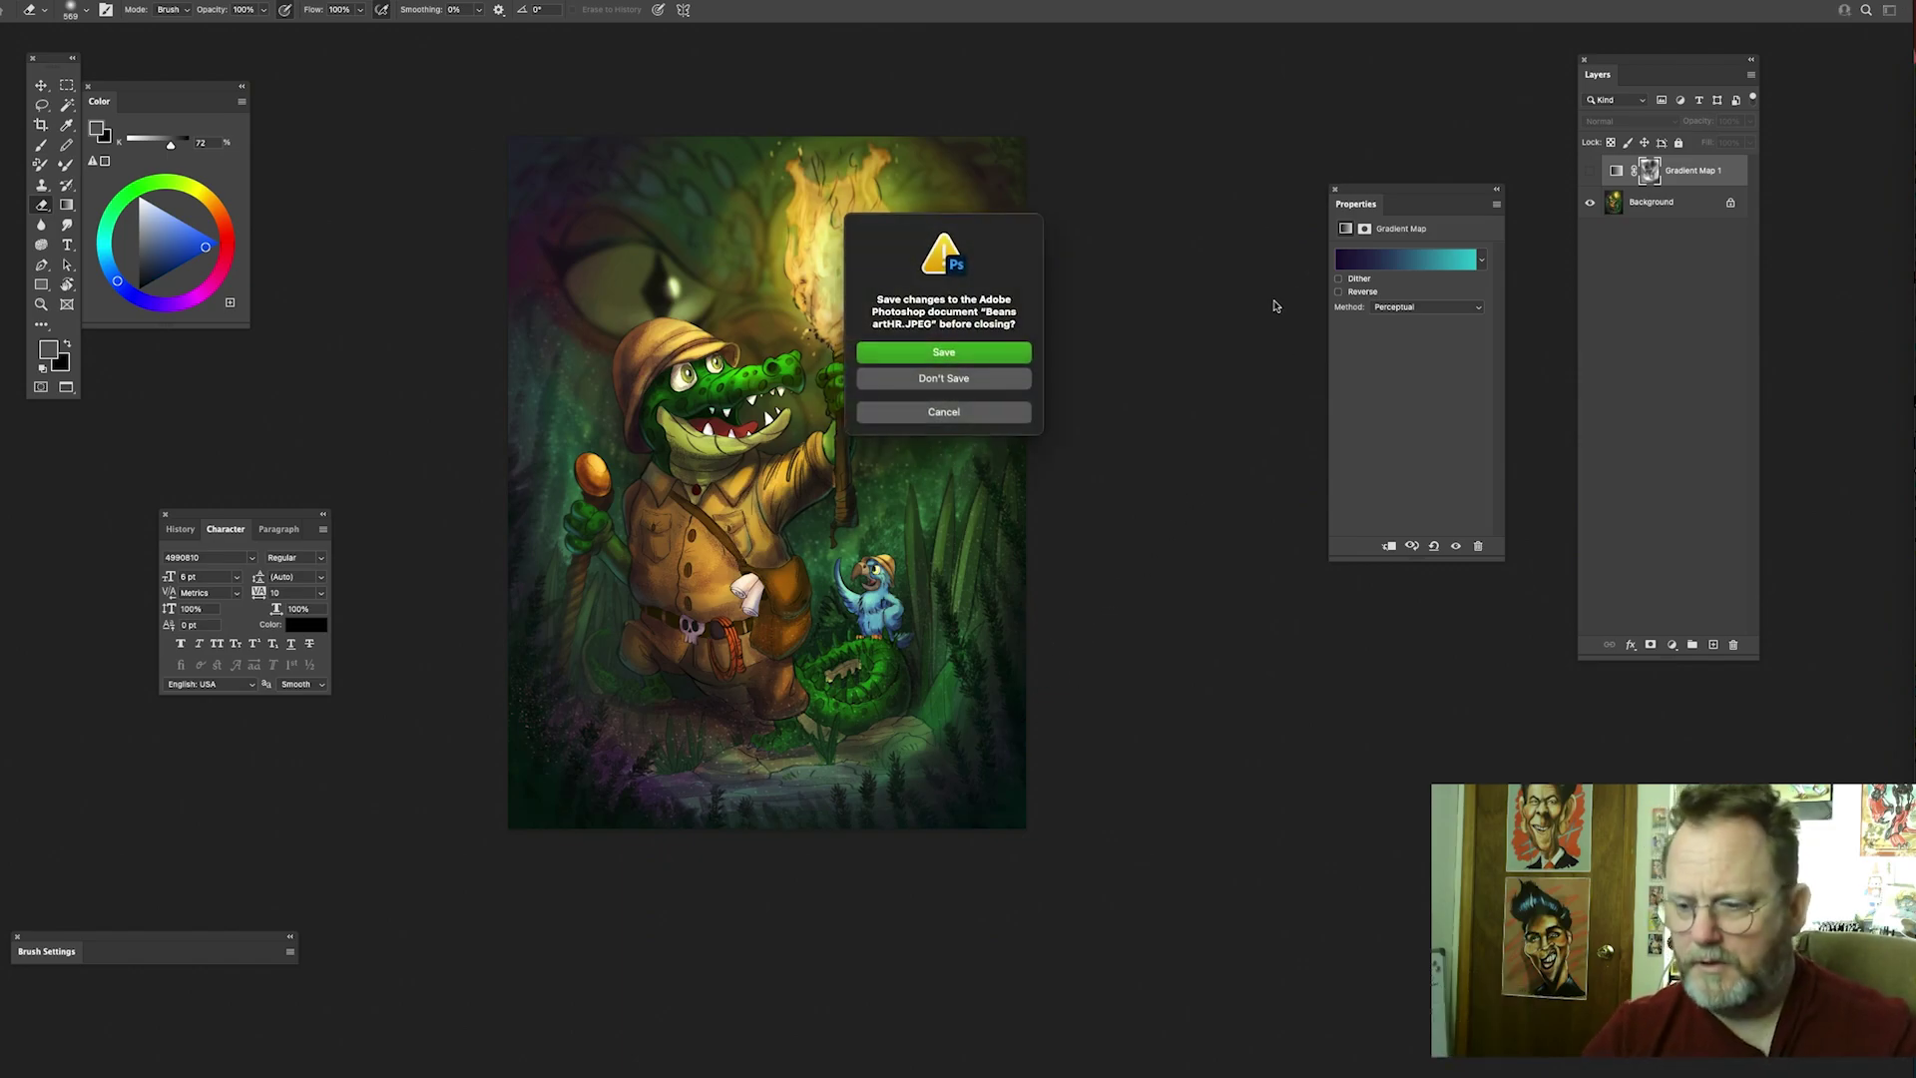
left_click(939, 377)
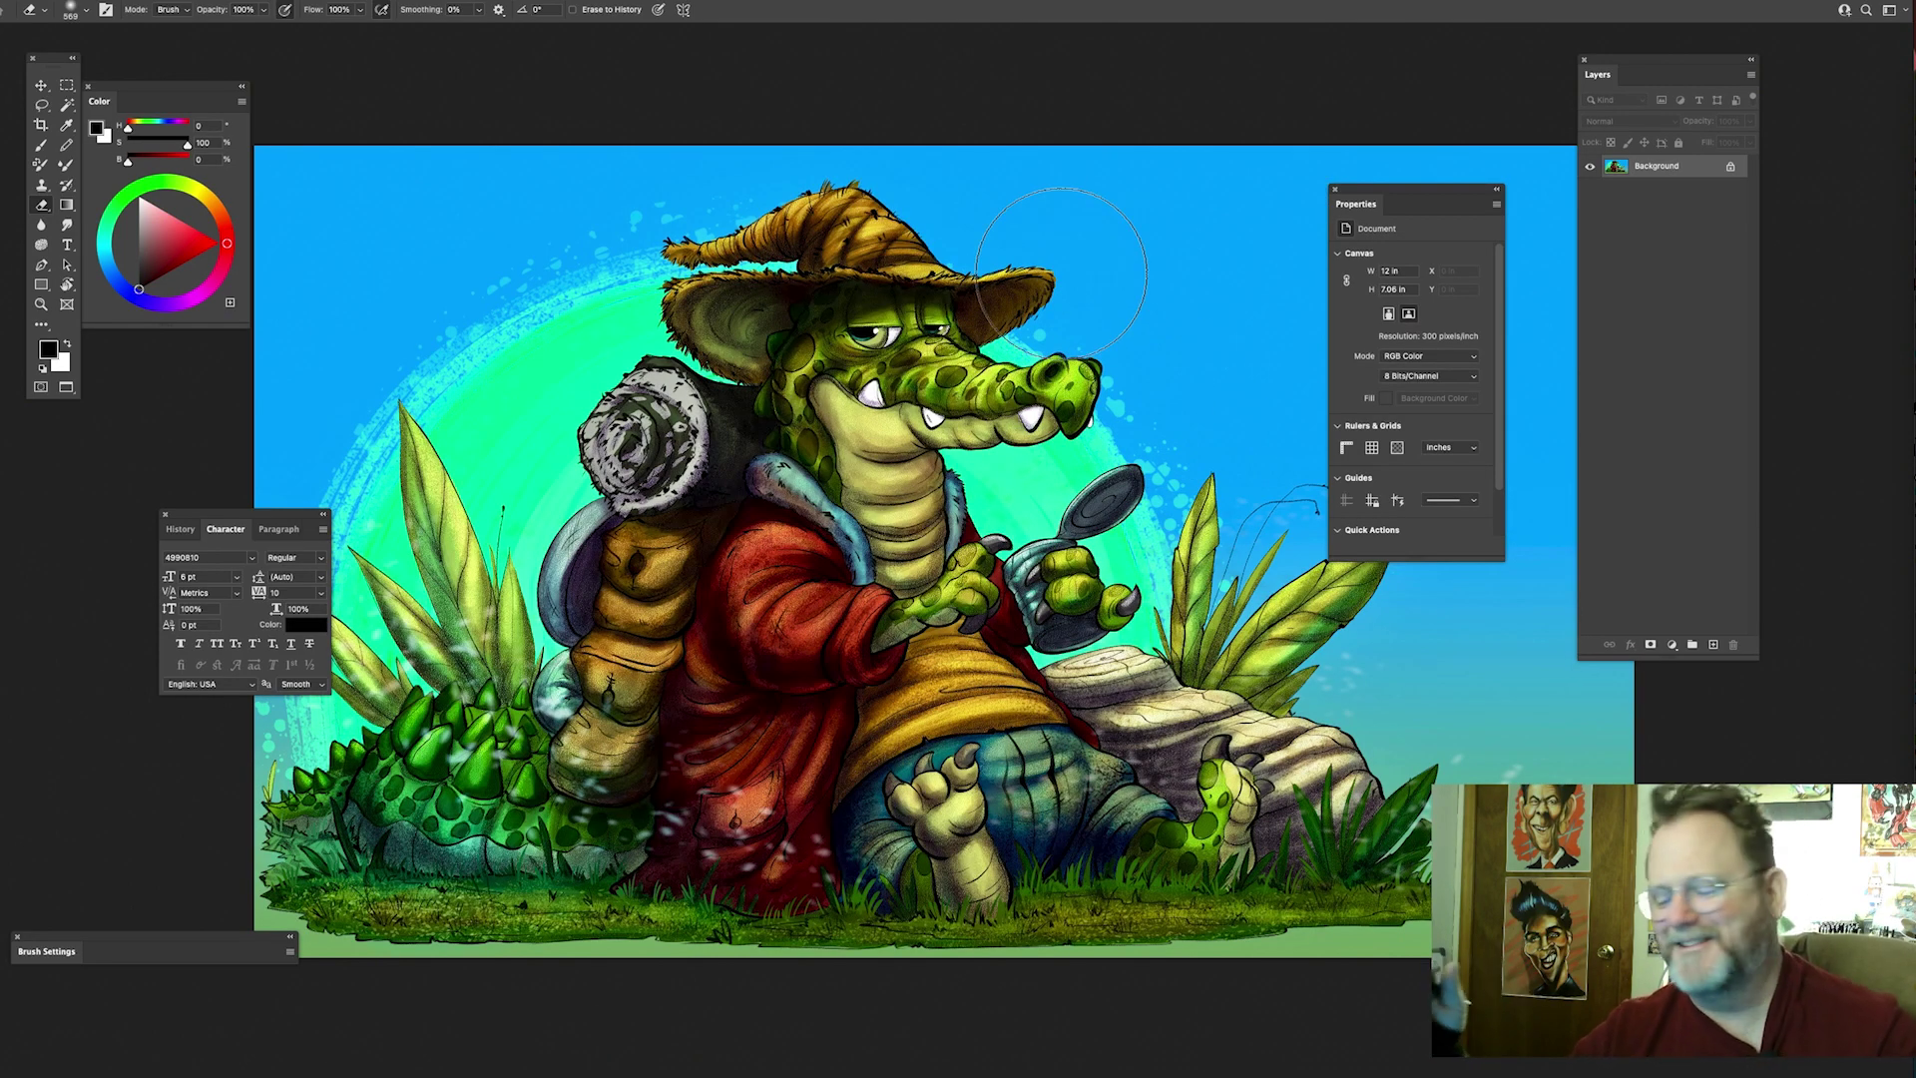
Step: Add a Gradient Map adjustment layer to the wizard-hat crocodile illustration and open its gradient for editing
left_click(1673, 645)
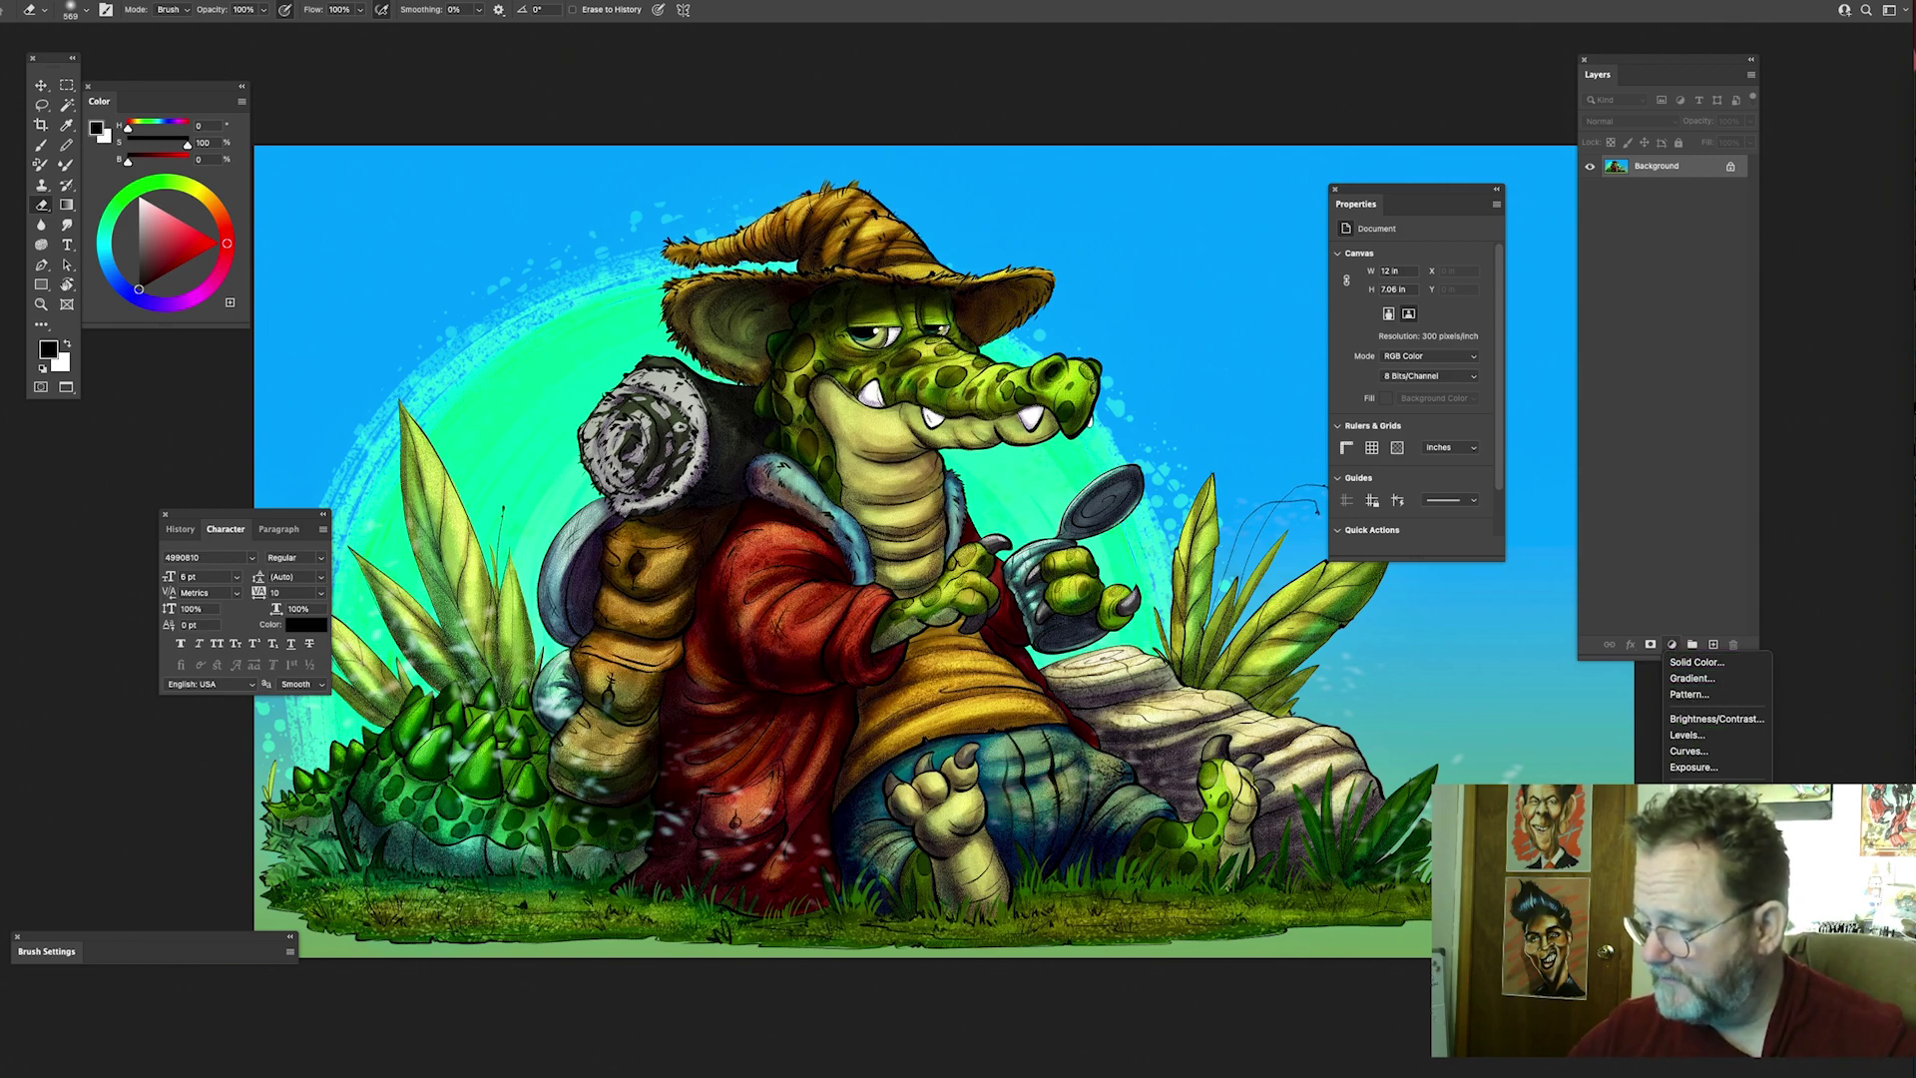
left_click(1695, 962)
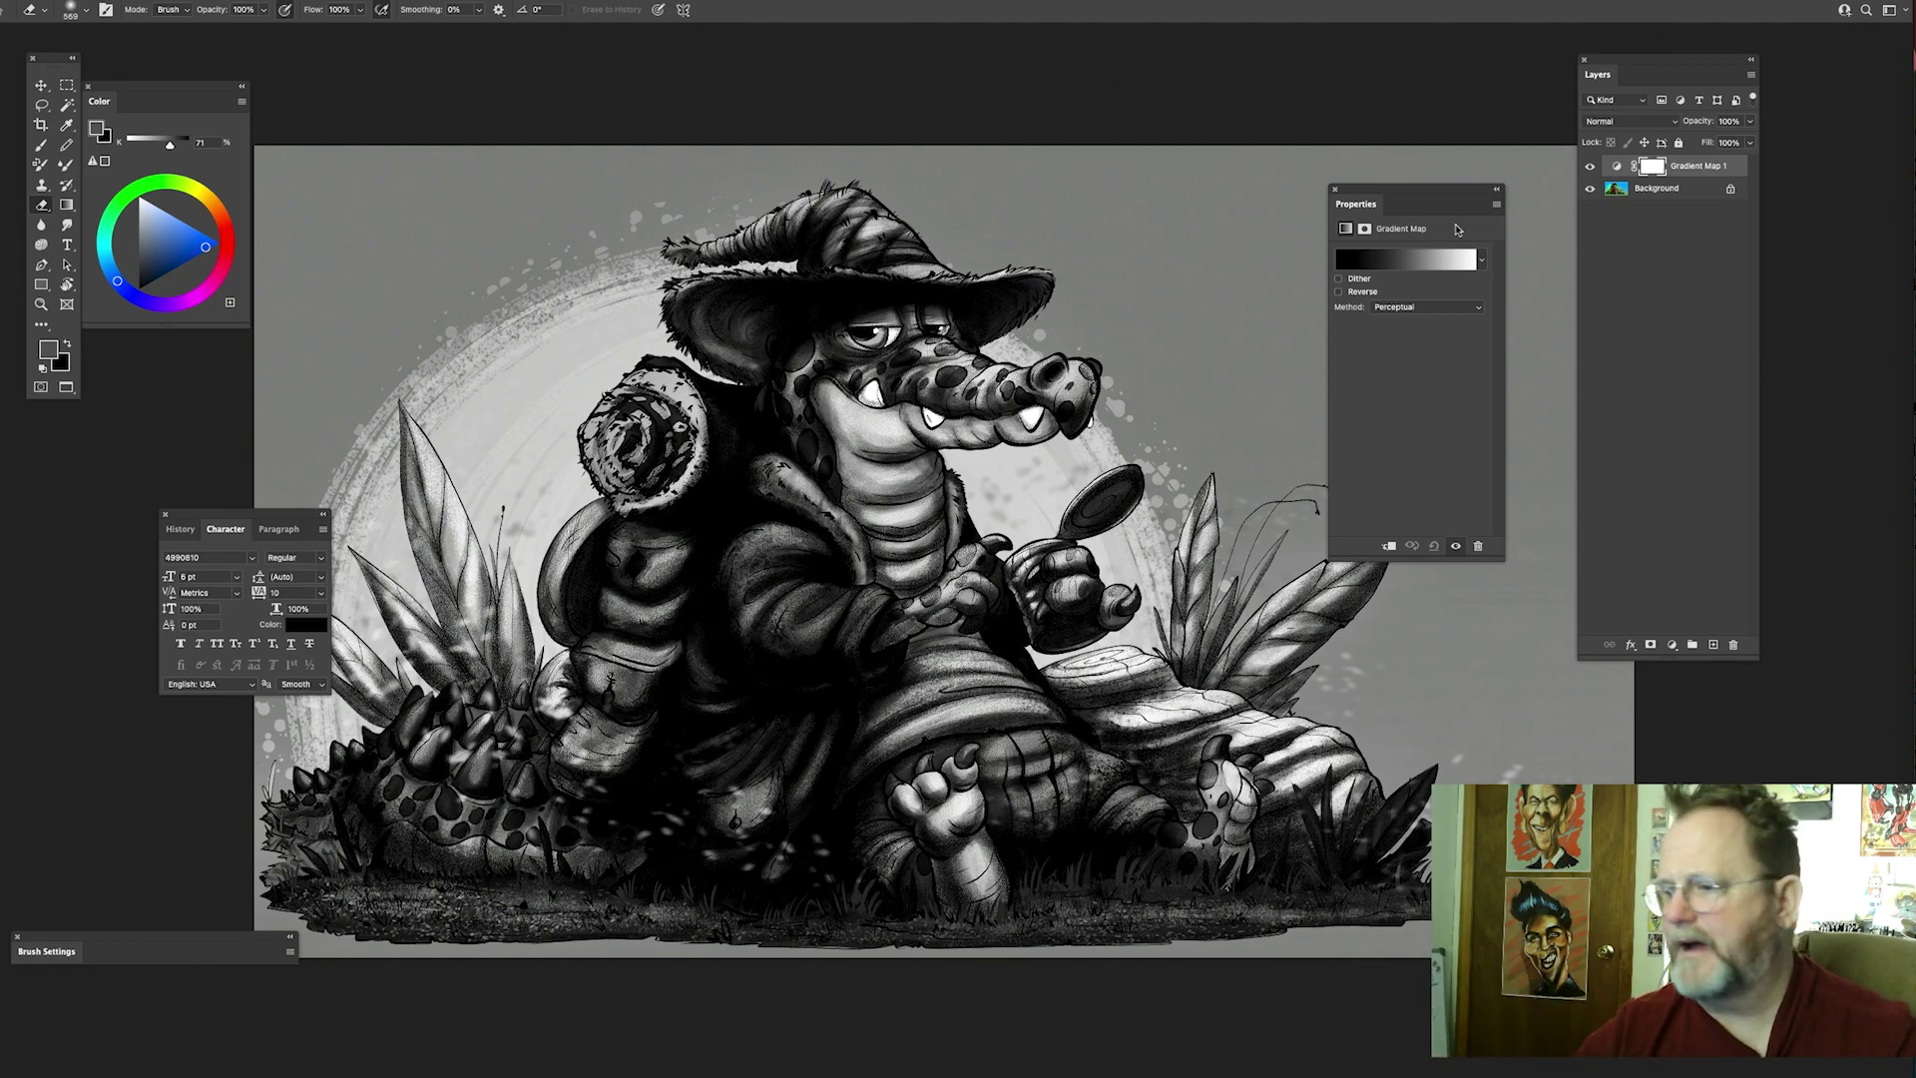
left_click(1417, 258)
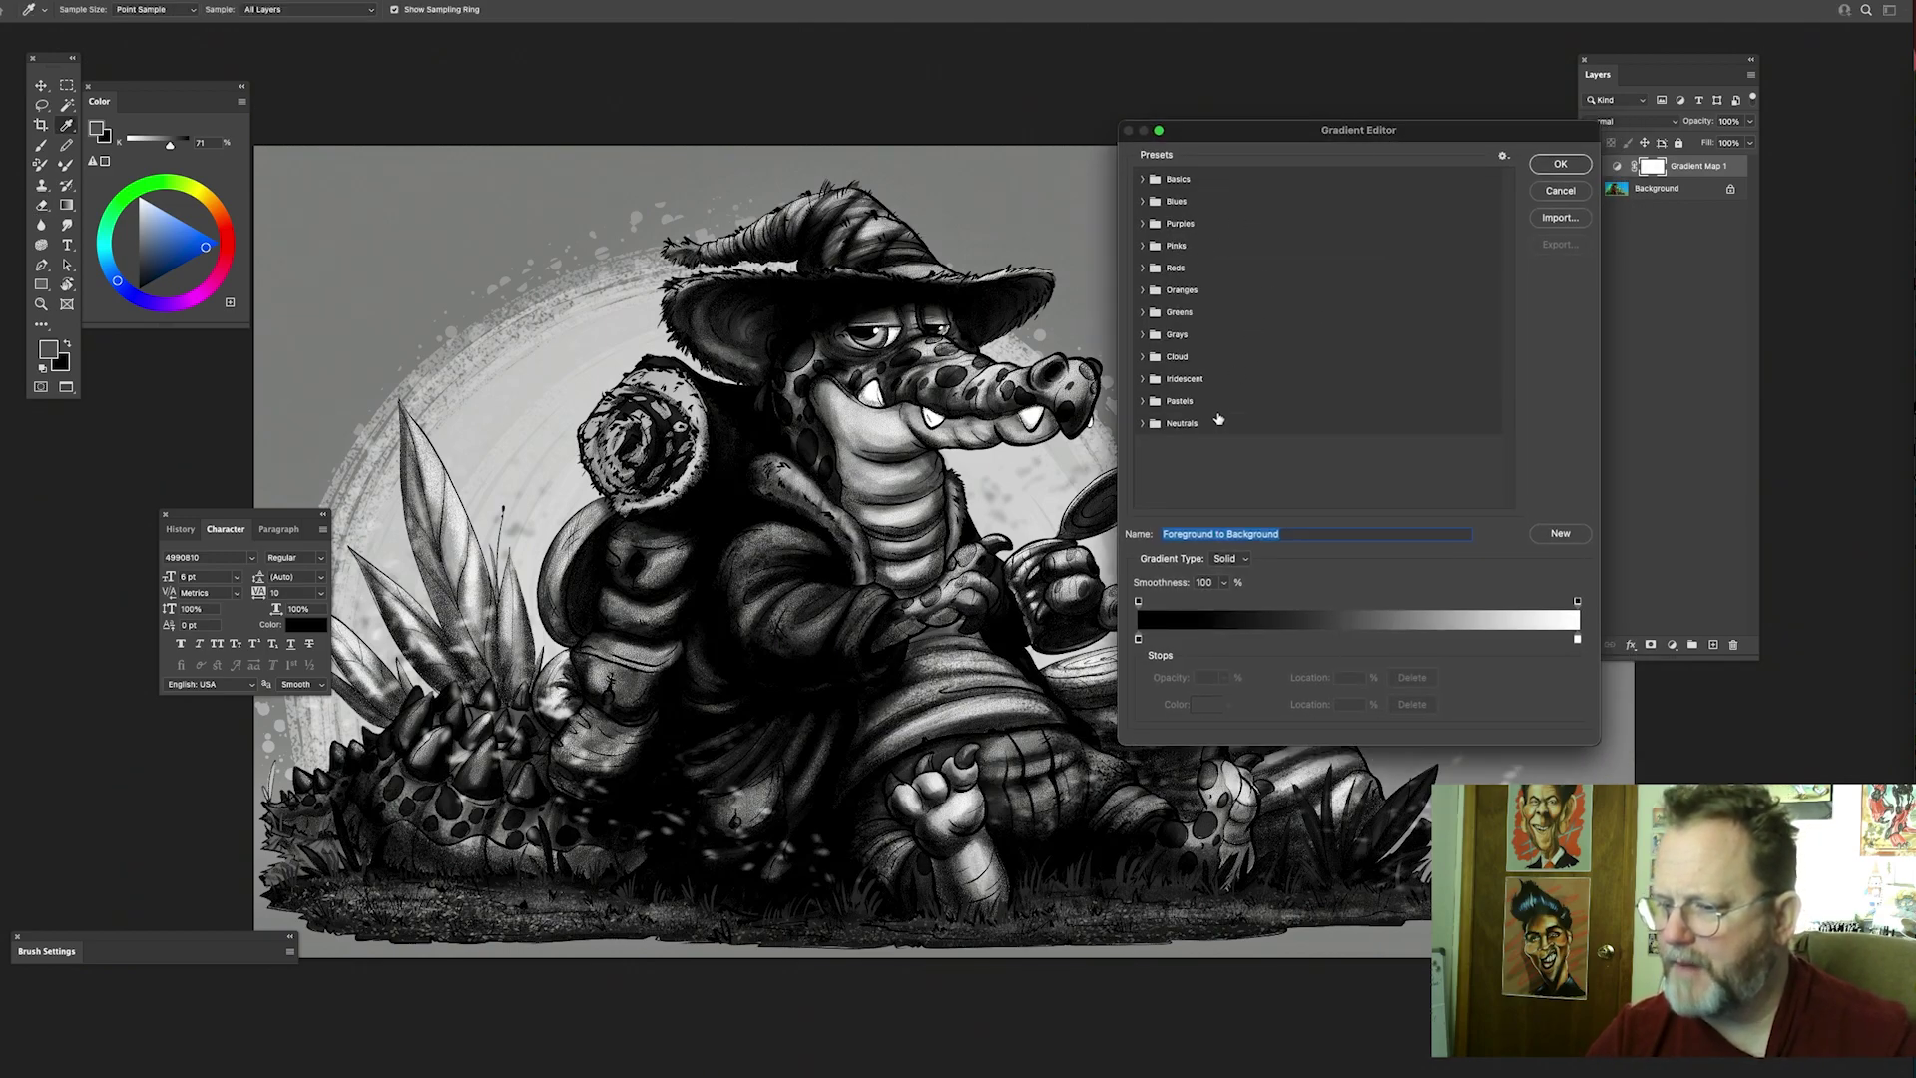
Step: Try the Sand_01 preset from the Neutrals group on the Gradient Map
left_click(1144, 424)
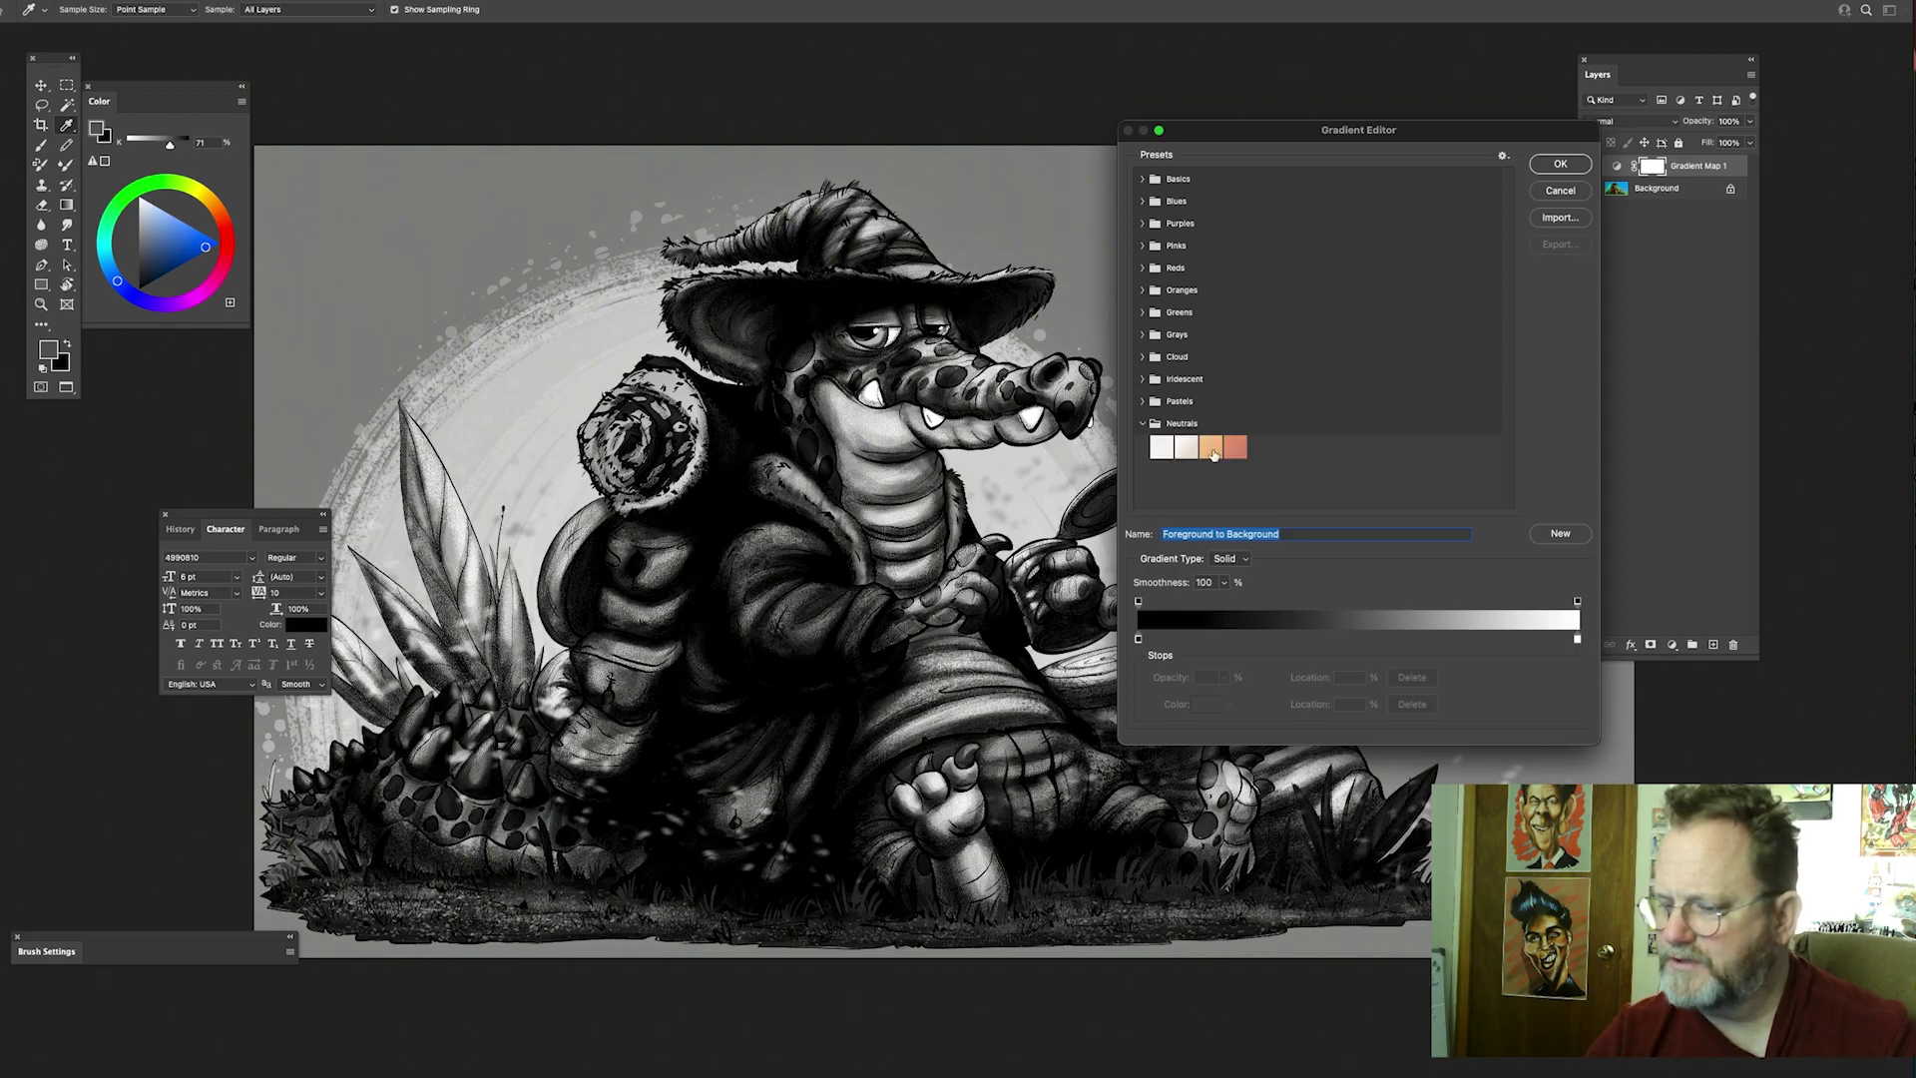
left_click(1212, 449)
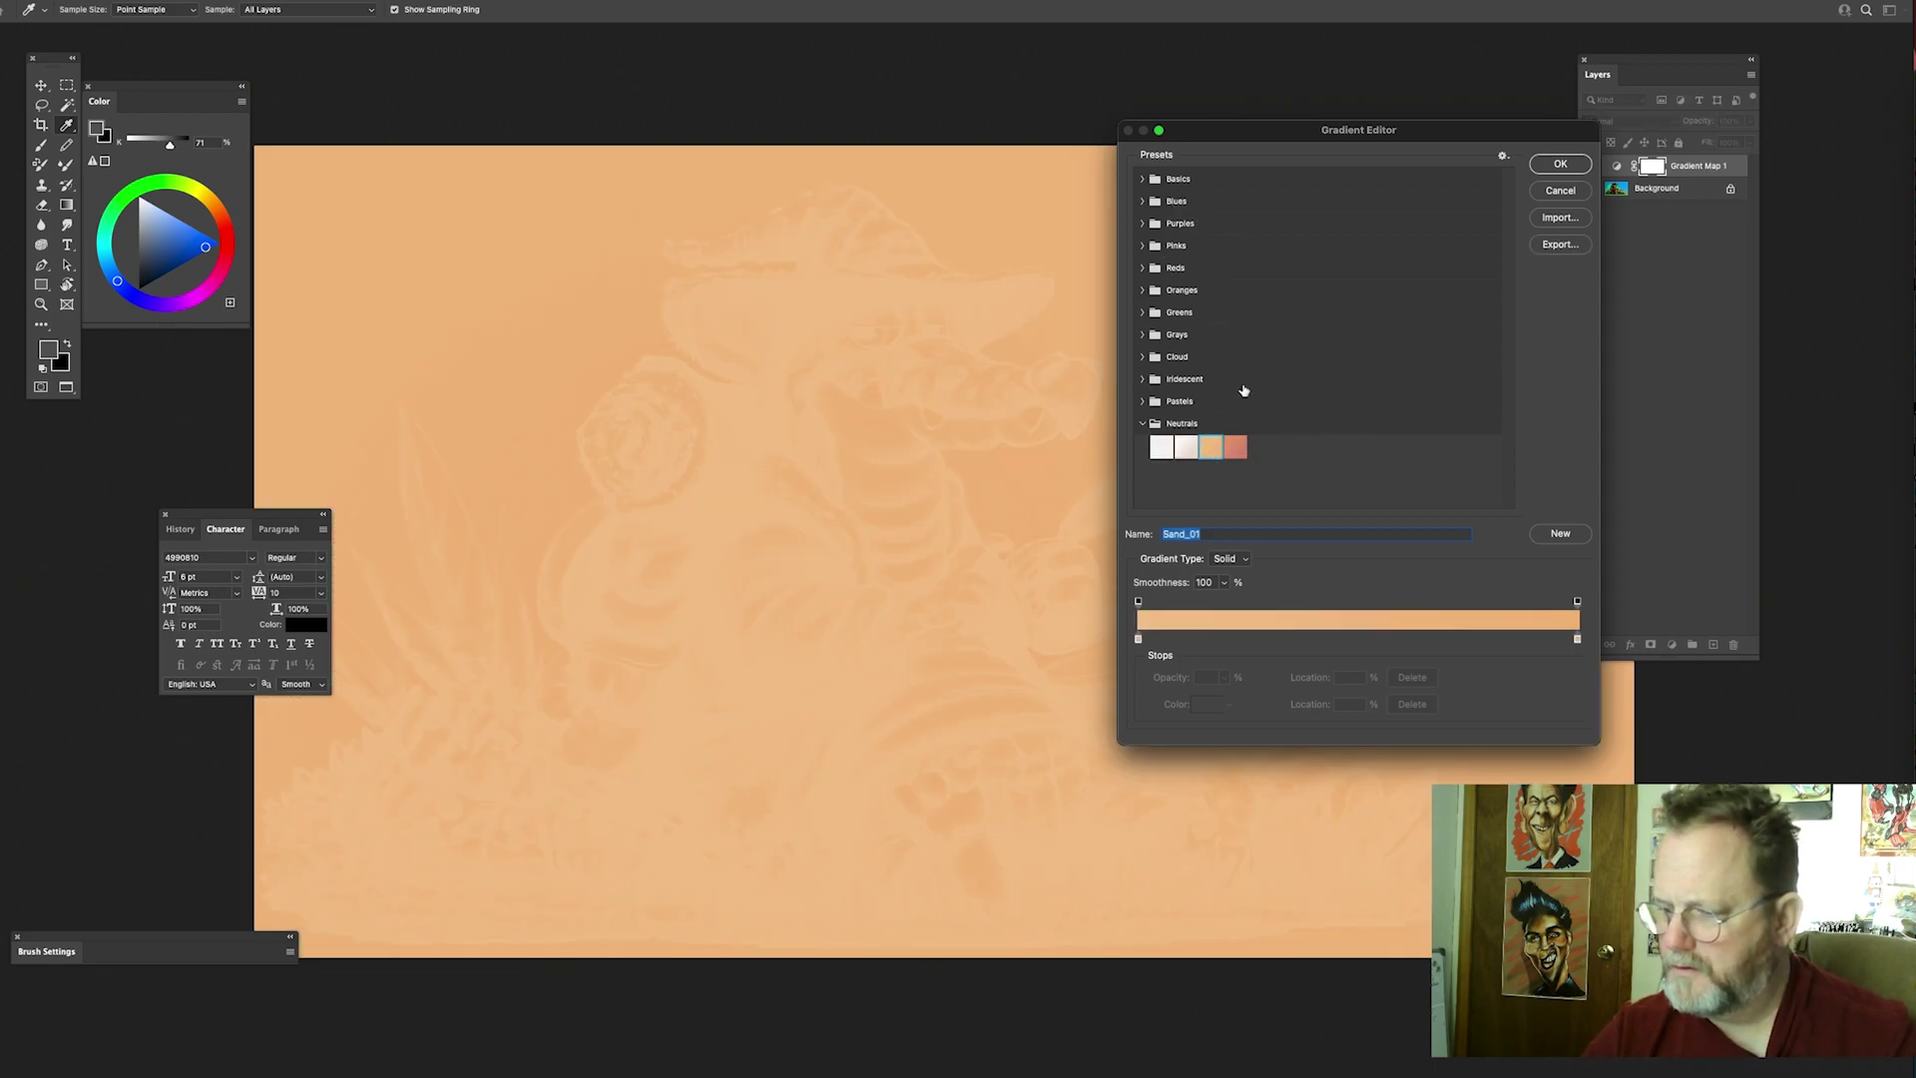
left_click(1159, 424)
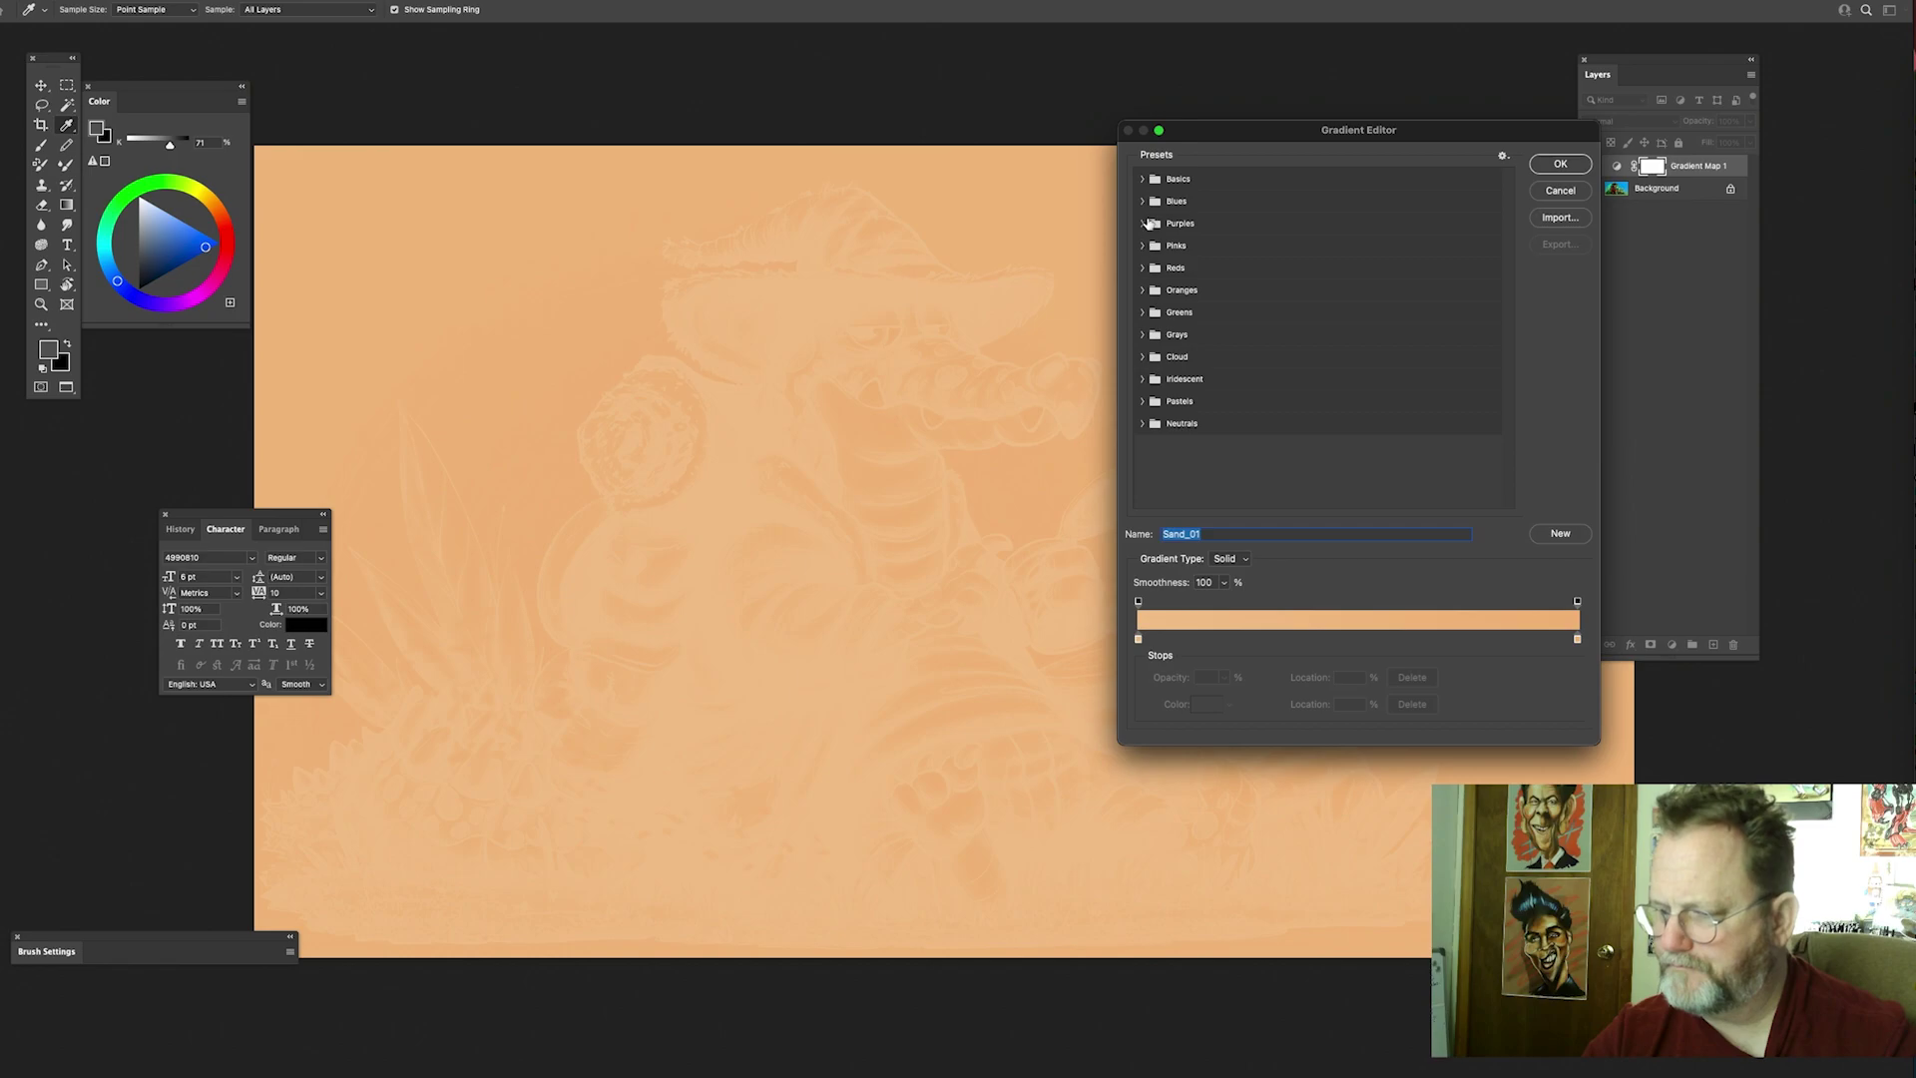
Step: Apply the Blue_31 preset from the Blues group to the Gradient Map over the wizard-hat crocodile
left_click(1143, 200)
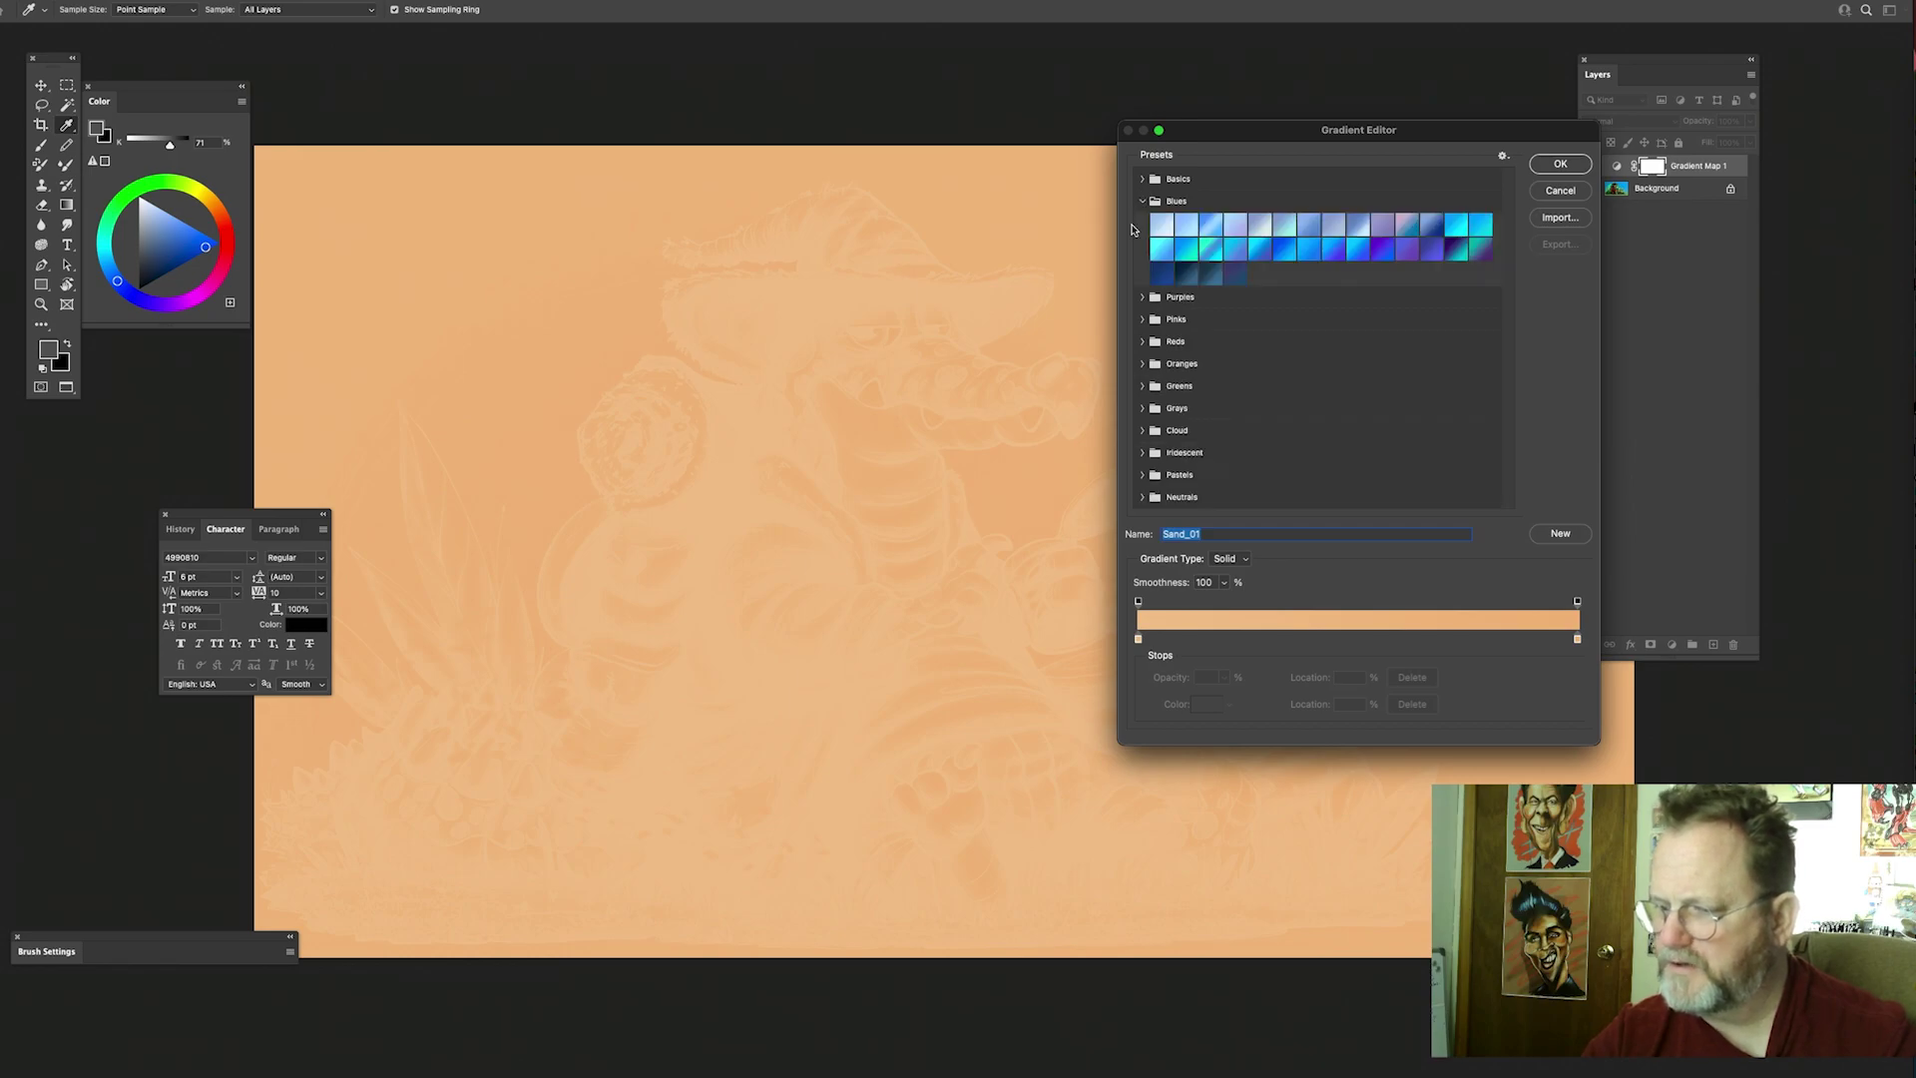
left_click(1212, 274)
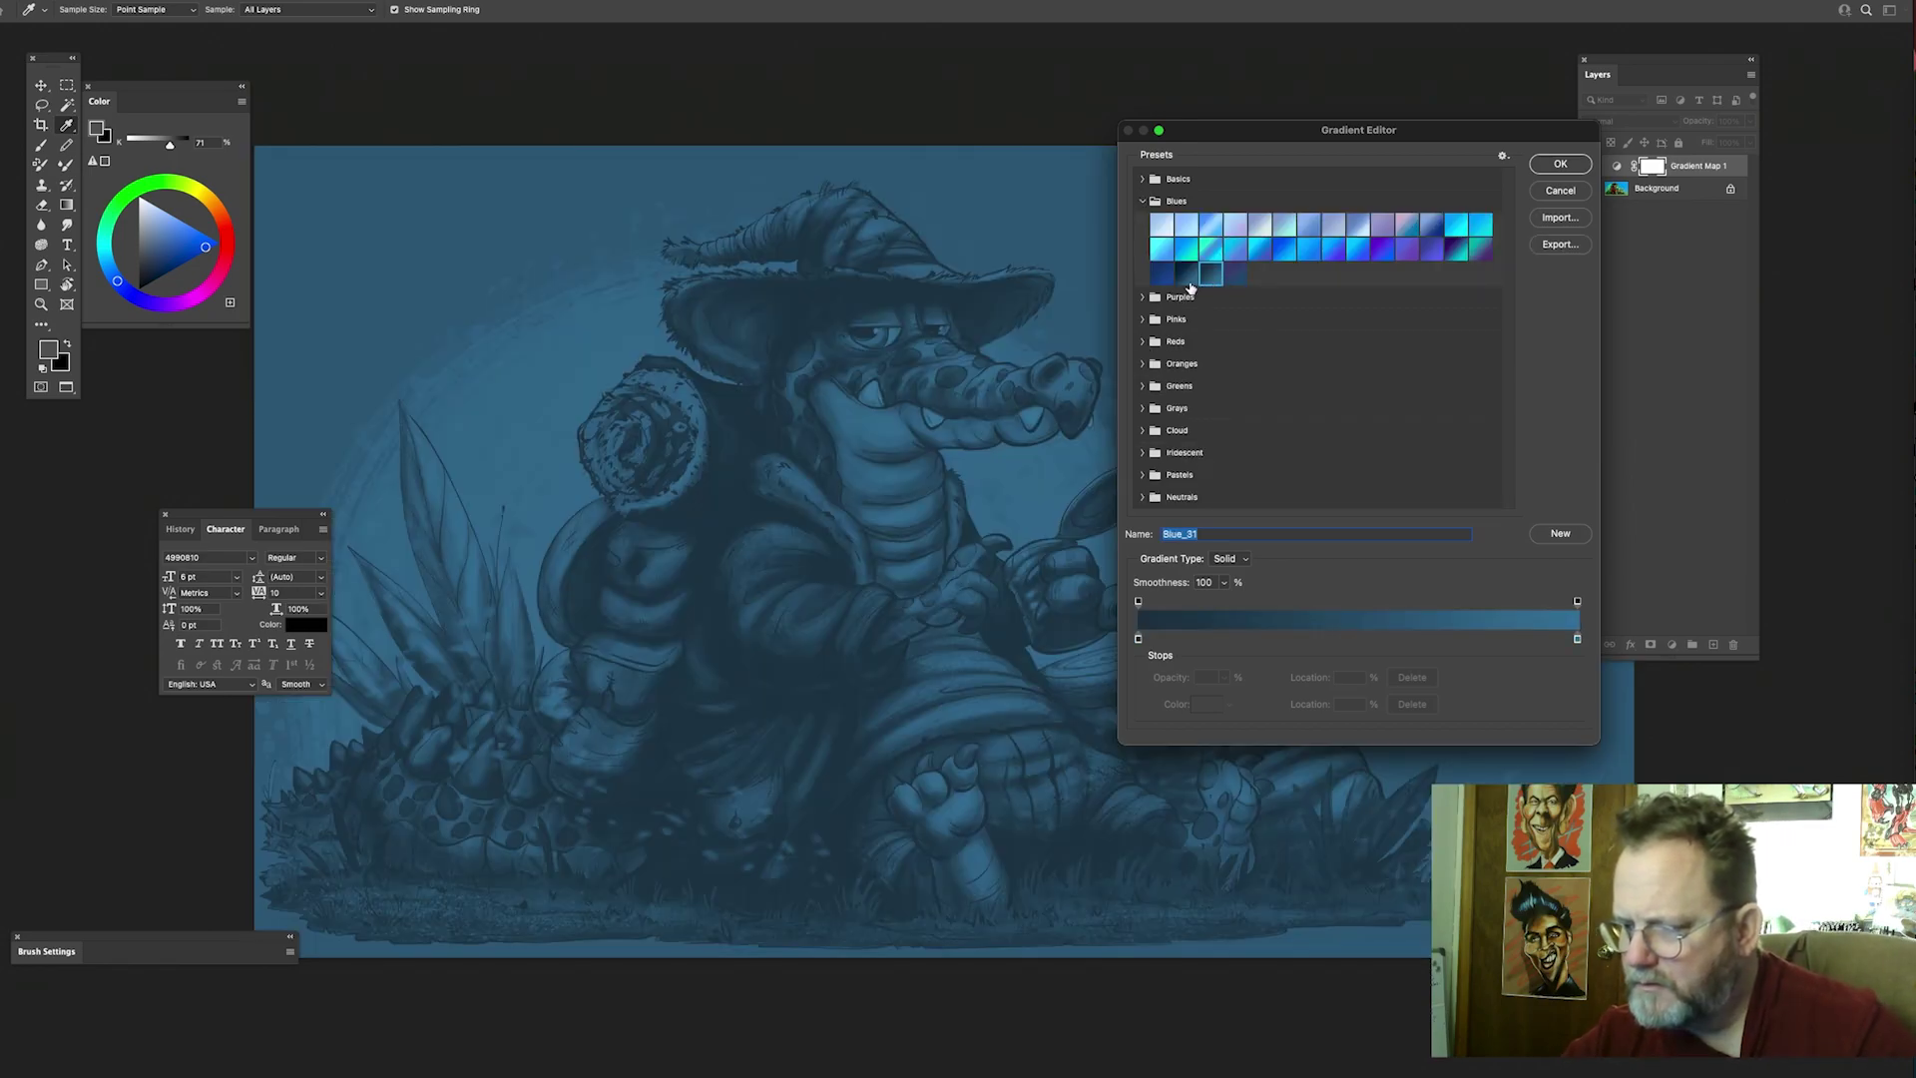
left_click(1187, 275)
left_click(1210, 276)
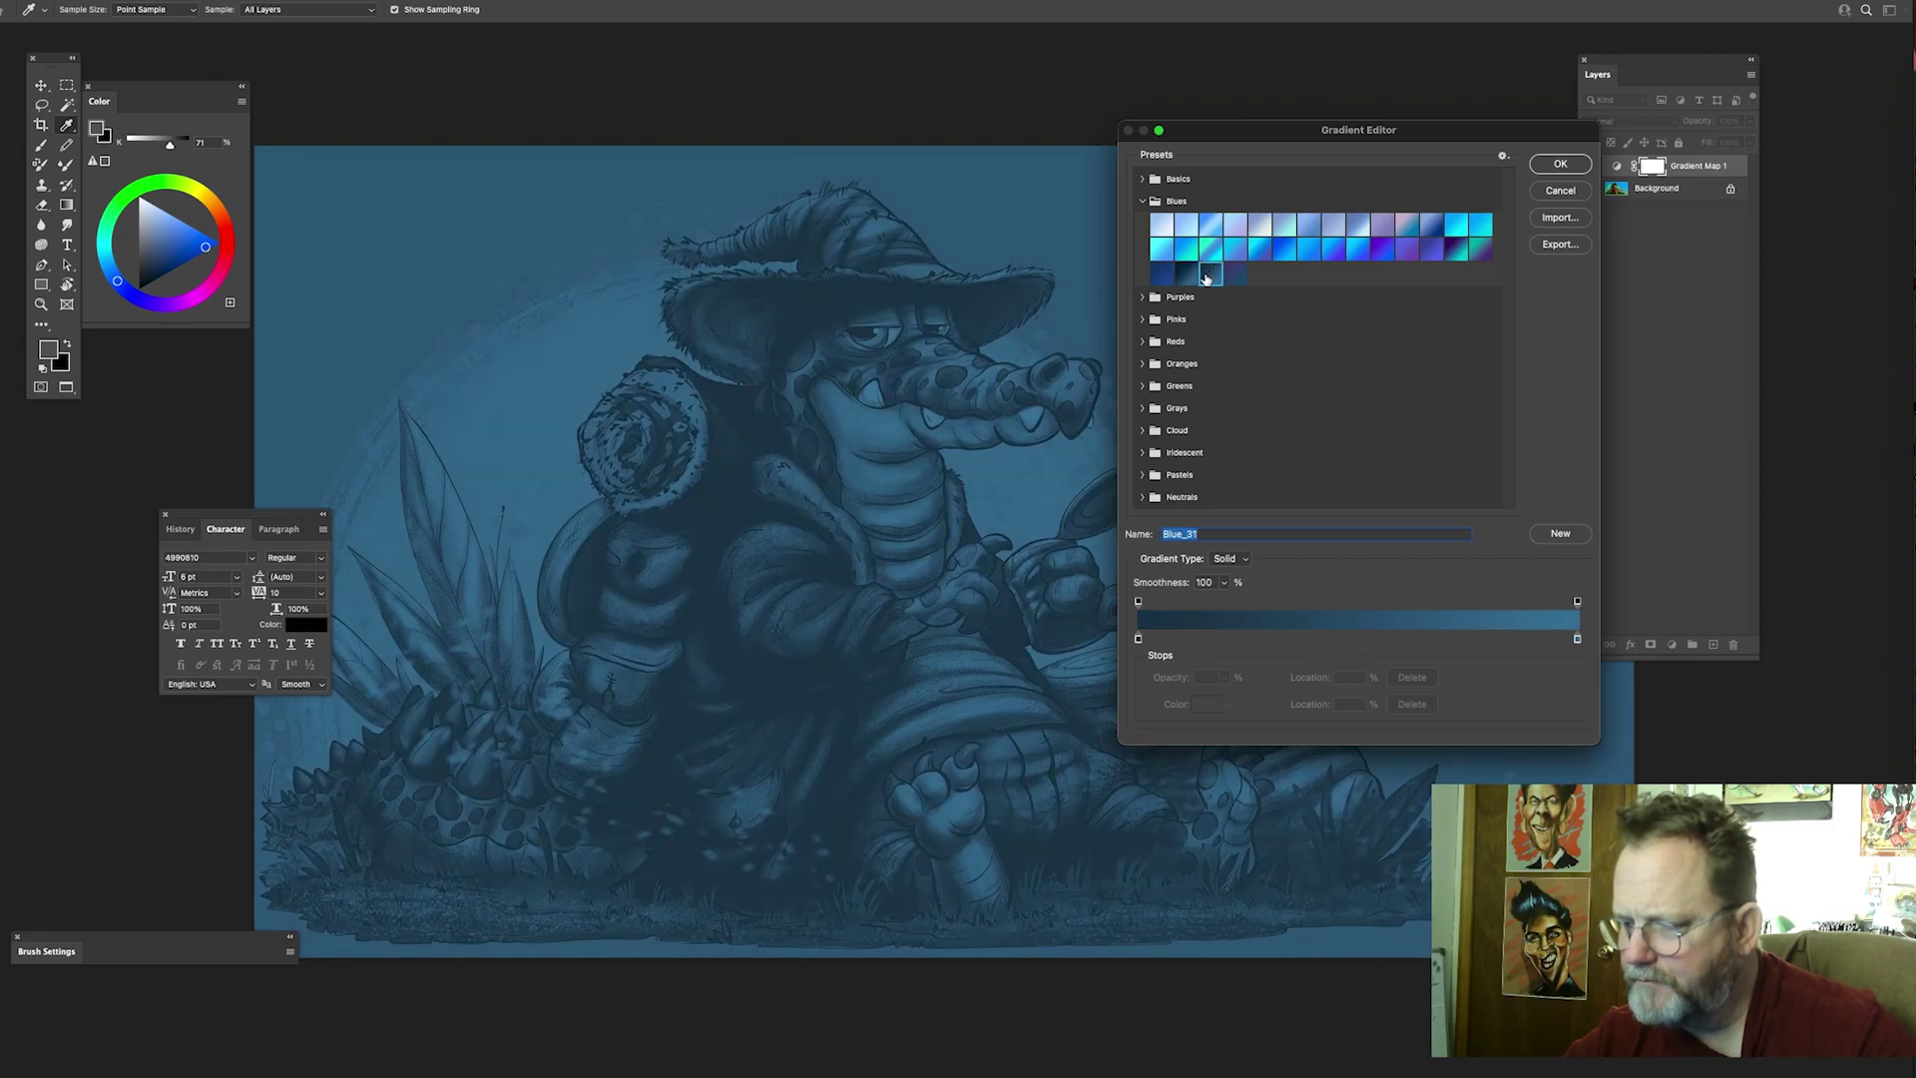
left_click(1561, 165)
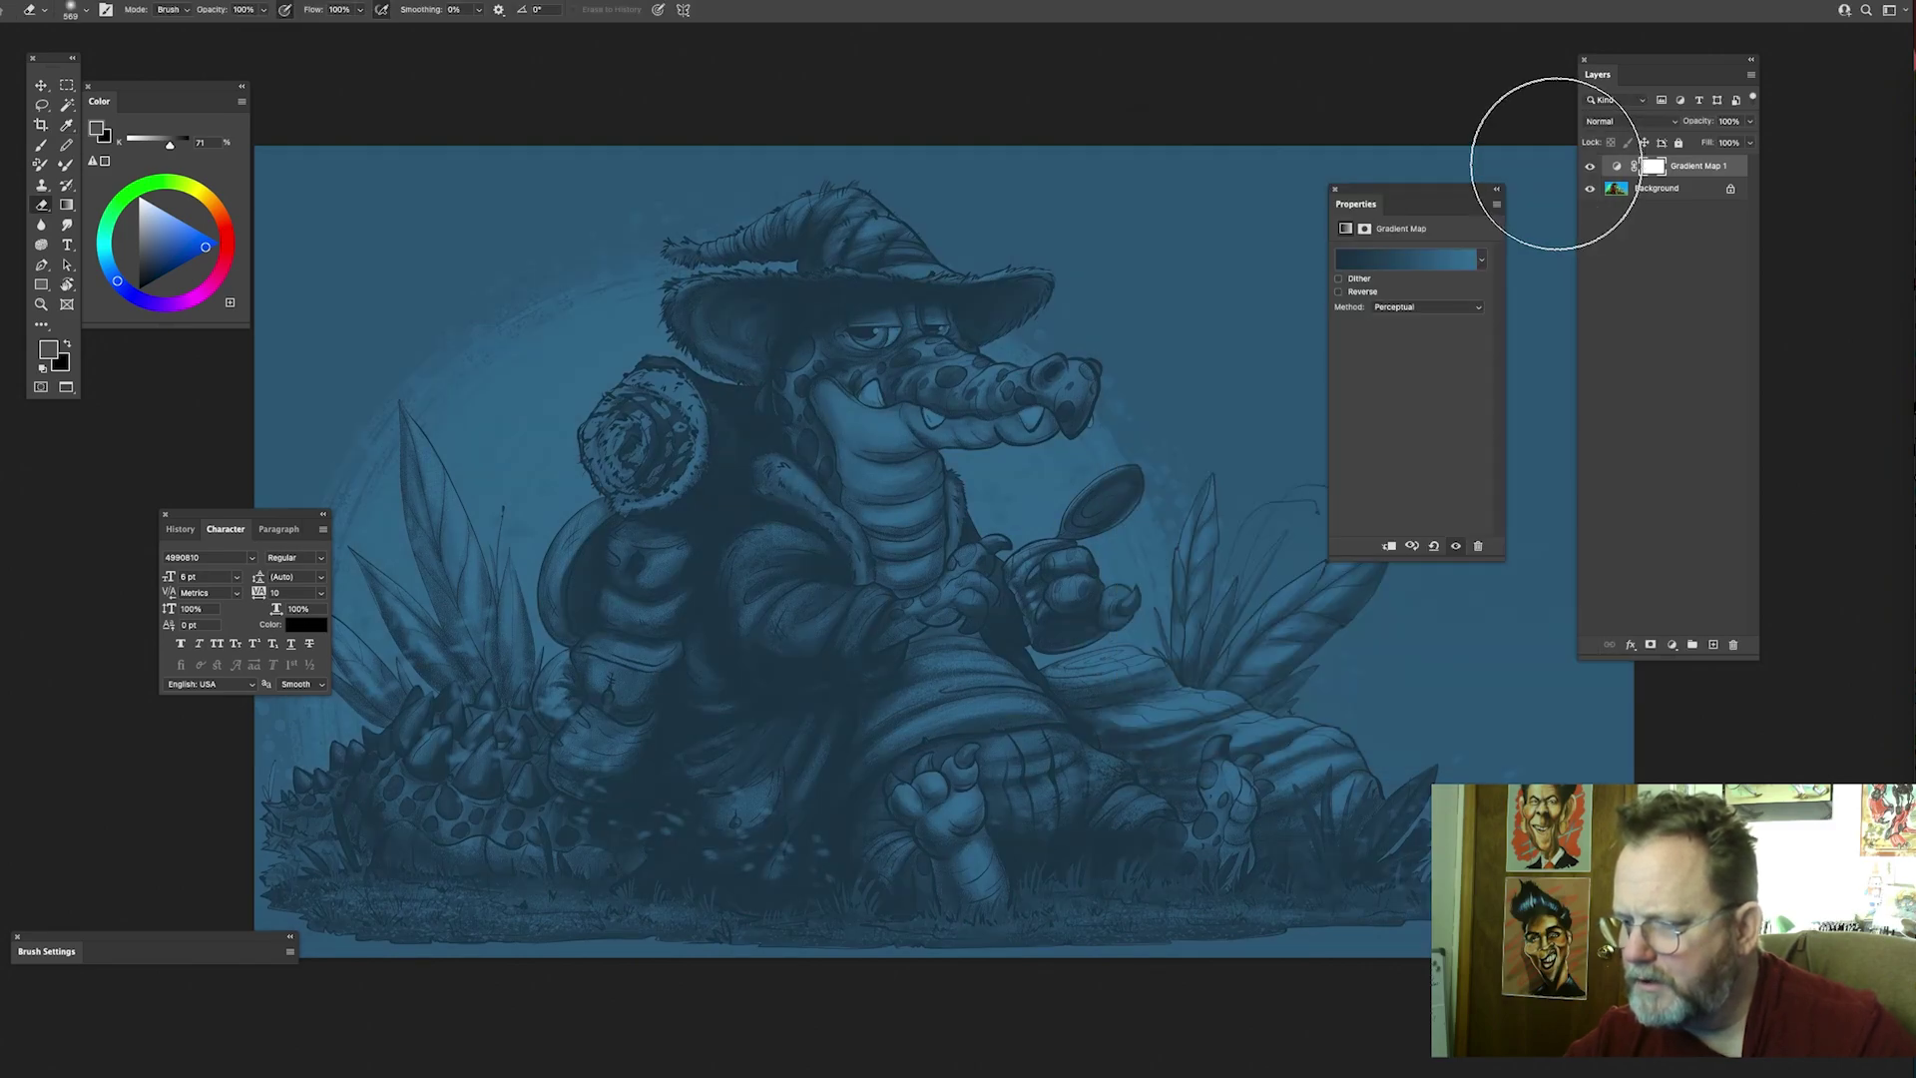
Step: Darken the gradient's shadow stop at location 0 to the deep blue 0e1e2b
left_click_drag(1425, 168, 1394, 151)
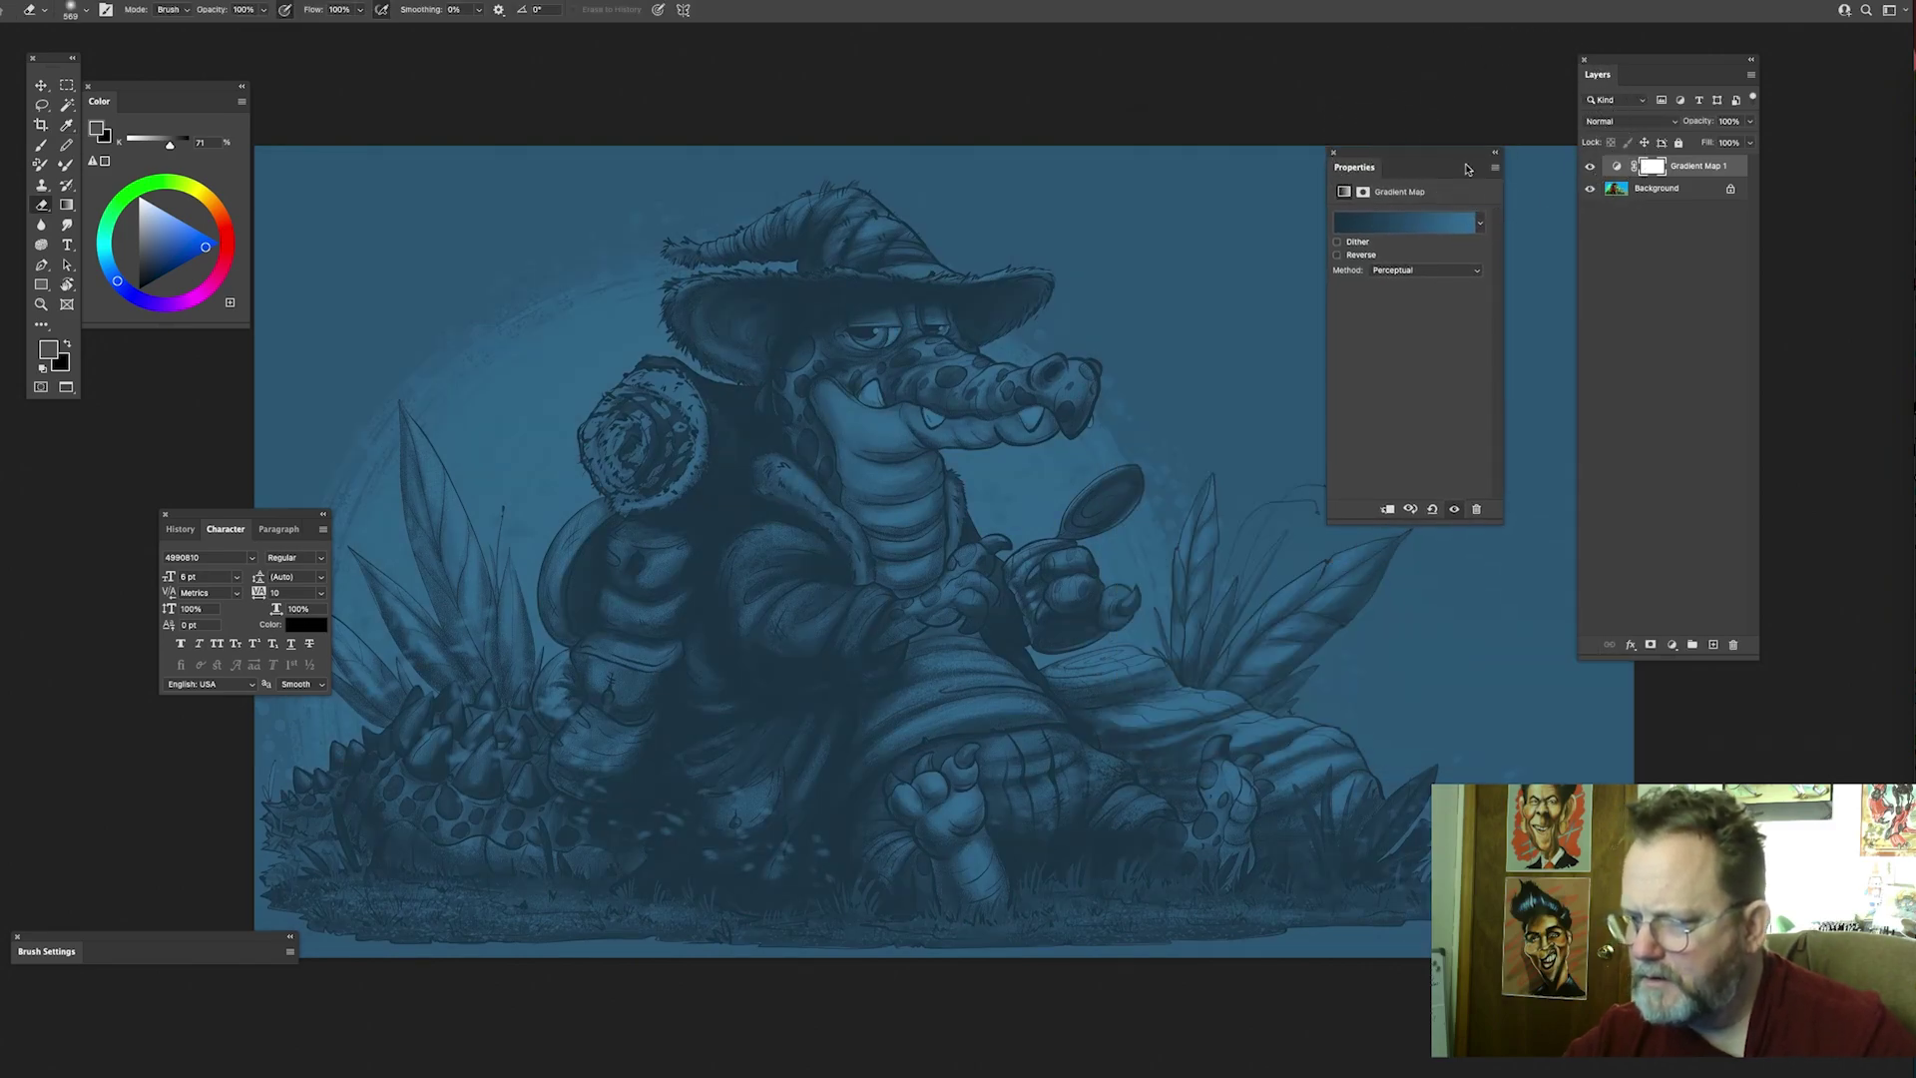
left_click(1374, 230)
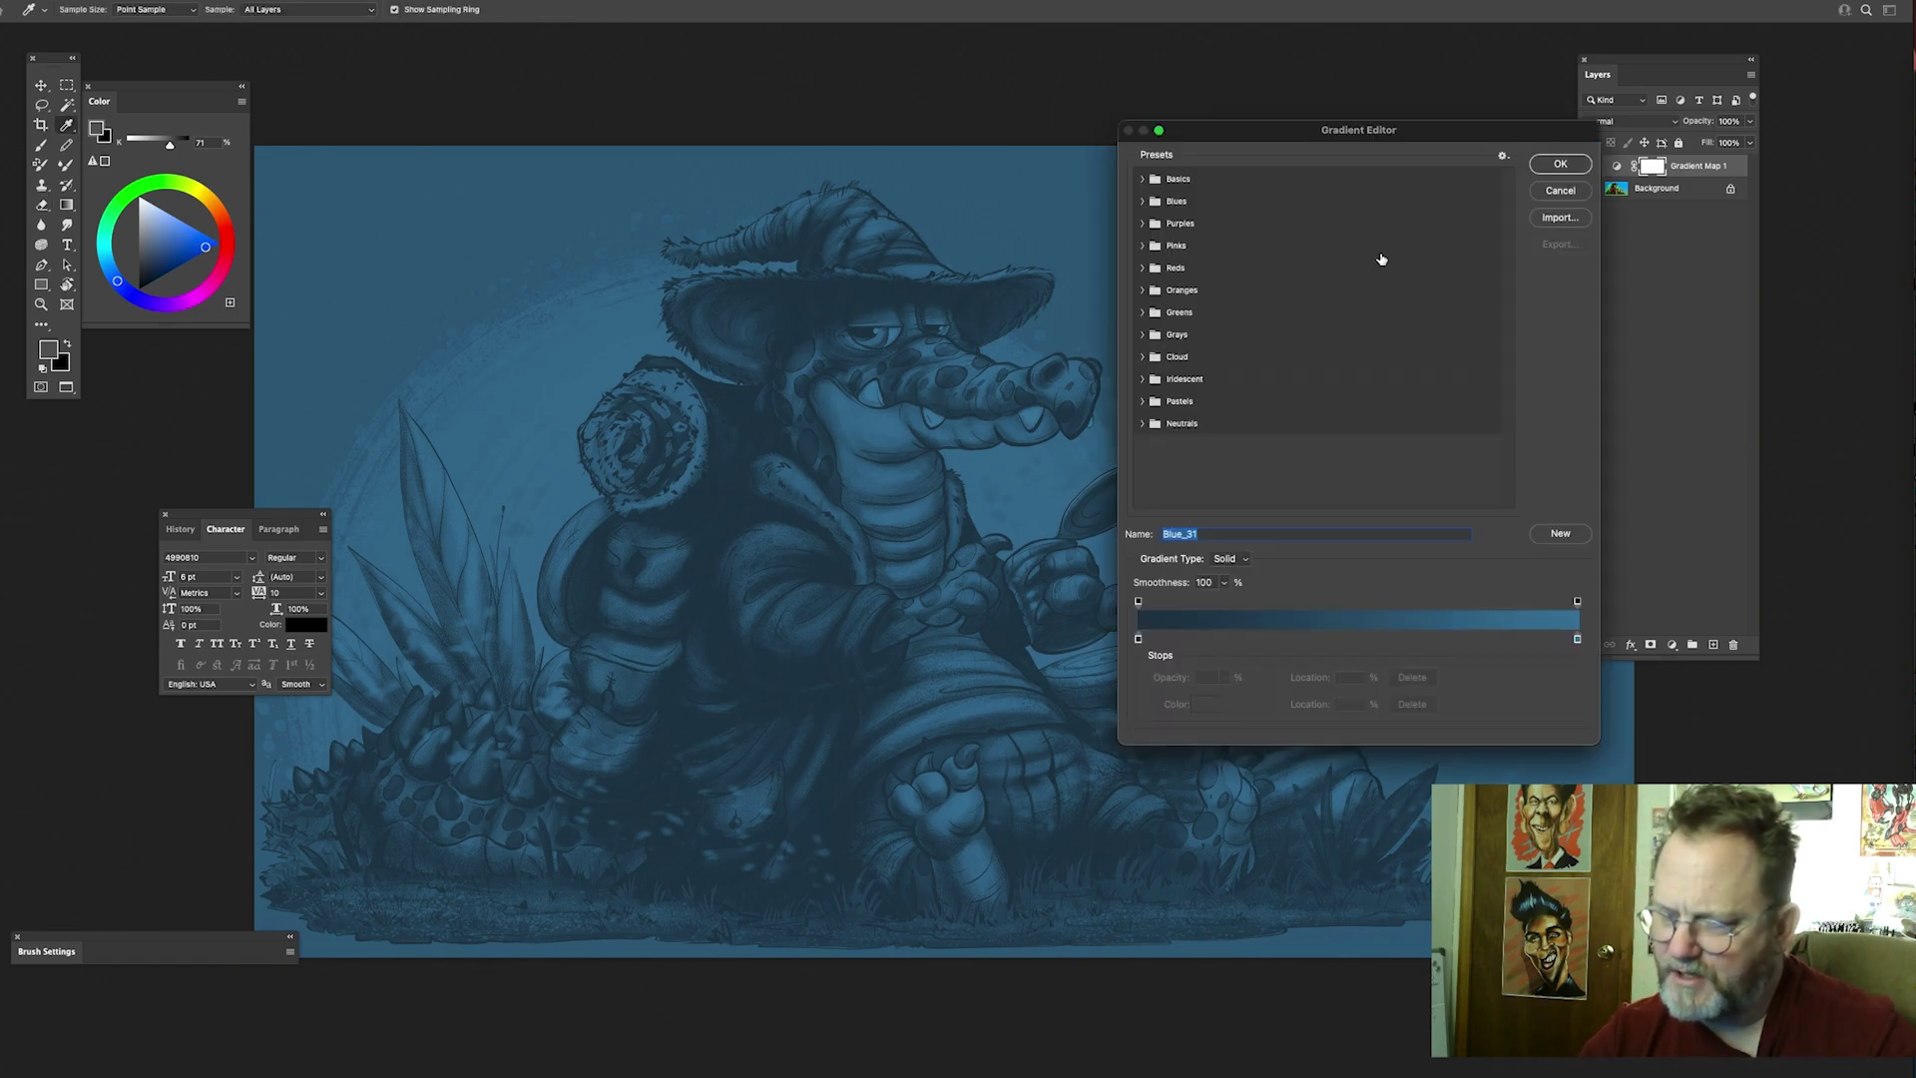
left_click(1139, 640)
left_click(1207, 703)
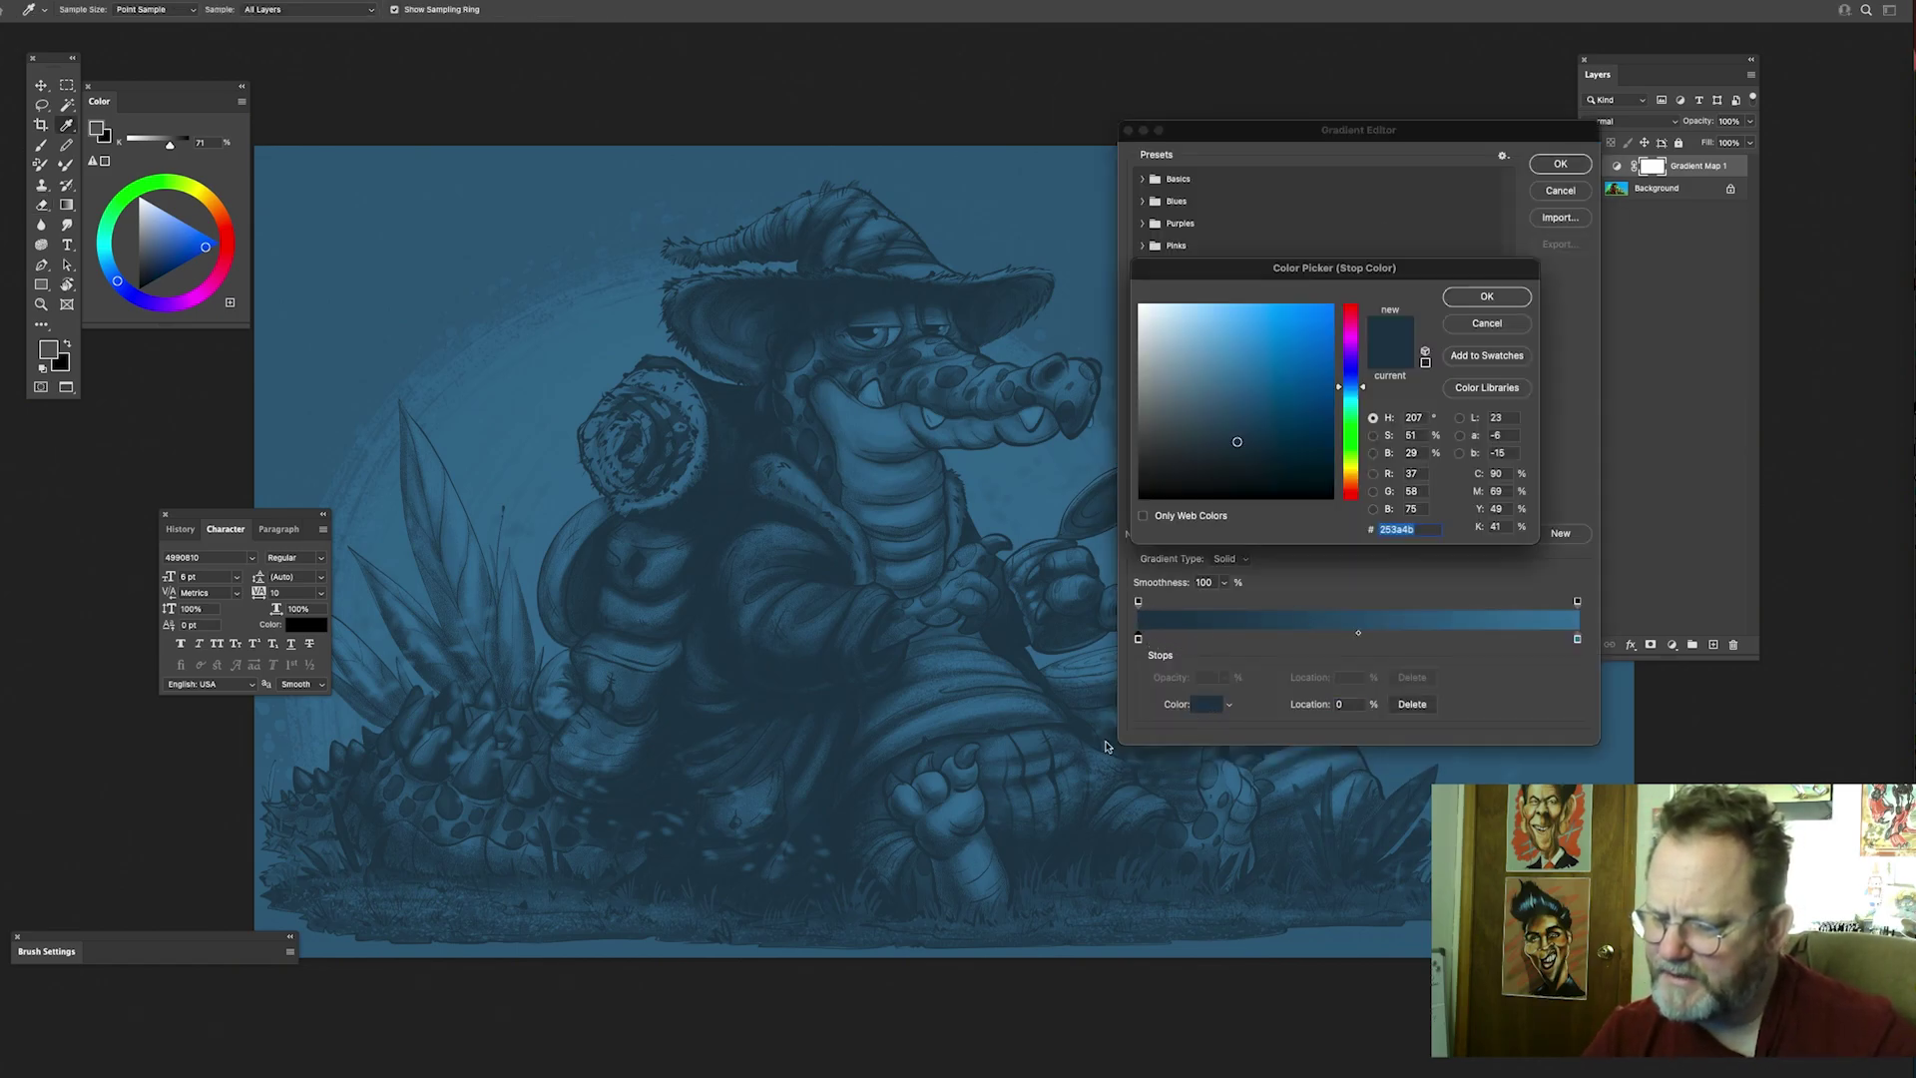
left_click(1251, 459)
left_click_drag(1258, 462, 1260, 464)
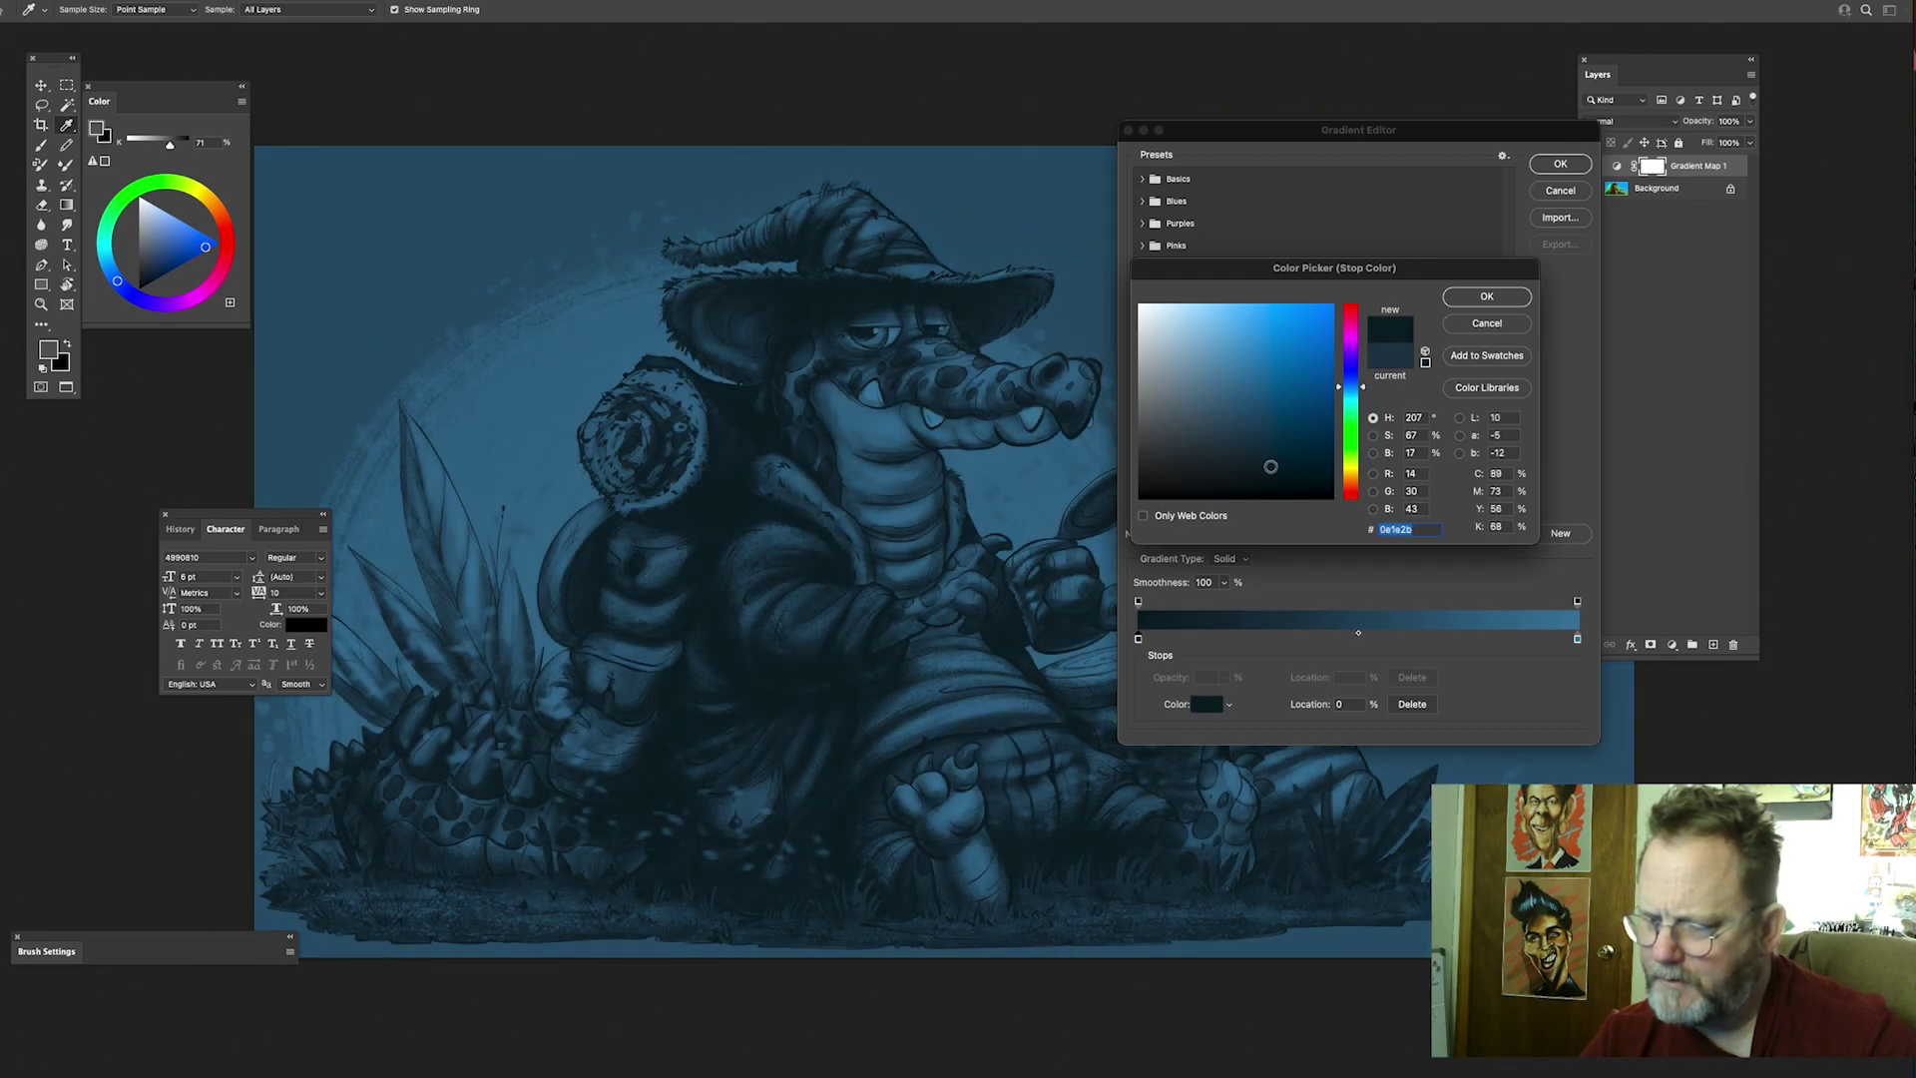
left_click(1487, 299)
Step: Lighten the gradient's stop at location 100 to the light blue 84b5db and accept the edited gradient
left_click(1578, 639)
left_click(1206, 707)
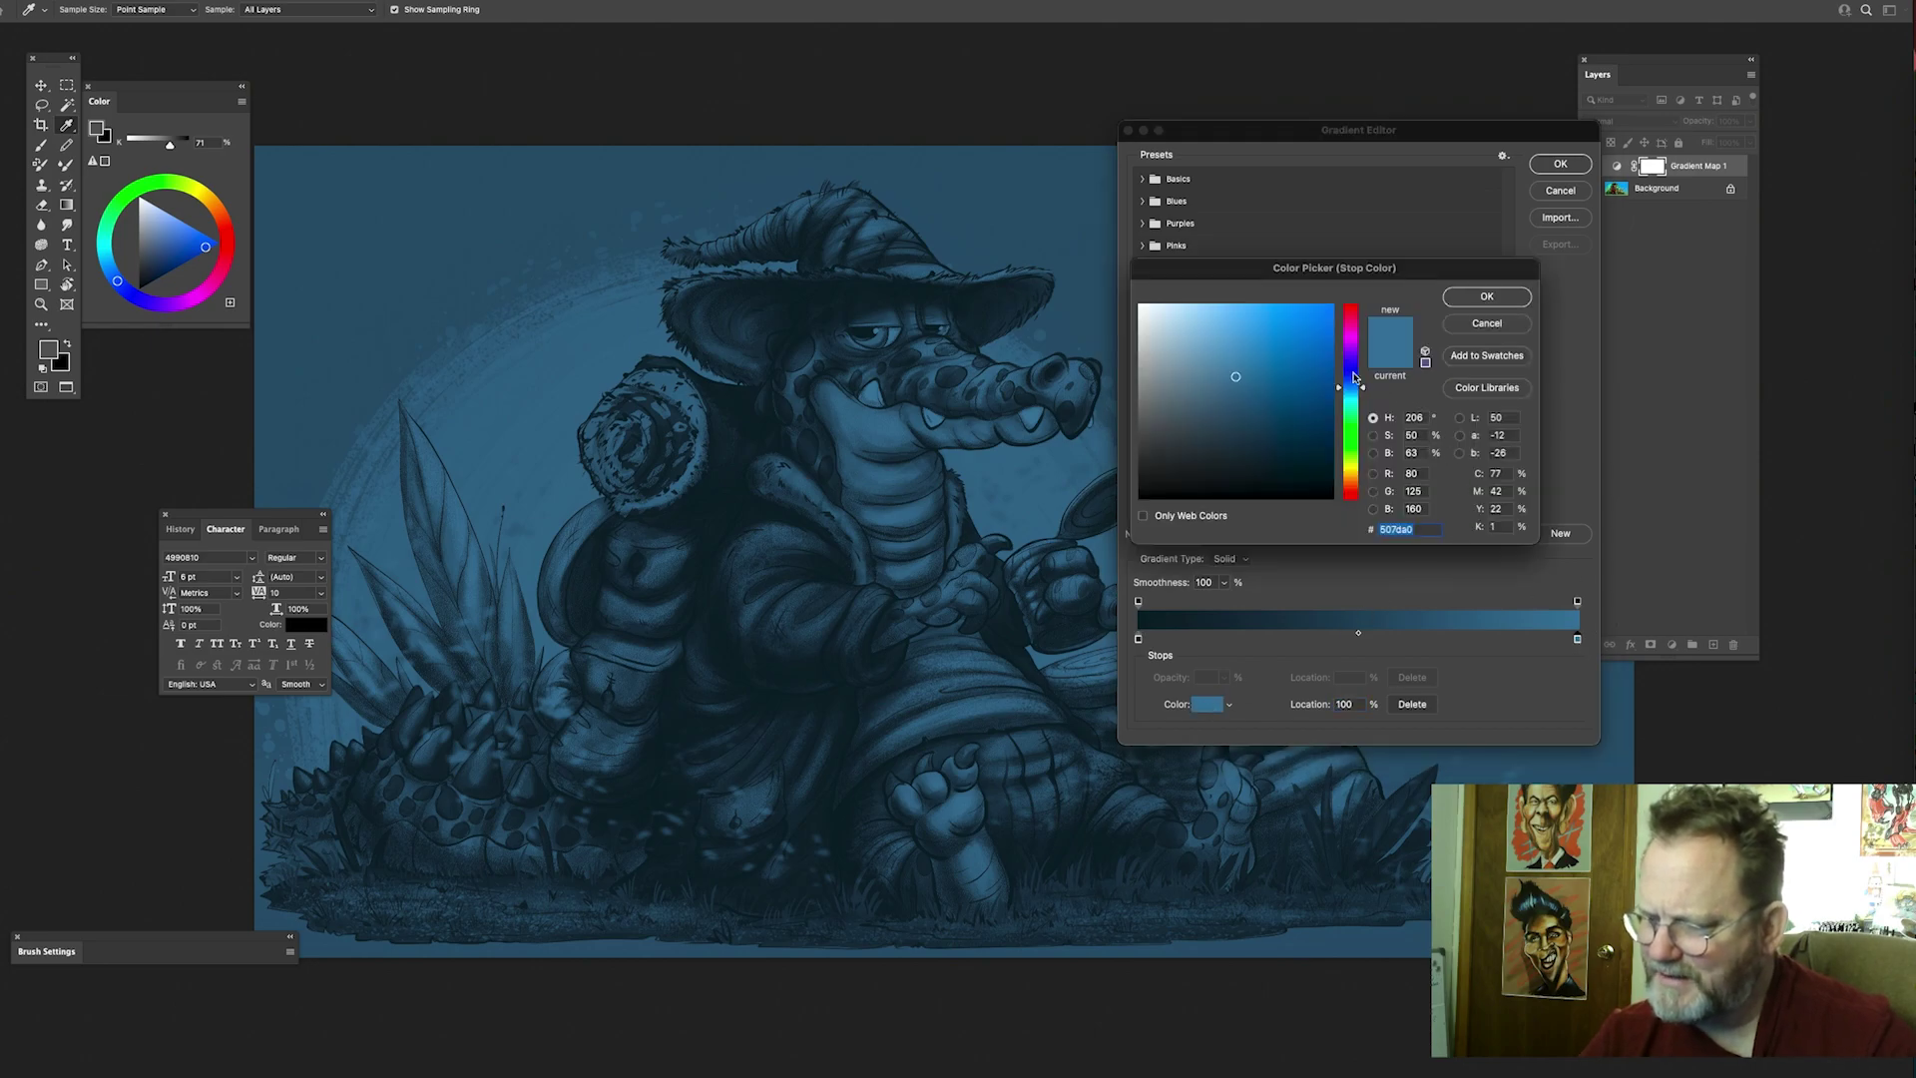
left_click_drag(1240, 372, 1218, 335)
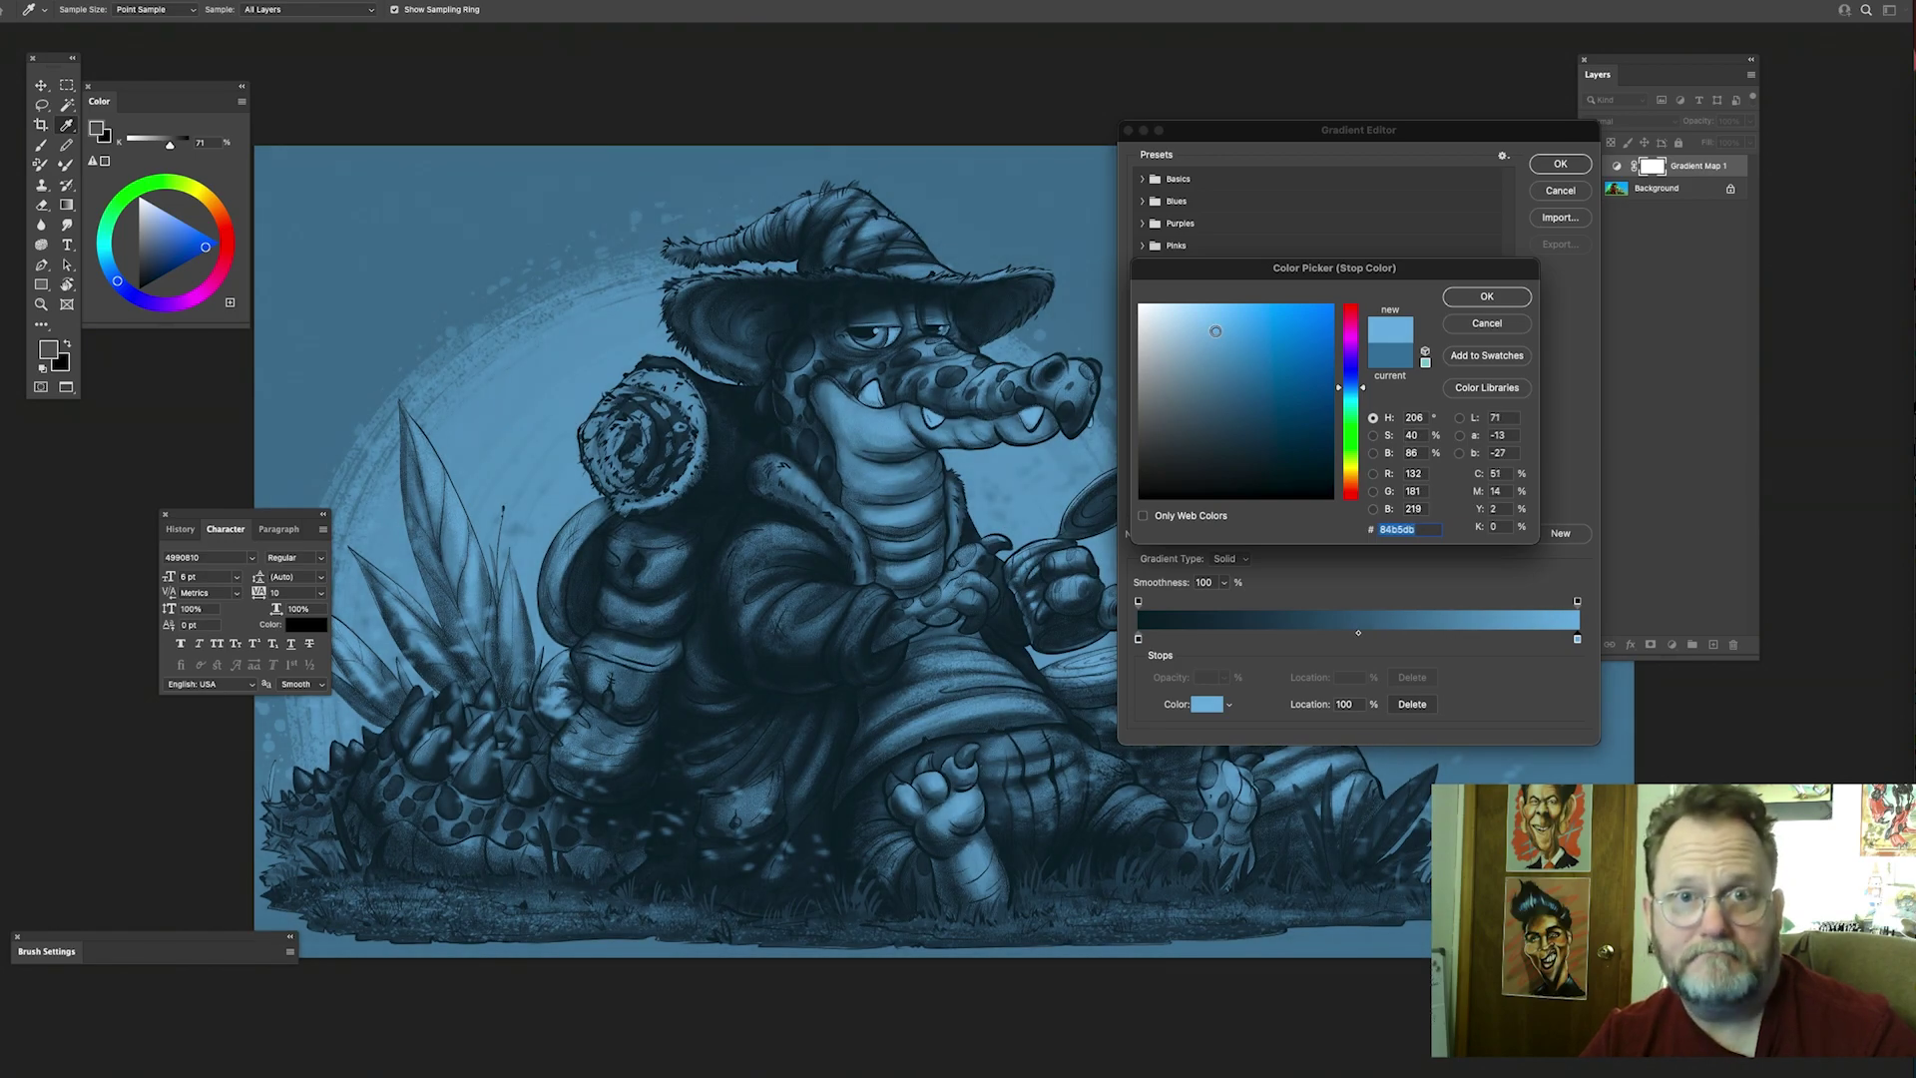
left_click(1484, 296)
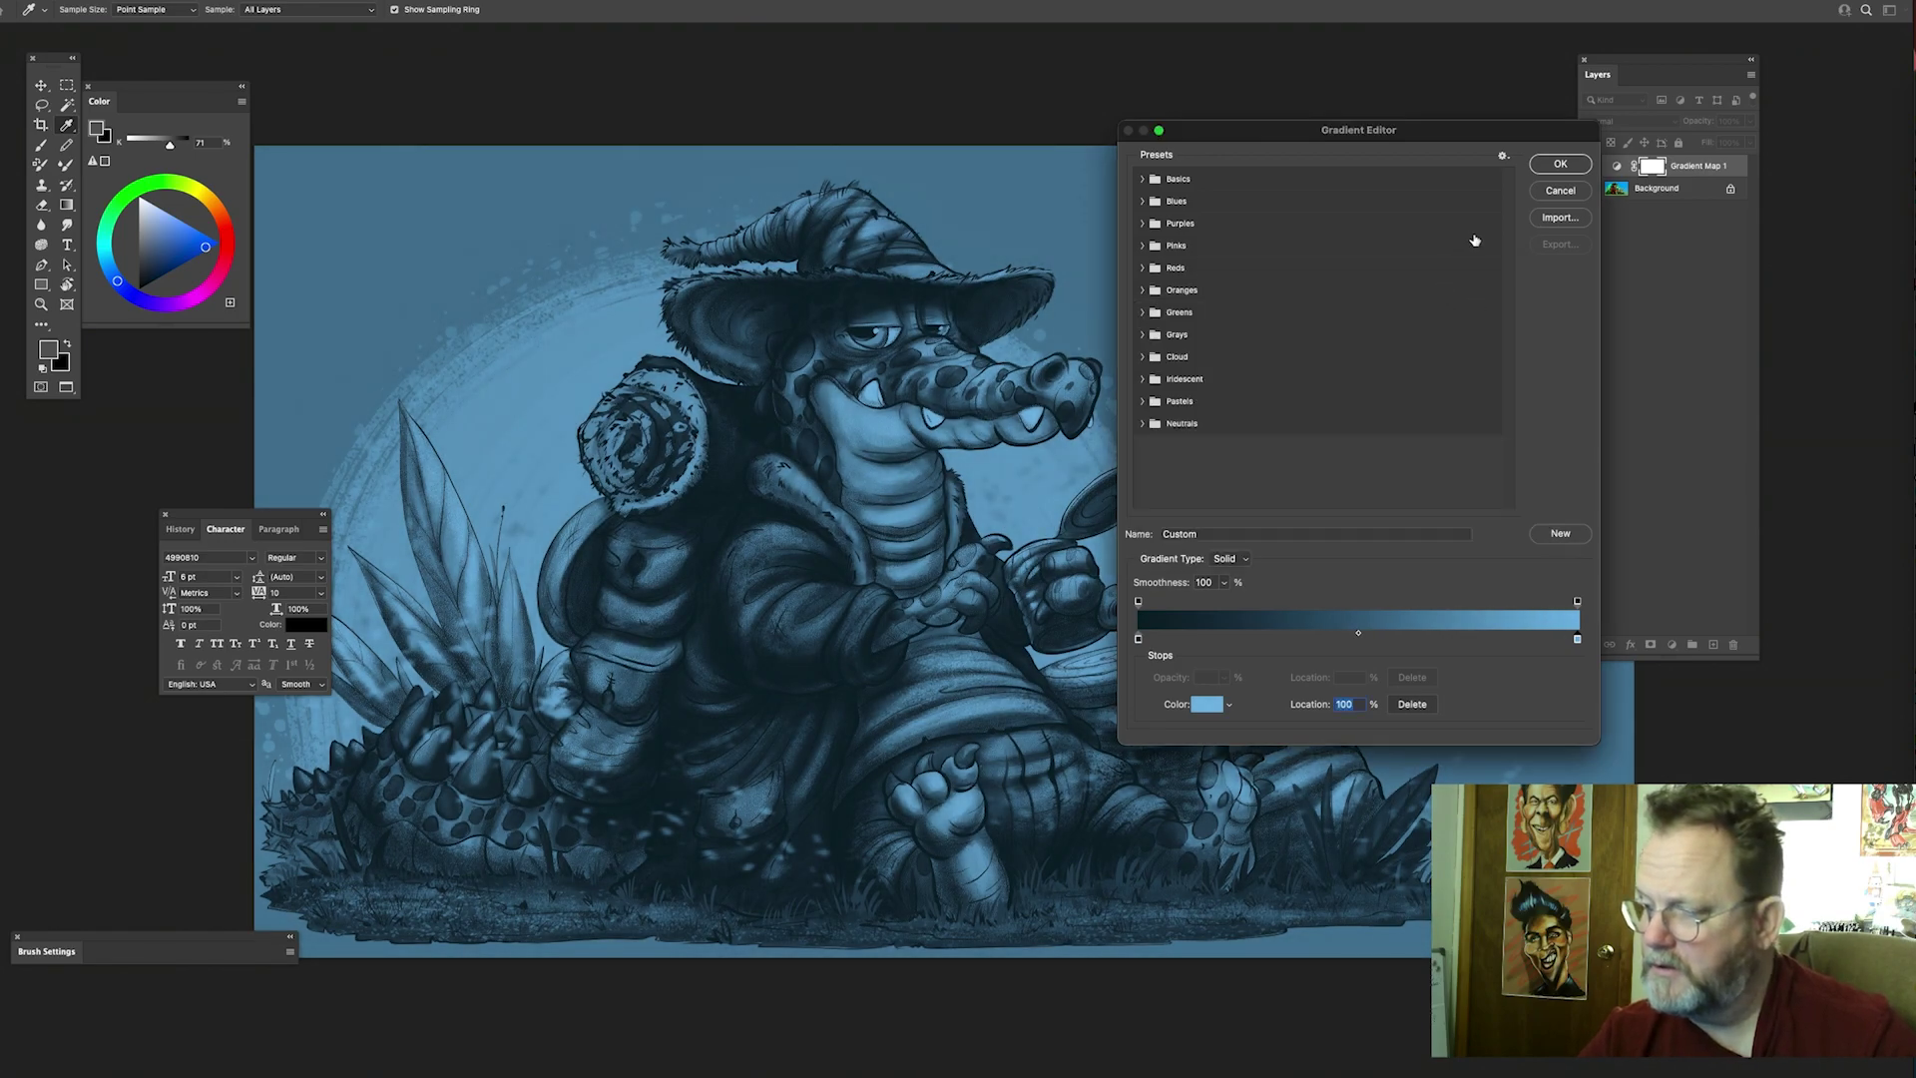
left_click(1563, 164)
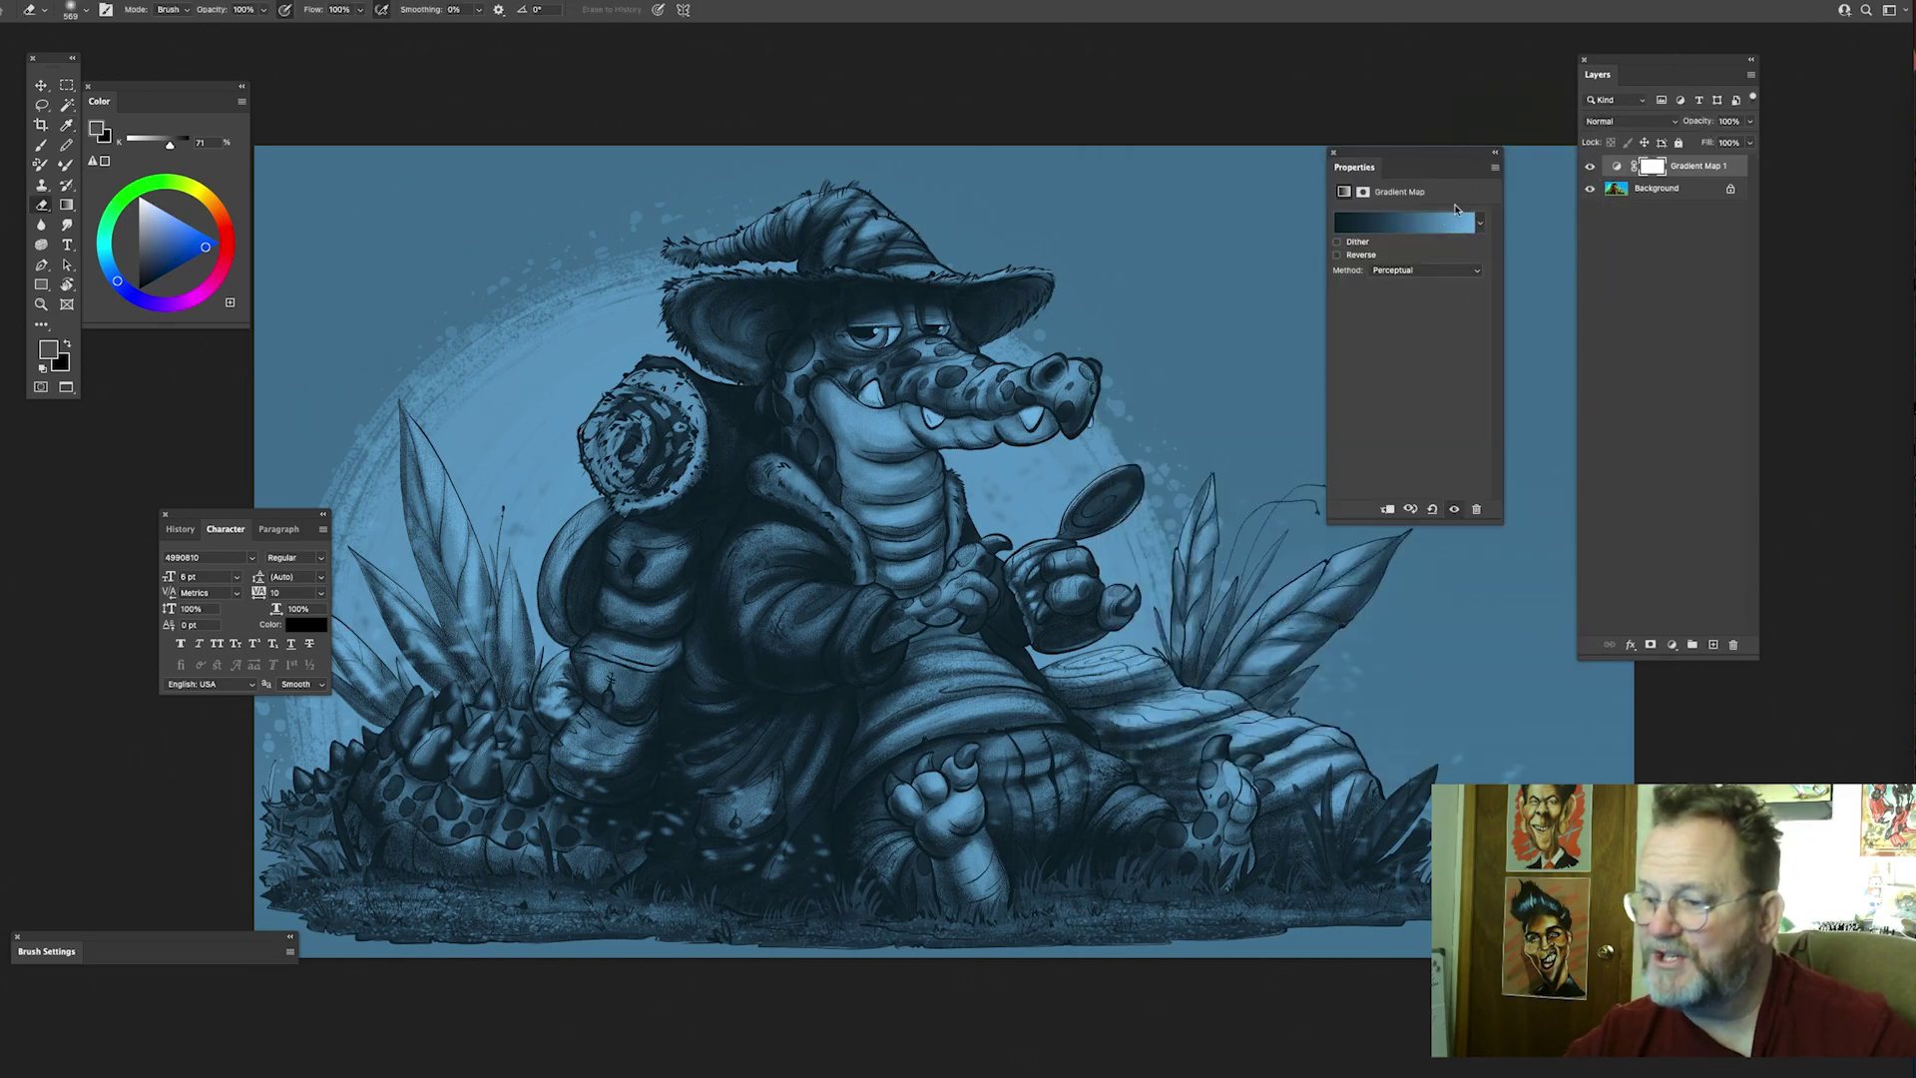
left_click(1652, 122)
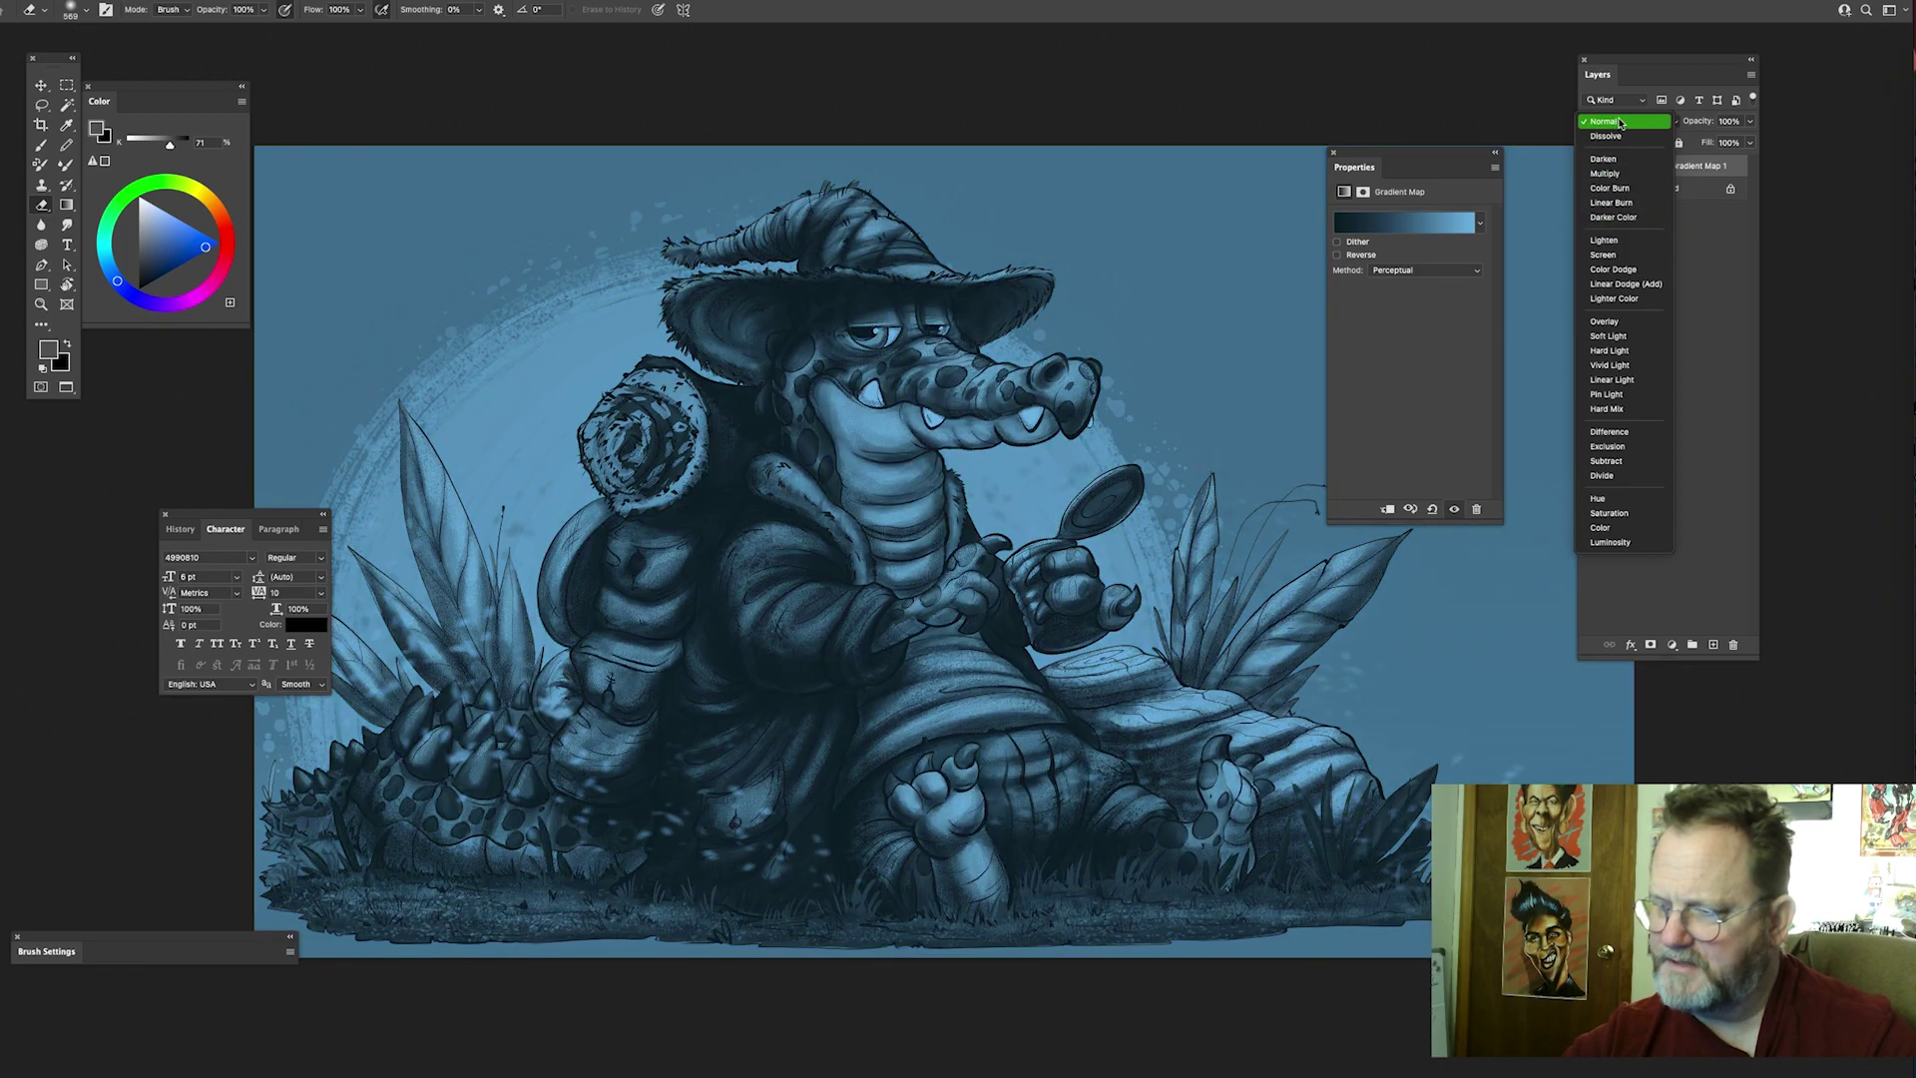
left_click(1621, 122)
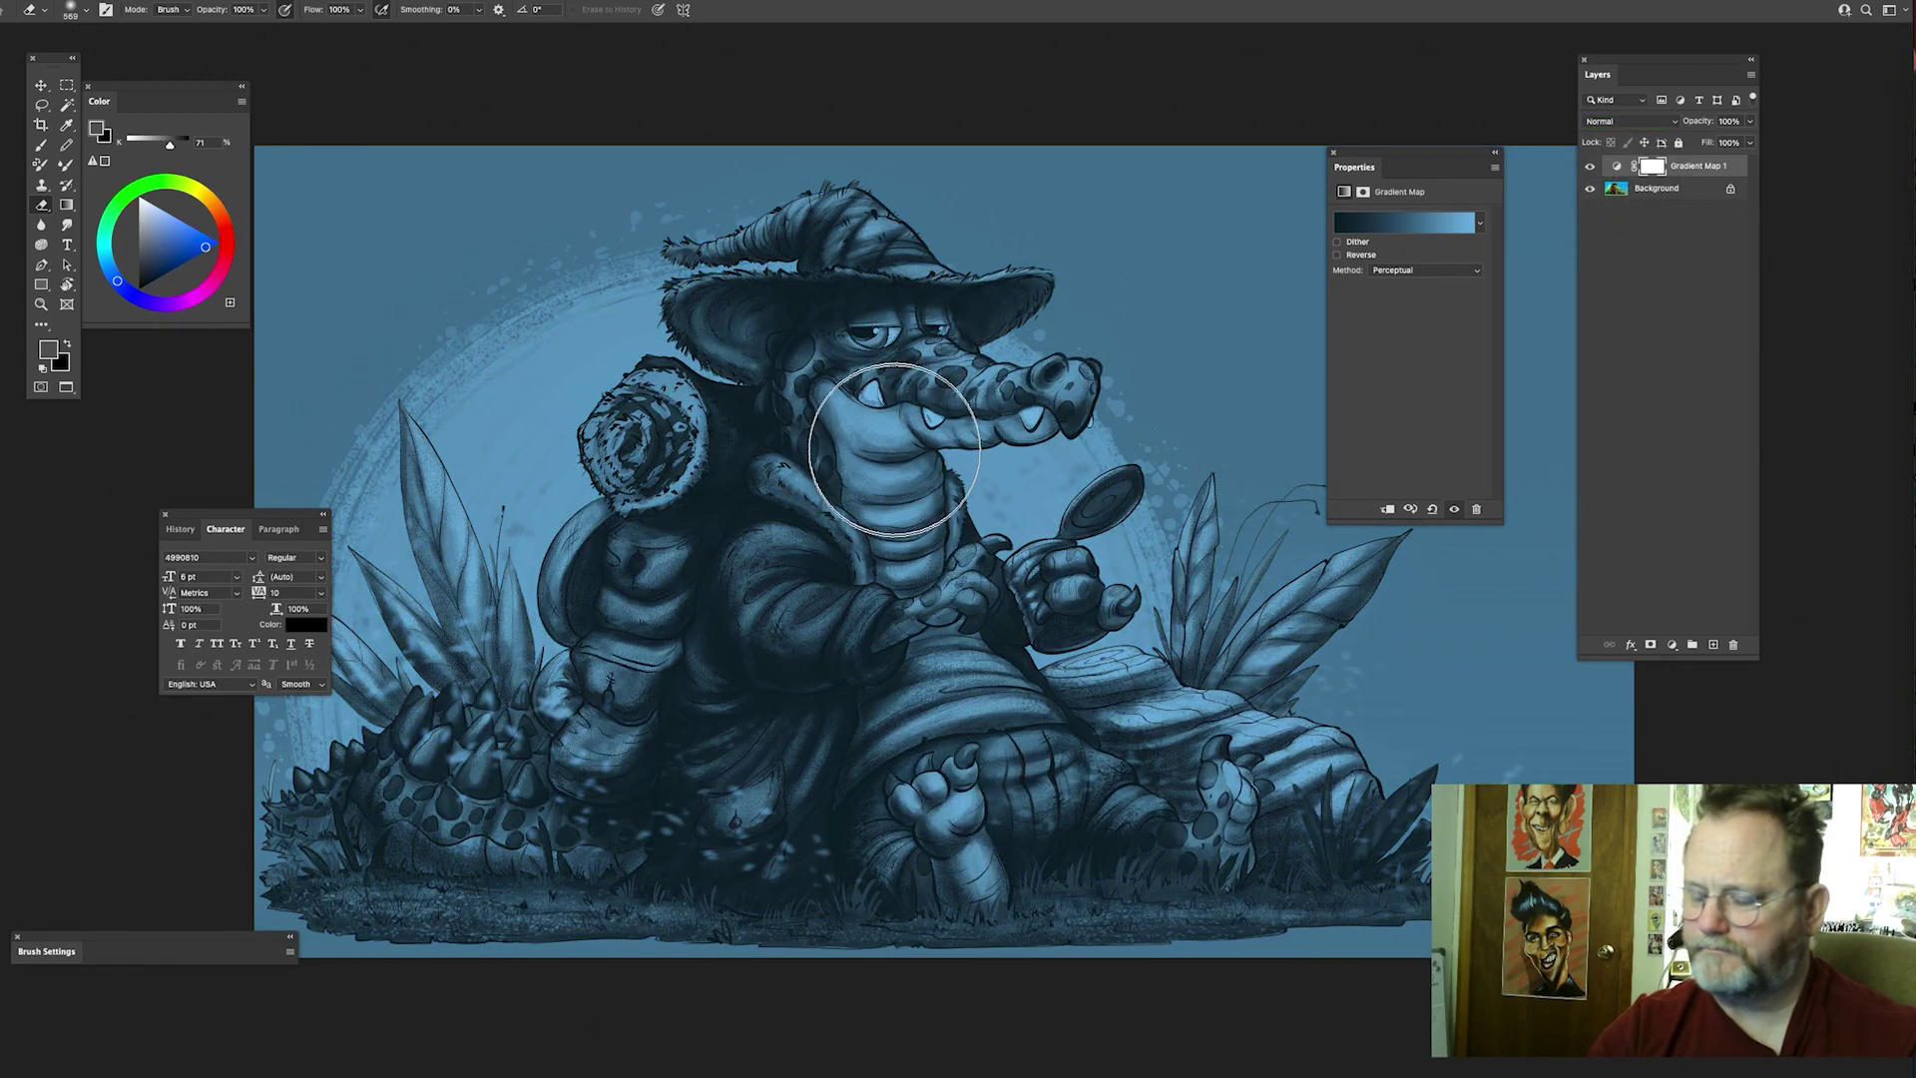
Step: Erase the Gradient Map mask over the crocodile's head, snout and wizard hat to restore their original colours
scroll(1175, 335, "down", 2)
mouse_move(668, 525)
left_mouse_down()
mouse_move(698, 492)
mouse_move(860, 672)
left_mouse_up()
key("super+z")
mouse_move(848, 363)
left_mouse_down()
mouse_move(792, 359)
mouse_move(982, 368)
mouse_move(909, 381)
mouse_move(879, 334)
mouse_move(893, 295)
mouse_move(916, 323)
mouse_move(849, 370)
mouse_move(910, 329)
mouse_move(1060, 352)
mouse_move(797, 399)
mouse_move(862, 429)
left_mouse_up()
left_click_drag(1126, 429, 1088, 501)
mouse_move(896, 356)
left_mouse_down()
mouse_move(849, 349)
mouse_move(851, 296)
left_mouse_up()
mouse_move(867, 297)
left_mouse_down()
mouse_move(792, 288)
mouse_move(829, 275)
mouse_move(821, 254)
mouse_move(716, 272)
left_mouse_up()
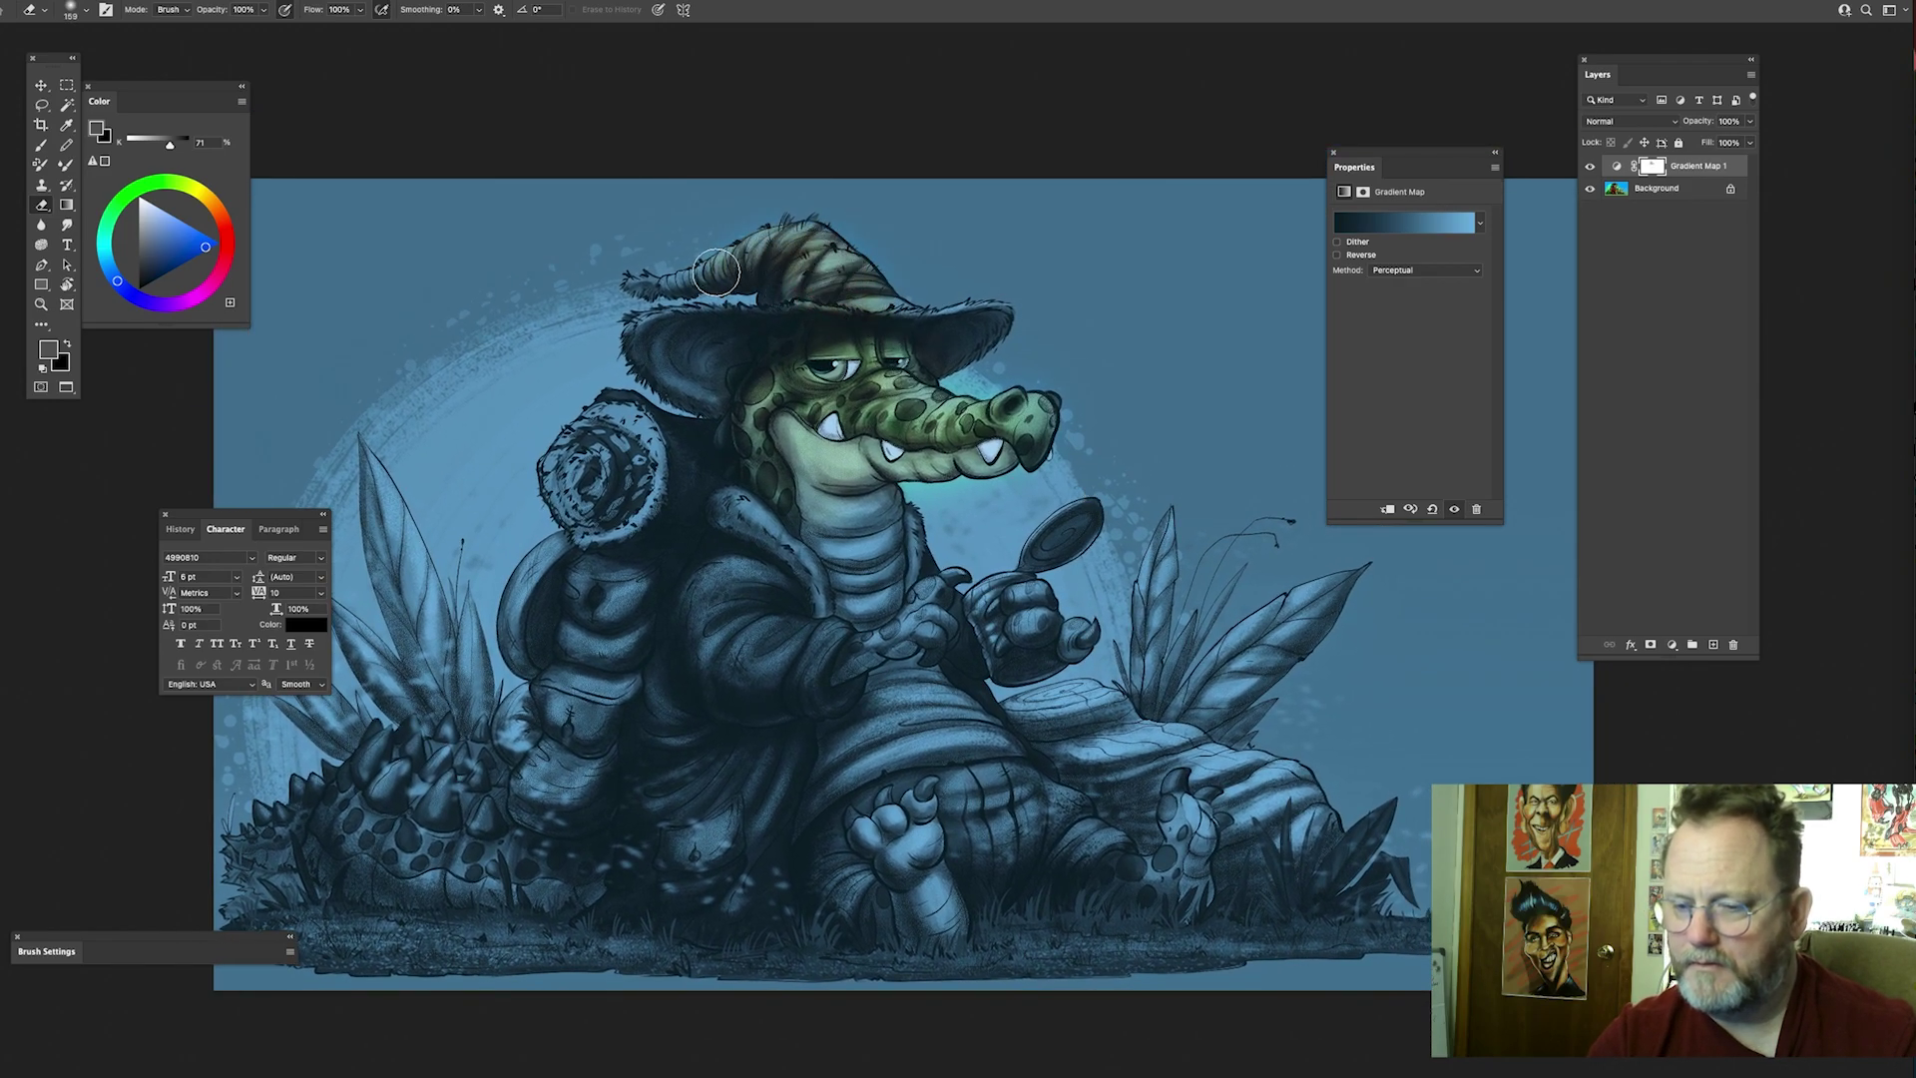
left_click_drag(868, 341, 919, 315)
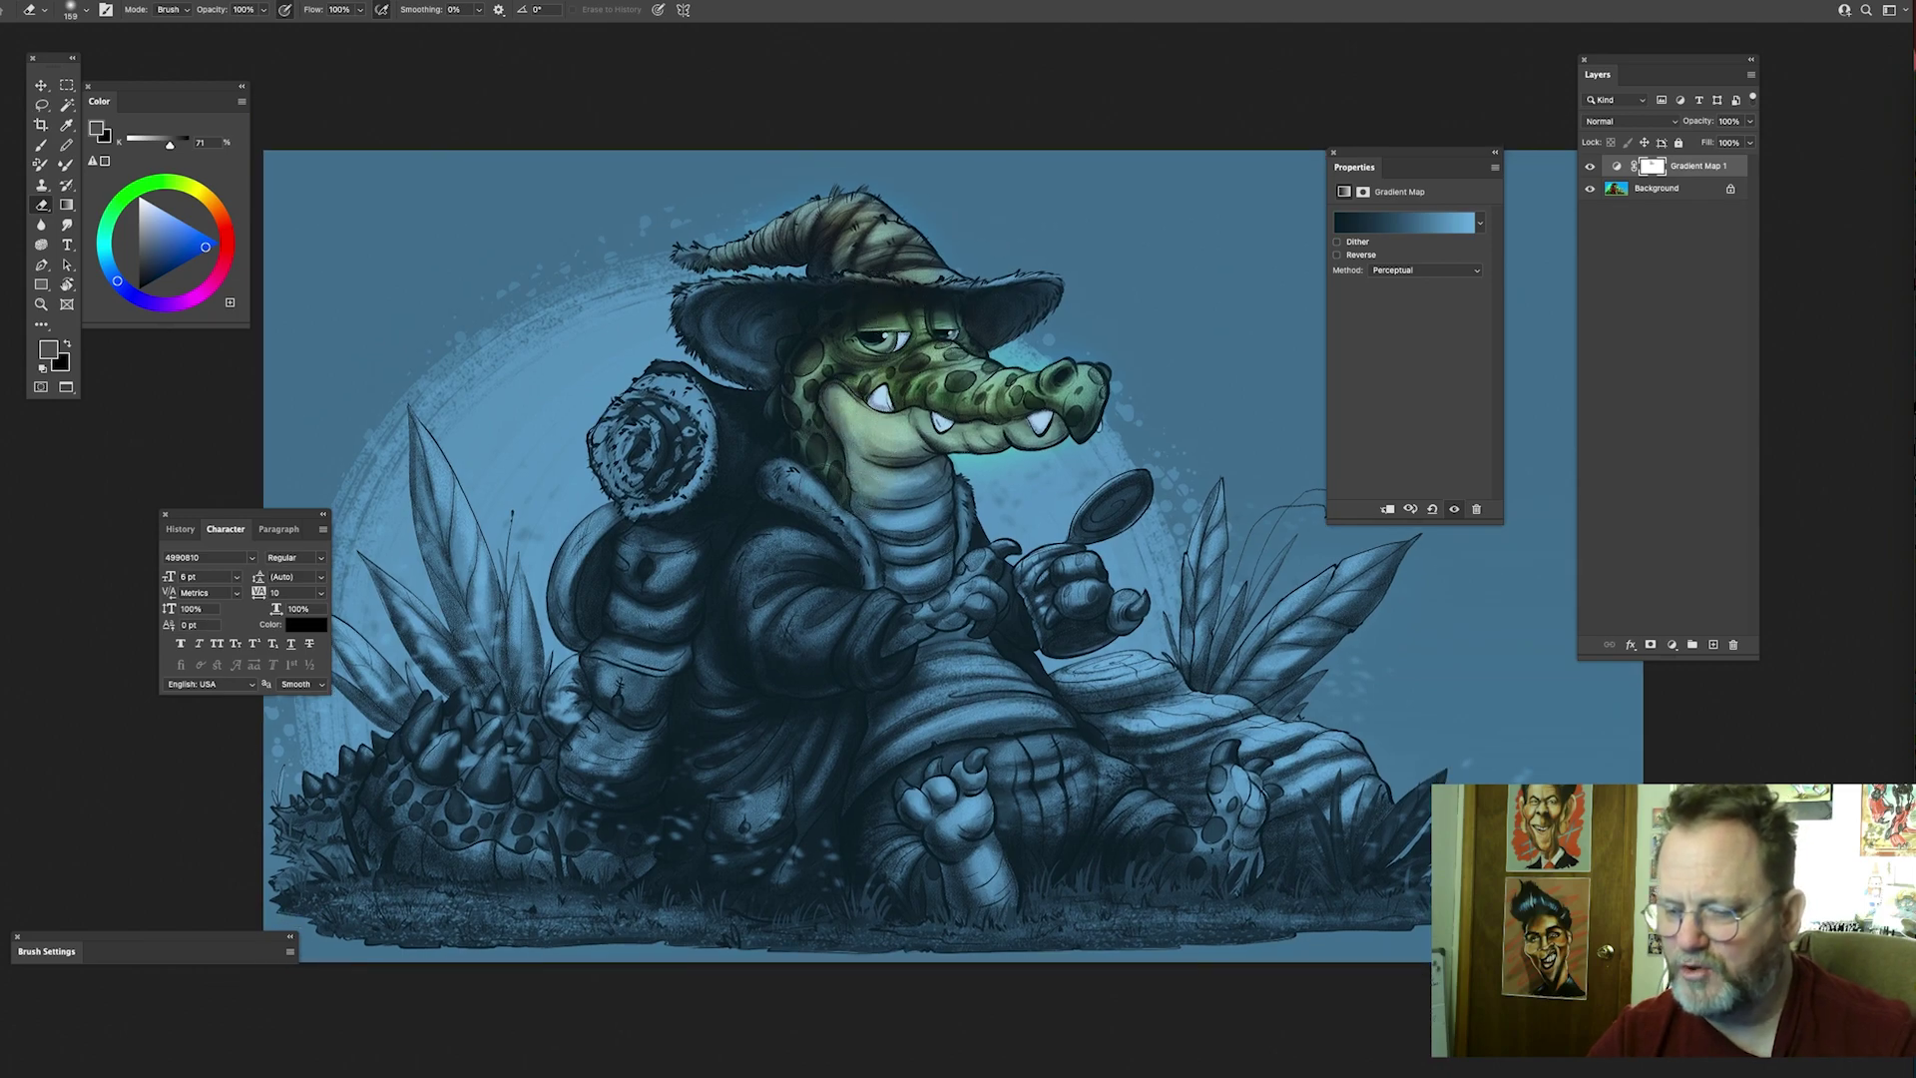
Step: Erase the mask over the belly, hands, red sleeve, shirt, trousers and raised far foot
left_click_drag(809, 471, 758, 349)
mouse_move(734, 444)
left_mouse_down()
mouse_move(713, 438)
mouse_move(808, 477)
mouse_move(929, 437)
mouse_move(806, 510)
mouse_move(881, 461)
mouse_move(851, 339)
mouse_move(908, 397)
left_mouse_up()
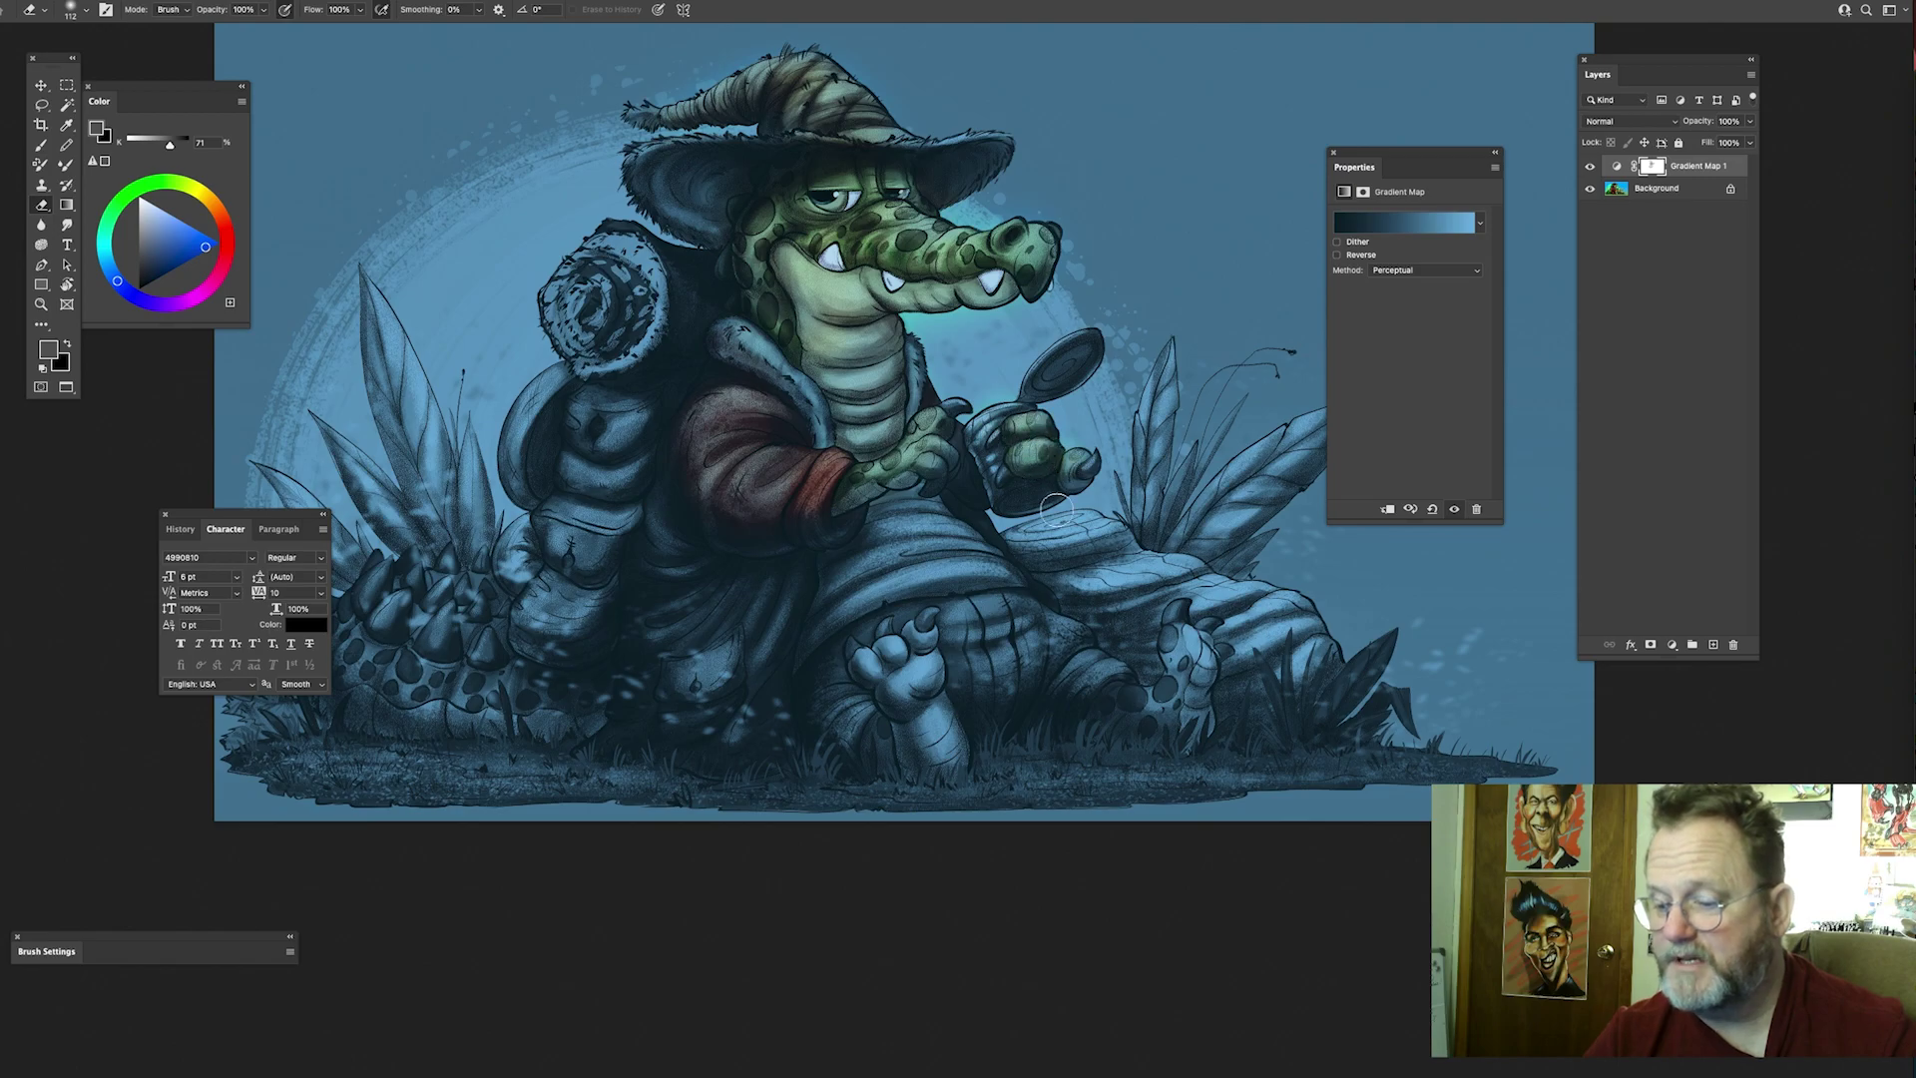
scroll(1006, 417, "down", 5)
mouse_move(968, 409)
left_mouse_down()
mouse_move(1003, 461)
mouse_move(981, 487)
mouse_move(1006, 528)
mouse_move(1031, 487)
mouse_move(1092, 505)
mouse_move(967, 510)
mouse_move(1116, 523)
mouse_move(1130, 578)
mouse_move(1196, 587)
mouse_move(1248, 548)
mouse_move(1232, 585)
mouse_move(1050, 524)
left_mouse_up()
mouse_move(933, 407)
left_mouse_down()
mouse_move(1013, 458)
mouse_move(995, 470)
mouse_move(1061, 462)
mouse_move(1148, 549)
left_mouse_up()
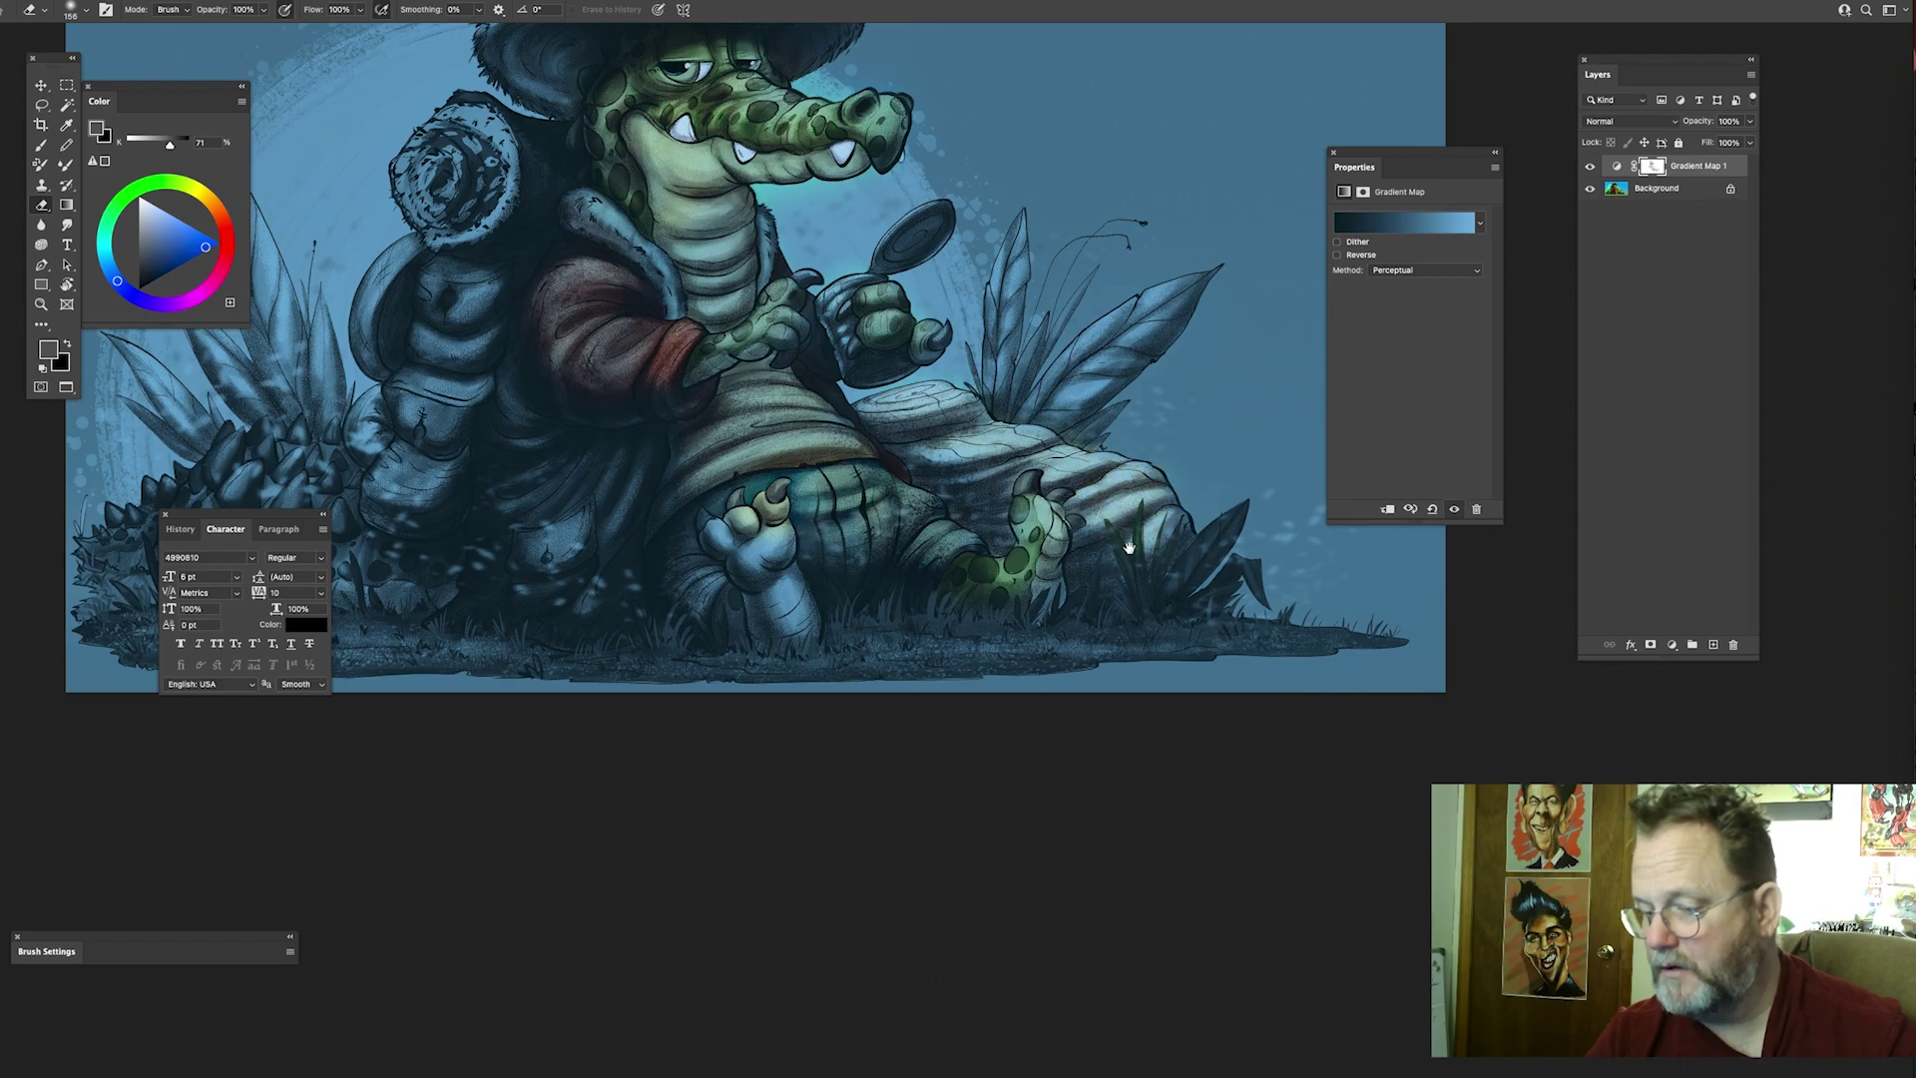
Step: Erase the mask over the near foot, the lower part of the red coat and the backpack
scroll(1098, 529, "left", 5)
mouse_move(907, 529)
left_mouse_down()
mouse_move(956, 584)
mouse_move(952, 610)
mouse_move(888, 550)
mouse_move(855, 554)
mouse_move(1181, 466)
mouse_move(869, 501)
mouse_move(772, 582)
mouse_move(879, 456)
mouse_move(832, 479)
left_mouse_up()
scroll(1036, 426, "up", 2)
scroll(1036, 426, "left", 3)
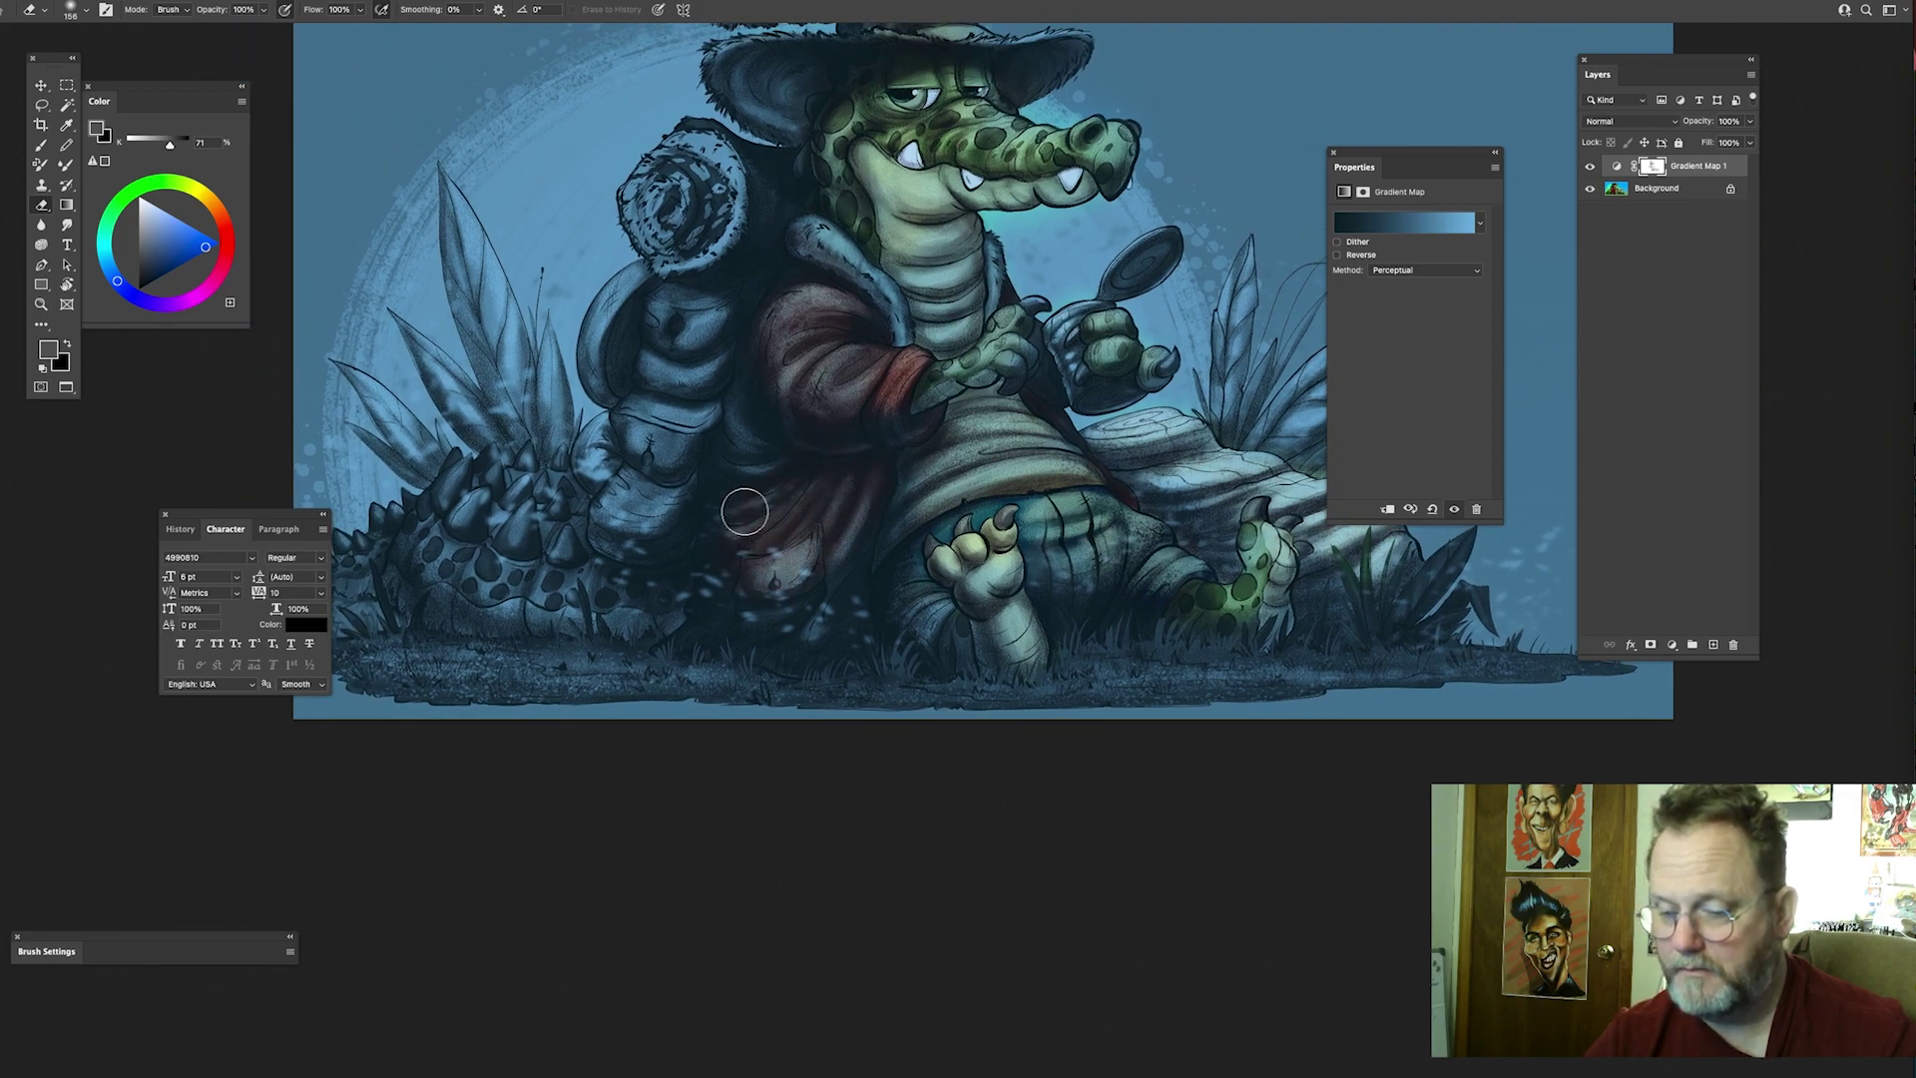
scroll(749, 440, "up", 2)
scroll(749, 440, "left", 2)
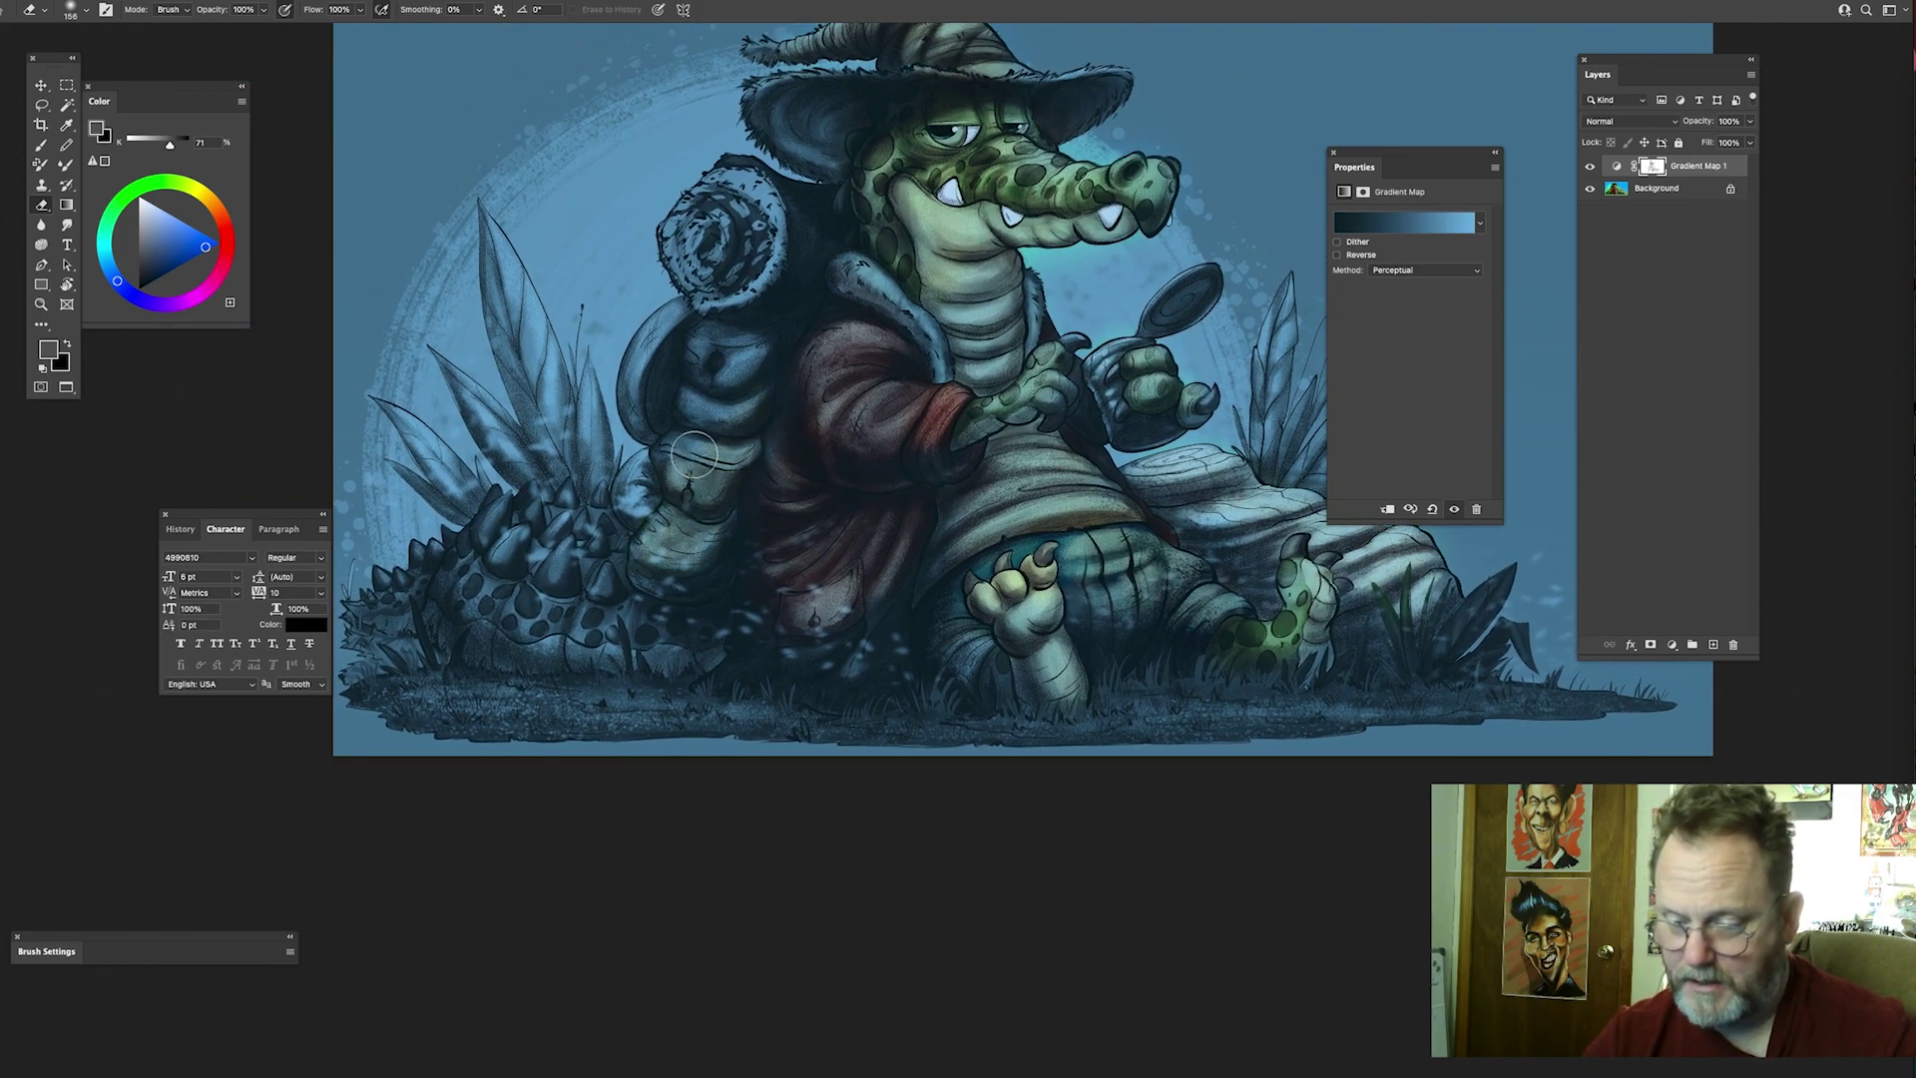
left_click_drag(1018, 402, 1004, 507)
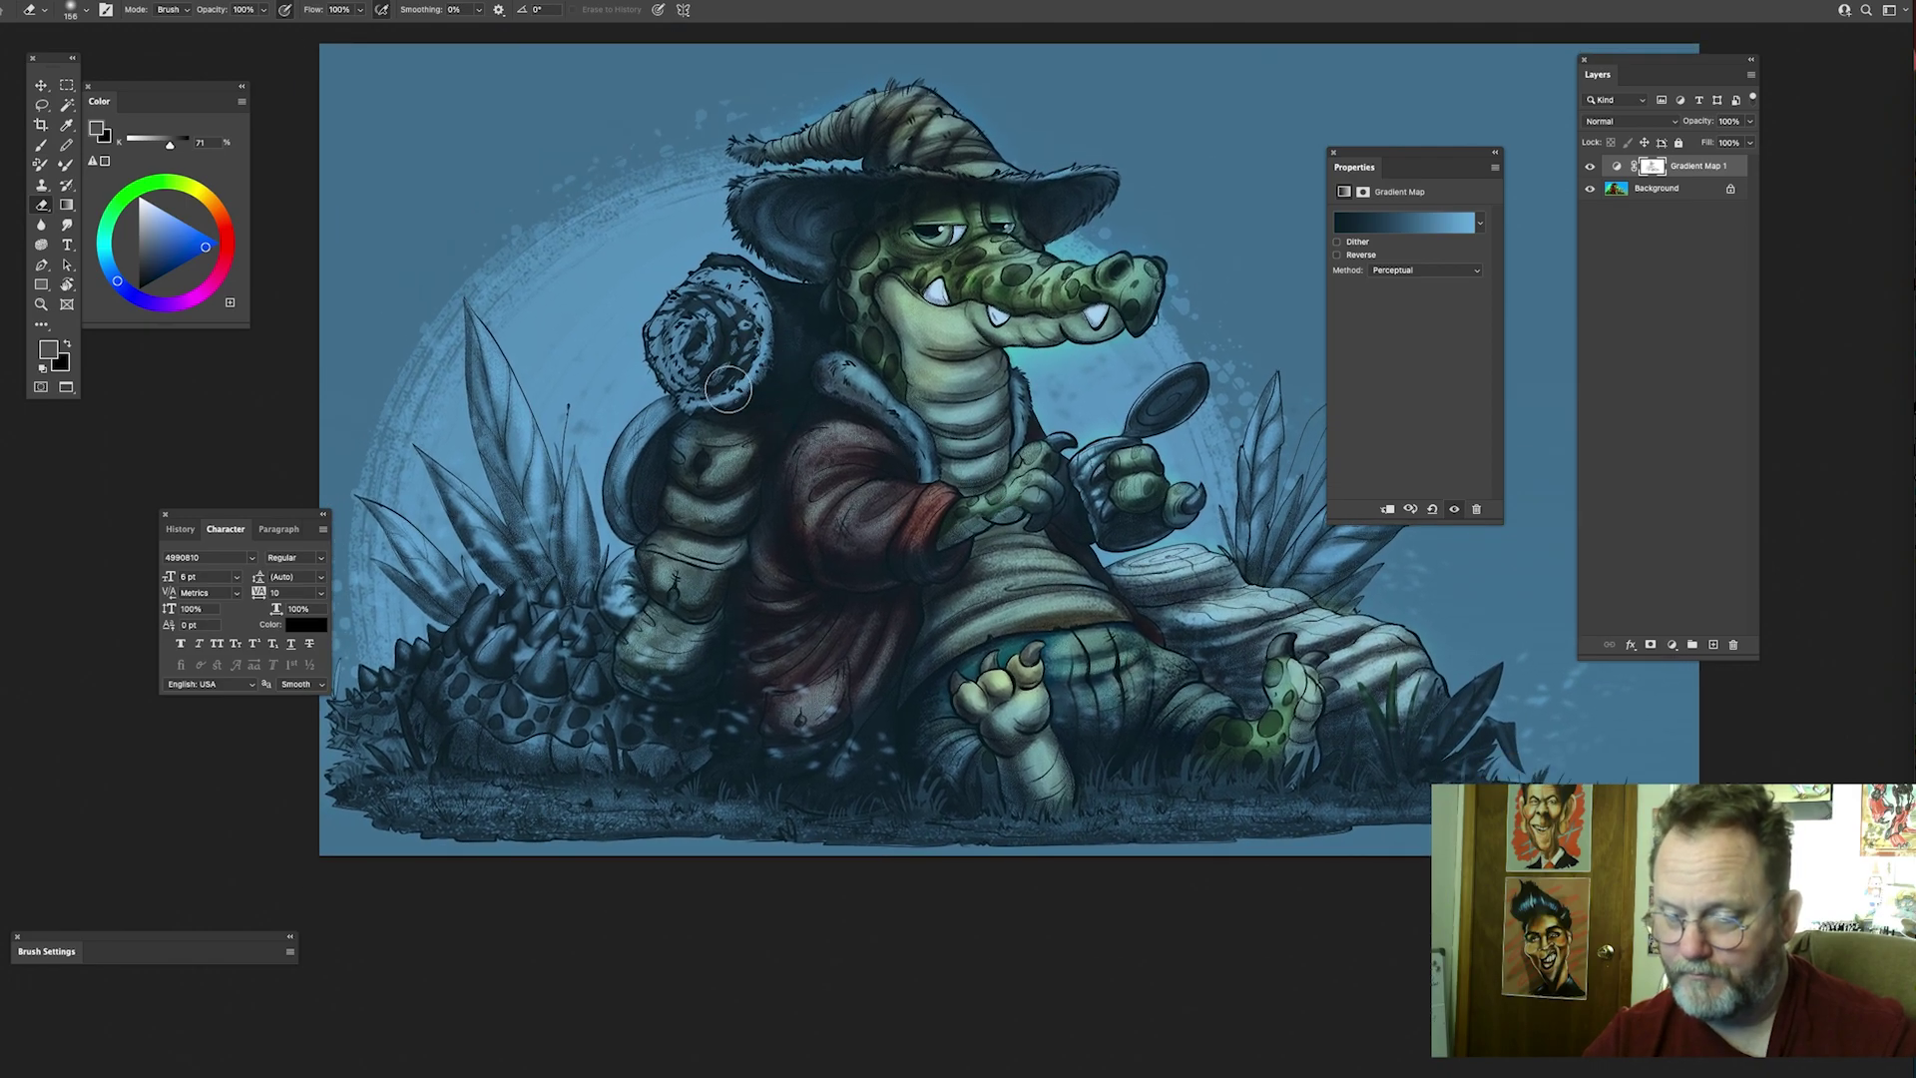
Step: Reduce the eraser size and erase the mask over the bedroll and the tall leaves behind the backpack
scroll(703, 532, "down", 3)
scroll(703, 532, "left", 3)
key("bracketleft")
key("bracketleft")
key("bracketleft")
key("bracketleft")
left_click_drag(689, 382, 644, 267)
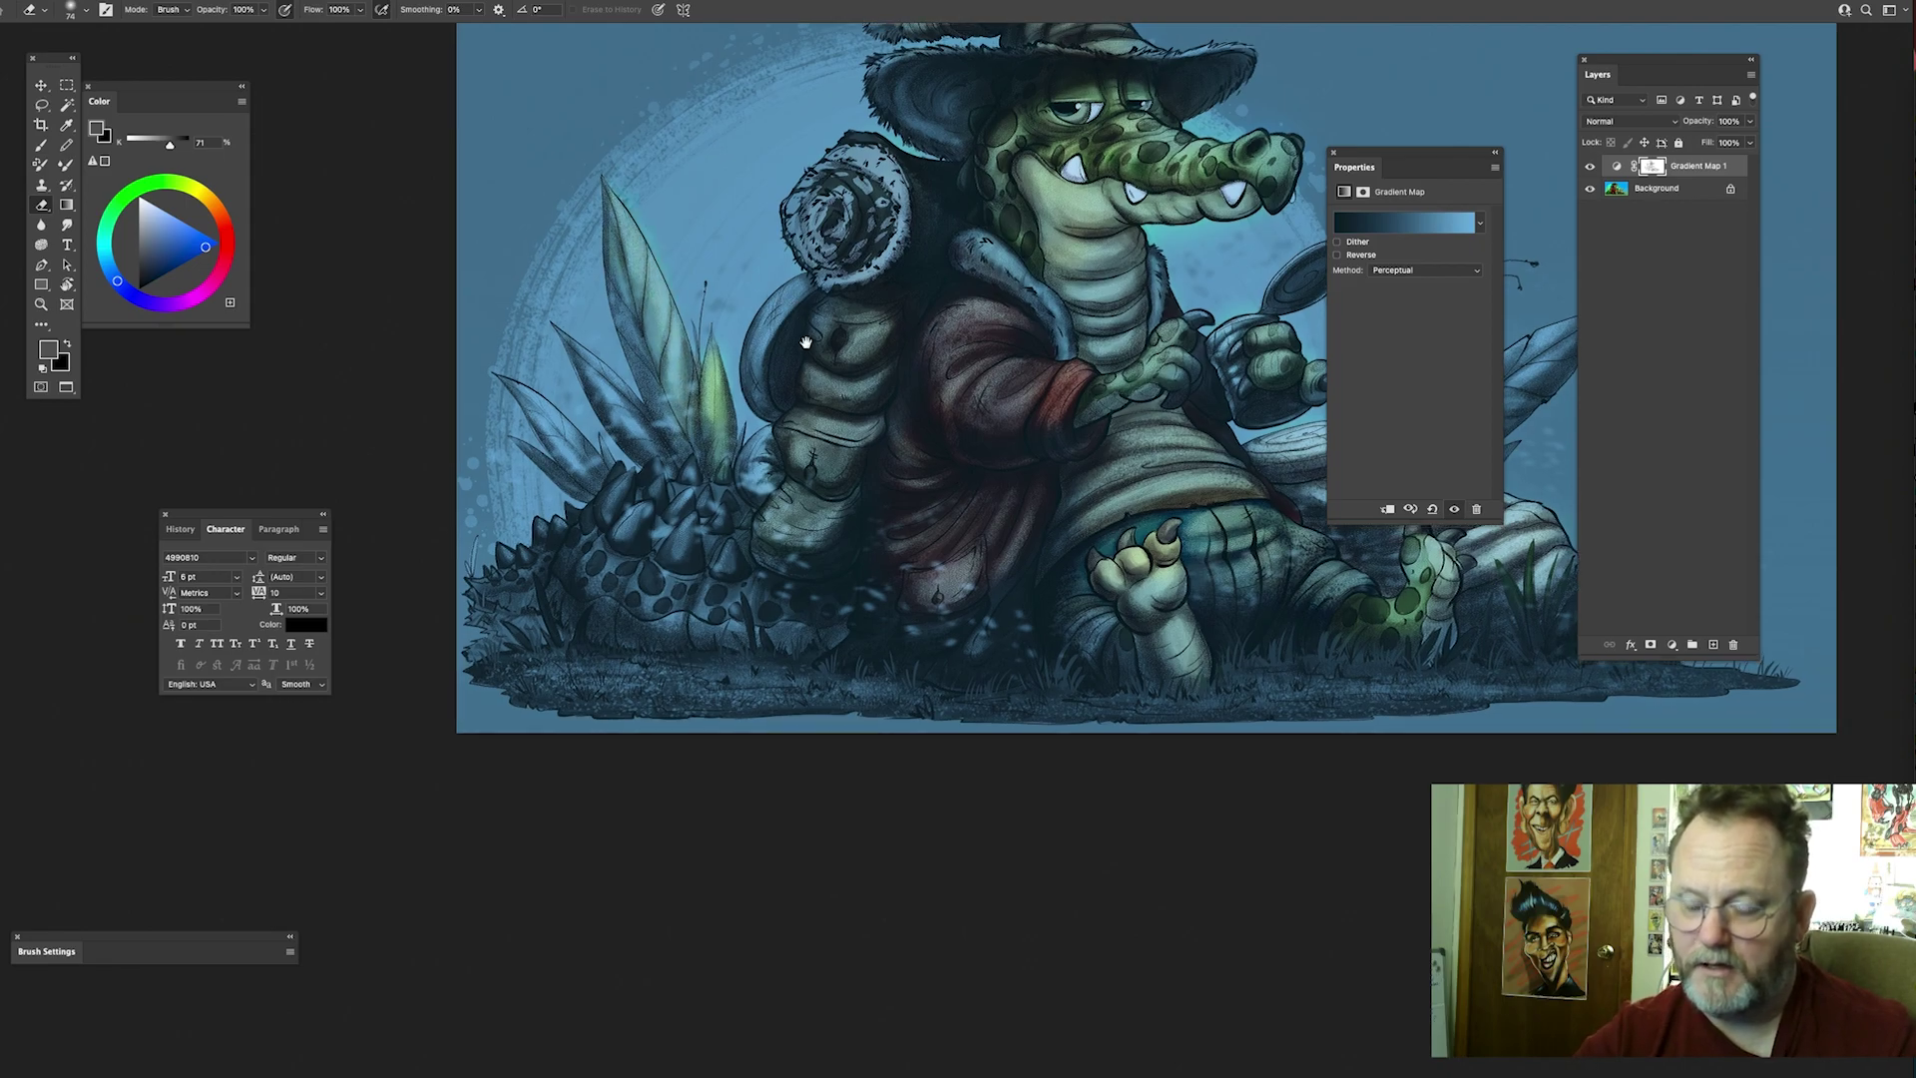
scroll(720, 299, "up", 2)
scroll(721, 298, "down", 1)
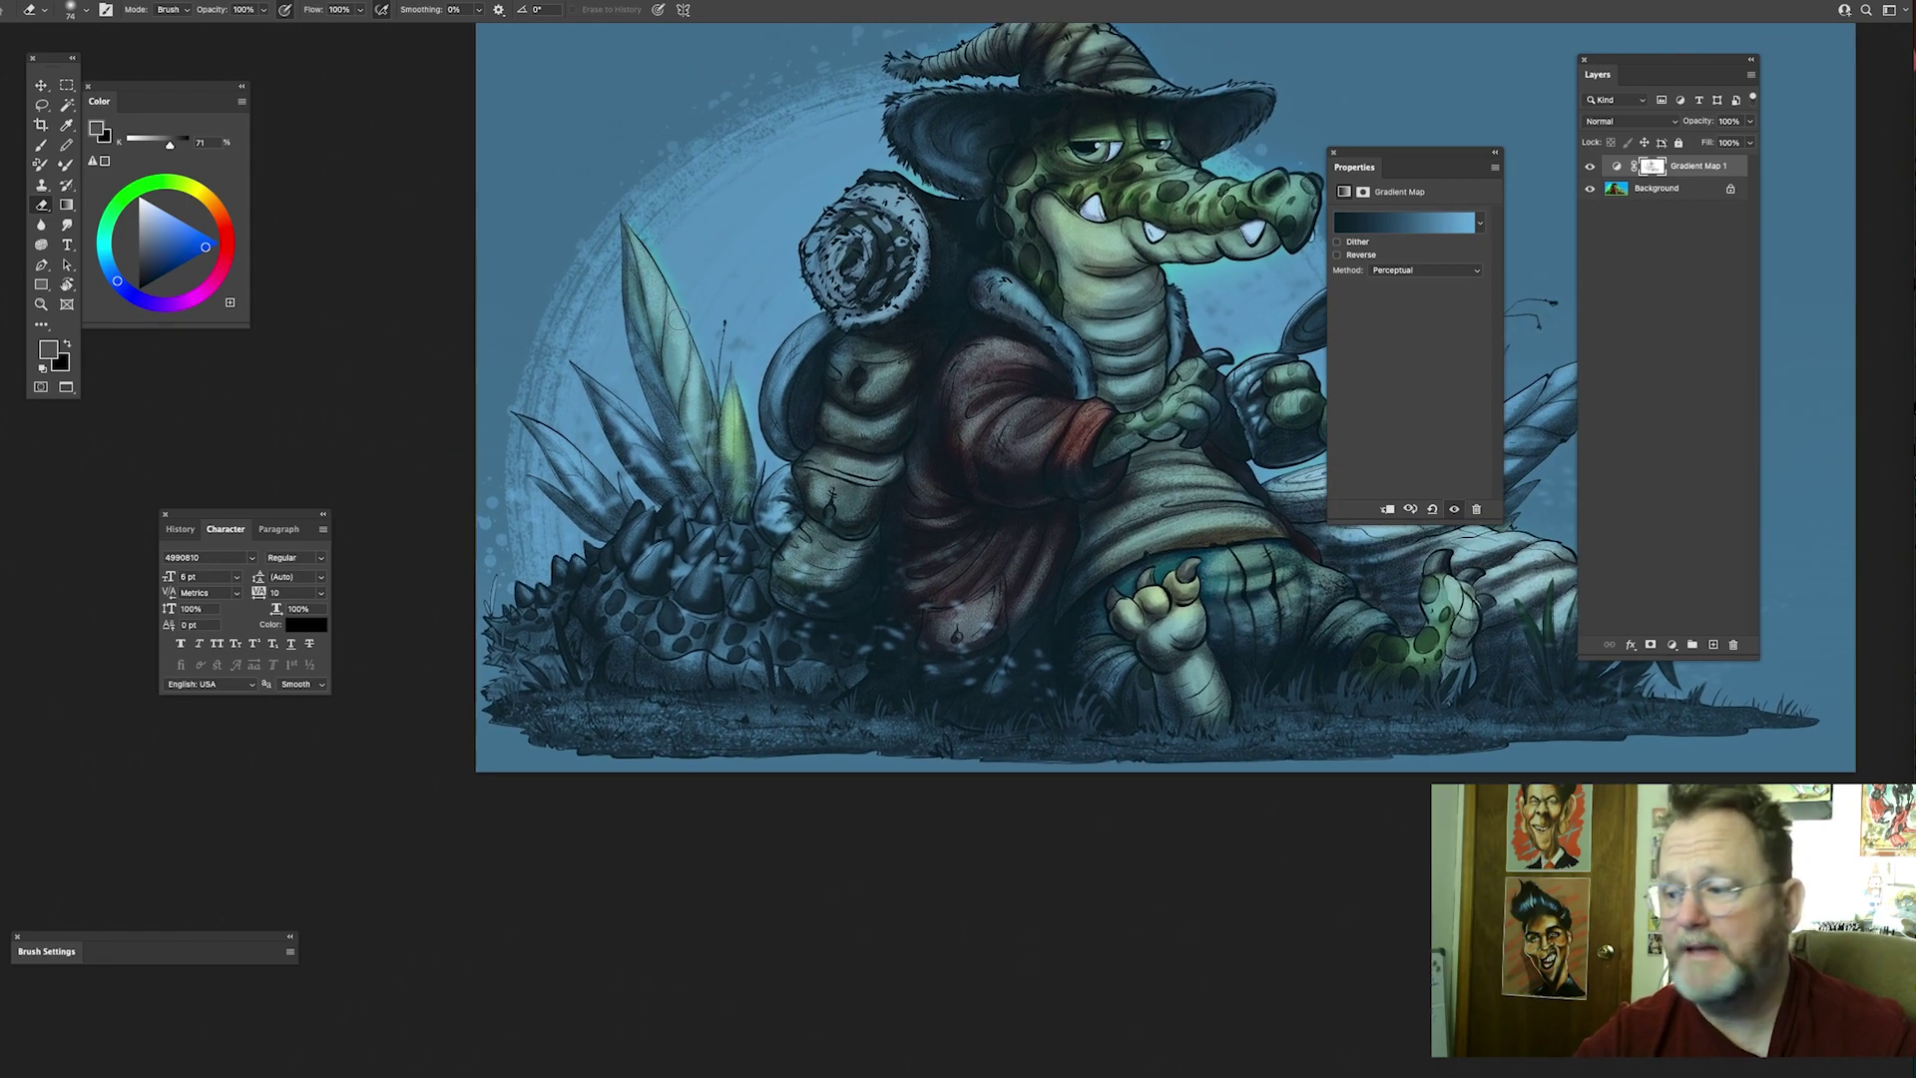
Step: Compare the wizard-hat illustration with its Gradient Map layer hidden and shown
left_click(1591, 168)
left_click(1591, 168)
scroll(685, 431, "up", 1)
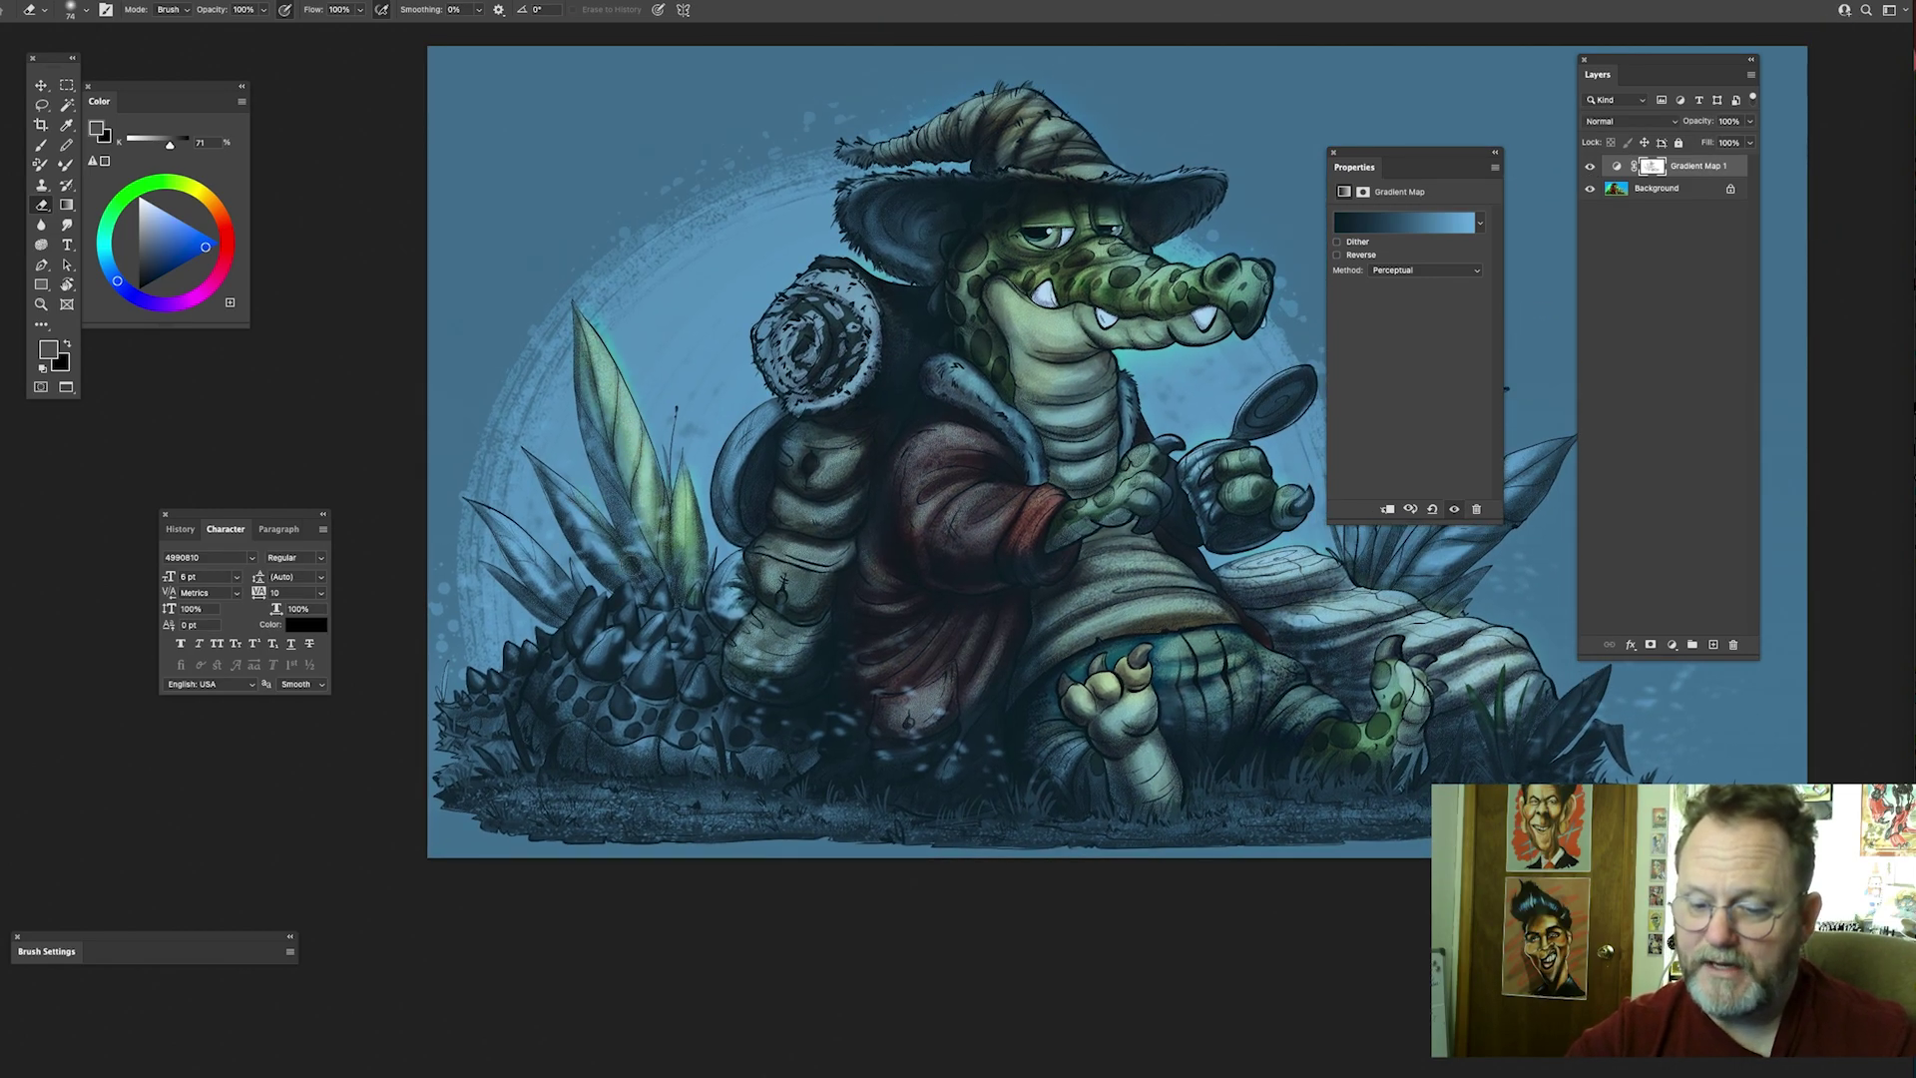
Step: Erase the mask over the remaining leaves behind the tail, the spiked spotted tail and the grass beneath it
scroll(677, 460, "down", 3)
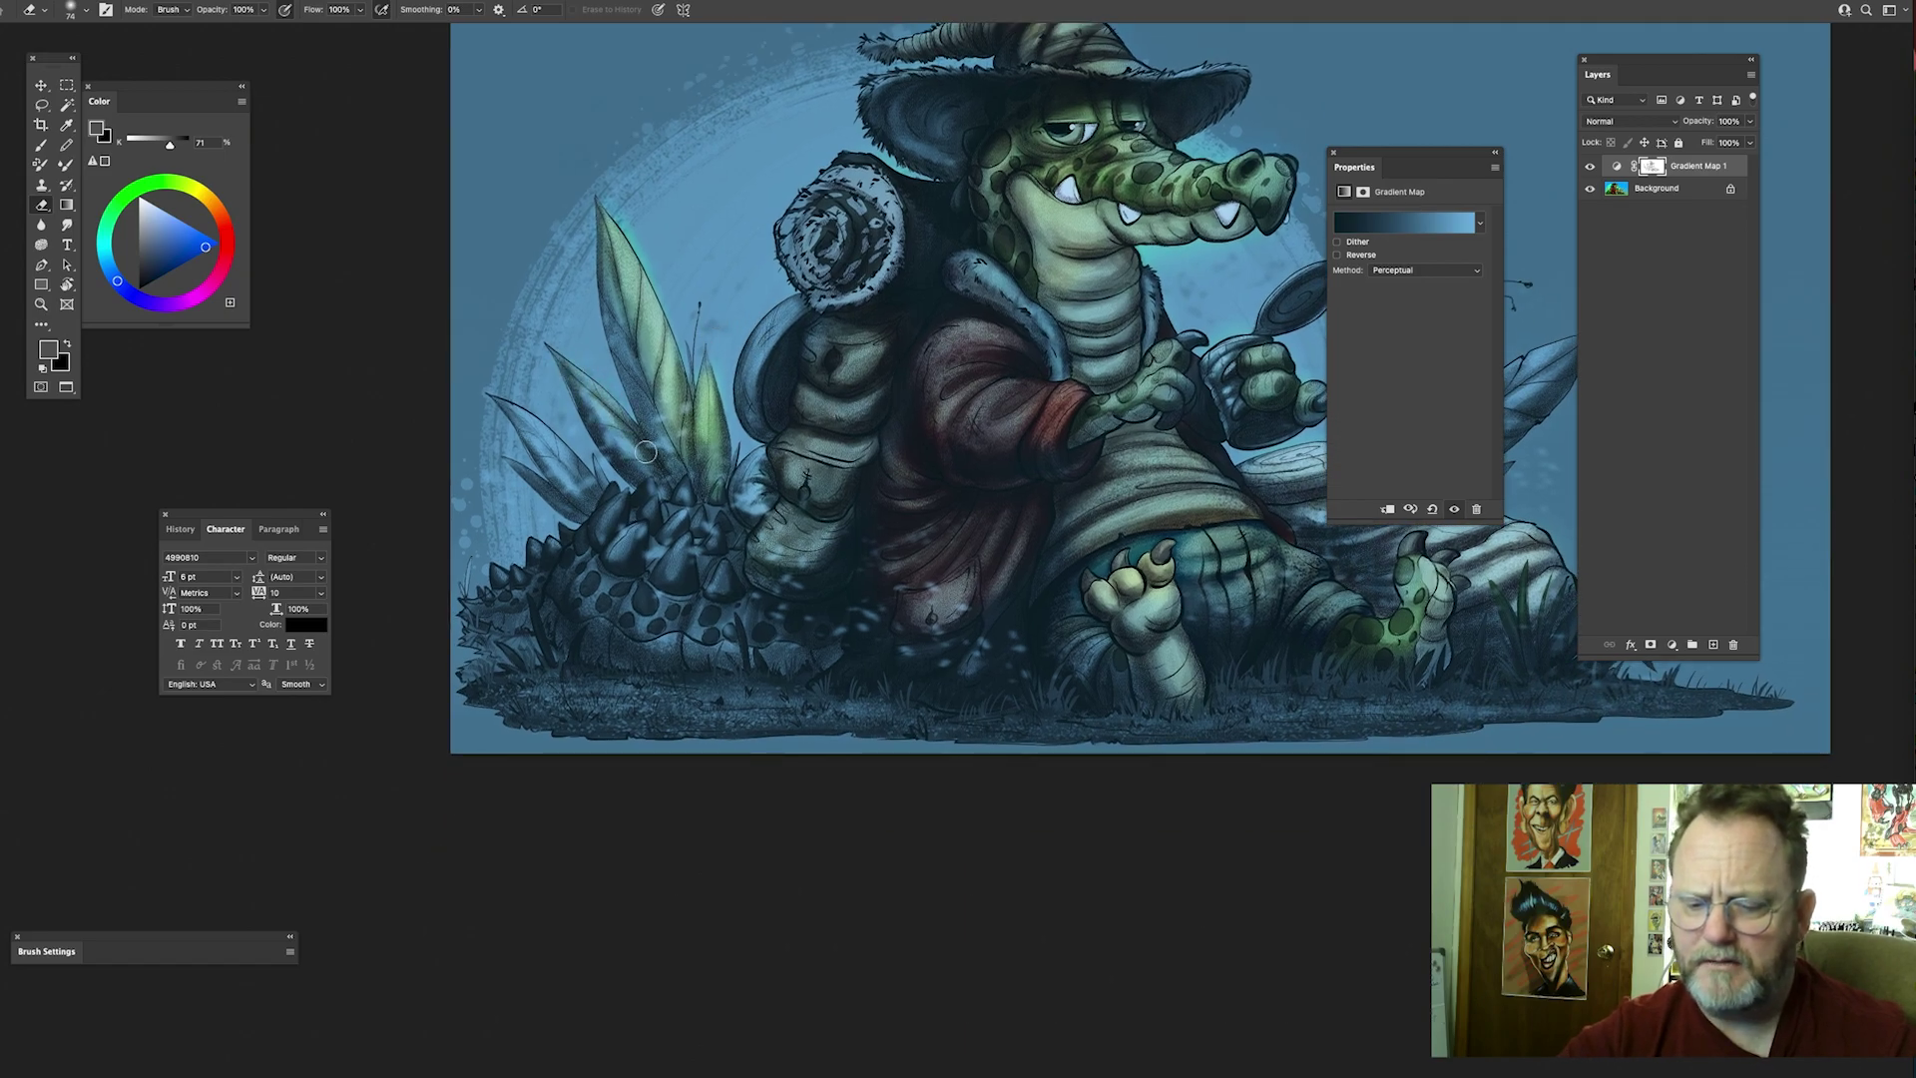
left_click_drag(906, 497, 1008, 368)
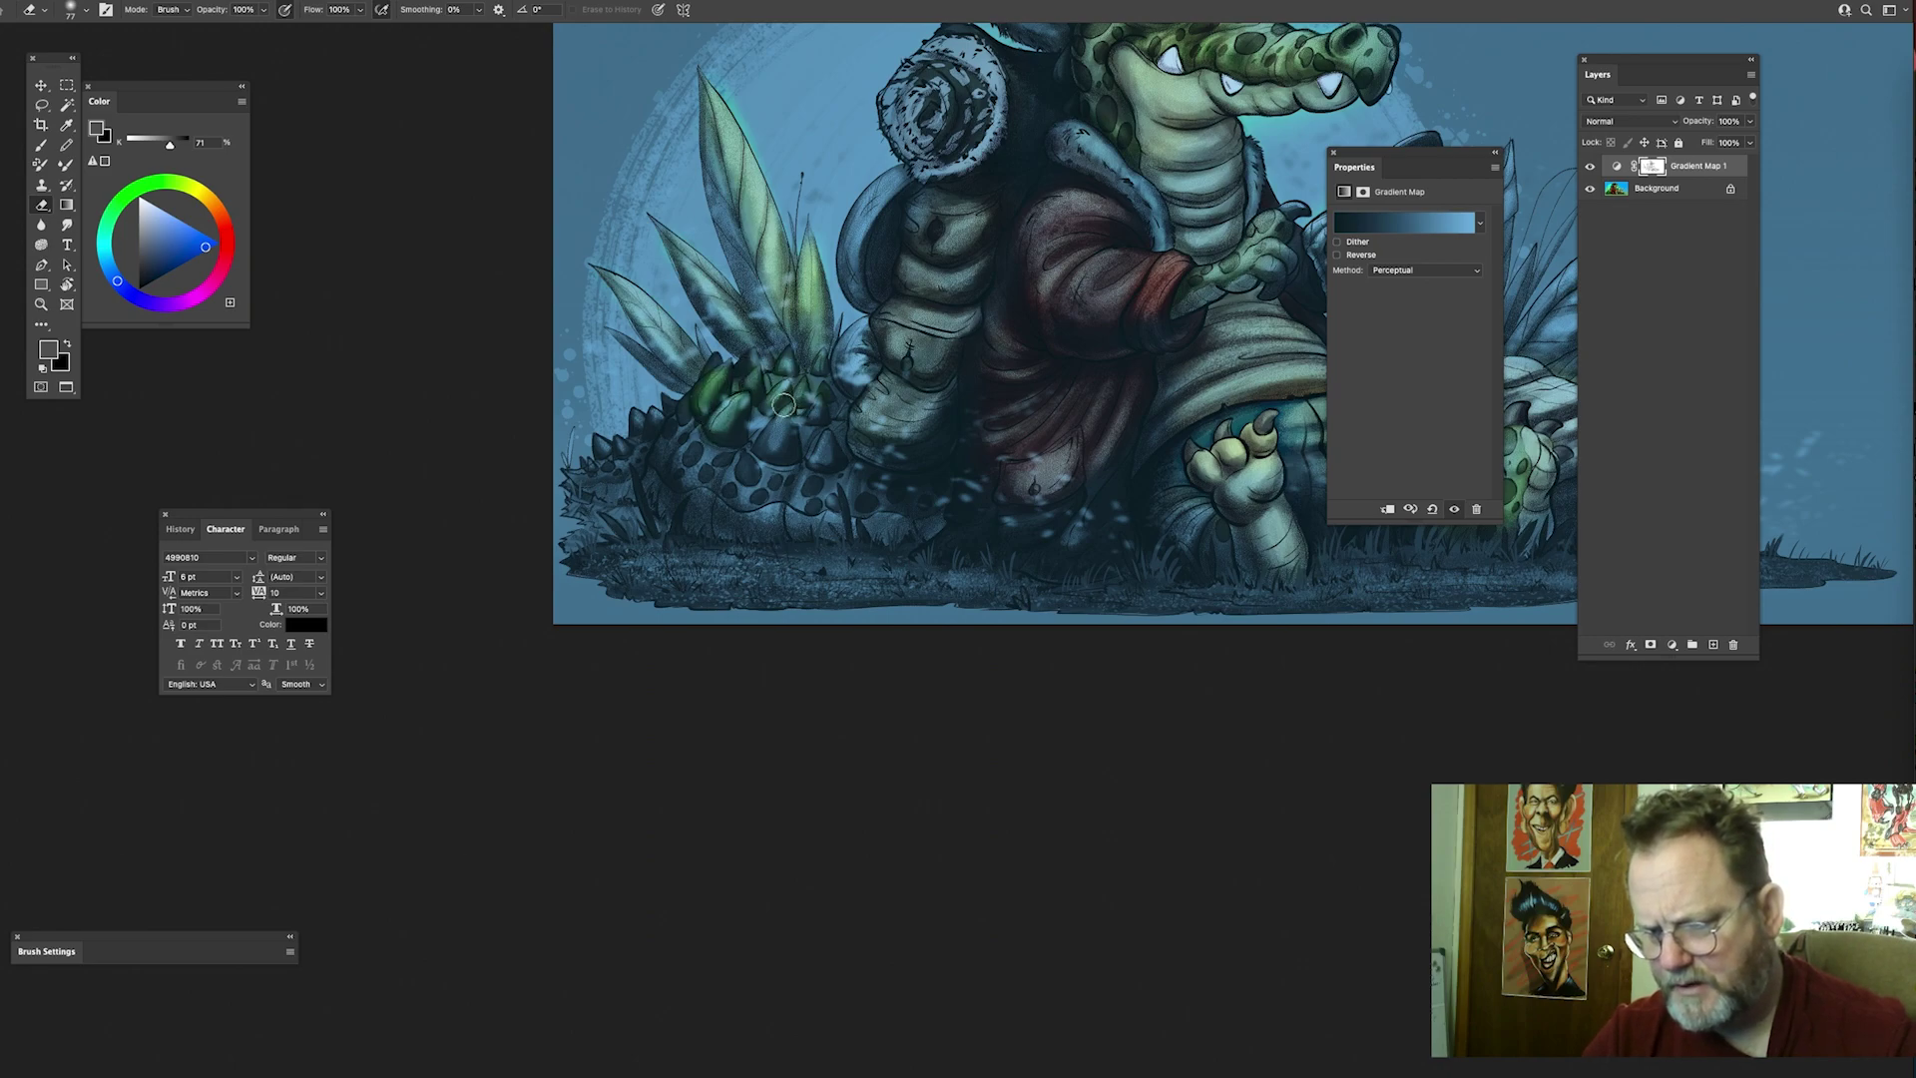
mouse_move(765, 467)
left_mouse_down()
mouse_move(700, 443)
mouse_move(794, 490)
mouse_move(930, 482)
mouse_move(723, 449)
mouse_move(624, 529)
mouse_move(774, 579)
mouse_move(632, 557)
mouse_move(839, 571)
left_mouse_up()
left_click_drag(1184, 543, 1049, 449)
left_click_drag(767, 491, 747, 491)
mouse_move(770, 486)
left_mouse_down()
mouse_move(626, 500)
mouse_move(855, 495)
mouse_move(776, 488)
left_mouse_up()
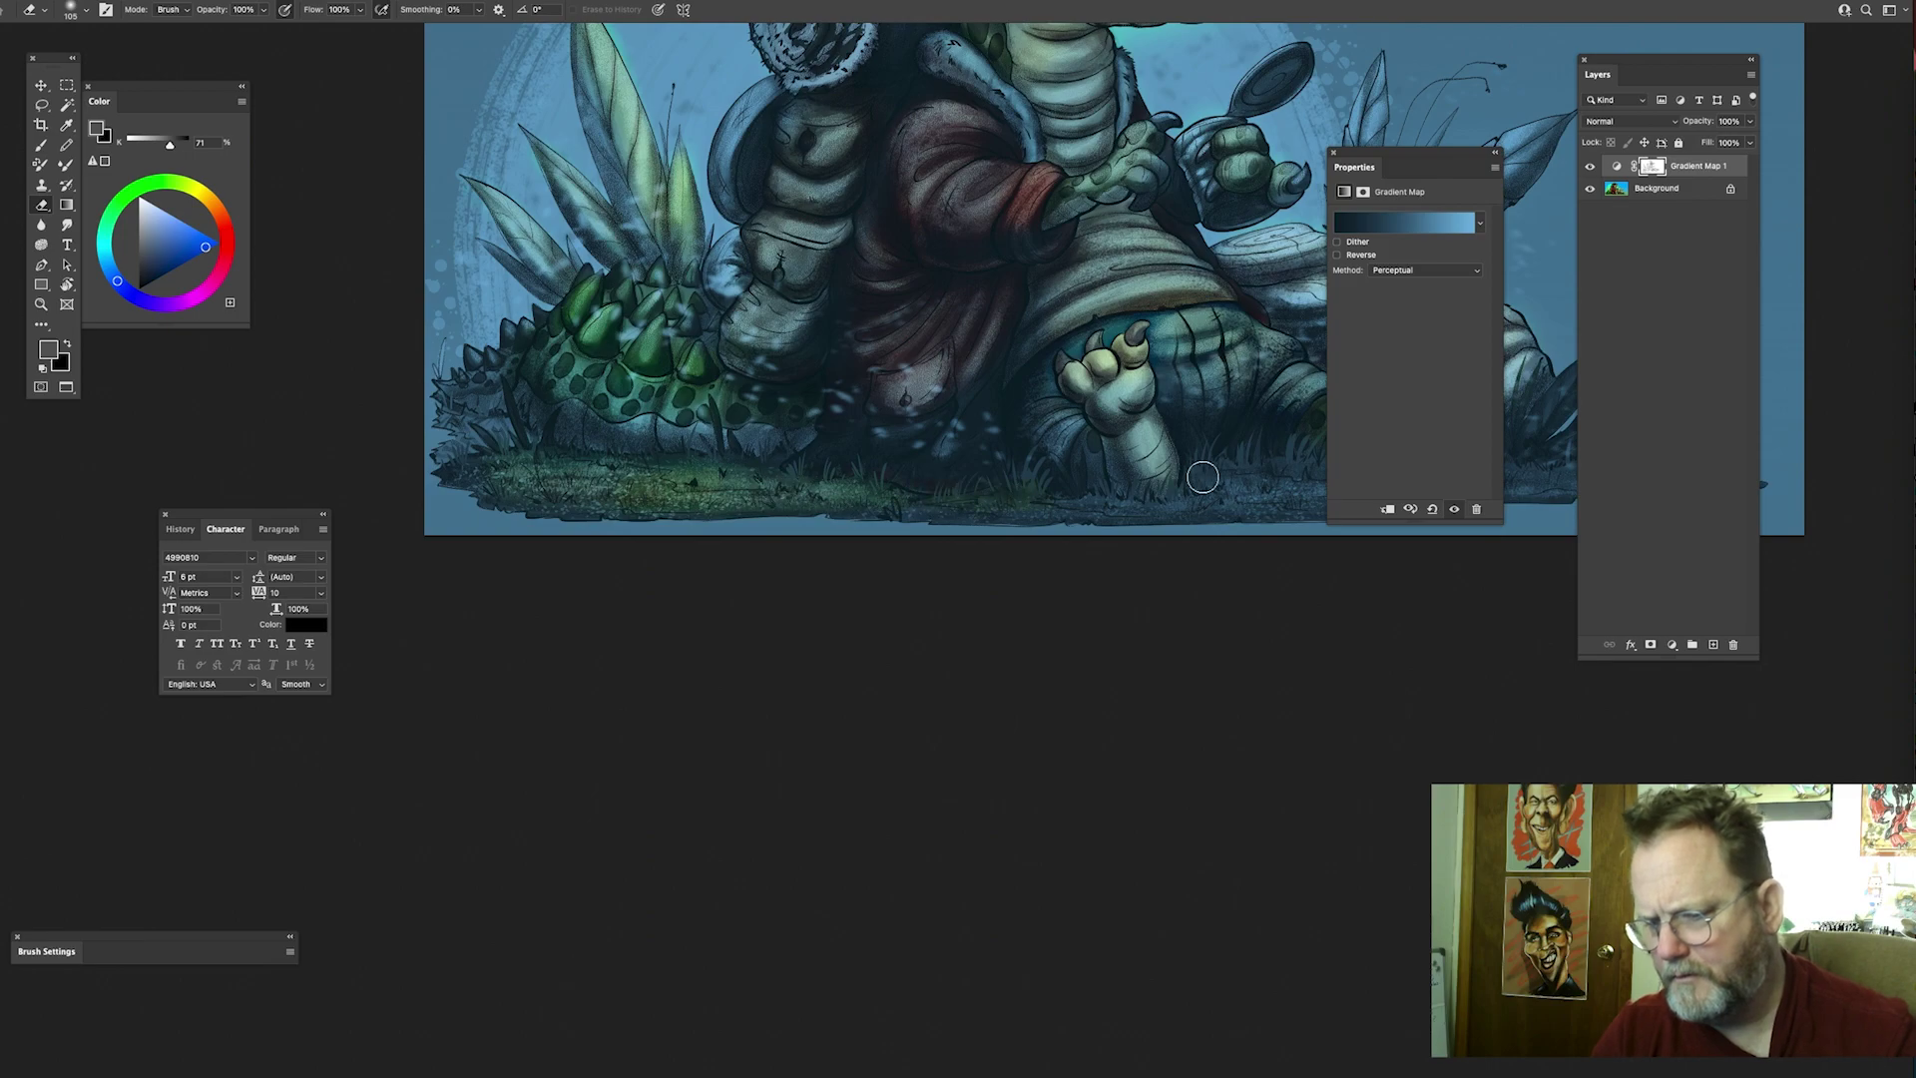
Step: Erase the mask over the grass below the feet and the dark low plant beside the rock
left_click_drag(1190, 480, 824, 473)
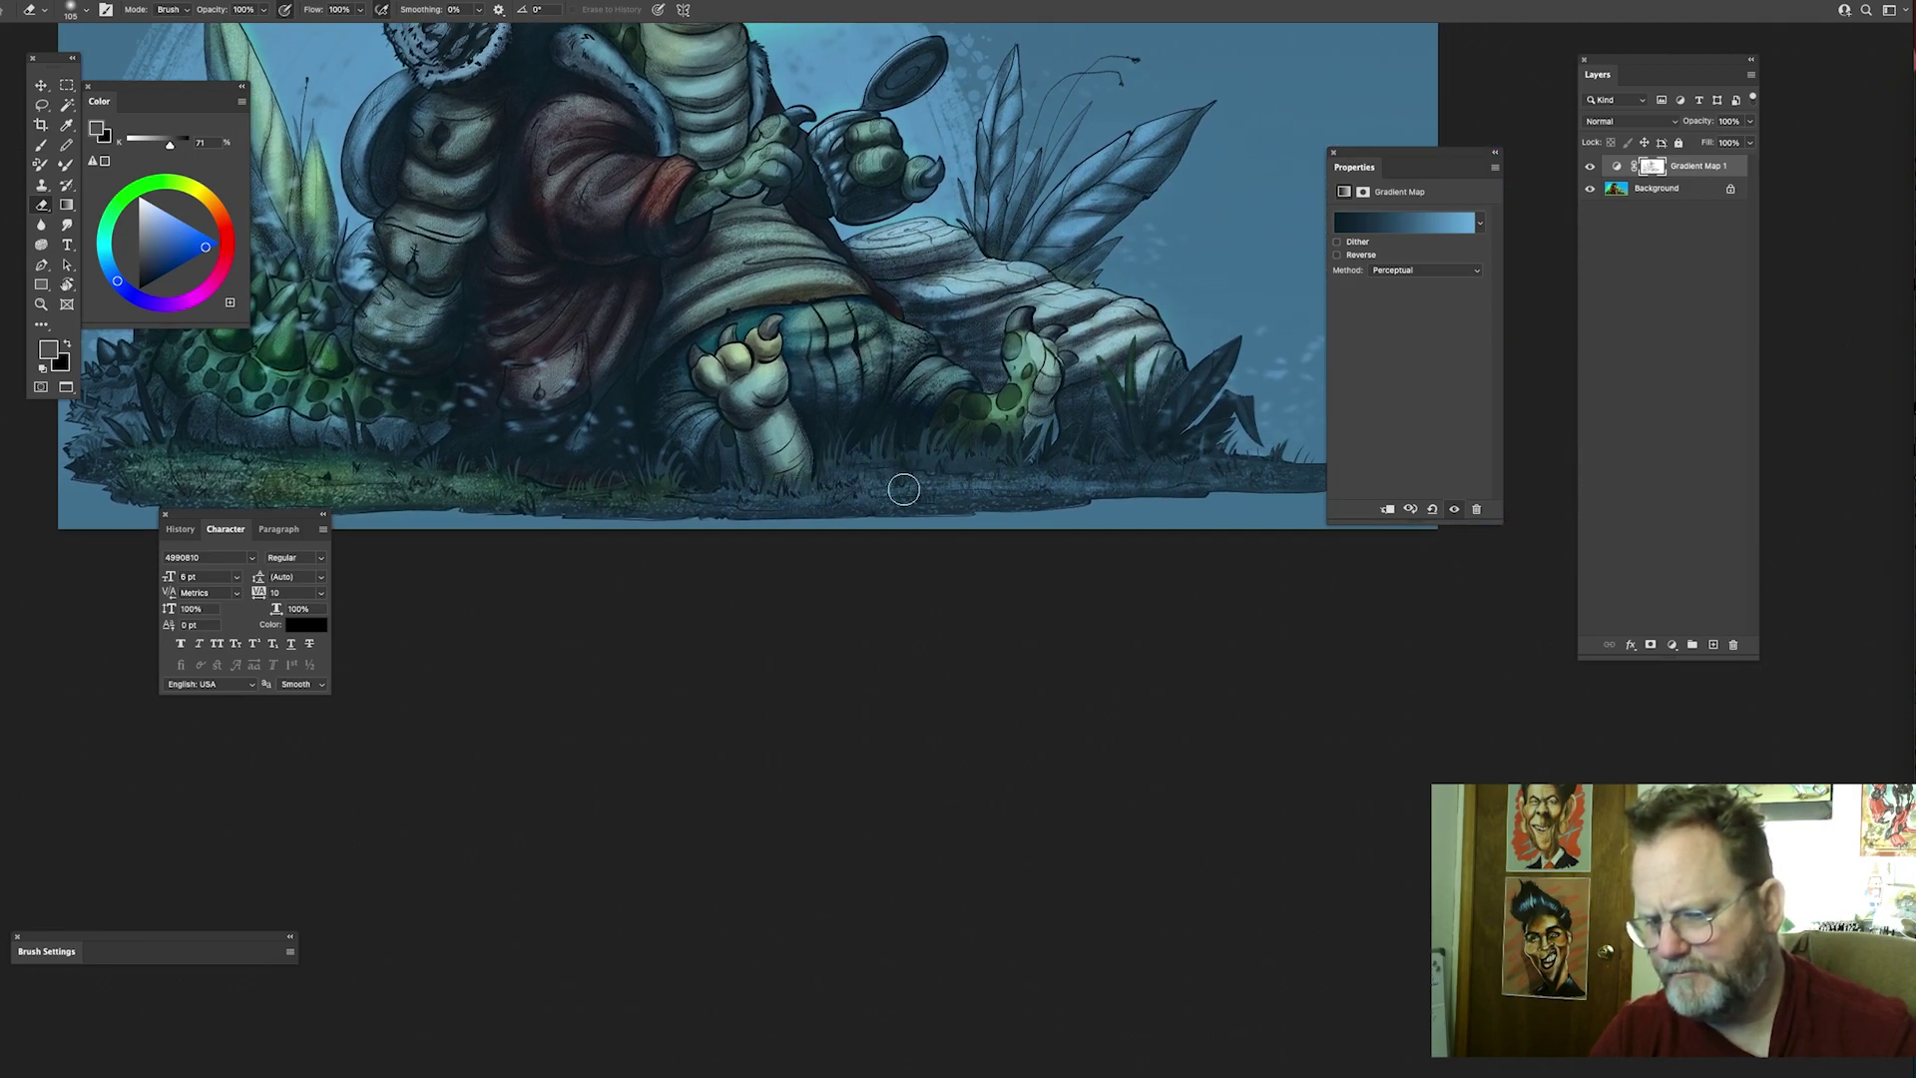
left_click_drag(1202, 475, 957, 559)
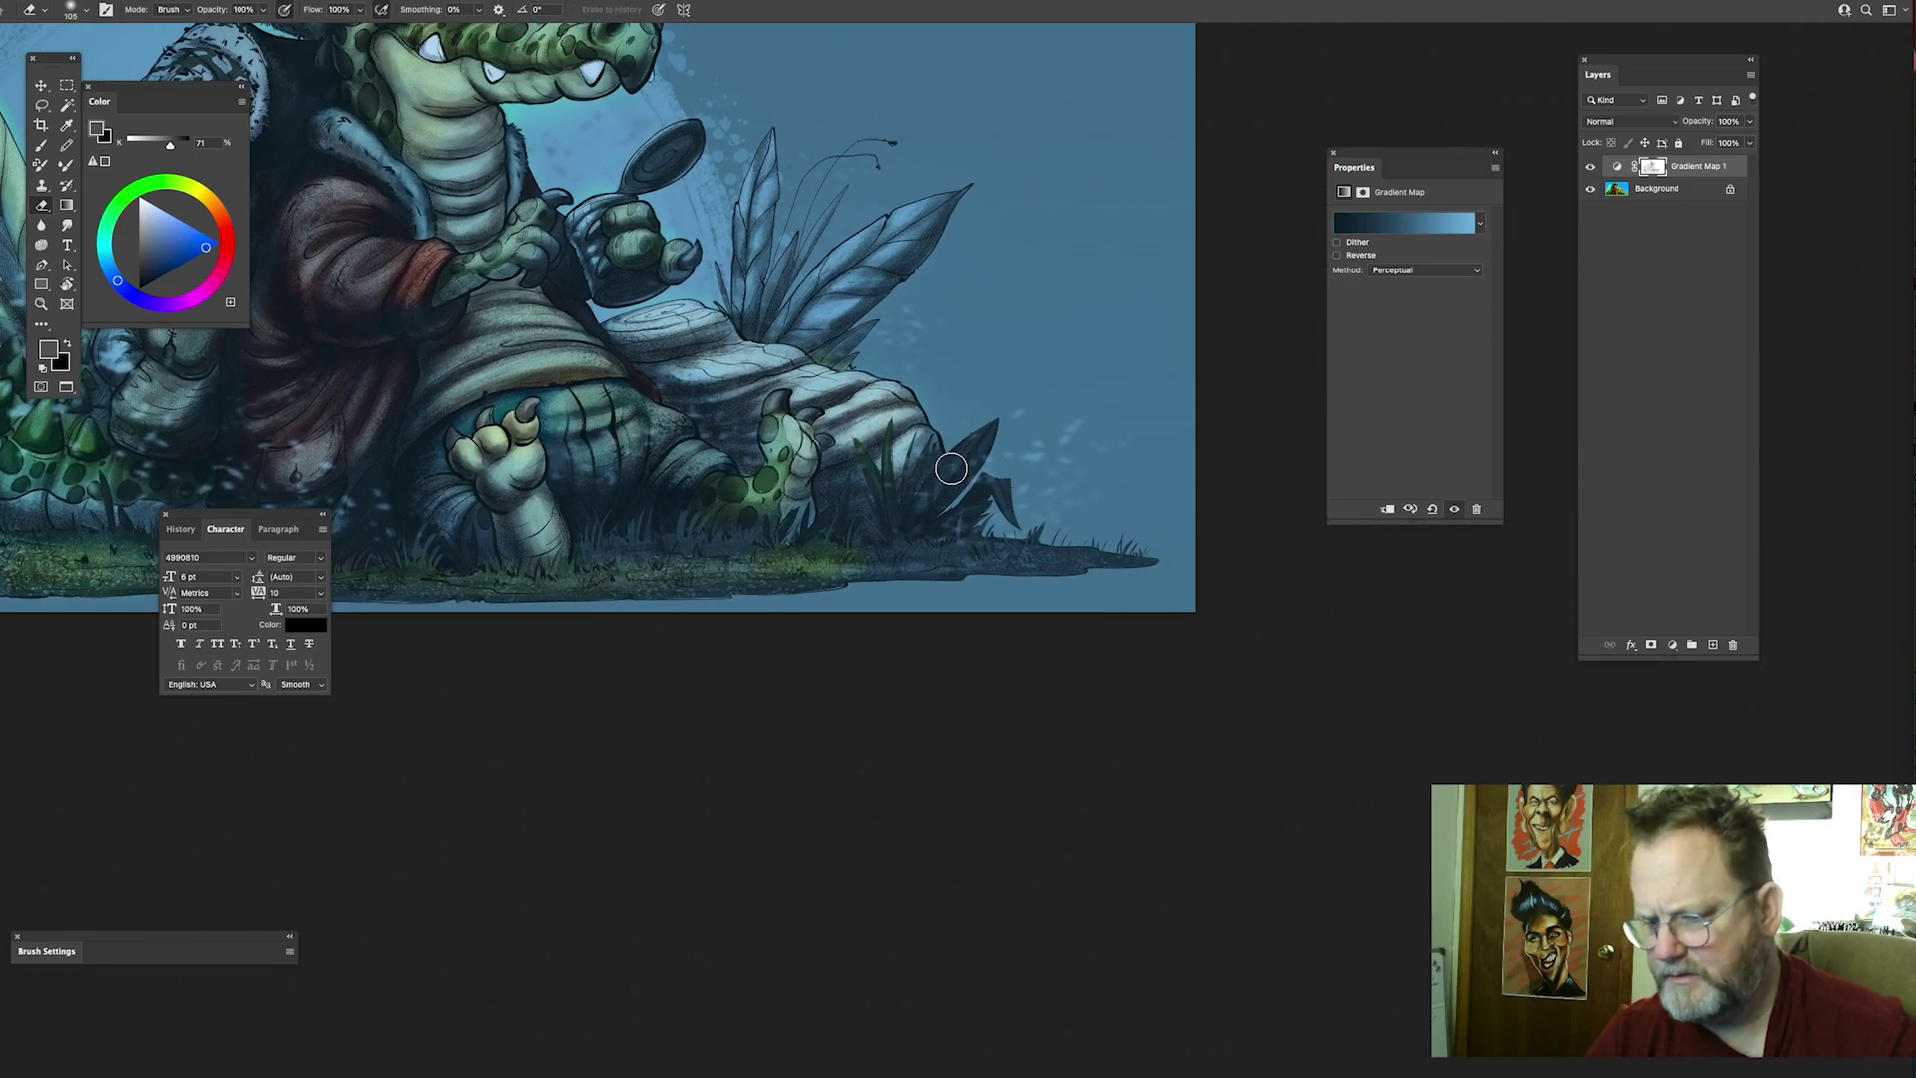
left_click_drag(975, 442, 919, 507)
left_click_drag(1050, 445, 1091, 530)
Step: Erase the mask over the tall leaves growing behind the rock
left_click_drag(949, 301, 833, 394)
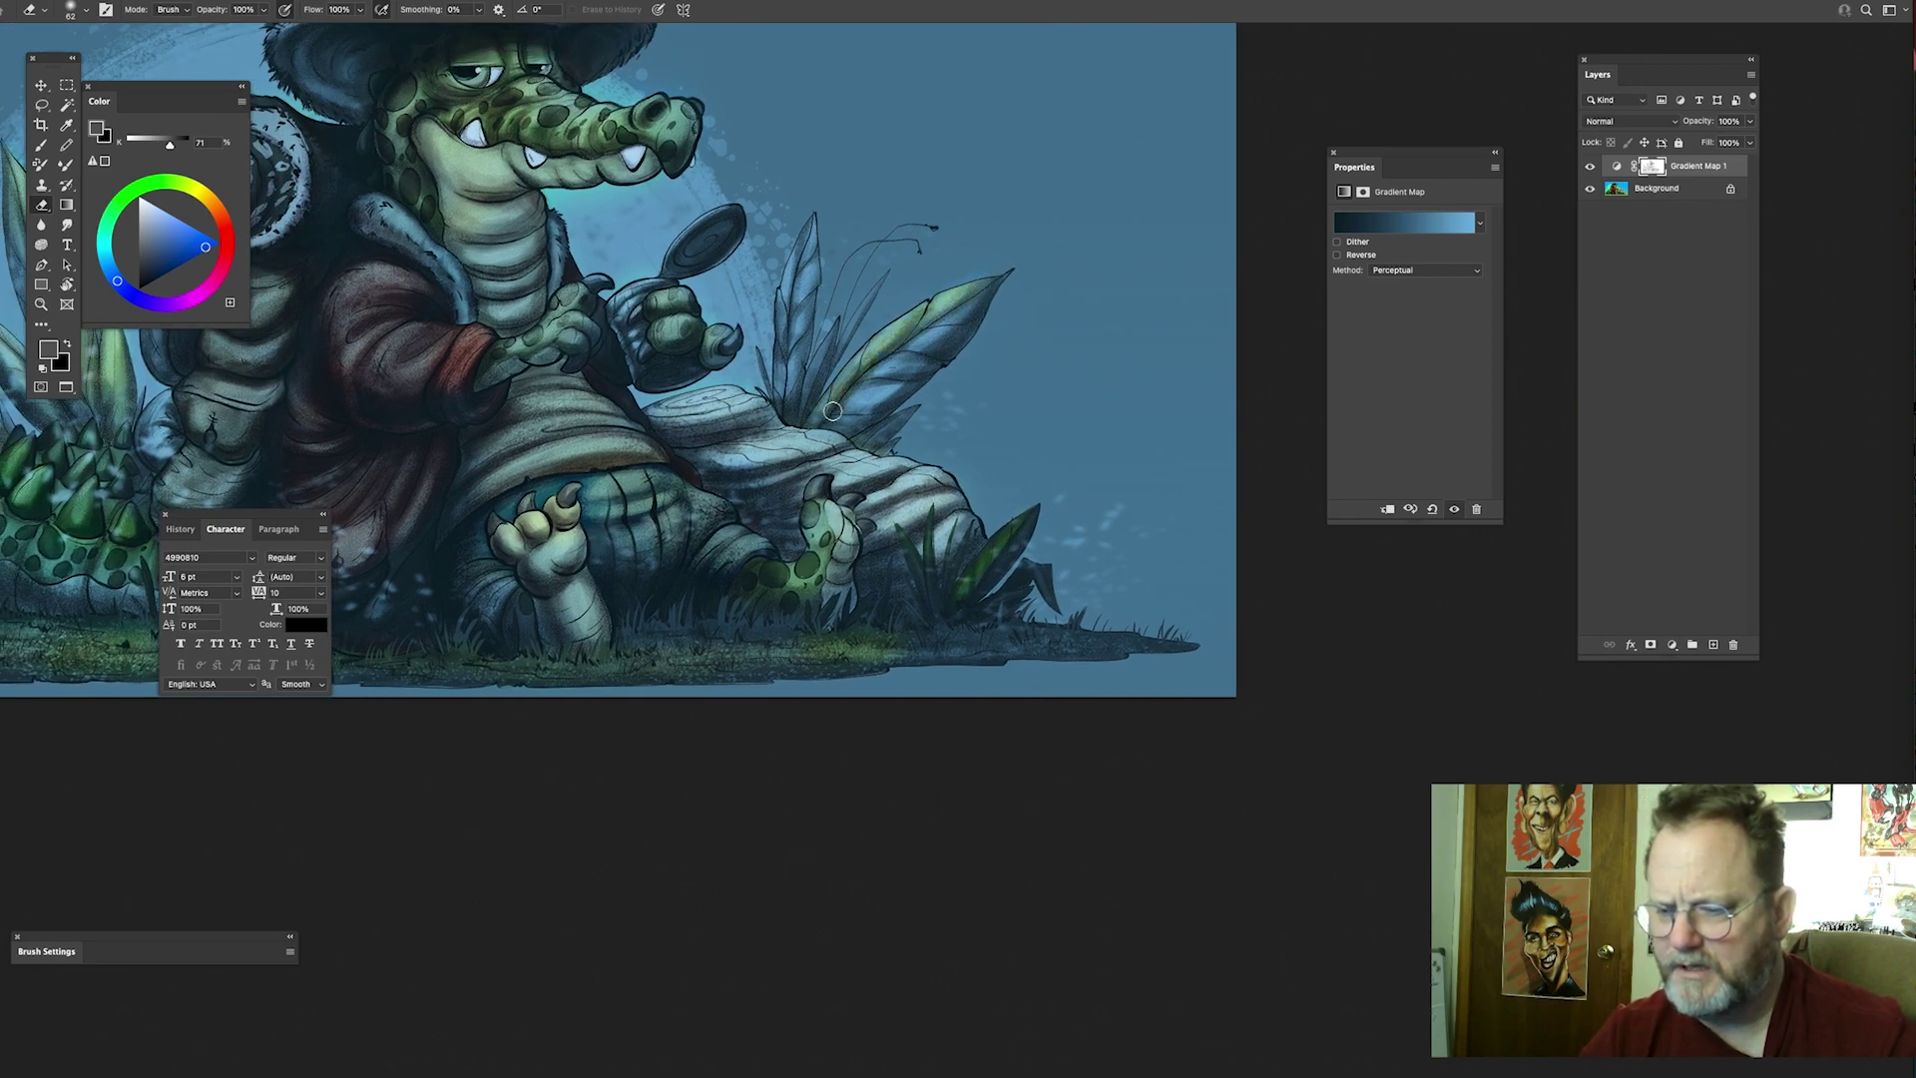
left_click_drag(1005, 391, 1074, 439)
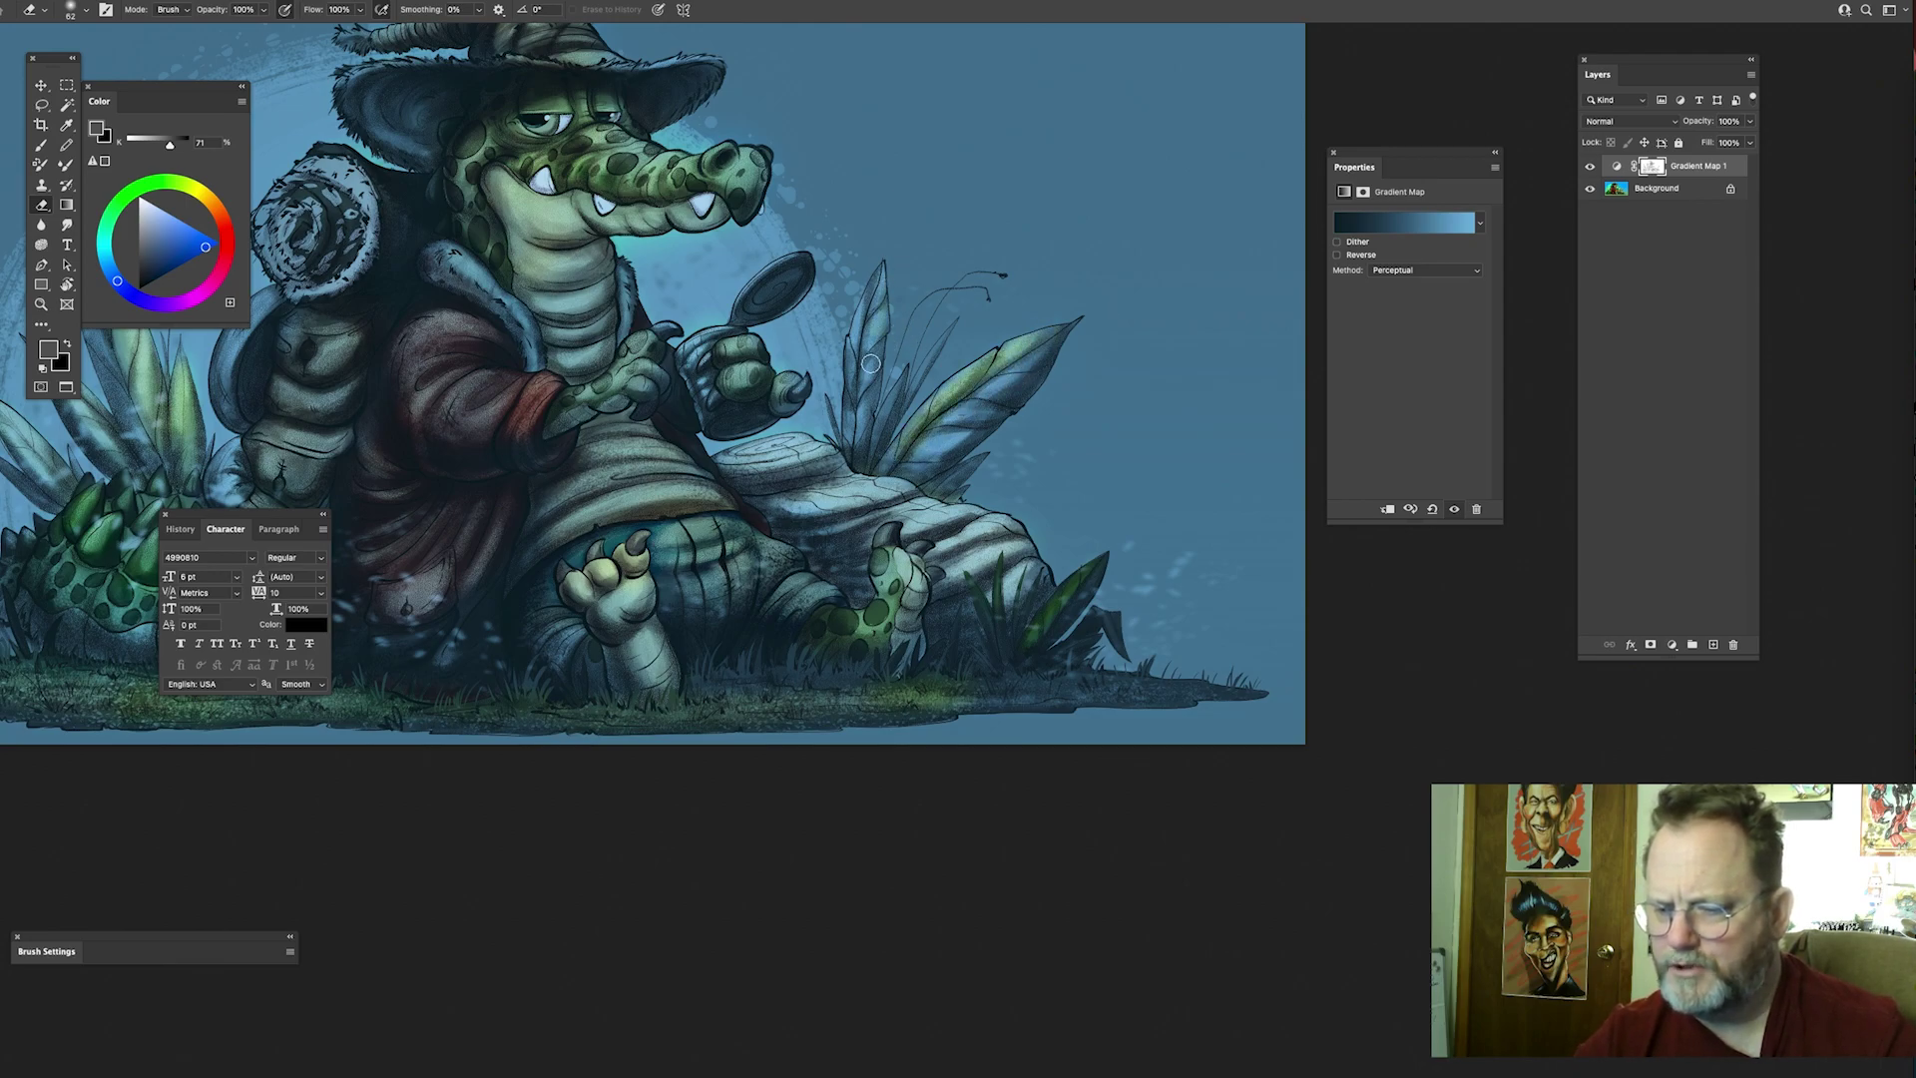
left_click_drag(847, 464, 965, 388)
left_click_drag(856, 354, 1026, 497)
left_click_drag(777, 418, 841, 548)
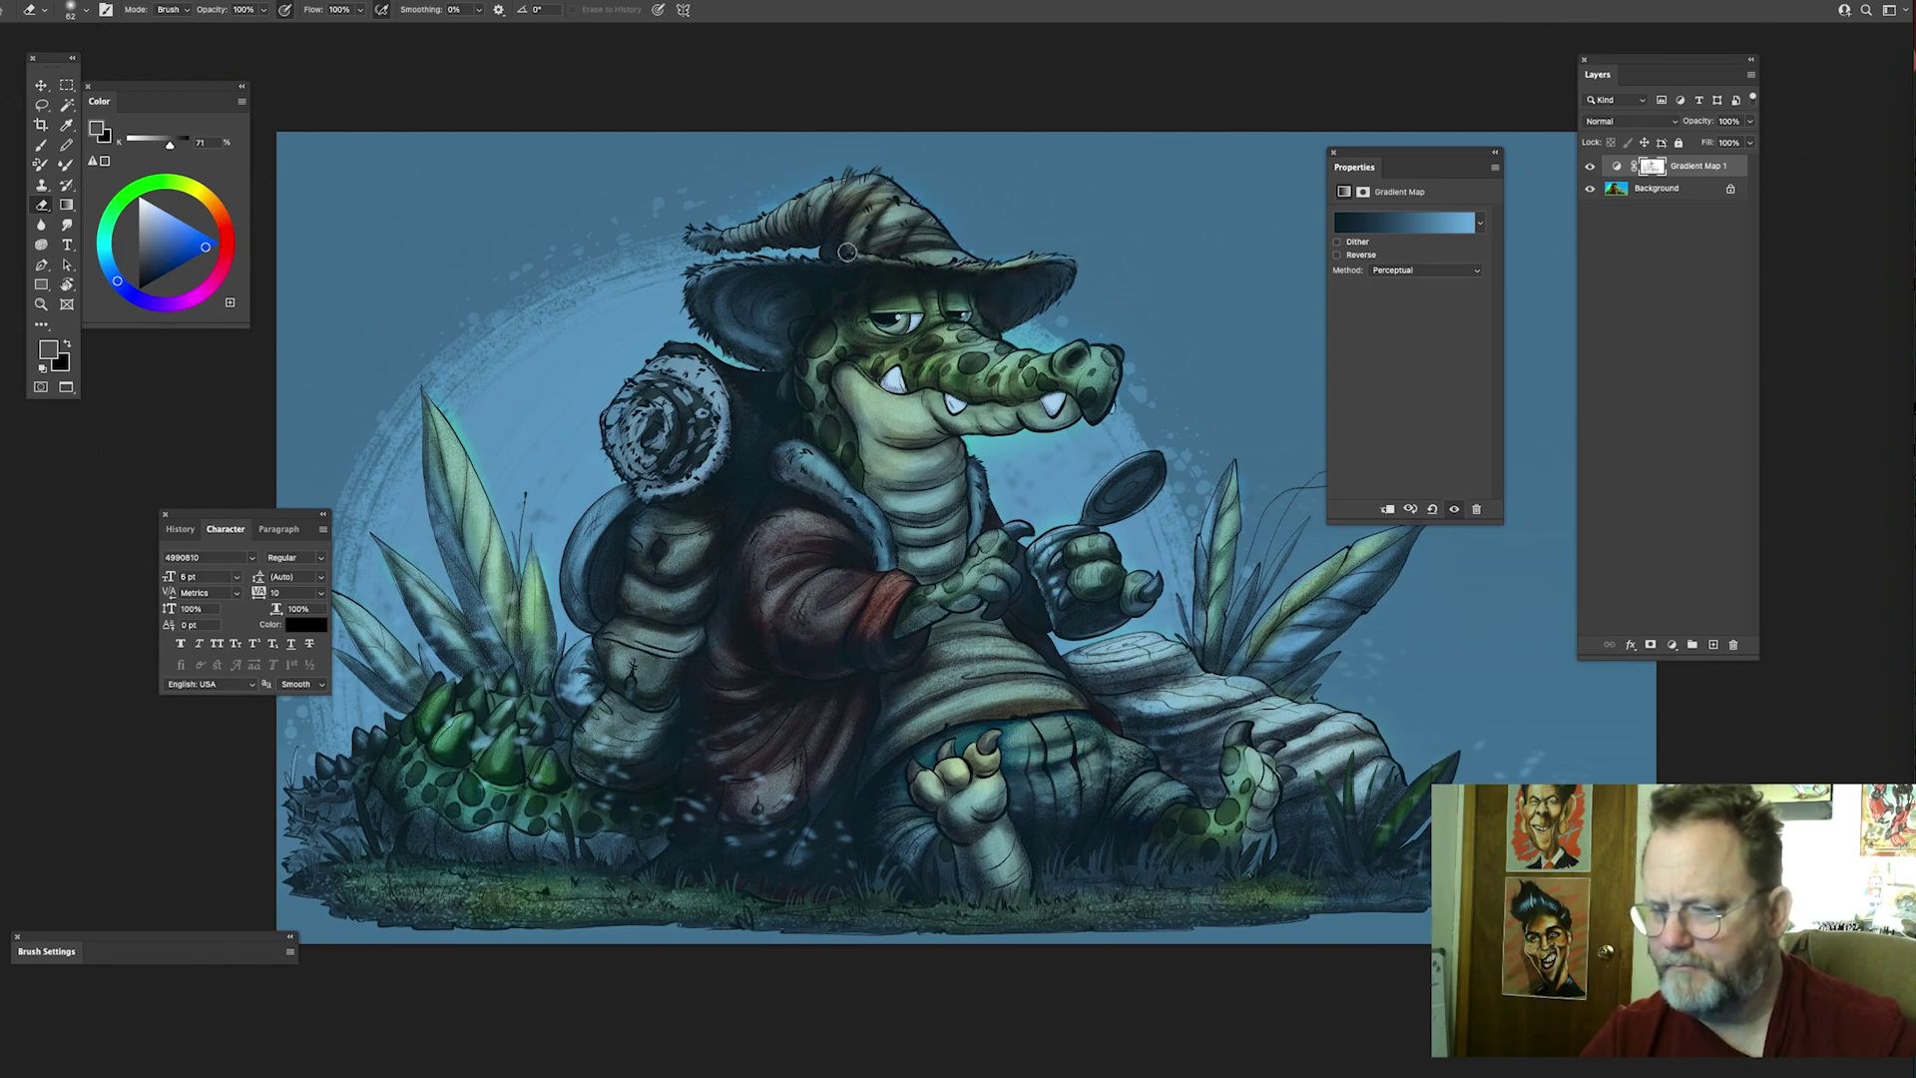
Step: Enlarge the eraser and erase the mask over the moon behind the bedroll and snout to bring back its teal glow
left_click_drag(626, 463, 752, 380)
mouse_move(727, 297)
left_mouse_down()
mouse_move(807, 222)
mouse_move(688, 345)
mouse_move(780, 244)
mouse_move(685, 416)
mouse_move(682, 501)
mouse_move(740, 262)
mouse_move(642, 406)
mouse_move(745, 347)
mouse_move(704, 418)
mouse_move(750, 337)
mouse_move(714, 398)
left_mouse_up()
key("super+z")
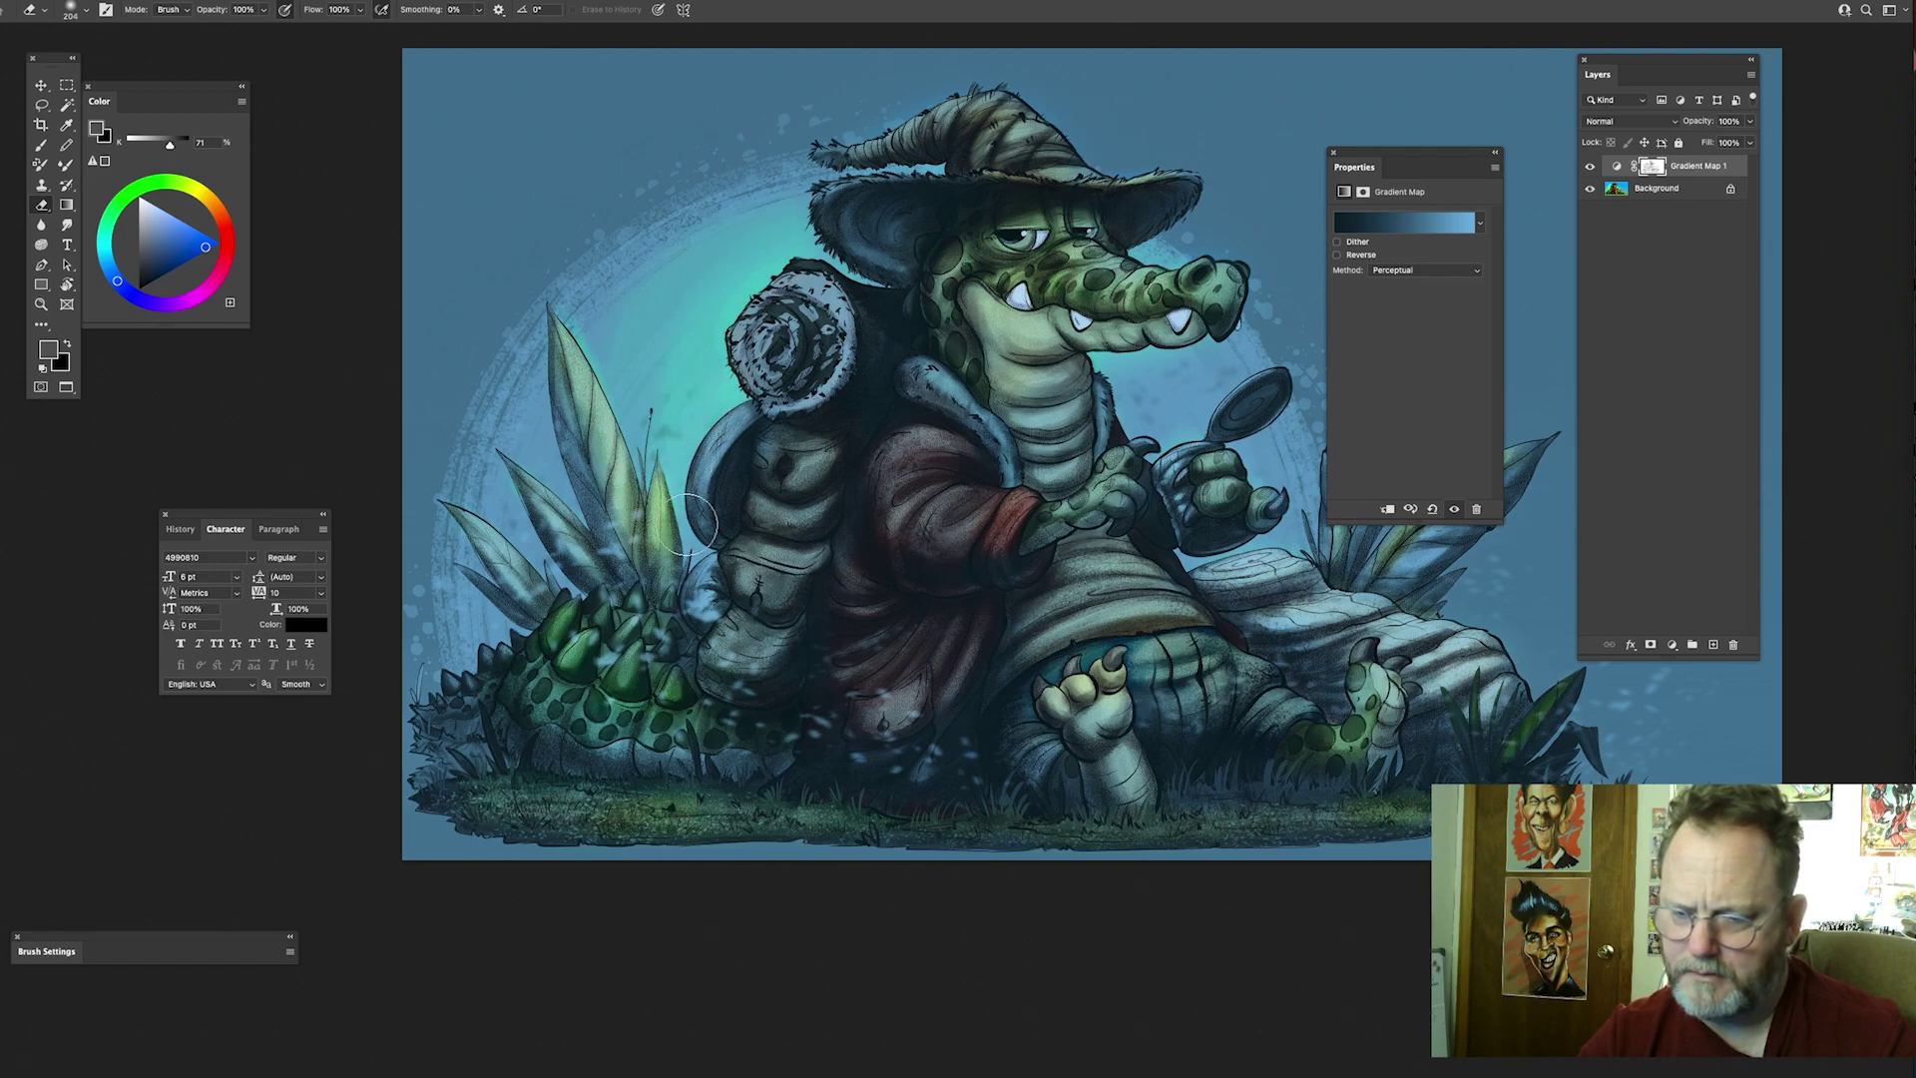
left_click_drag(929, 308, 795, 330)
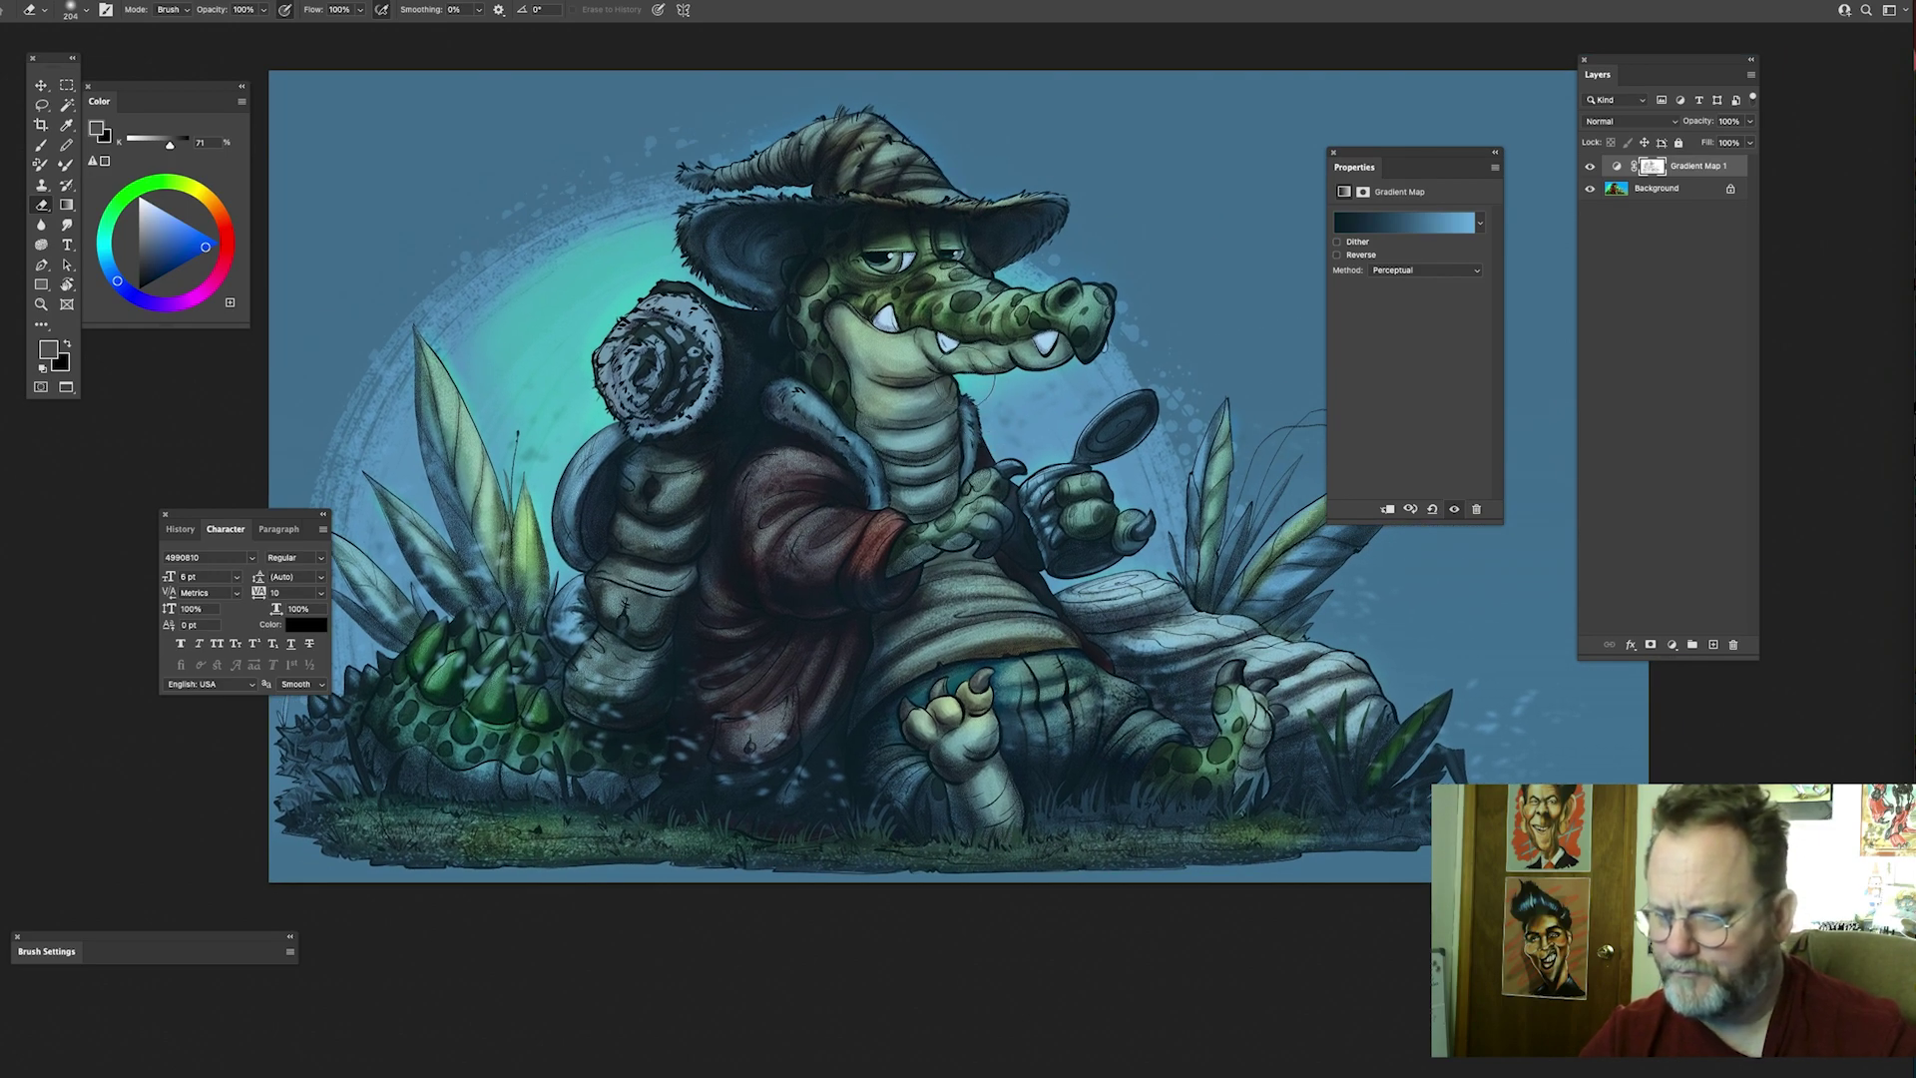
left_click_drag(1016, 437, 945, 427)
mouse_move(977, 339)
left_mouse_down()
mouse_move(1005, 366)
mouse_move(958, 312)
mouse_move(1036, 336)
left_mouse_up()
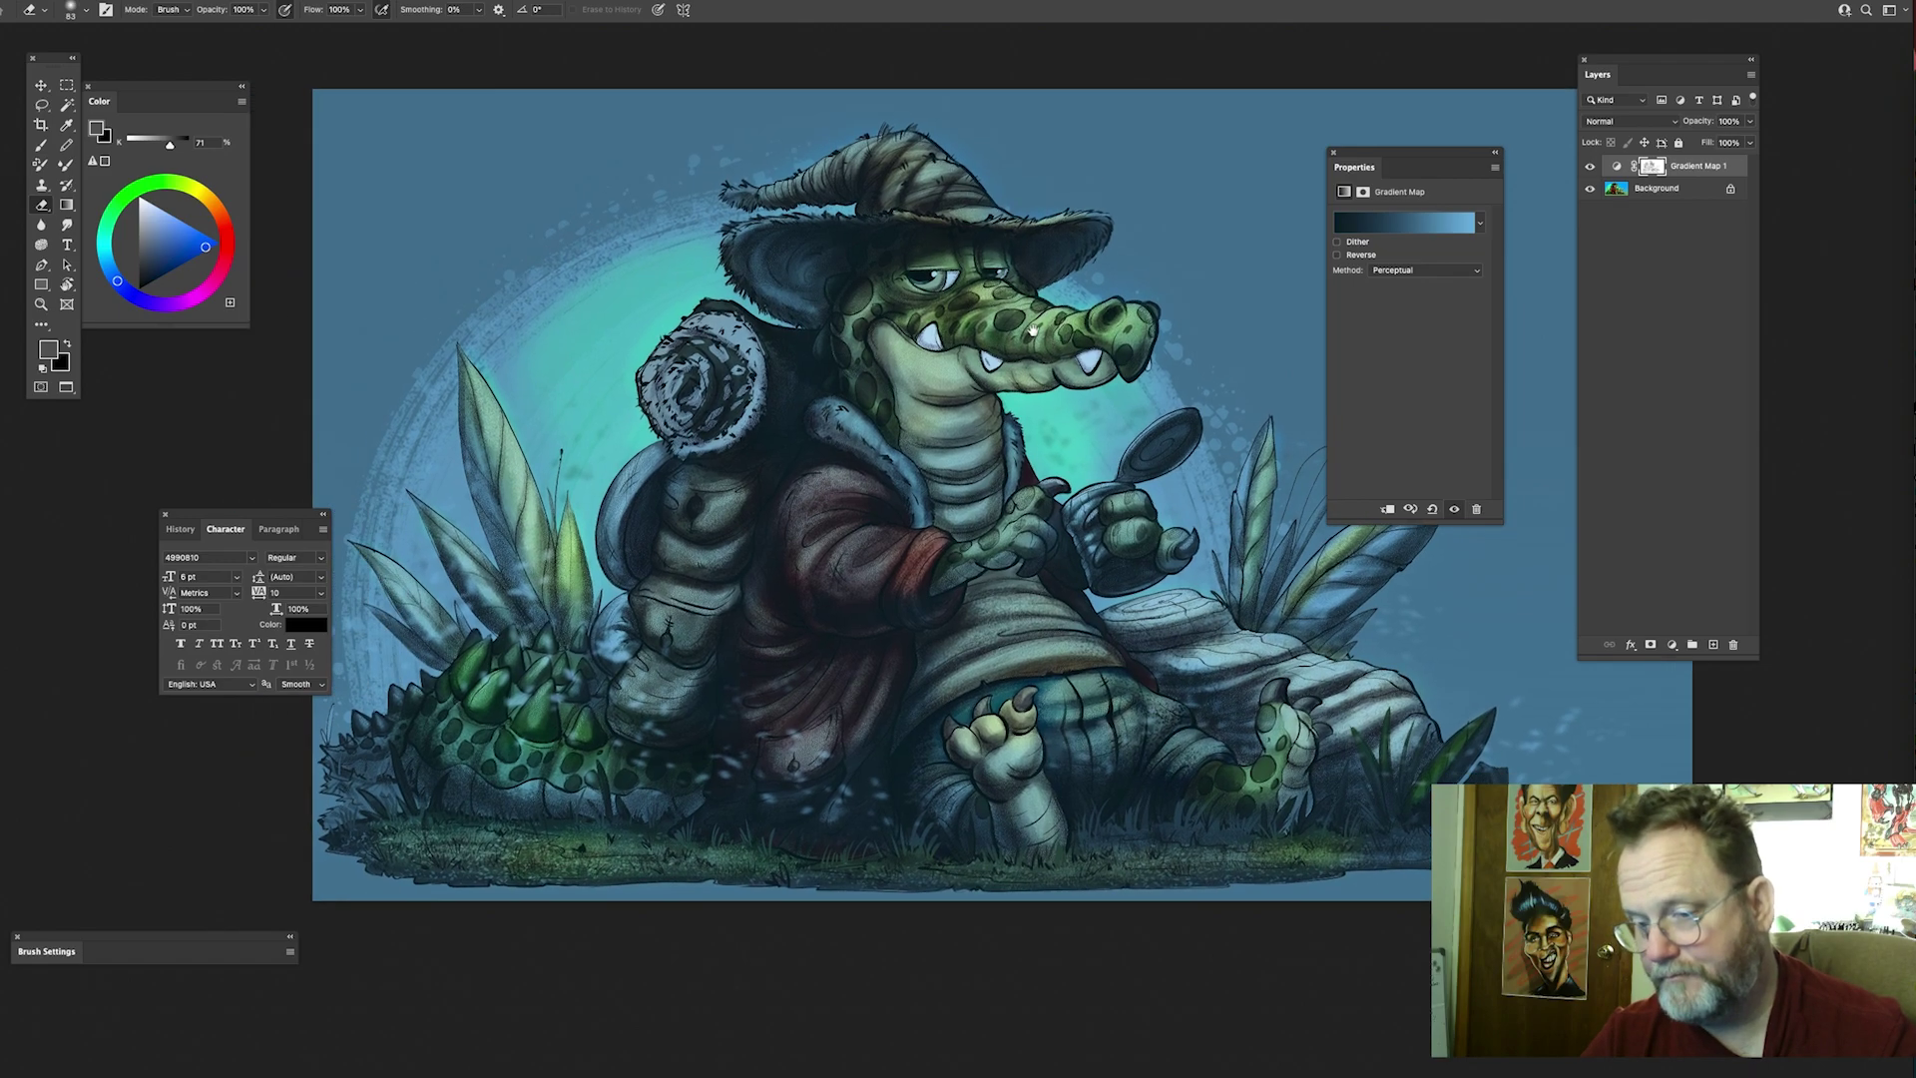
Step: Erase more of the mask over the face, snout and red sleeve to strengthen their original colours
left_click_drag(887, 299, 864, 273)
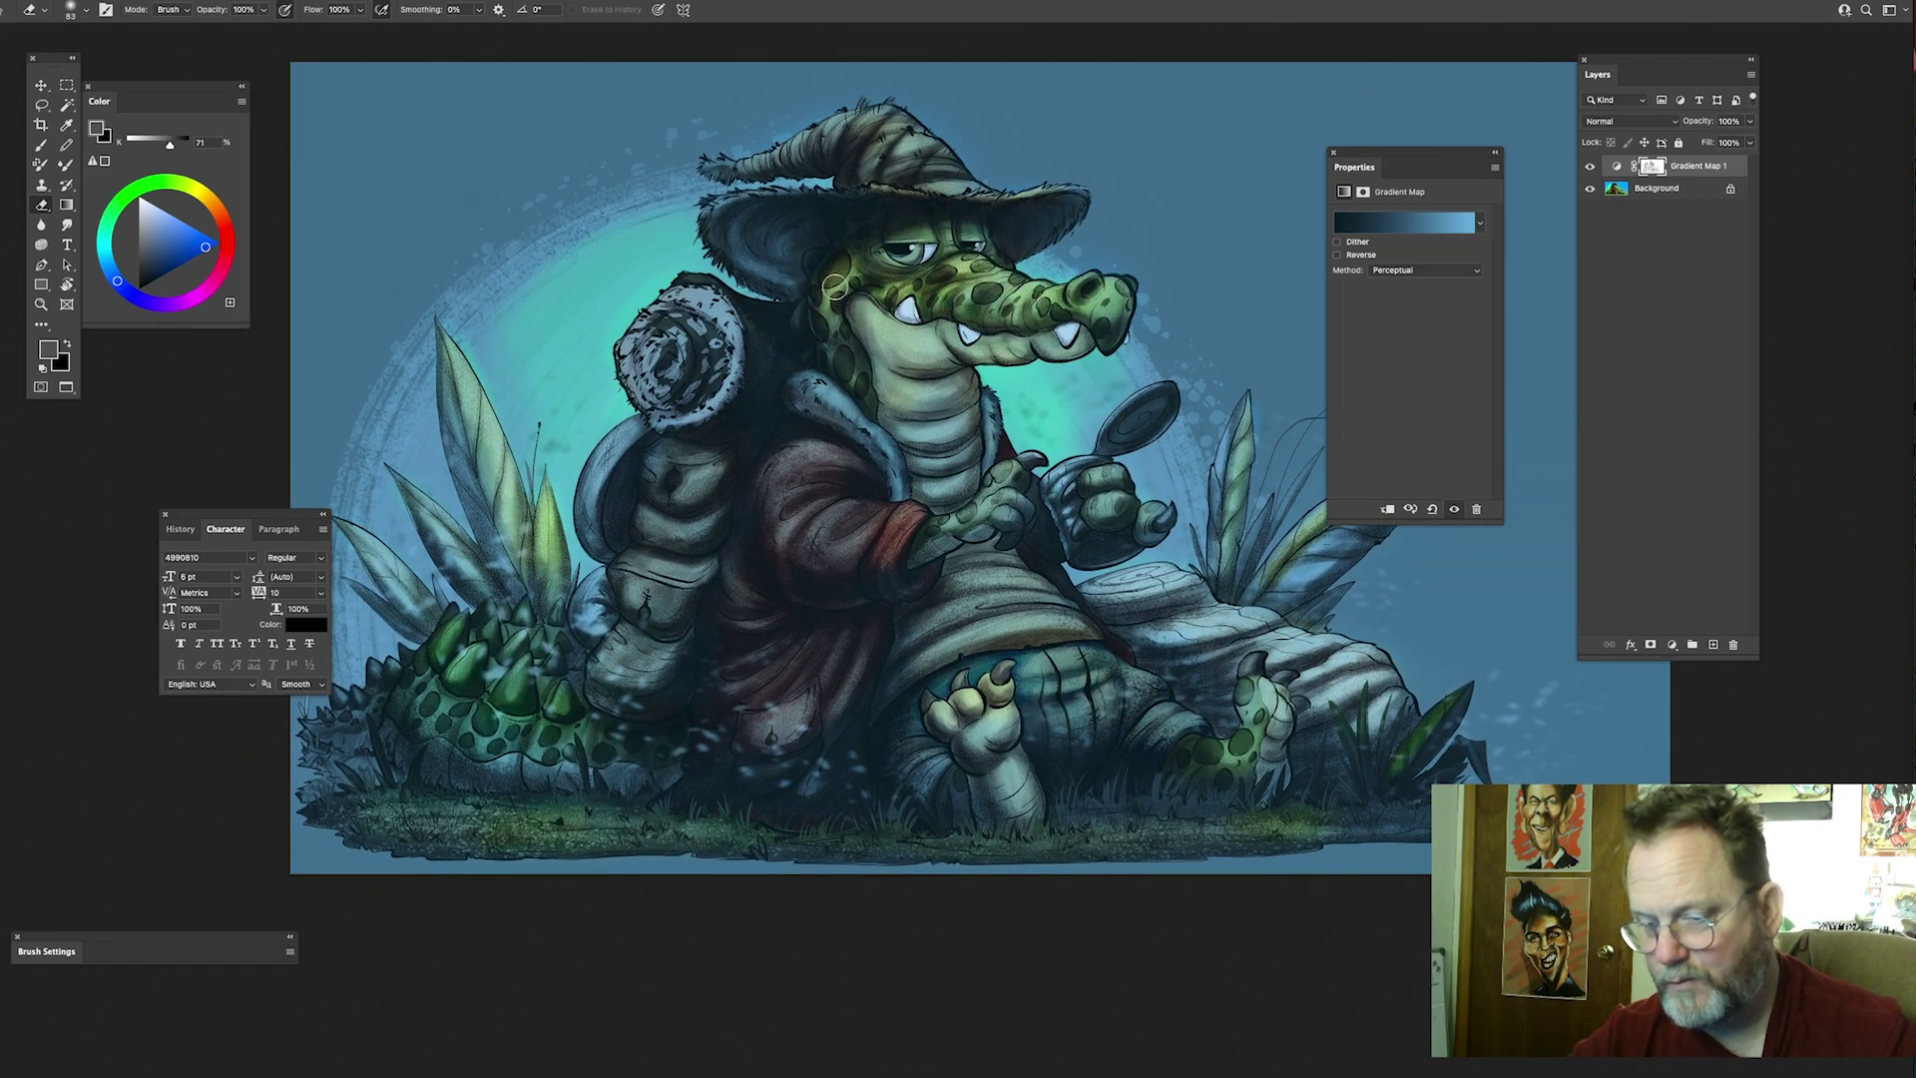
mouse_move(871, 442)
left_mouse_down()
mouse_move(857, 349)
mouse_move(820, 369)
left_mouse_up()
mouse_move(820, 369)
left_mouse_down()
mouse_move(757, 412)
mouse_move(831, 420)
left_mouse_up()
left_click_drag(1128, 470, 1107, 582)
mouse_move(1030, 479)
left_mouse_down()
mouse_move(929, 548)
mouse_move(1064, 511)
left_mouse_up()
left_click_drag(970, 336, 1045, 426)
left_click_drag(908, 305, 891, 304)
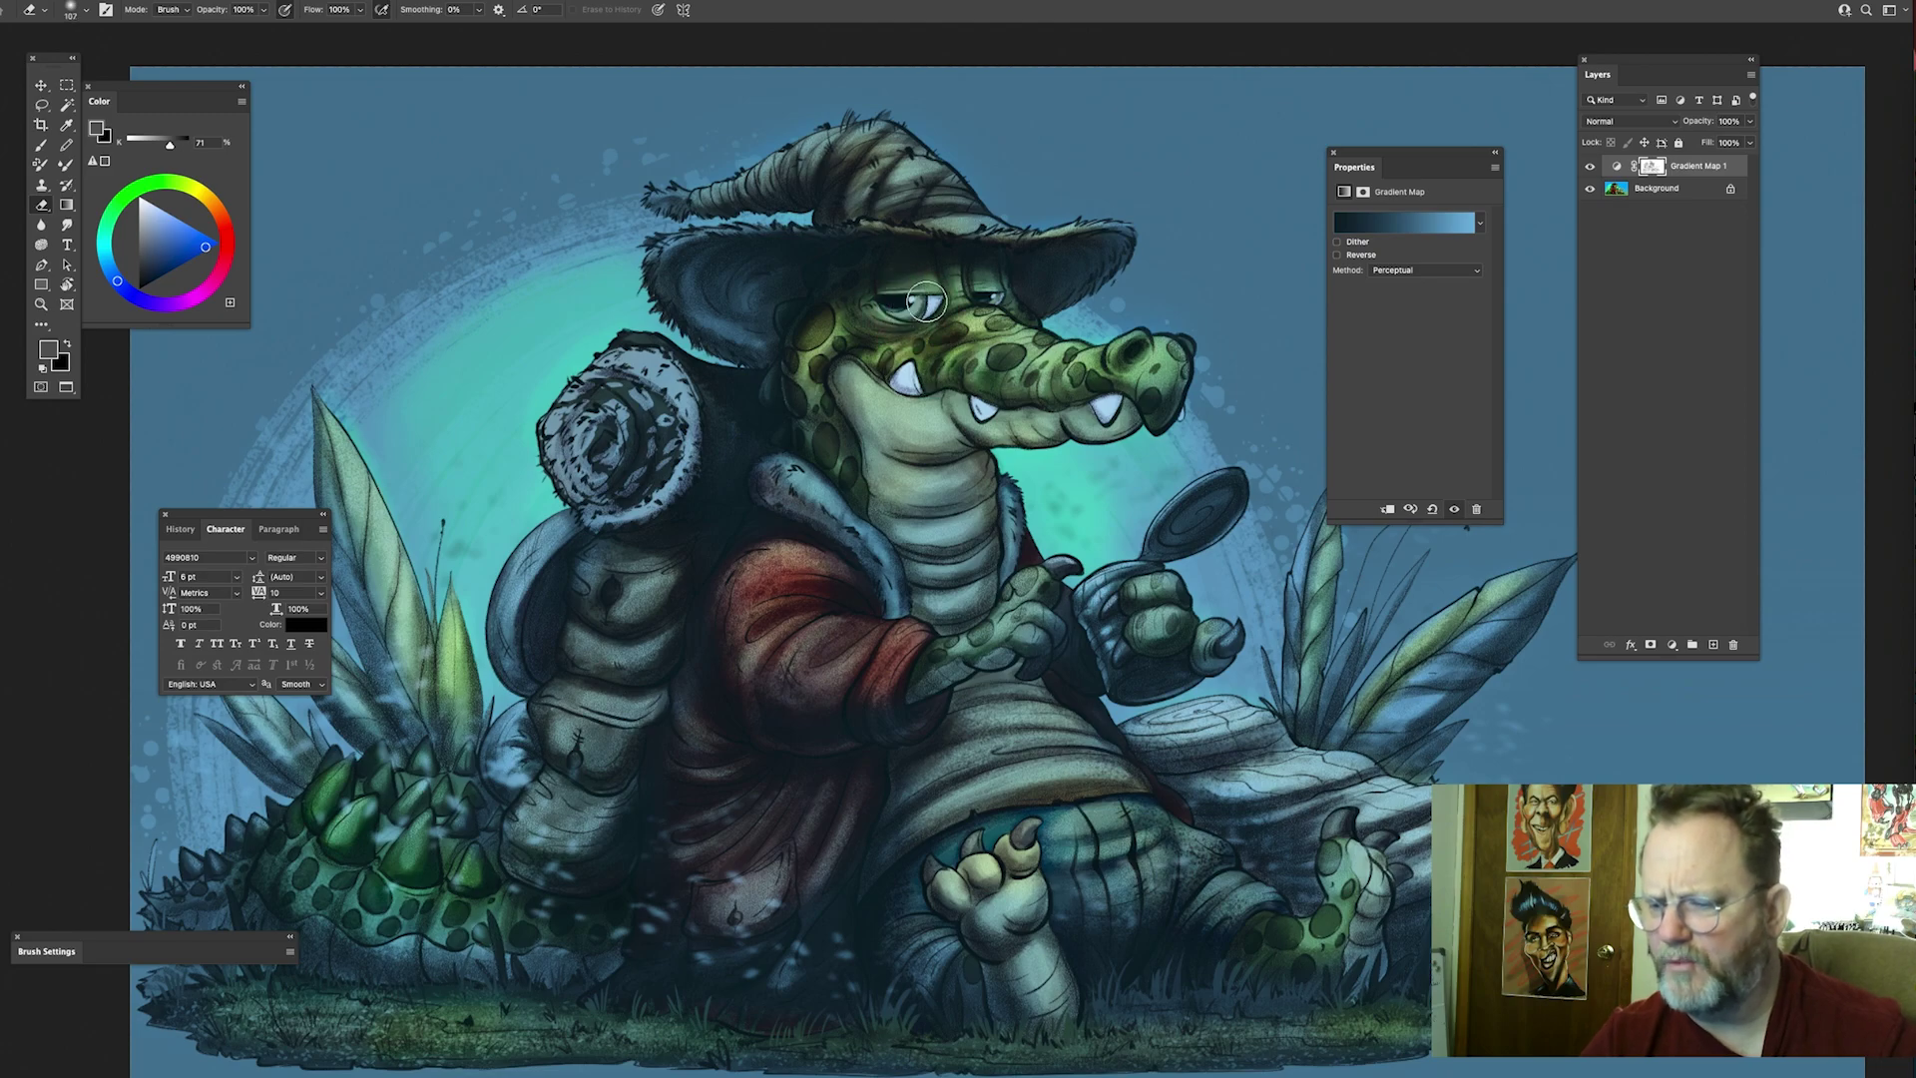
left_click_drag(1035, 414, 1023, 455)
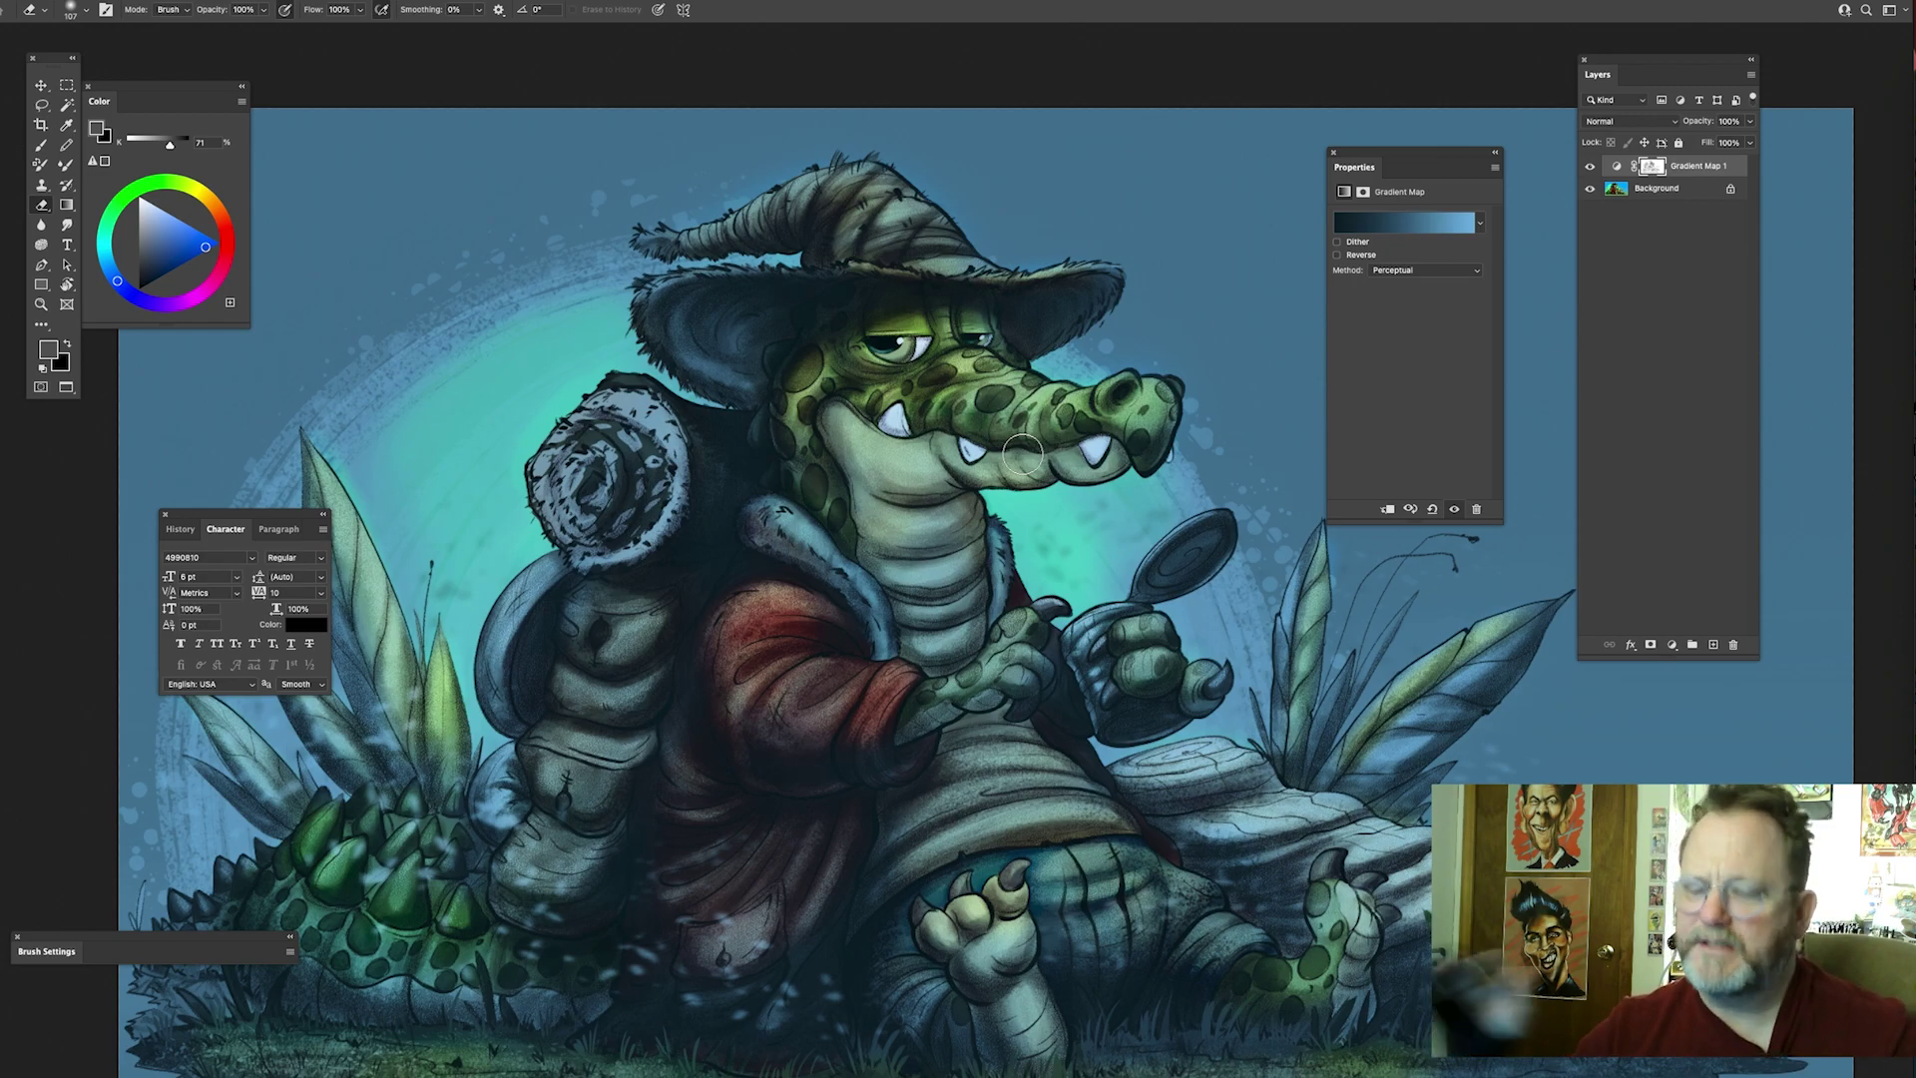
left_click_drag(716, 552, 778, 470)
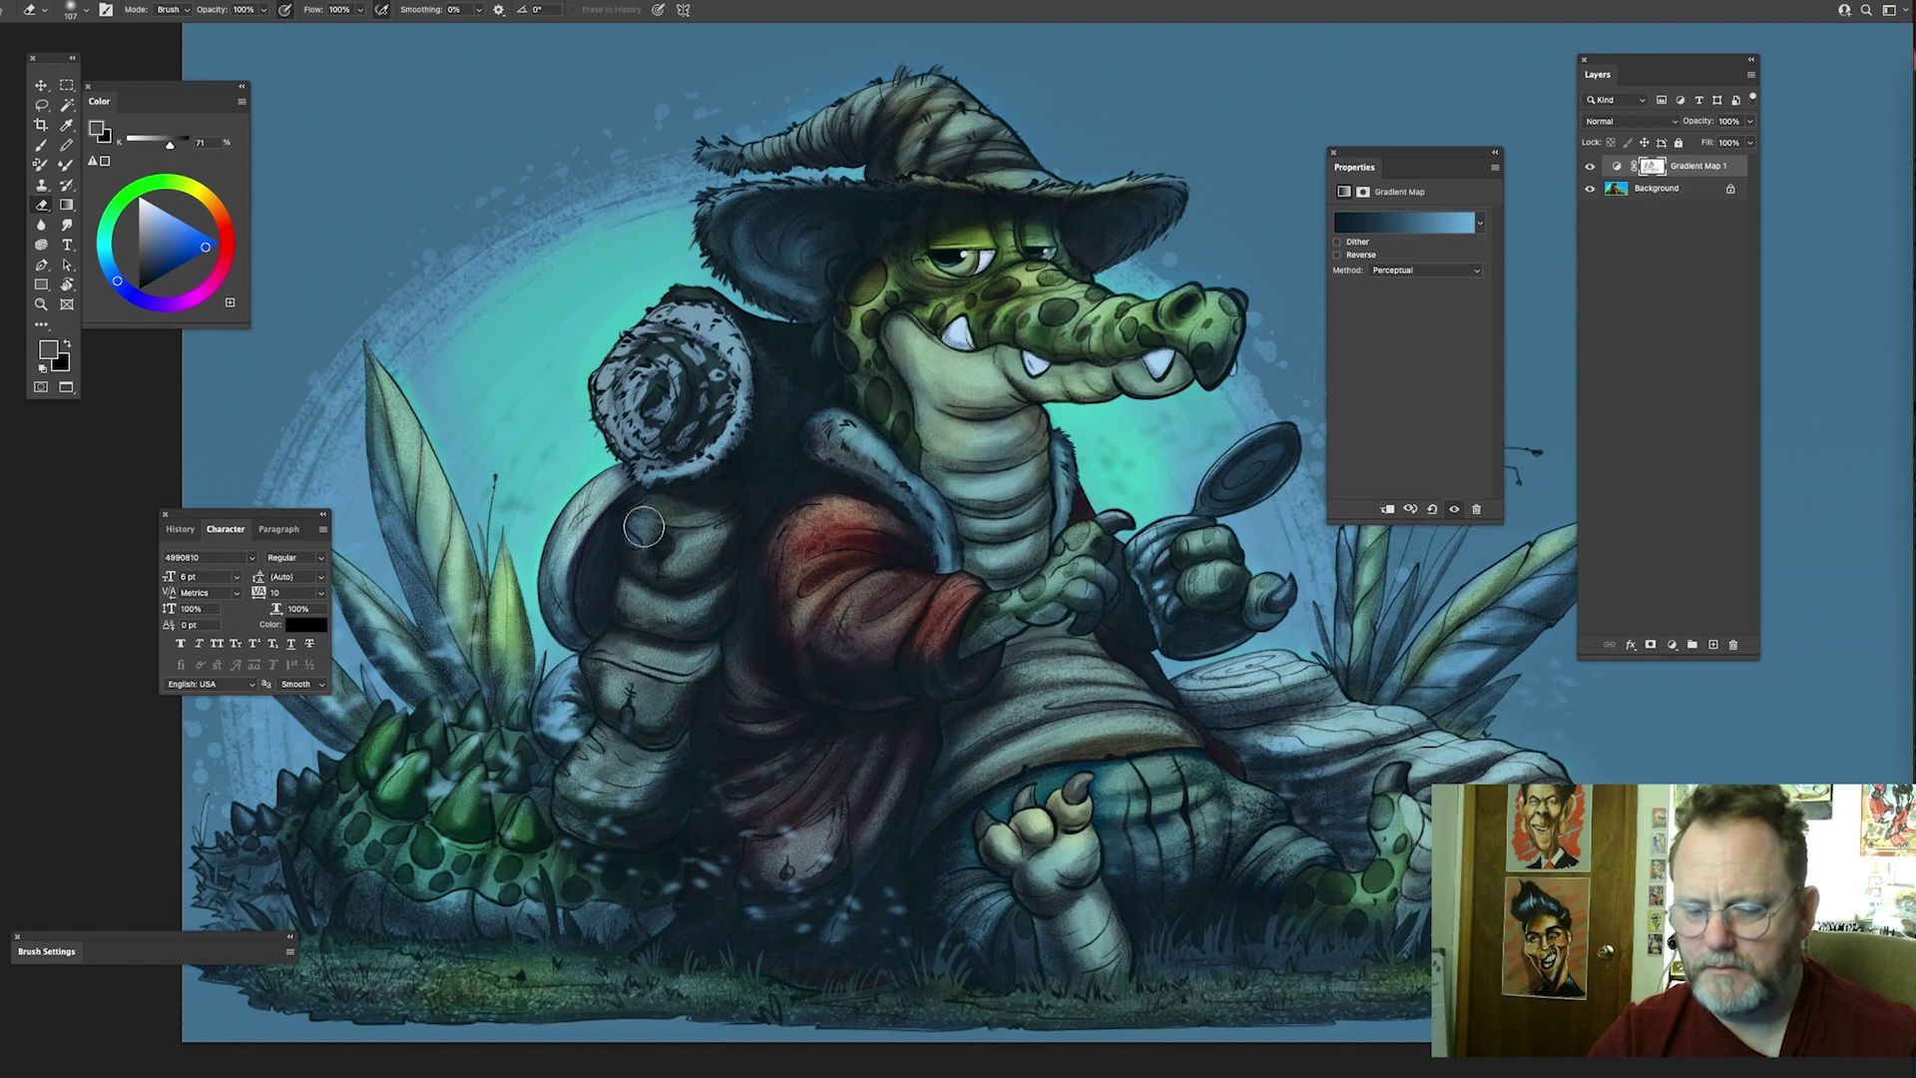
Step: Erase the mask over the backpack's upper pouch and, with a smaller eraser, over the spiked tail to restore their colours
left_click_drag(923, 559, 990, 516)
left_click_drag(635, 578, 710, 498)
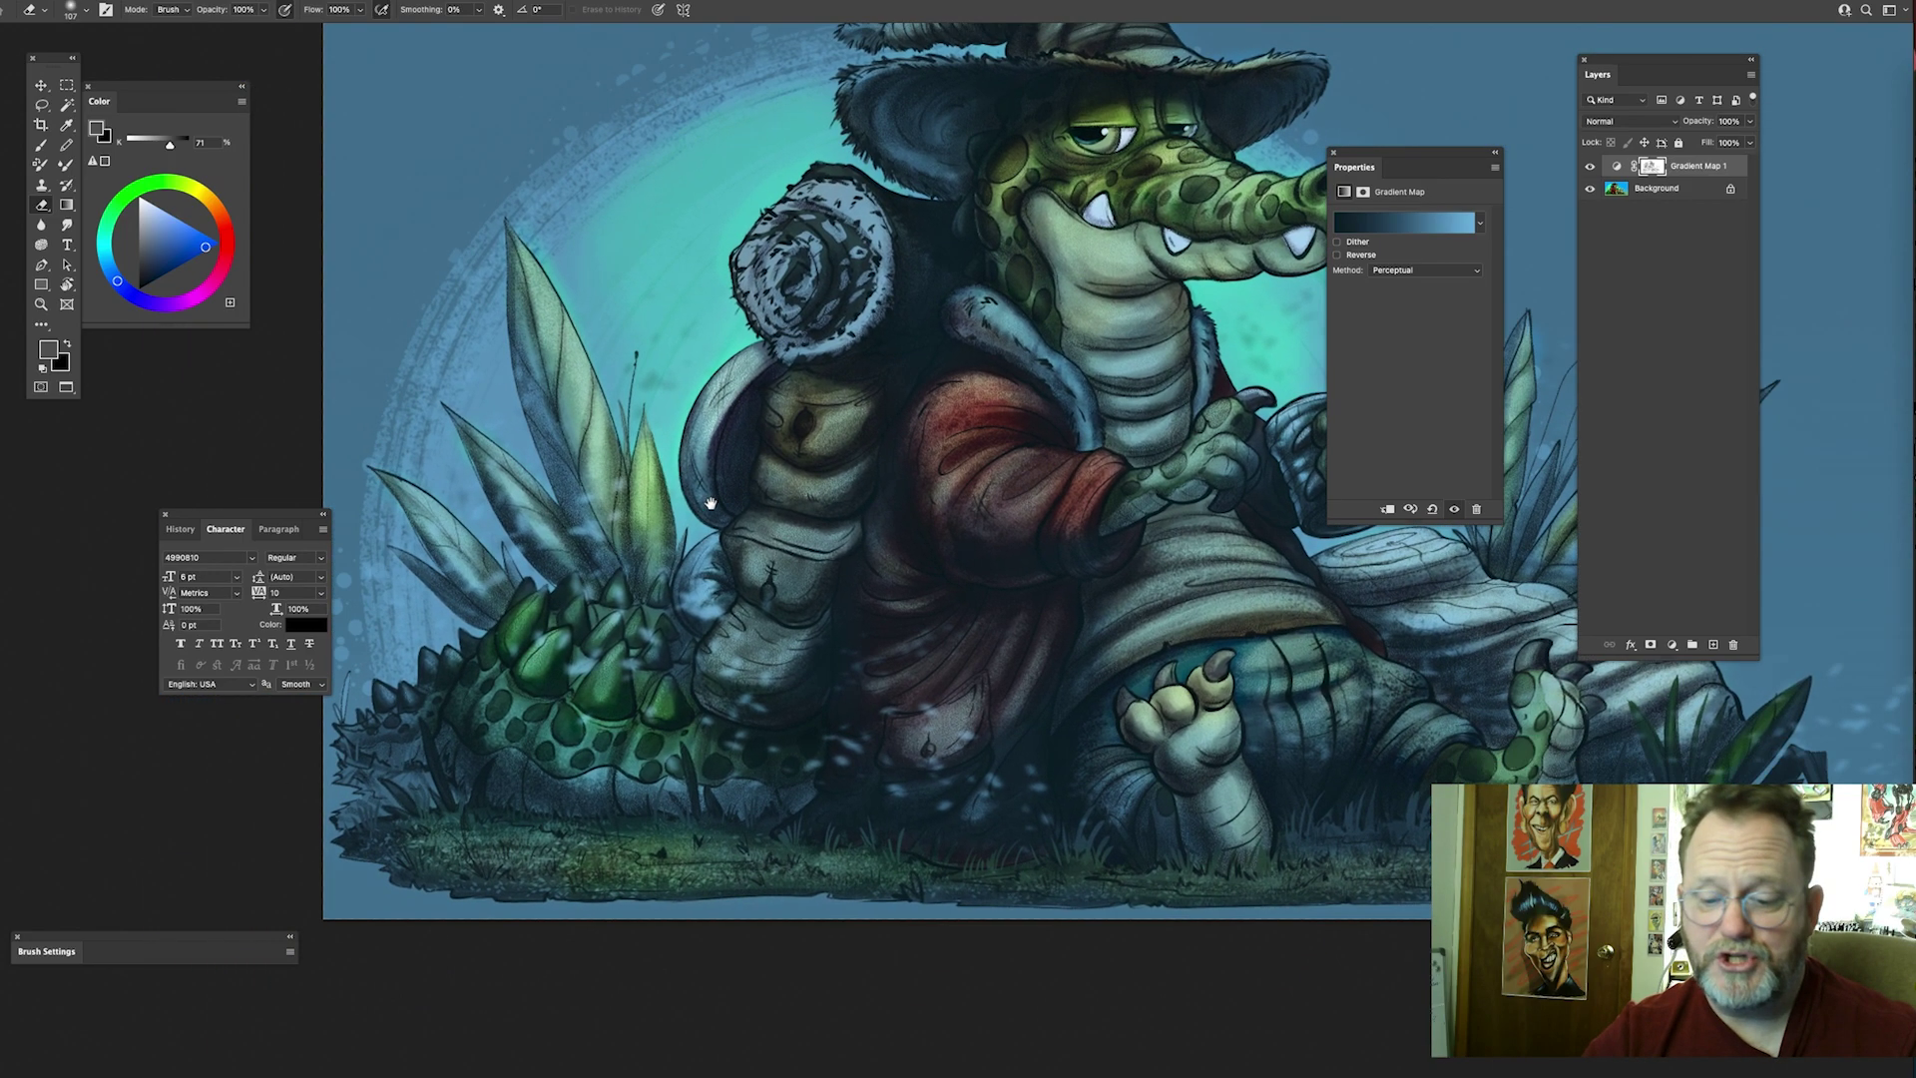
left_click_drag(591, 621, 830, 416)
key("bracketleft")
key("bracketleft")
key("bracketleft")
key("bracketleft")
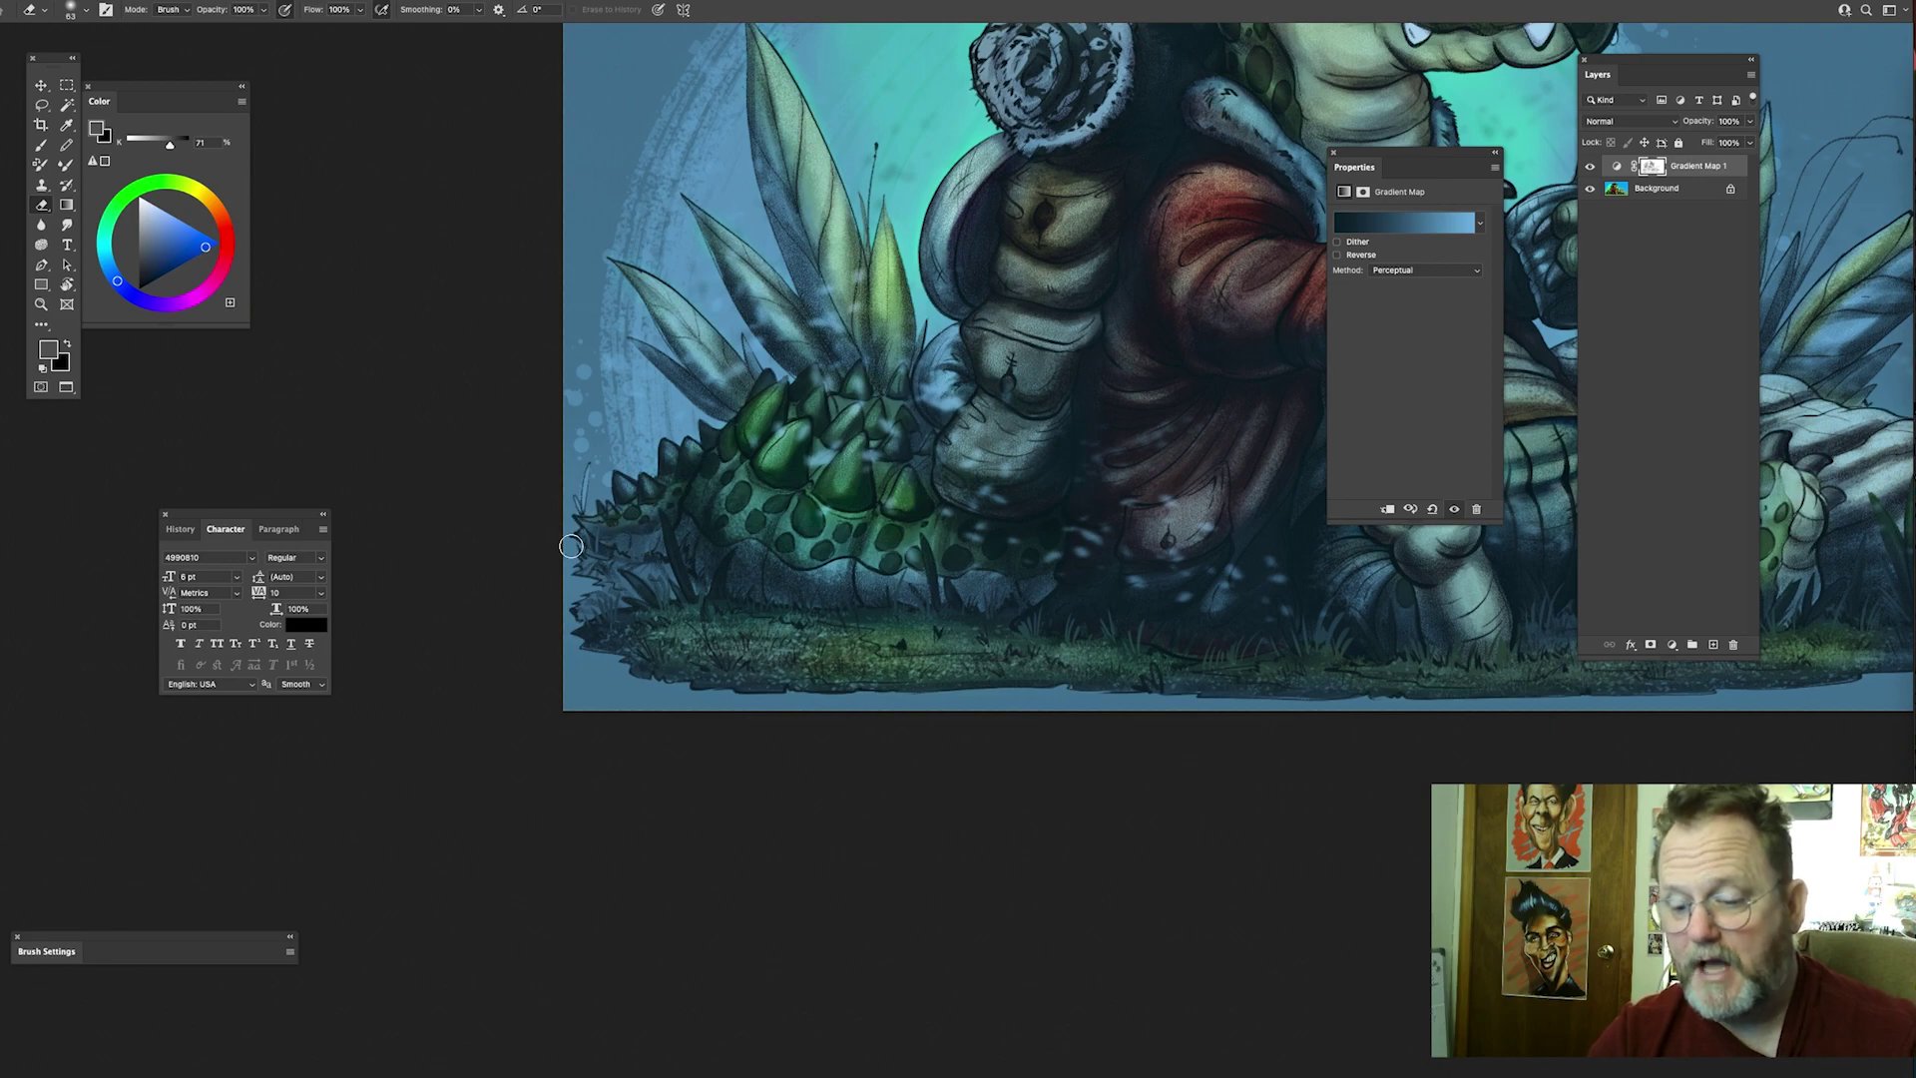
left_click_drag(1101, 432, 908, 508)
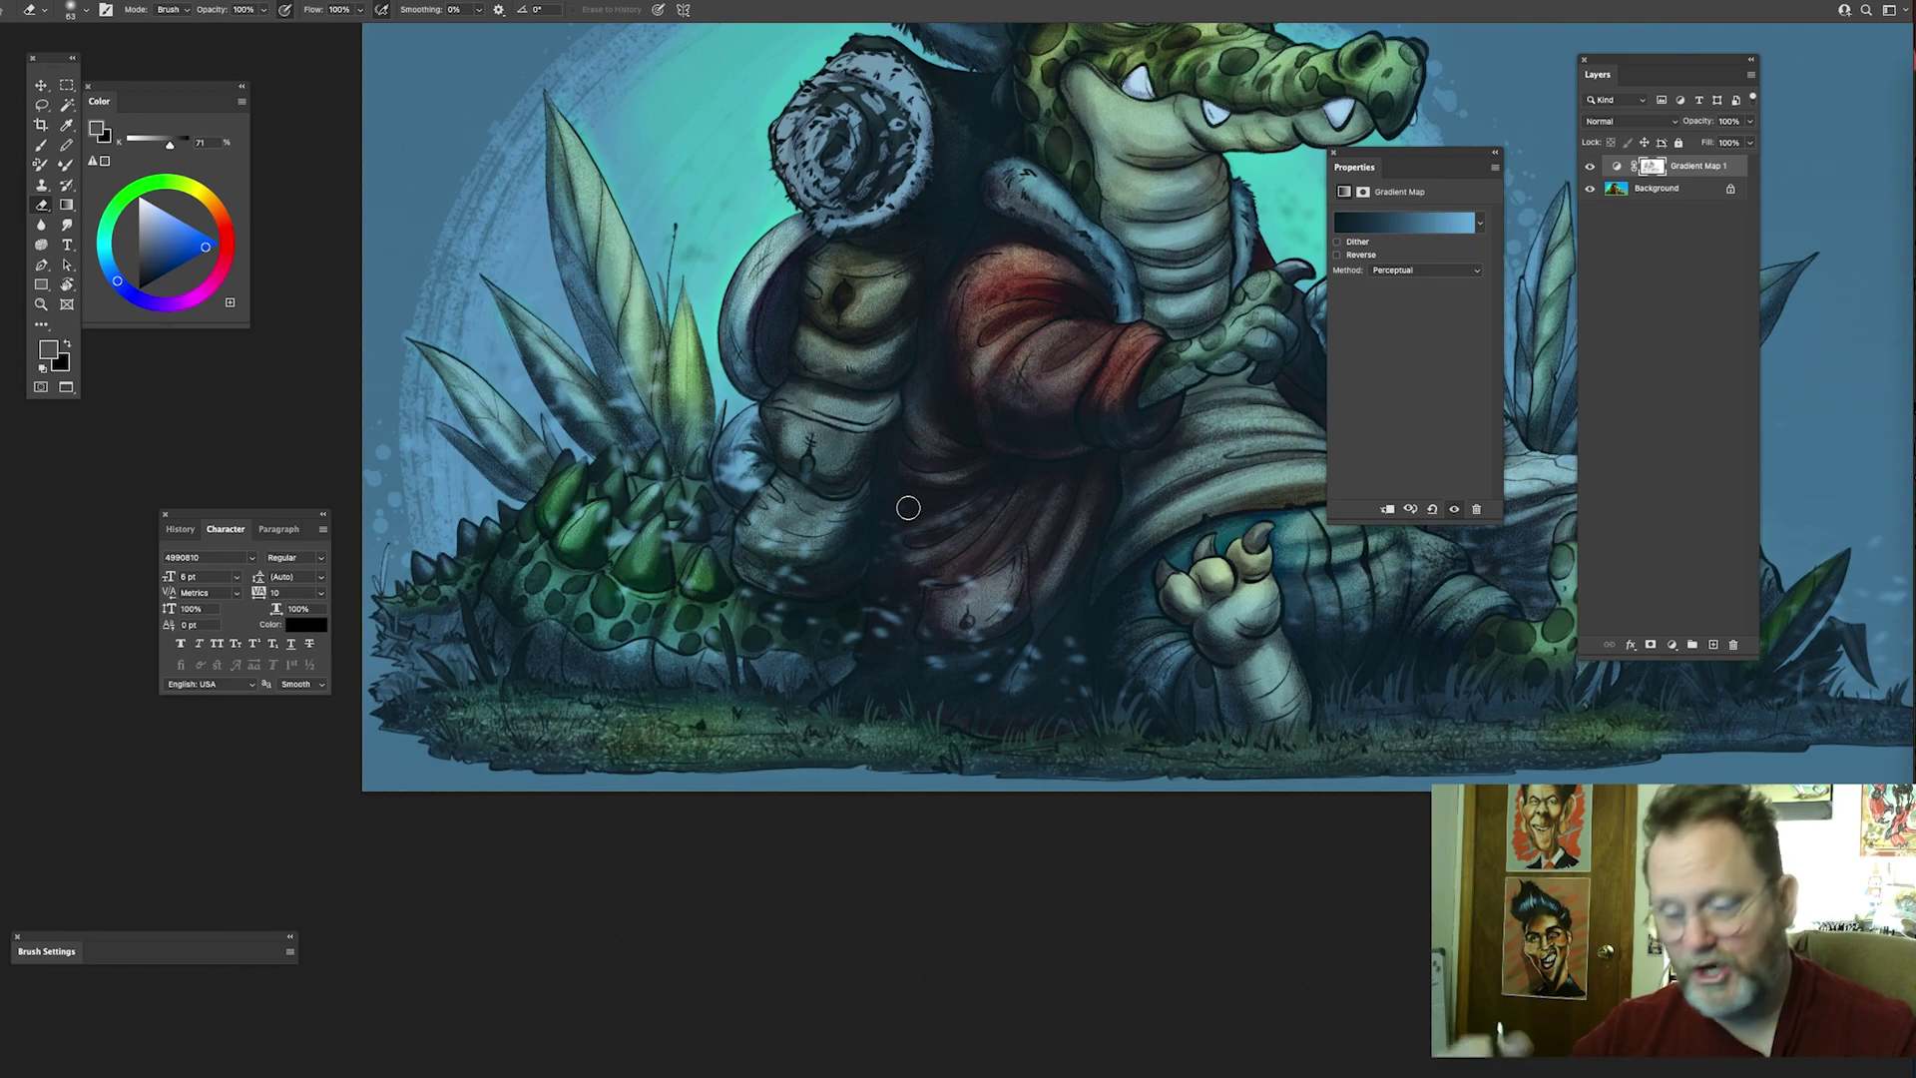
Step: Erase the mask over the hand holding the pan and the hand resting on the chest to bring back their green
mouse_move(1240, 276)
left_mouse_down()
mouse_move(1054, 374)
mouse_move(833, 563)
left_mouse_up()
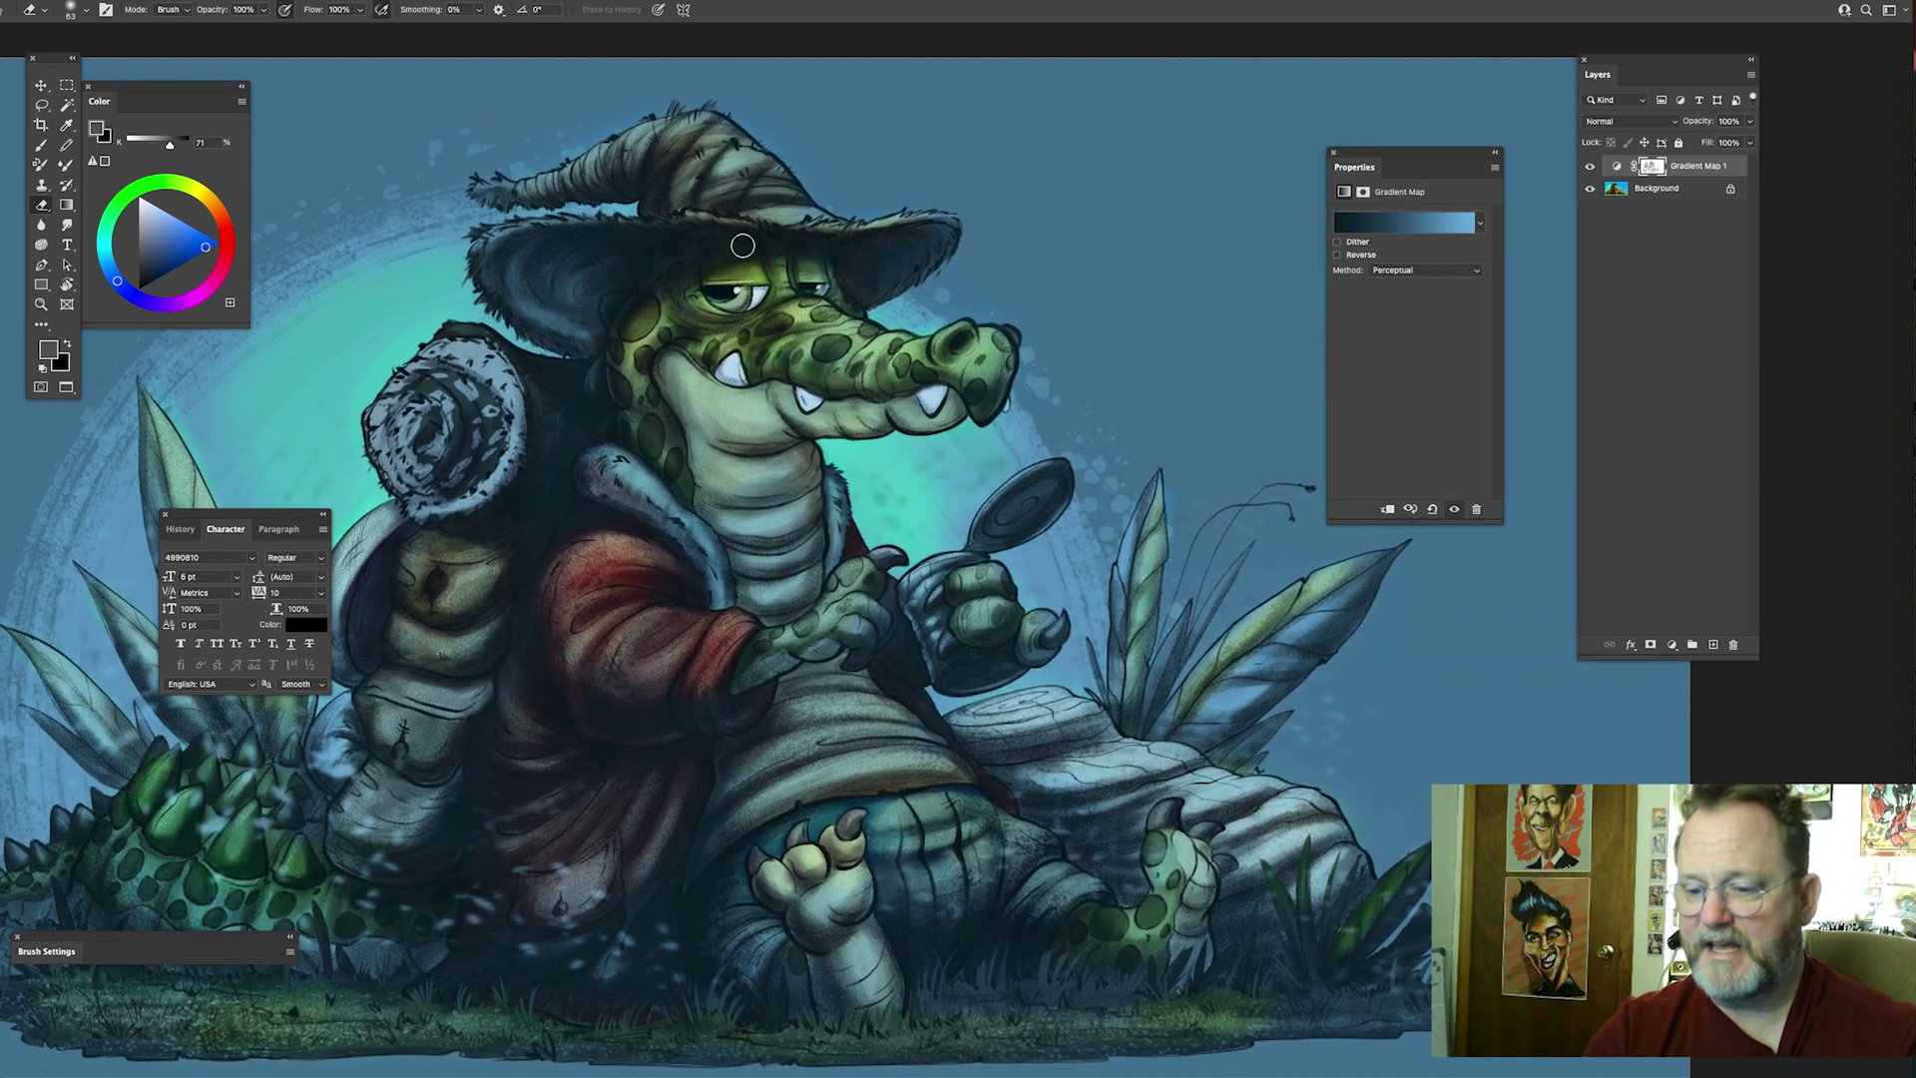
left_click_drag(786, 655, 771, 571)
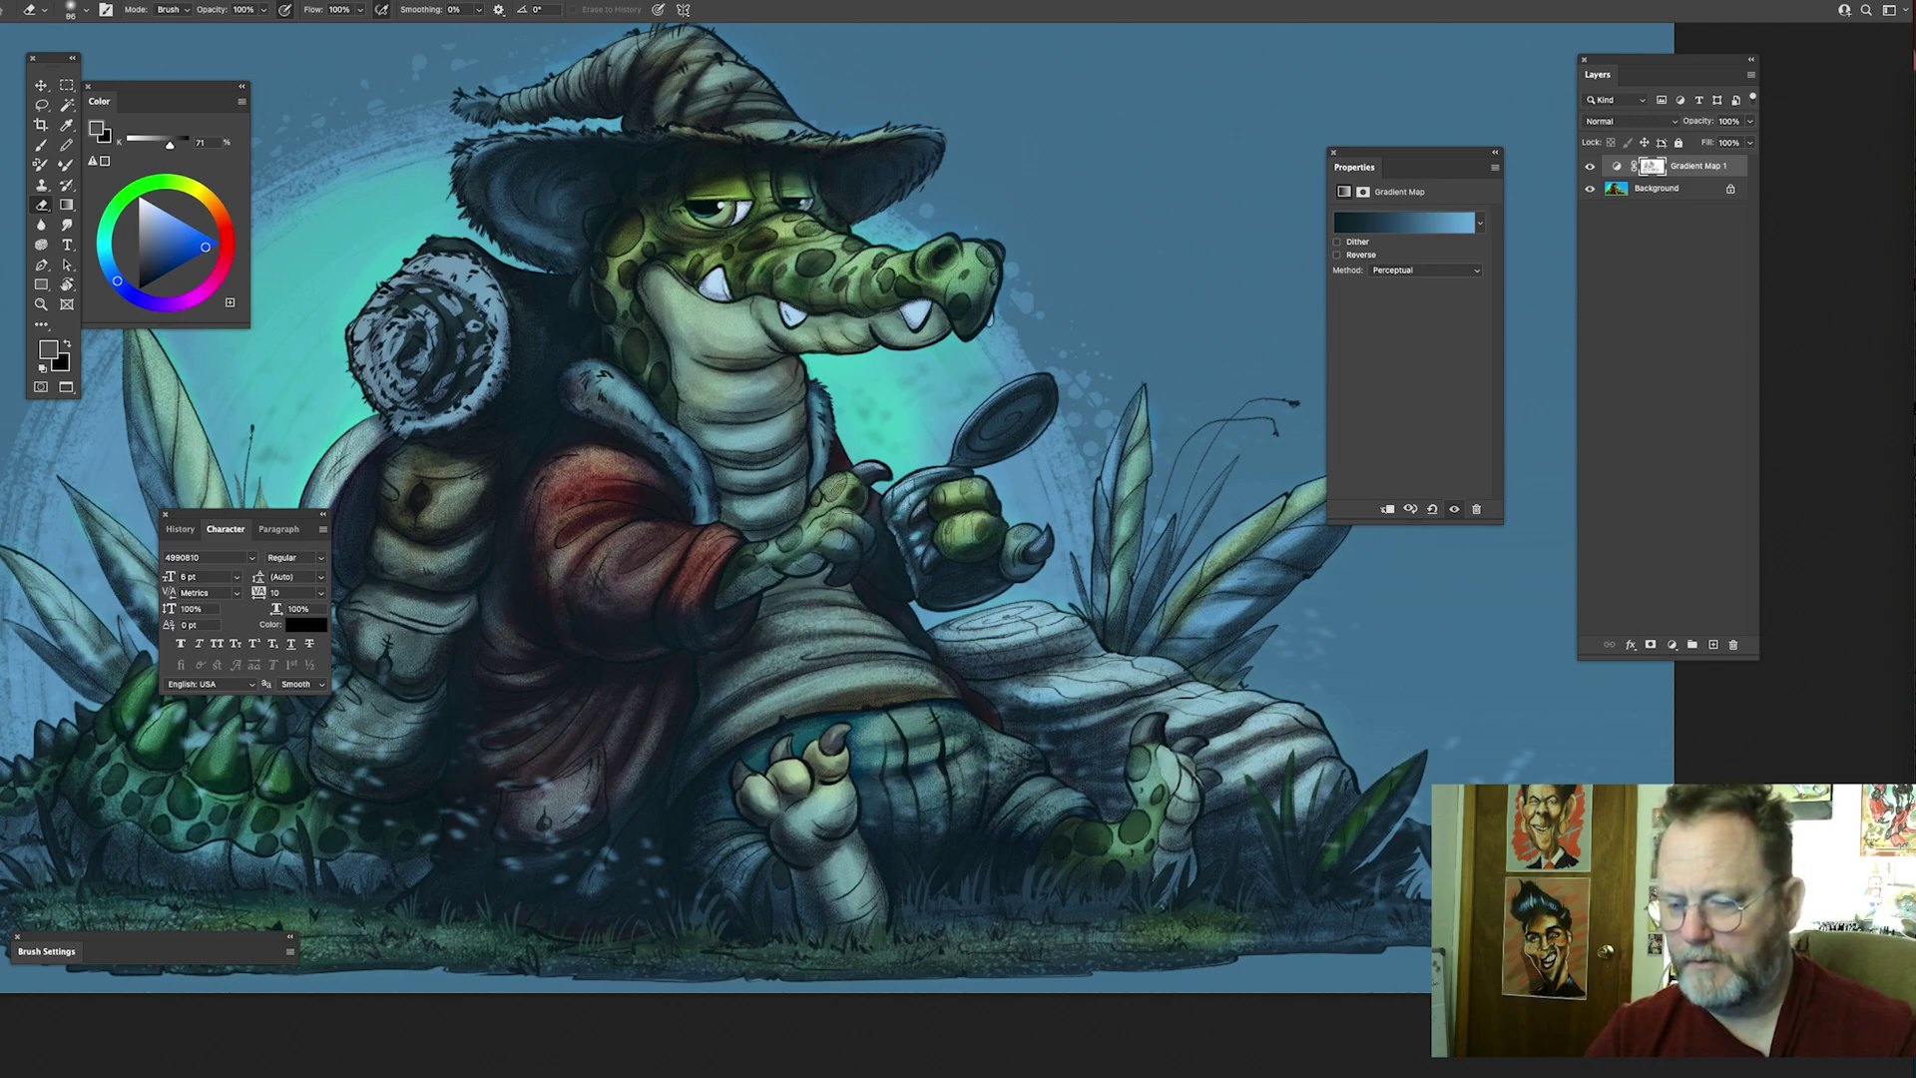
left_click_drag(868, 418, 931, 454)
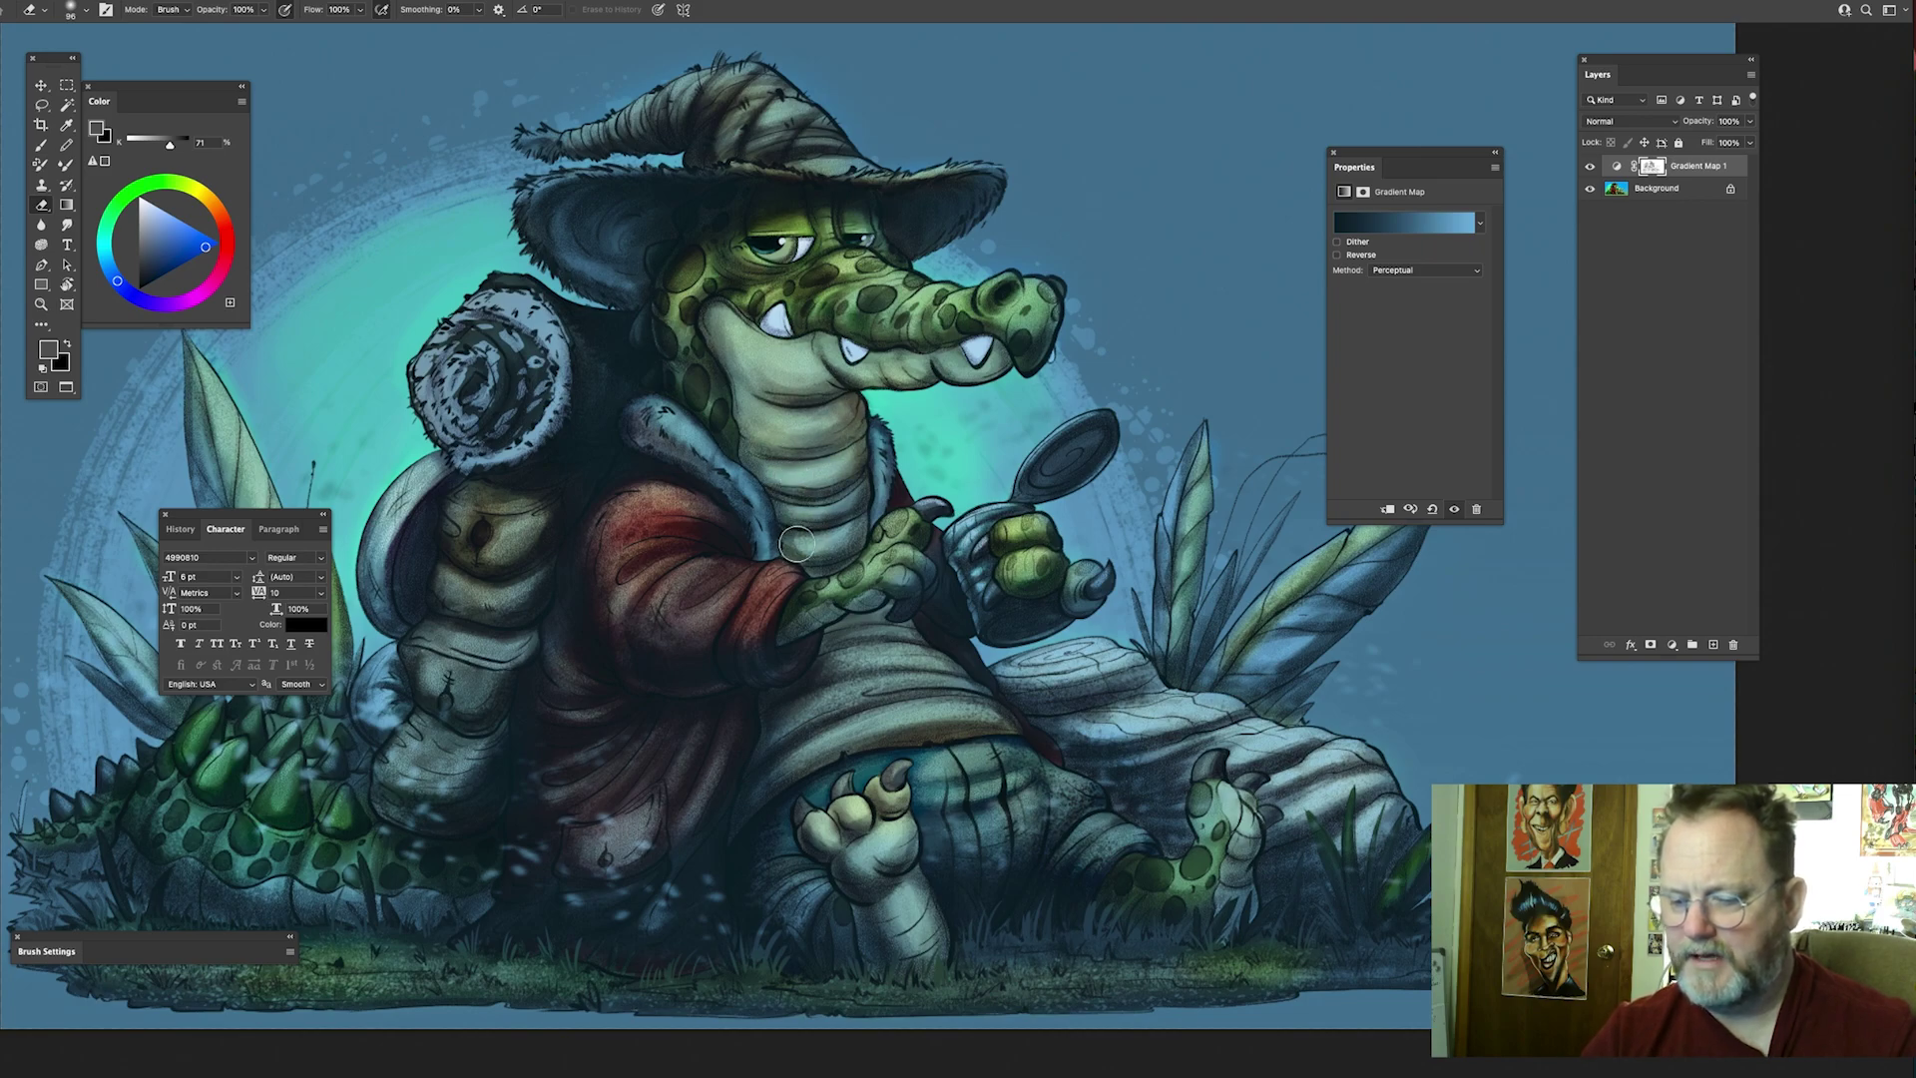
left_click_drag(1007, 573, 1070, 420)
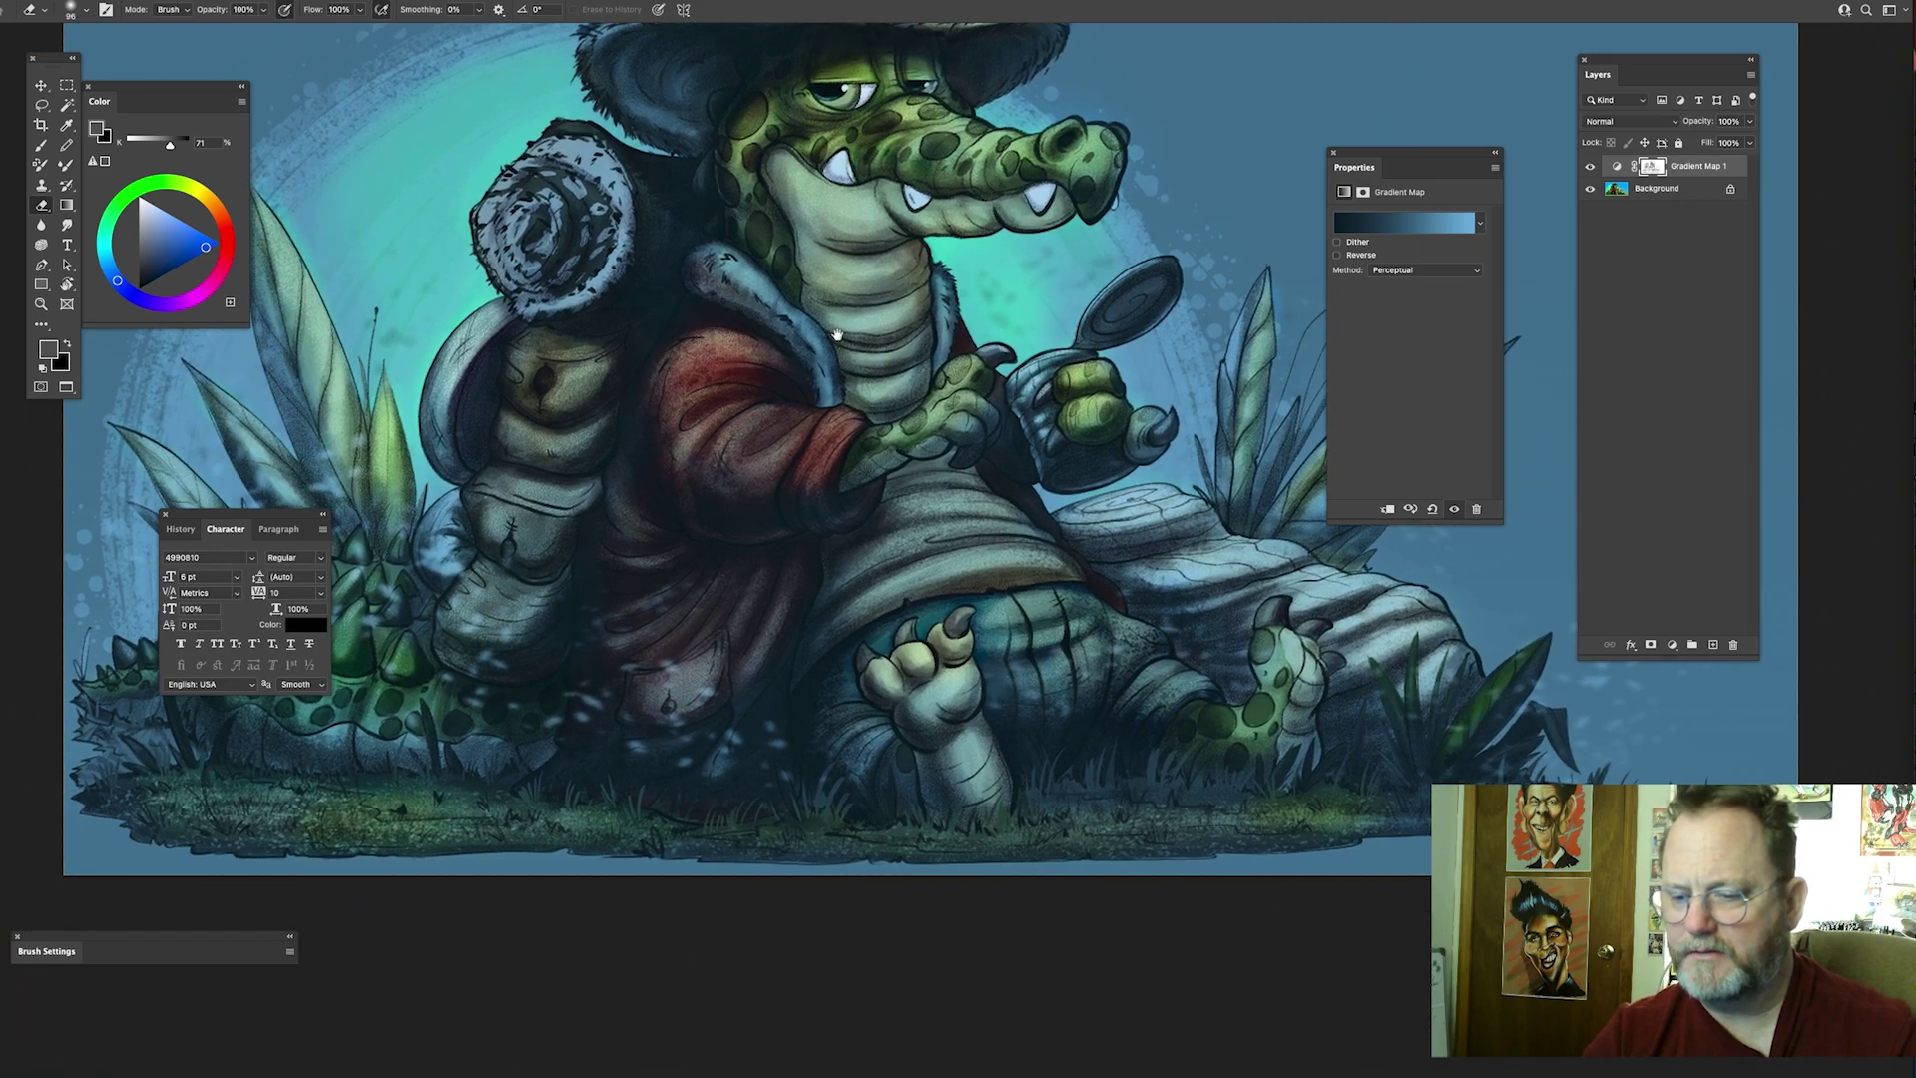
left_click_drag(794, 296, 896, 352)
left_click_drag(1011, 392, 1034, 453)
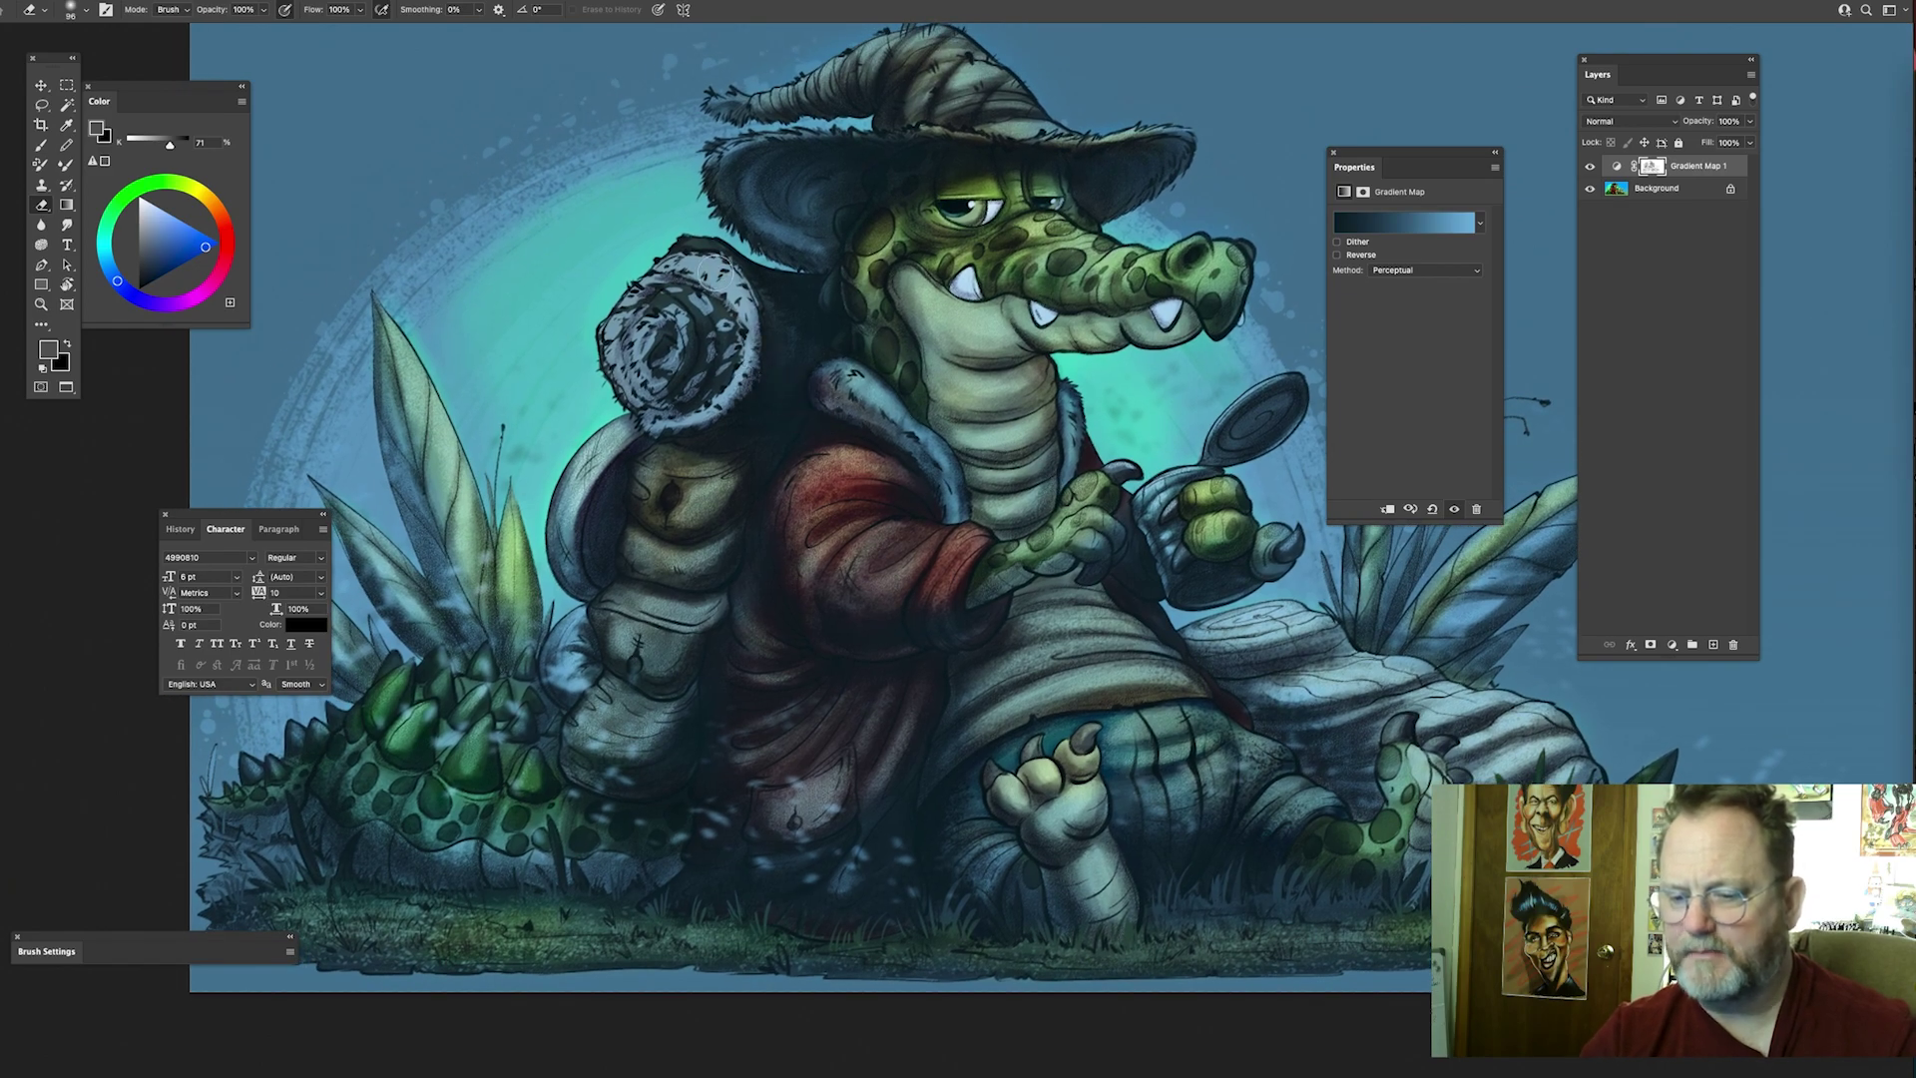
left_click_drag(904, 312, 919, 372)
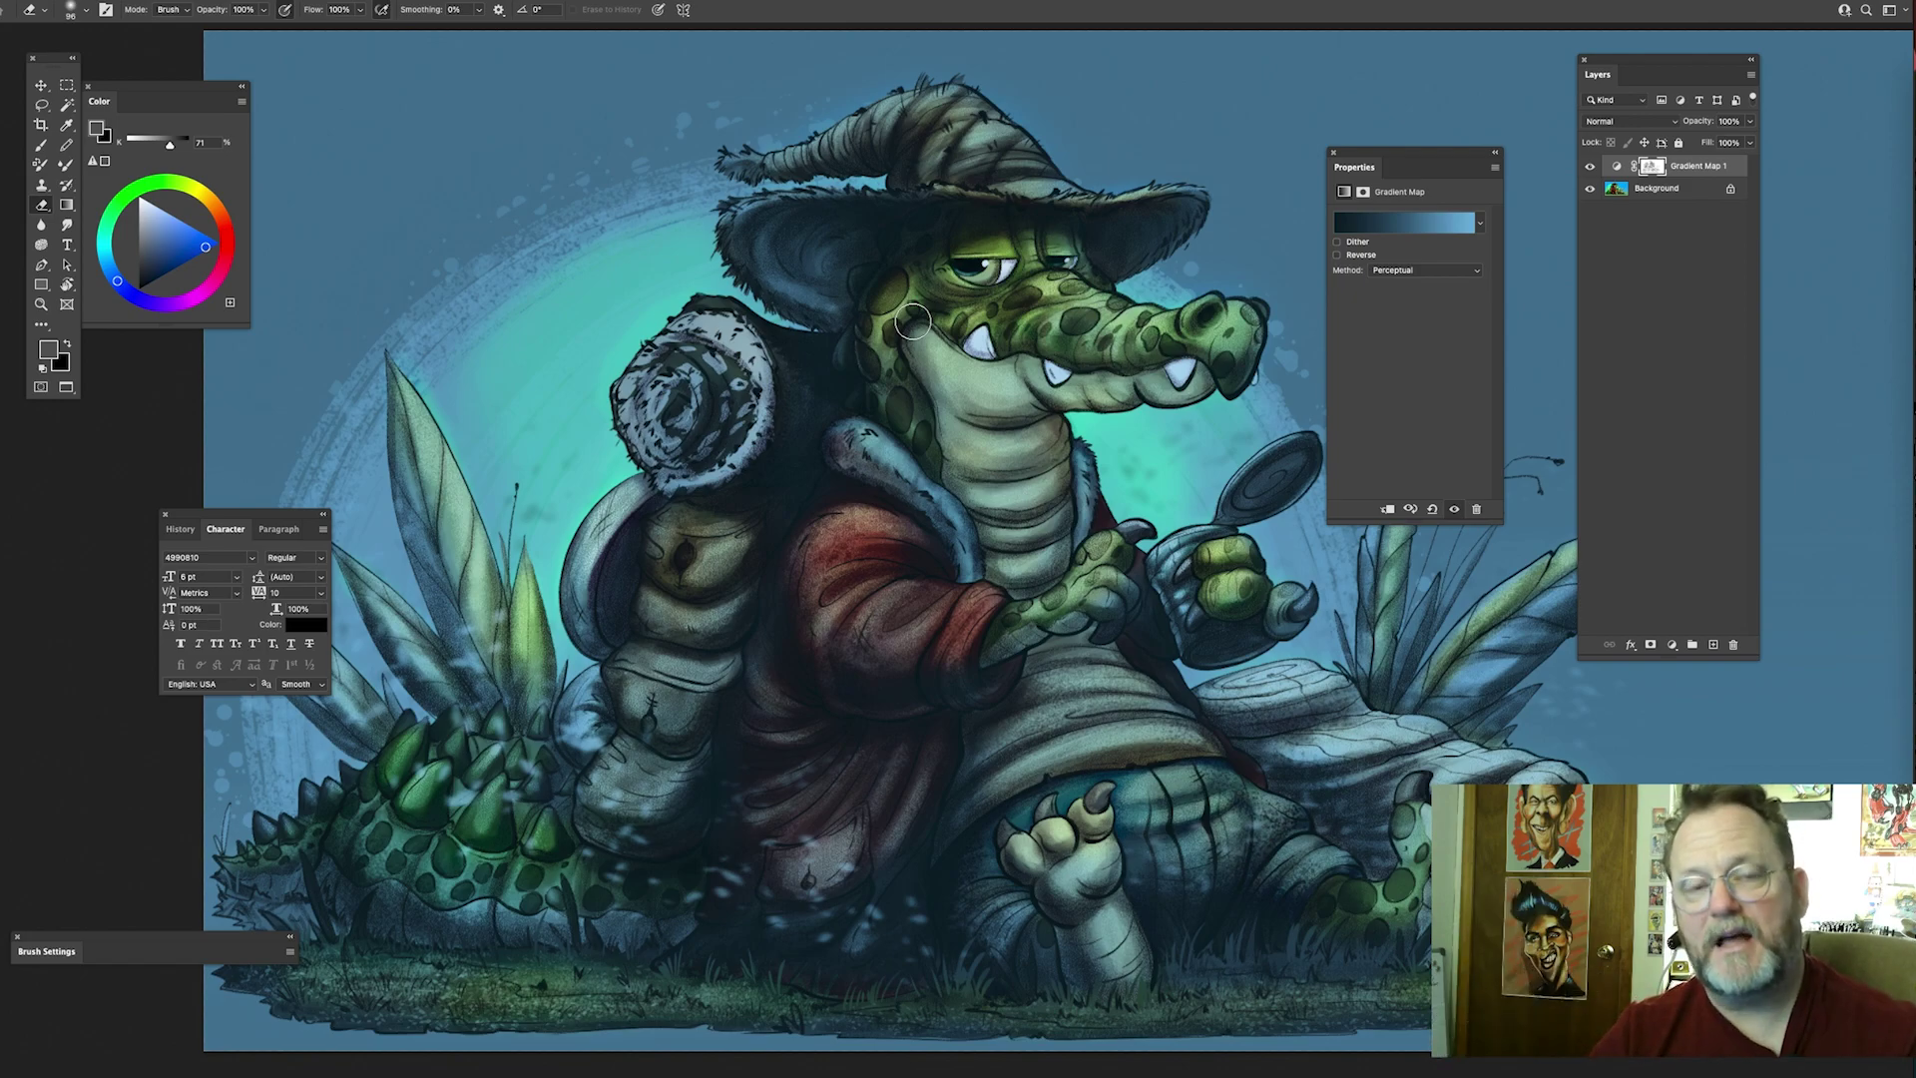
Step: Hide and show the Gradient Map layer to compare the blue version with the original colours
left_click_drag(846, 742, 883, 572)
left_click(1590, 167)
left_click(1592, 169)
left_click_drag(1077, 377, 872, 487)
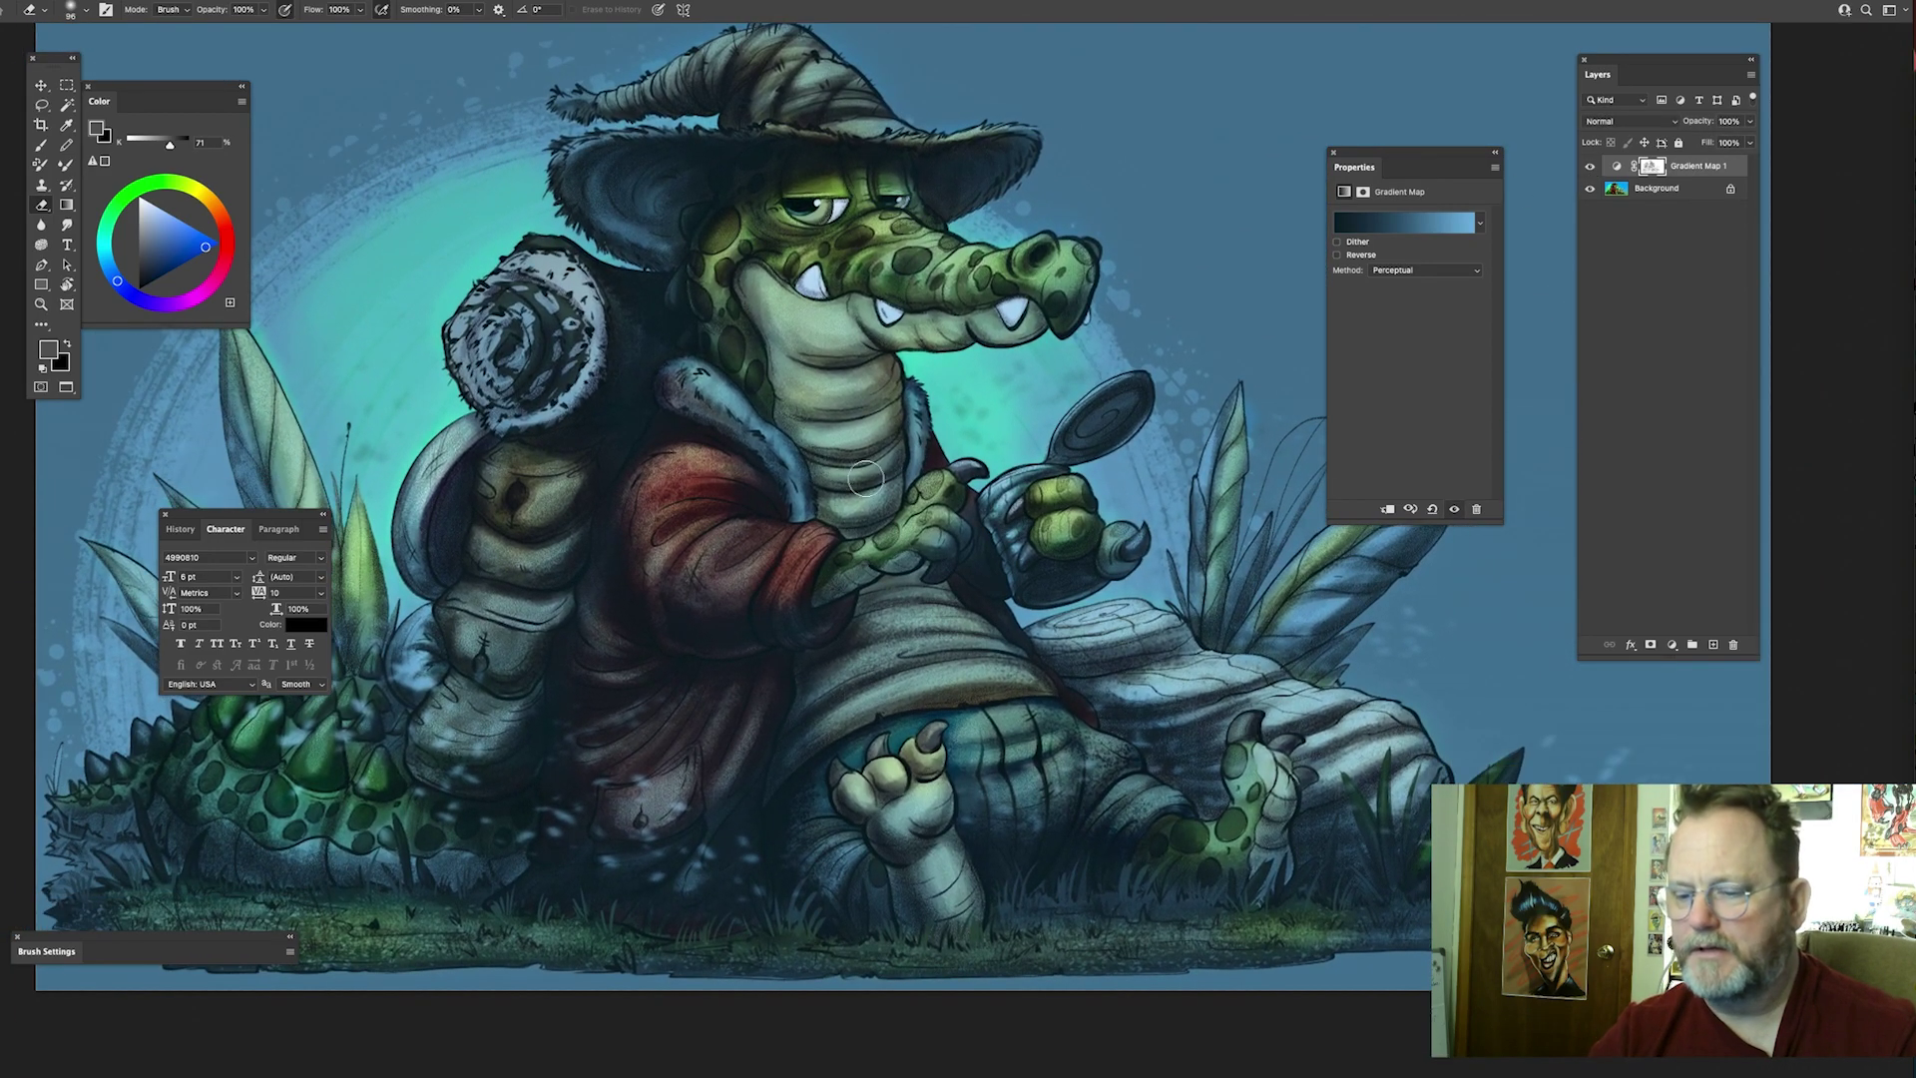
Step: Erase the mask over the crown and curled tip of the wizard hat to restore its warm stripes
left_click_drag(926, 267, 972, 319)
left_click_drag(860, 167, 979, 267)
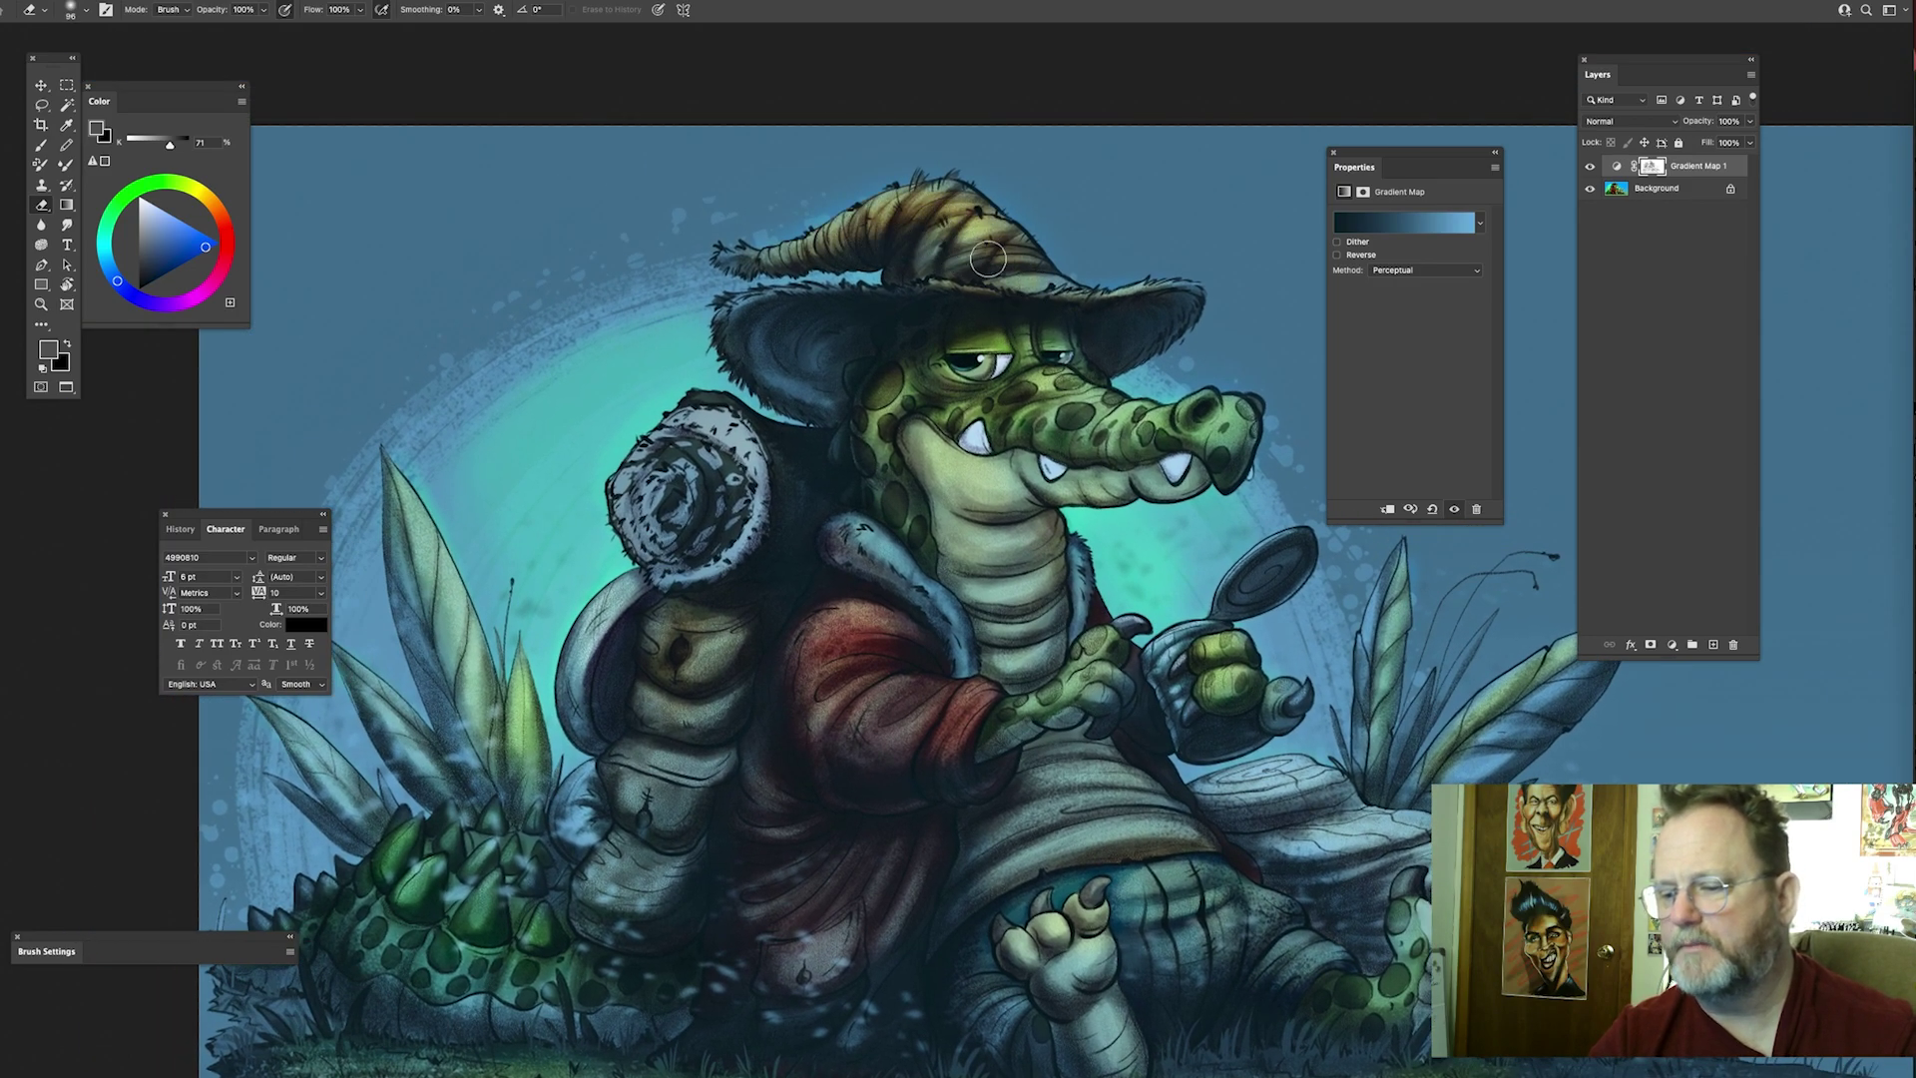
scroll(994, 260, "right", 4)
Step: Add a new layer above the Gradient Map, set its blend mode to Overlay and choose orange as the brush colour
left_click(1714, 643)
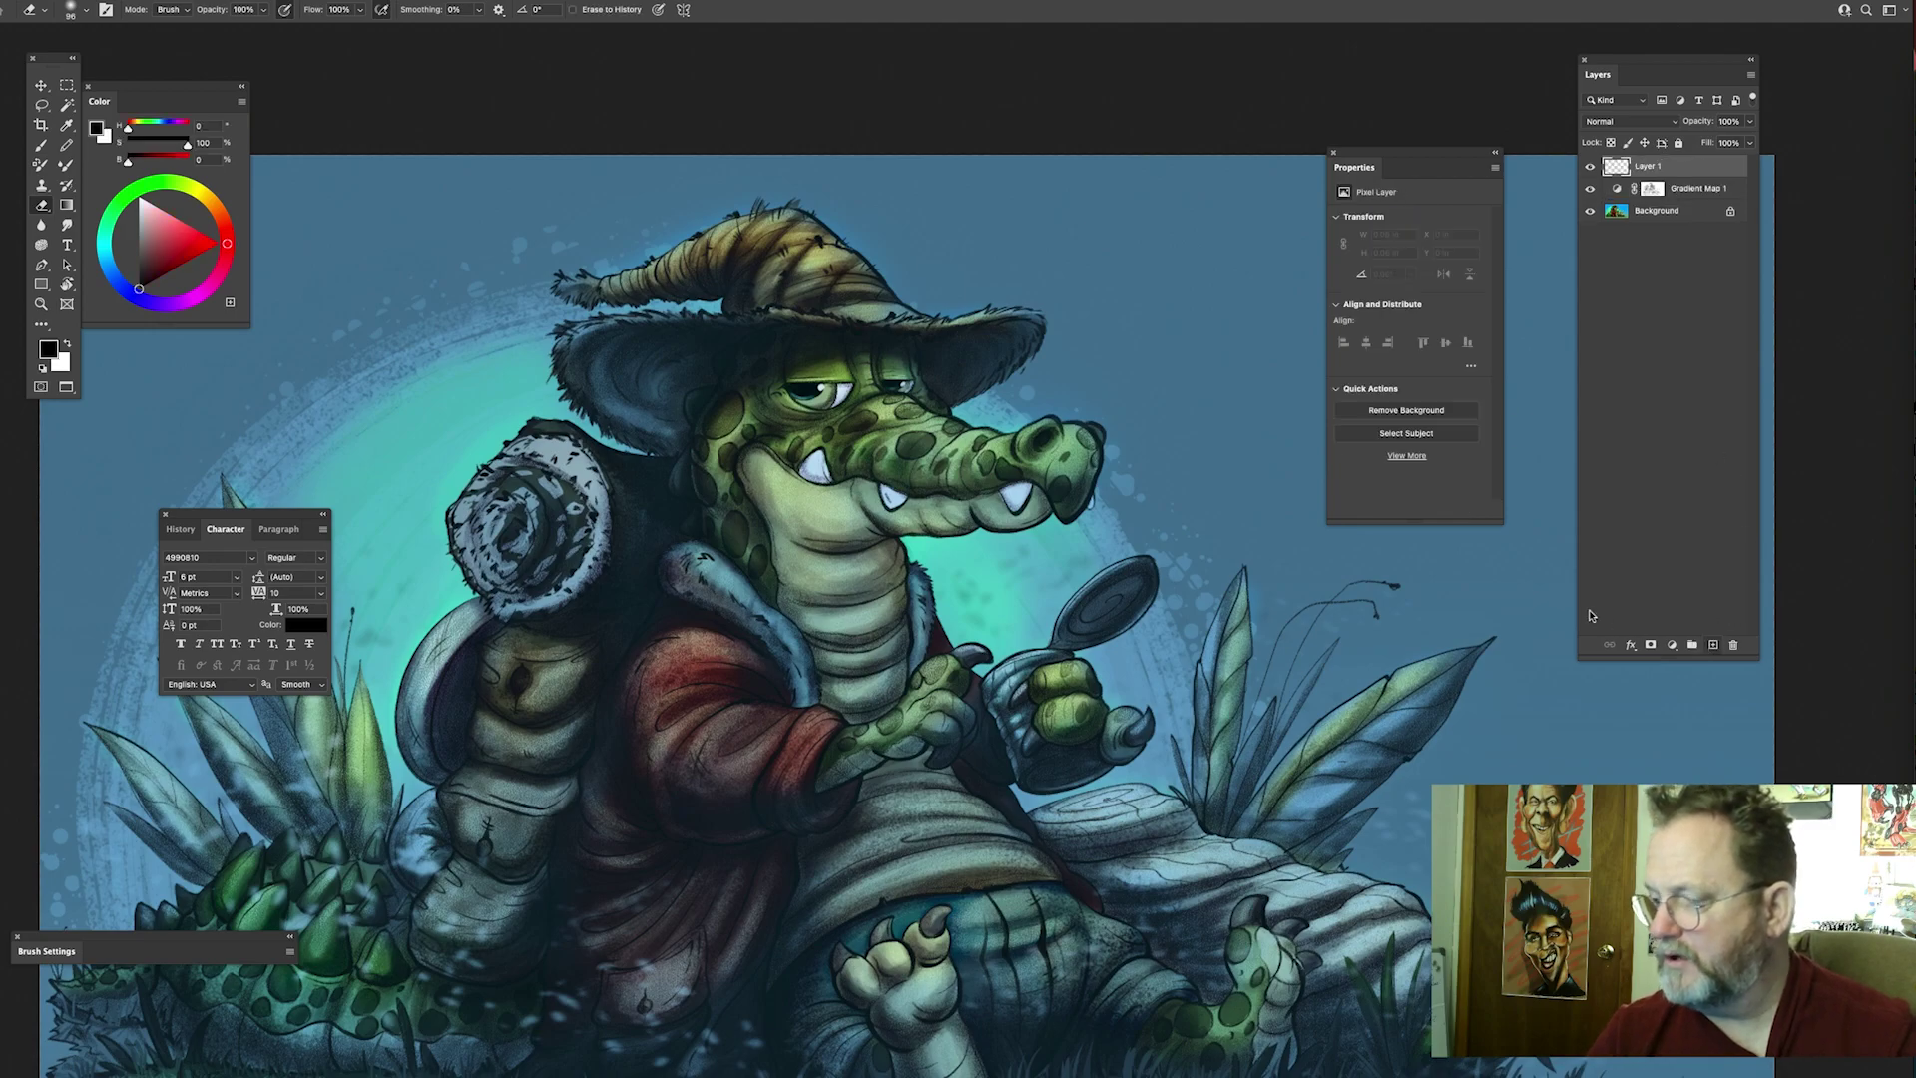
left_click(1619, 122)
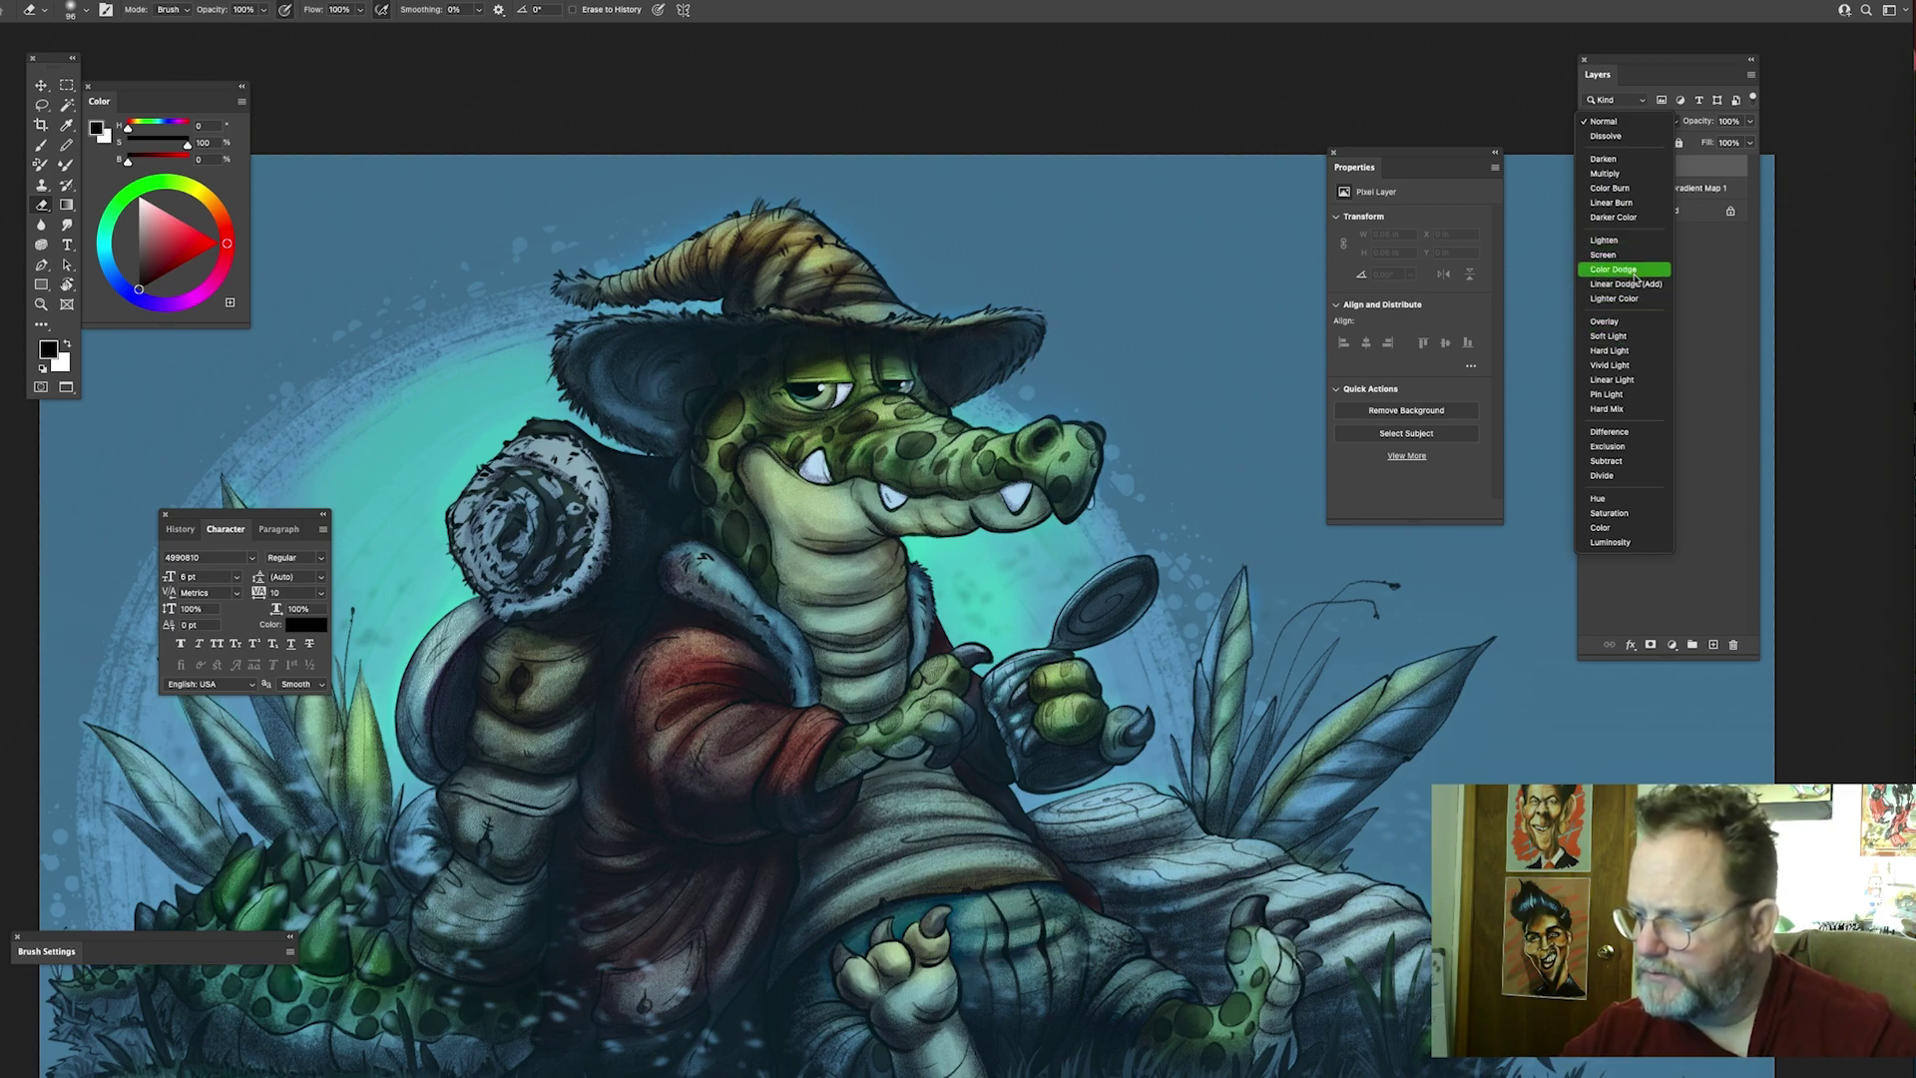
left_click(1606, 321)
mouse_move(207, 205)
left_mouse_down()
mouse_move(191, 187)
mouse_move(212, 208)
mouse_move(184, 232)
left_mouse_up()
left_click(194, 227)
key("b")
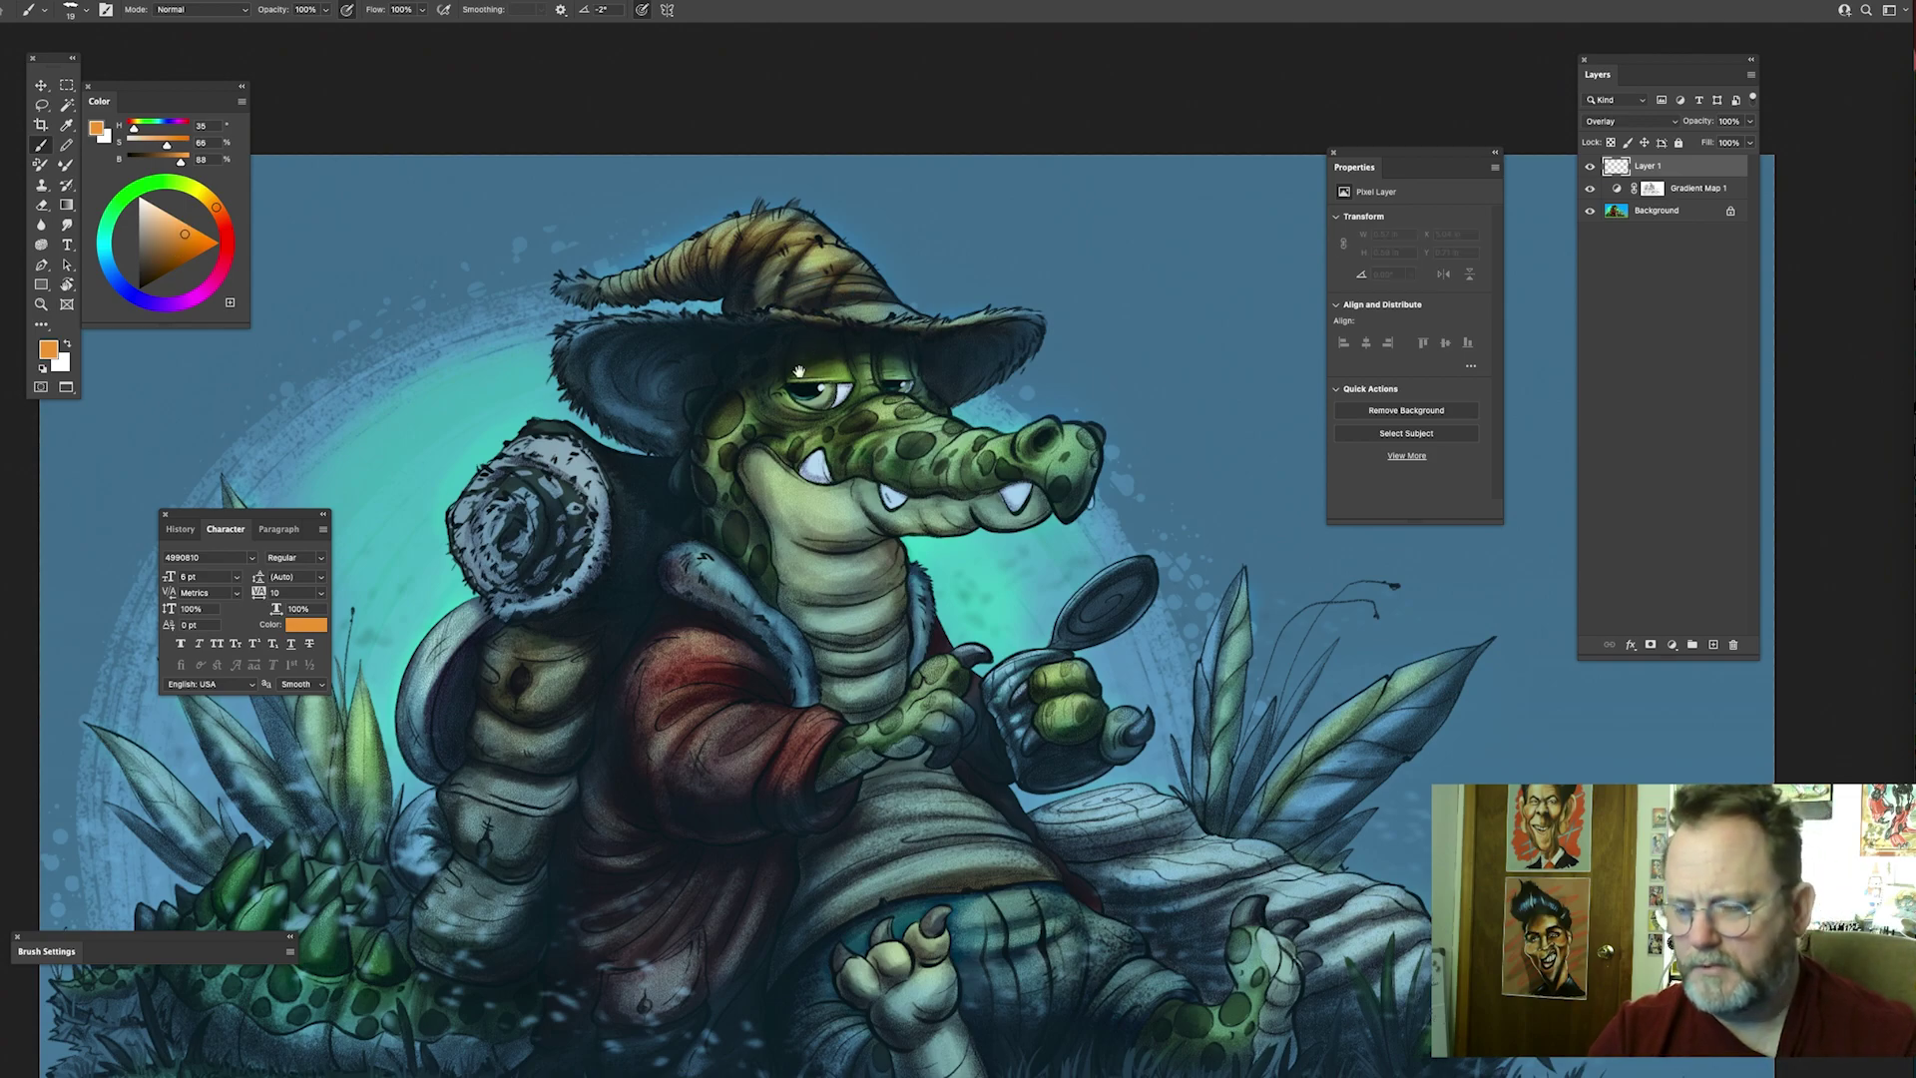
left_click_drag(834, 301, 914, 224)
key("period")
left_click_drag(988, 358, 962, 378)
key("super+z")
Step: Switch to the Soft Round brush and paint an orange glow along the upper snout on the Overlay layer
left_click(77, 10)
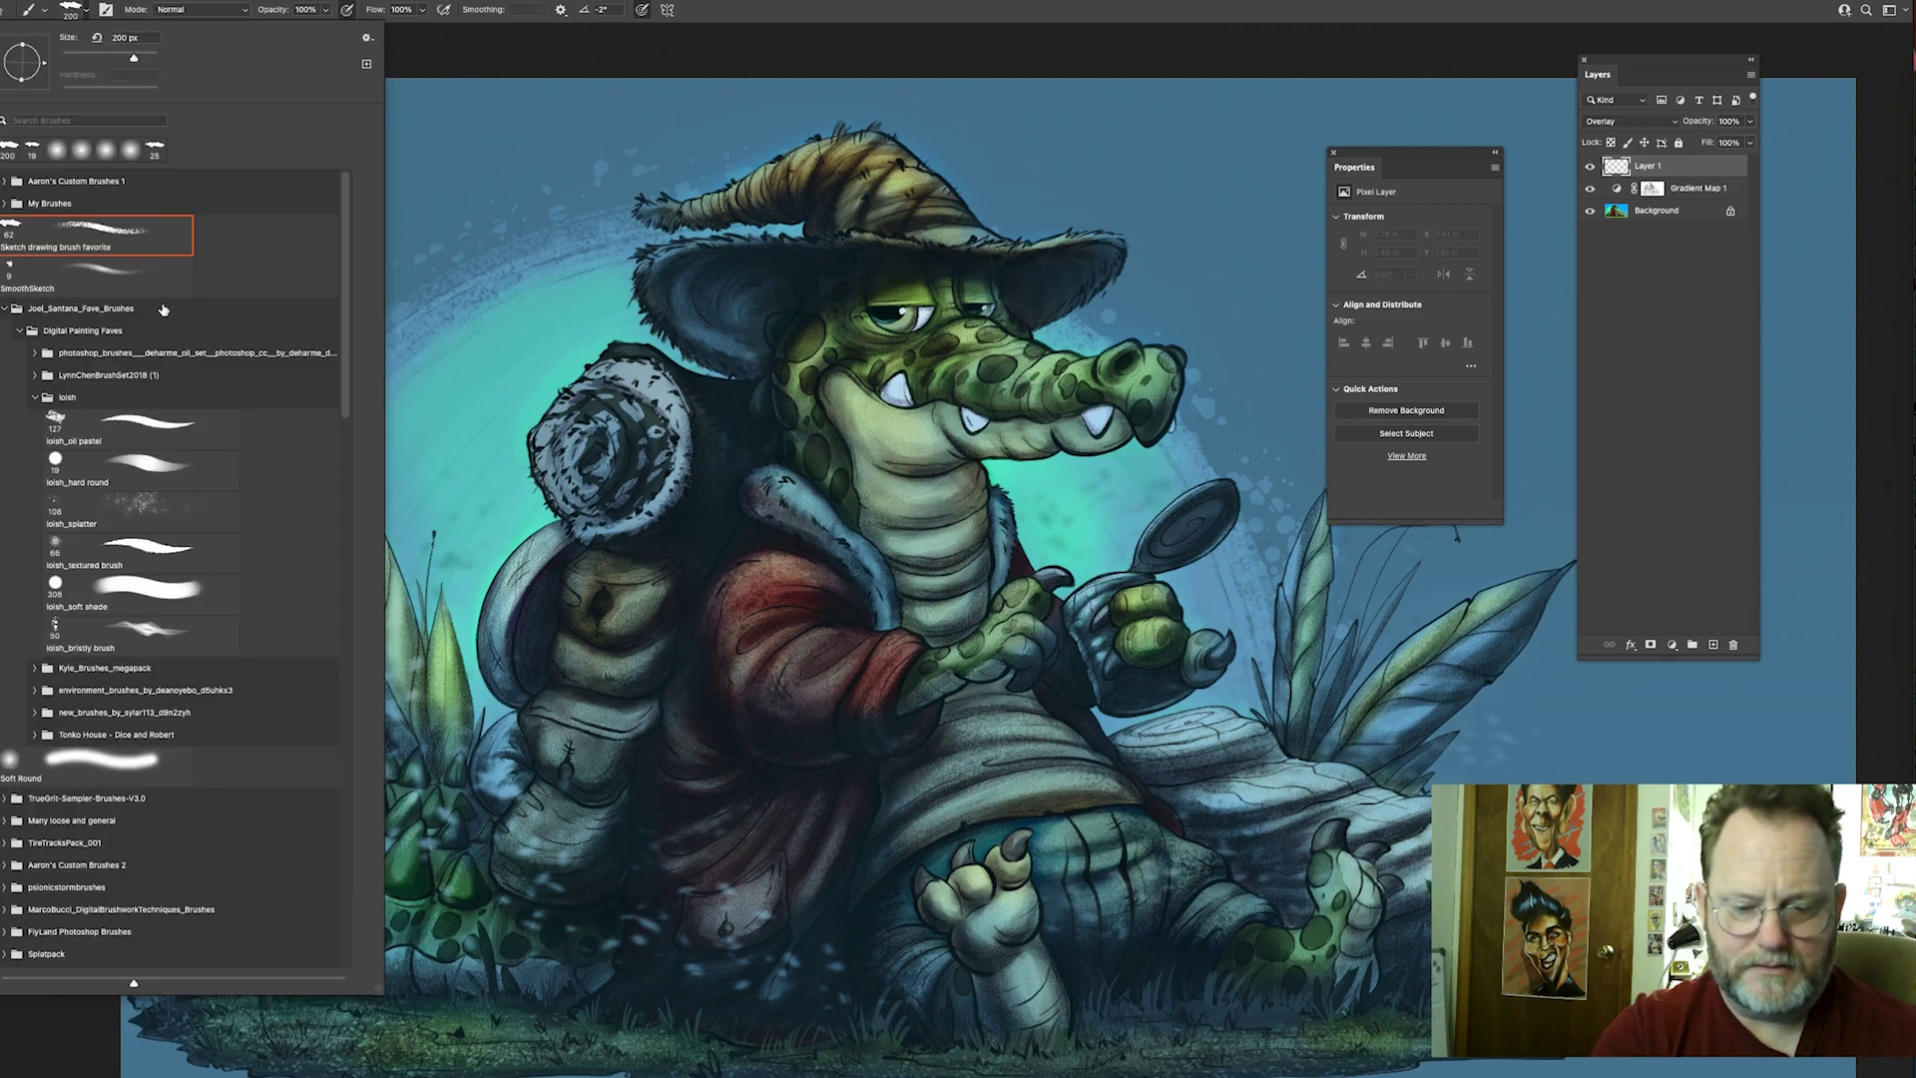
left_click(120, 764)
left_click(985, 377)
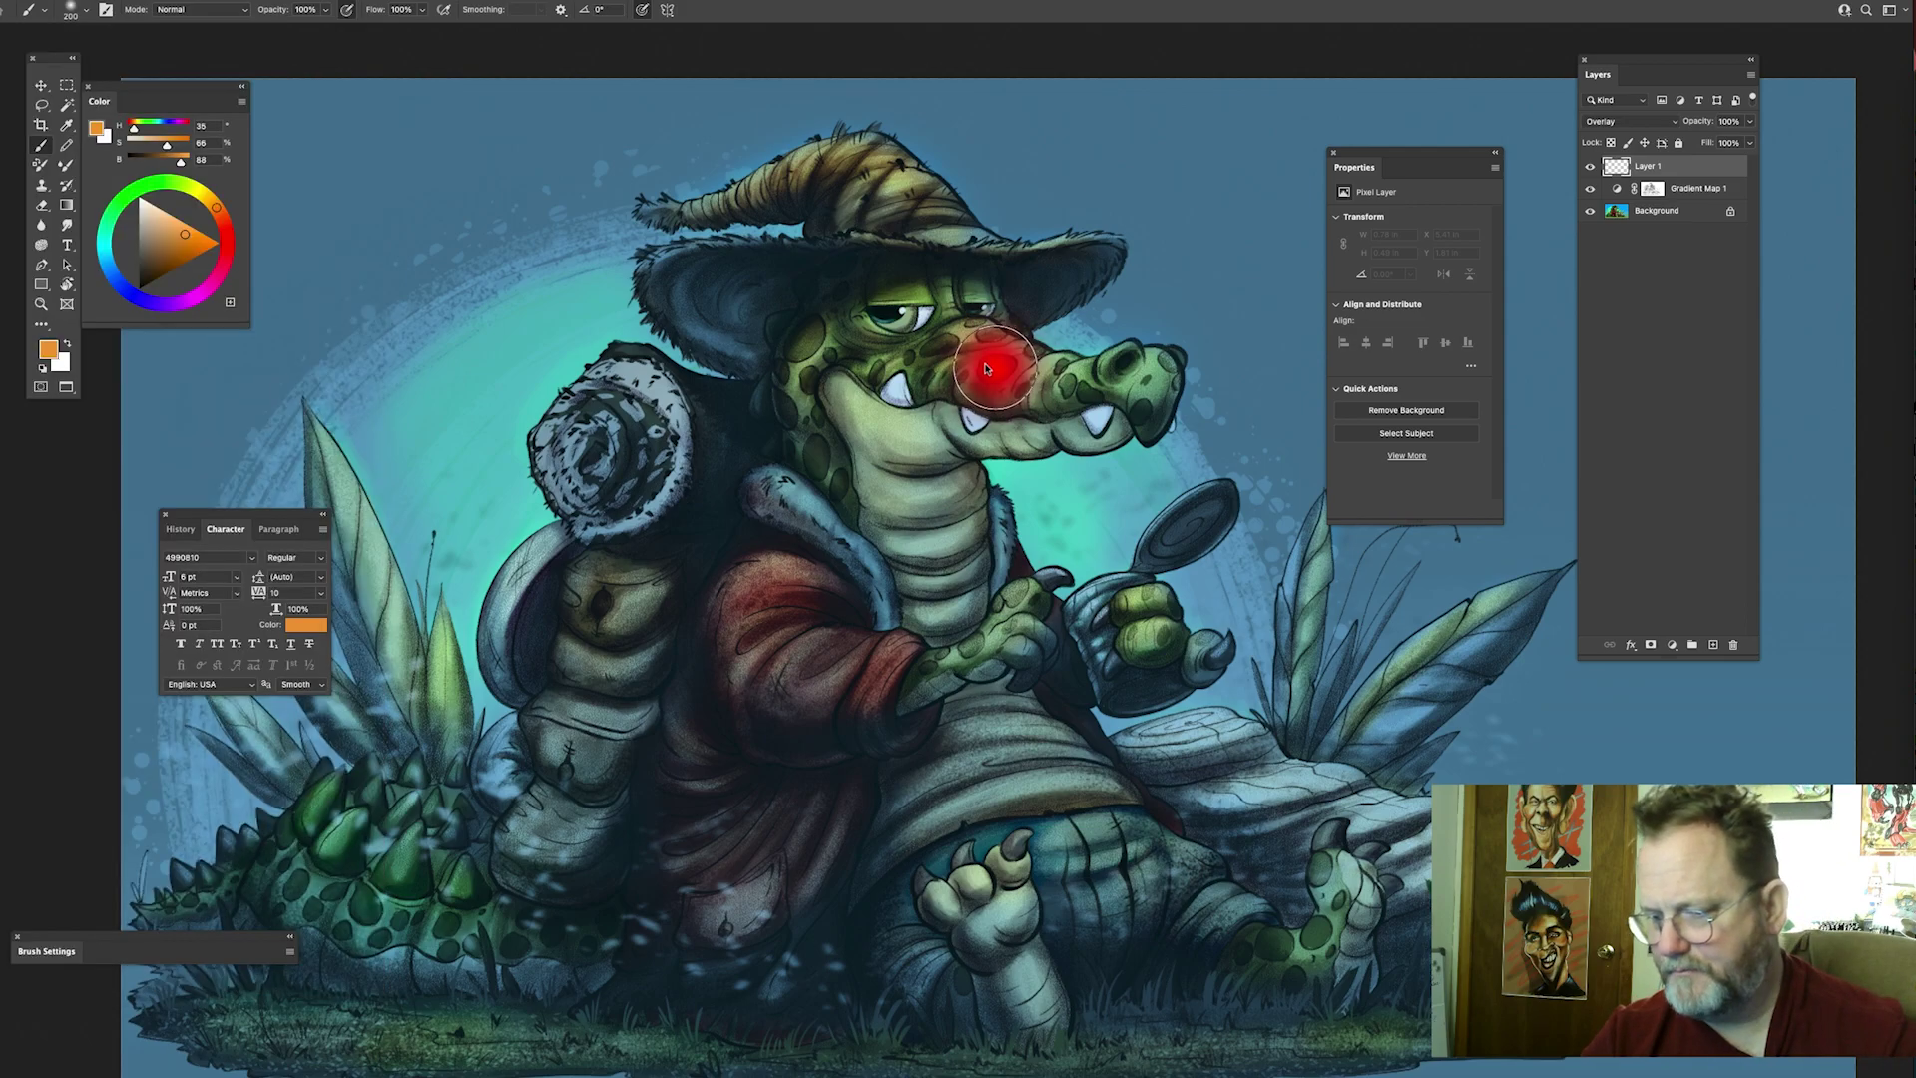
mouse_move(1016, 351)
left_mouse_down()
mouse_move(963, 371)
mouse_move(958, 337)
mouse_move(954, 387)
mouse_move(876, 349)
left_mouse_up()
key("super+z")
scroll(820, 420, "left", 1)
left_click_drag(1048, 327, 1150, 328)
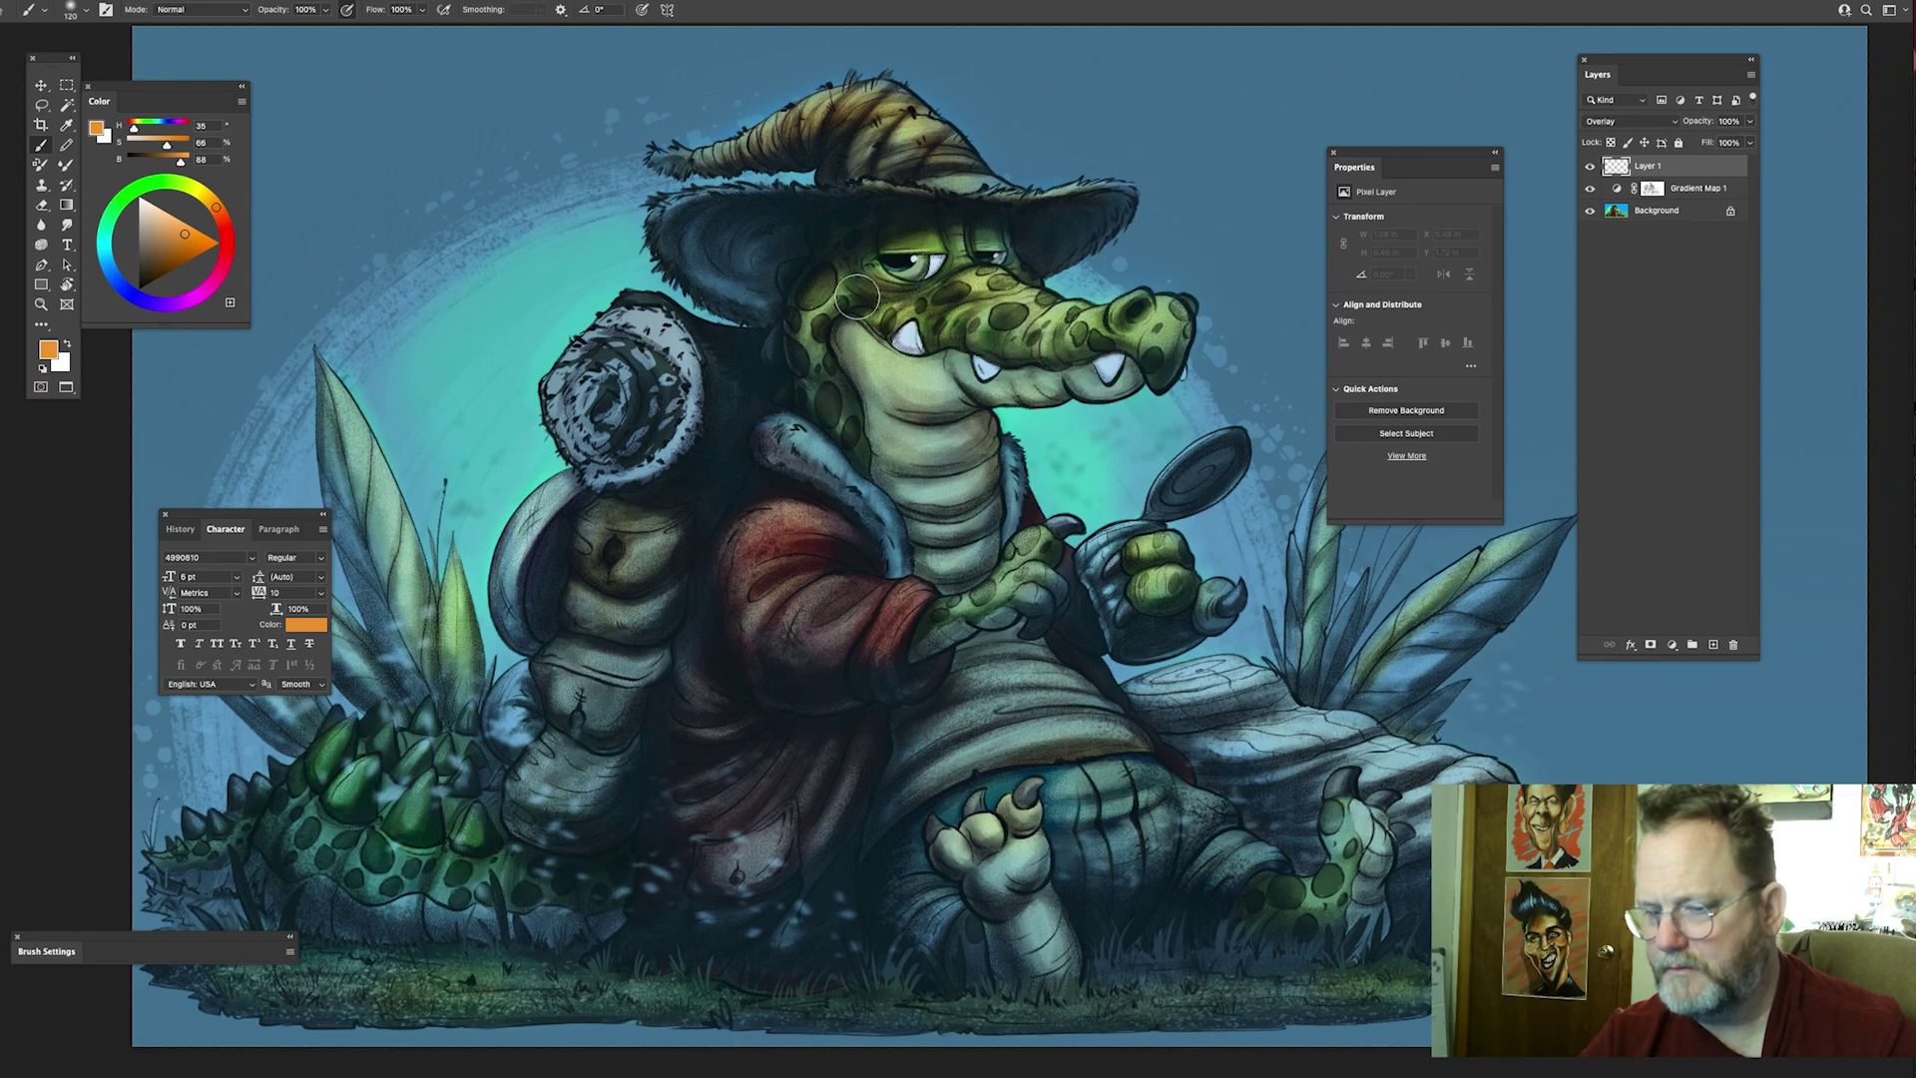
Step: Paint orange light over the lower jaw, cheek and neck
scroll(898, 314, "down", 2)
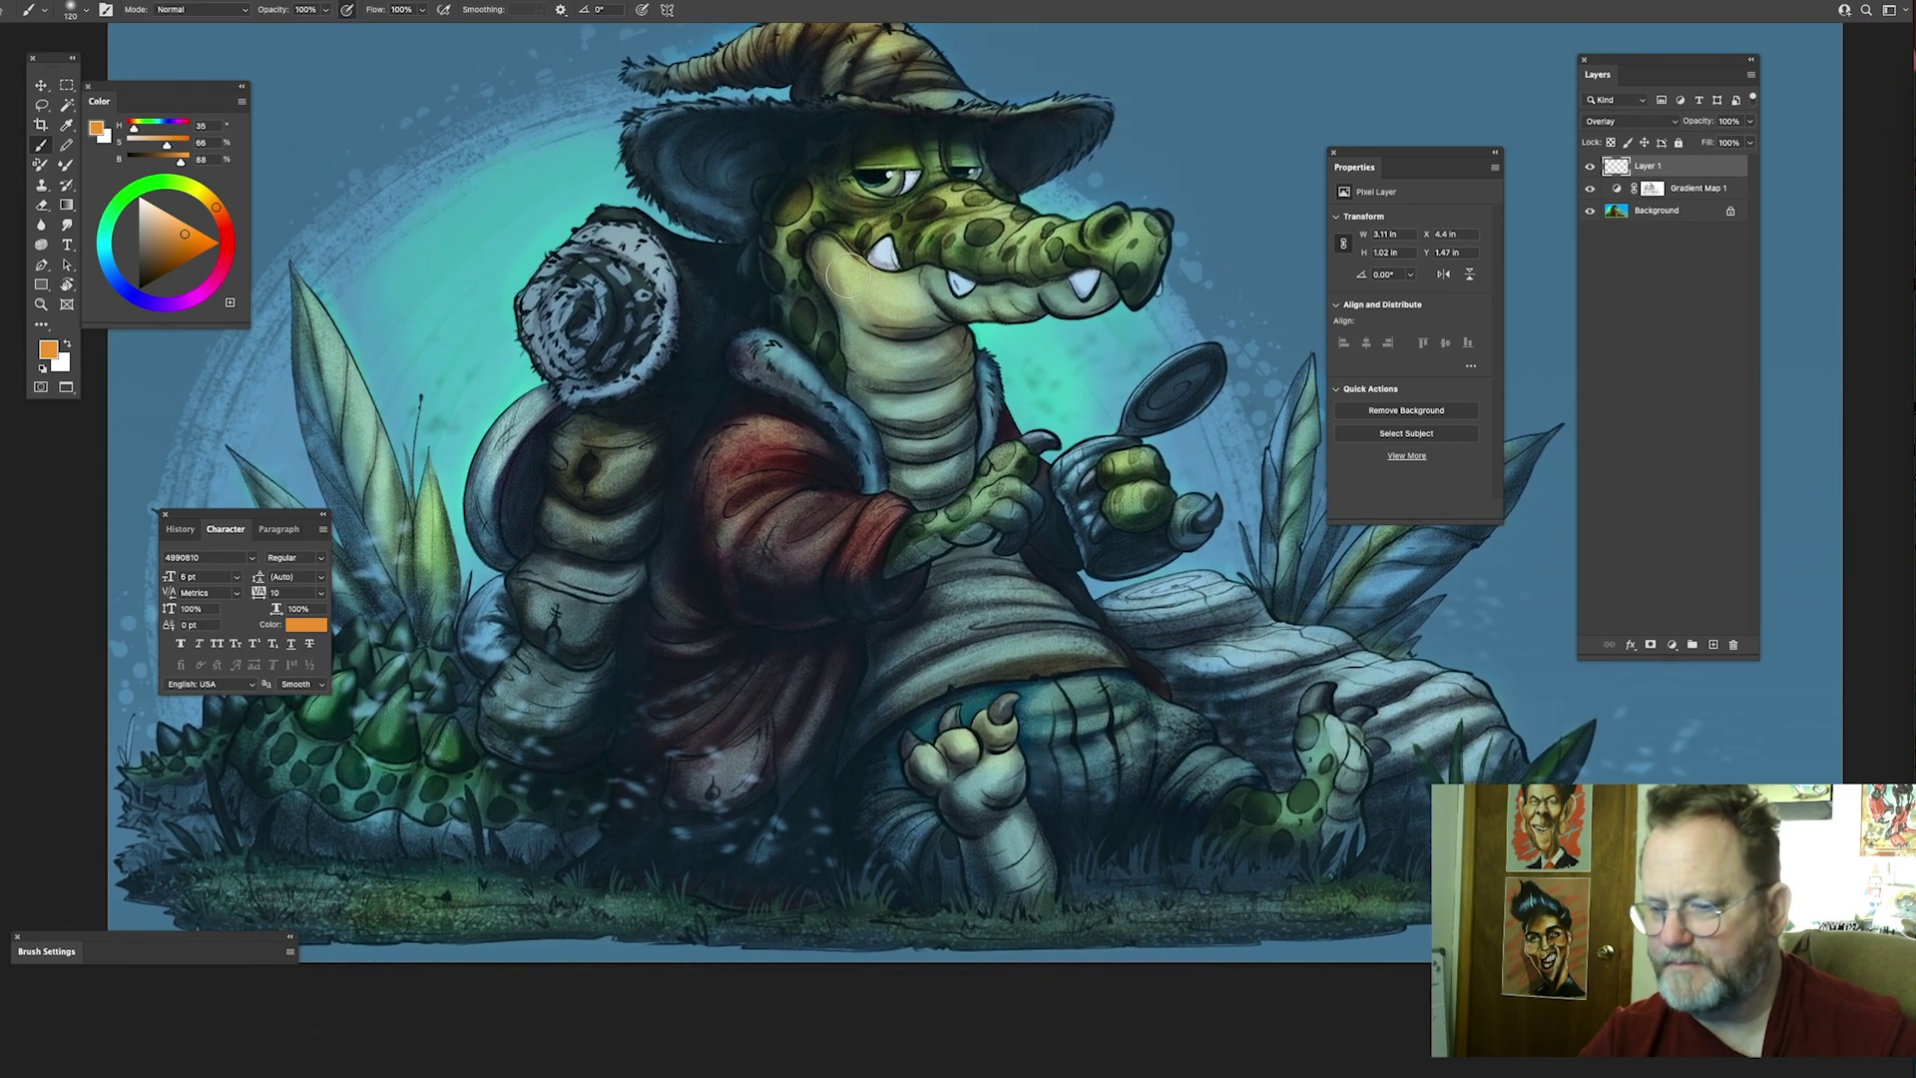
left_click_drag(1180, 284, 1118, 351)
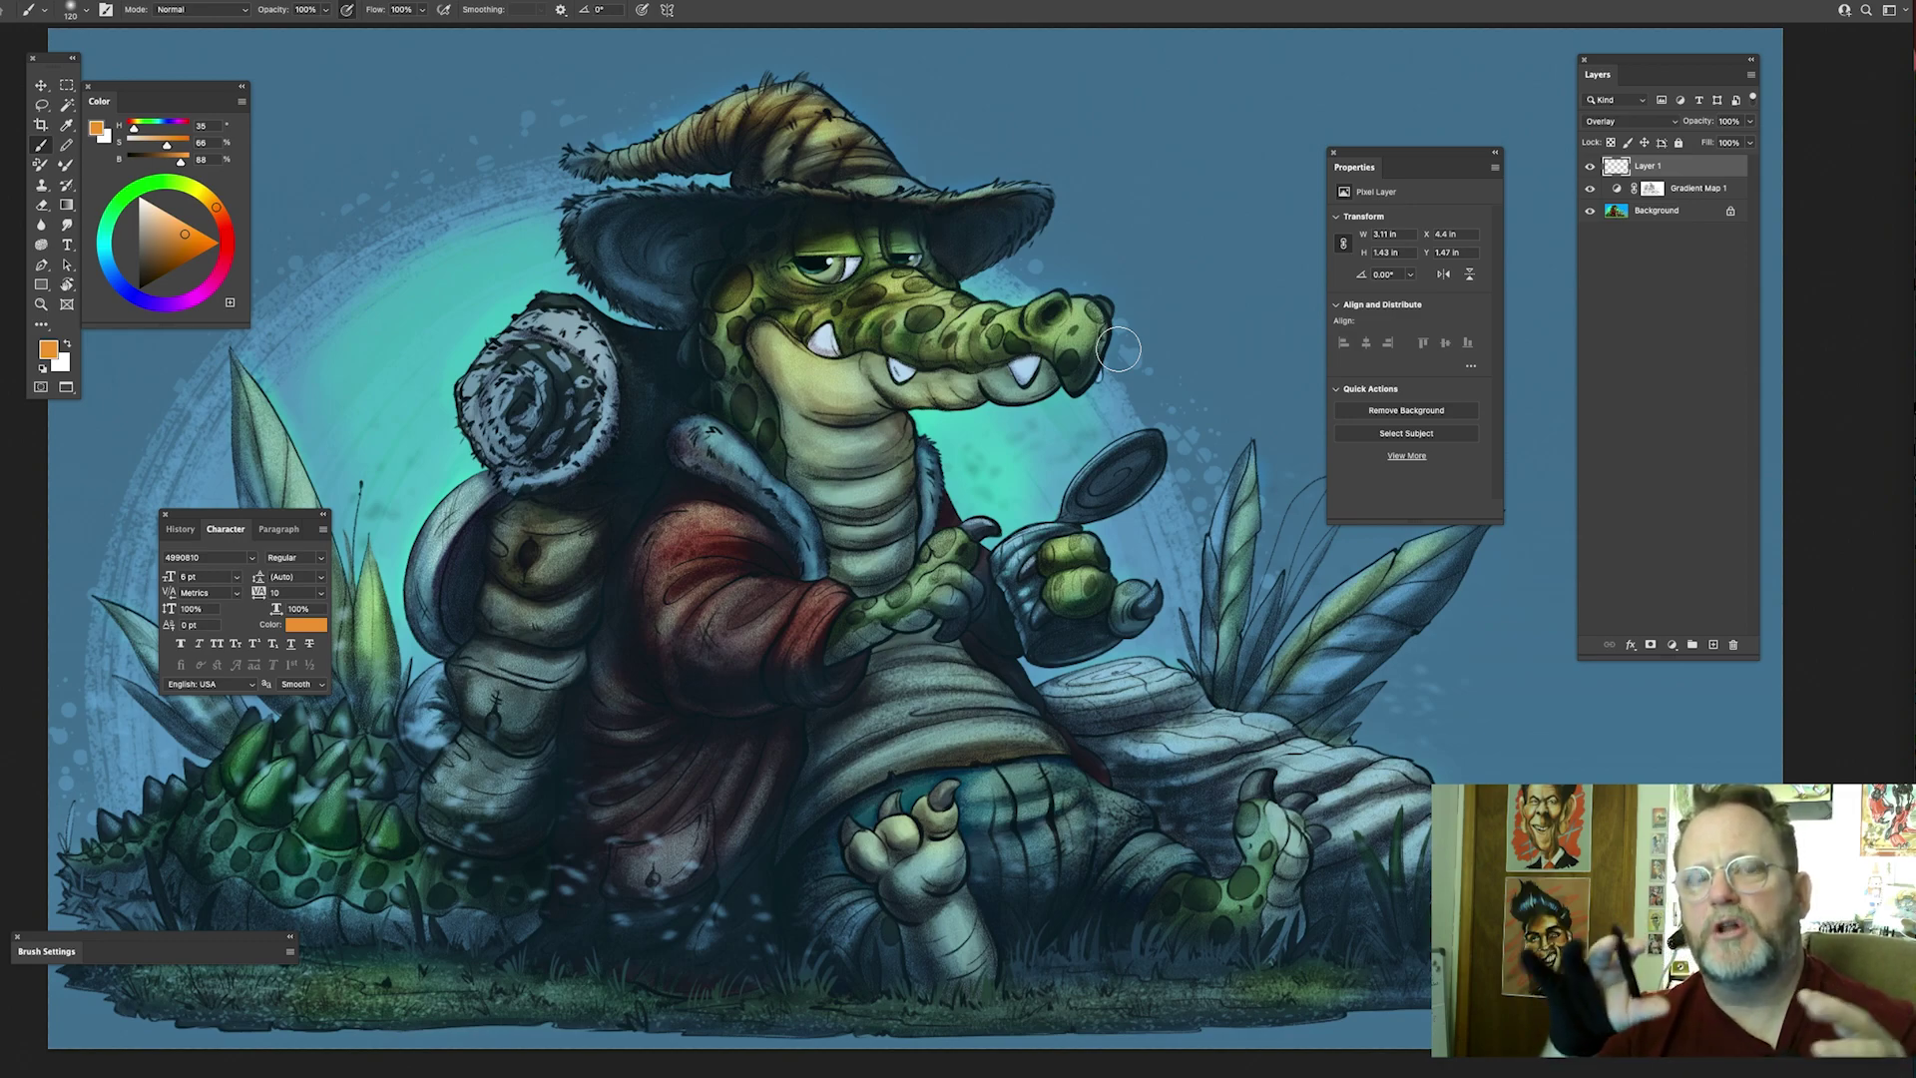
left_click_drag(729, 354, 762, 292)
left_click_drag(782, 425, 808, 494)
Step: Reduce the brush size and paint orange light over the wizard hat's crown and curled tip
key("bracketleft")
key("bracketleft")
left_click_drag(827, 168, 689, 225)
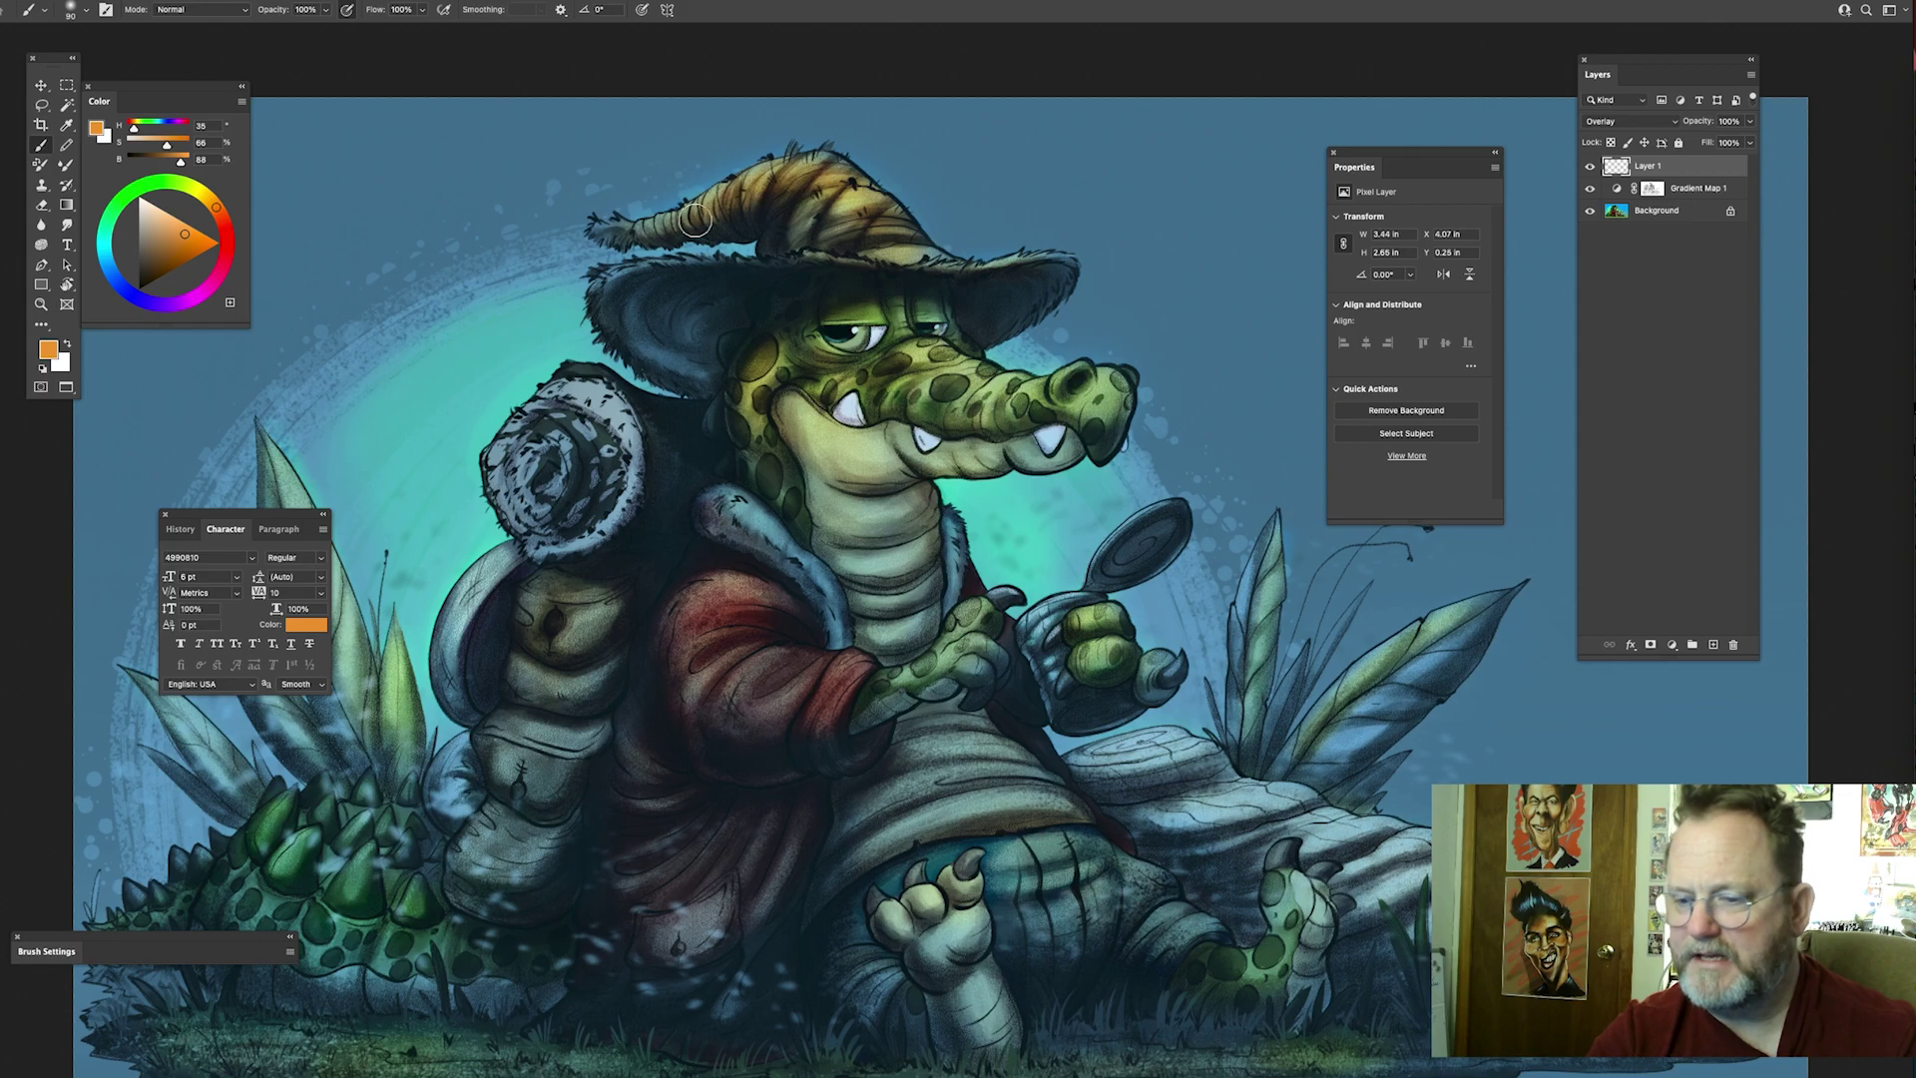
Step: Paint orange light over the backpack's upper pouch and its outer edge below the bedroll
left_click_drag(647, 370, 1103, 289)
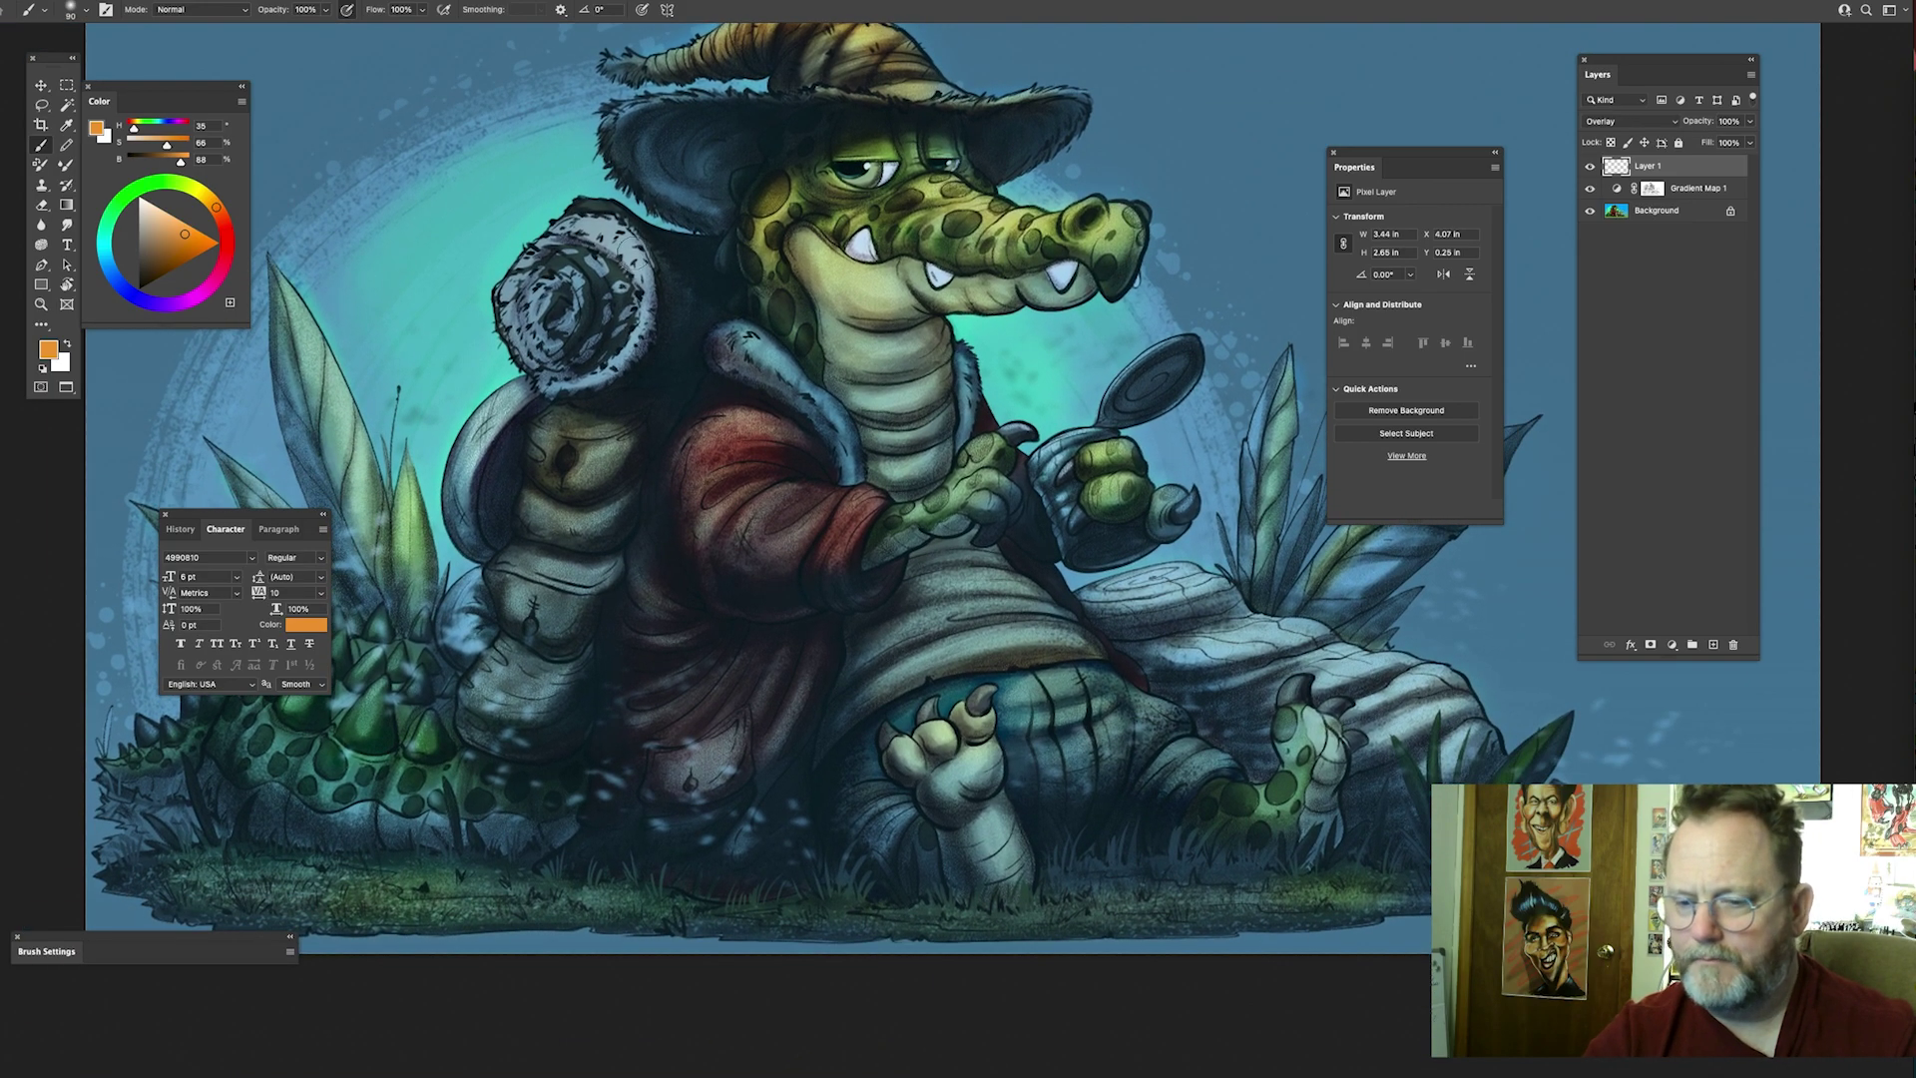
left_click_drag(663, 337, 764, 243)
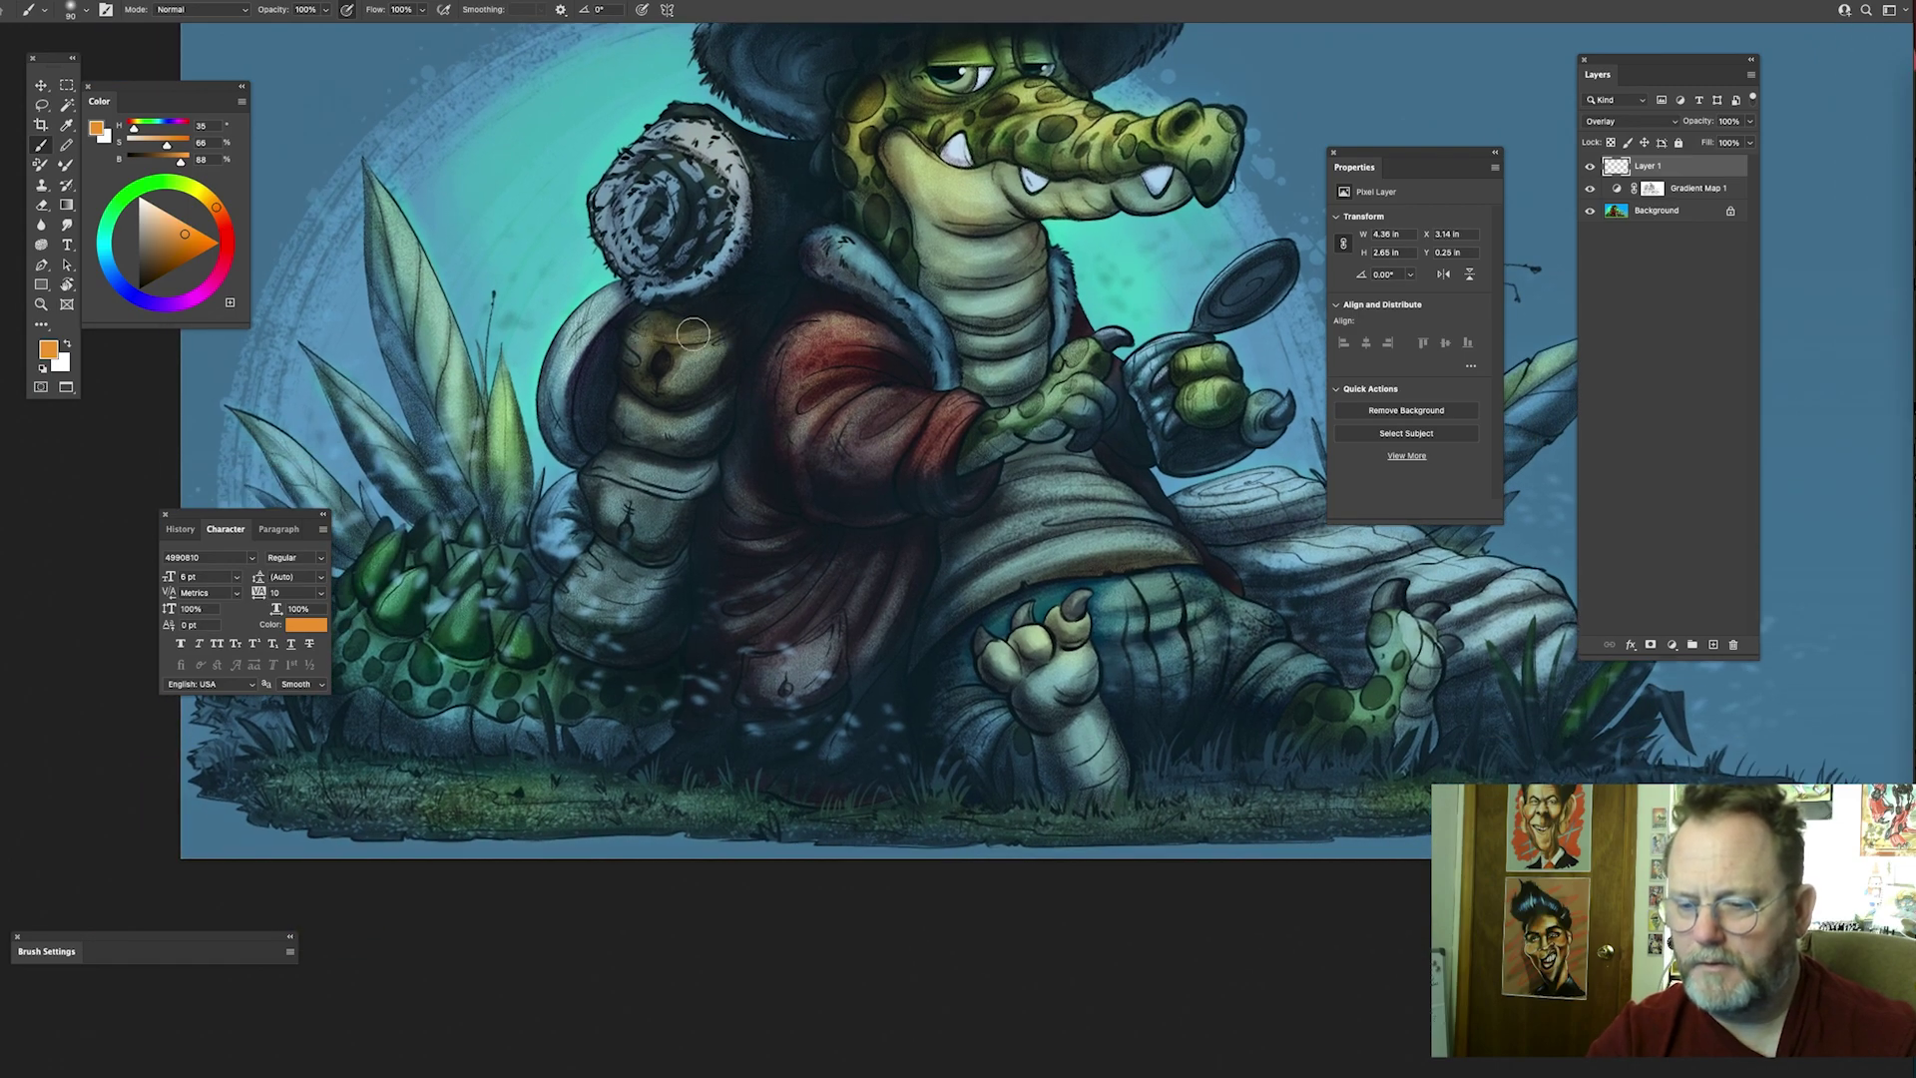
mouse_move(714, 335)
left_mouse_down()
mouse_move(722, 421)
mouse_move(612, 417)
mouse_move(808, 324)
mouse_move(821, 289)
left_mouse_up()
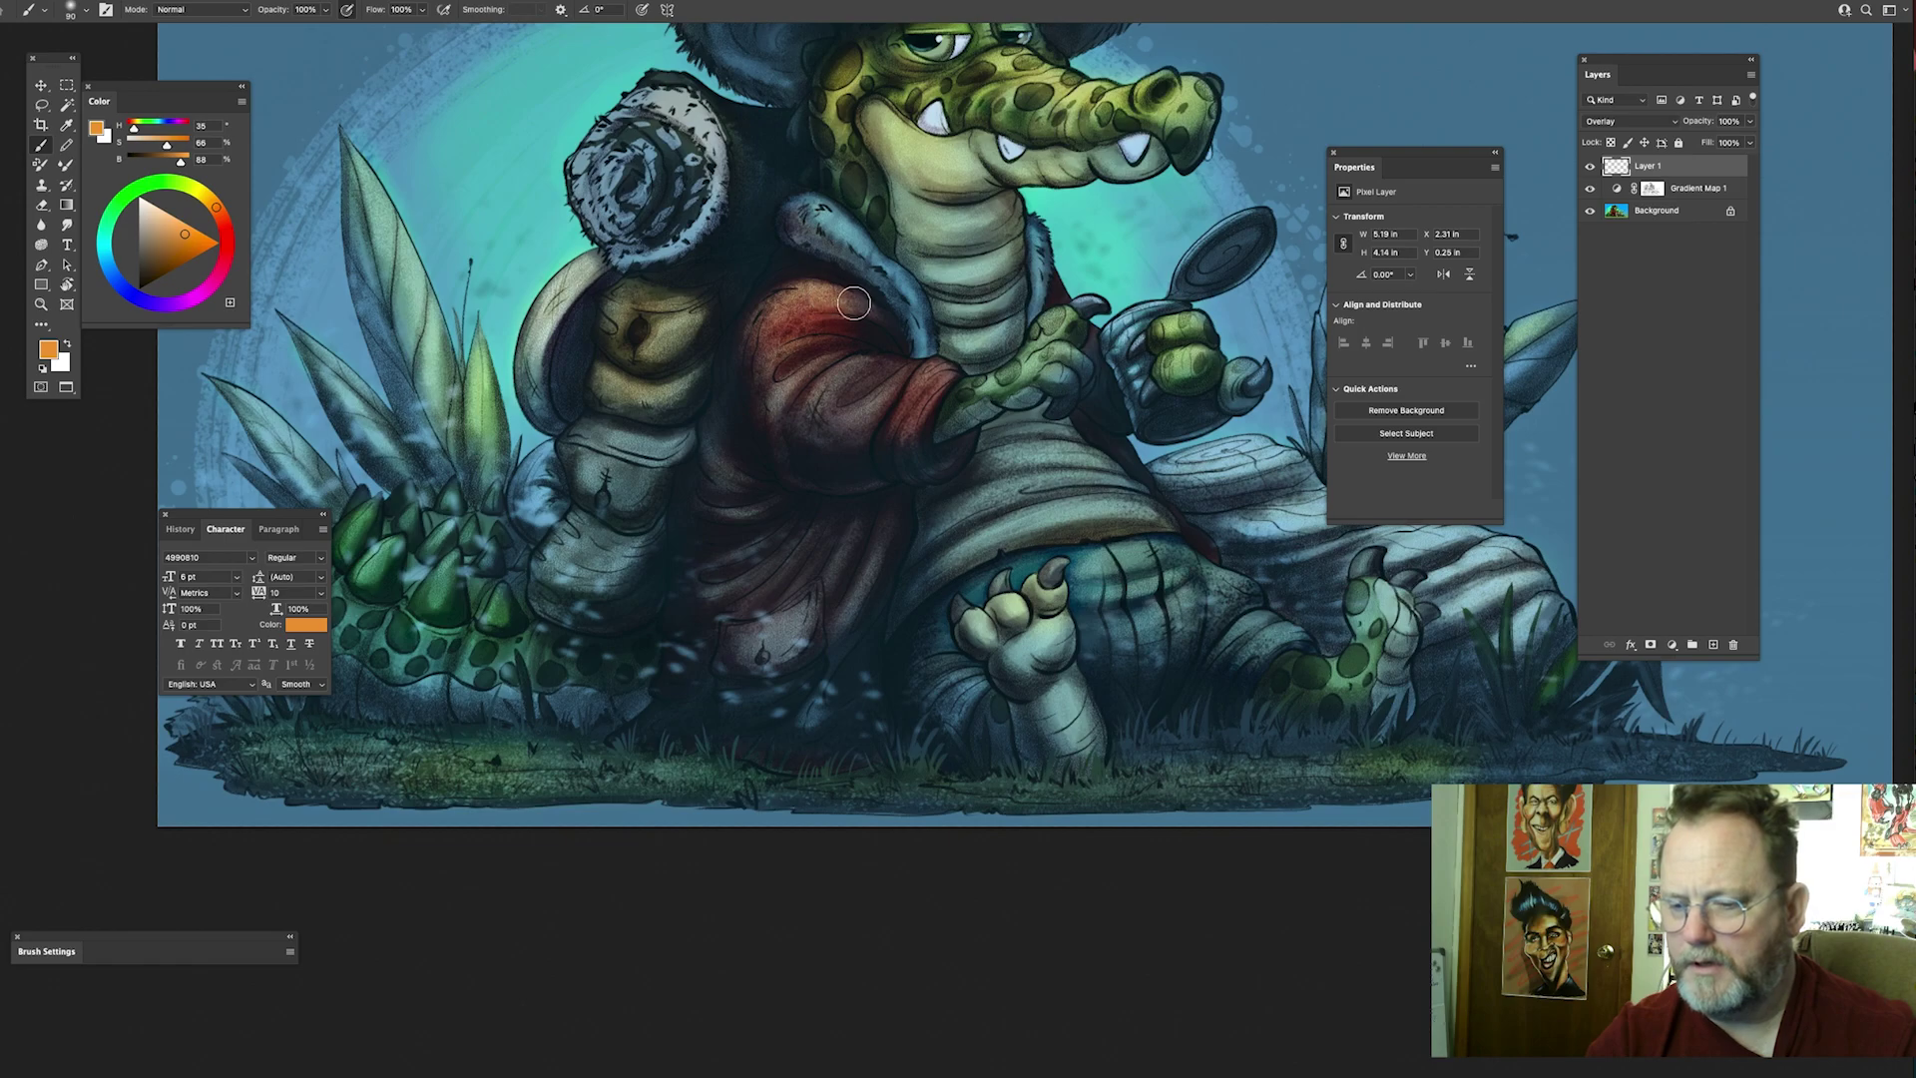
Step: Paint orange light over the red sleeve, the lower coat and the shirt across the belly
left_click_drag(899, 362, 917, 398)
left_click_drag(1022, 481, 1018, 364)
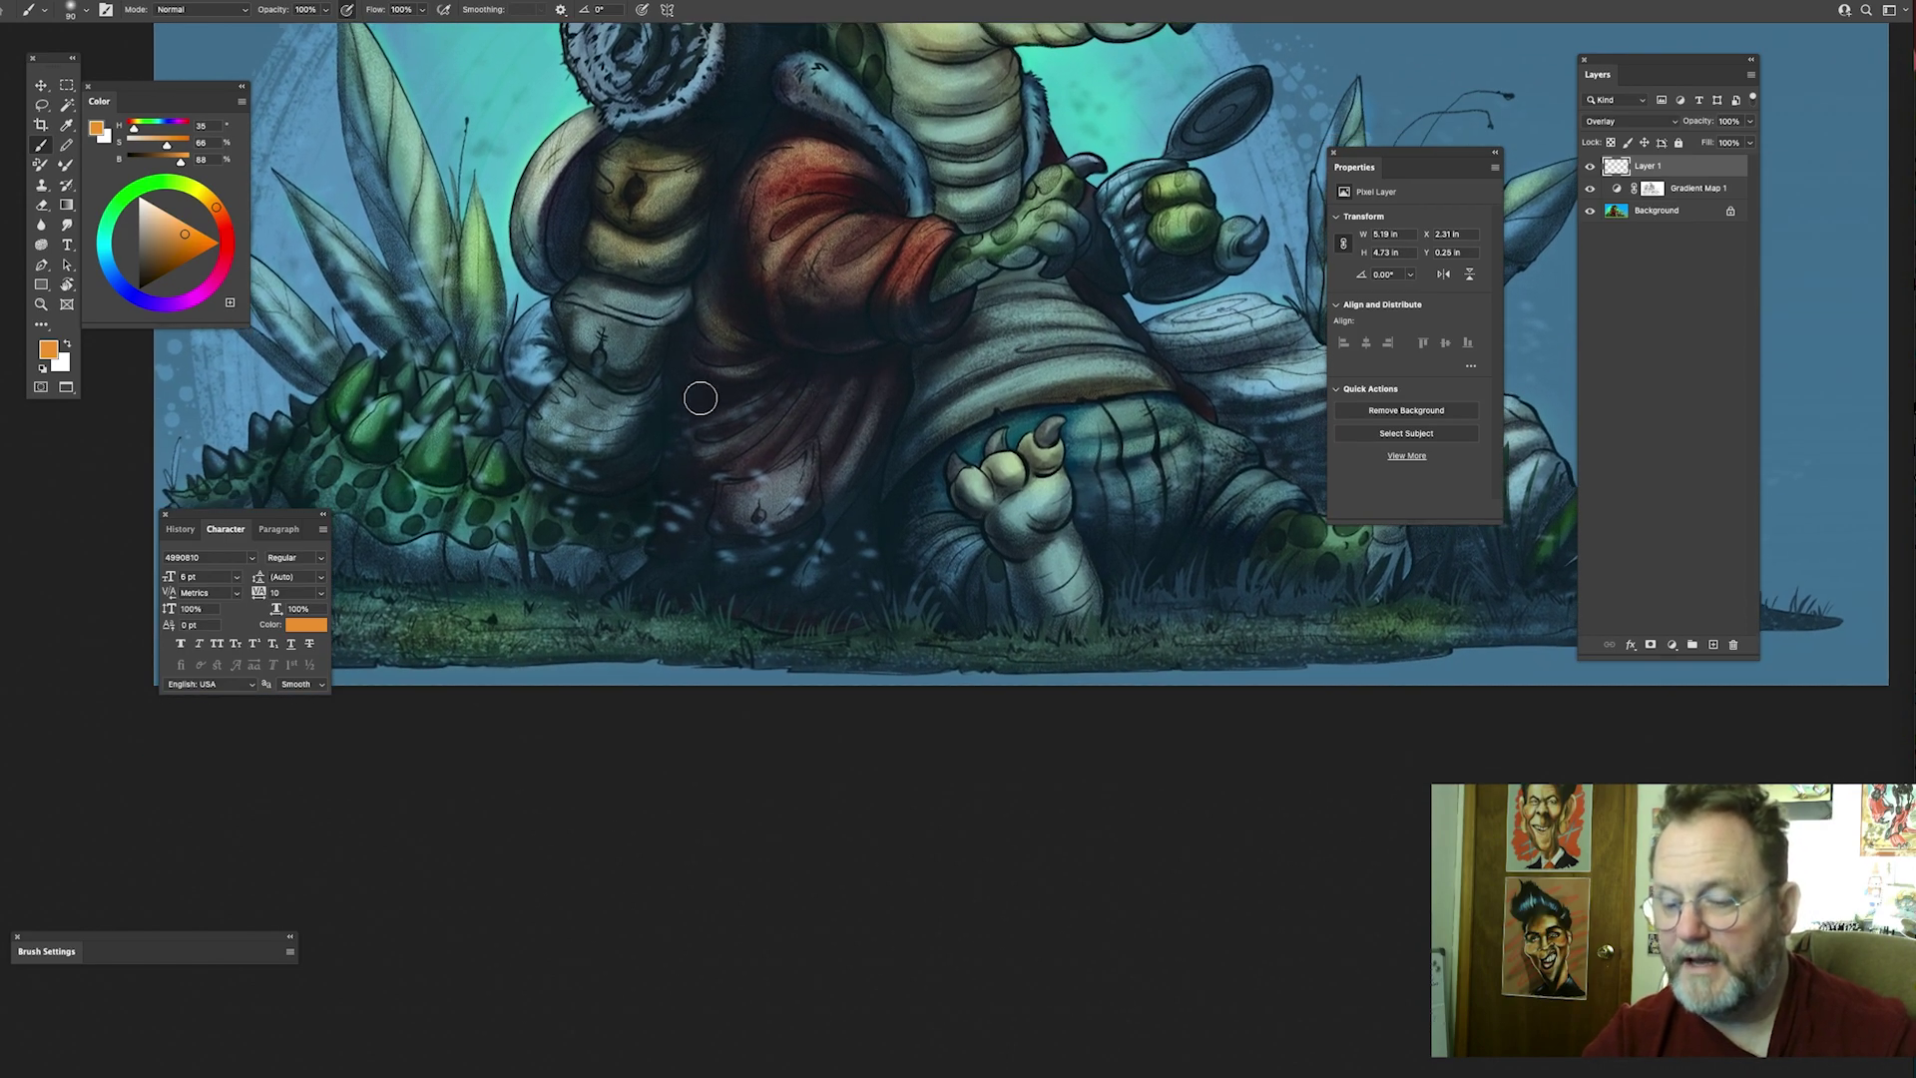
left_click_drag(707, 453, 812, 456)
left_click_drag(1109, 384, 1016, 405)
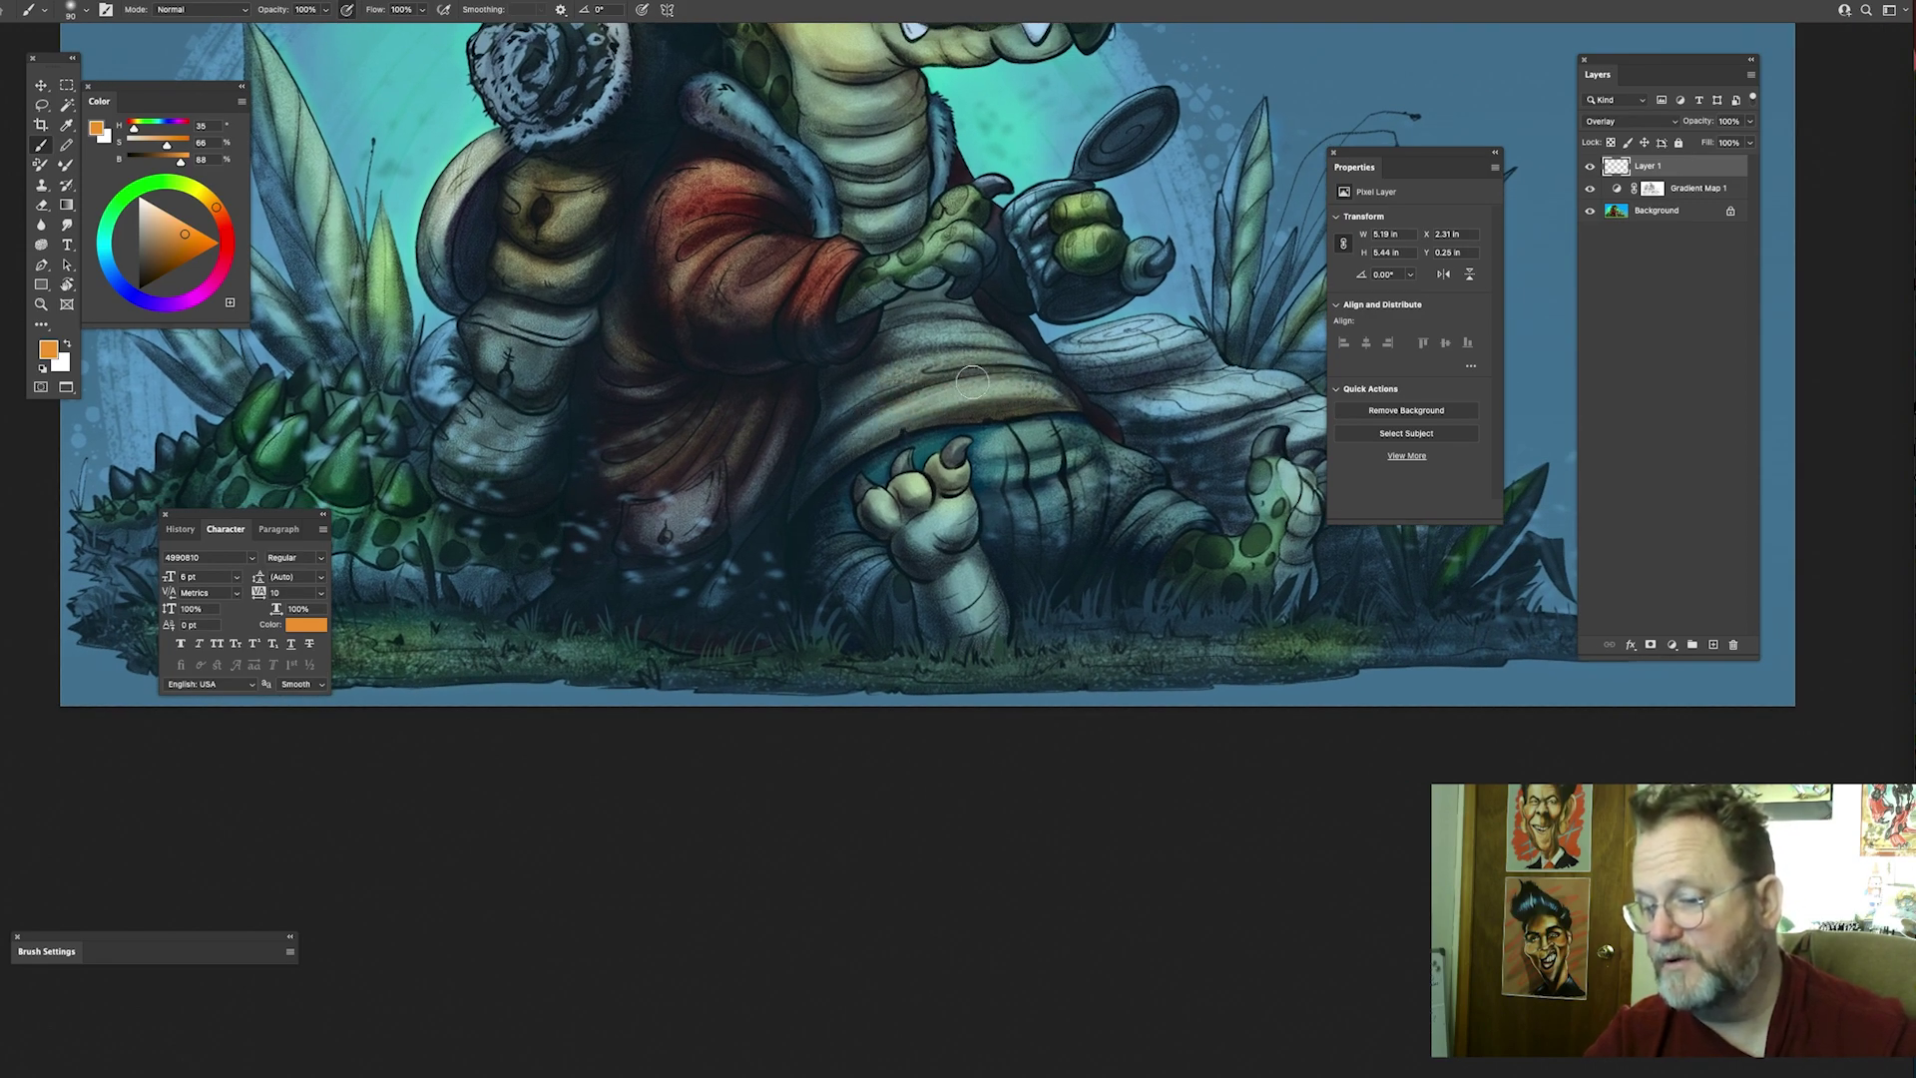
Step: Paint orange light over the trousers and both legs, and along the rock beside them
left_click_drag(1063, 433, 1004, 317)
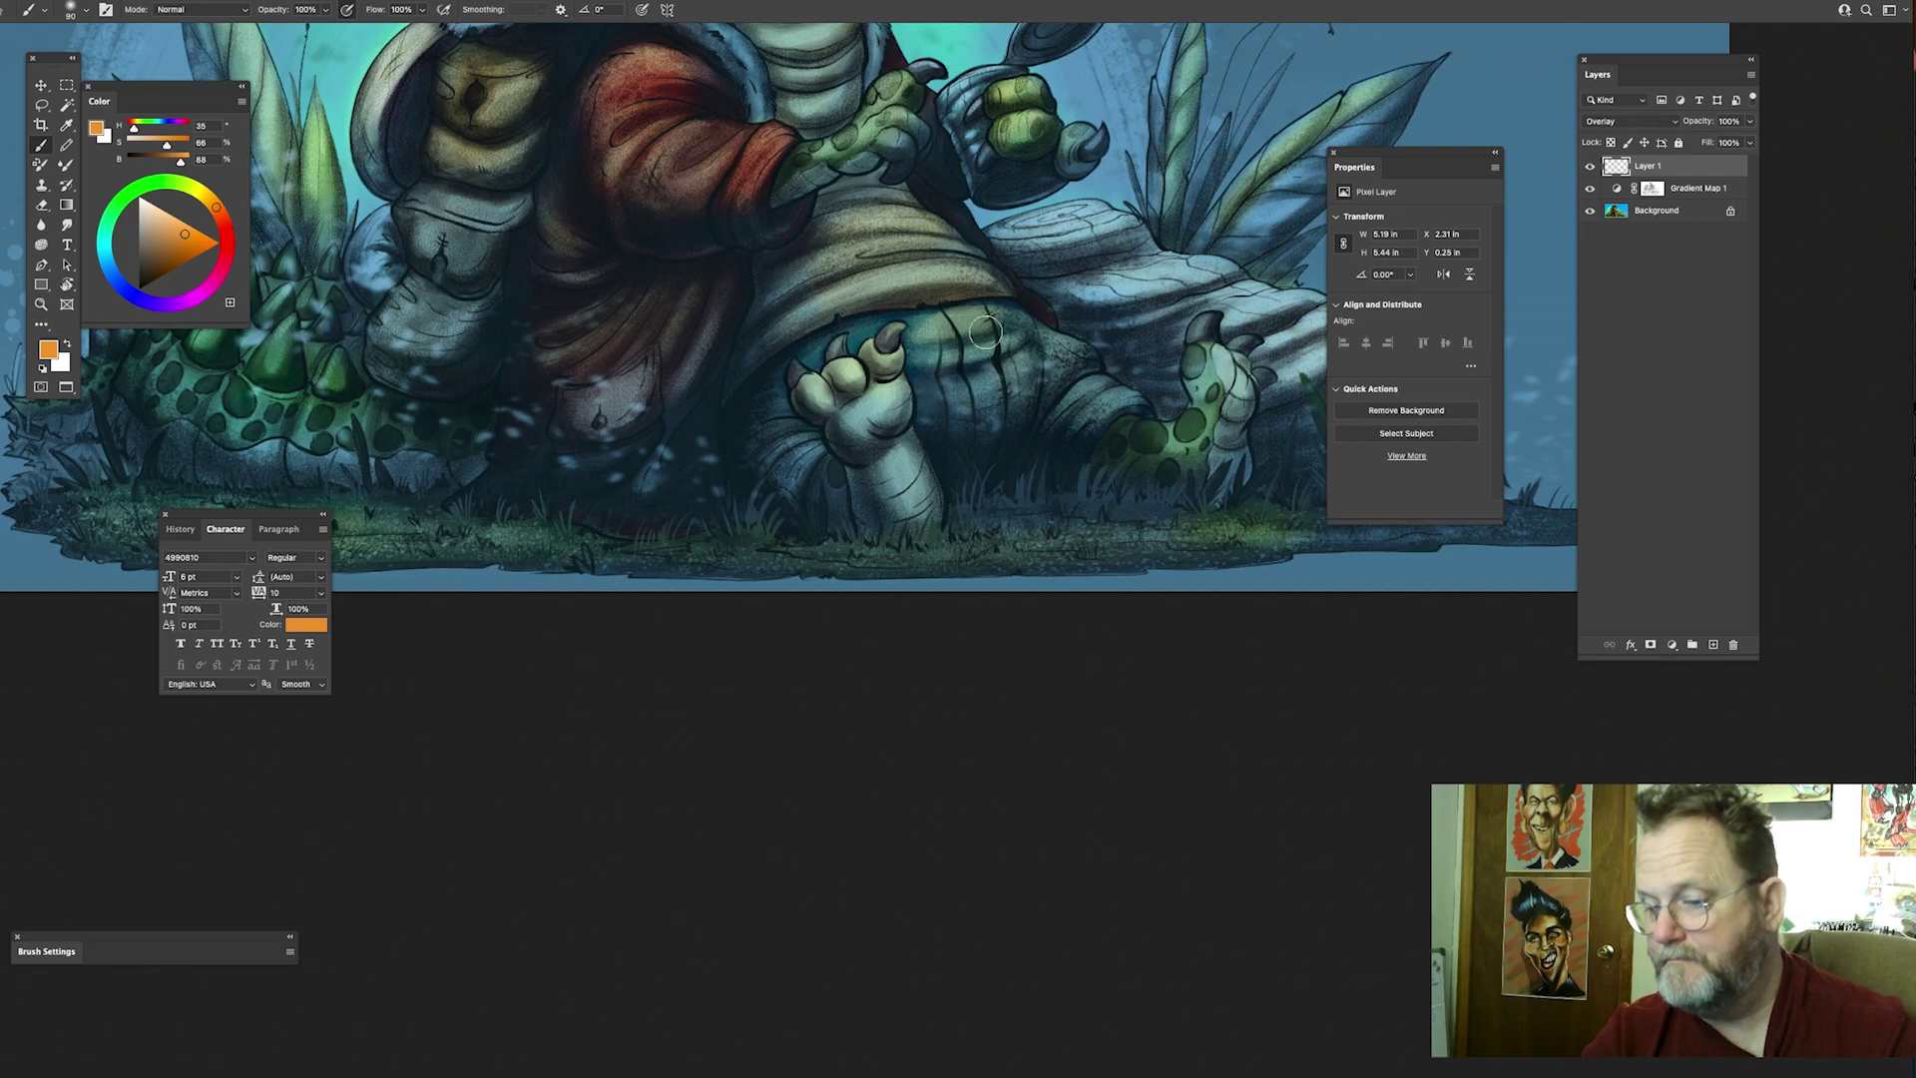
left_click_drag(1064, 415, 1009, 405)
scroll(912, 353, "left", 2)
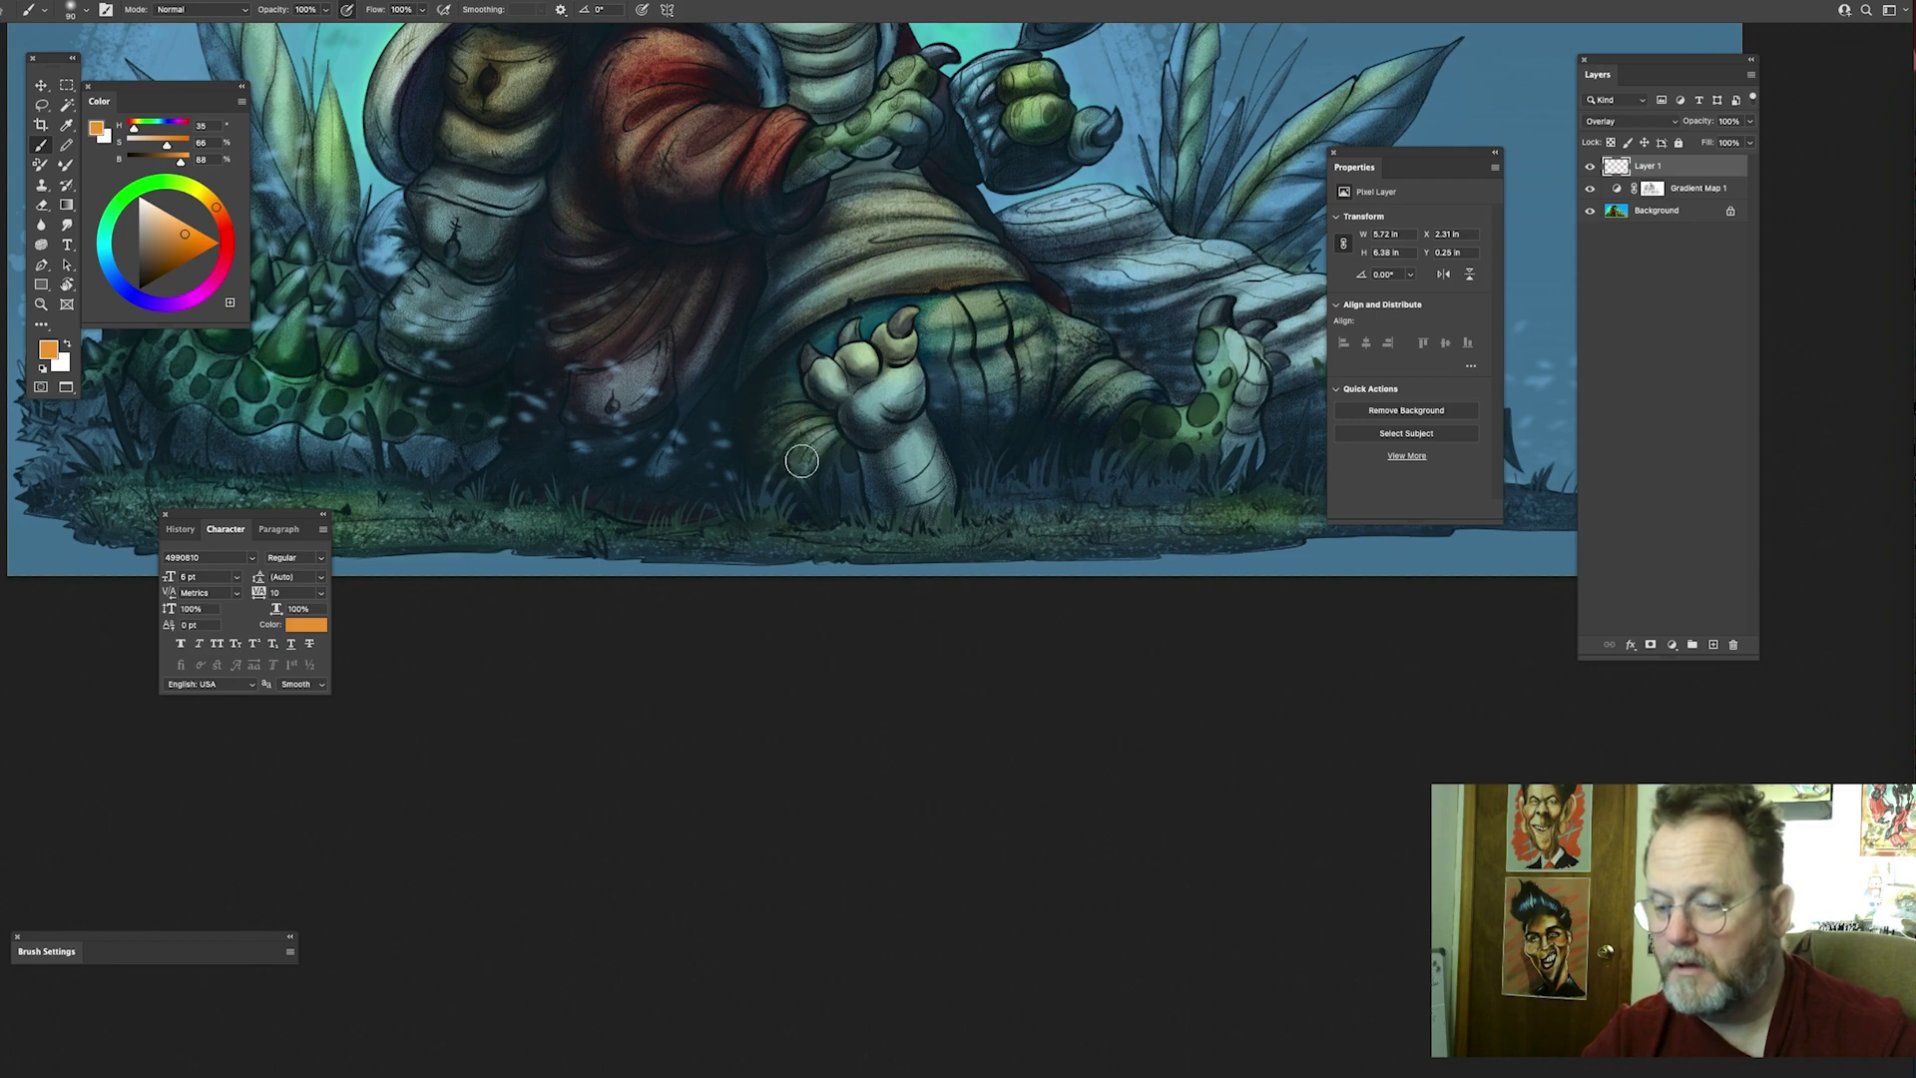
scroll(873, 434, "up", 6)
scroll(873, 434, "right", 4)
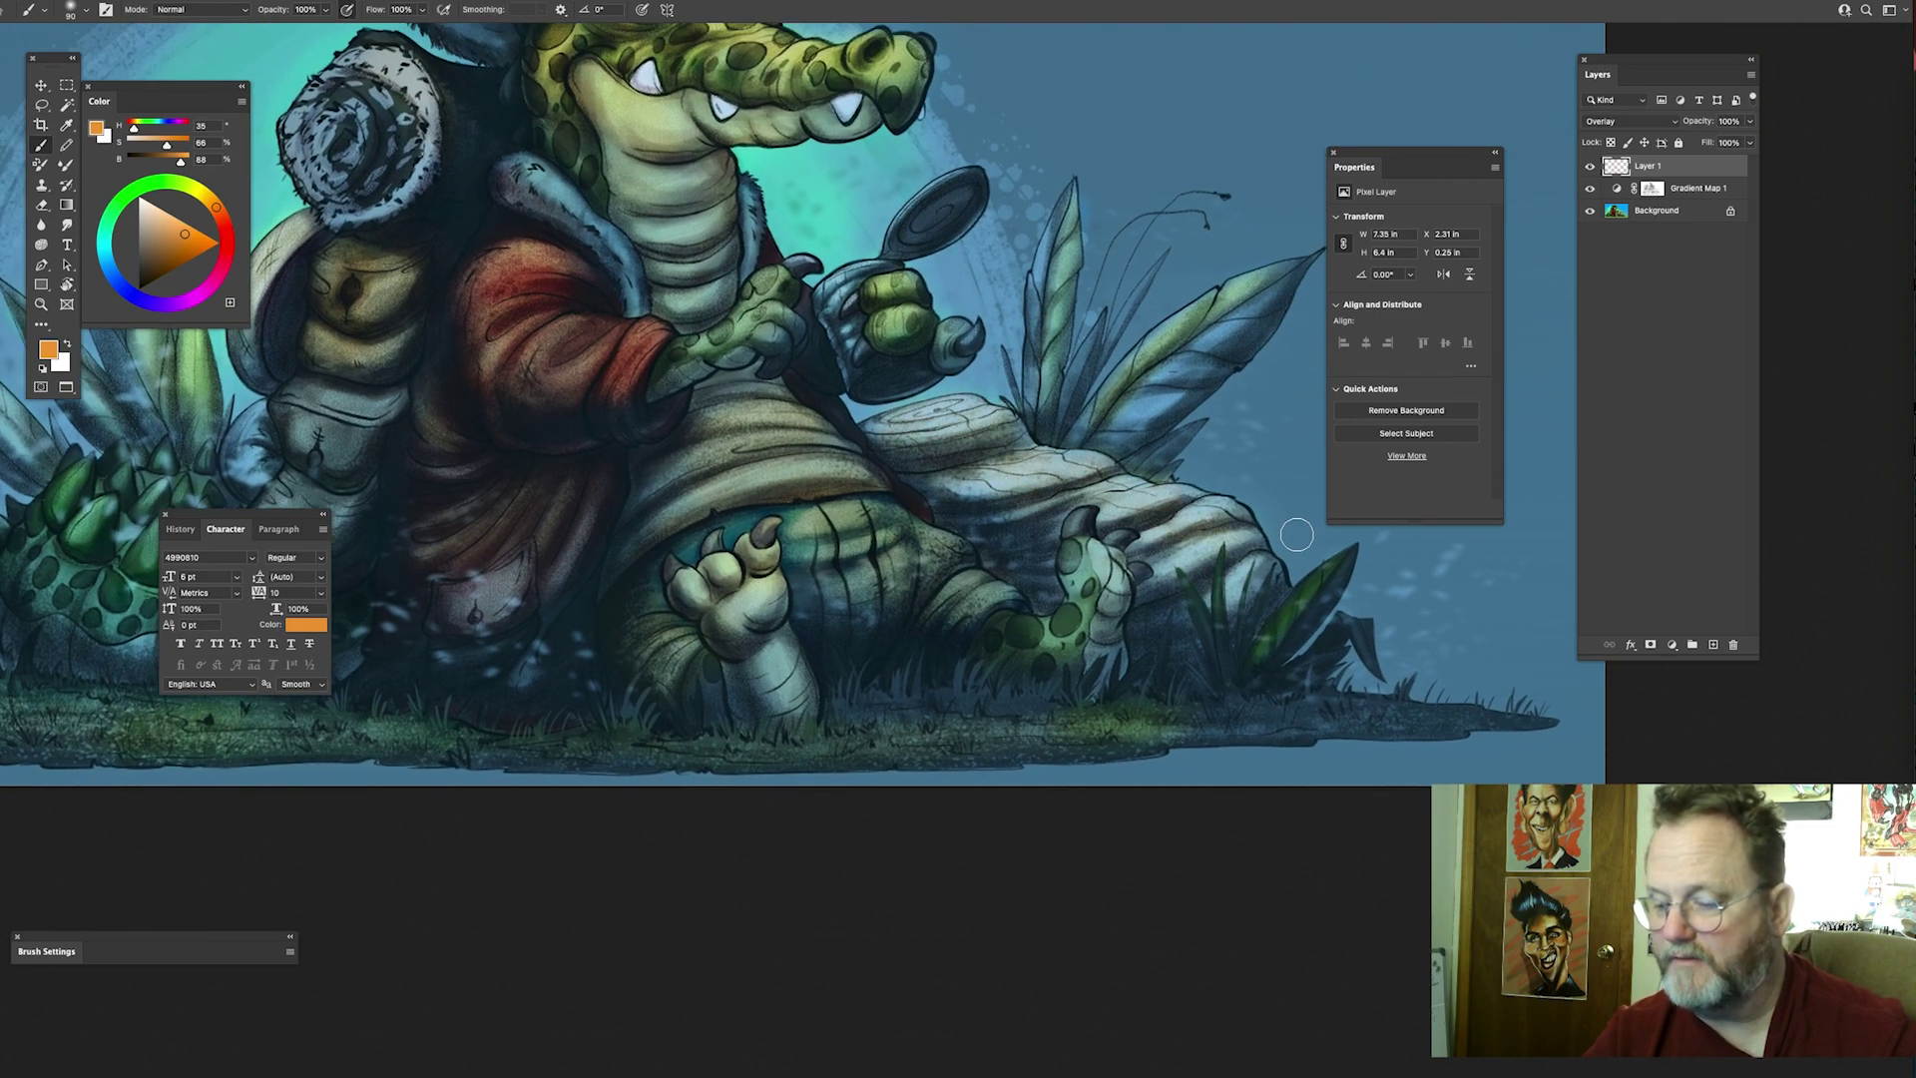
Step: View the whole illustration and hide and show the Overlay and Gradient Map layers to compare with the original
left_click(1048, 419, "alt")
left_click_drag(1246, 321, 1290, 372)
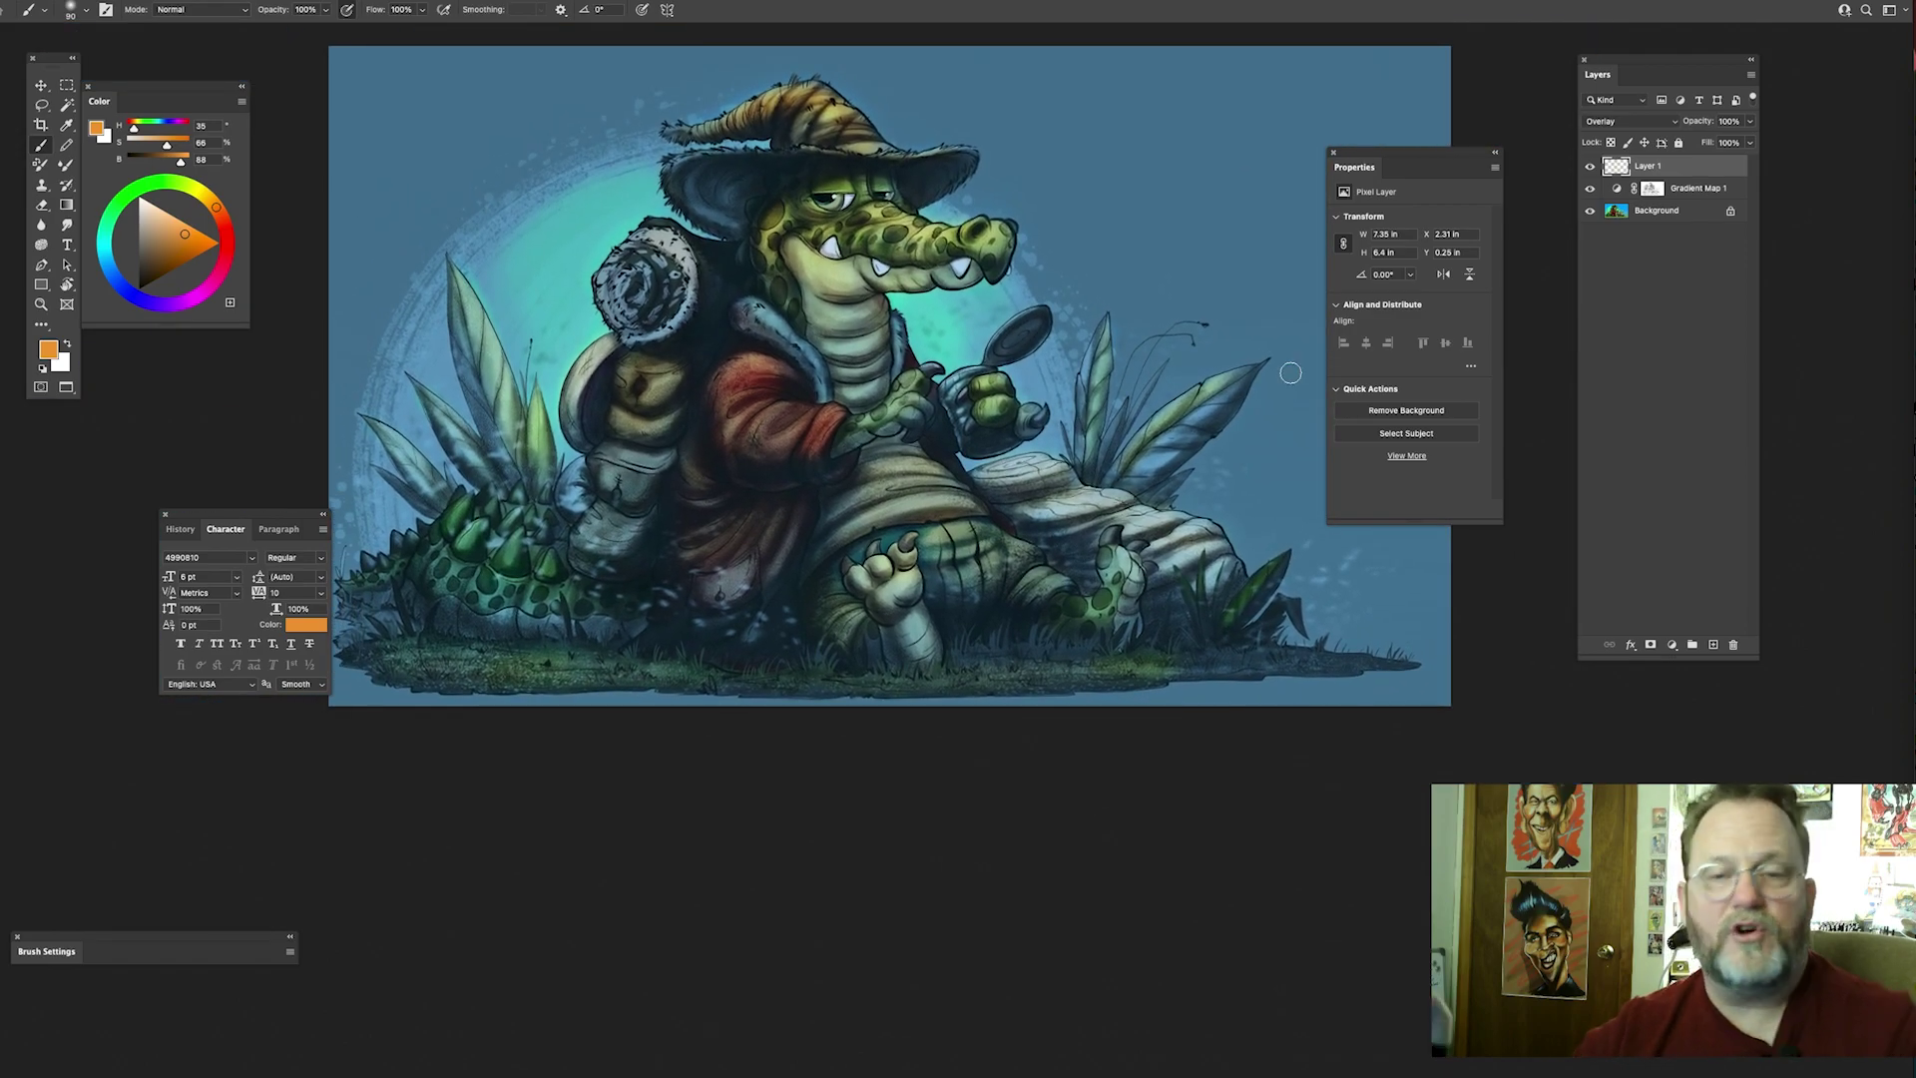
left_click_drag(1590, 191, 1598, 167)
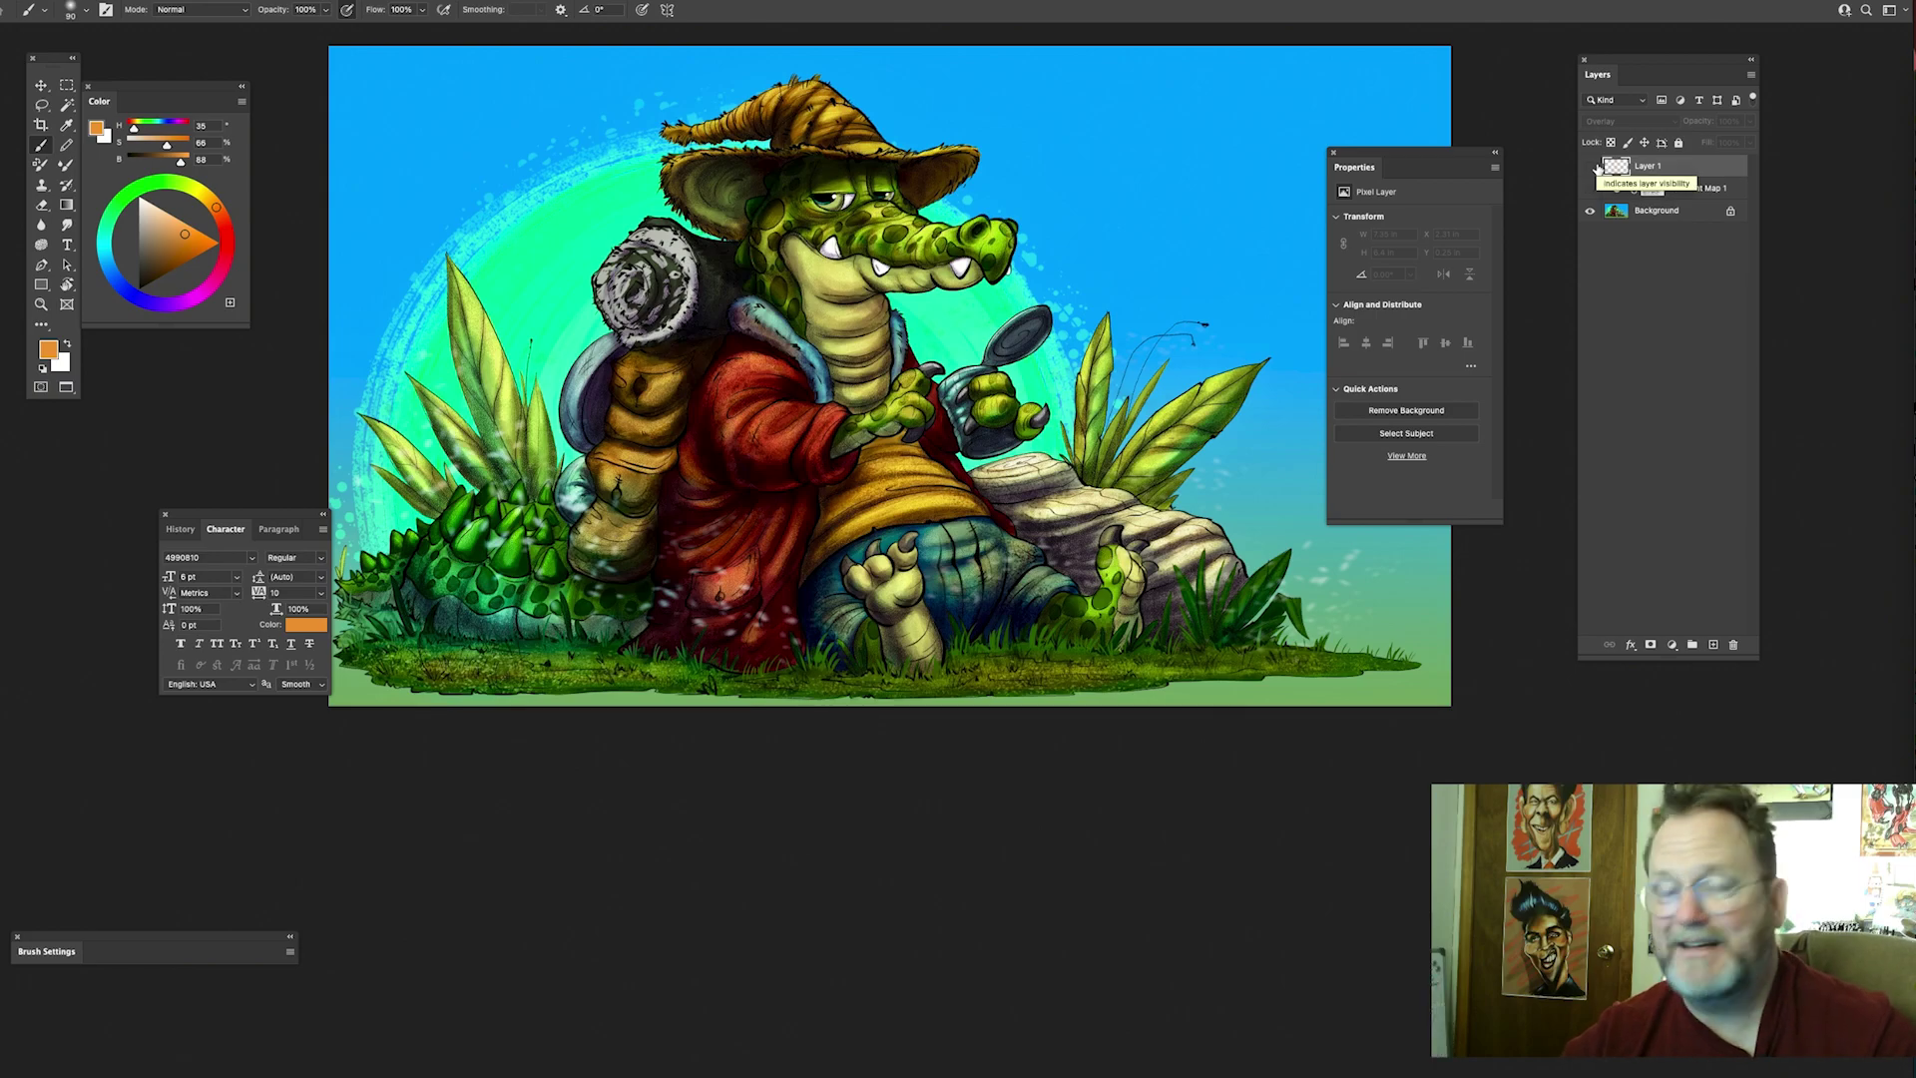
left_click_drag(1590, 165, 1590, 189)
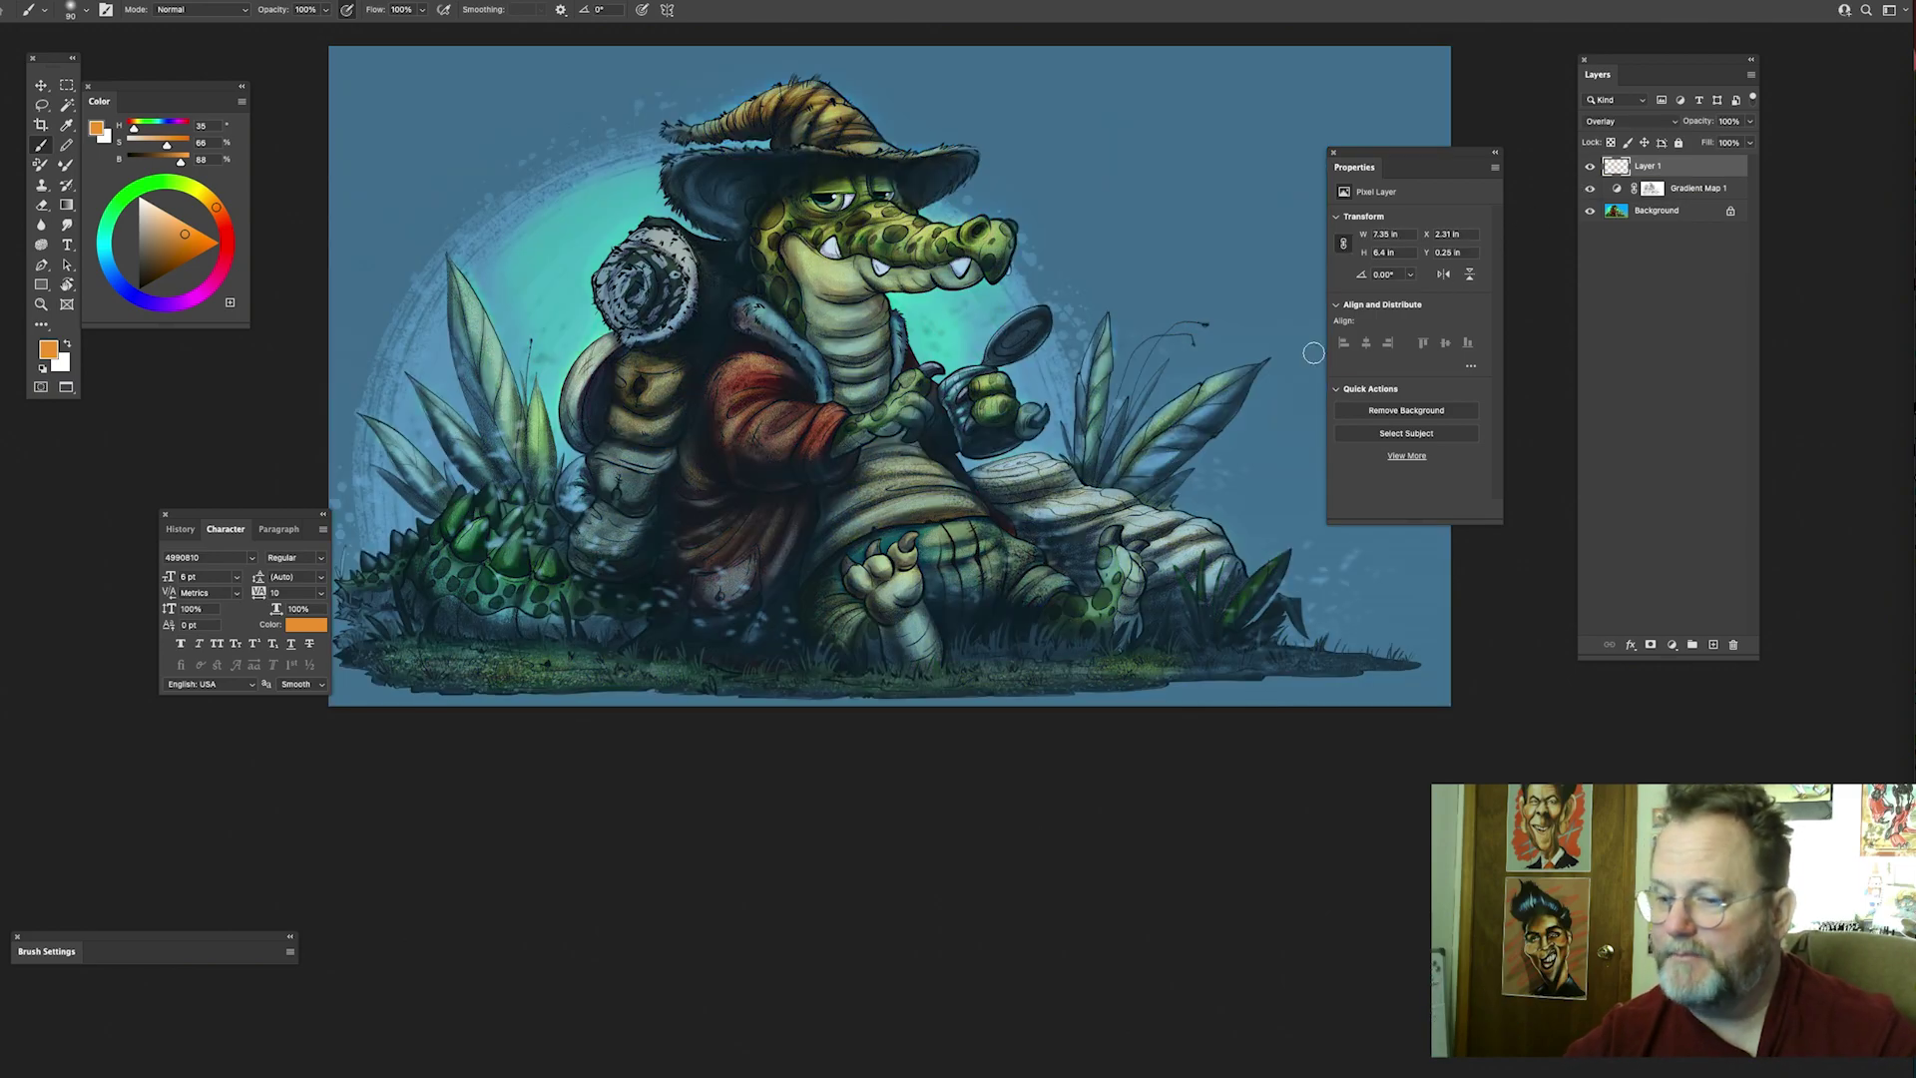
Step: Enlarge the brush and paint a soft orange glow over the moon on both sides of the crocodile
left_click_drag(721, 216, 838, 258)
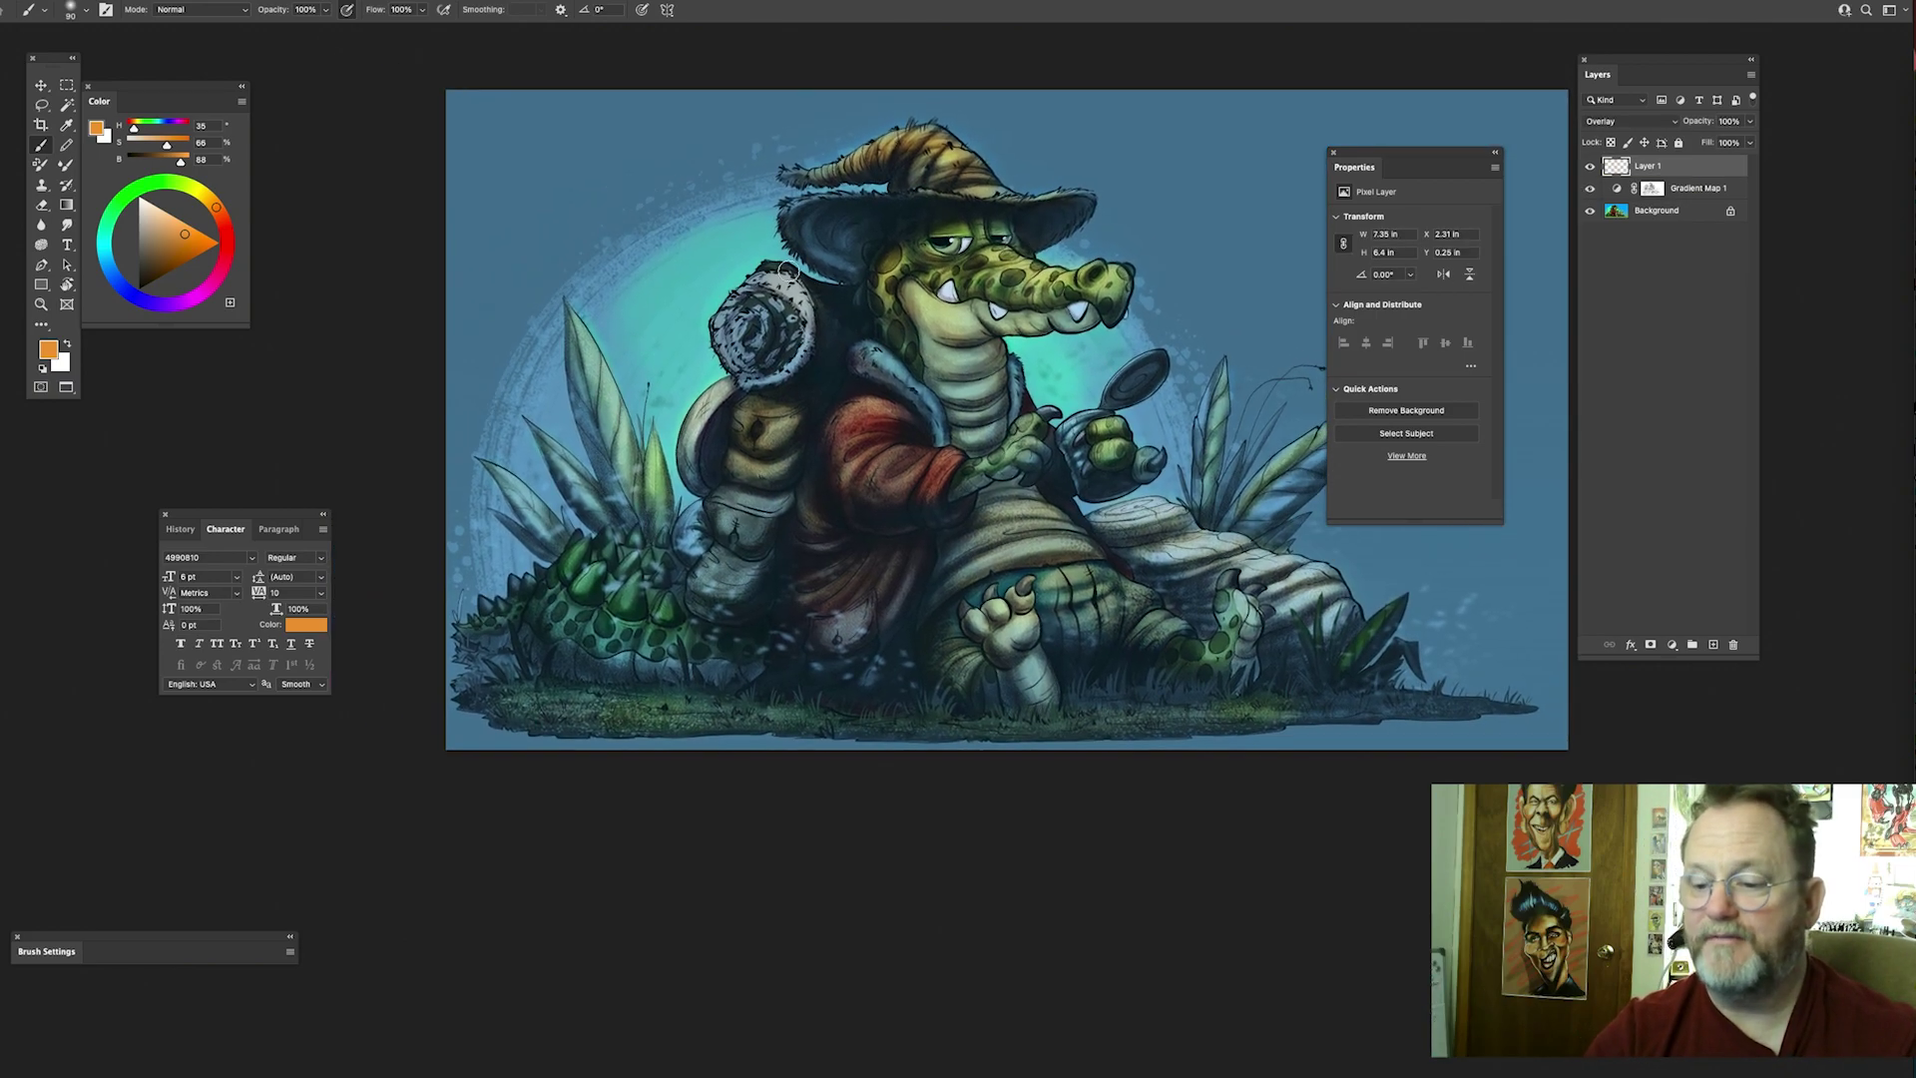
left_click_drag(681, 258, 759, 265)
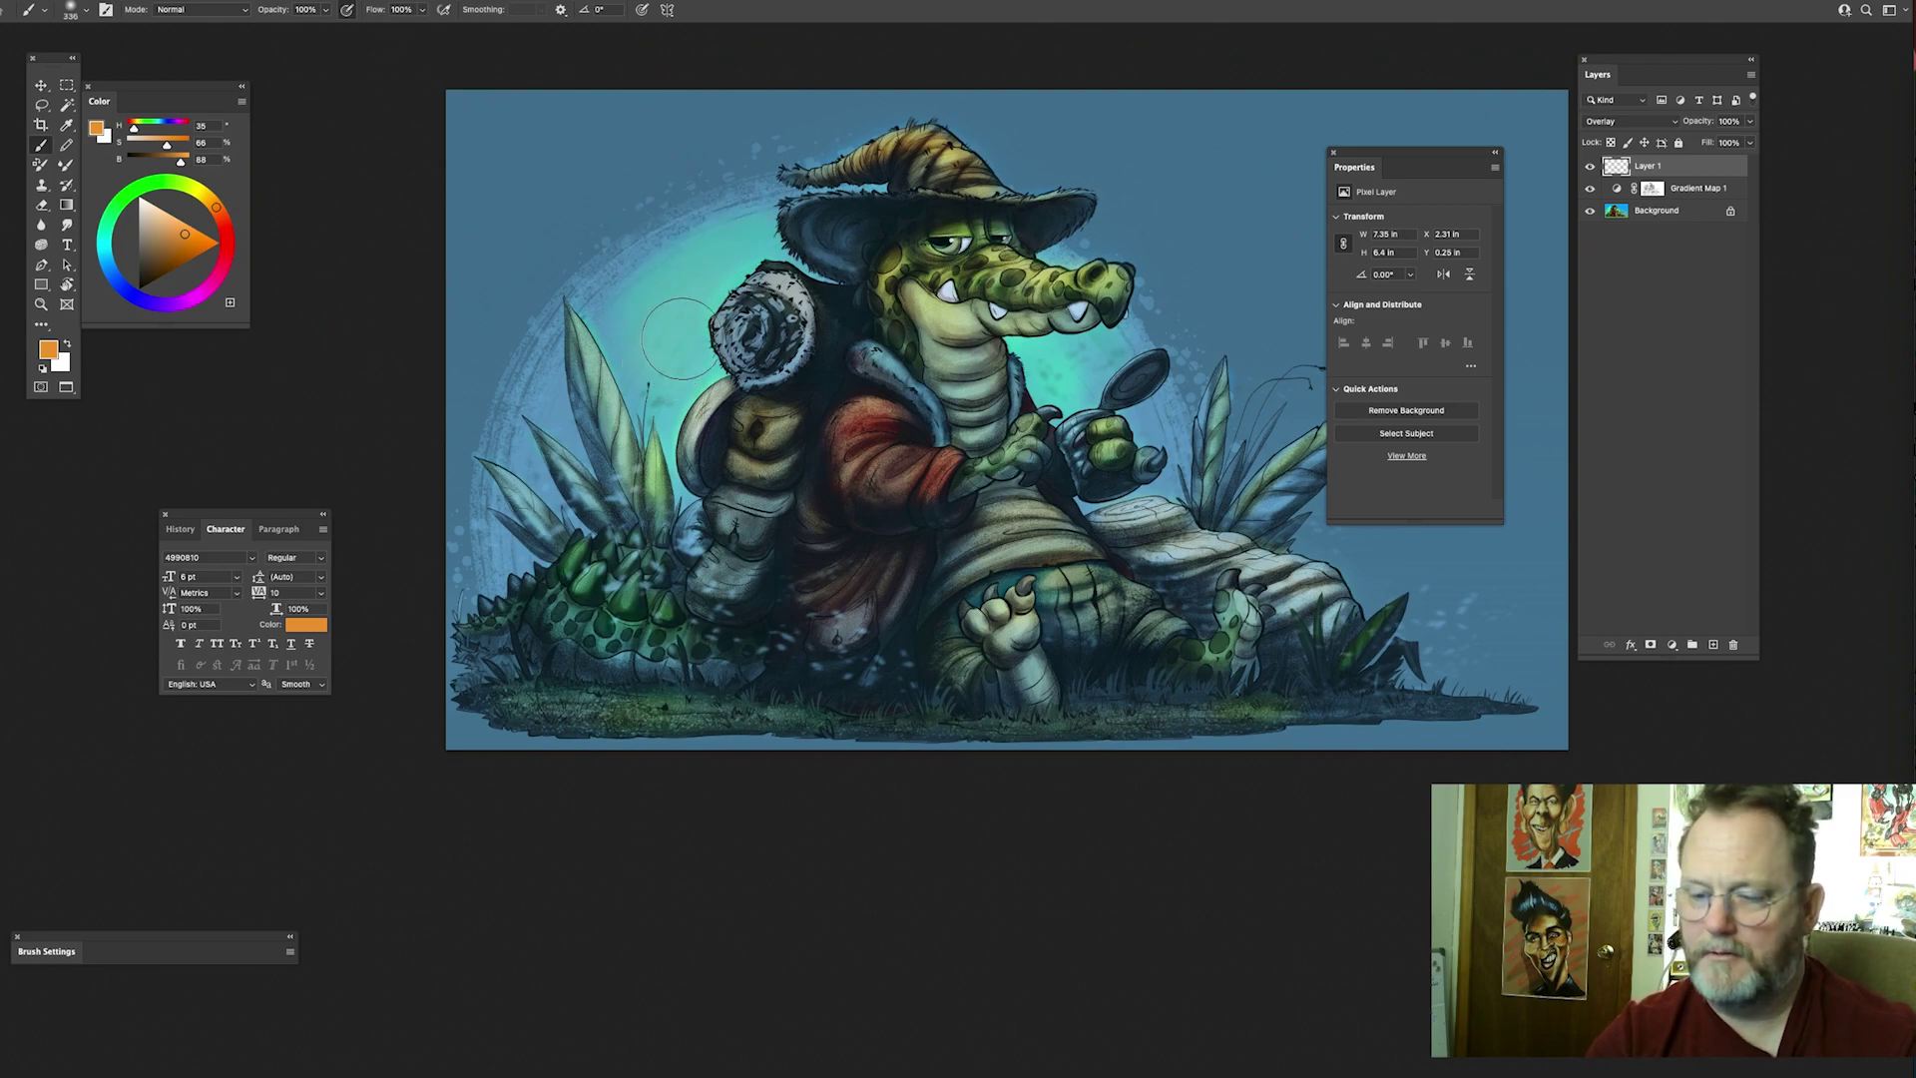
left_click_drag(1093, 354, 939, 288)
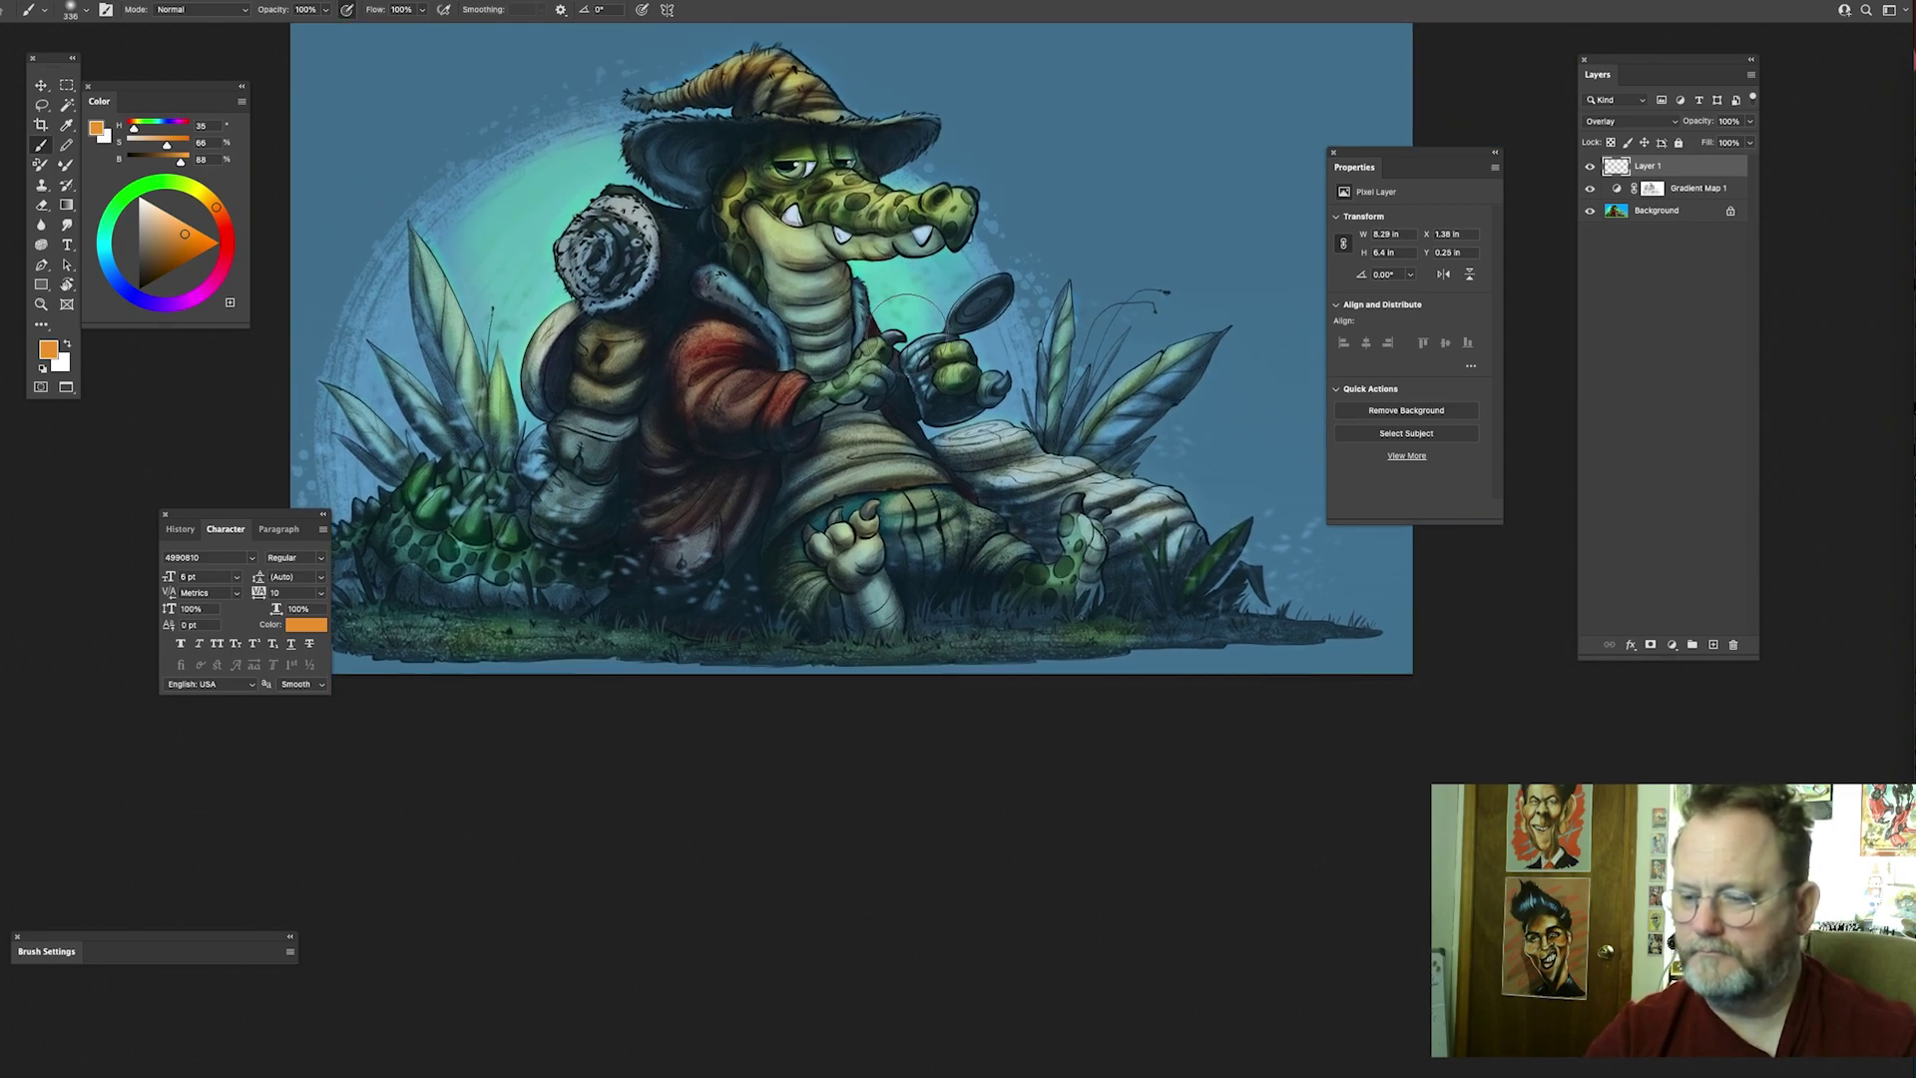
left_click_drag(1099, 349, 1153, 289)
Step: Paint a soft orange glow over the lower backpack, the spiked tail and the tall leaves behind it
left_click_drag(784, 489, 951, 424)
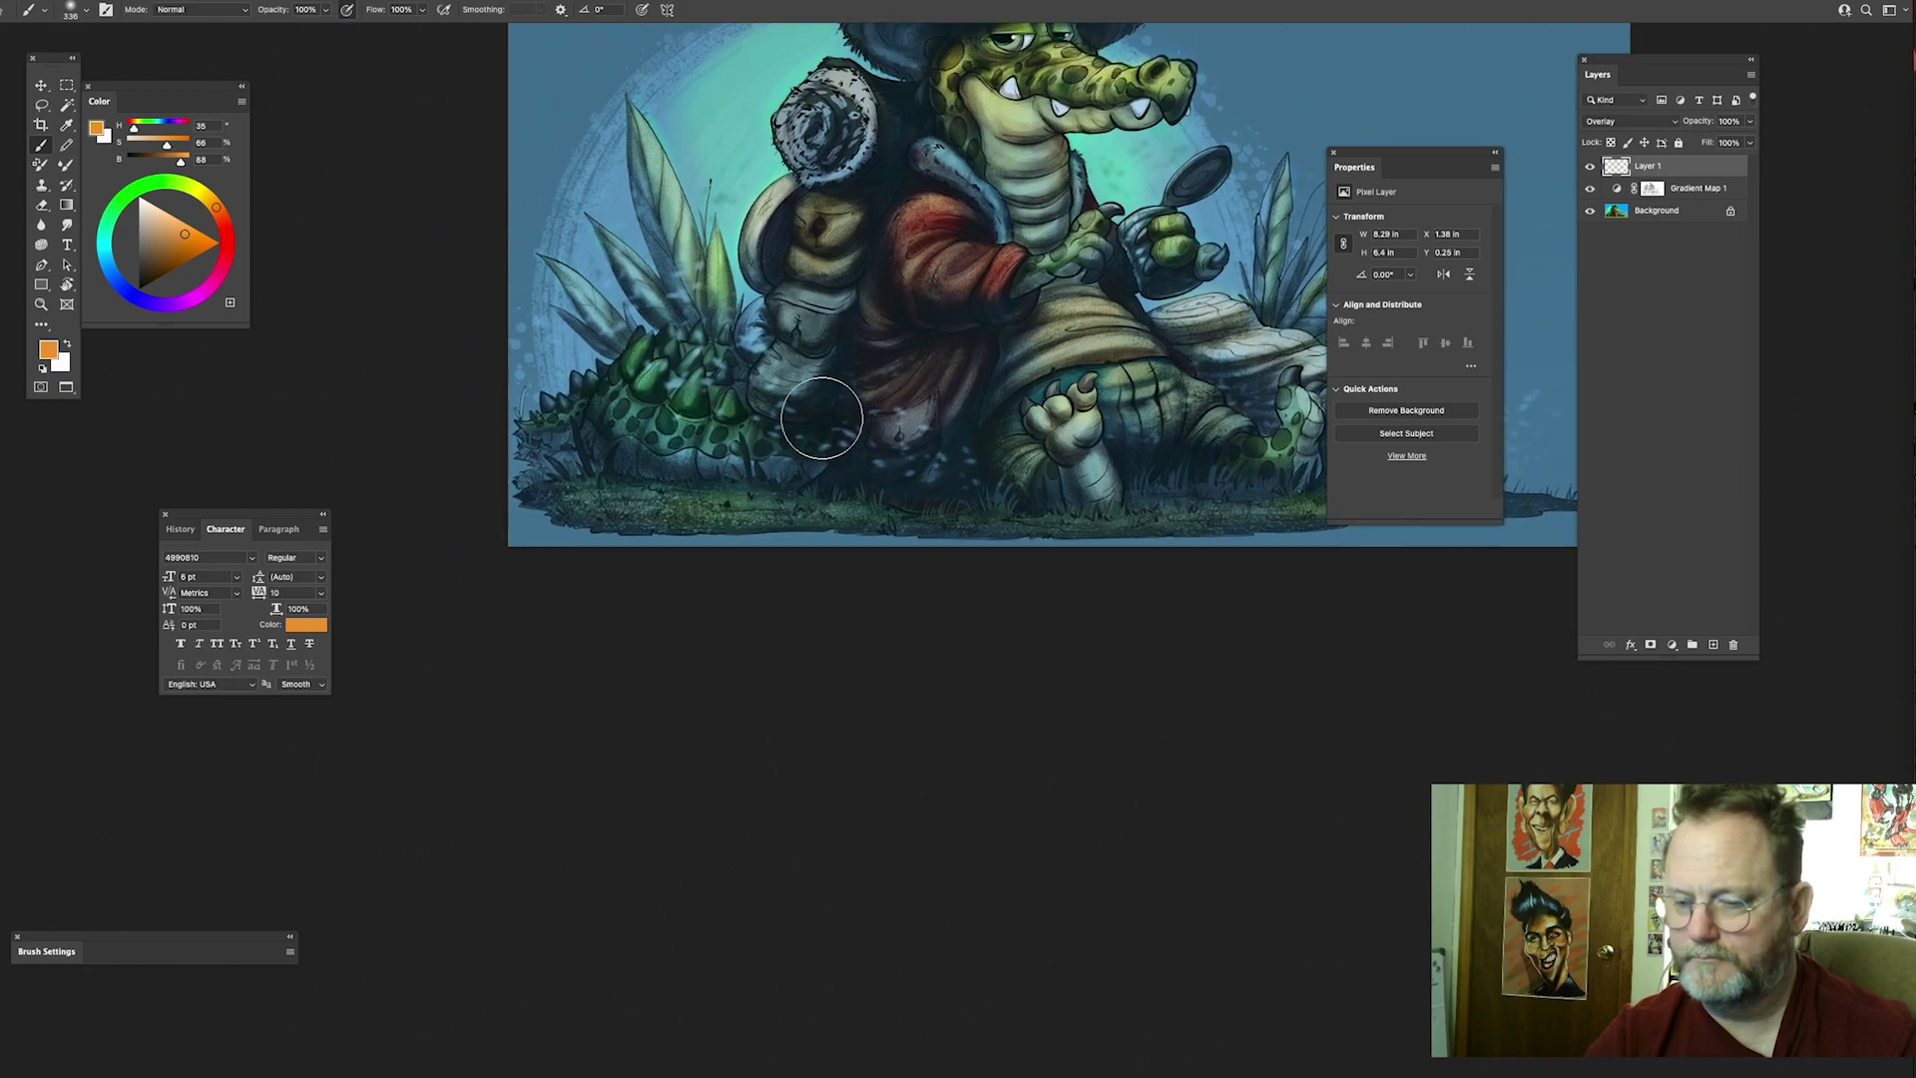
mouse_move(751, 409)
left_mouse_down()
mouse_move(692, 397)
mouse_move(618, 504)
left_mouse_up()
left_click_drag(968, 355, 963, 474)
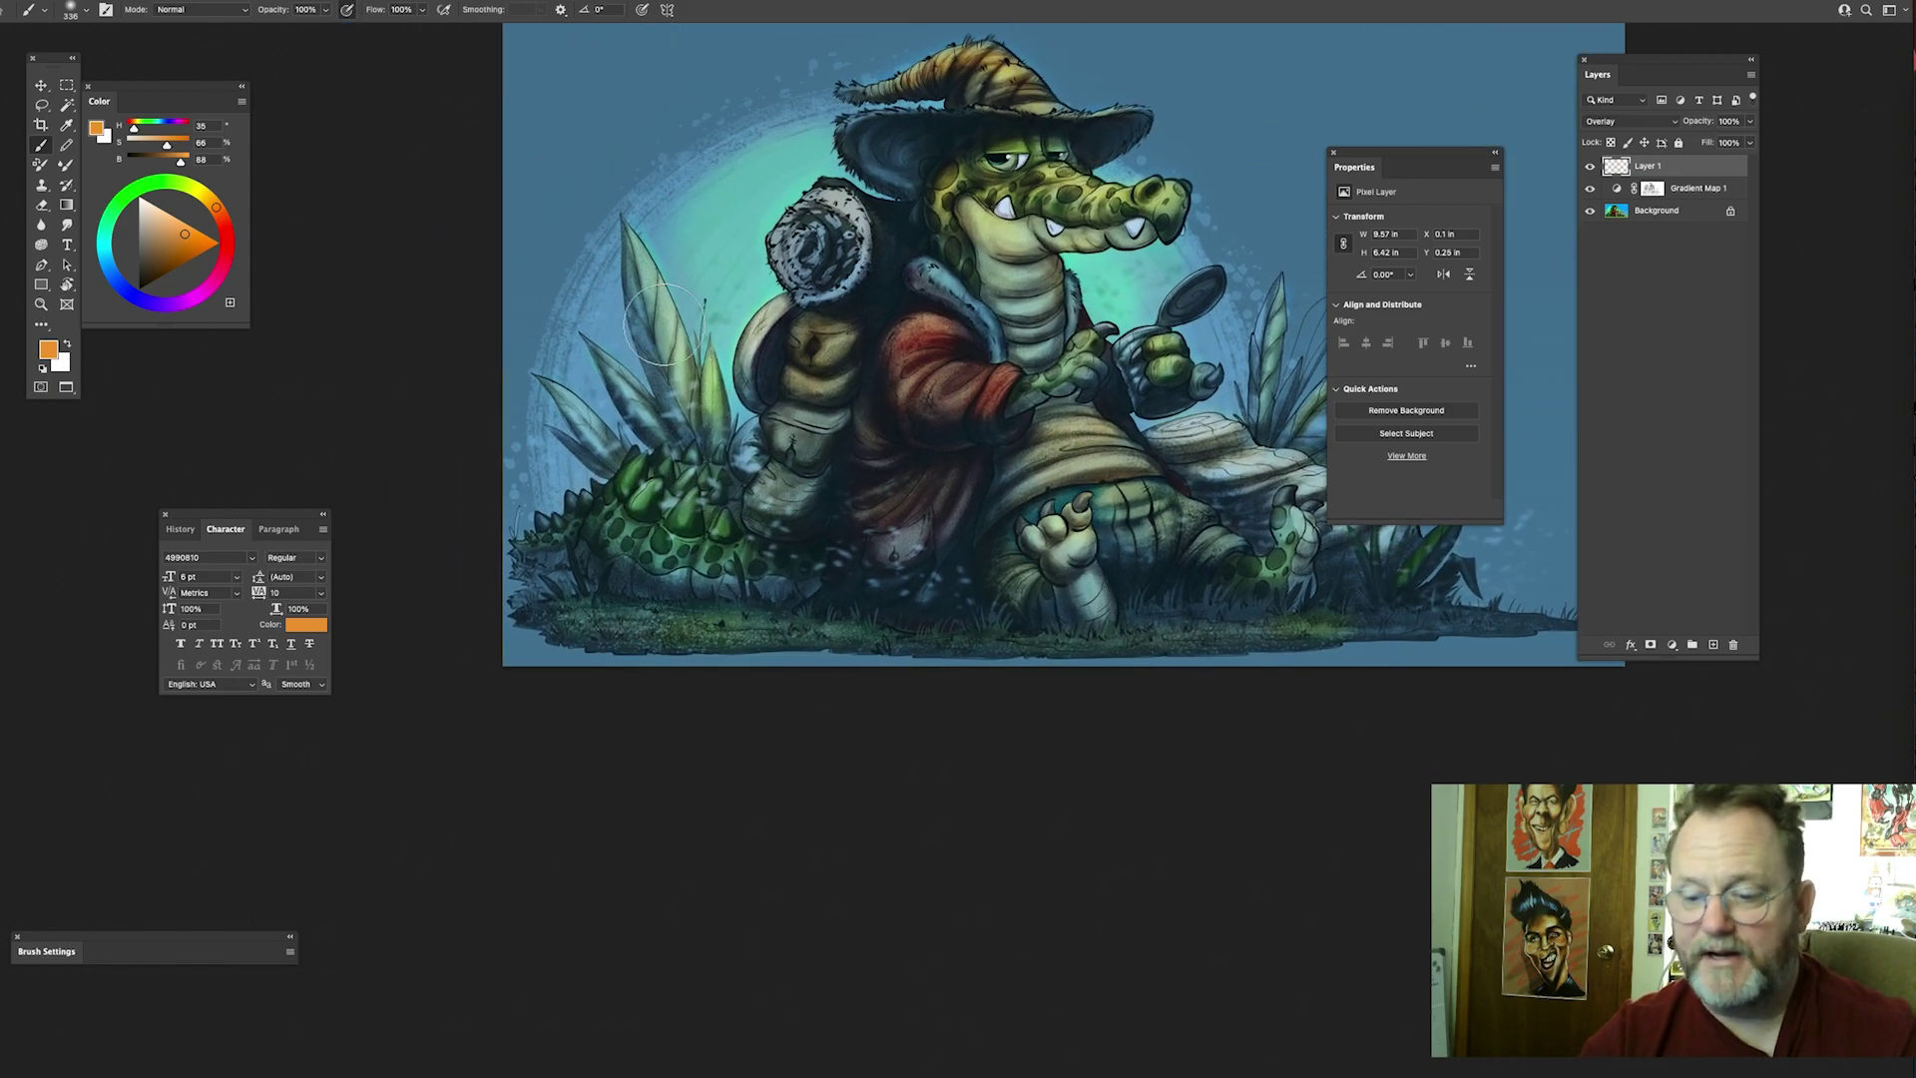
left_click_drag(771, 399, 798, 446)
left_click_drag(705, 369, 668, 369)
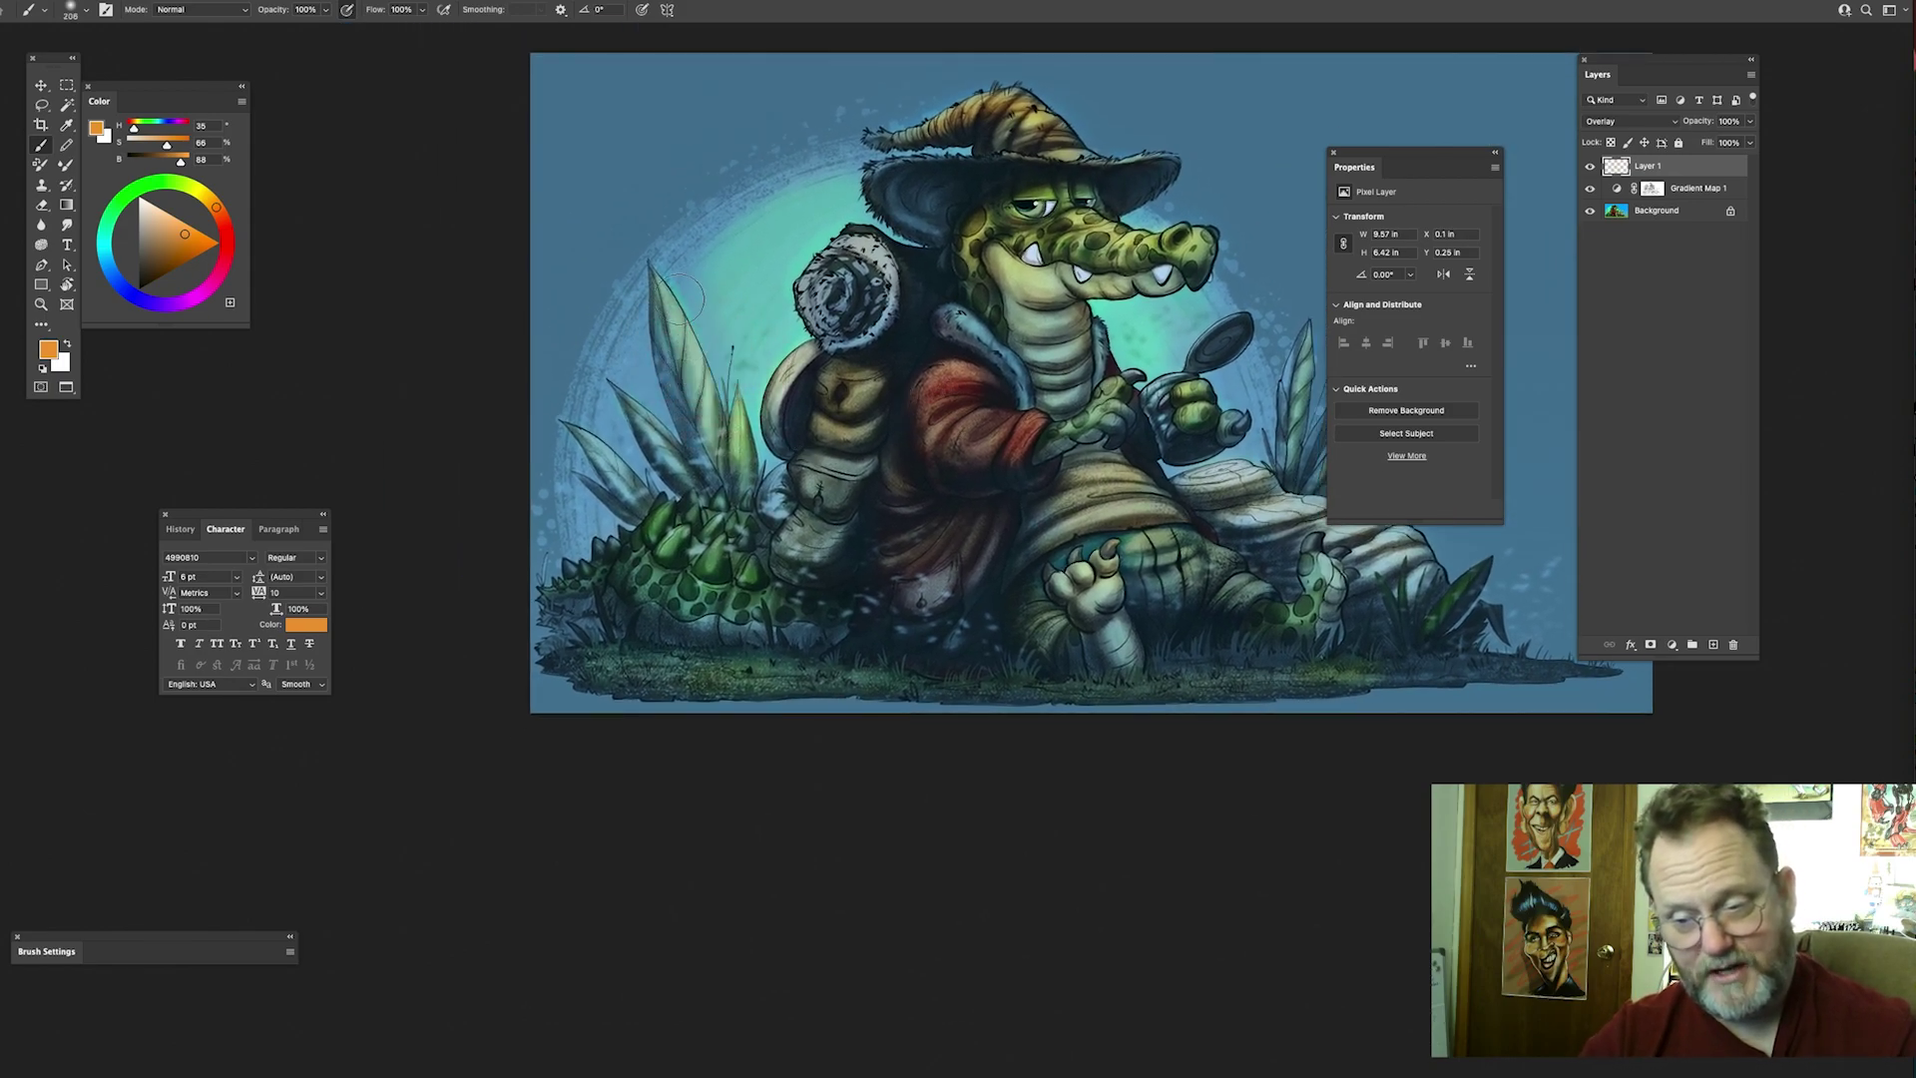
left_click_drag(1343, 398, 991, 402)
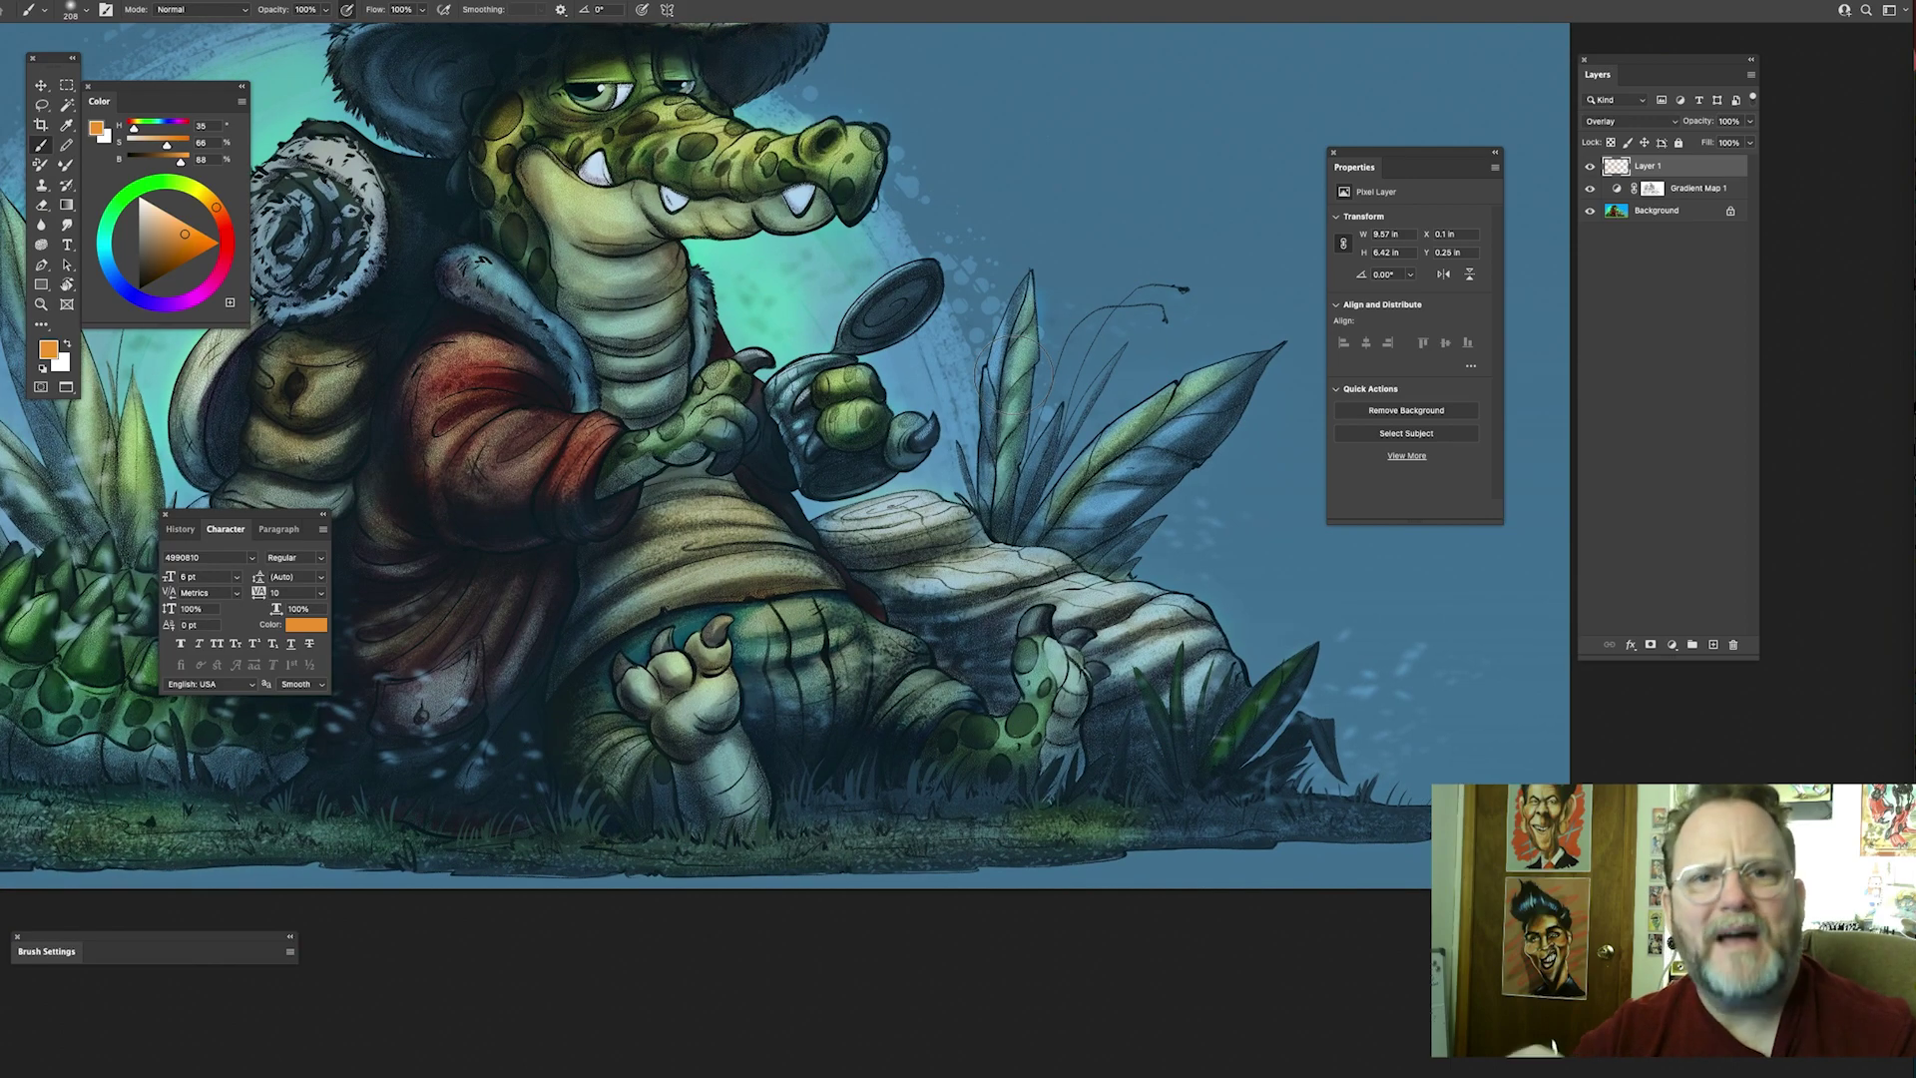